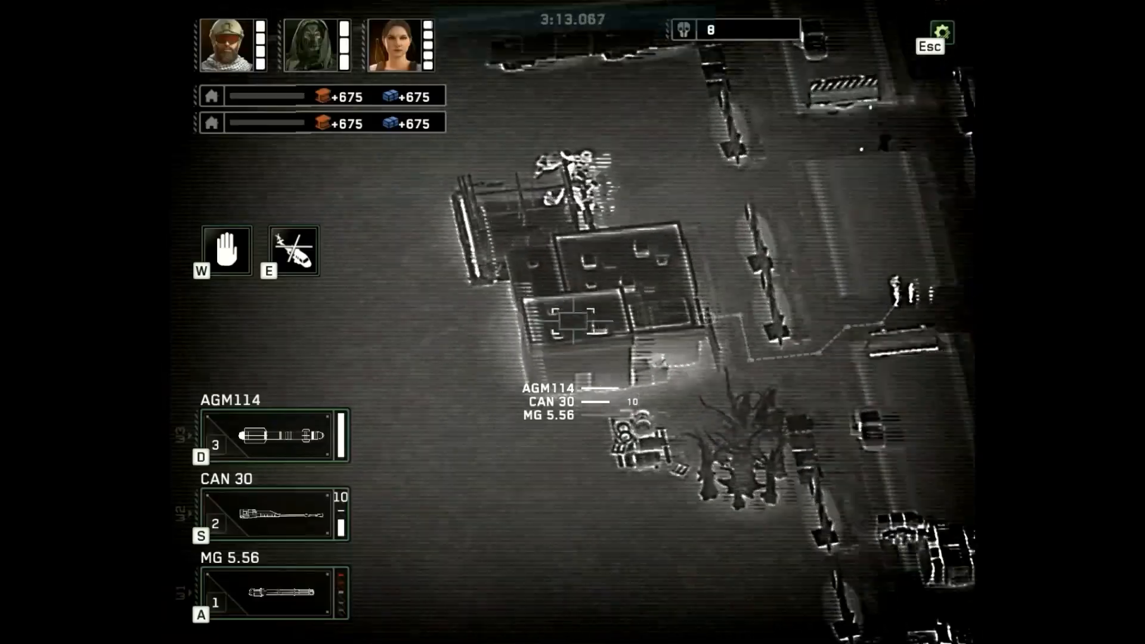
{"action": "scroll", "coordinate": [572, 322], "scroll_direction": "up", "scroll_amount": 5}
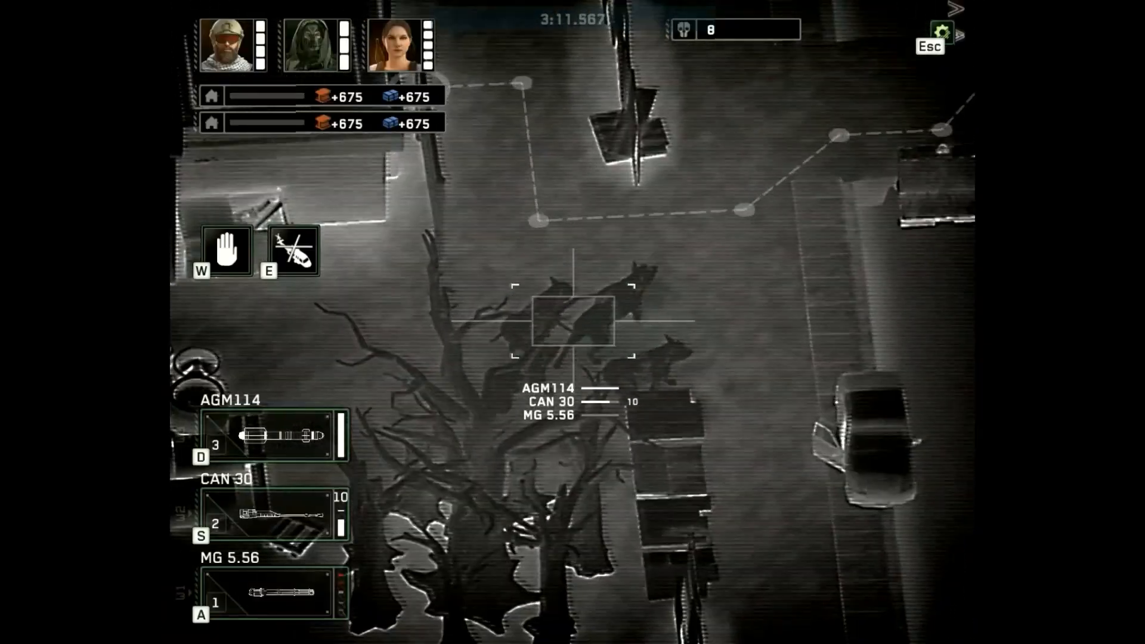
{"action": "key", "text": "s"}
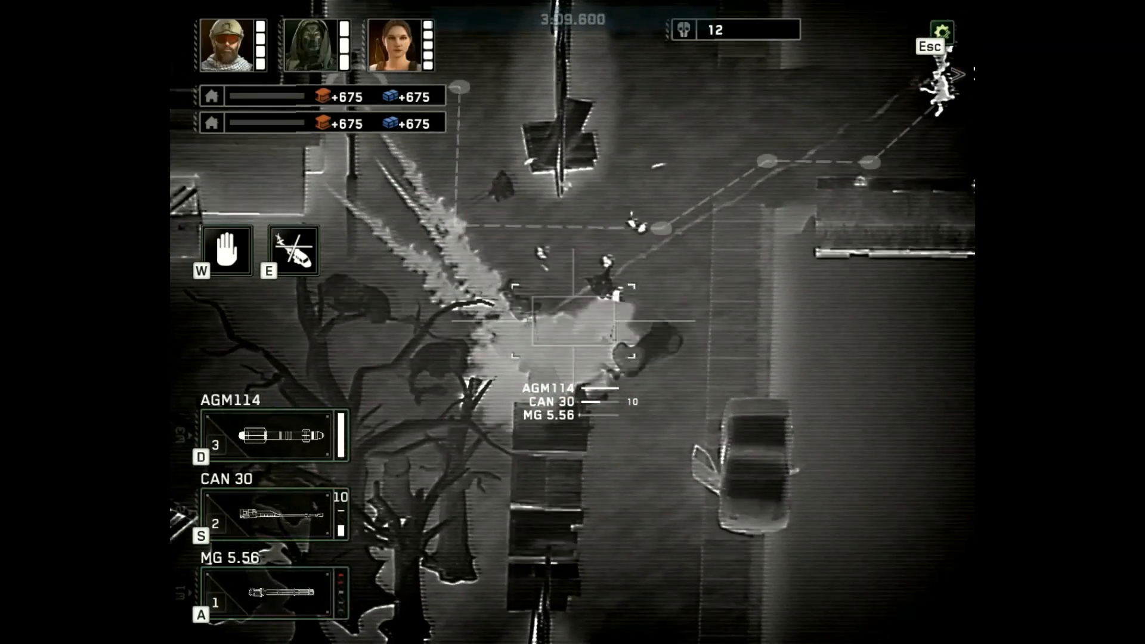
{"action": "scroll", "coordinate": [572, 322], "scroll_direction": "down", "scroll_amount": 5}
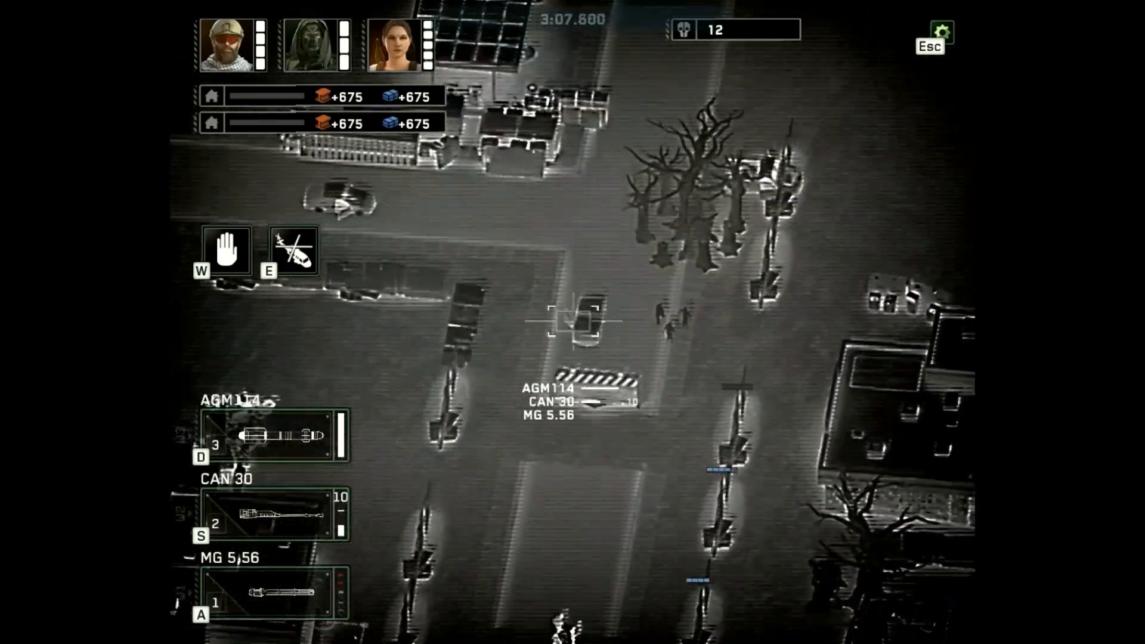
{"action": "key", "text": "d"}
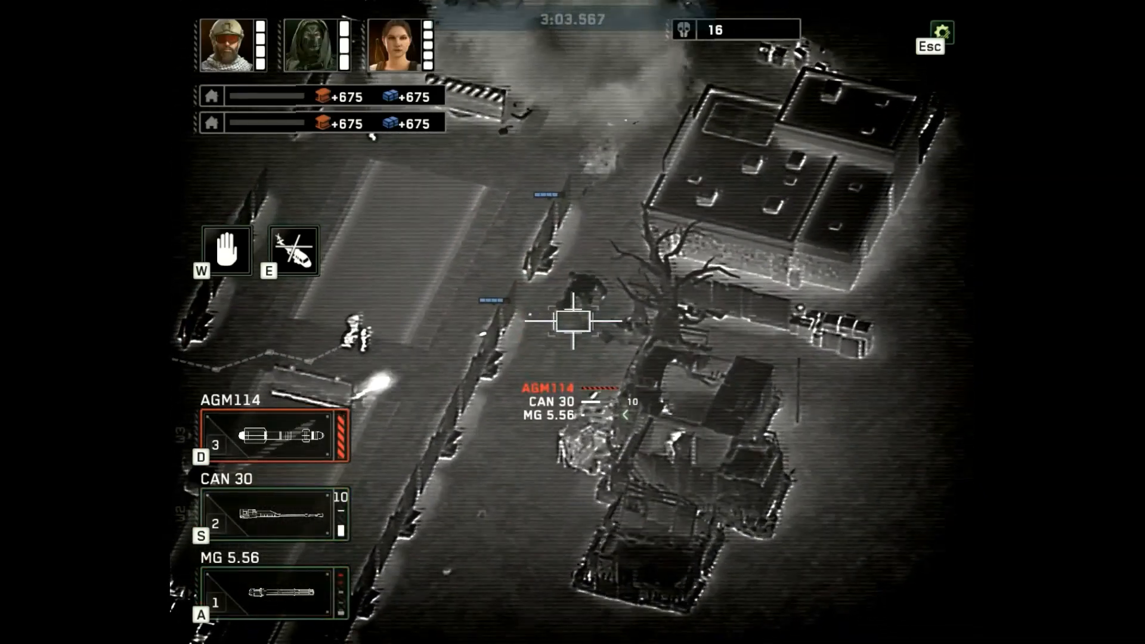
{"action": "key", "text": "a"}
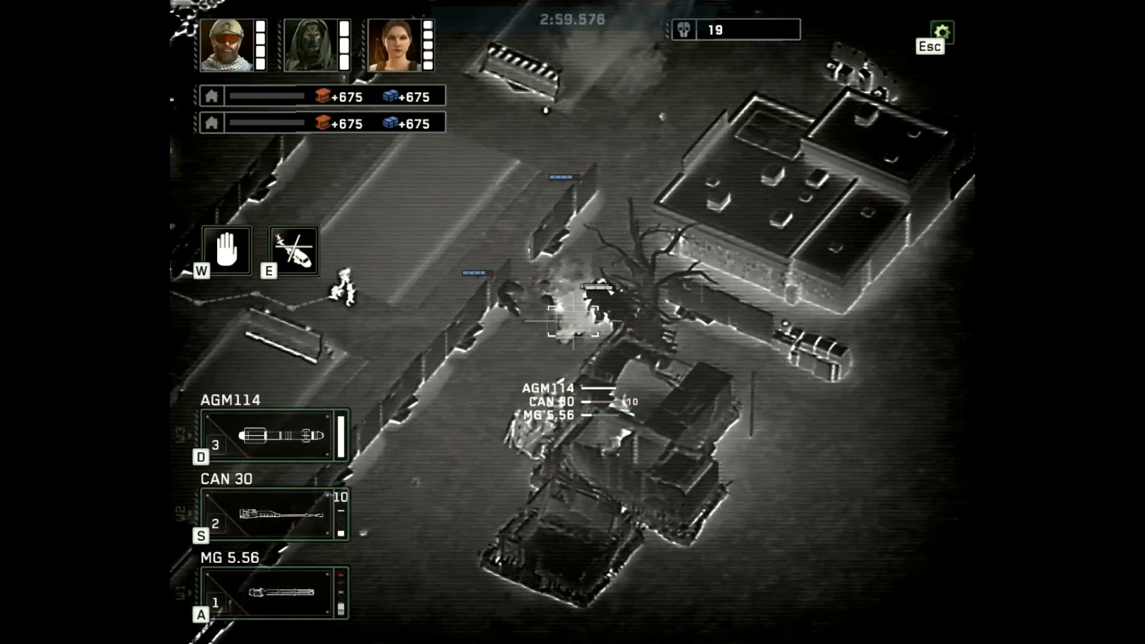
{"action": "key", "text": "s"}
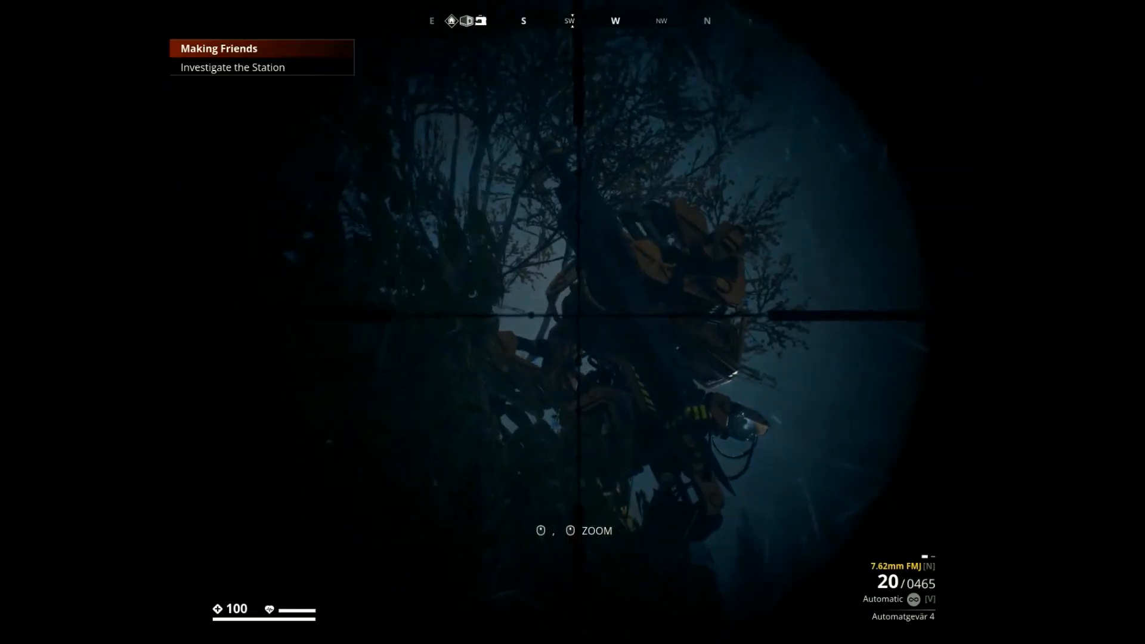
{"action": "left_click", "coordinate": [572, 315]}
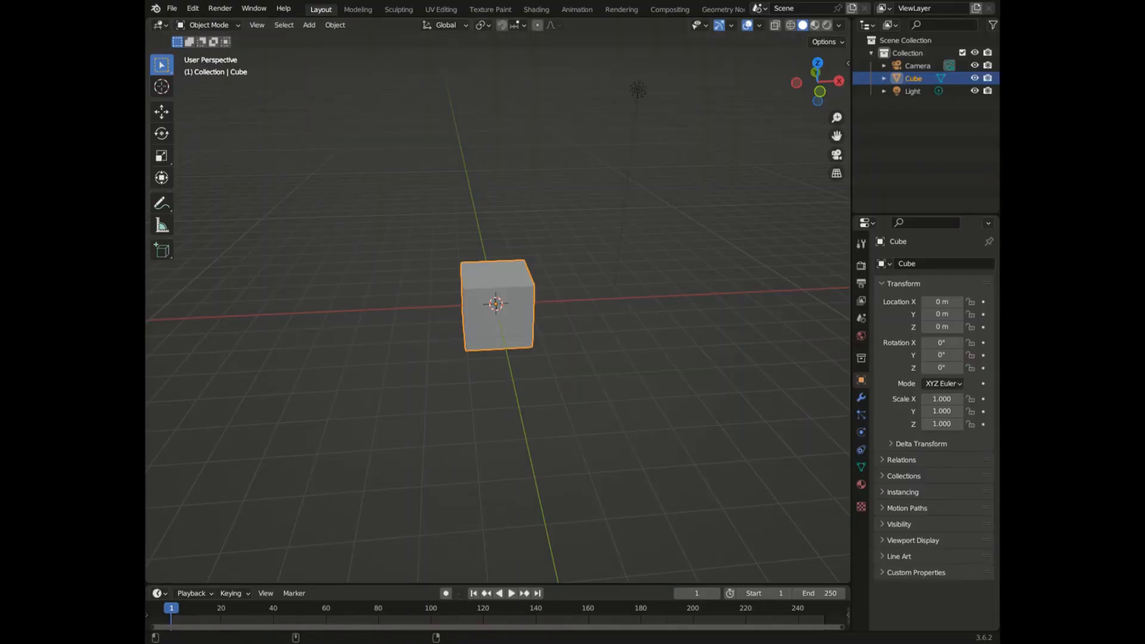
- Orbit around the default cube to examine it from several angles, including from near ground level
{"action": "scroll", "coordinate": [507, 333], "scroll_direction": "down", "scroll_amount": 2}
{"action": "scroll", "coordinate": [506, 330], "scroll_direction": "up", "scroll_amount": 2}
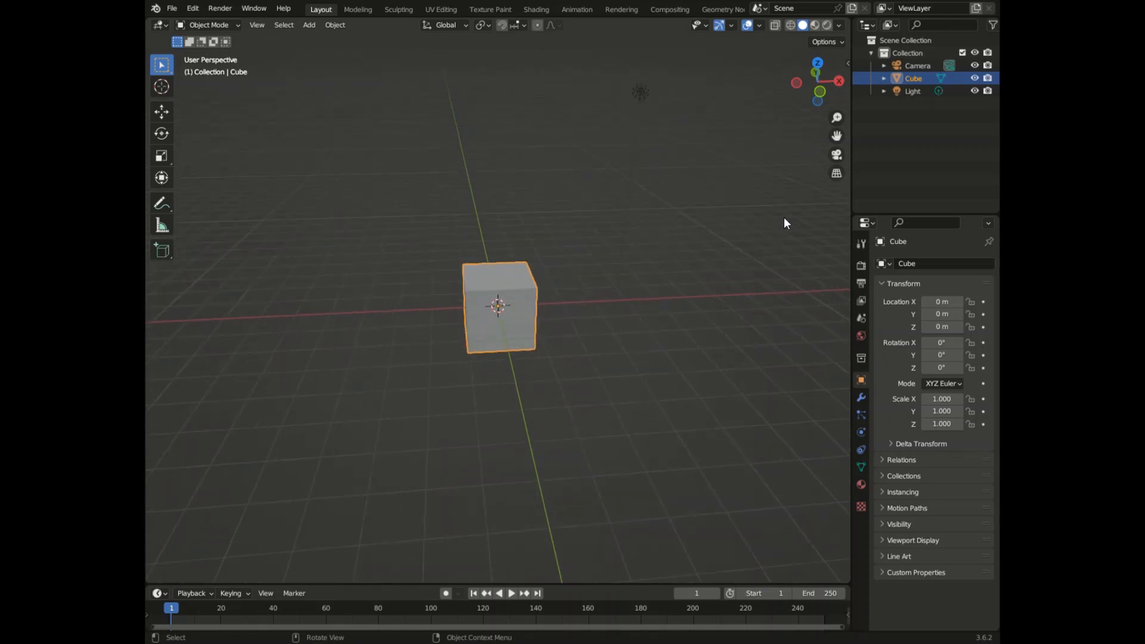
{"action": "left_click_drag", "start_coordinate": [825, 97], "coordinate": [521, 251]}
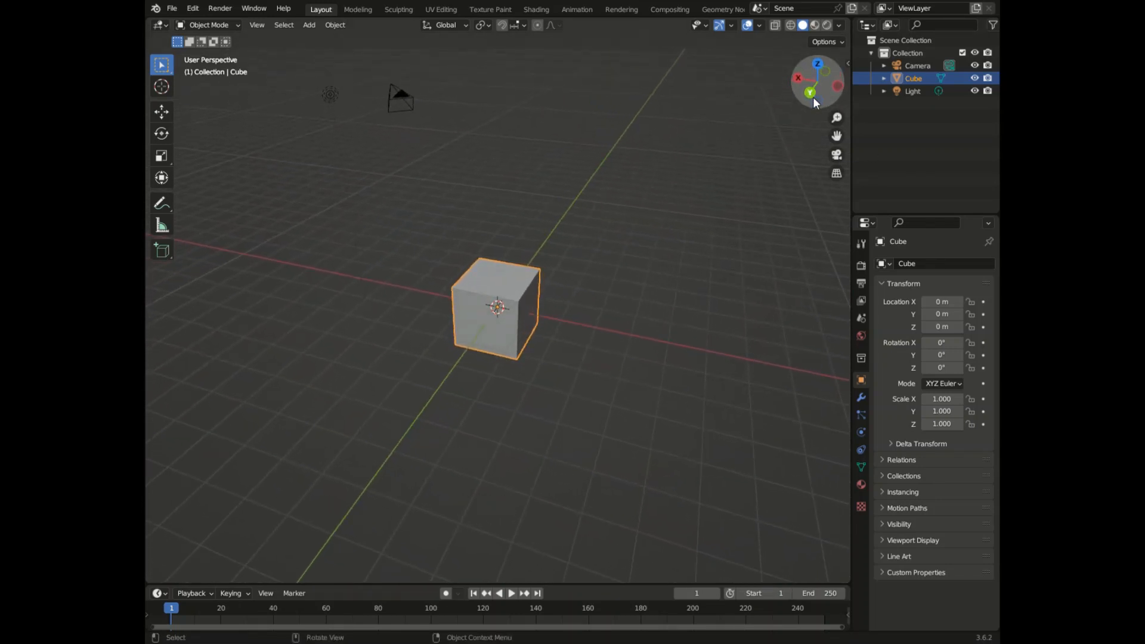
{"action": "left_click_drag", "start_coordinate": [817, 83], "coordinate": [787, 48]}
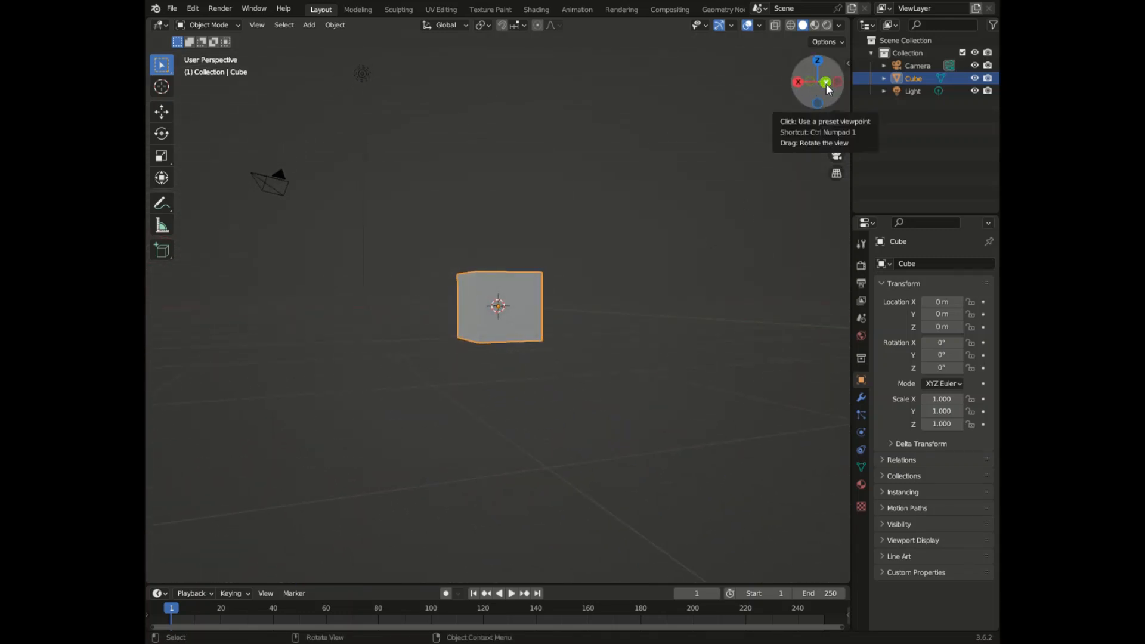
{"action": "left_click_drag", "start_coordinate": [827, 88], "coordinate": [757, 179]}
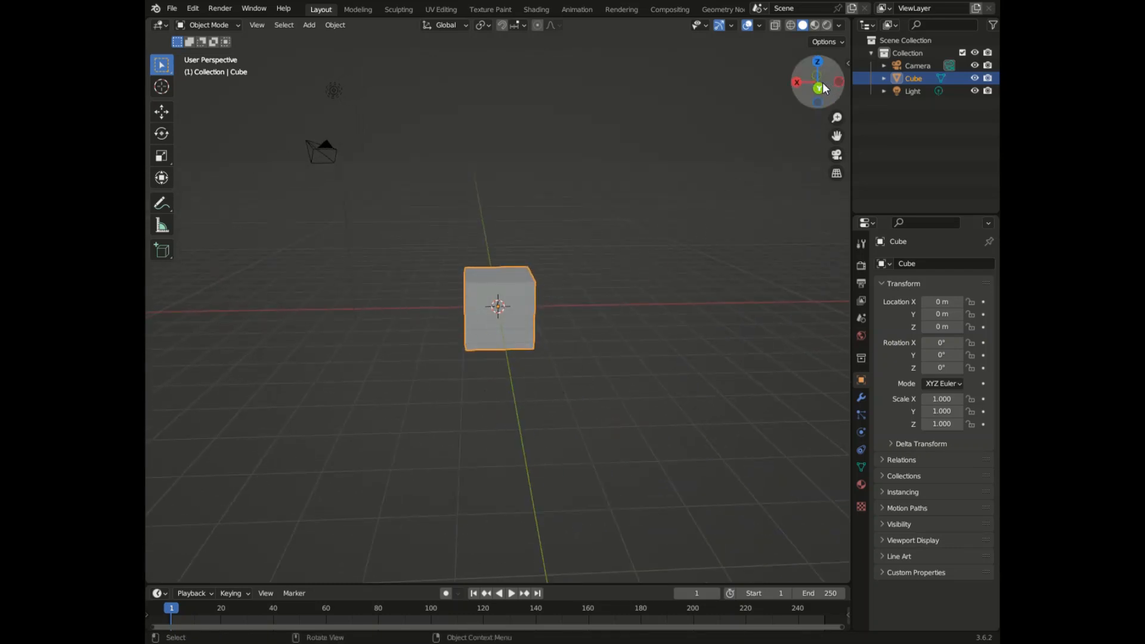
{"action": "mouse_move", "coordinate": [821, 87]}
{"action": "left_mouse_down"}
{"action": "mouse_move", "coordinate": [749, 87]}
{"action": "mouse_move", "coordinate": [819, 91]}
{"action": "left_mouse_up"}
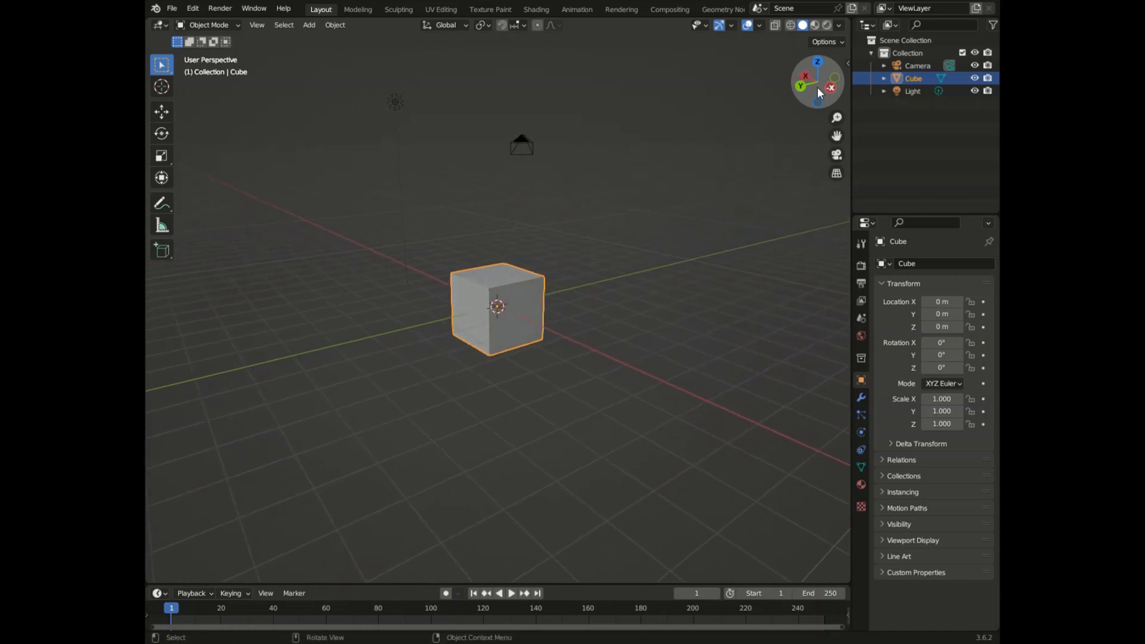
- View the cube through the right, bottom and top orthographic viewpoints and return to an angled perspective view
{"action": "left_click", "coordinate": [799, 87]}
{"action": "left_click", "coordinate": [799, 83]}
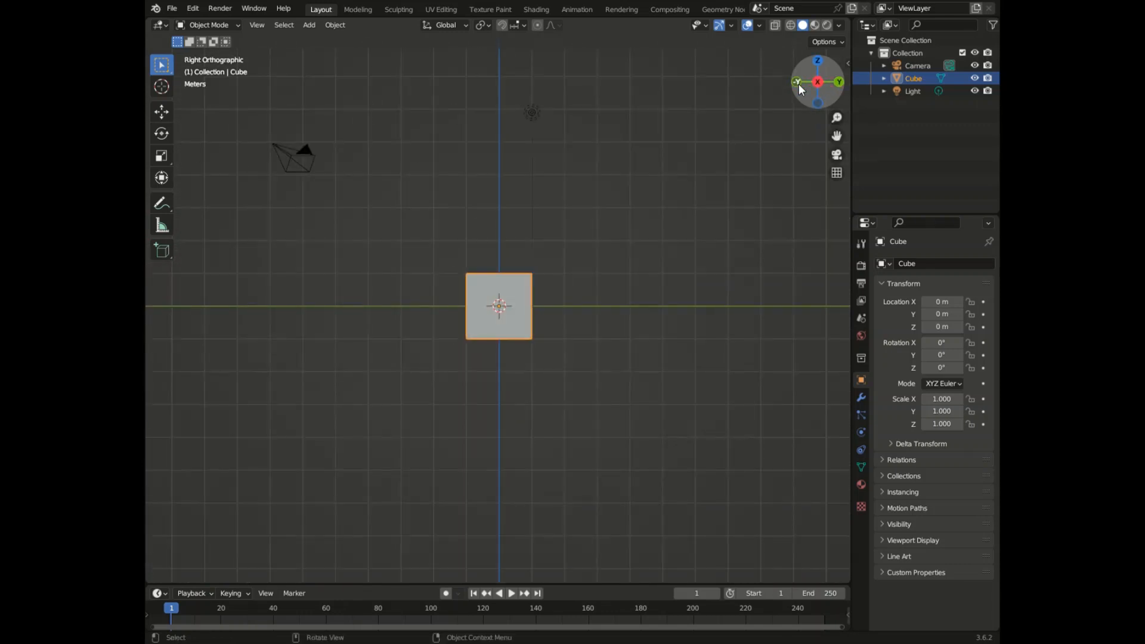
{"action": "left_click", "coordinate": [799, 83]}
{"action": "left_click", "coordinate": [820, 105]}
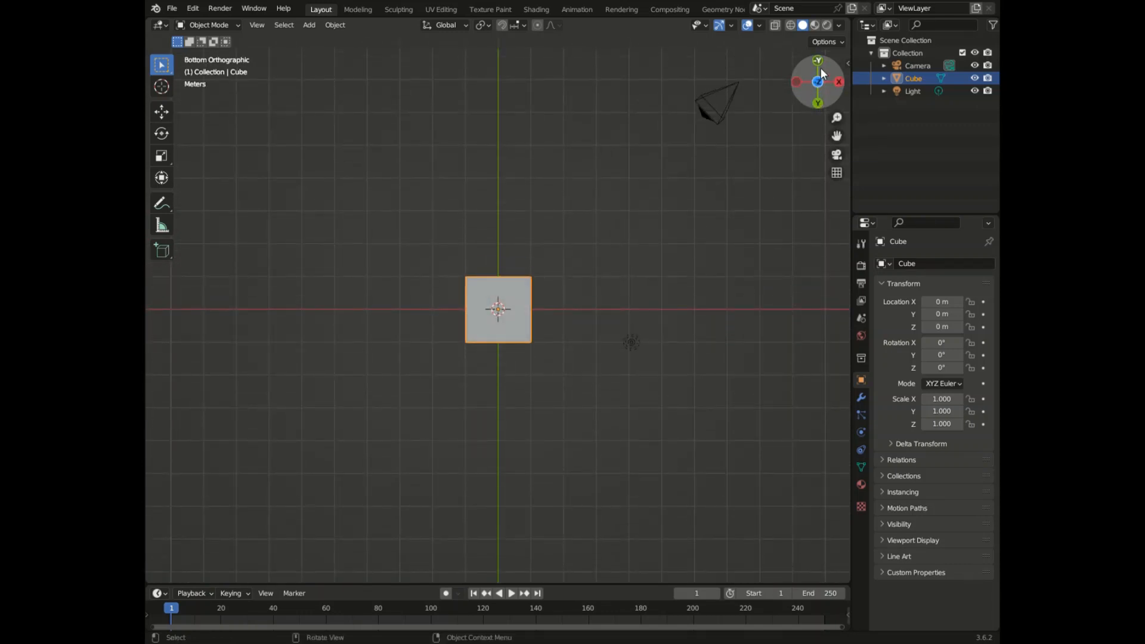
{"action": "left_click", "coordinate": [818, 82]}
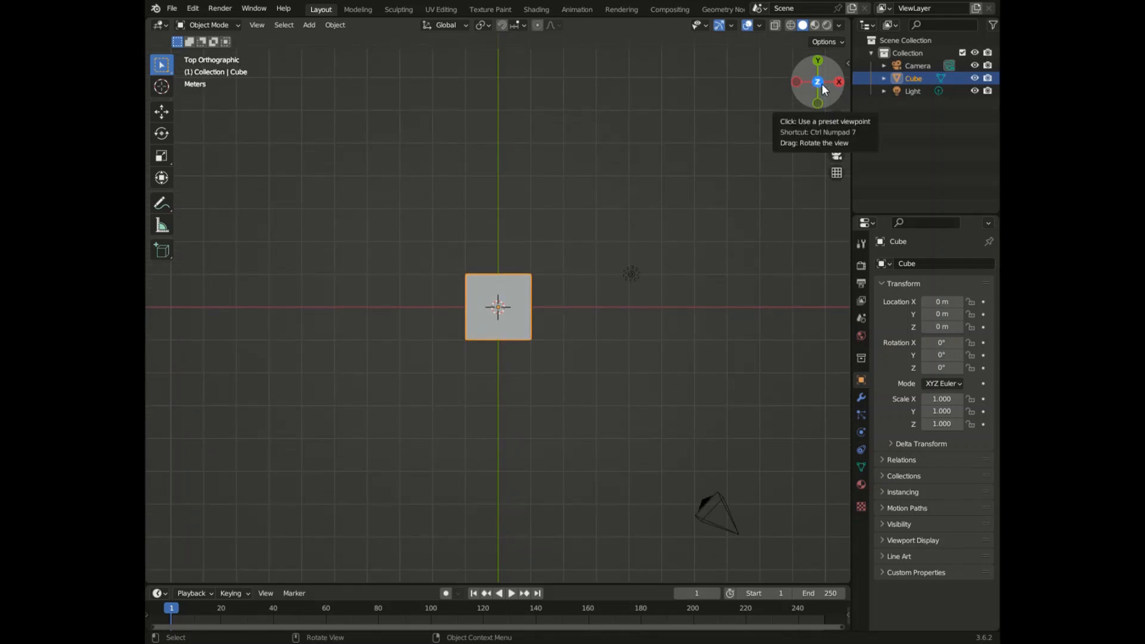
{"action": "left_click", "coordinate": [818, 82]}
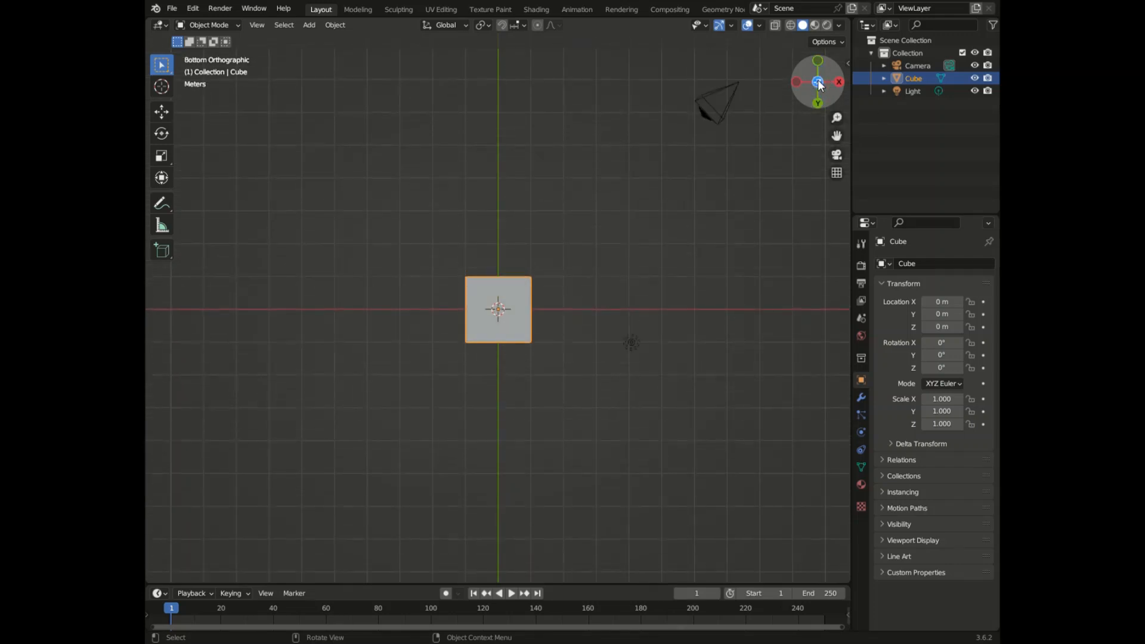
{"action": "left_click", "coordinate": [819, 83]}
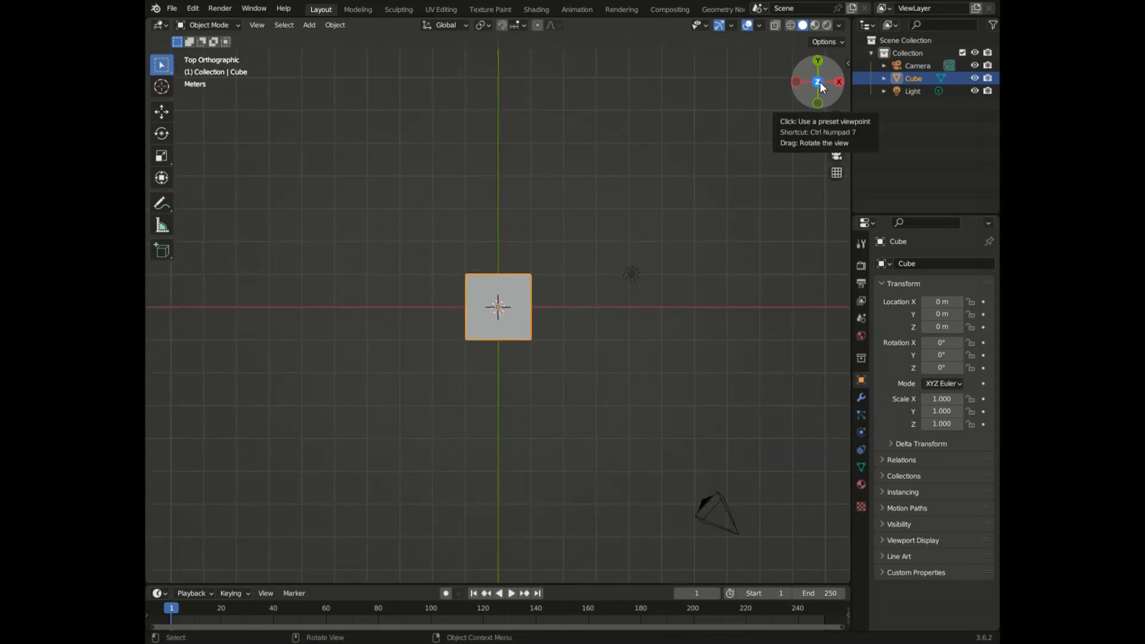
{"action": "left_click_drag", "start_coordinate": [820, 81], "coordinate": [837, 141]}
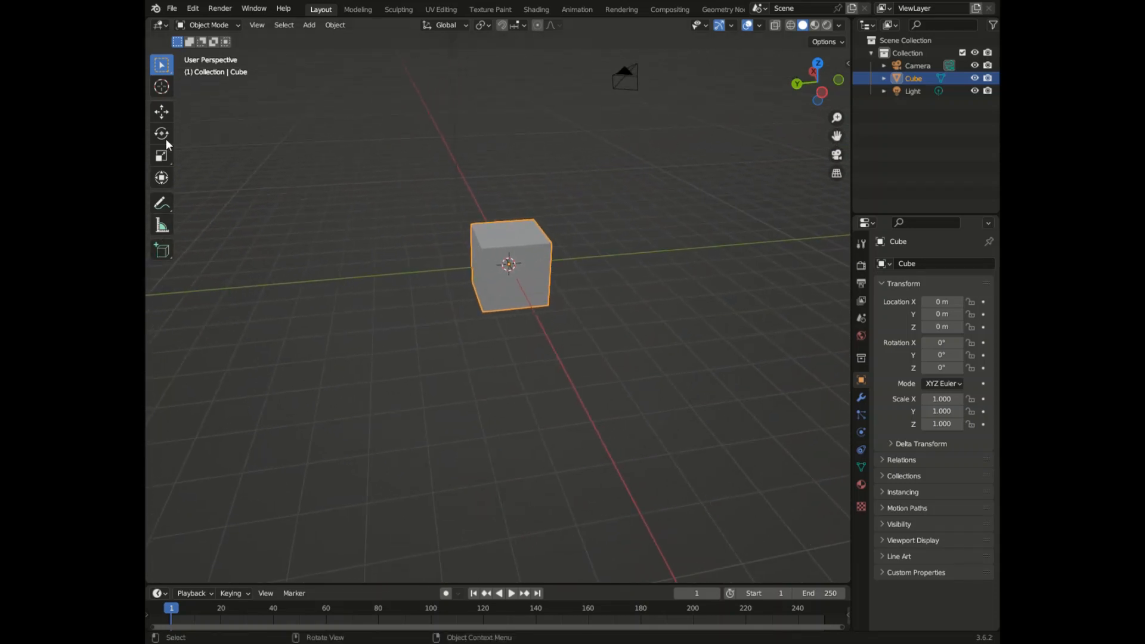
- Try moving the cube with the Move tool, and undo the move
{"action": "left_click", "coordinate": [162, 113]}
{"action": "left_click_drag", "start_coordinate": [452, 270], "coordinate": [451, 243]}
{"action": "key", "text": "ctrl+z"}
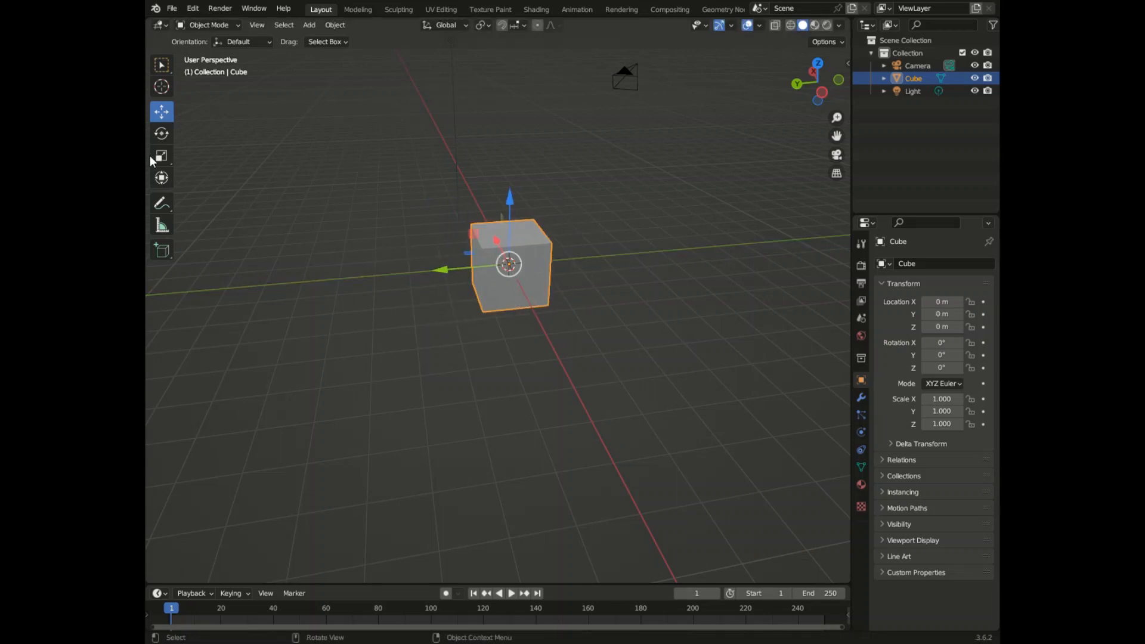
- Try rotating the cube freely around the Z axis with the Rotate tool, and undo the rotation
{"action": "left_click", "coordinate": [159, 134]}
{"action": "left_click_drag", "start_coordinate": [482, 287], "coordinate": [619, 209]}
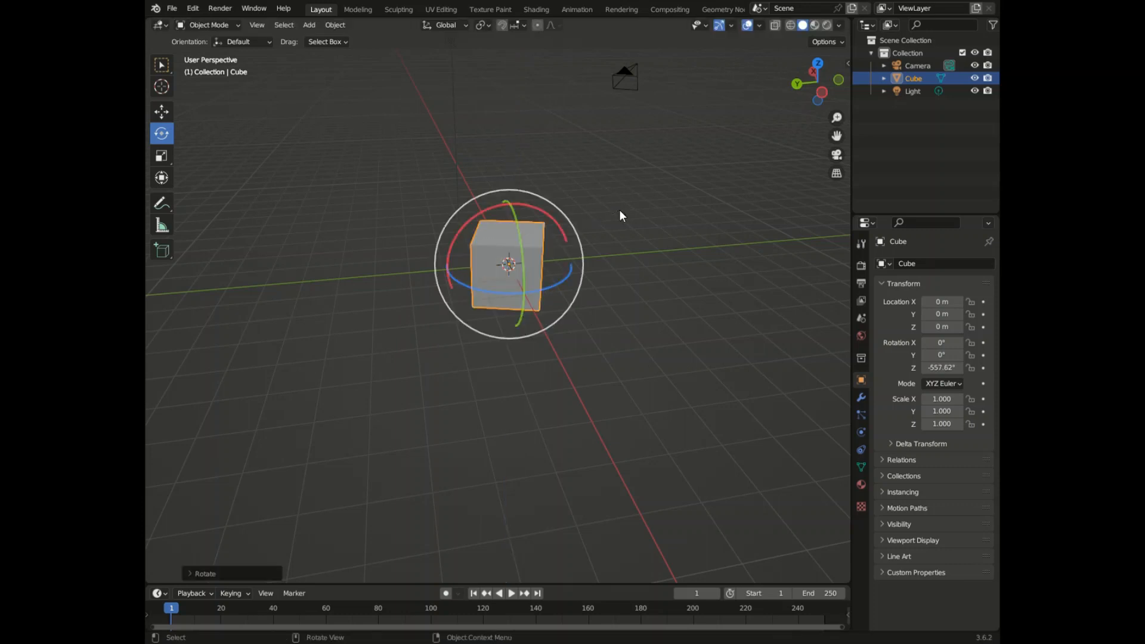
{"action": "key", "text": "ctrl+z"}
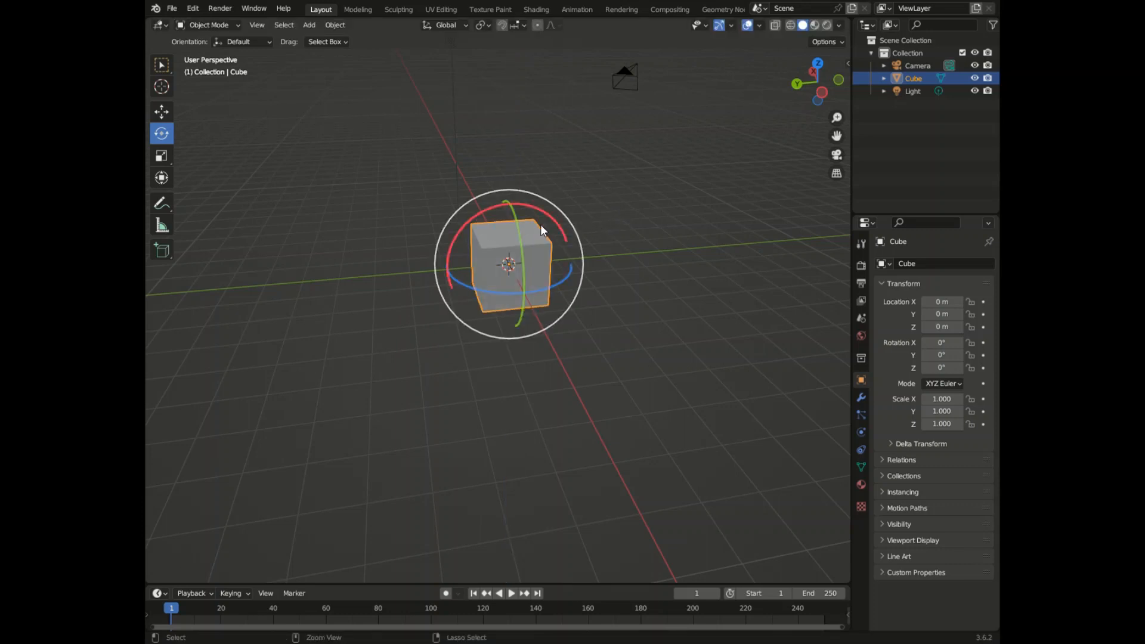
- Try scaling the cube along Y to about 0.54 with the Scale tool, and clear its scale back to 1
{"action": "left_click", "coordinate": [166, 155]}
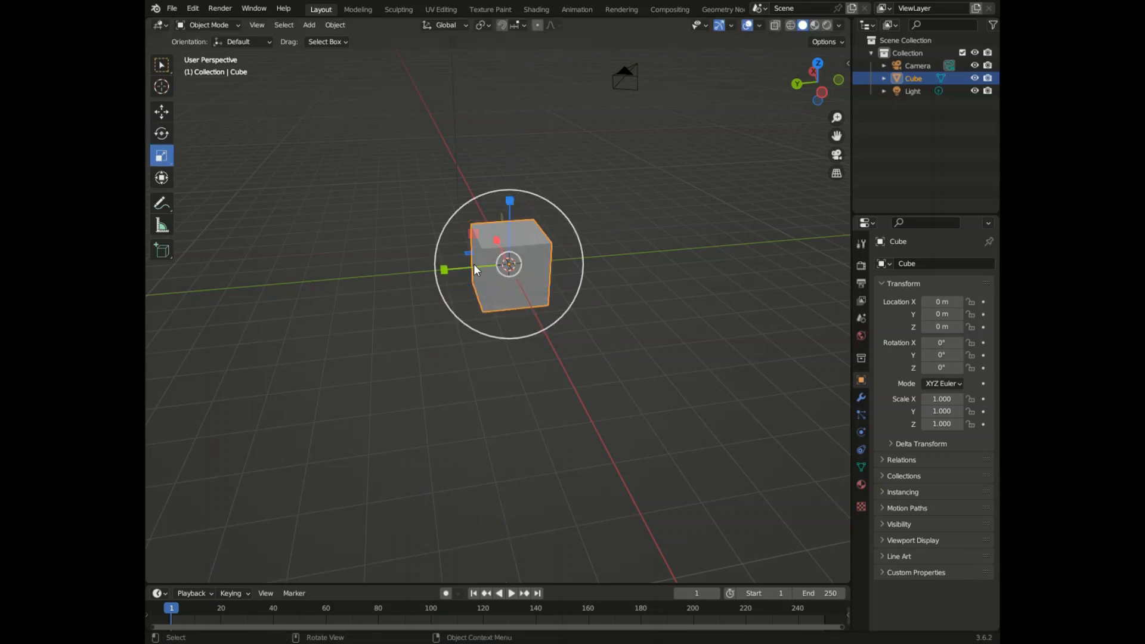
{"action": "left_click_drag", "start_coordinate": [444, 269], "coordinate": [475, 267]}
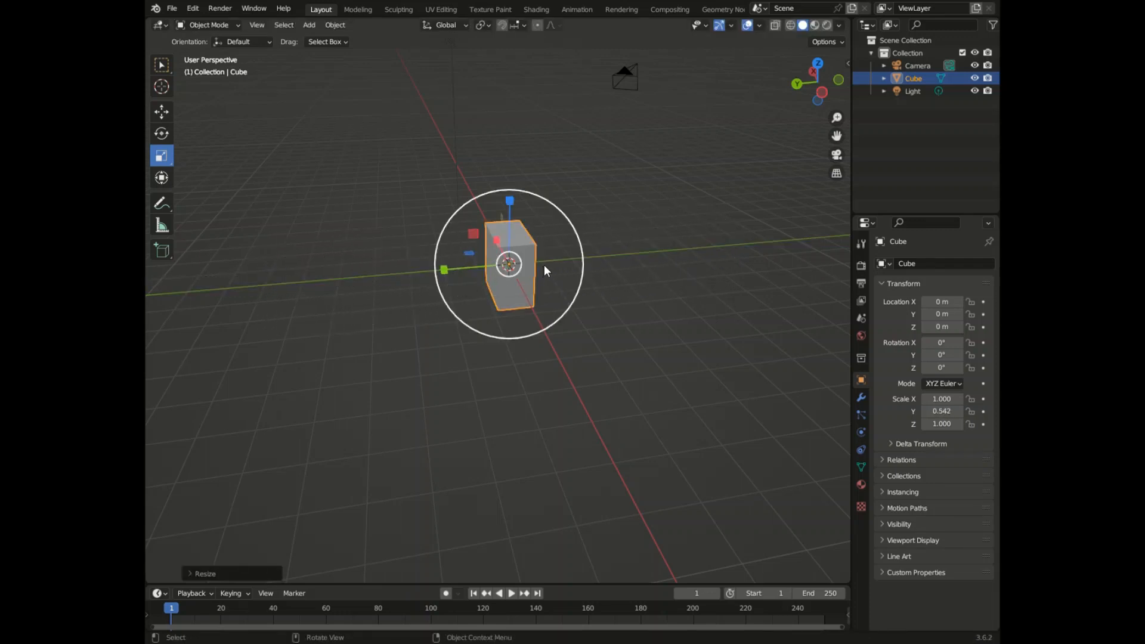
{"action": "key", "text": "s"}
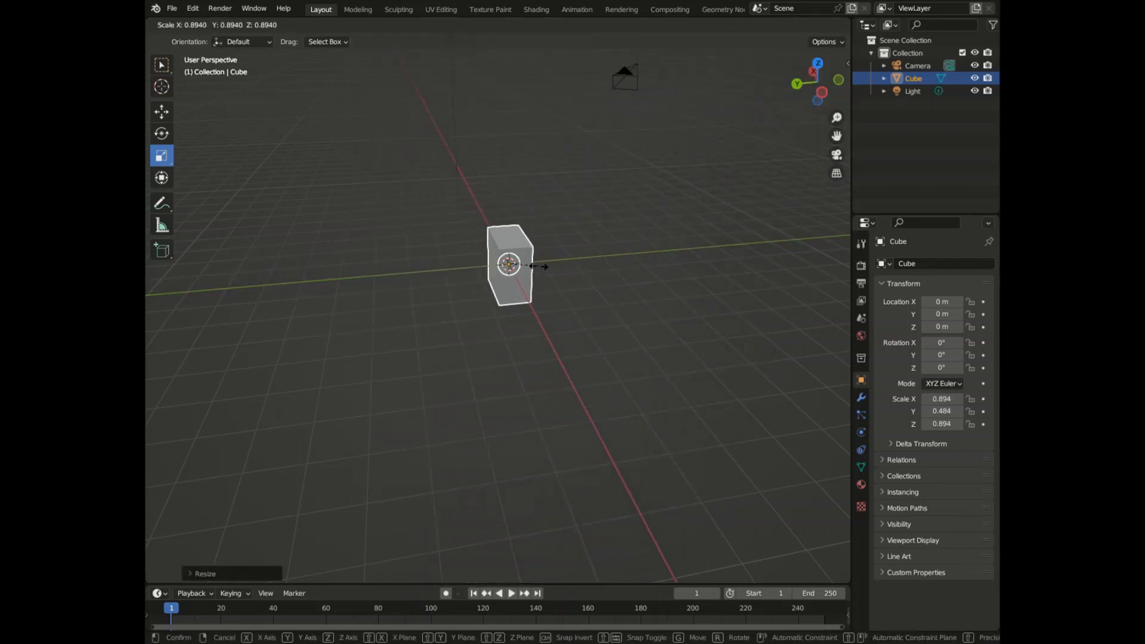
{"action": "key", "text": "Escape"}
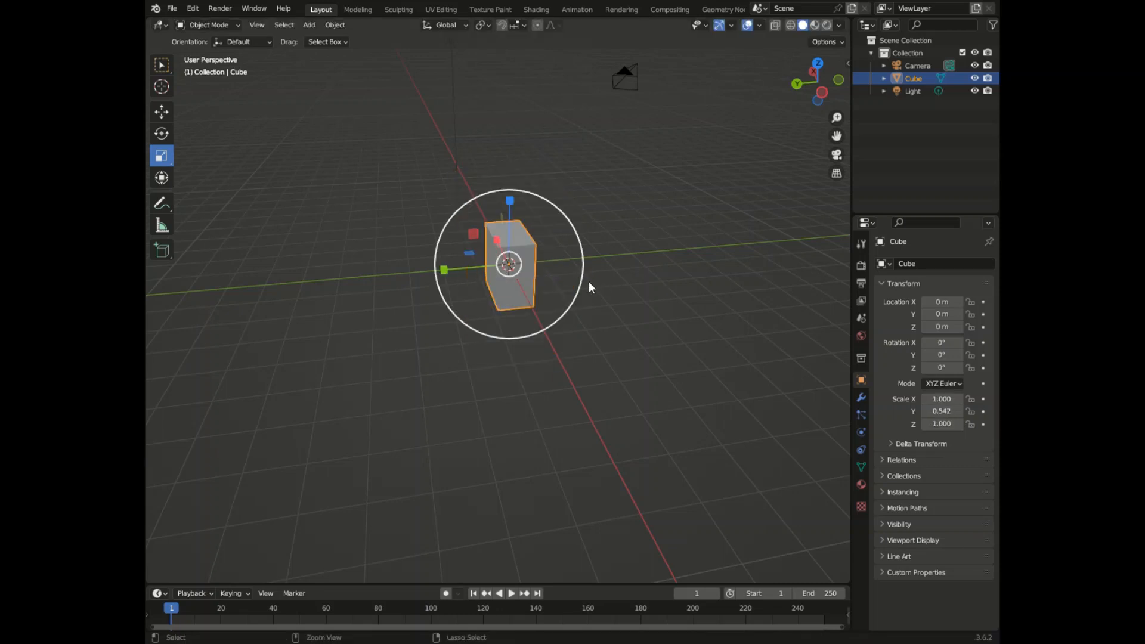
{"action": "key", "text": "alt+s"}
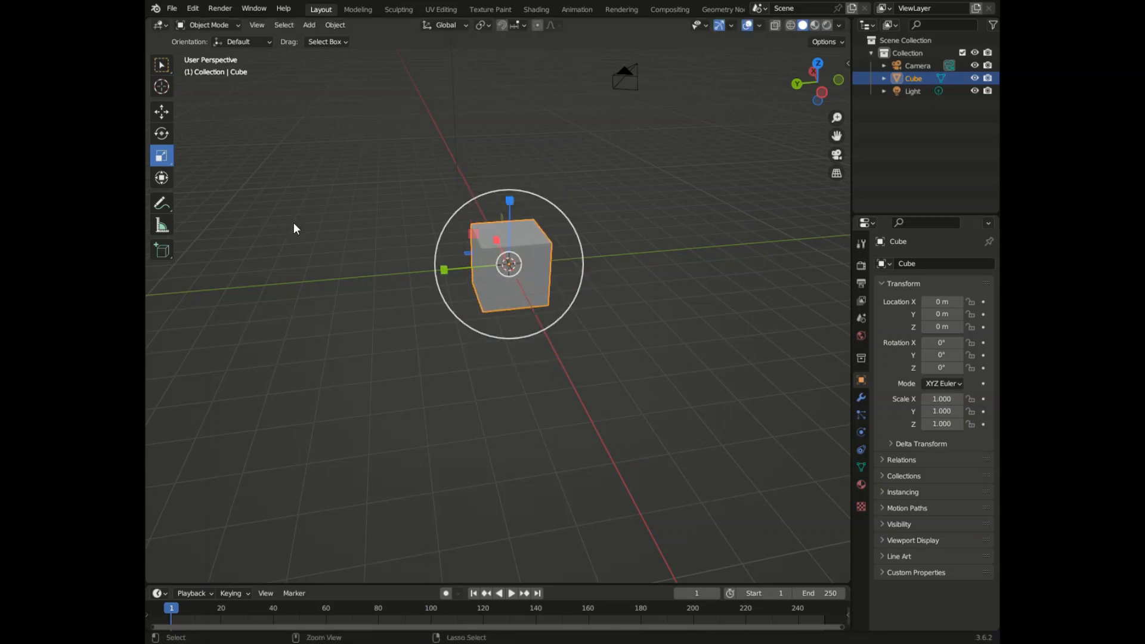
- With the Transform tool, undo a trial downward move and shift the cube to about -0.71 m on the Y axis
{"action": "left_click", "coordinate": [162, 178]}
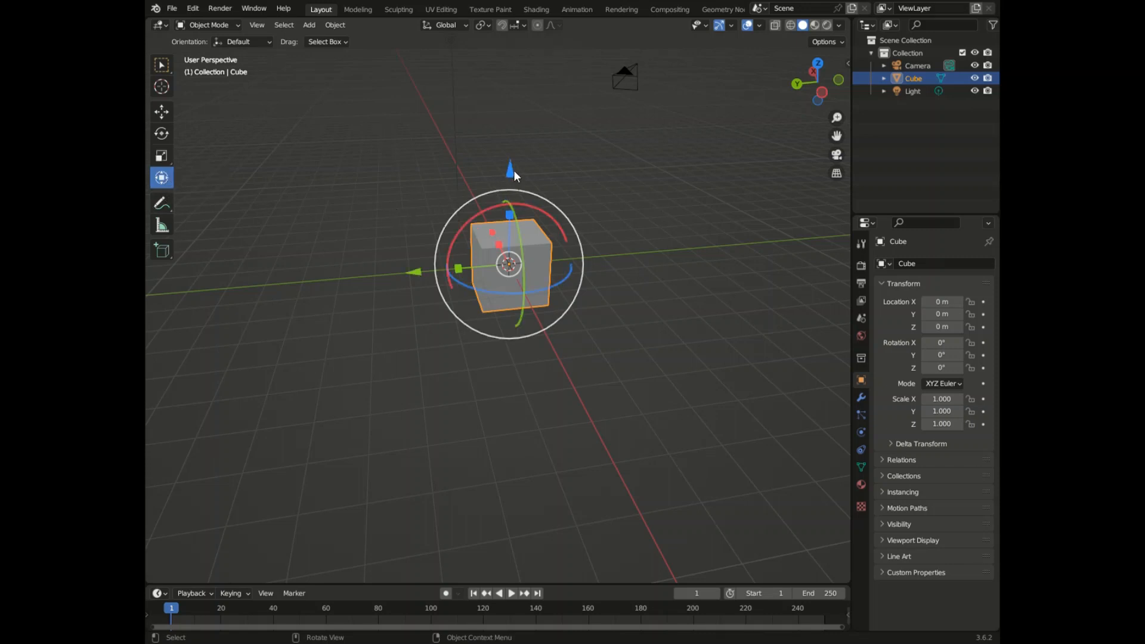
{"action": "left_click_drag", "start_coordinate": [513, 170], "coordinate": [518, 197]}
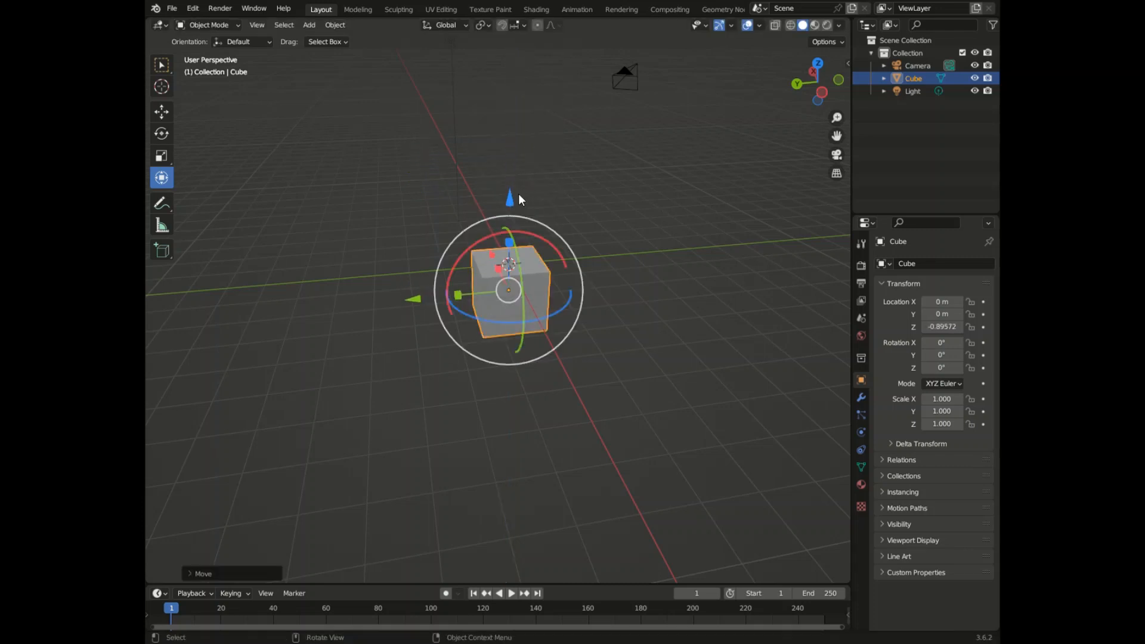
{"action": "key", "text": "ctrl+z"}
{"action": "left_click_drag", "start_coordinate": [417, 272], "coordinate": [440, 278]}
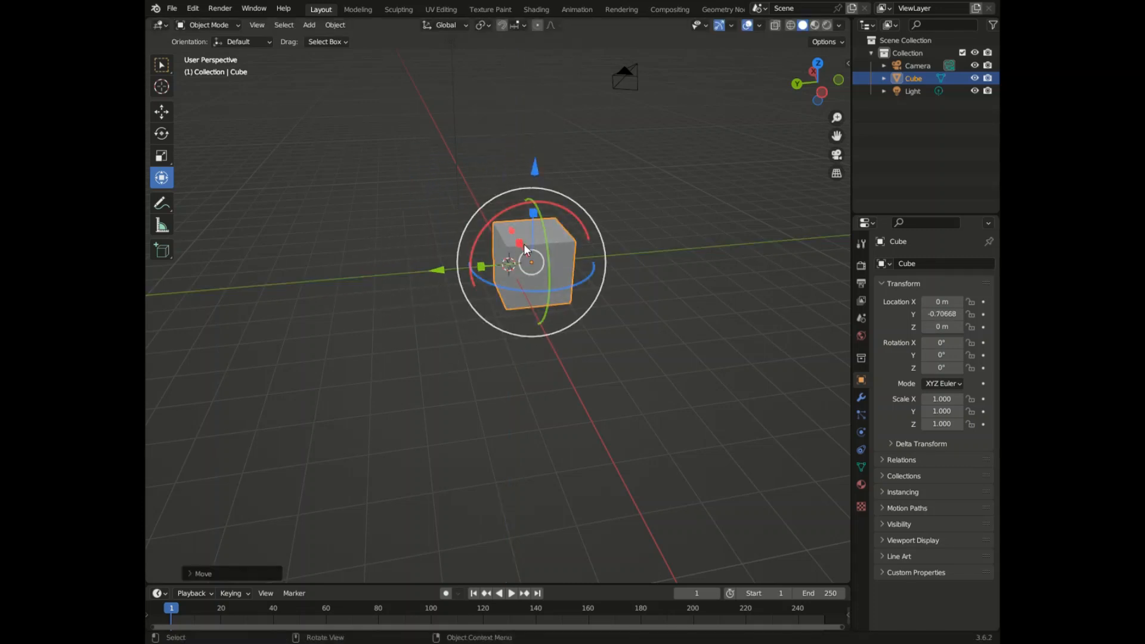
- Try stretching the cube to about 10.9 along X, raising it about 1.33 m and scaling it to 1.3 along Z, and undo these changes
{"action": "left_click_drag", "start_coordinate": [524, 244], "coordinate": [443, 88]}
{"action": "left_click_drag", "start_coordinate": [537, 171], "coordinate": [537, 124]}
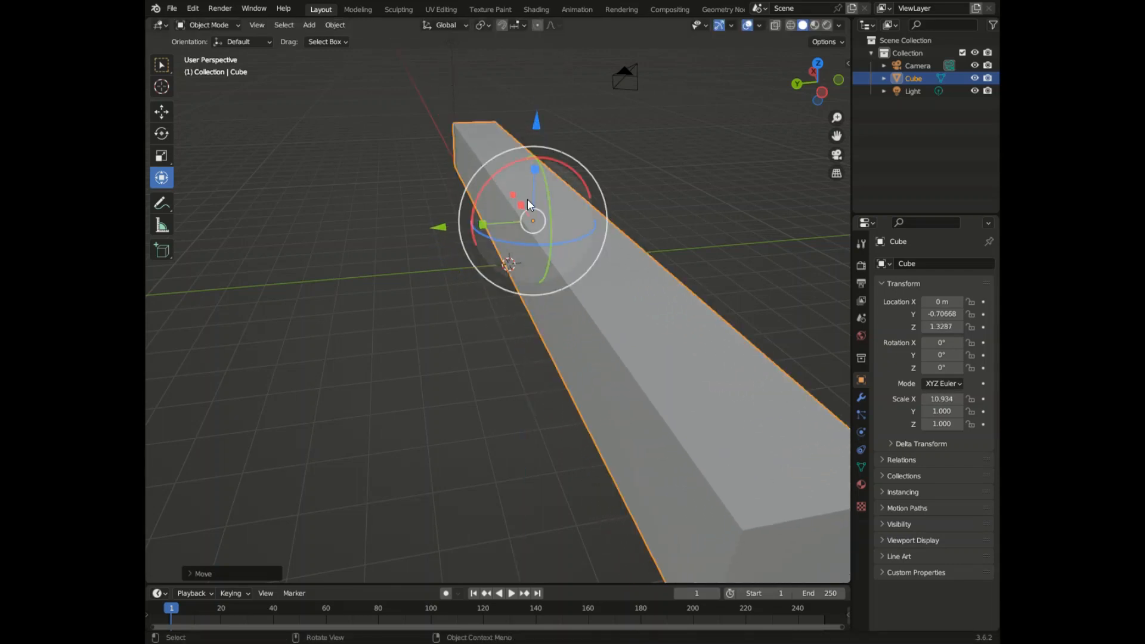
{"action": "mouse_move", "coordinate": [535, 170]}
{"action": "left_mouse_down"}
{"action": "mouse_move", "coordinate": [536, 123]}
{"action": "mouse_move", "coordinate": [528, 161]}
{"action": "left_mouse_up"}
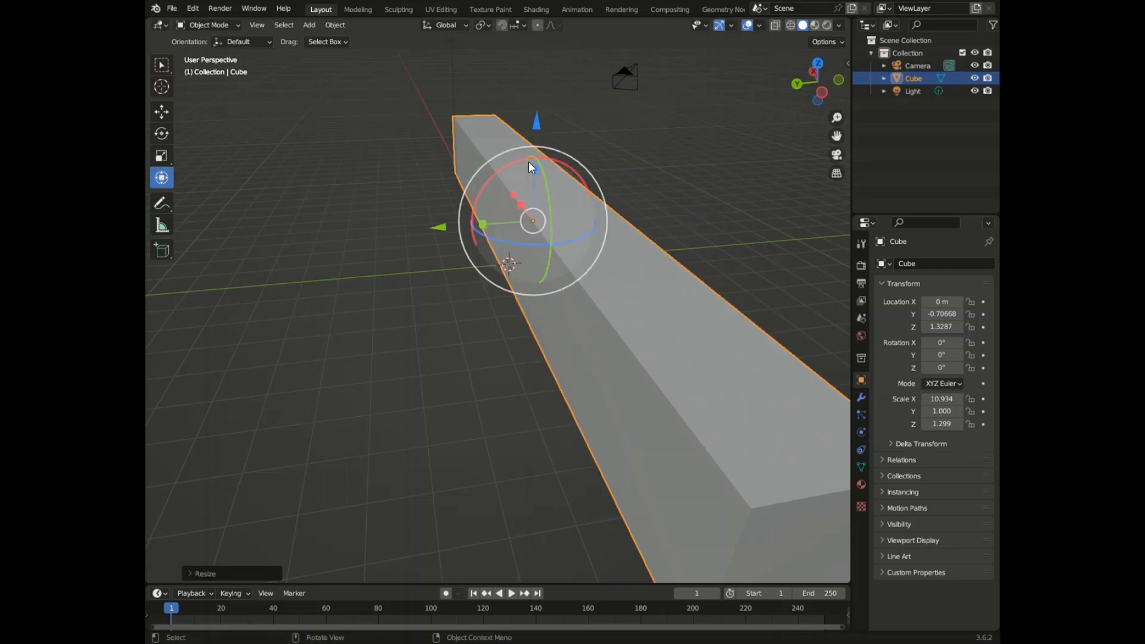
{"action": "key", "text": "ctrl+z"}
{"action": "key", "text": "ctrl+z"}
{"action": "key", "text": "ctrl+z"}
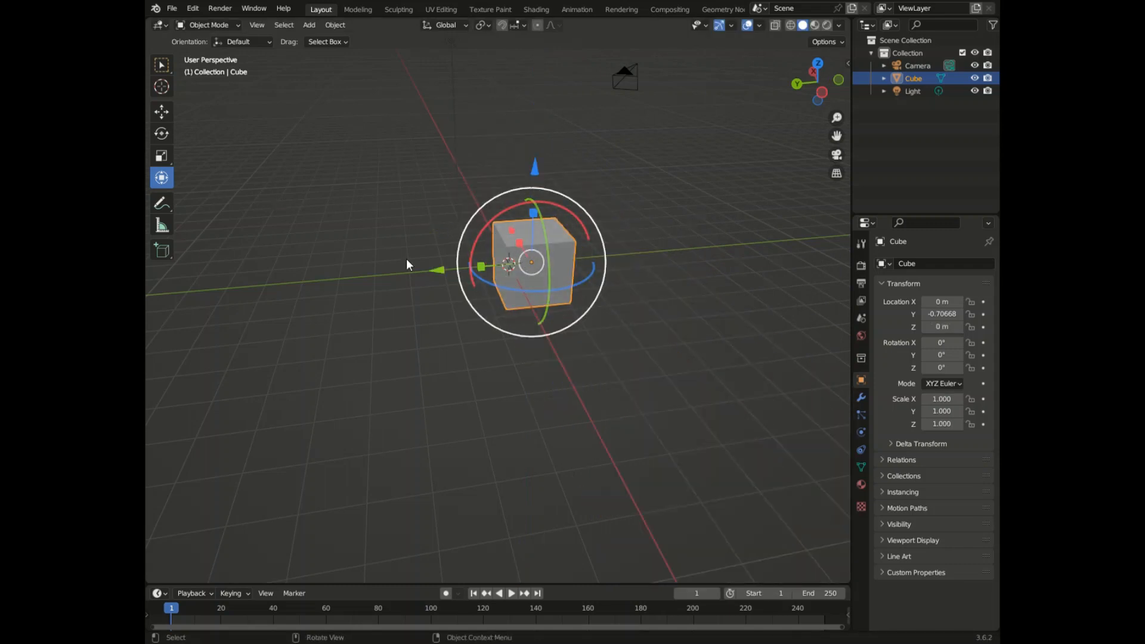
- Draw a long curved freehand annotation stroke beside and in front of the cube with the Annotate tool
{"action": "left_click", "coordinate": [161, 205]}
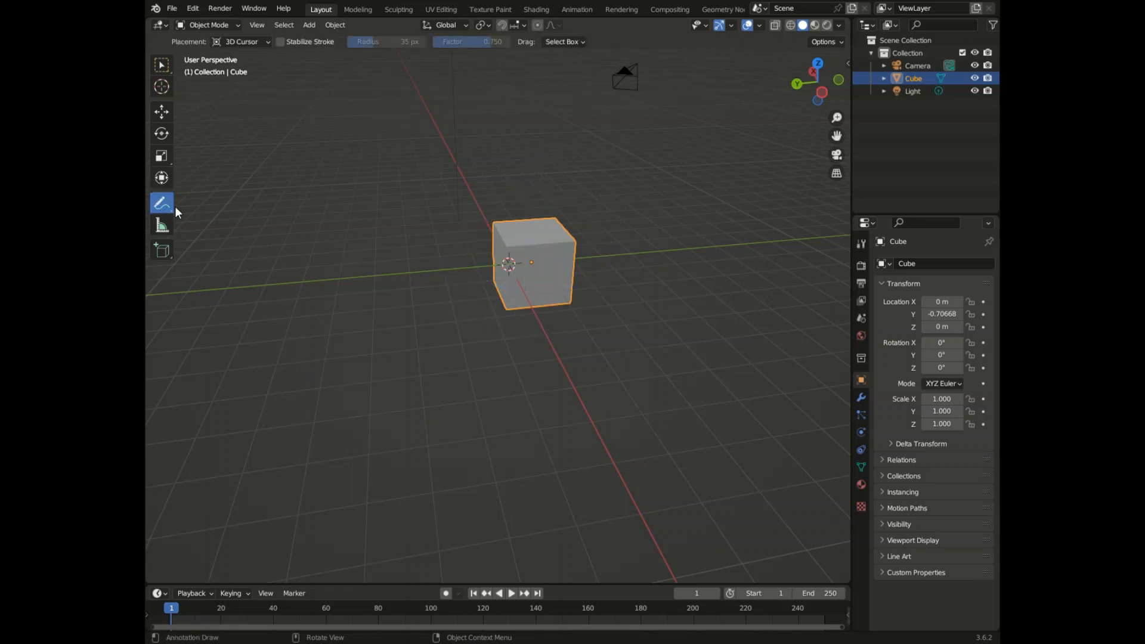
{"action": "left_click", "coordinate": [162, 207]}
{"action": "left_click", "coordinate": [162, 206]}
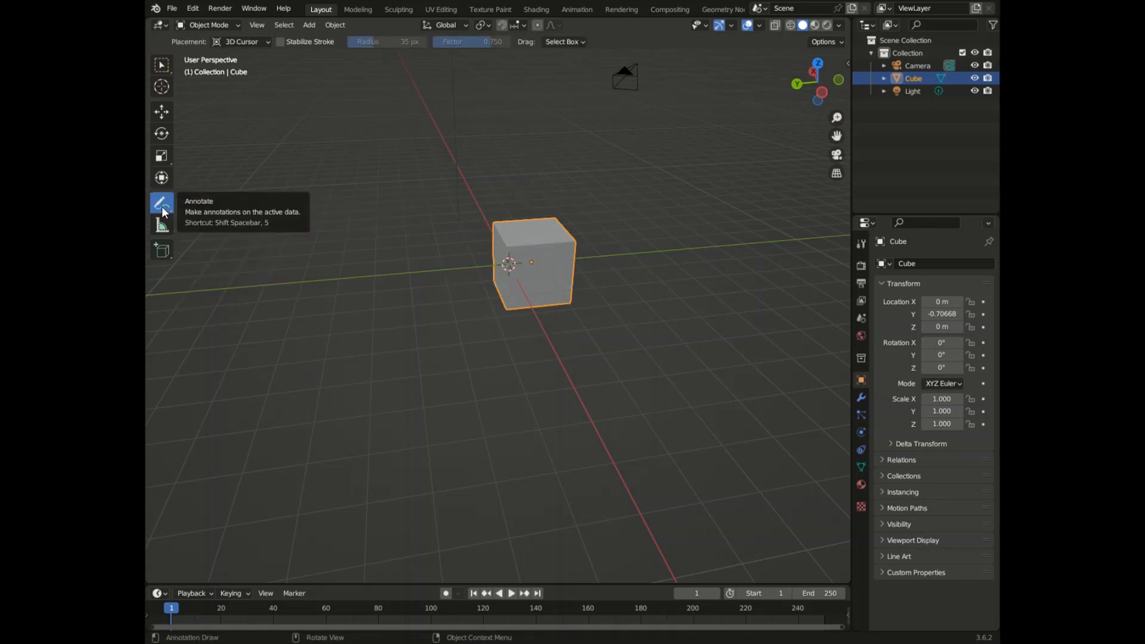
{"action": "mouse_move", "coordinate": [248, 245]}
{"action": "left_mouse_down"}
{"action": "mouse_move", "coordinate": [317, 382]}
{"action": "mouse_move", "coordinate": [716, 523]}
{"action": "left_mouse_up"}
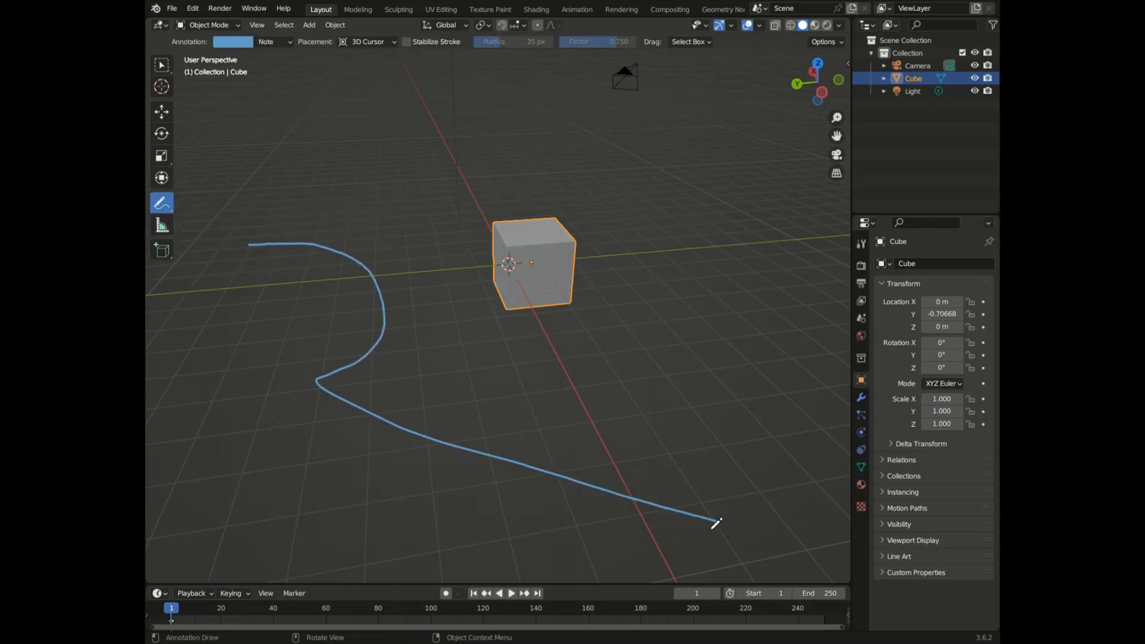
- Undo the annotation stroke and deselect the cube with the Measure tool active
{"action": "key", "text": "ctrl+z"}
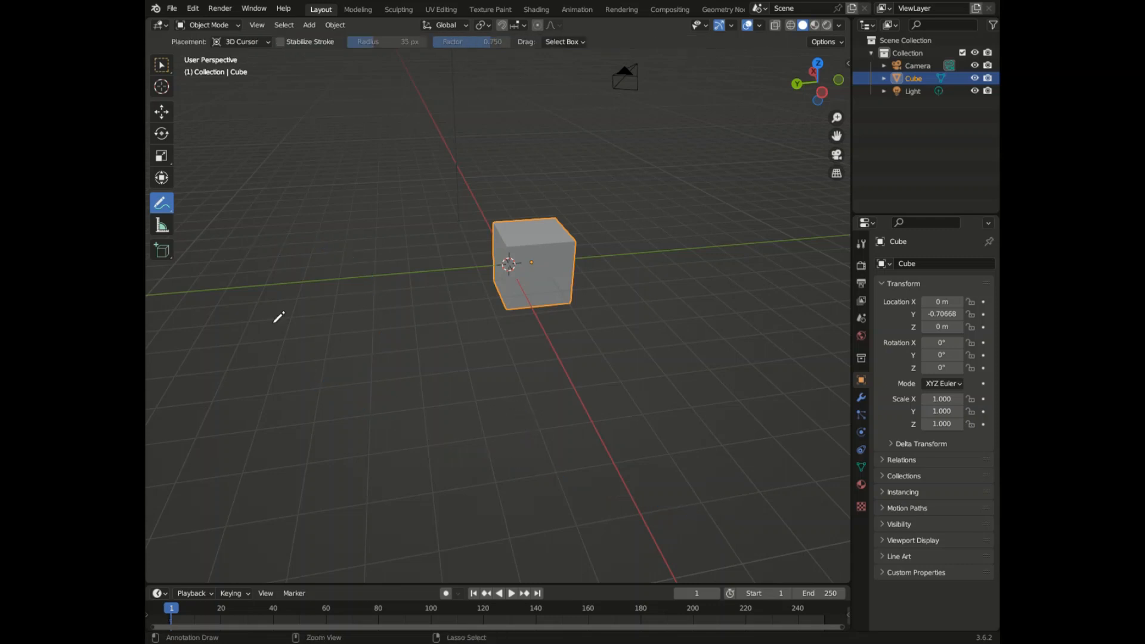
{"action": "left_click", "coordinate": [162, 226]}
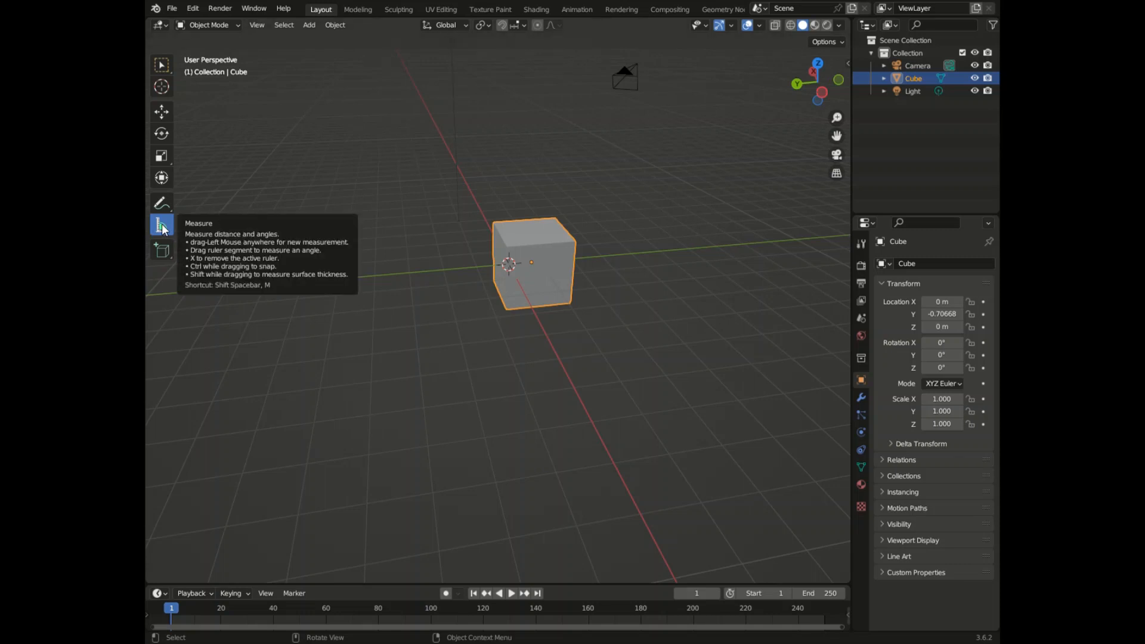
{"action": "right_click", "coordinate": [534, 262]}
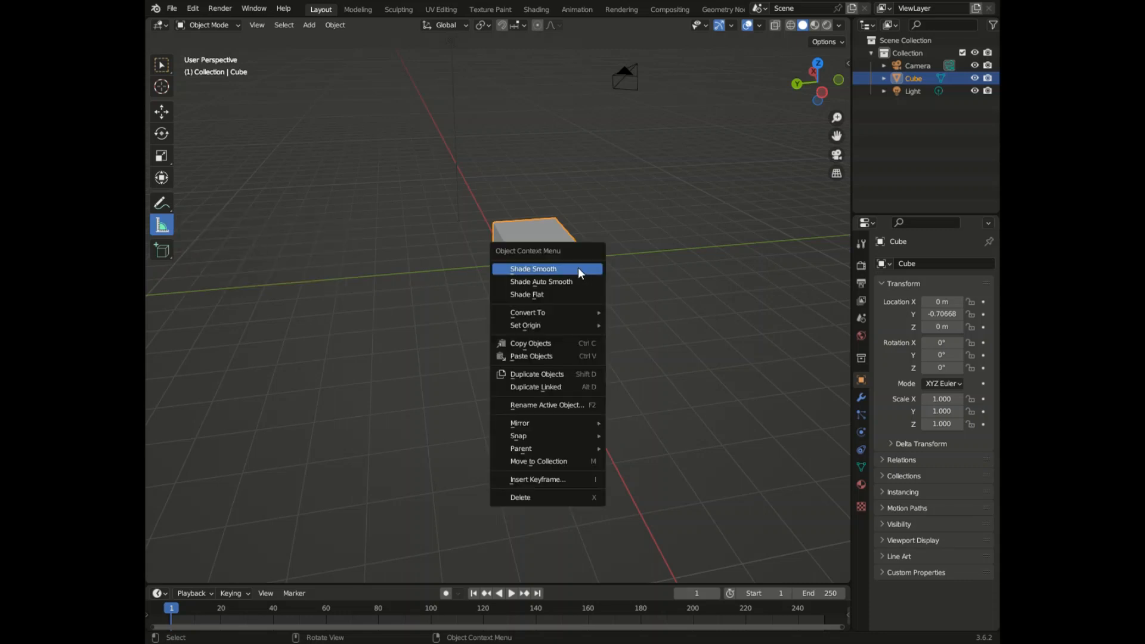
{"action": "key", "text": "alt+a"}
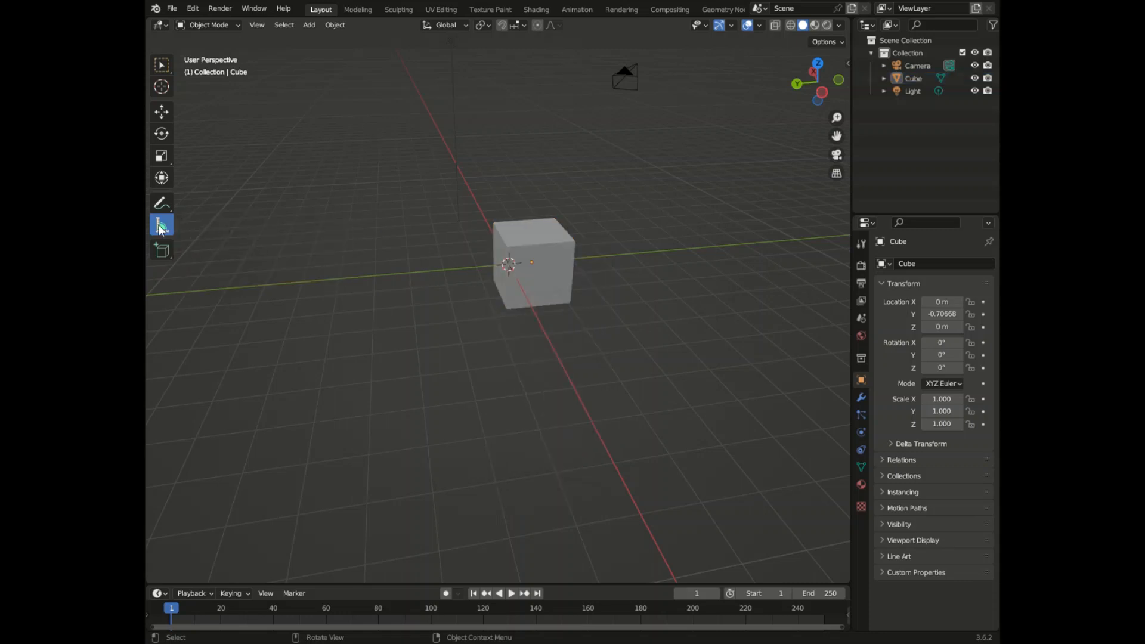
- Measure diagonally across the cube, remove that ruler, and measure a steep line in the empty space beside the cube
{"action": "right_click", "coordinate": [477, 241]}
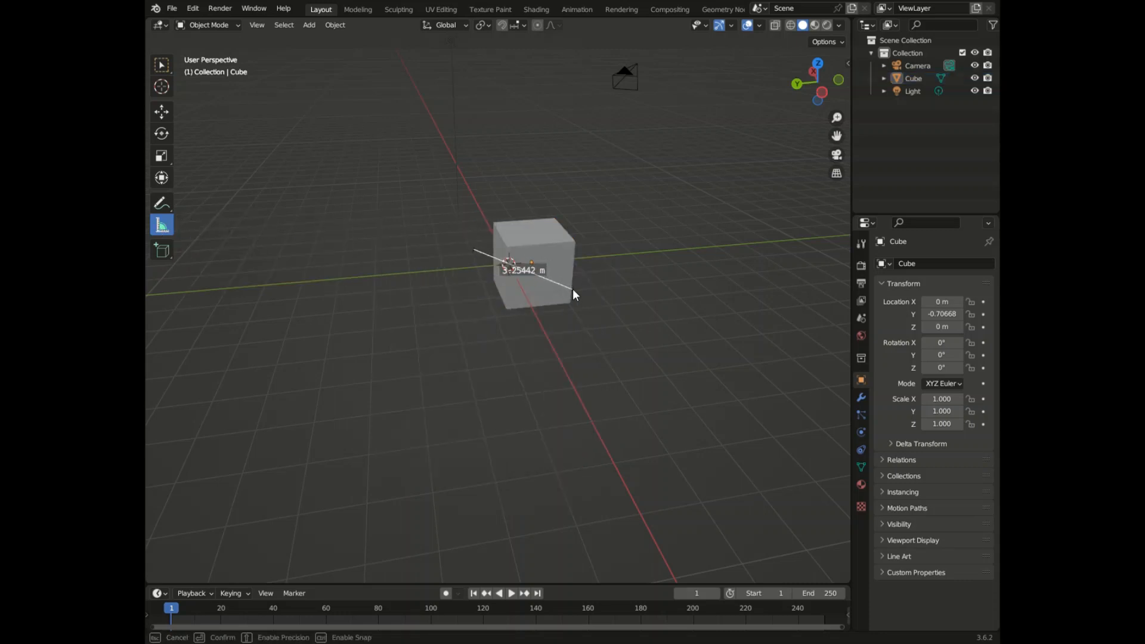
{"action": "left_click_drag", "start_coordinate": [572, 289], "coordinate": [572, 289]}
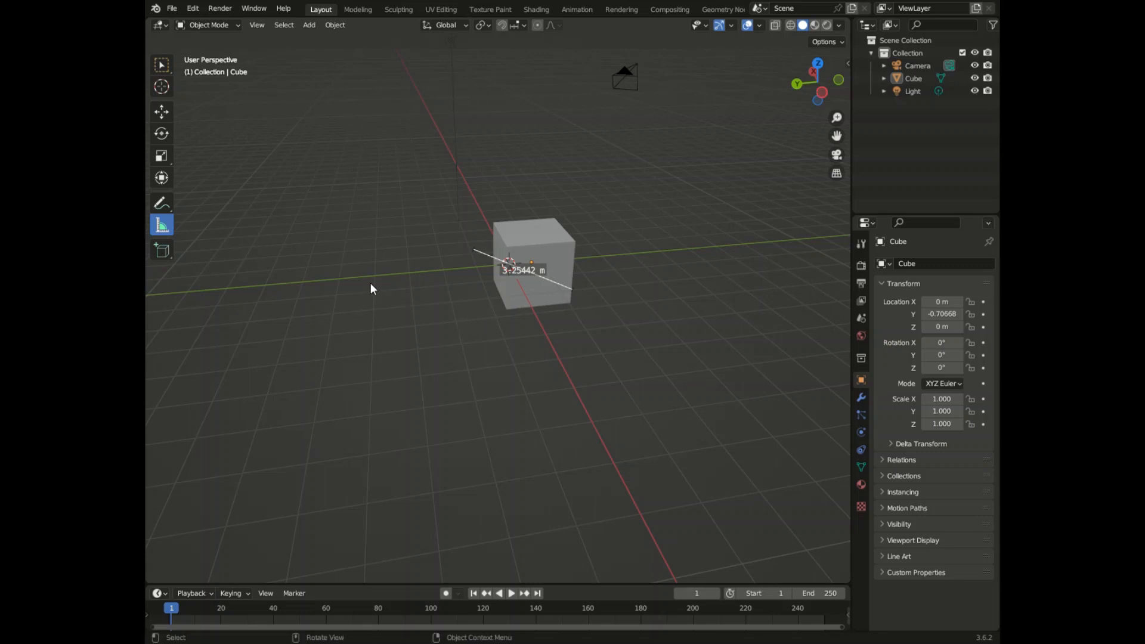
{"action": "key", "text": "ctrl+z"}
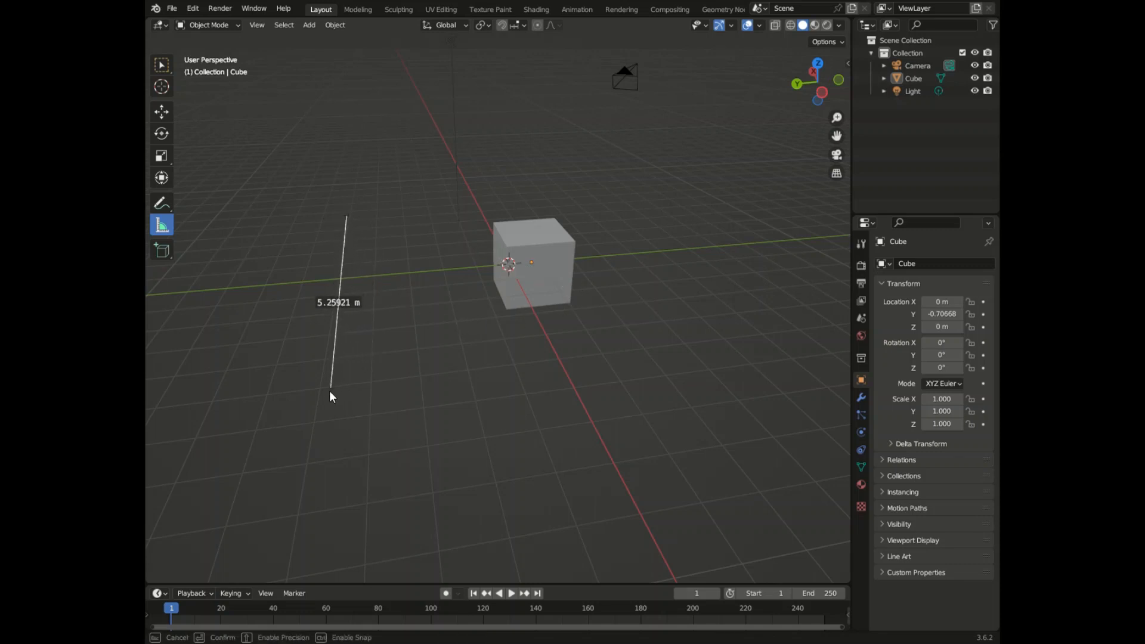
{"action": "left_click_drag", "start_coordinate": [313, 408], "coordinate": [316, 409]}
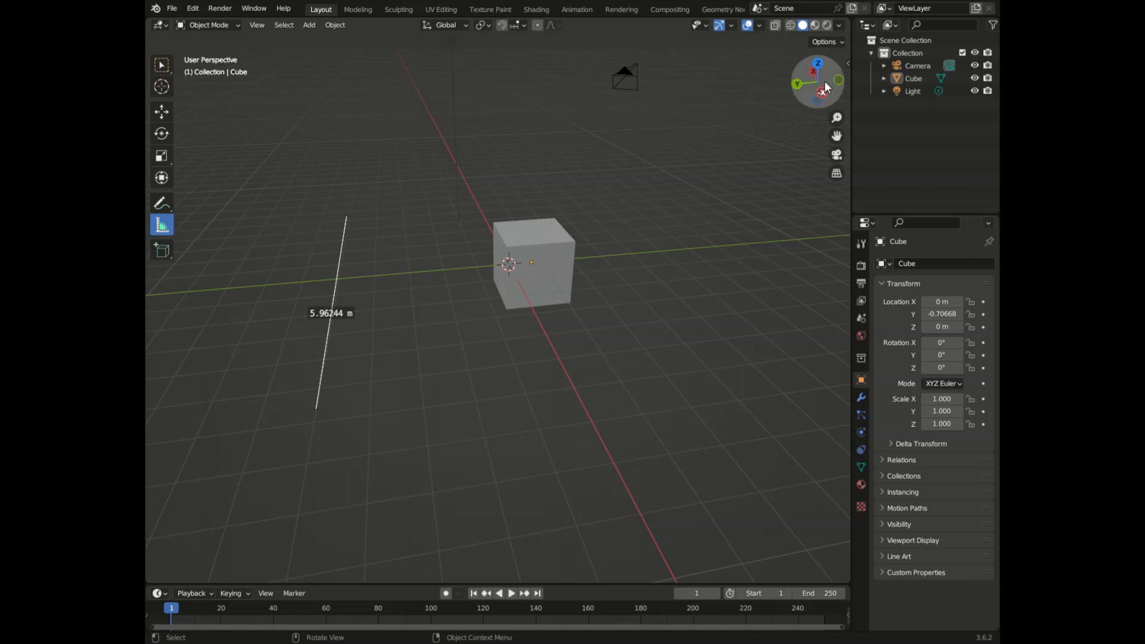
- Look at the scene in front orthographic view, measure a line across the cube along the X axis, and return to a perspective view
{"action": "mouse_move", "coordinate": [816, 84]}
{"action": "left_mouse_down"}
{"action": "mouse_move", "coordinate": [793, 89]}
{"action": "mouse_move", "coordinate": [821, 81]}
{"action": "left_mouse_up"}
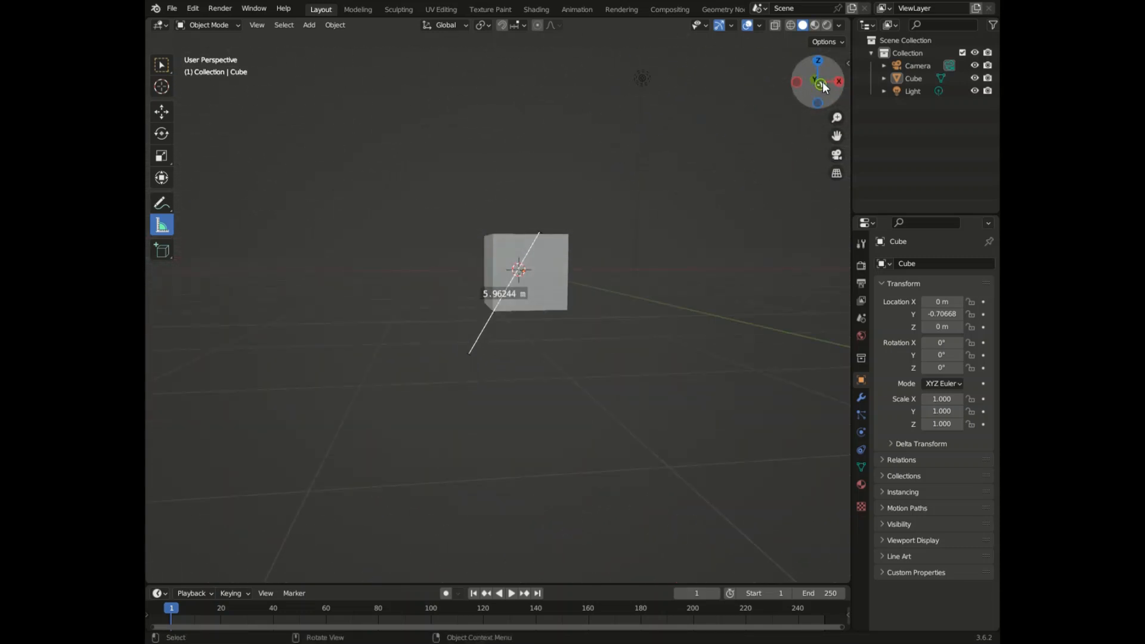
{"action": "left_click", "coordinate": [821, 82]}
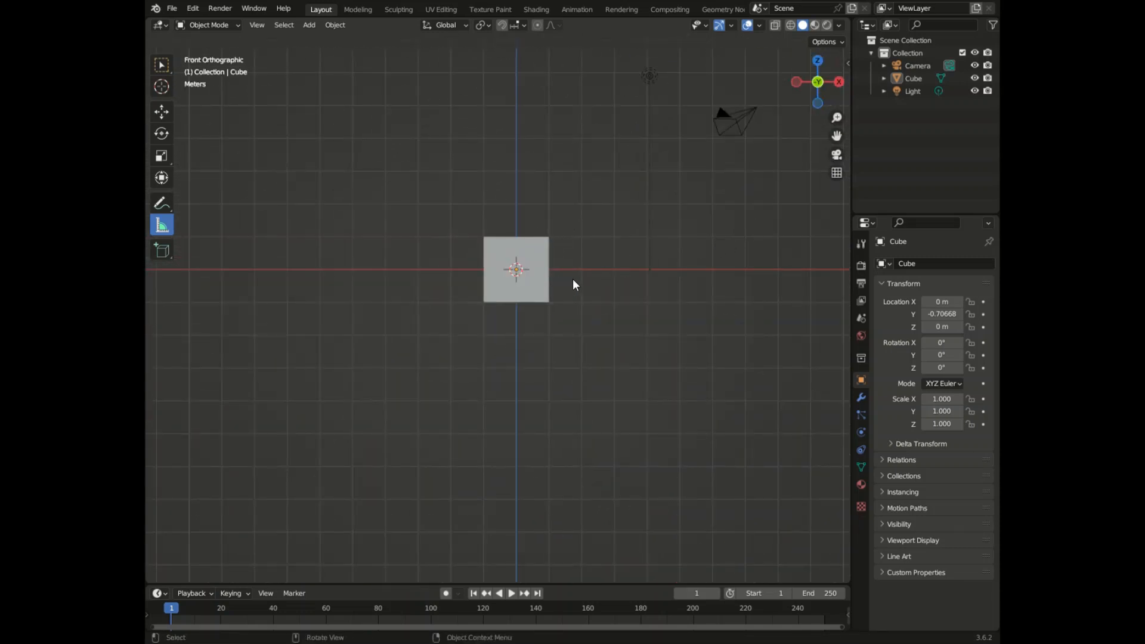
{"action": "left_click_drag", "start_coordinate": [614, 269], "coordinate": [541, 270]}
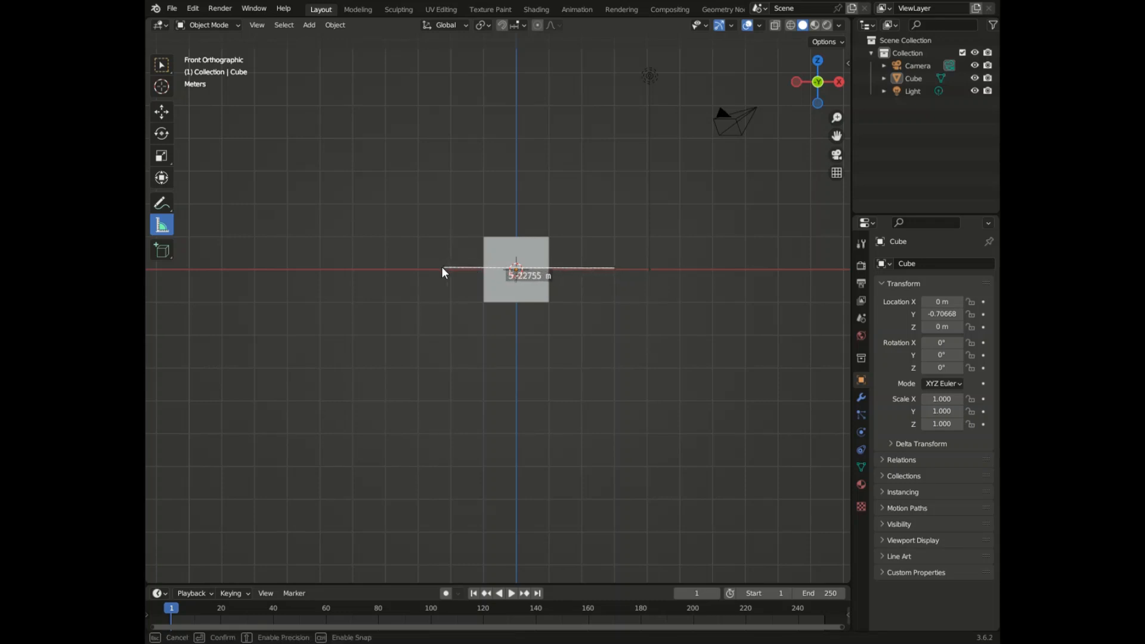
{"action": "left_click_drag", "start_coordinate": [419, 268], "coordinate": [415, 268]}
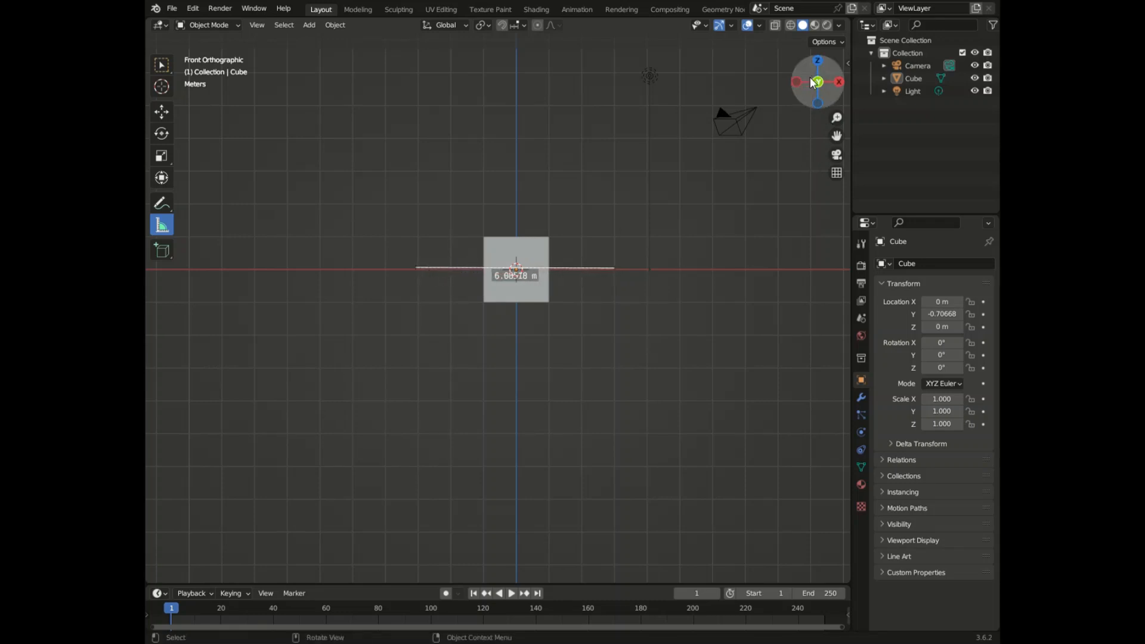
{"action": "left_click_drag", "start_coordinate": [810, 78], "coordinate": [820, 83]}
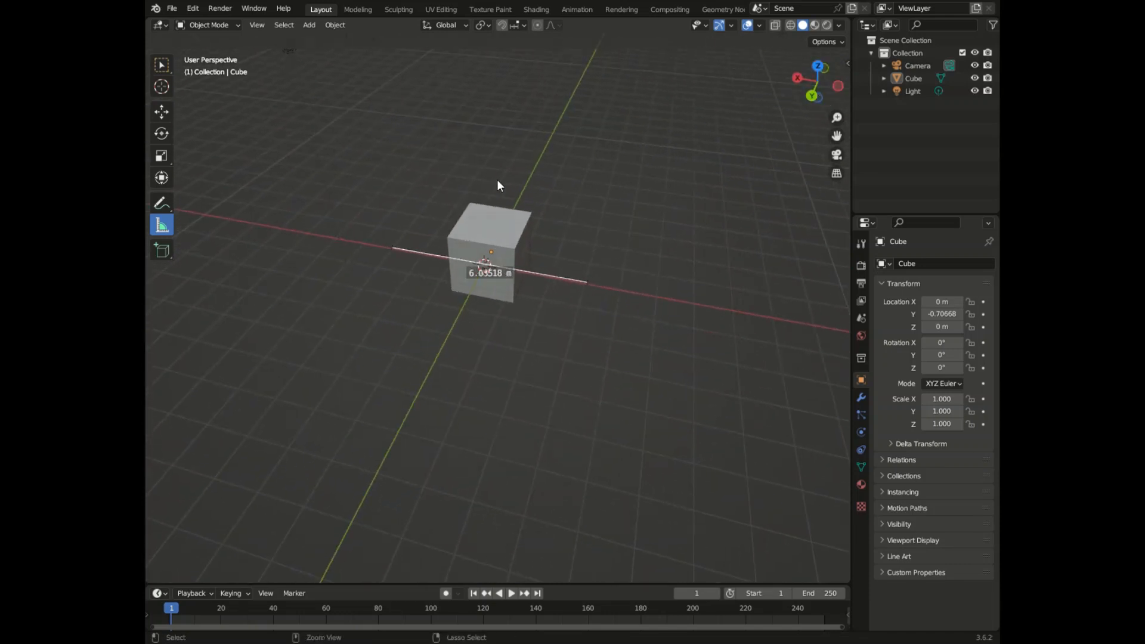
- Try drawing a large new cube on the floor in front of the existing one with the Add Cube tool, and undo it
{"action": "left_click", "coordinate": [161, 250]}
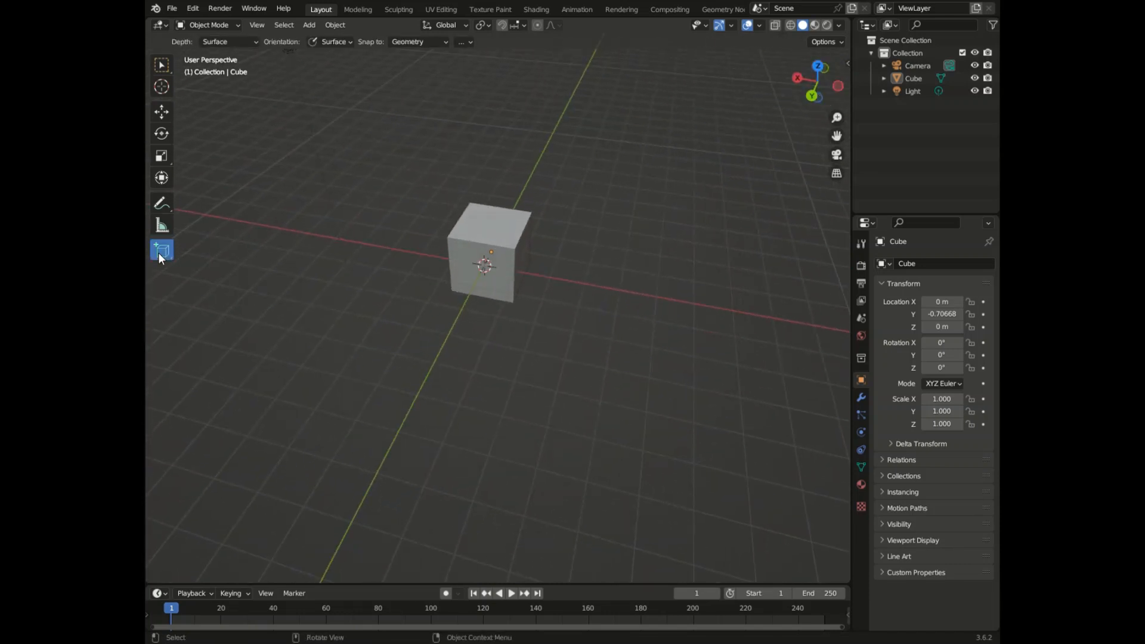
{"action": "left_click_drag", "start_coordinate": [330, 321], "coordinate": [585, 527]}
{"action": "left_click", "coordinate": [545, 338]}
{"action": "key", "text": "ctrl+z"}
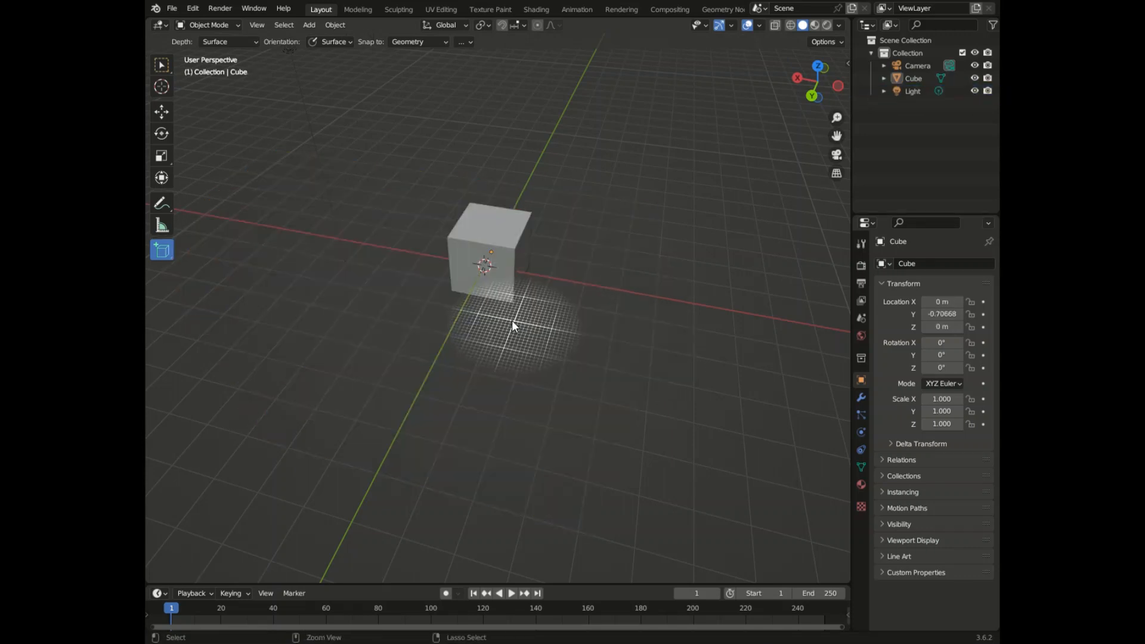
- Switch the primitive tool to Add Cylinder and back to Add Cube
{"action": "left_click", "coordinate": [162, 252]}
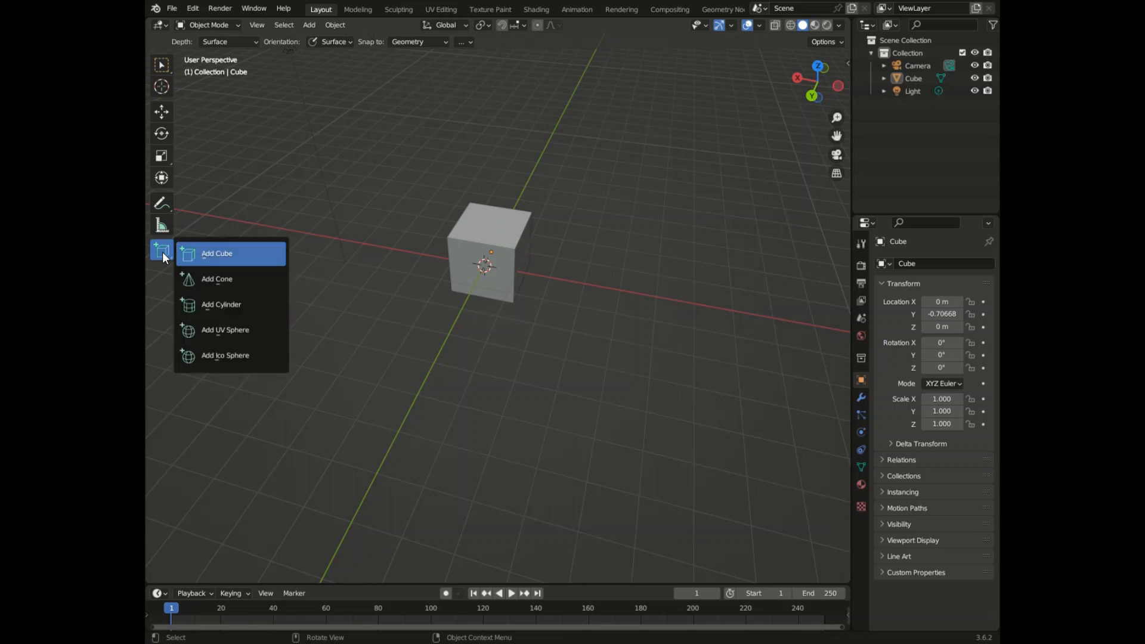
{"action": "left_click", "coordinate": [216, 309]}
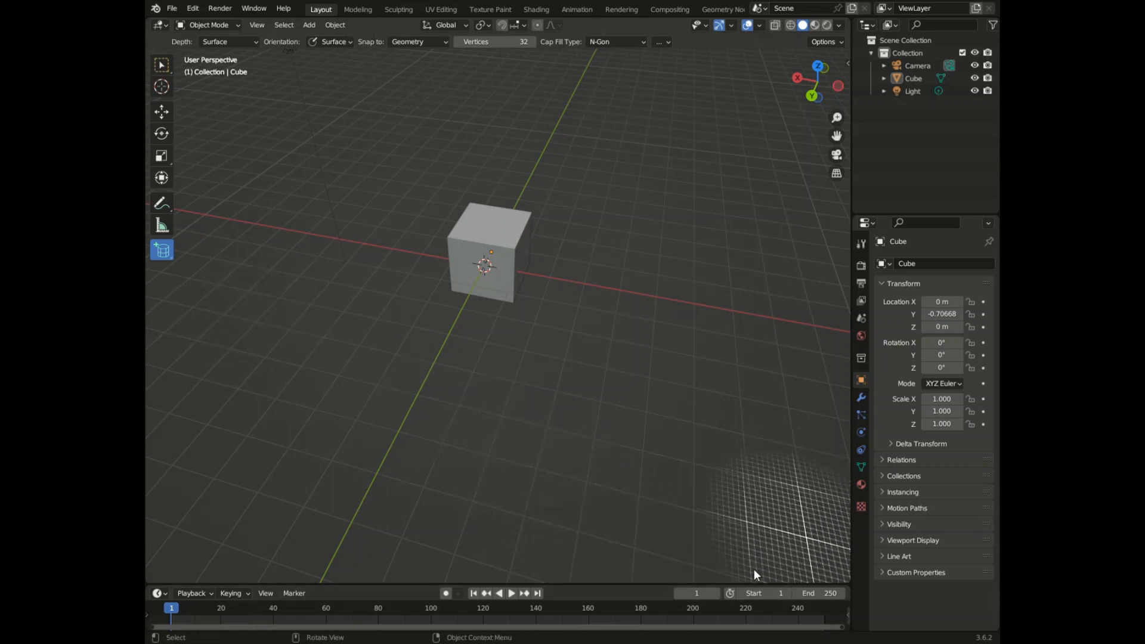
{"action": "left_click", "coordinate": [165, 249]}
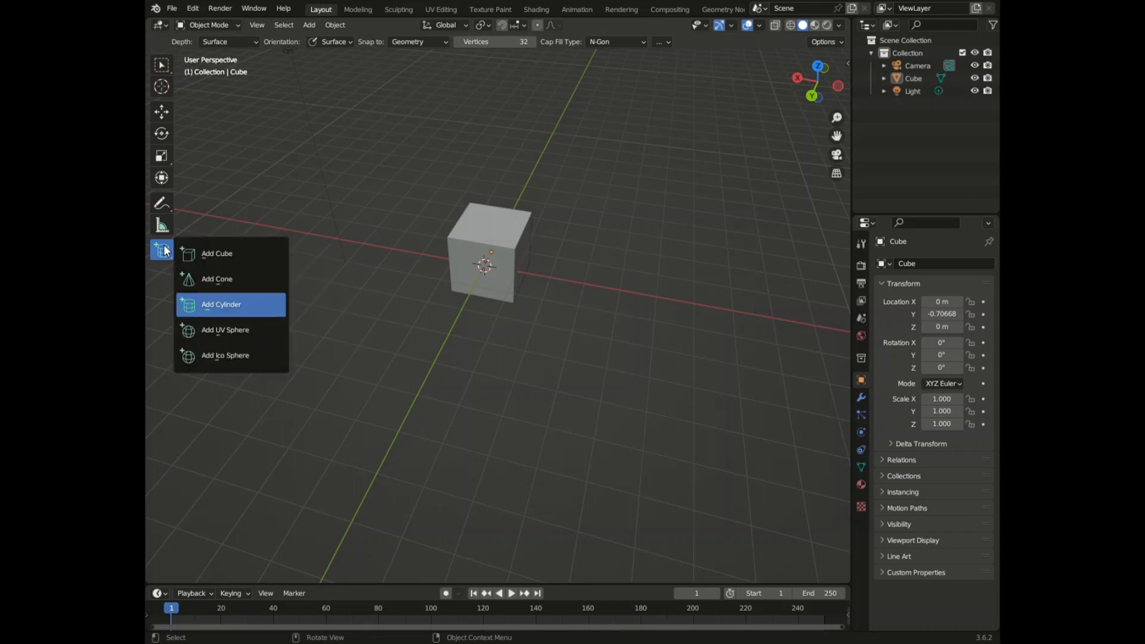
{"action": "left_click", "coordinate": [212, 256]}
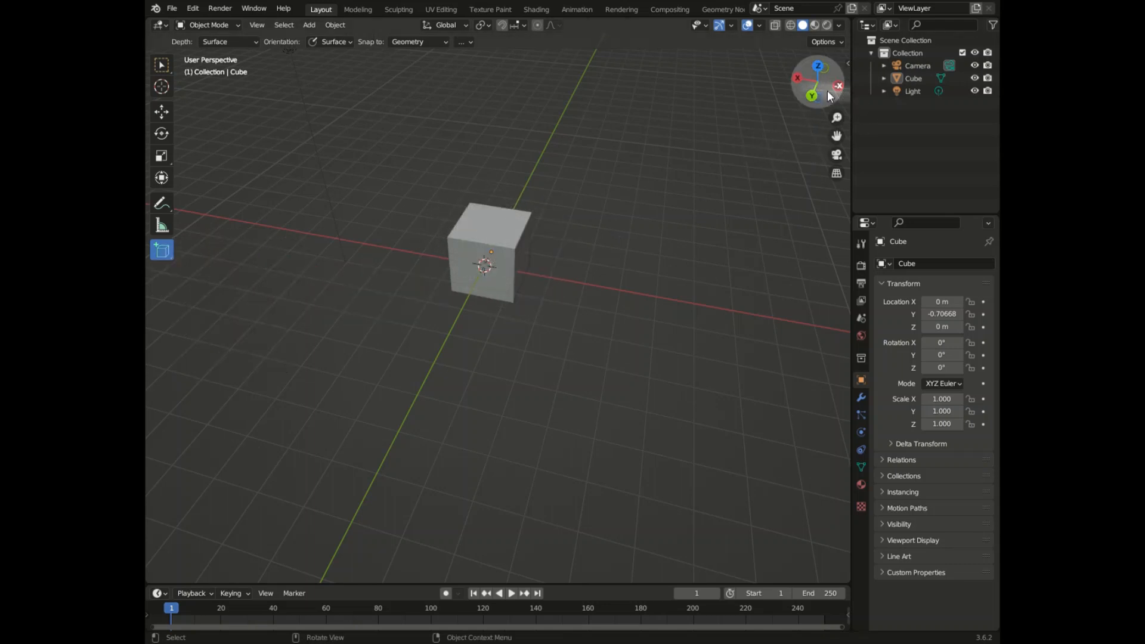
- Undo the cube's deselection and its earlier shift along the Y axis
{"action": "left_click_drag", "start_coordinate": [826, 89], "coordinate": [800, 119]}
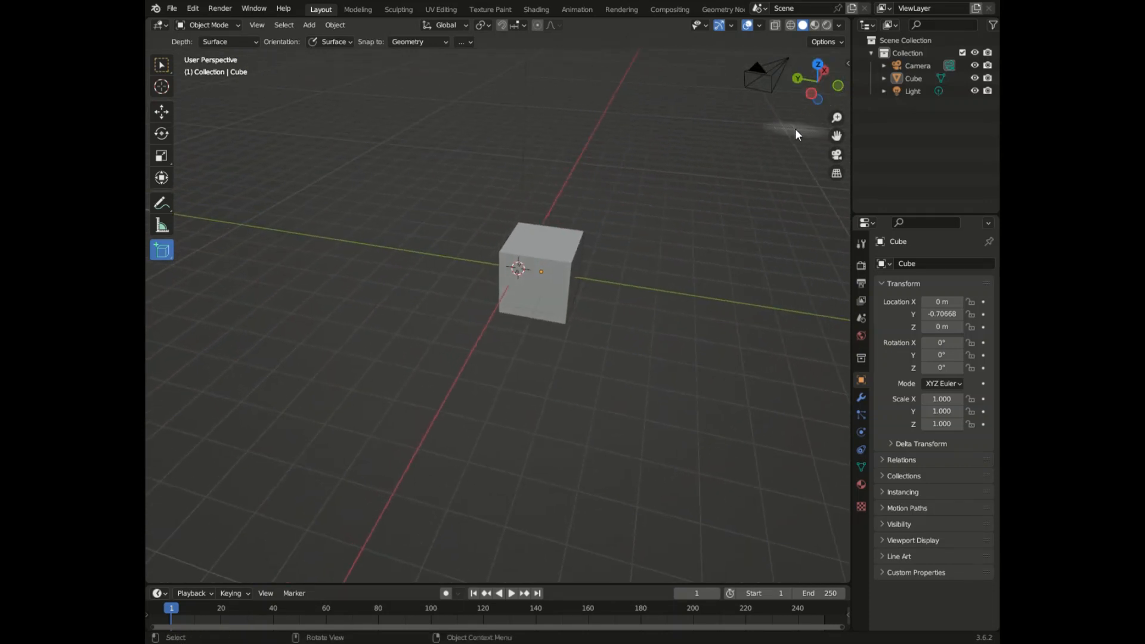
{"action": "key", "text": "ctrl+z"}
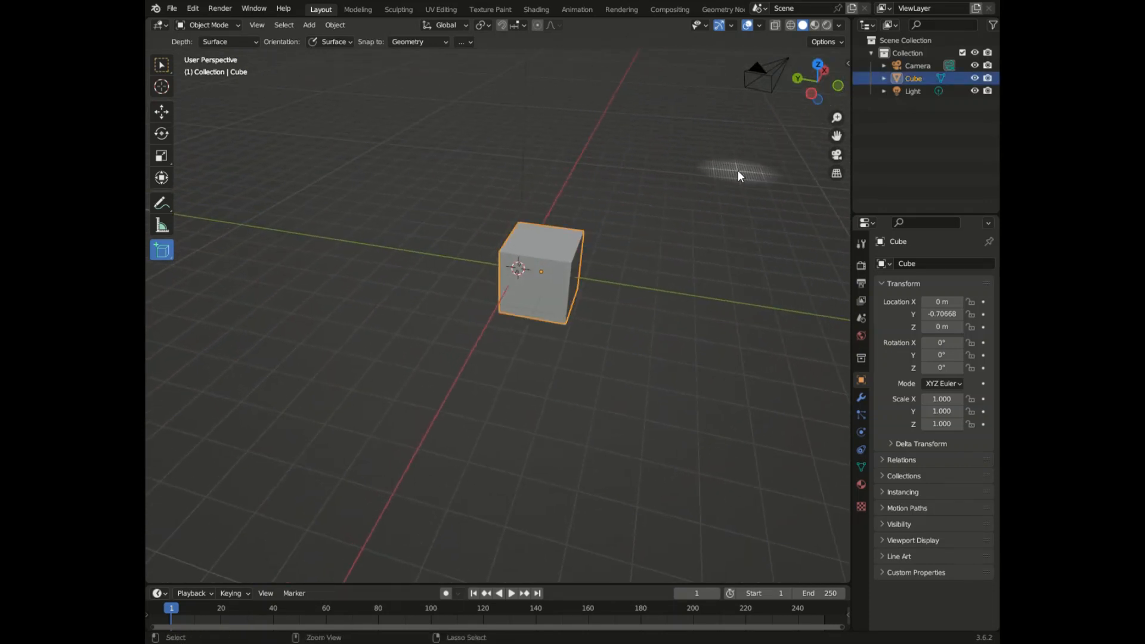
{"action": "key", "text": "ctrl+z"}
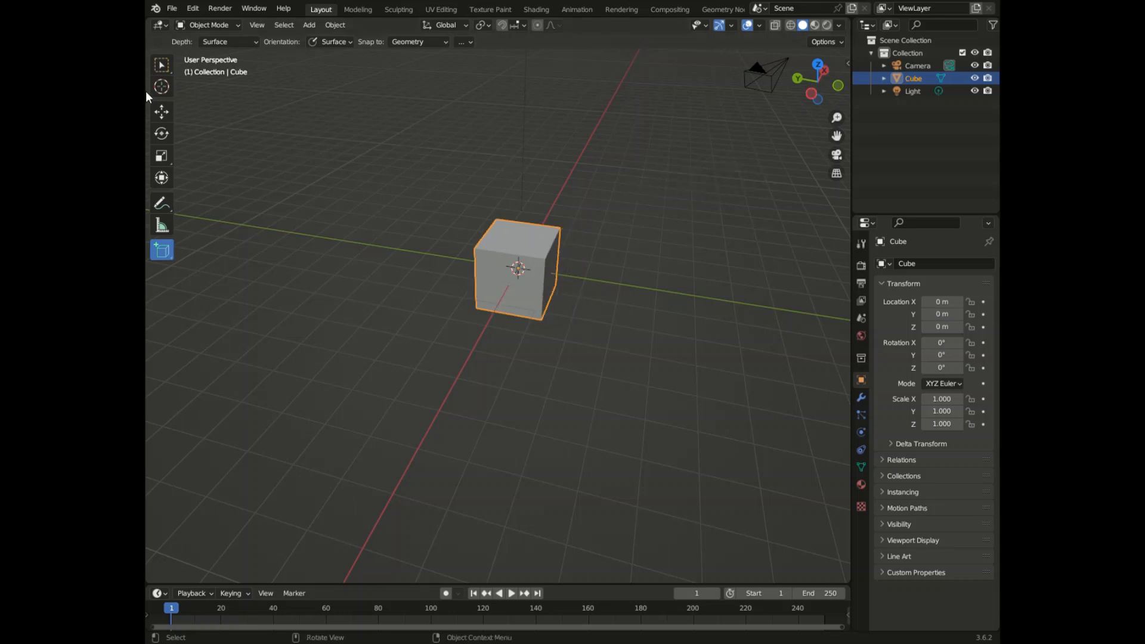
- Activate the Select Box tool and enter Edit Mode on the cube
{"action": "left_click", "coordinate": [167, 66]}
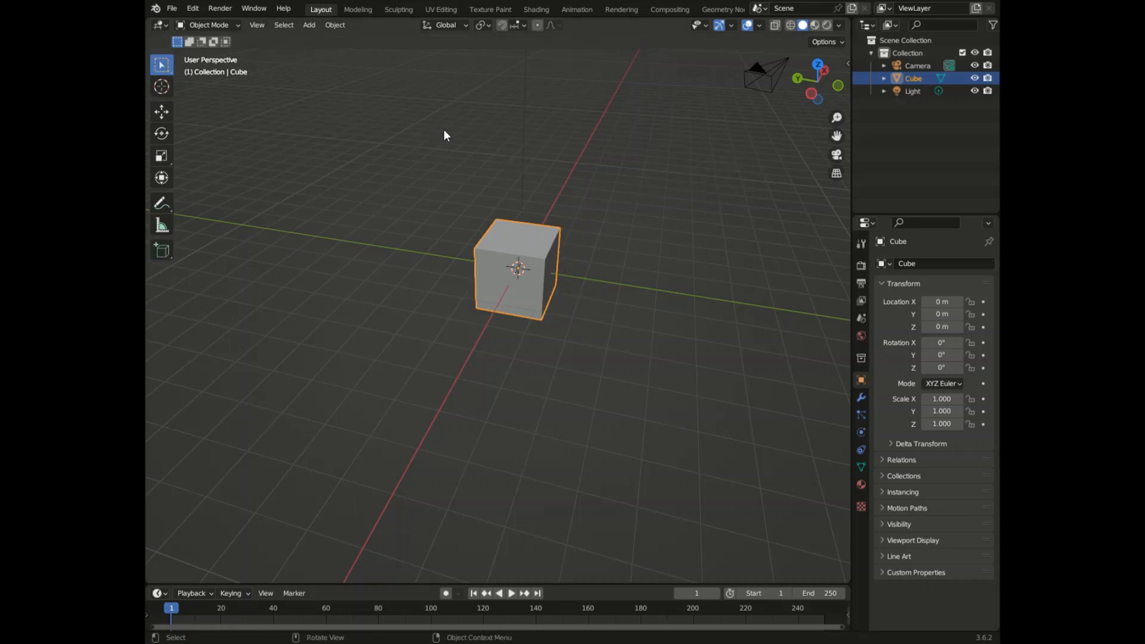
{"action": "key", "text": "Tab"}
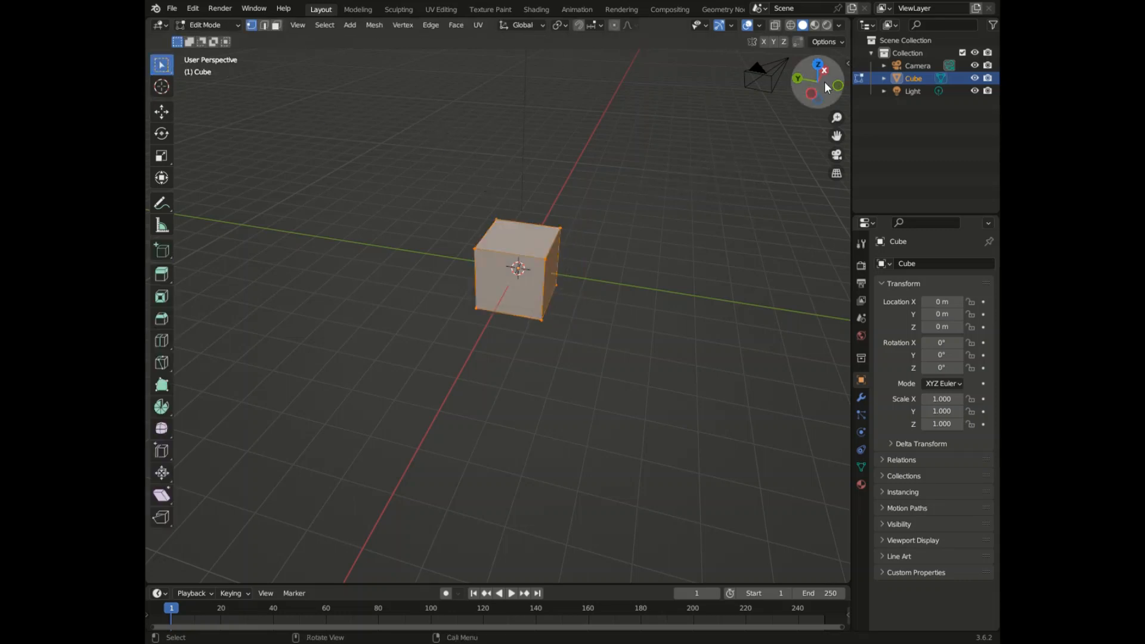
{"action": "left_click_drag", "start_coordinate": [824, 81], "coordinate": [145, 183]}
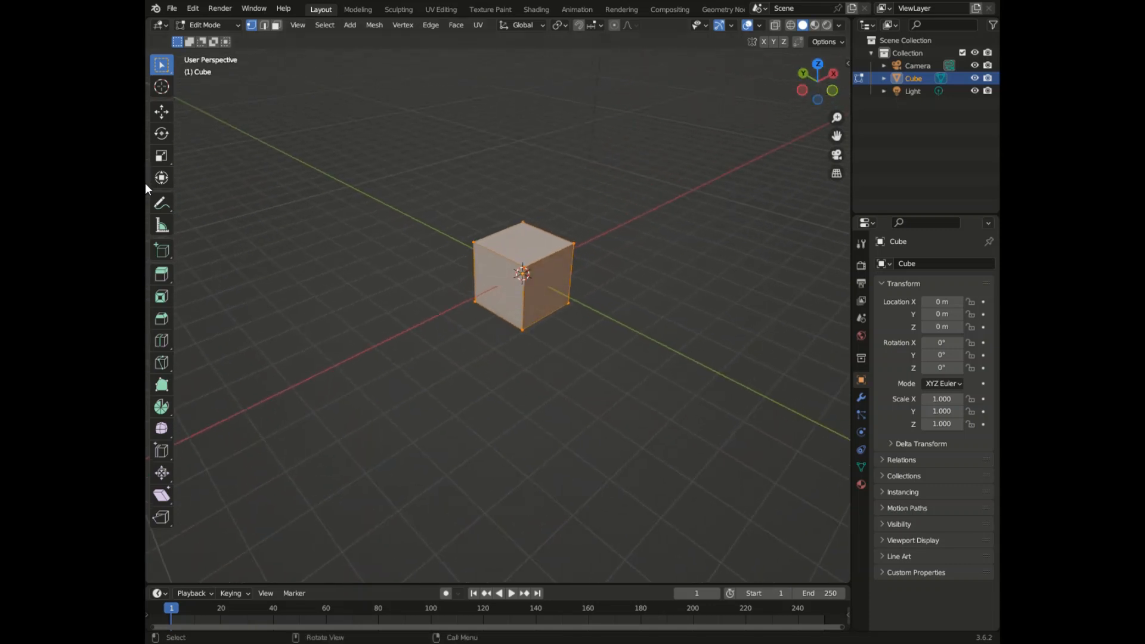
- Try extruding the fully selected cube upward with the Extrude Manifold tool, and undo it
{"action": "left_click", "coordinate": [160, 274]}
{"action": "left_click", "coordinate": [167, 274]}
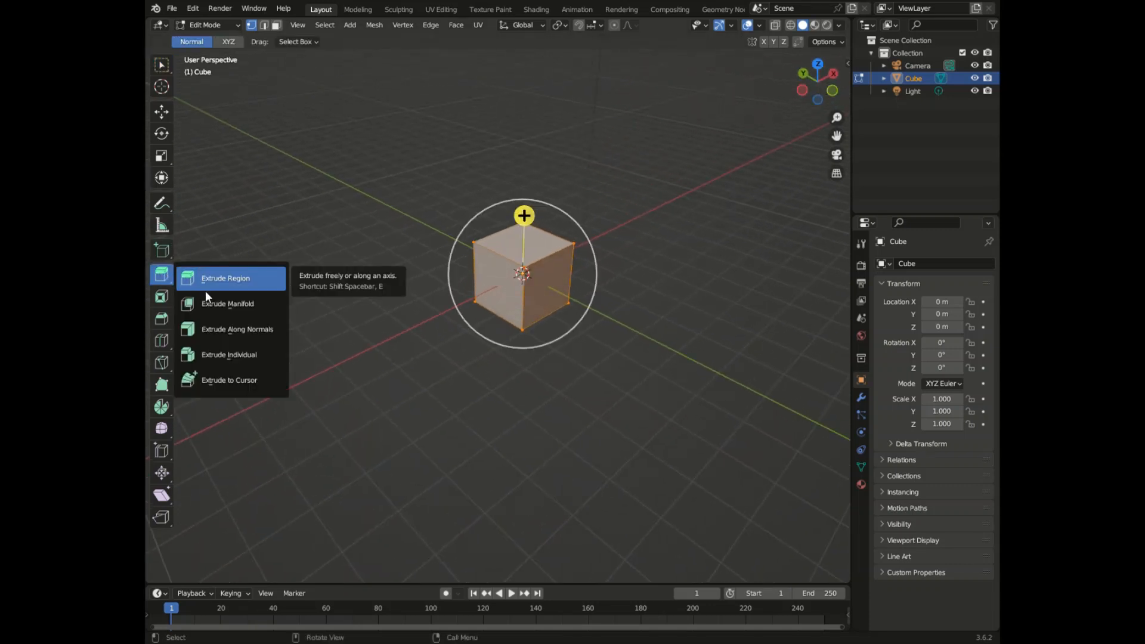
{"action": "left_click", "coordinate": [216, 303]}
{"action": "left_click_drag", "start_coordinate": [524, 216], "coordinate": [527, 136]}
{"action": "key", "text": "ctrl+z"}
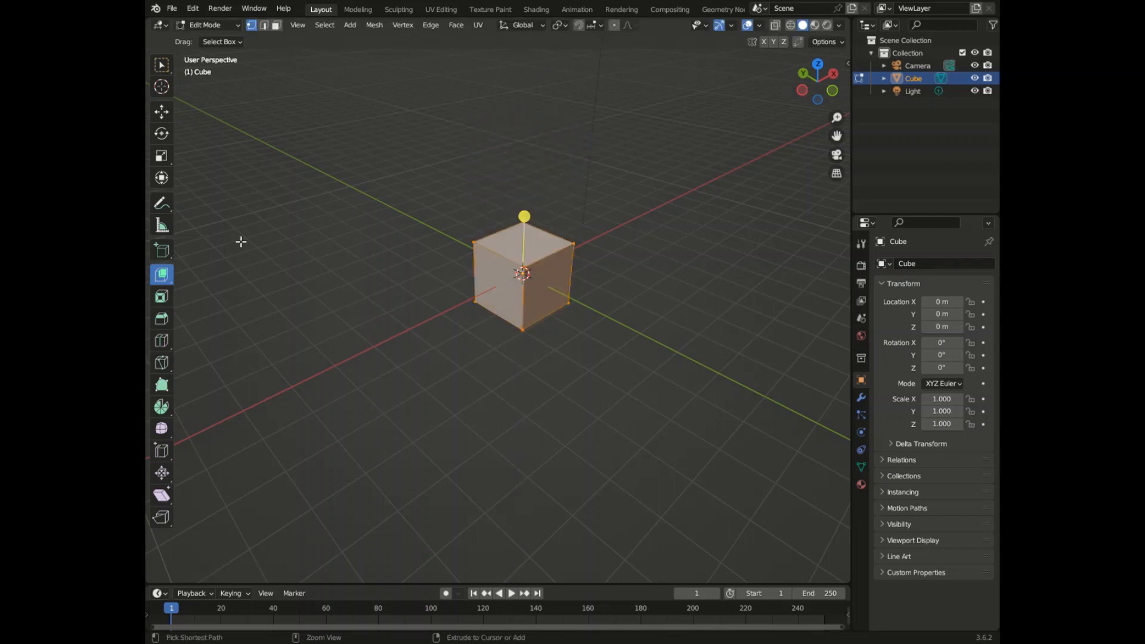
- Try extruding the whole cube with the Extrude Along Normals tool, and undo it
{"action": "left_click_drag", "start_coordinate": [166, 275], "coordinate": [227, 326]}
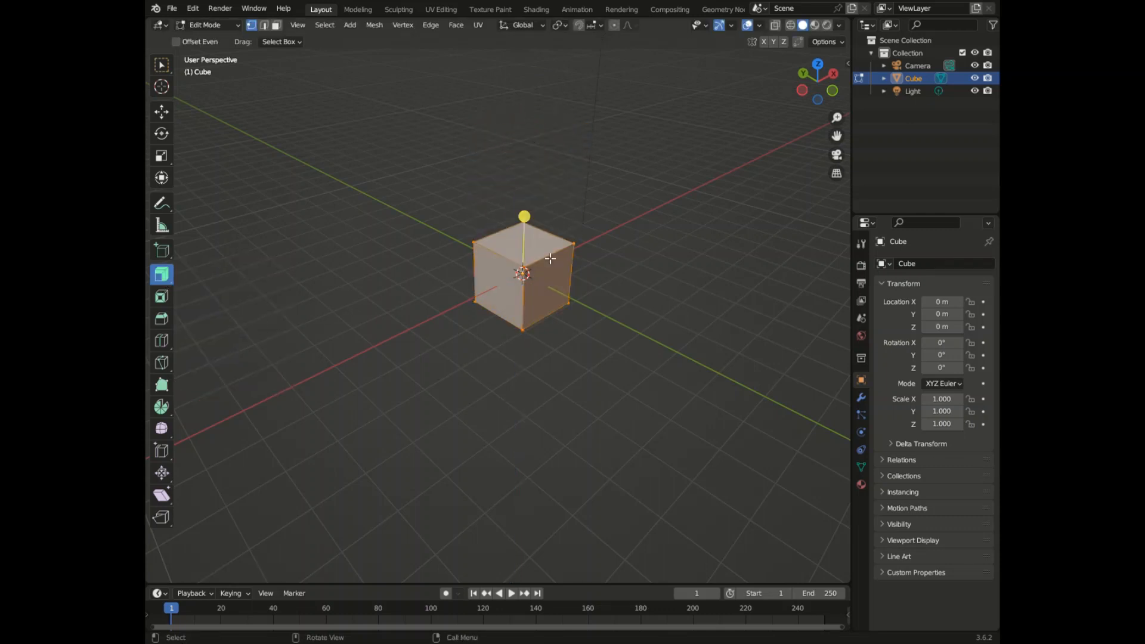
{"action": "left_click_drag", "start_coordinate": [524, 216], "coordinate": [539, 158]}
{"action": "key", "text": "ctrl+z"}
- Try extruding the cube's faces with the Extrude Individual tool, inspect the shape from another angle, and undo it
{"action": "left_click_drag", "start_coordinate": [165, 278], "coordinate": [226, 355]}
{"action": "left_click_drag", "start_coordinate": [524, 216], "coordinate": [487, 206]}
{"action": "mouse_move", "coordinate": [812, 77]}
{"action": "left_mouse_down"}
{"action": "mouse_move", "coordinate": [830, 64]}
{"action": "mouse_move", "coordinate": [821, 91]}
{"action": "left_mouse_up"}
{"action": "key", "text": "ctrl+z"}
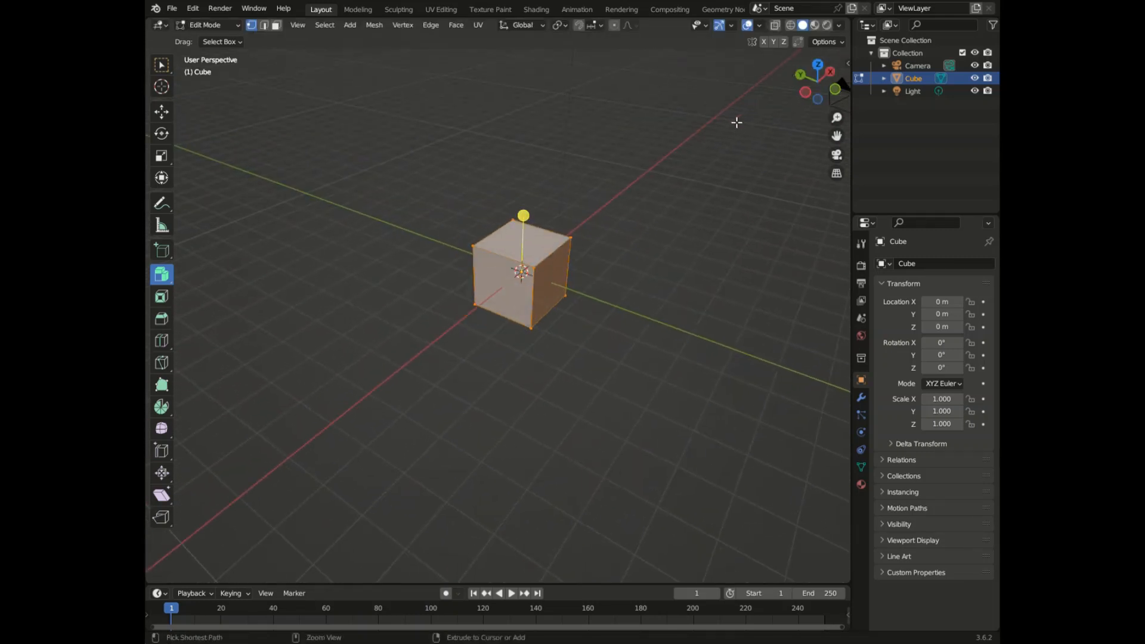
- In face select mode, try Extrude Faces Along Normals on the whole cube and select all faces again
{"action": "right_click", "coordinate": [540, 278]}
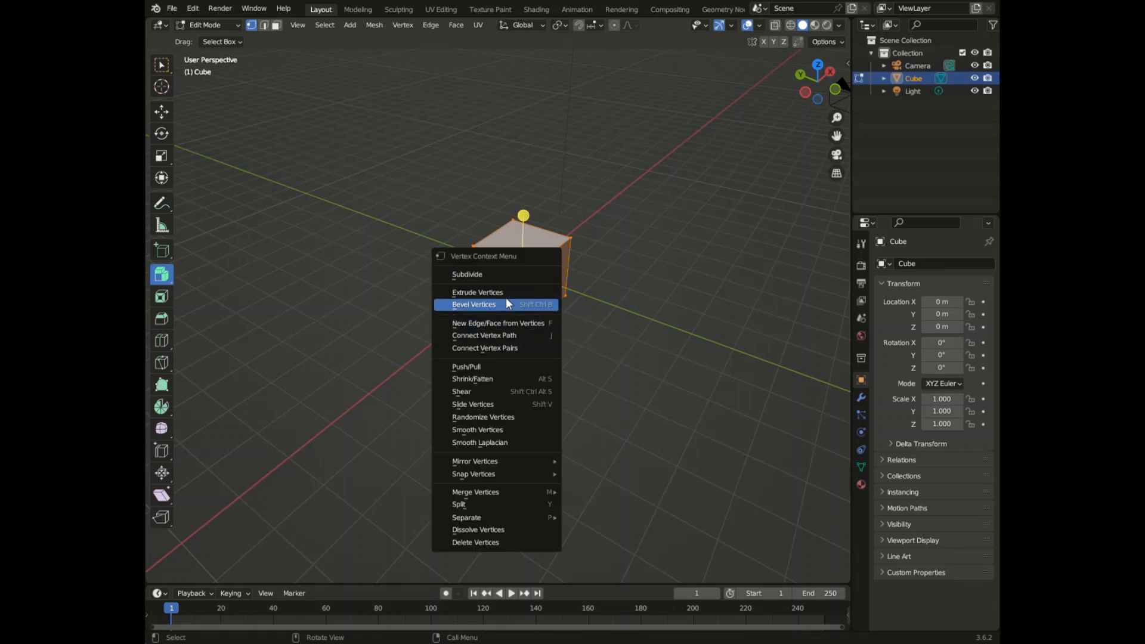
{"action": "left_click", "coordinate": [276, 27]}
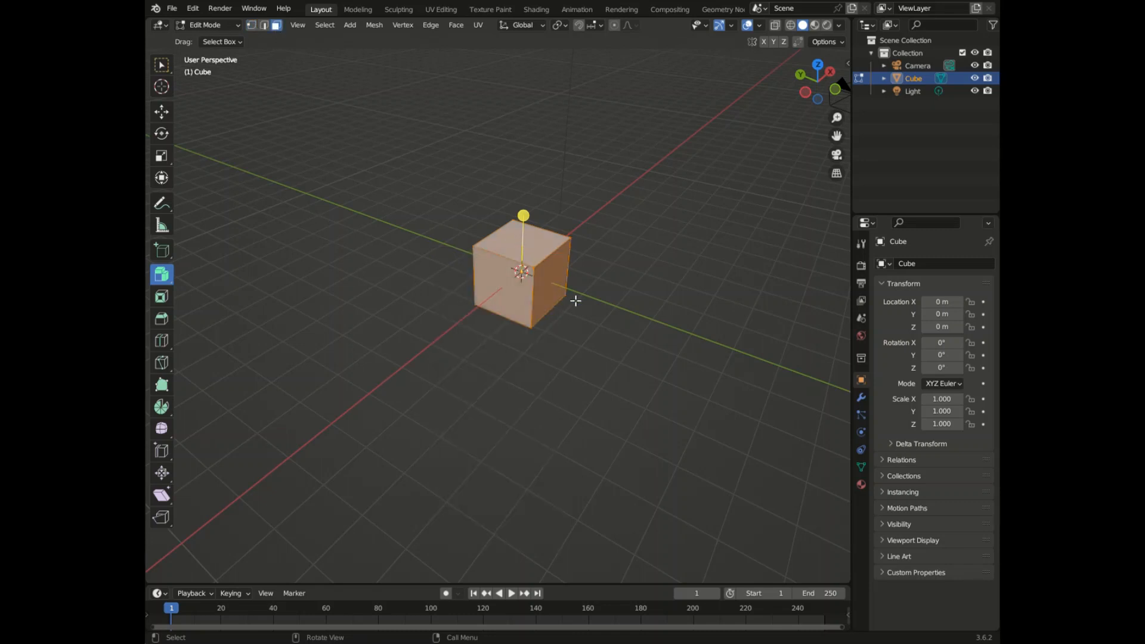
{"action": "right_click", "coordinate": [540, 276]}
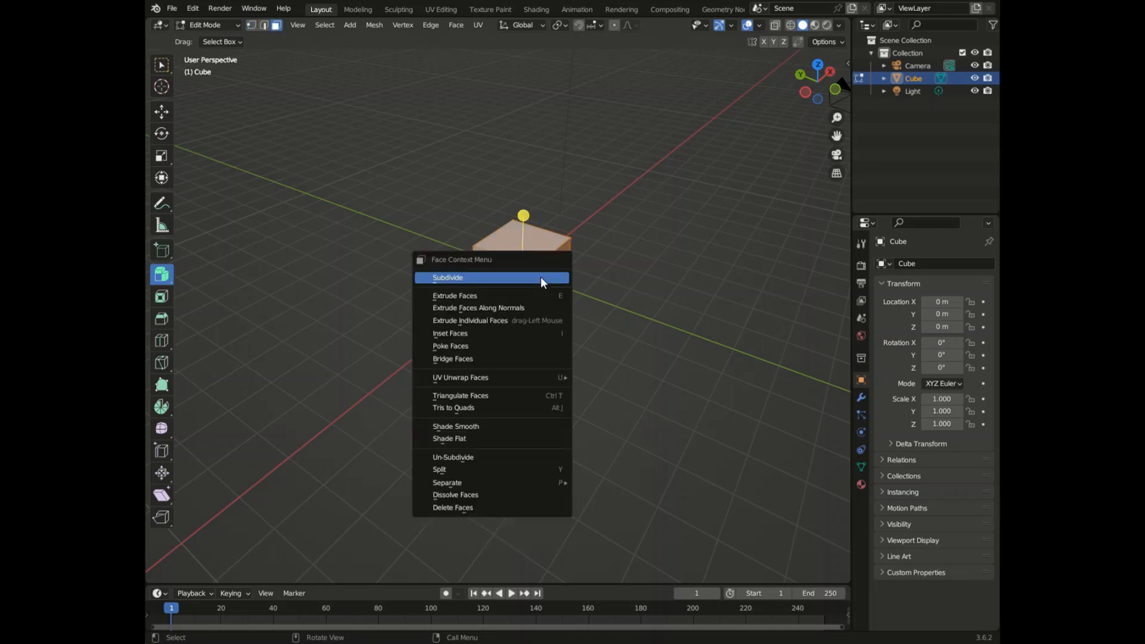
{"action": "left_click", "coordinate": [519, 309]}
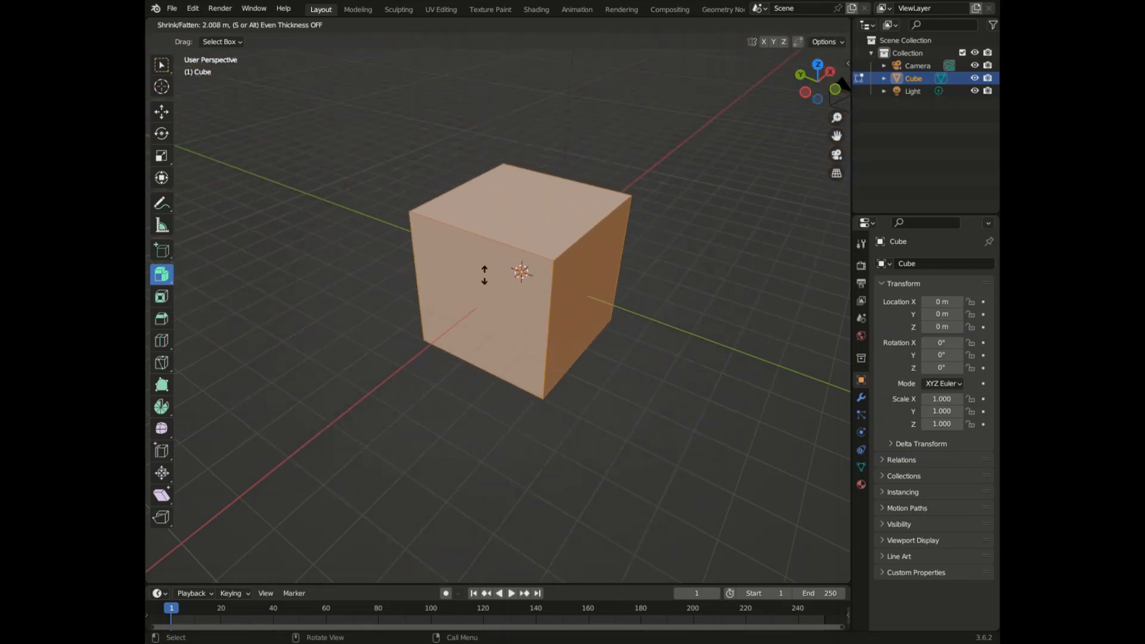
{"action": "left_click", "coordinate": [485, 321]}
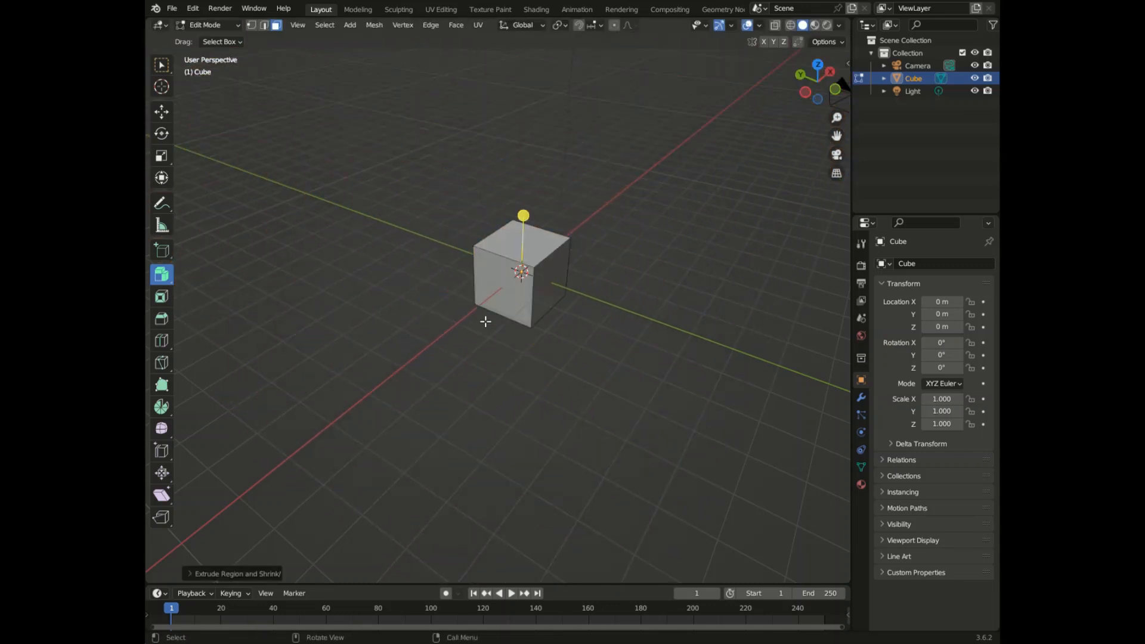
{"action": "key", "text": "a"}
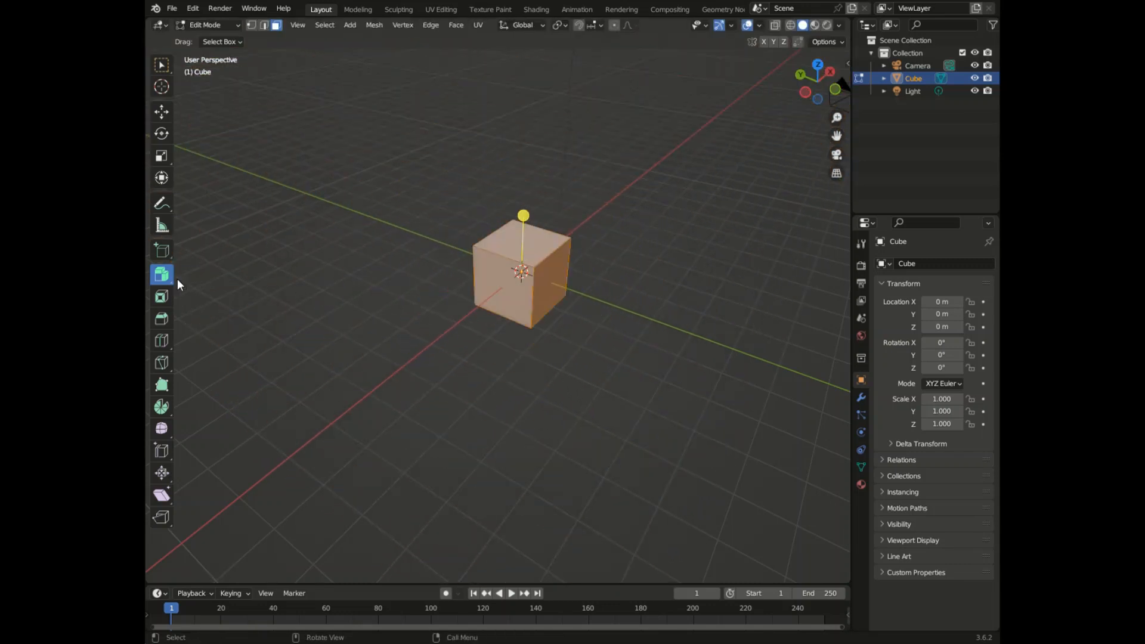
- Try the Extrude to Cursor tool by placing a chain of extrusions at different spots around the fully selected cube, and inspect them from another angle
{"action": "left_click", "coordinate": [167, 275]}
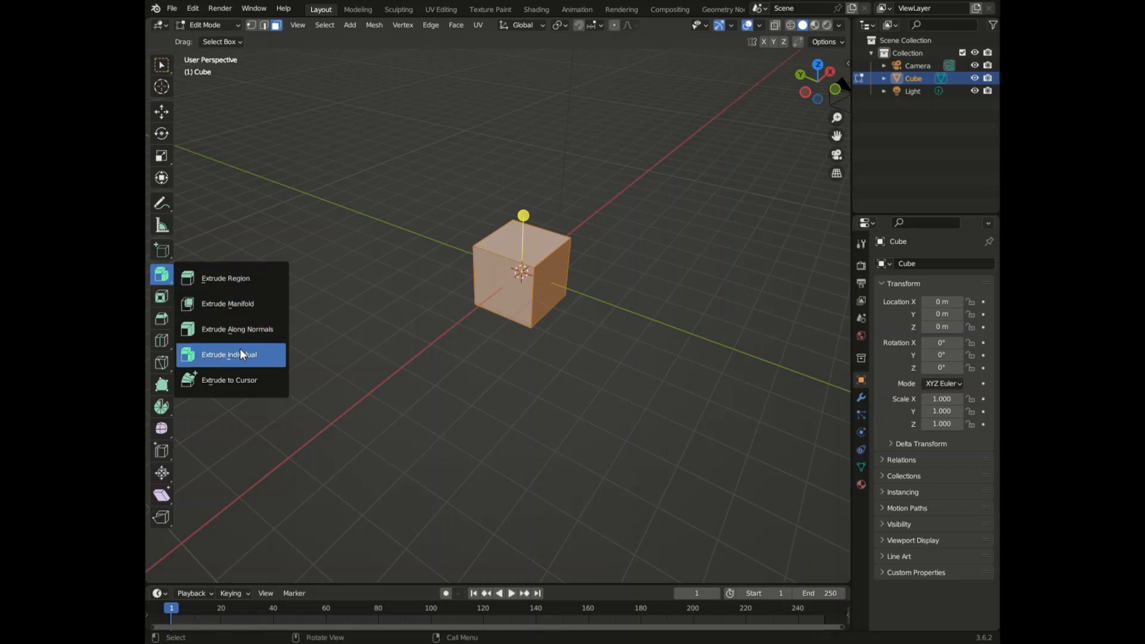
{"action": "left_click", "coordinate": [239, 377]}
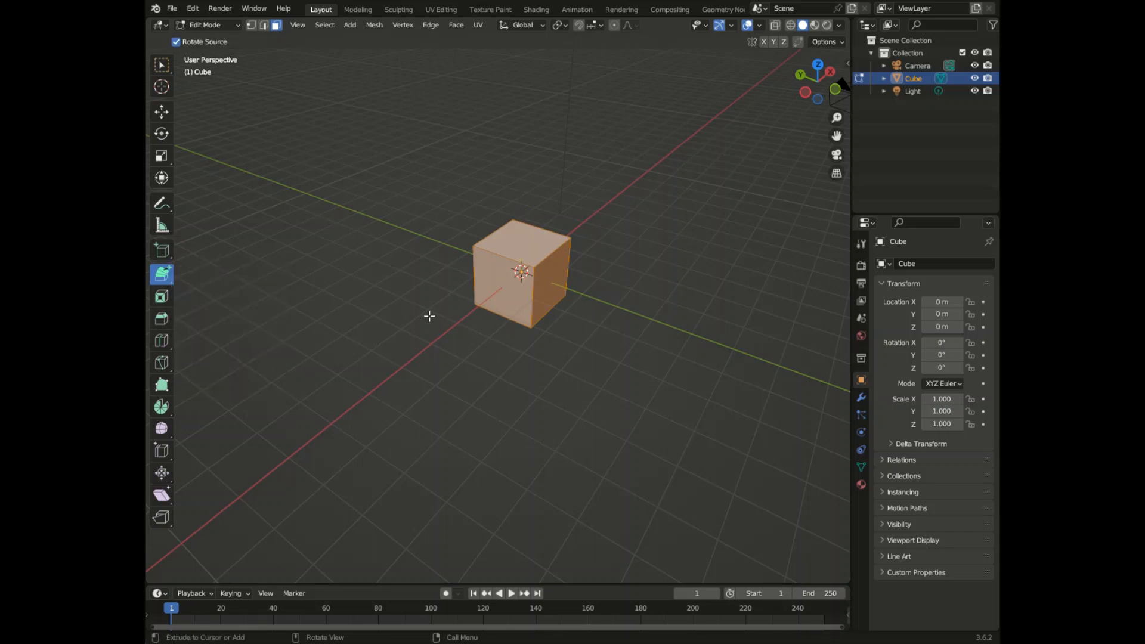
{"action": "left_click", "coordinate": [326, 141]}
{"action": "left_click", "coordinate": [455, 179]}
{"action": "left_click", "coordinate": [546, 160]}
{"action": "left_click", "coordinate": [679, 176]}
{"action": "left_click", "coordinate": [692, 275]}
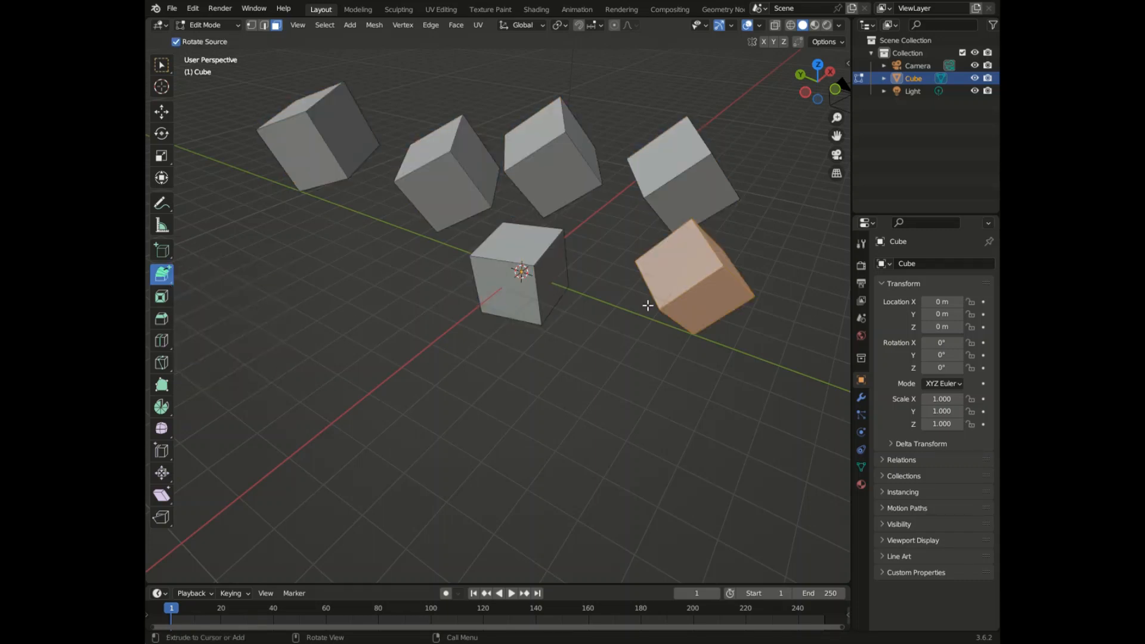
{"action": "left_click", "coordinate": [450, 340]}
{"action": "left_click", "coordinate": [314, 275]}
{"action": "left_click", "coordinate": [587, 274]}
{"action": "left_click", "coordinate": [648, 315]}
{"action": "left_click", "coordinate": [411, 313]}
{"action": "left_click", "coordinate": [399, 269]}
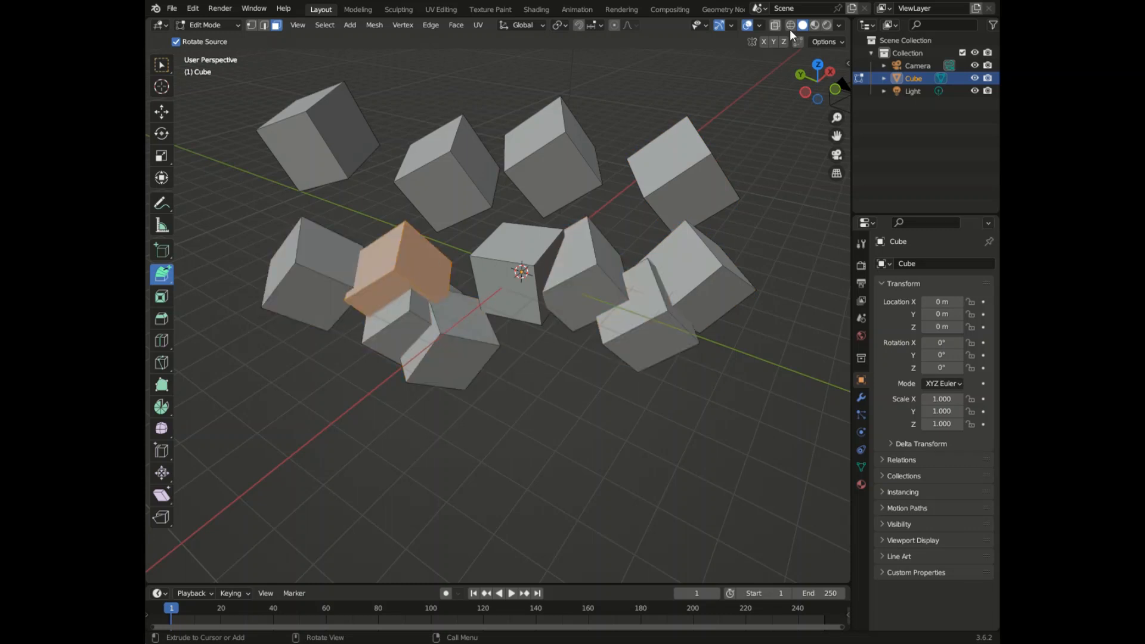
{"action": "left_click_drag", "start_coordinate": [814, 88], "coordinate": [777, 57]}
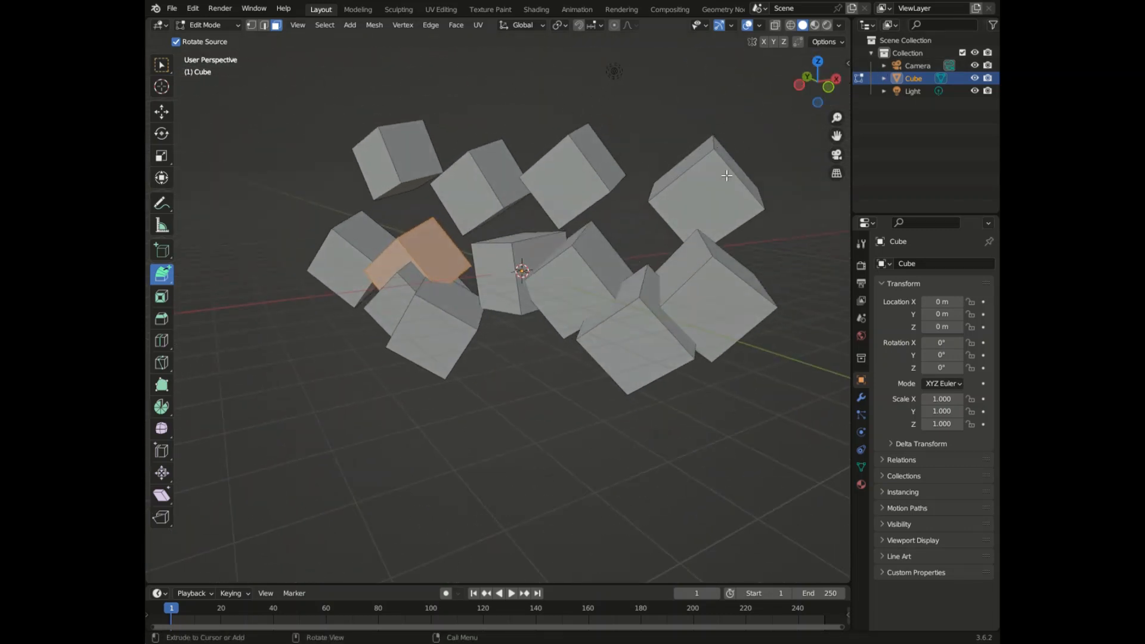
- Undo all the Extrude to Cursor extrusions around the cube
{"action": "key", "text": "ctrl+z"}
{"action": "key", "text": "ctrl+z"}
{"action": "key", "text": "ctrl+z"}
{"action": "key", "text": "ctrl+z"}
{"action": "key", "text": "ctrl+z"}
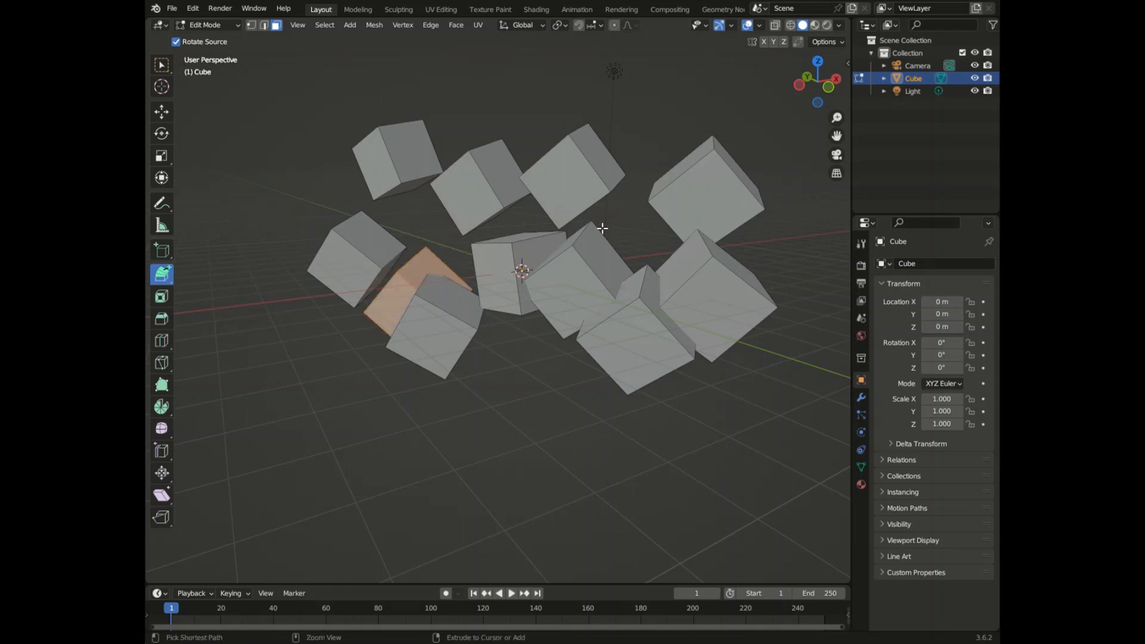
{"action": "key", "text": "ctrl+z"}
{"action": "key", "text": "ctrl+z"}
{"action": "key", "text": "ctrl+z"}
{"action": "key", "text": "ctrl+z"}
{"action": "key", "text": "ctrl+z"}
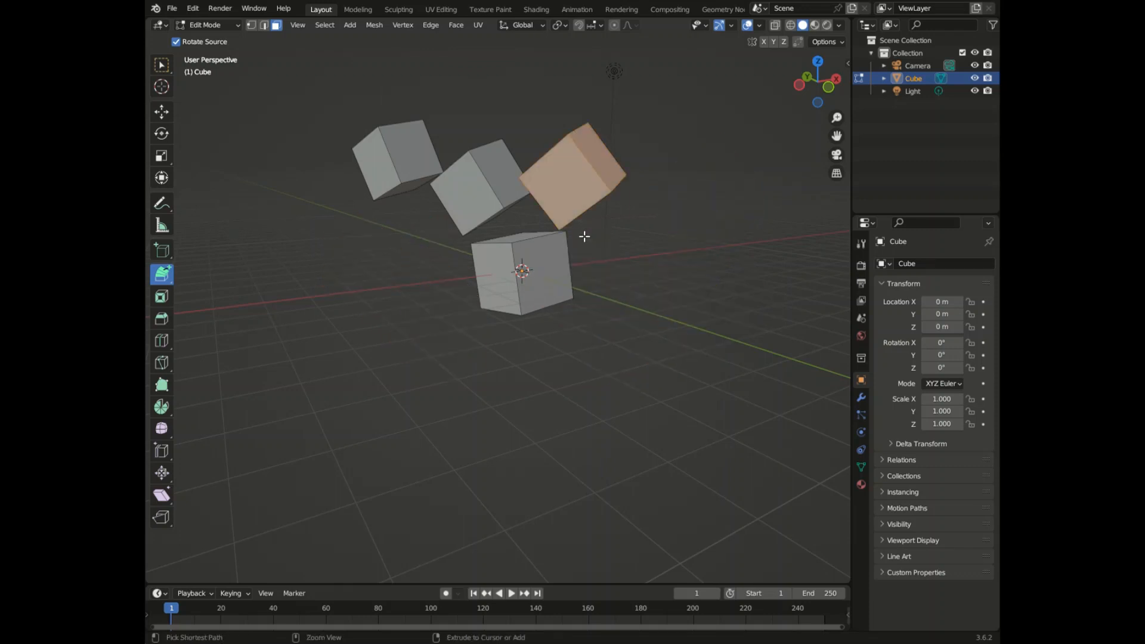
{"action": "left_click_drag", "start_coordinate": [810, 89], "coordinate": [818, 84]}
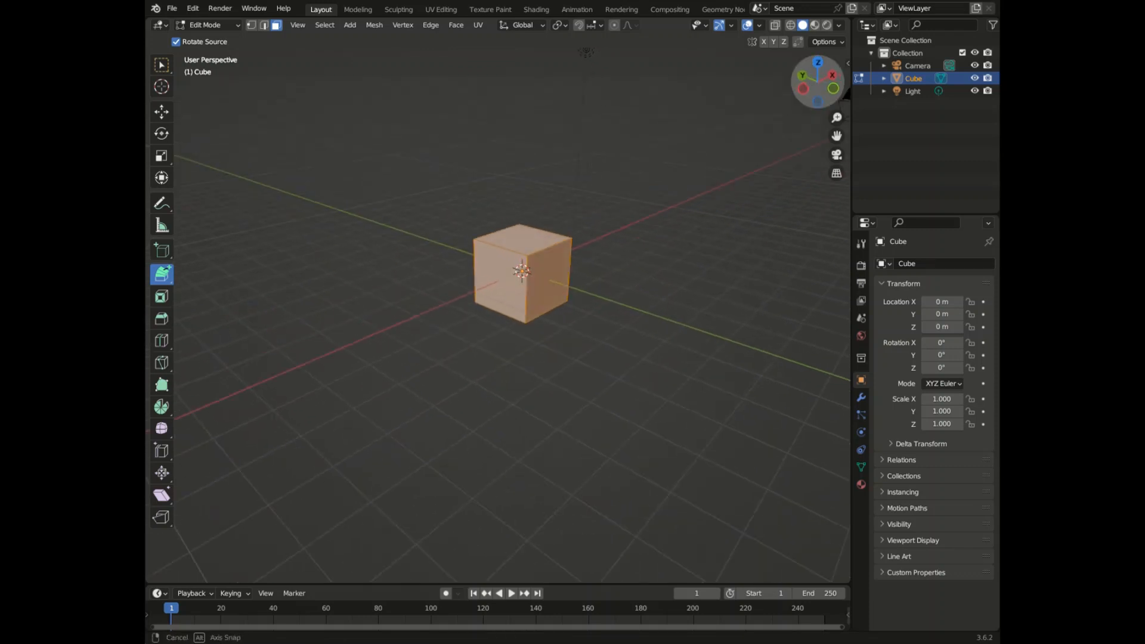
- Try insetting the fully selected cube with the Inset Faces tool
{"action": "left_click", "coordinate": [162, 296]}
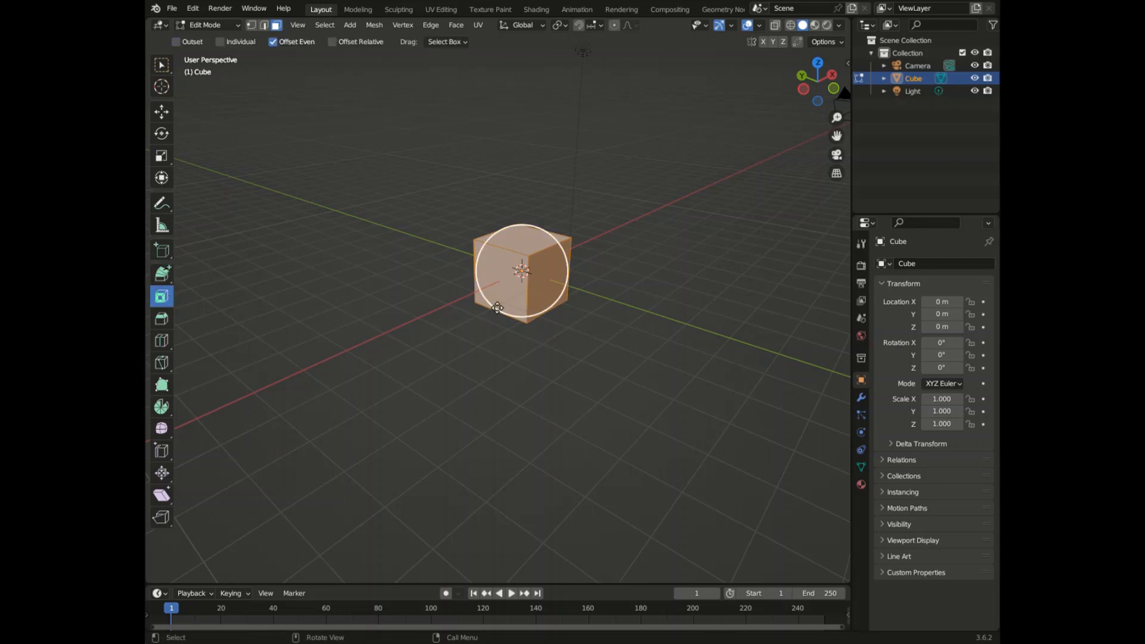
{"action": "left_click_drag", "start_coordinate": [548, 283], "coordinate": [458, 293]}
{"action": "scroll", "coordinate": [506, 258], "scroll_direction": "up", "scroll_amount": 8}
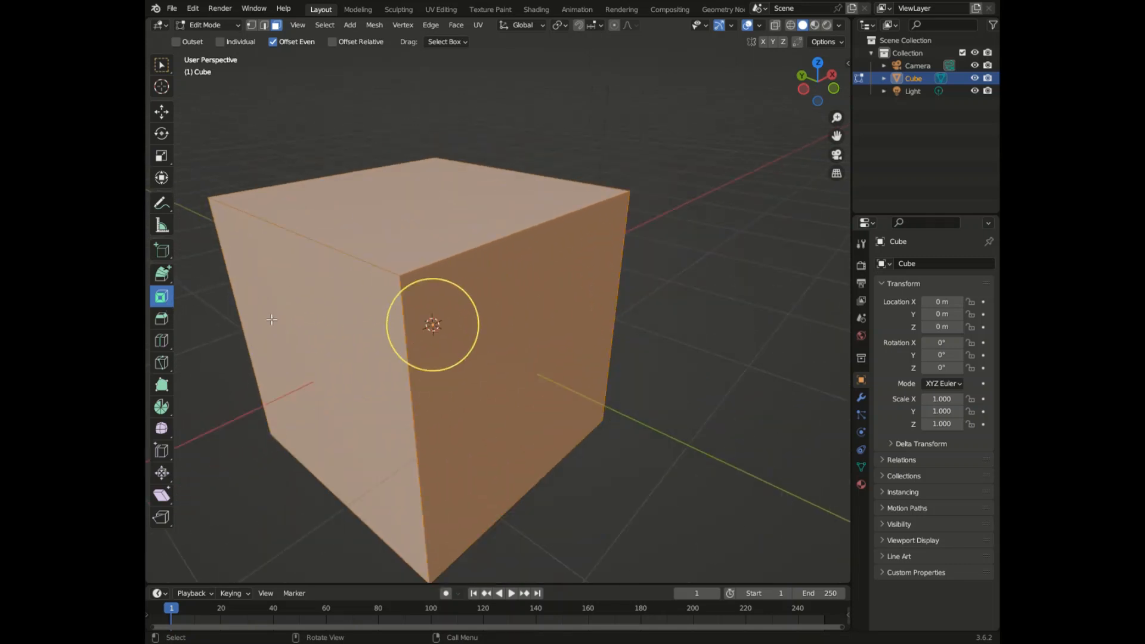
{"action": "left_click_drag", "start_coordinate": [162, 274], "coordinate": [238, 280]}
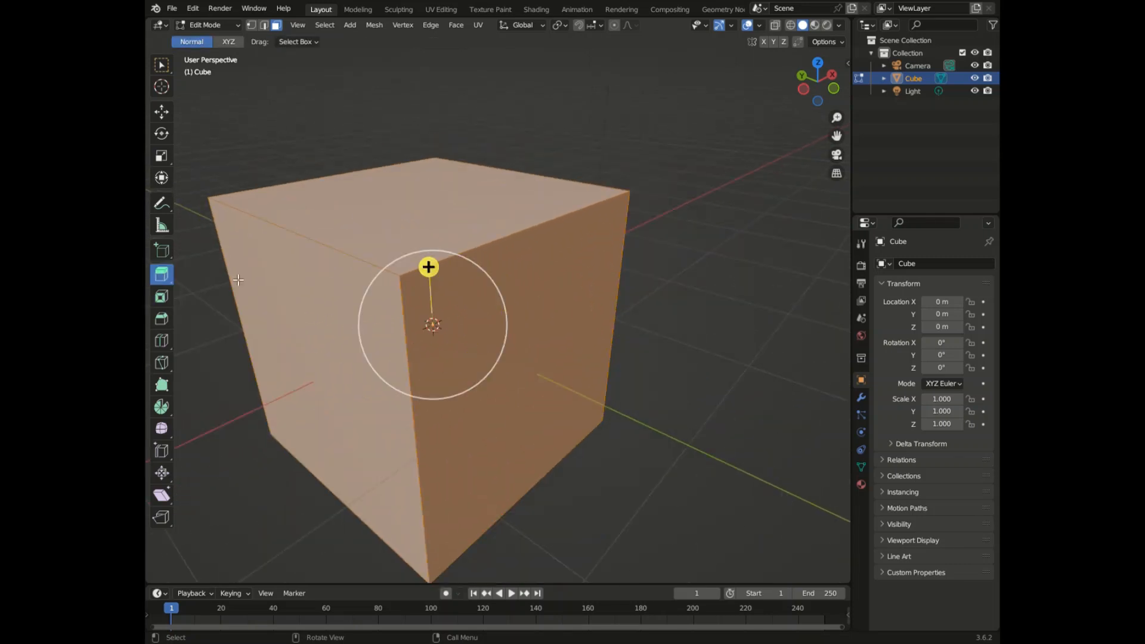
{"action": "left_click", "coordinate": [160, 297]}
{"action": "left_click_drag", "start_coordinate": [436, 298], "coordinate": [427, 327]}
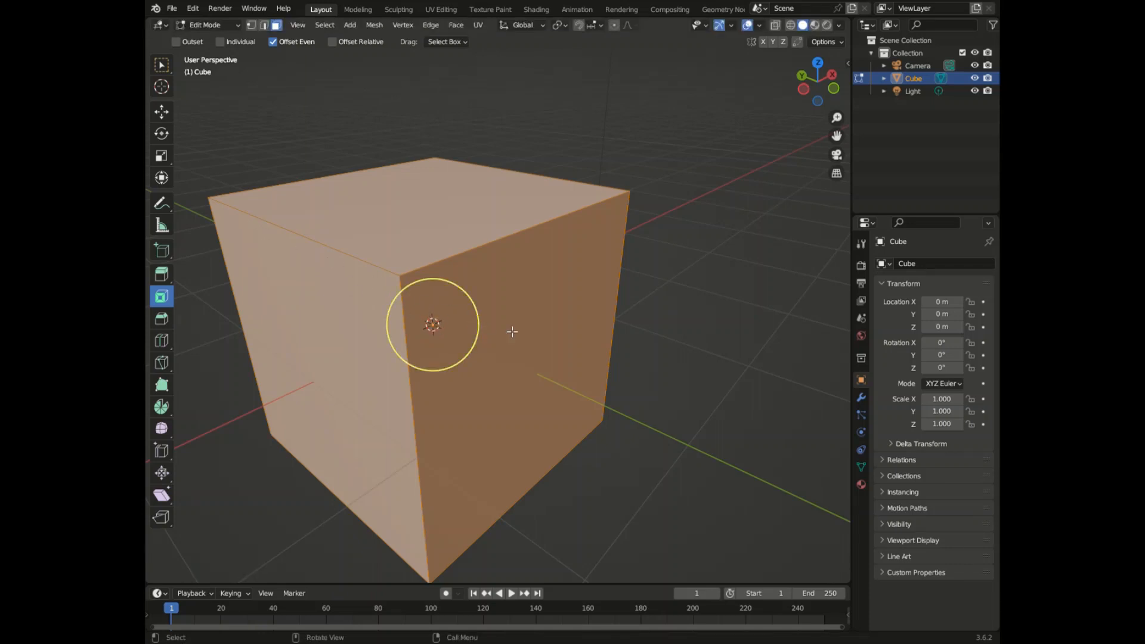
{"action": "scroll", "coordinate": [567, 306], "scroll_direction": "down", "scroll_amount": 8}
{"action": "scroll", "coordinate": [567, 307], "scroll_direction": "up", "scroll_amount": 8}
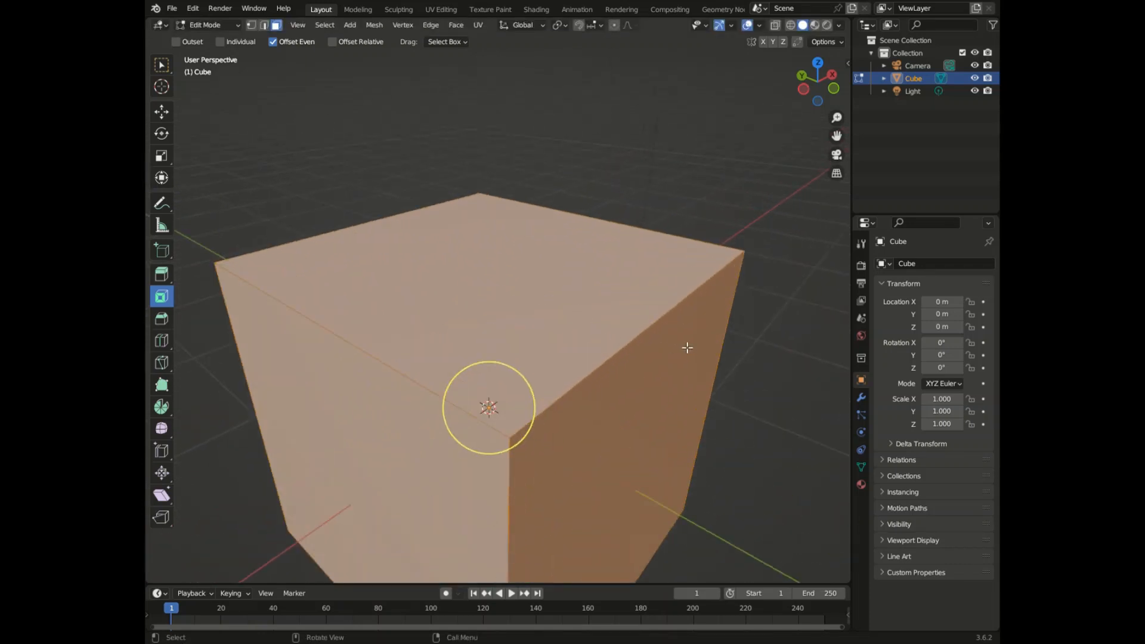
- Try scaling the whole cube and insetting all of its selected faces again
{"action": "key", "text": "s"}
{"action": "left_click", "coordinate": [506, 388]}
{"action": "scroll", "coordinate": [486, 425], "scroll_direction": "up", "scroll_amount": 8}
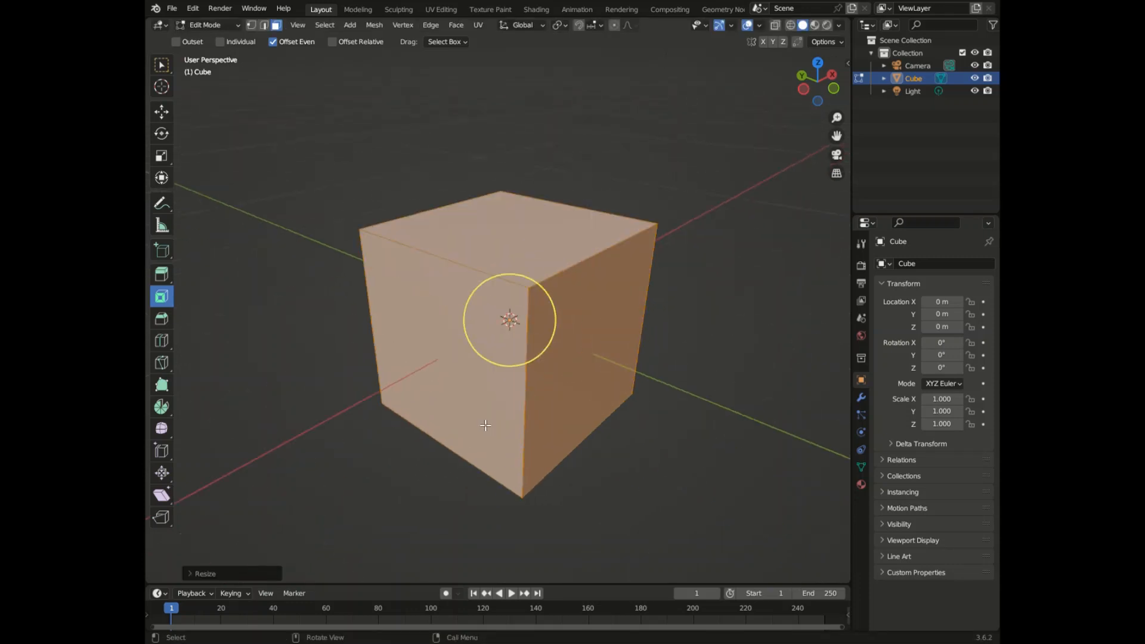
{"action": "scroll", "coordinate": [486, 425], "scroll_direction": "down", "scroll_amount": 8}
{"action": "key", "text": "i"}
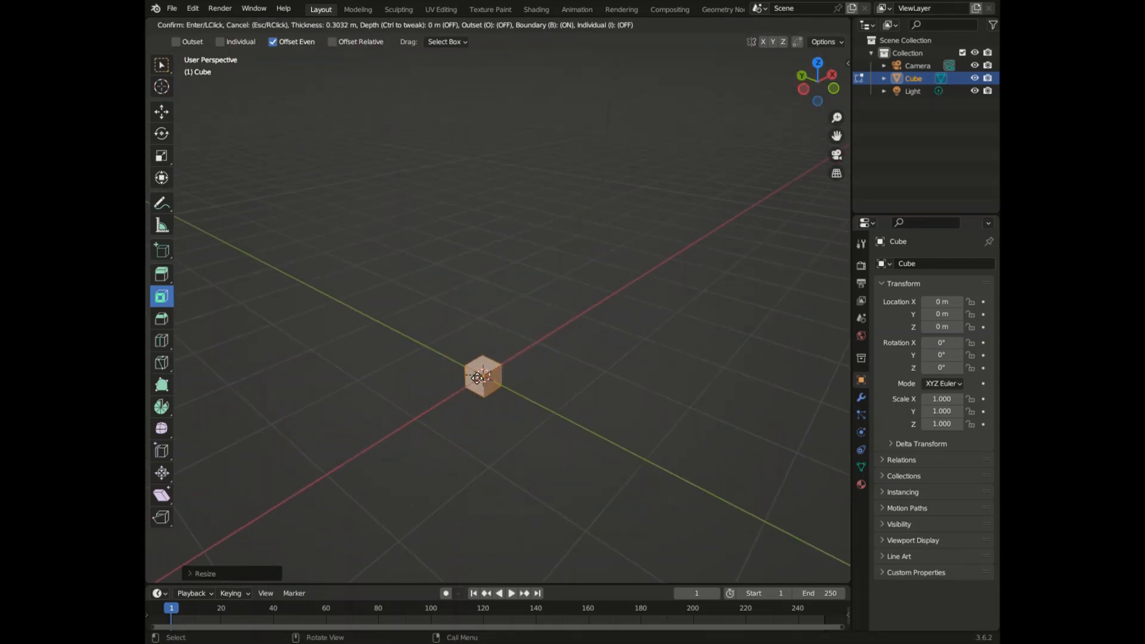
{"action": "left_click", "coordinate": [477, 376]}
{"action": "scroll", "coordinate": [425, 406], "scroll_direction": "up", "scroll_amount": 8}
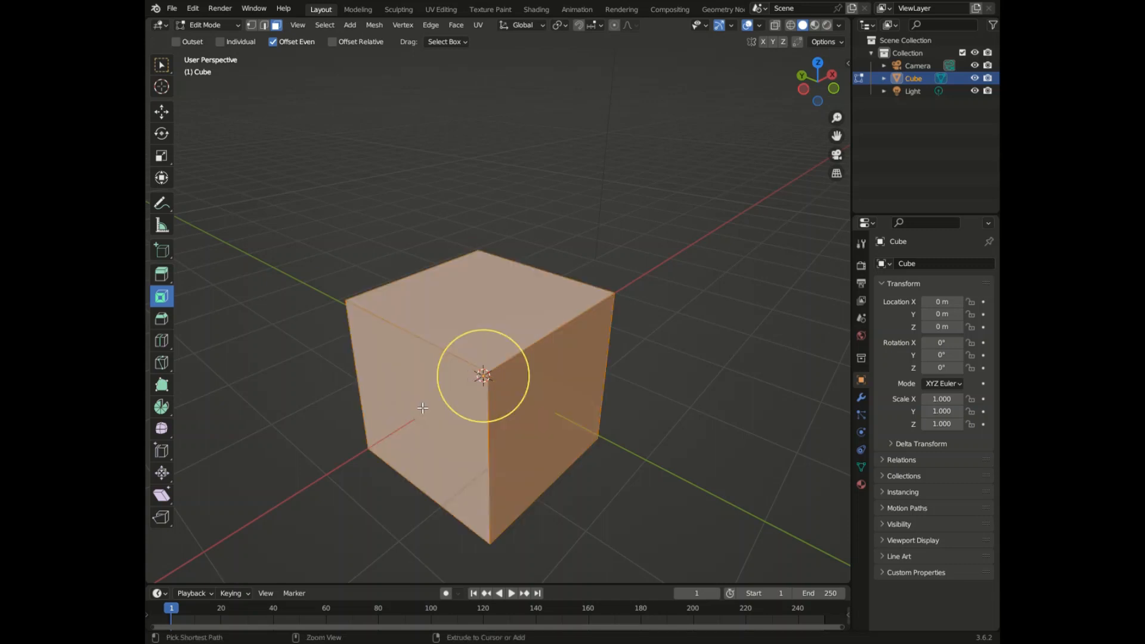
{"action": "left_click_drag", "start_coordinate": [515, 351], "coordinate": [410, 409]}
{"action": "left_click_drag", "start_coordinate": [493, 378], "coordinate": [492, 351]}
- Try insetting only the cube's top face with the Inset Faces tool, and undo it
{"action": "left_click", "coordinate": [468, 293]}
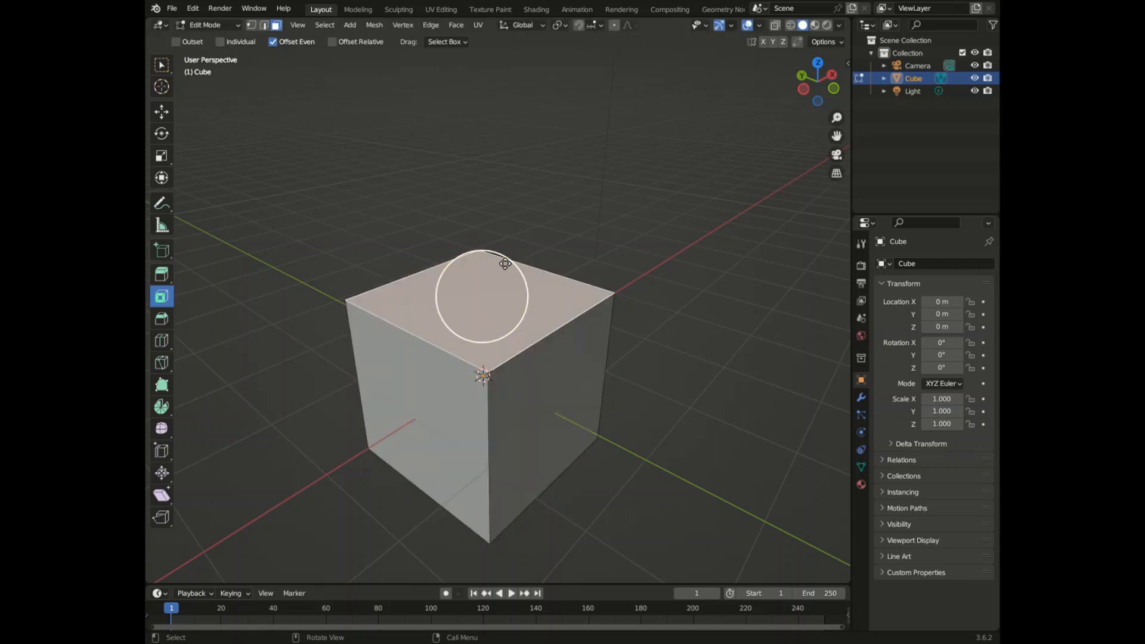
{"action": "left_click_drag", "start_coordinate": [503, 261], "coordinate": [496, 306]}
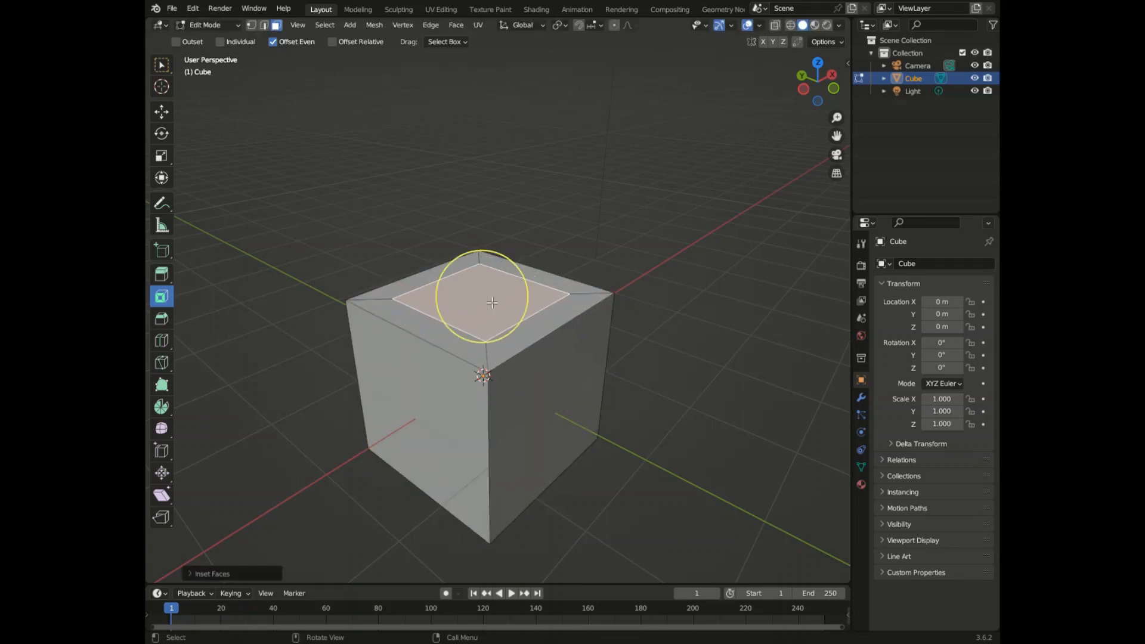
{"action": "key", "text": "ctrl+z"}
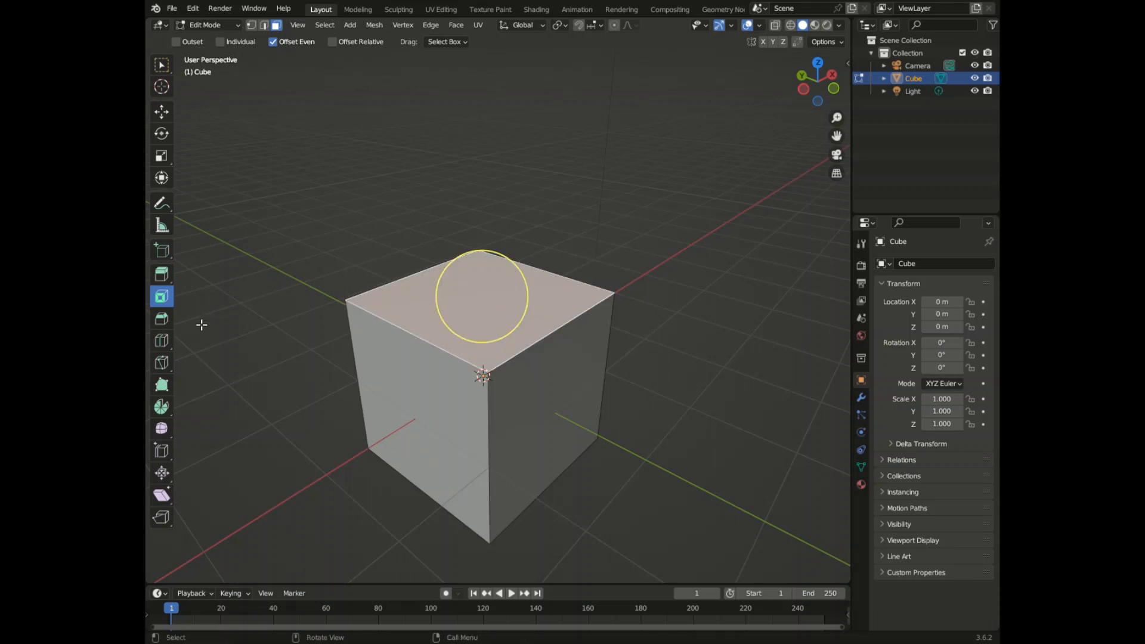
- Try a single-segment bevel around the cube's top face, and undo it
{"action": "left_click", "coordinate": [162, 320]}
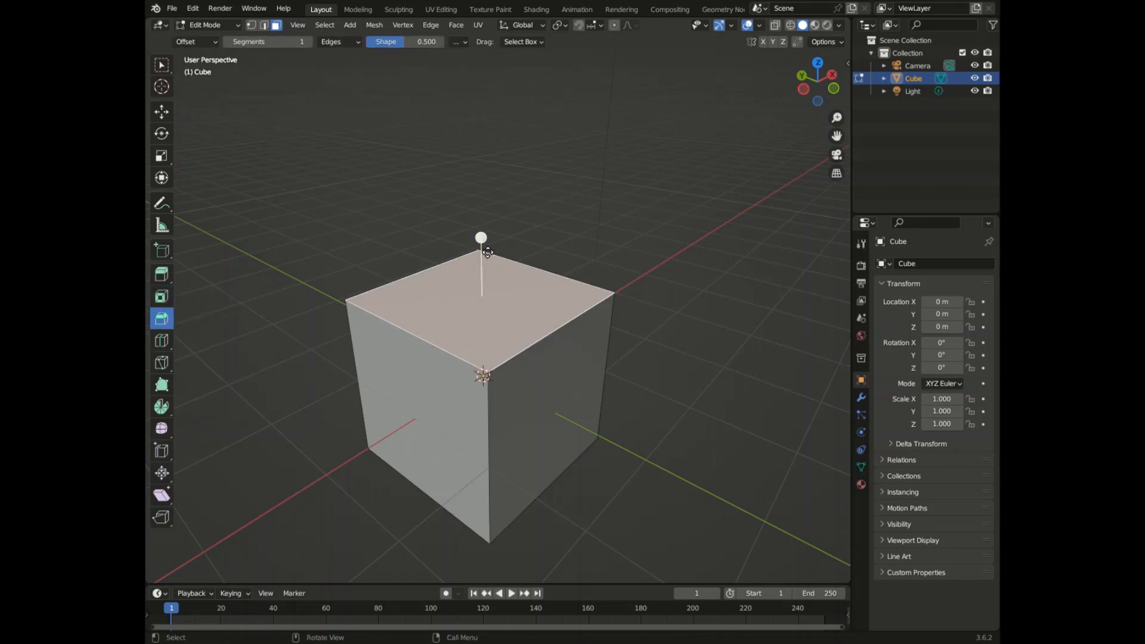
{"action": "left_click_drag", "start_coordinate": [480, 252], "coordinate": [468, 232]}
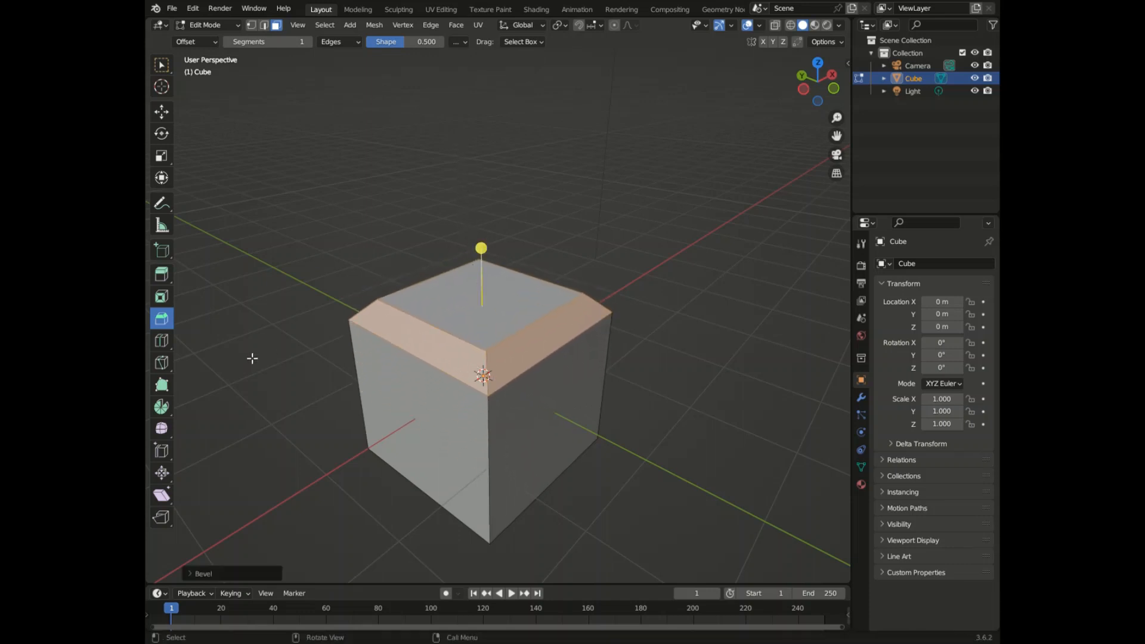
{"action": "key", "text": "ctrl+z"}
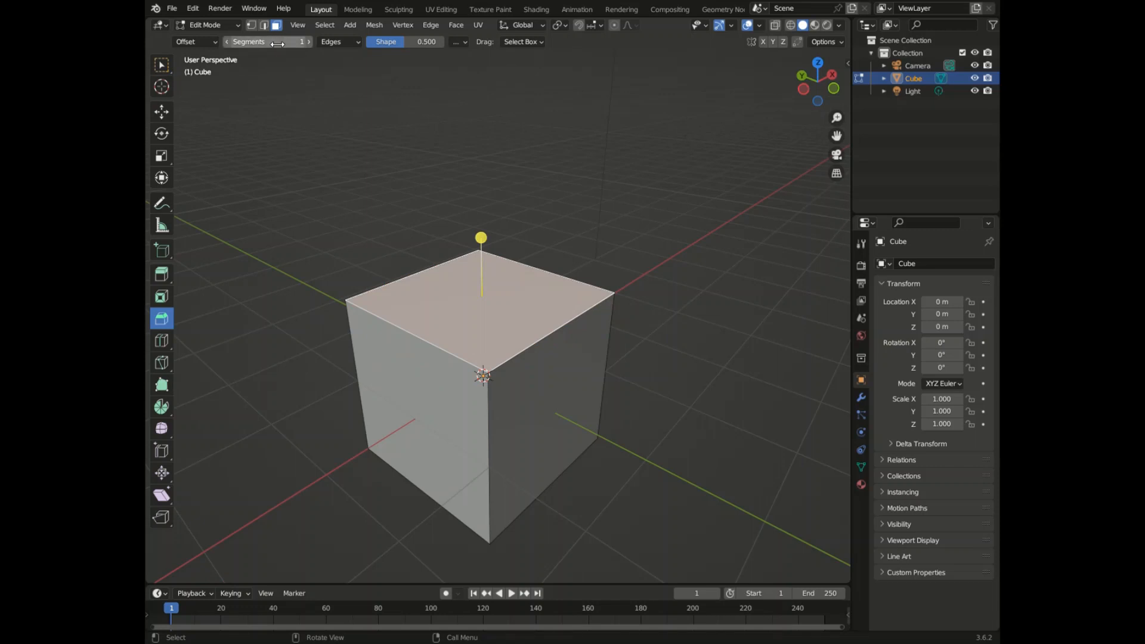
- Set the Bevel tool's number of segments to 50
{"action": "left_click_drag", "start_coordinate": [277, 43], "coordinate": [310, 44]}
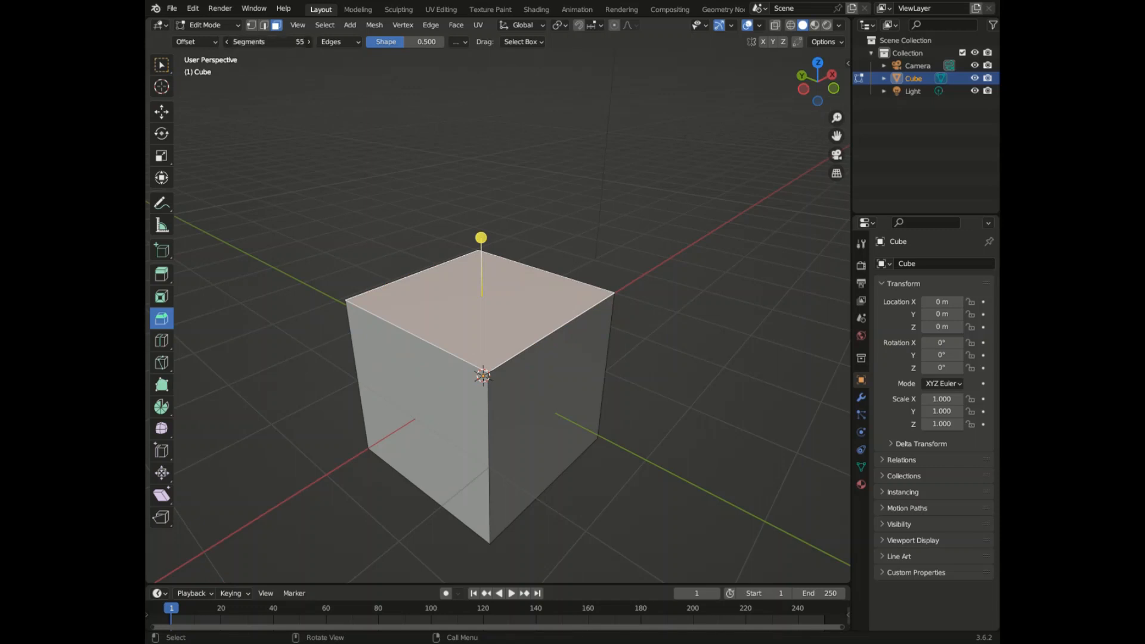
{"action": "left_click", "coordinate": [225, 42]}
{"action": "left_click", "coordinate": [226, 41]}
{"action": "left_click", "coordinate": [226, 42]}
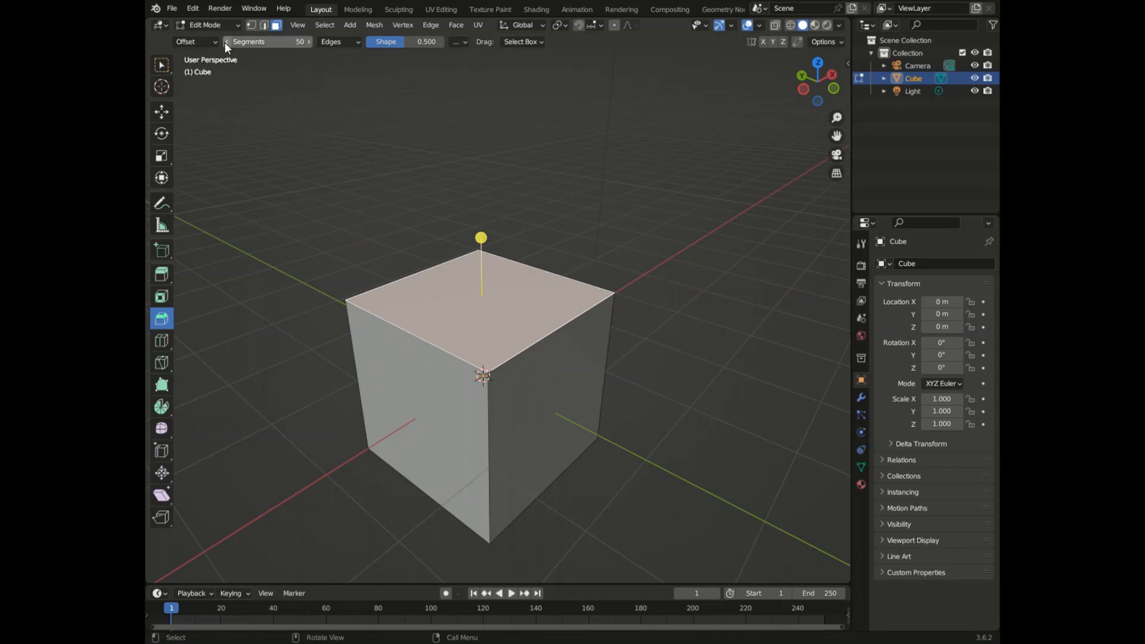
{"action": "left_click", "coordinate": [224, 42]}
- Try rounding the cube's top face edges with 50-segment bevels of different widths, undoing each one
{"action": "left_click_drag", "start_coordinate": [481, 237], "coordinate": [431, 152]}
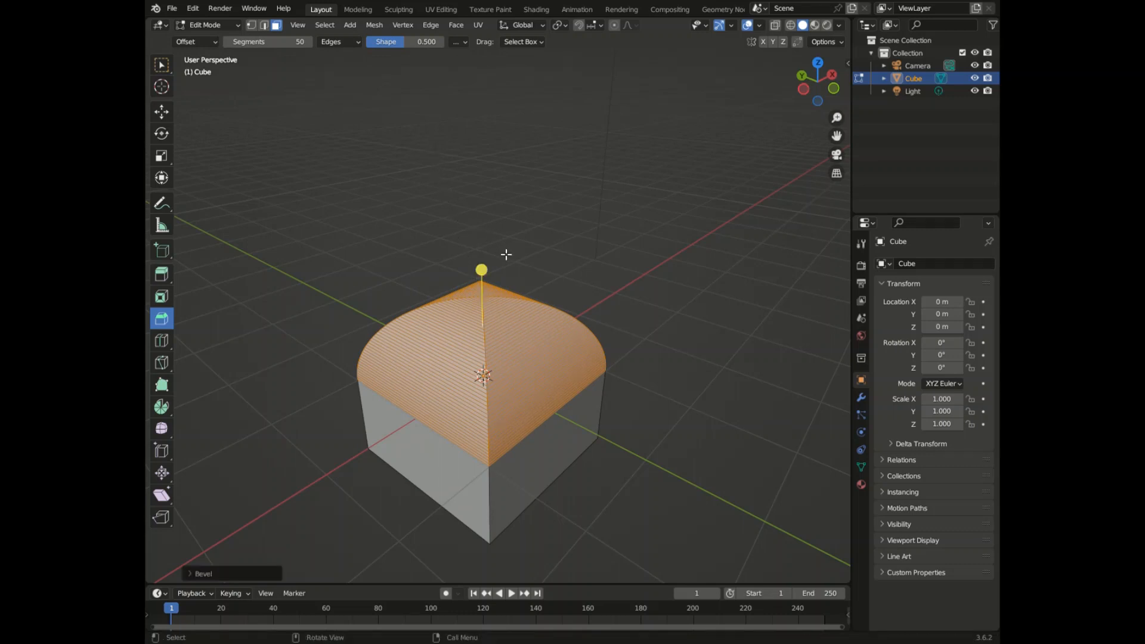
{"action": "key", "text": "ctrl+z"}
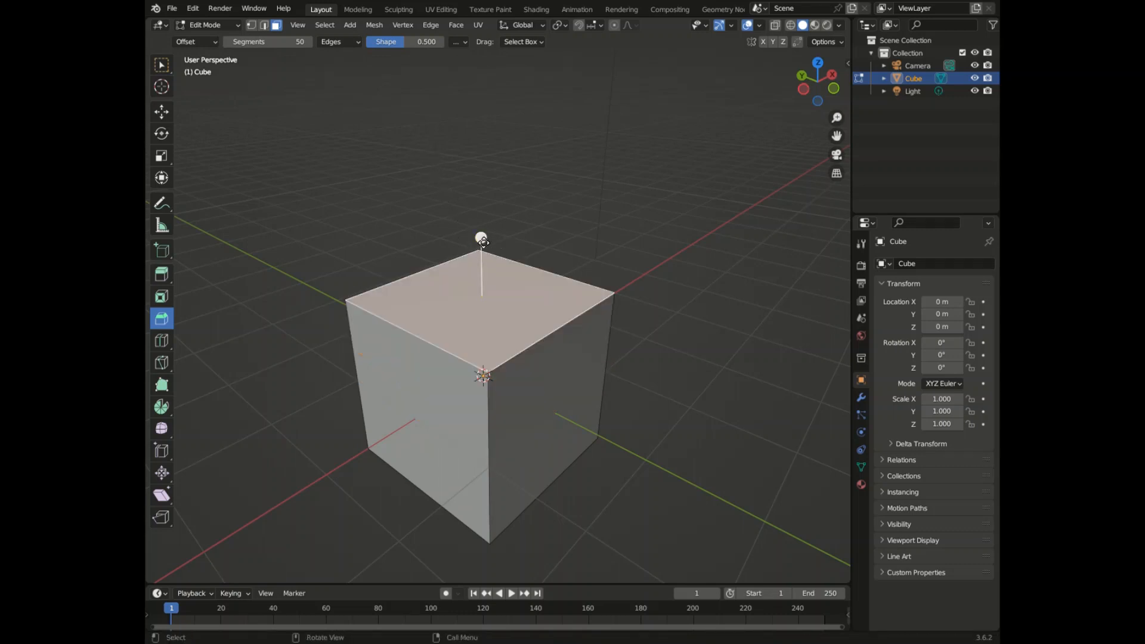
{"action": "left_click_drag", "start_coordinate": [481, 239], "coordinate": [468, 149]}
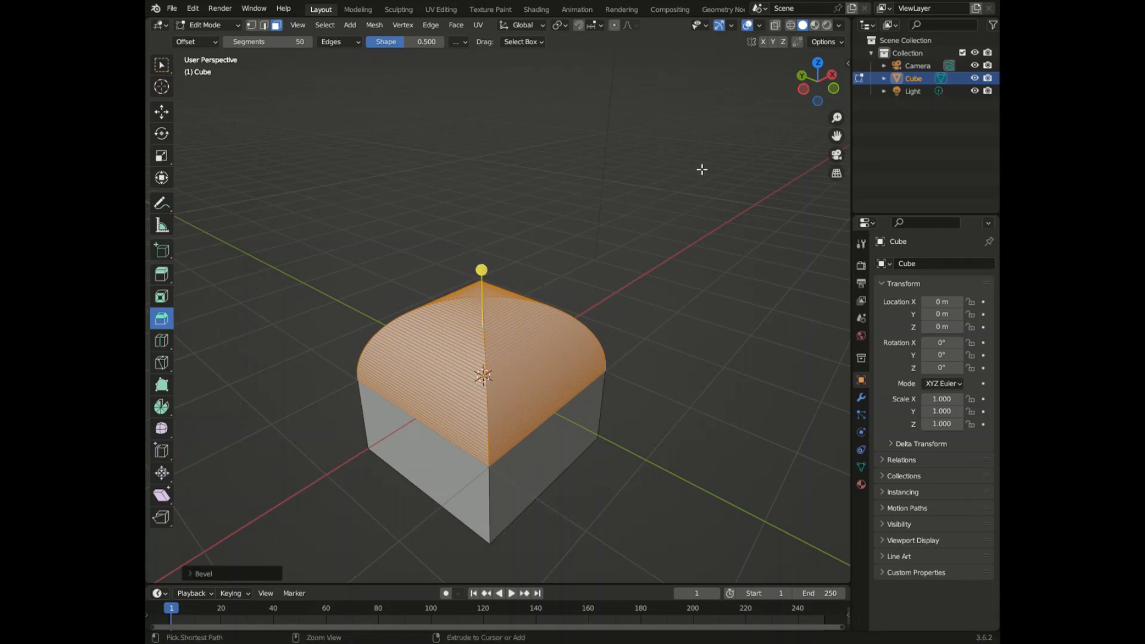
{"action": "key", "text": "ctrl+z"}
{"action": "left_click_drag", "start_coordinate": [482, 238], "coordinate": [482, 160]}
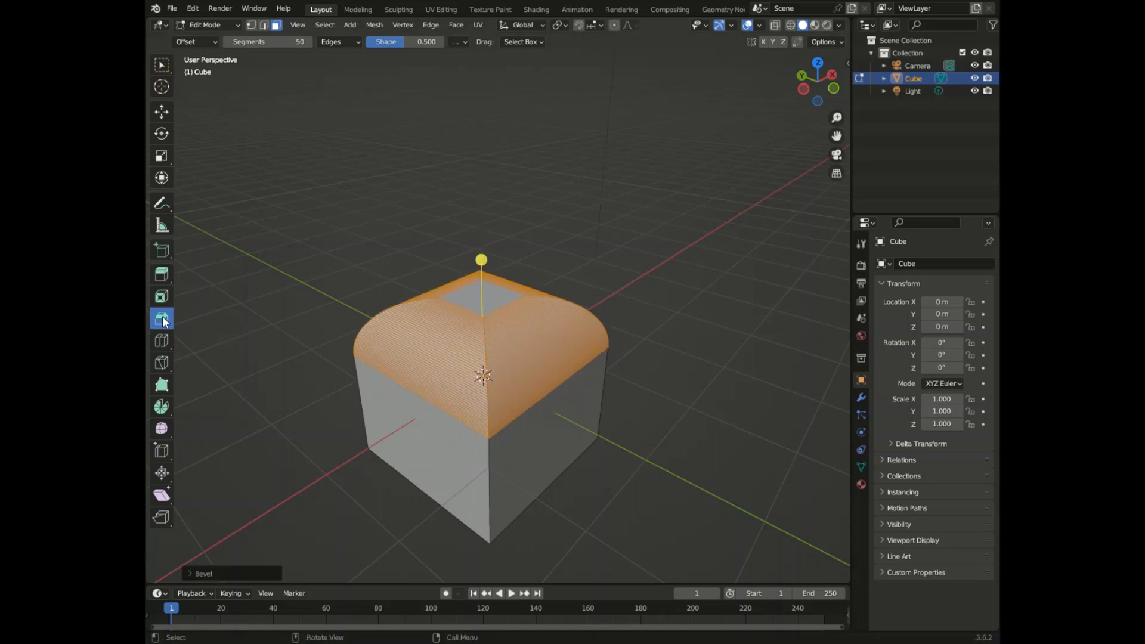
{"action": "key", "text": "ctrl+z"}
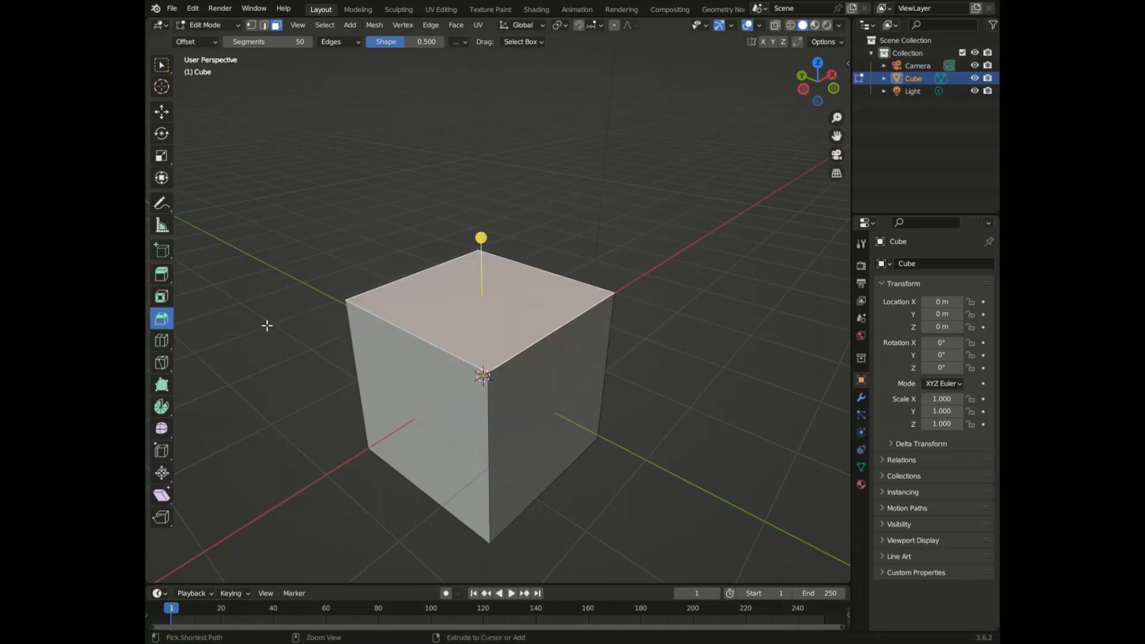
- Preview a loop cut on the cube, try the Offset Edge Loop Cut tool twice, and undo the cuts
{"action": "left_click", "coordinate": [160, 342]}
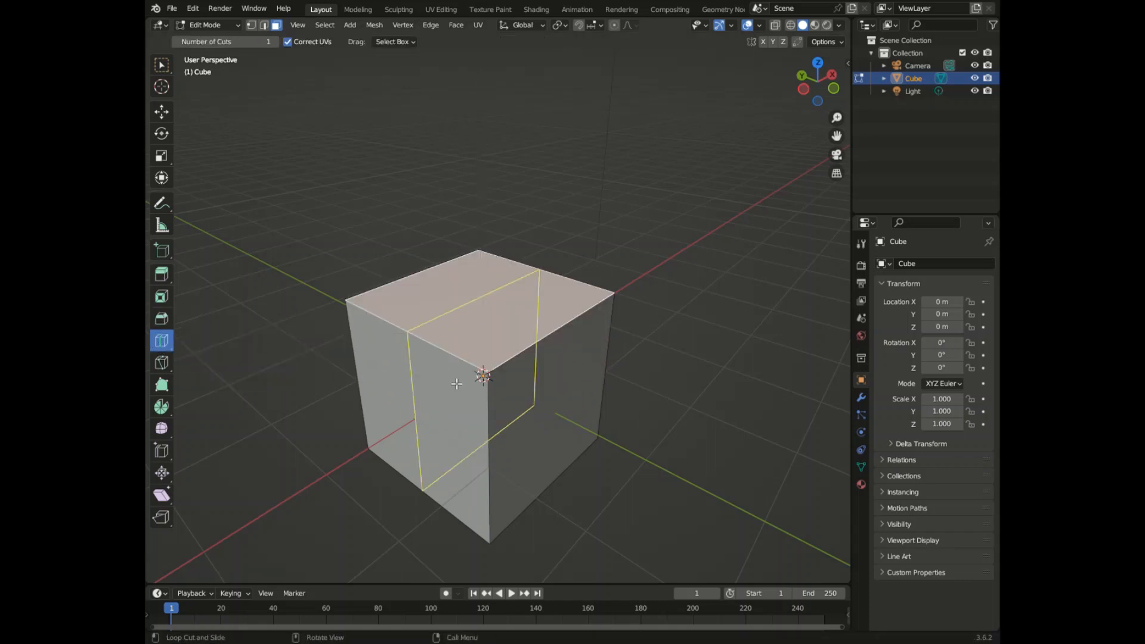
{"action": "left_click", "coordinate": [166, 365]}
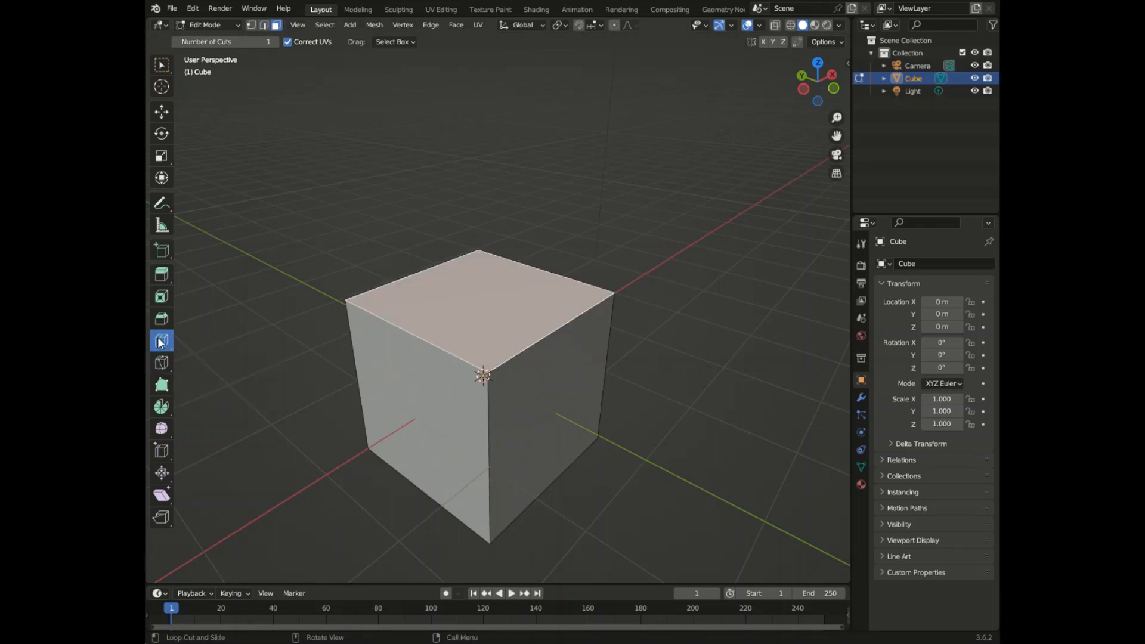
{"action": "left_click", "coordinate": [159, 342]}
{"action": "left_click", "coordinate": [238, 373]}
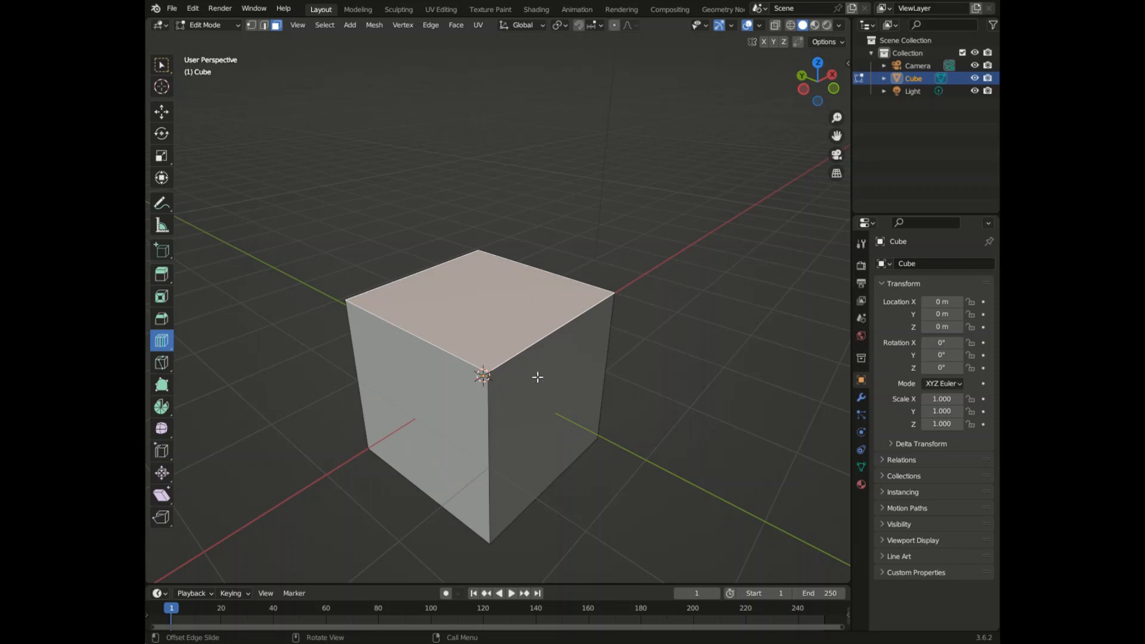
{"action": "left_click_drag", "start_coordinate": [535, 389], "coordinate": [442, 300]}
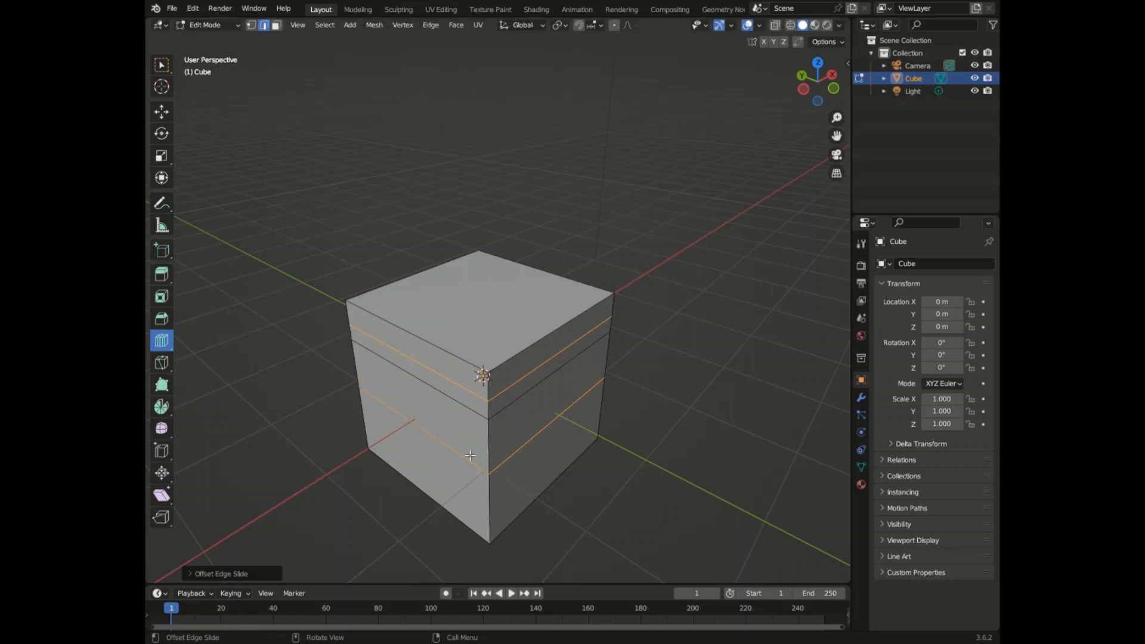
{"action": "left_click_drag", "start_coordinate": [450, 485], "coordinate": [432, 504]}
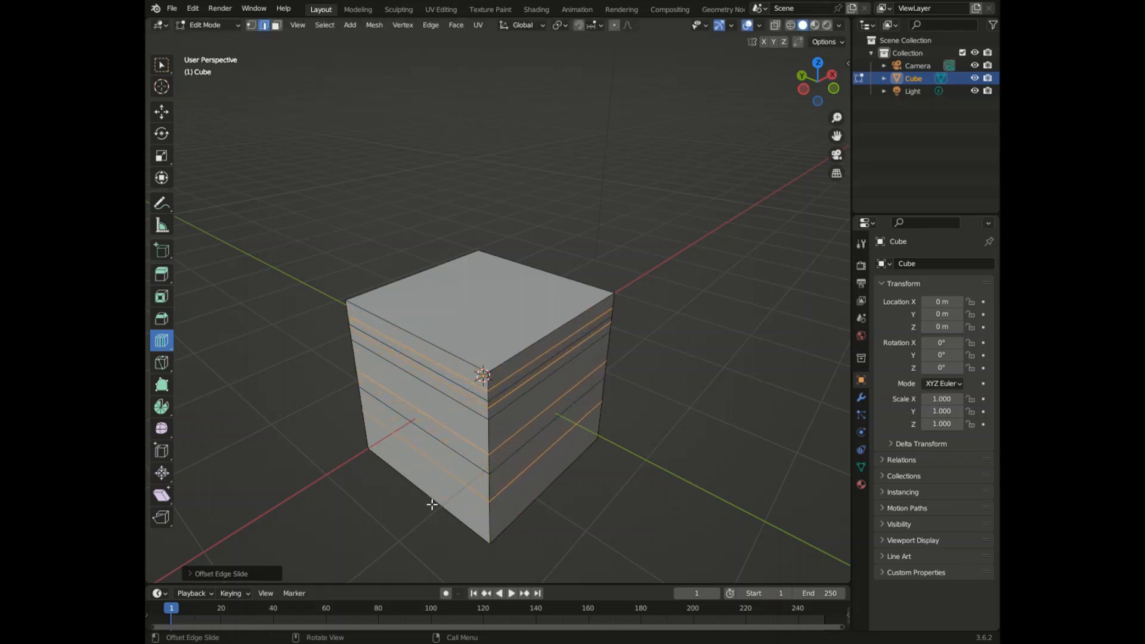
{"action": "key", "text": "ctrl+z"}
{"action": "key", "text": "ctrl+z"}
{"action": "key", "text": "ctrl+z"}
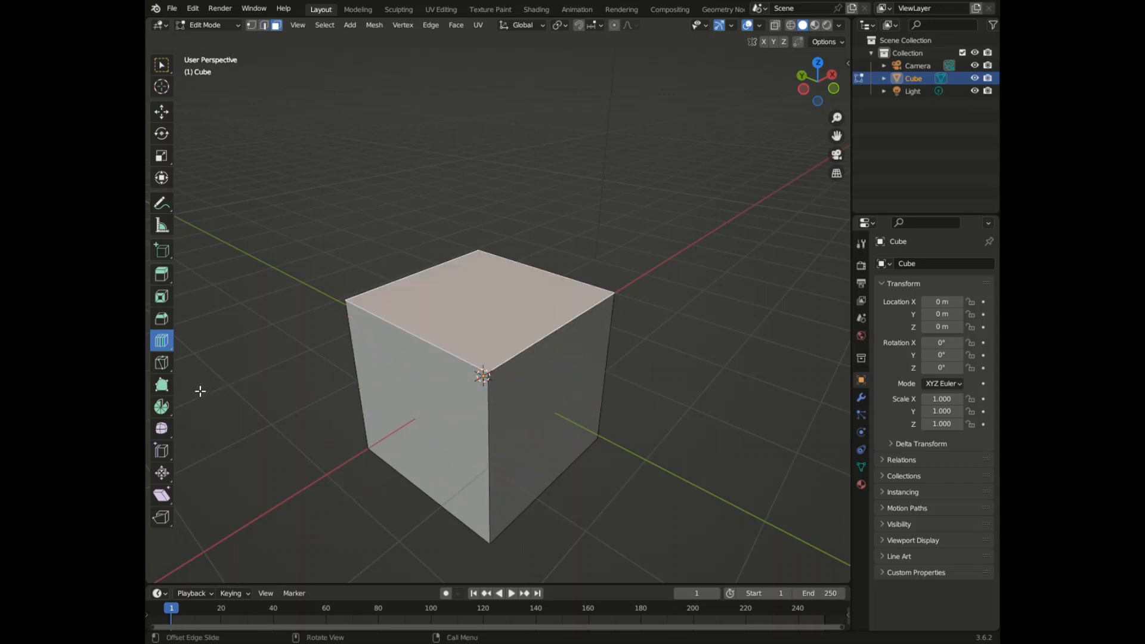
- Try the Knife tool with a freehand chain of cuts across the cube's top and two side faces
{"action": "left_click", "coordinate": [164, 341]}
{"action": "left_click", "coordinate": [206, 345]}
{"action": "left_click", "coordinate": [165, 365]}
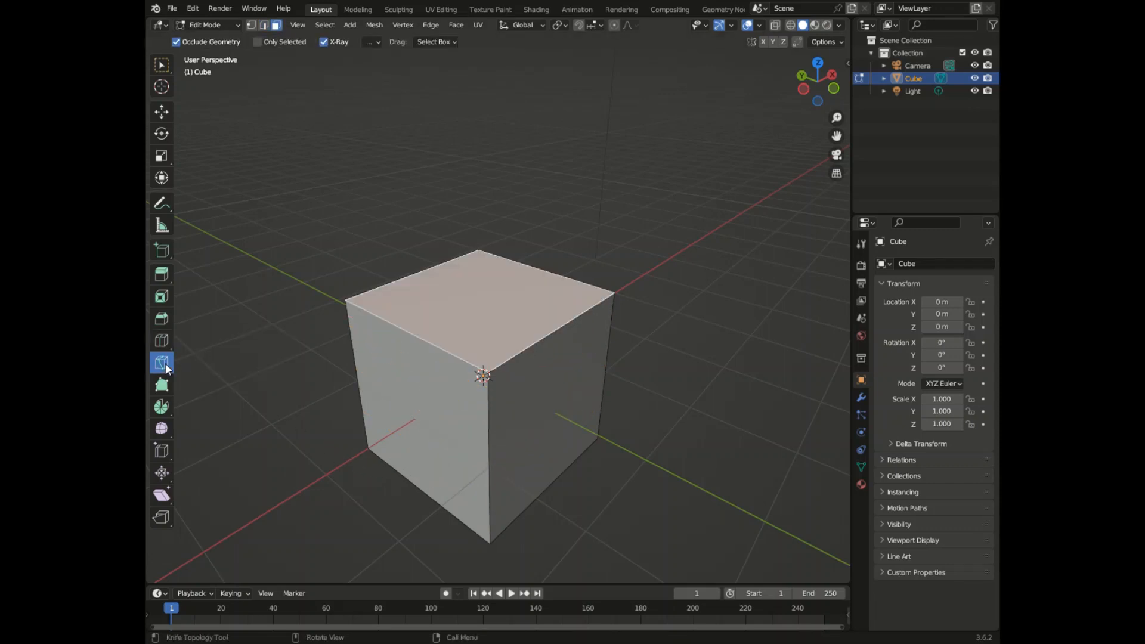
{"action": "left_click", "coordinate": [166, 364]}
{"action": "left_click", "coordinate": [410, 276]}
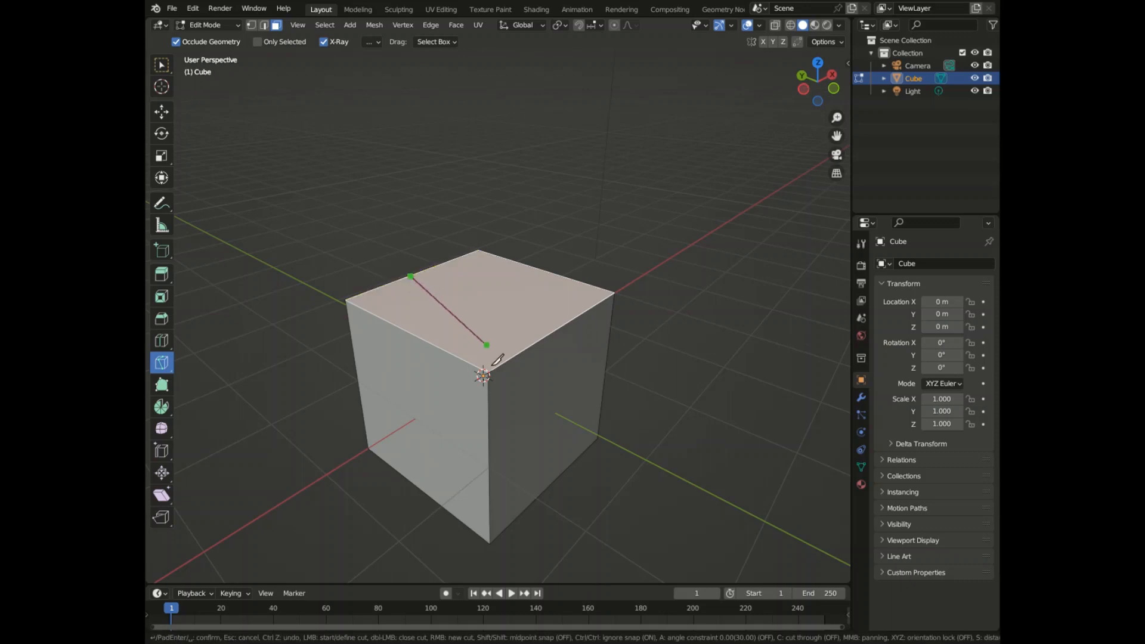
{"action": "left_click", "coordinate": [497, 367]}
{"action": "left_click", "coordinate": [543, 471]}
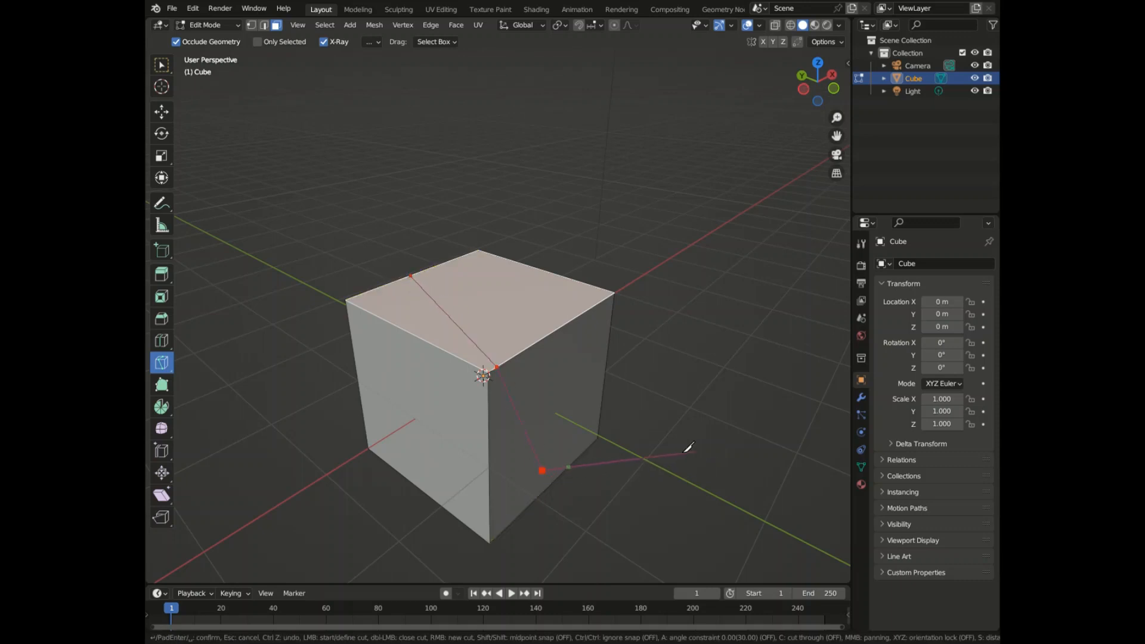
{"action": "left_click", "coordinate": [555, 301]}
{"action": "left_click", "coordinate": [425, 270]}
{"action": "left_click", "coordinate": [355, 359]}
{"action": "left_click", "coordinate": [356, 371]}
{"action": "left_click", "coordinate": [526, 455]}
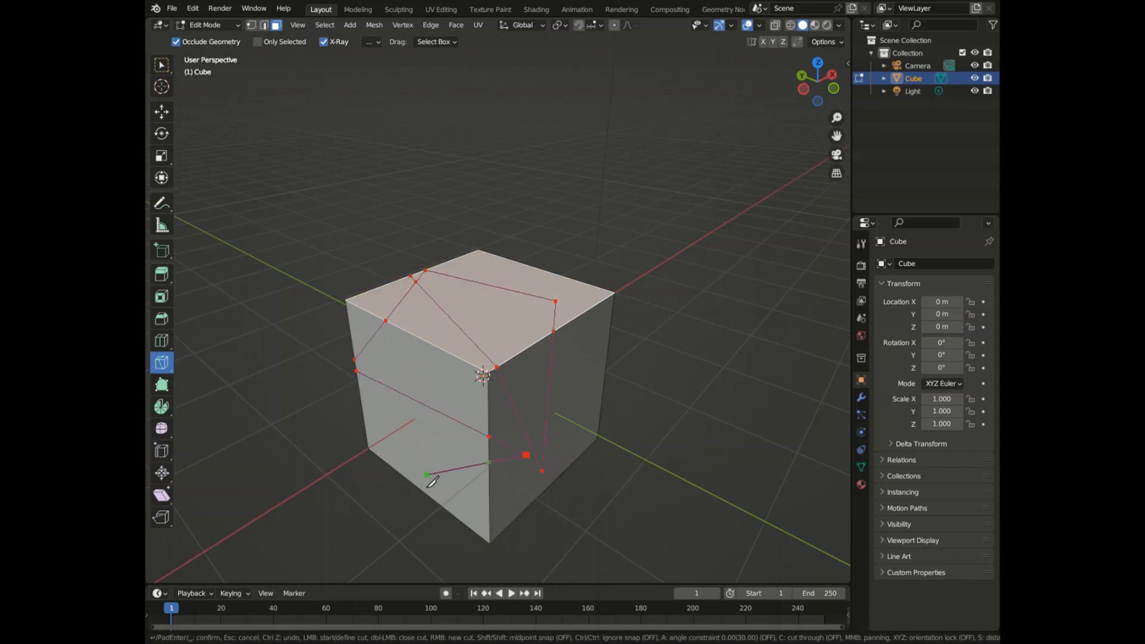
{"action": "left_click", "coordinate": [426, 475]}
{"action": "left_click", "coordinate": [513, 403]}
{"action": "left_click", "coordinate": [550, 372]}
- Undo all the knife cut points on the cube
{"action": "key", "text": "ctrl"}
{"action": "key", "text": "ctrl+z"}
{"action": "key", "text": "ctrl+z"}
{"action": "key", "text": "ctrl+z"}
{"action": "key", "text": "ctrl+z"}
{"action": "key", "text": "ctrl+z"}
{"action": "key", "text": "ctrl+z"}
{"action": "key", "text": "ctrl+z"}
{"action": "key", "text": "ctrl+z"}
{"action": "key", "text": "ctrl+z"}
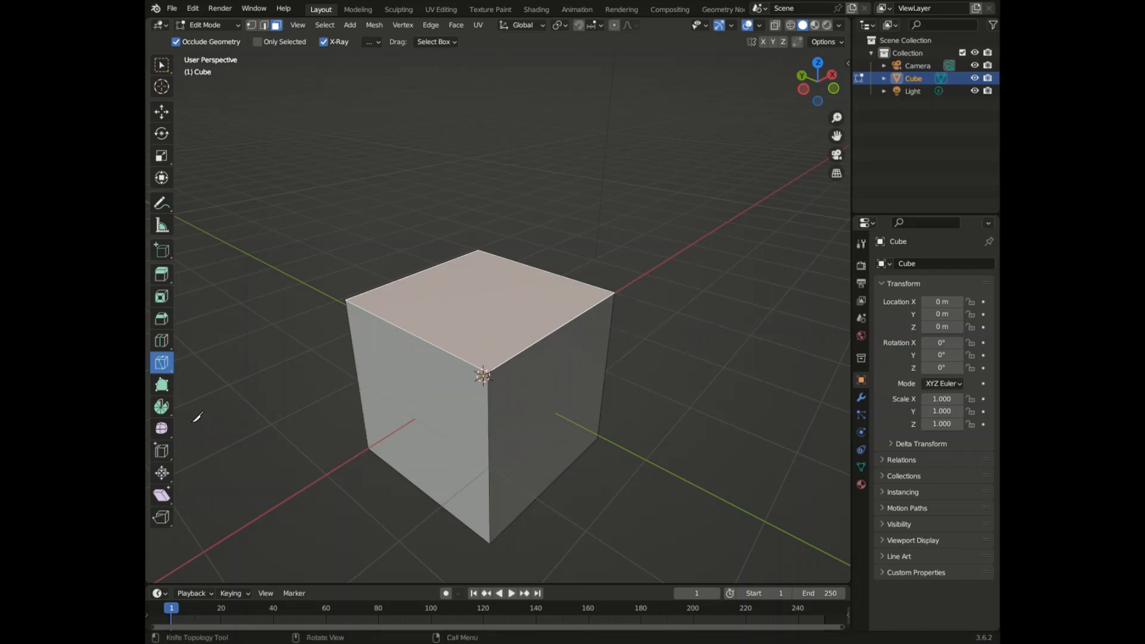
- Try the Bisect tool with a cutting line drawn through the cube, and undo it
{"action": "left_click", "coordinate": [159, 386]}
{"action": "left_click_drag", "start_coordinate": [164, 364], "coordinate": [195, 397]}
{"action": "left_click_drag", "start_coordinate": [449, 339], "coordinate": [507, 557]}
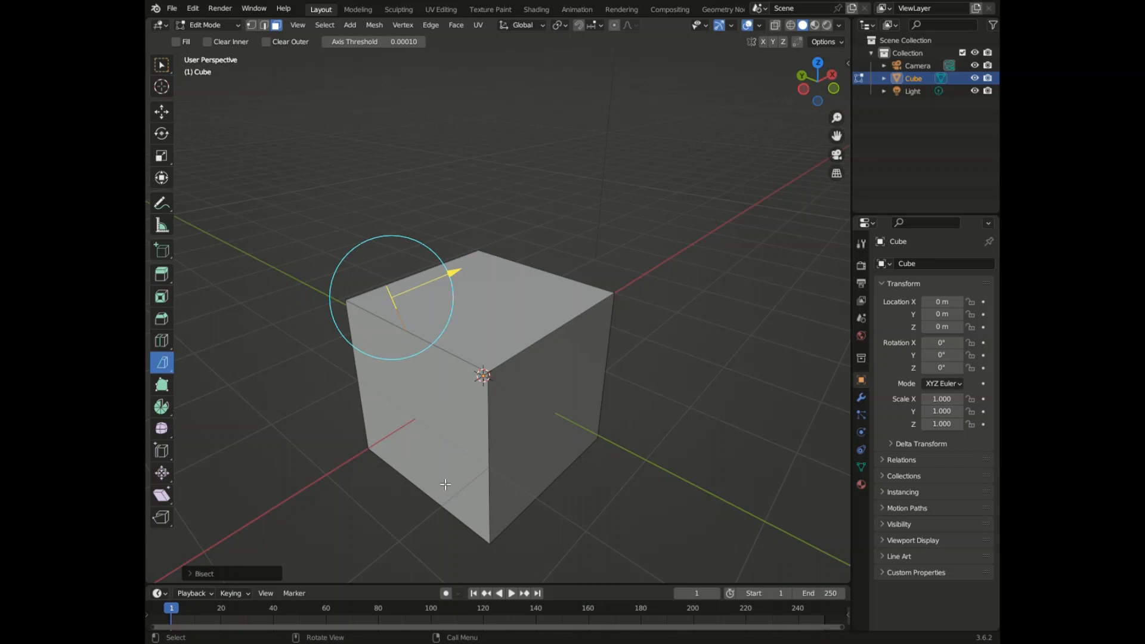
{"action": "key", "text": "ctrl+z"}
- Switch to vertex selection and try the Poly Build tool by pulling the cube's four top corners outward, upward and downward
{"action": "left_click", "coordinate": [165, 382]}
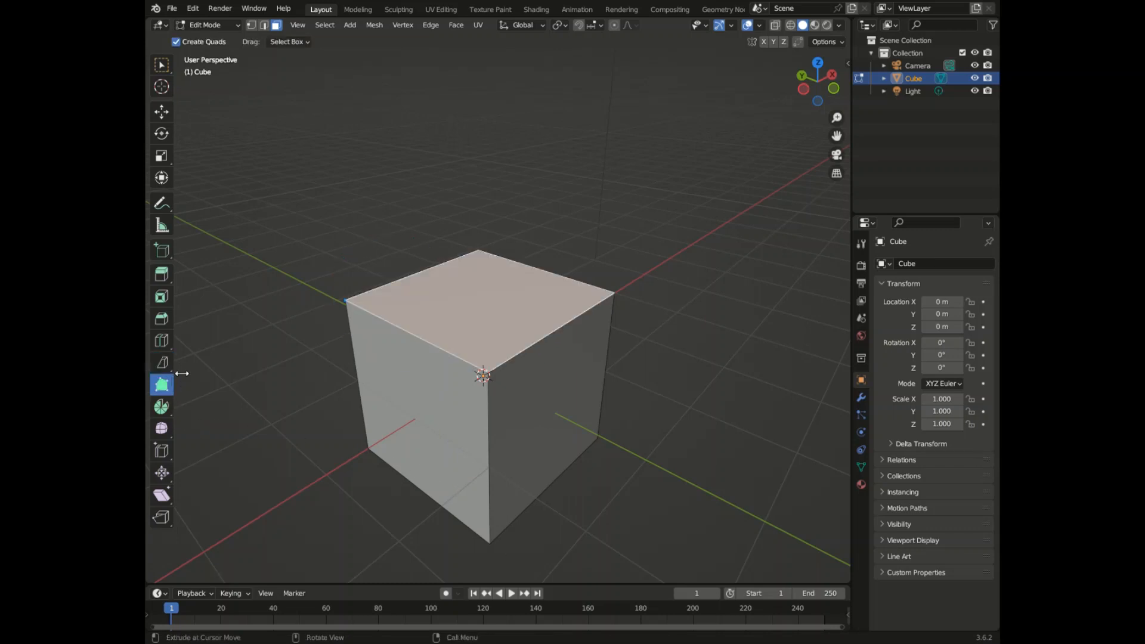
{"action": "left_click_drag", "start_coordinate": [161, 362], "coordinate": [214, 365]}
{"action": "left_click", "coordinate": [163, 386]}
{"action": "left_click", "coordinate": [252, 26]}
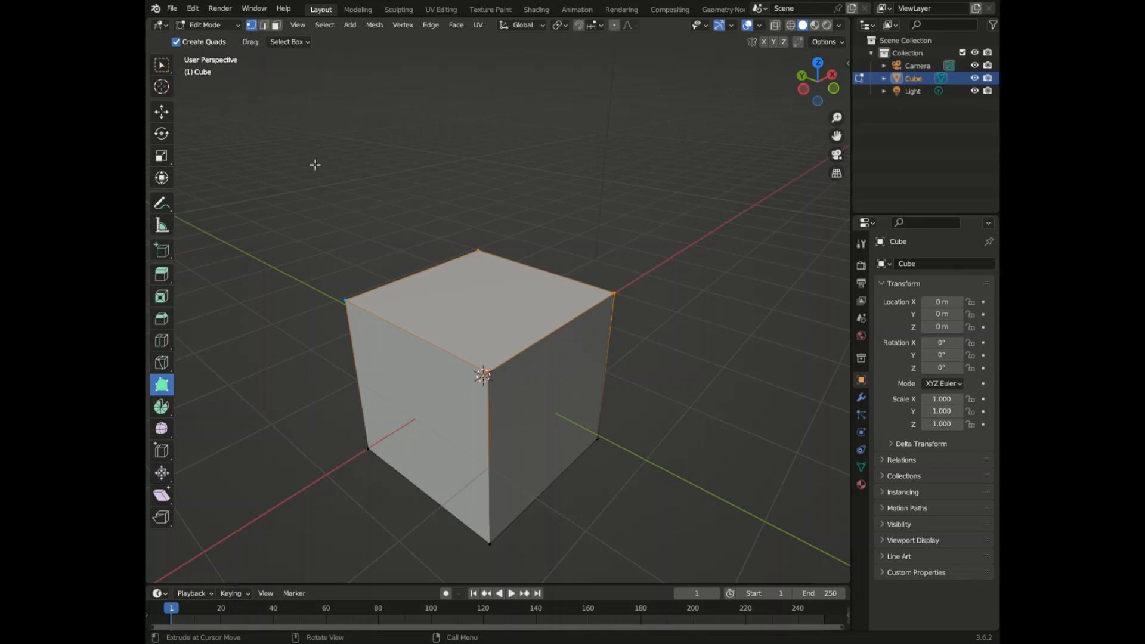
{"action": "left_click_drag", "start_coordinate": [362, 313], "coordinate": [312, 276]}
{"action": "left_click_drag", "start_coordinate": [587, 314], "coordinate": [716, 285]}
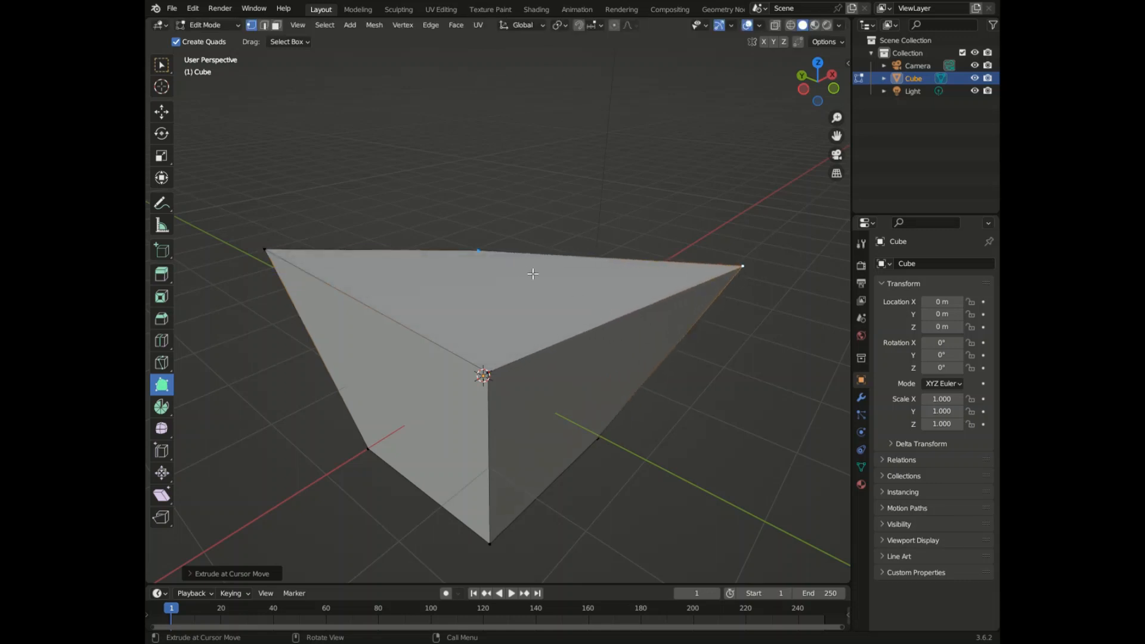
{"action": "left_click_drag", "start_coordinate": [481, 253], "coordinate": [480, 175]}
{"action": "left_click_drag", "start_coordinate": [484, 374], "coordinate": [484, 557]}
{"action": "mouse_move", "coordinate": [804, 96]}
{"action": "left_mouse_down"}
{"action": "mouse_move", "coordinate": [818, 71]}
{"action": "mouse_move", "coordinate": [800, 90]}
{"action": "left_mouse_up"}
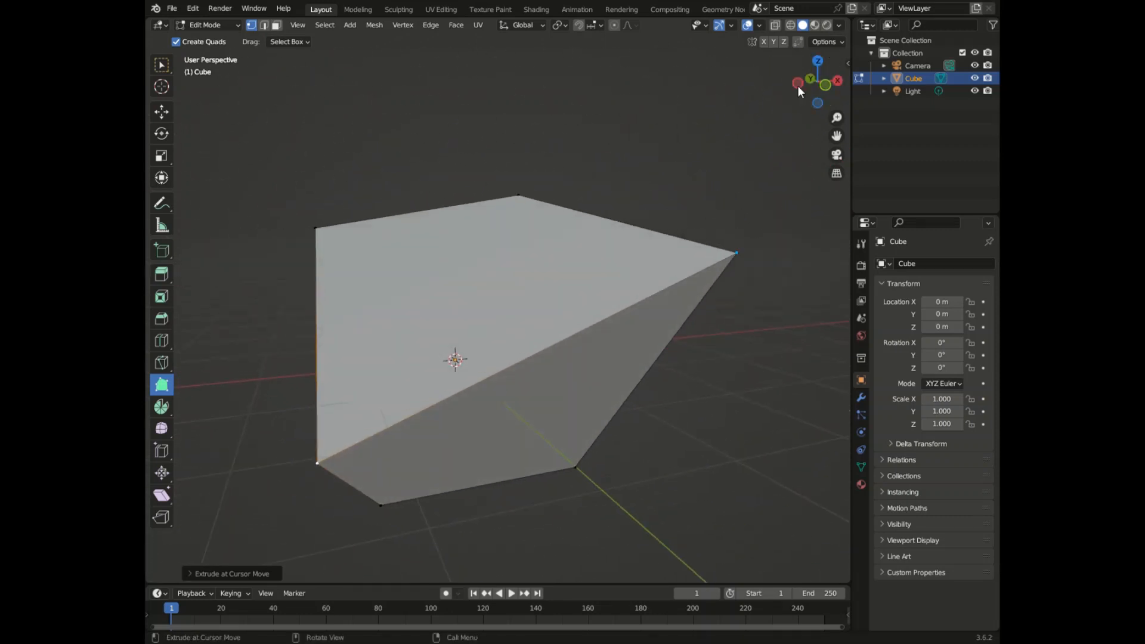
- Undo the Poly Build moves of the four top corners
{"action": "key", "text": "ctrl+z"}
{"action": "key", "text": "ctrl+z"}
{"action": "key", "text": "ctrl+z"}
{"action": "key", "text": "ctrl+z"}
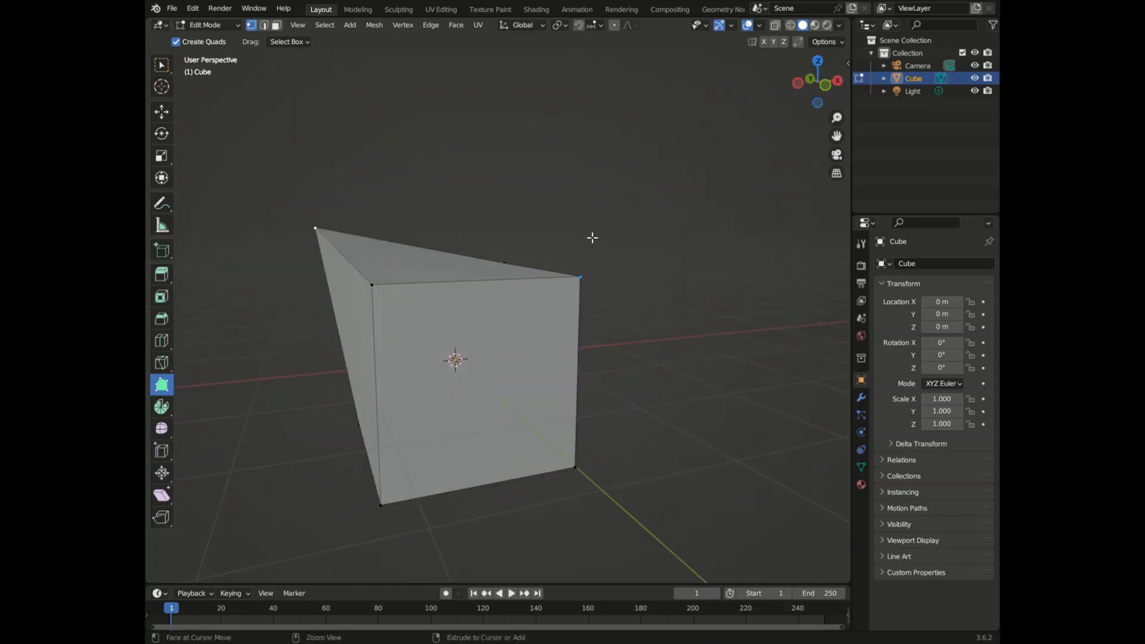
{"action": "left_click_drag", "start_coordinate": [817, 84], "coordinate": [822, 94]}
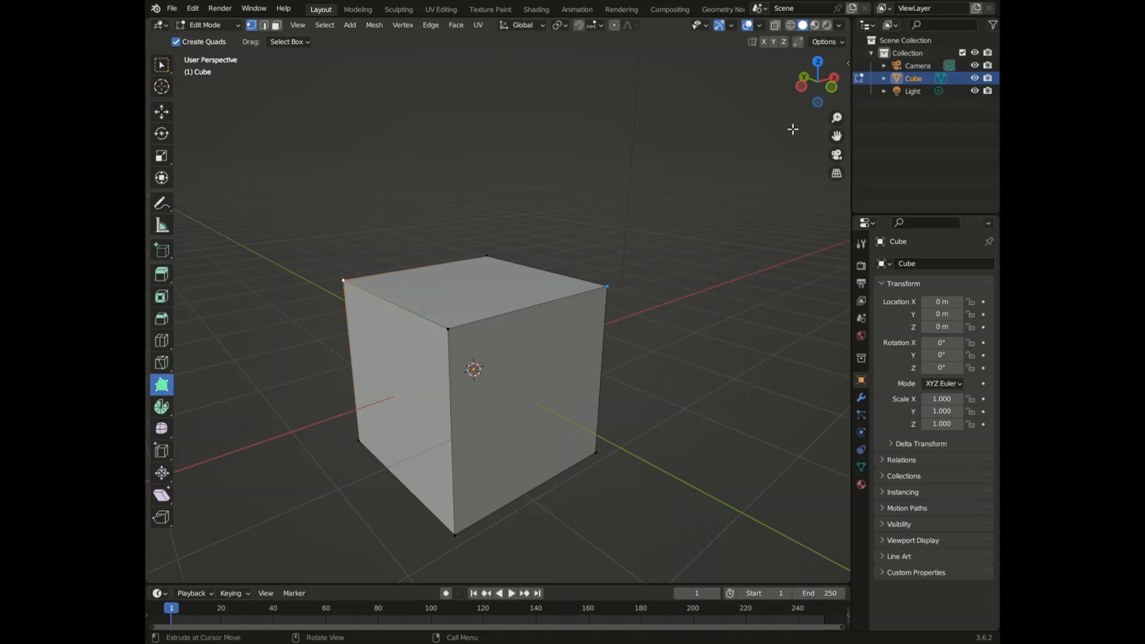
- Try the Spin tool on the selected corner vertex around the Z axis, and undo it
{"action": "left_click", "coordinate": [162, 409]}
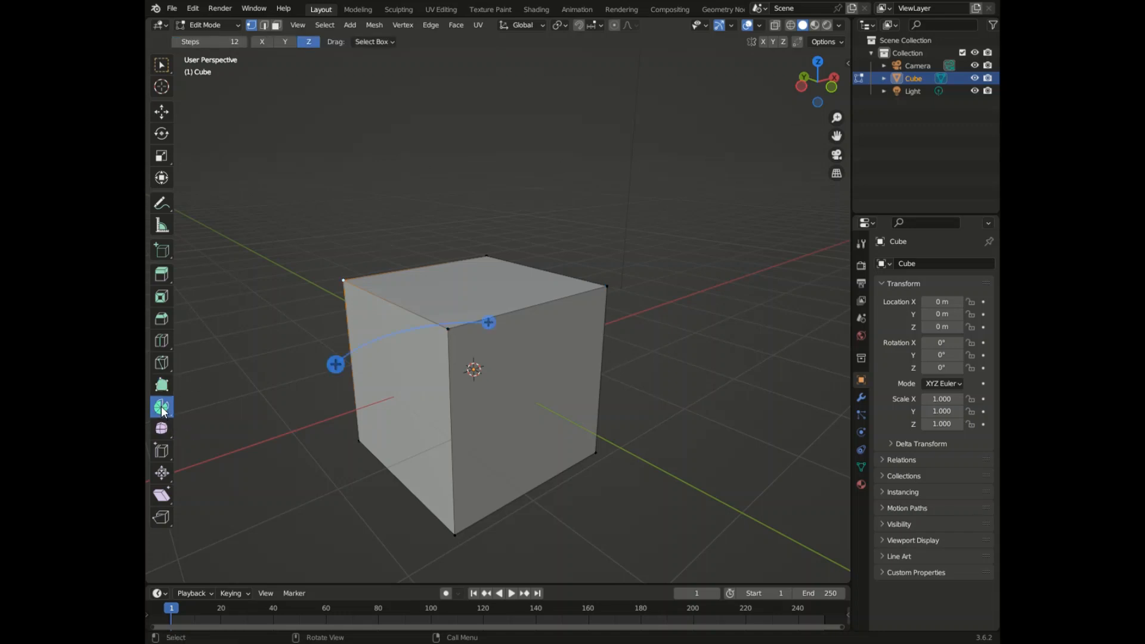
{"action": "left_click_drag", "start_coordinate": [334, 364], "coordinate": [567, 358]}
{"action": "key", "text": "ctrl+z"}
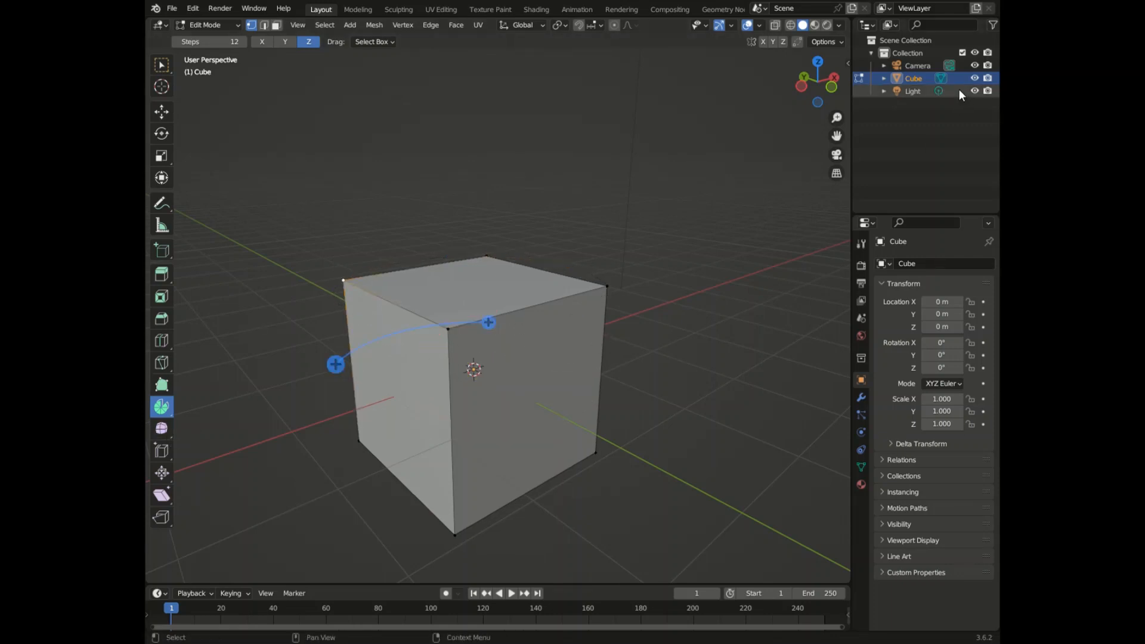
- Switch to face selection, select the whole cube, and spin it 331° around the Z axis with 12 steps
{"action": "left_click_drag", "start_coordinate": [813, 78], "coordinate": [426, 84]}
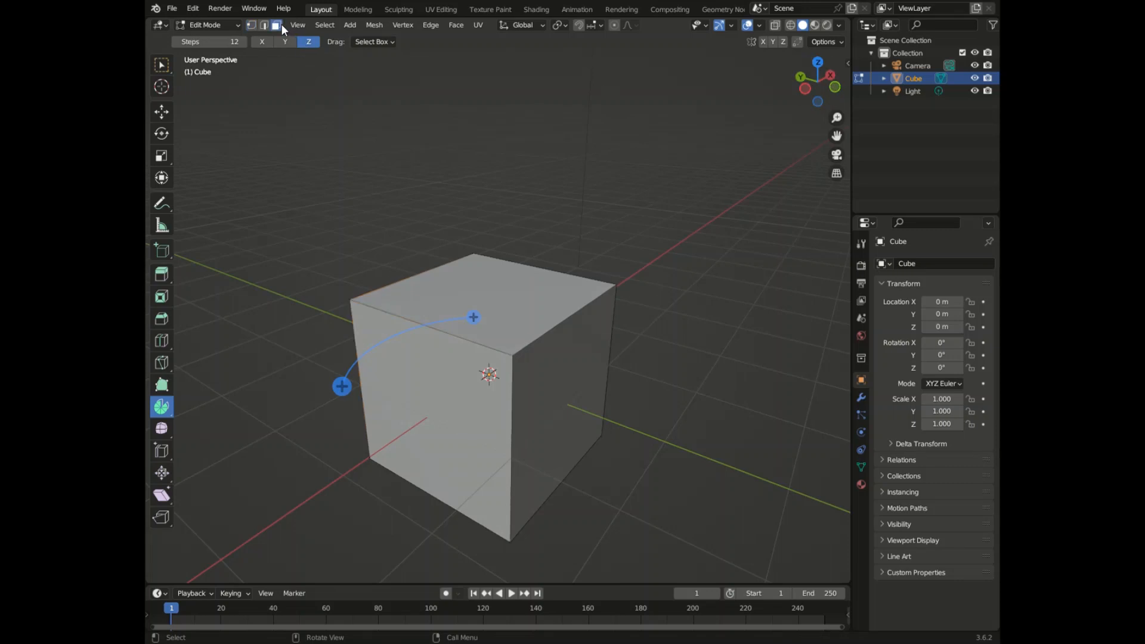
{"action": "key", "text": "a"}
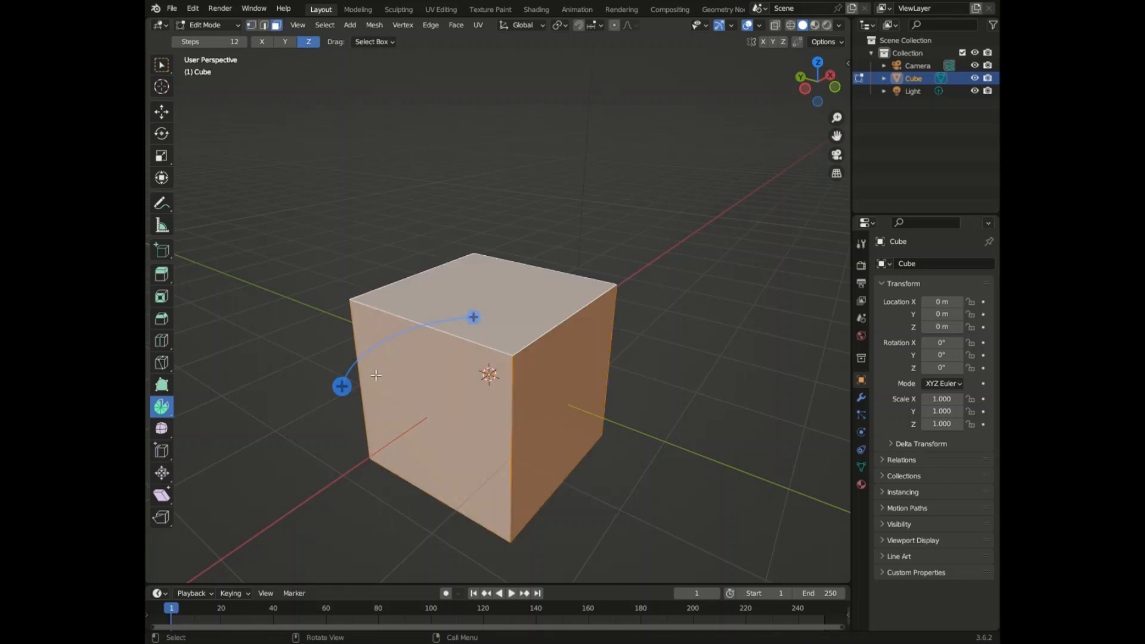
{"action": "left_click_drag", "start_coordinate": [342, 386], "coordinate": [362, 357]}
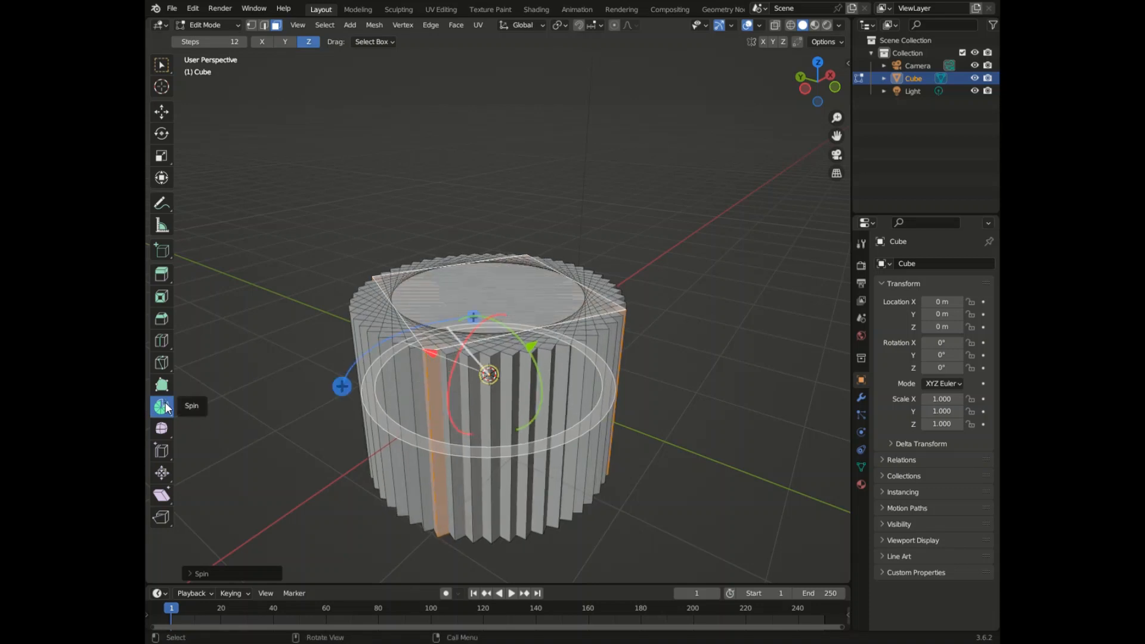
{"action": "left_click_drag", "start_coordinate": [814, 89], "coordinate": [662, 352]}
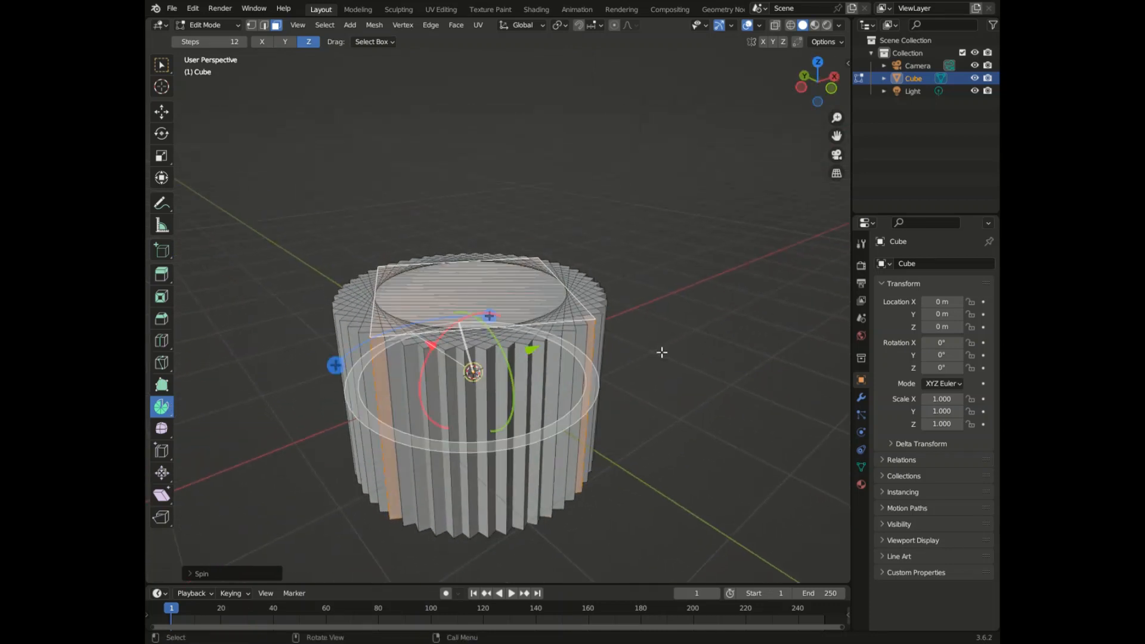
- Set the spin's number of steps to 111
{"action": "left_click", "coordinate": [222, 574]}
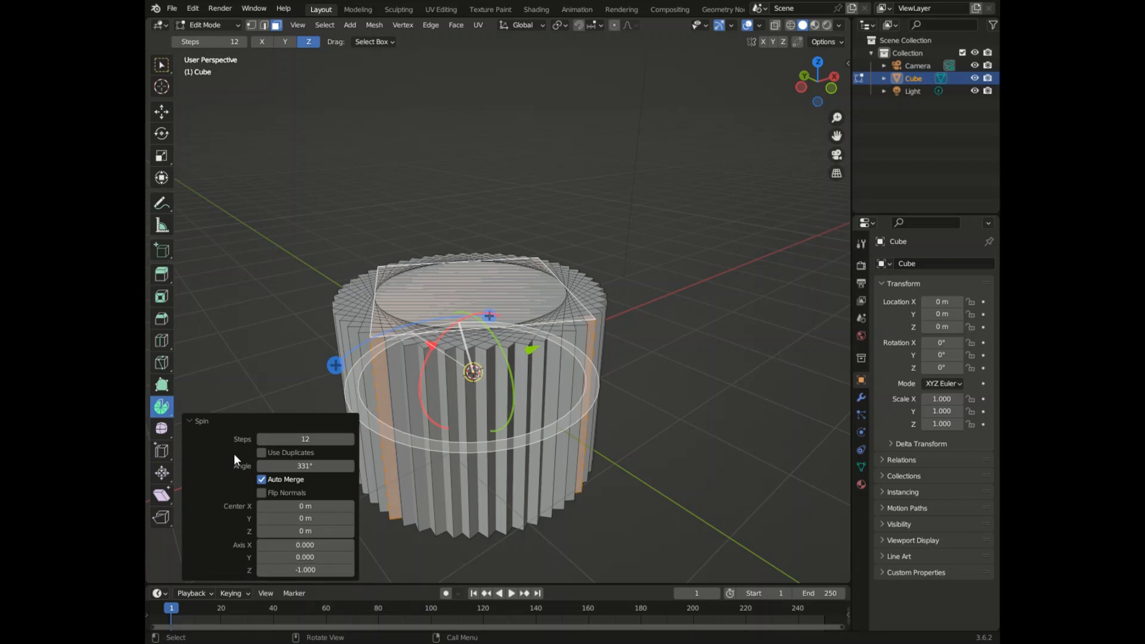
{"action": "left_click", "coordinate": [305, 439]}
{"action": "type", "text": "111"}
{"action": "key", "text": "Return"}
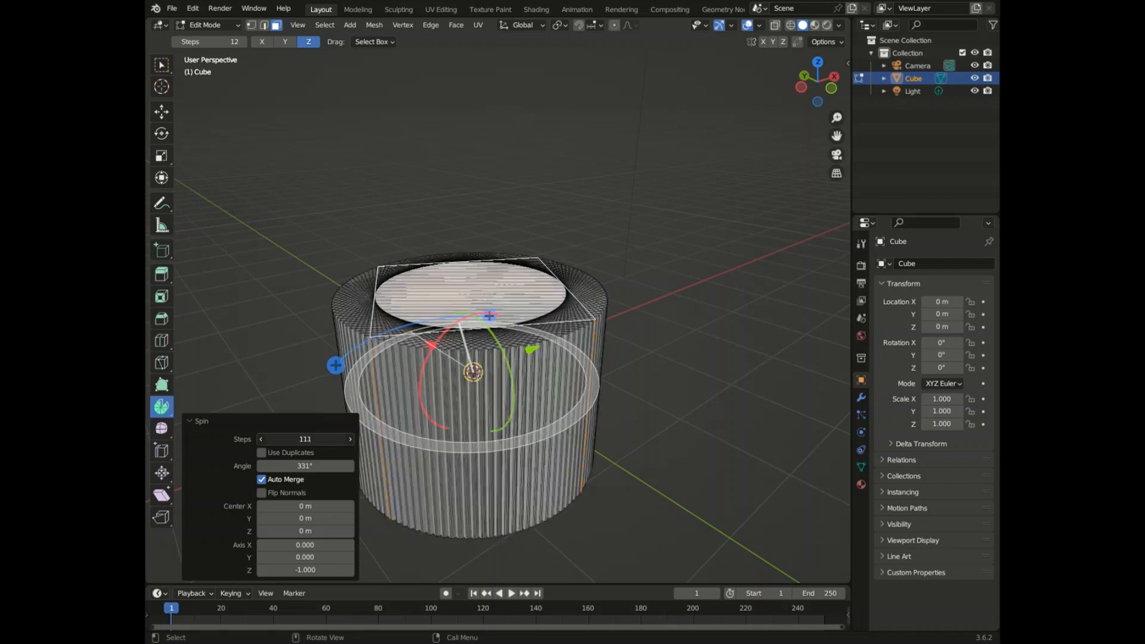
- Try 0 steps and a 360° angle for the spin, and undo the spin and the selection
{"action": "left_click_drag", "start_coordinate": [305, 439], "coordinate": [232, 439]}
{"action": "mouse_move", "coordinate": [305, 466]}
{"action": "left_mouse_down"}
{"action": "mouse_move", "coordinate": [294, 465]}
{"action": "mouse_move", "coordinate": [324, 466]}
{"action": "left_mouse_up"}
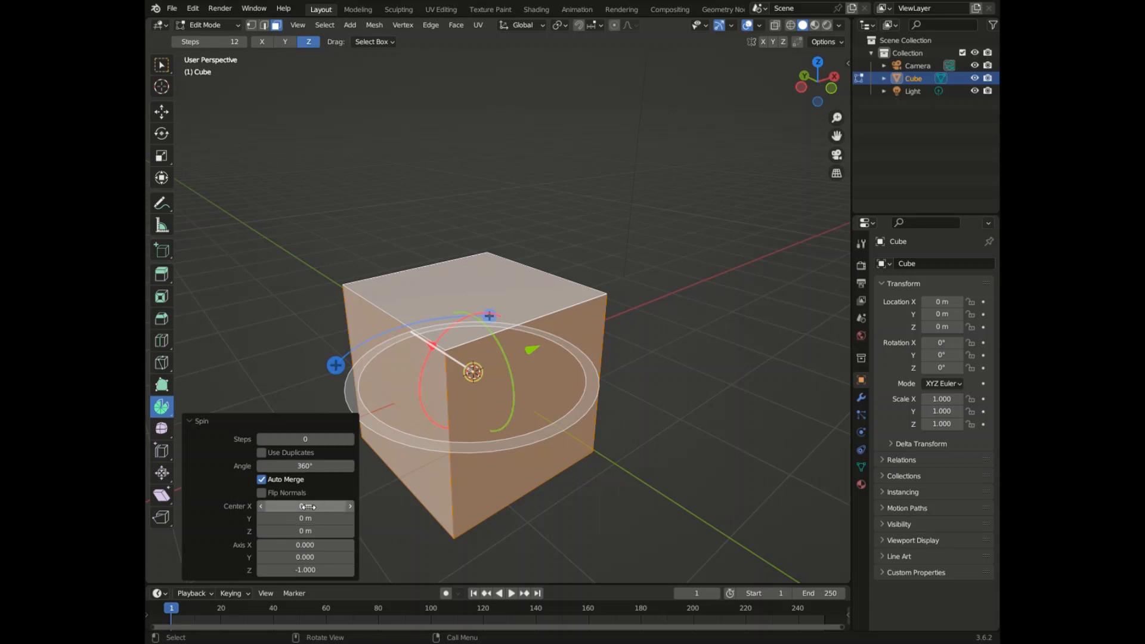
{"action": "left_click_drag", "start_coordinate": [306, 506], "coordinate": [298, 534]}
{"action": "key", "text": "ctrl+z"}
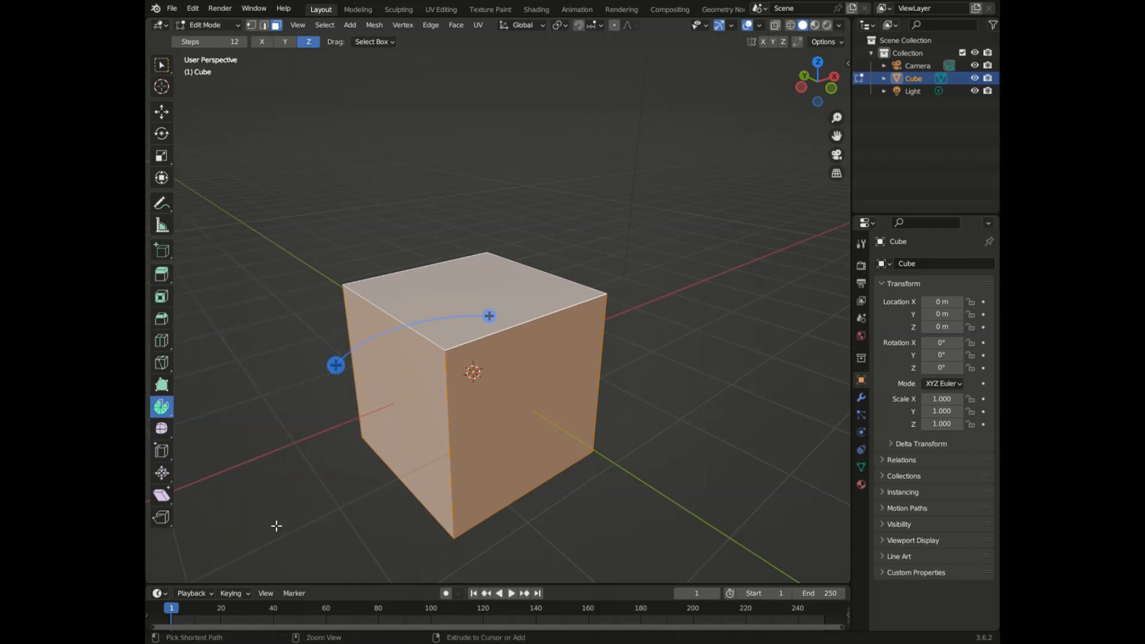
{"action": "key", "text": "ctrl+z"}
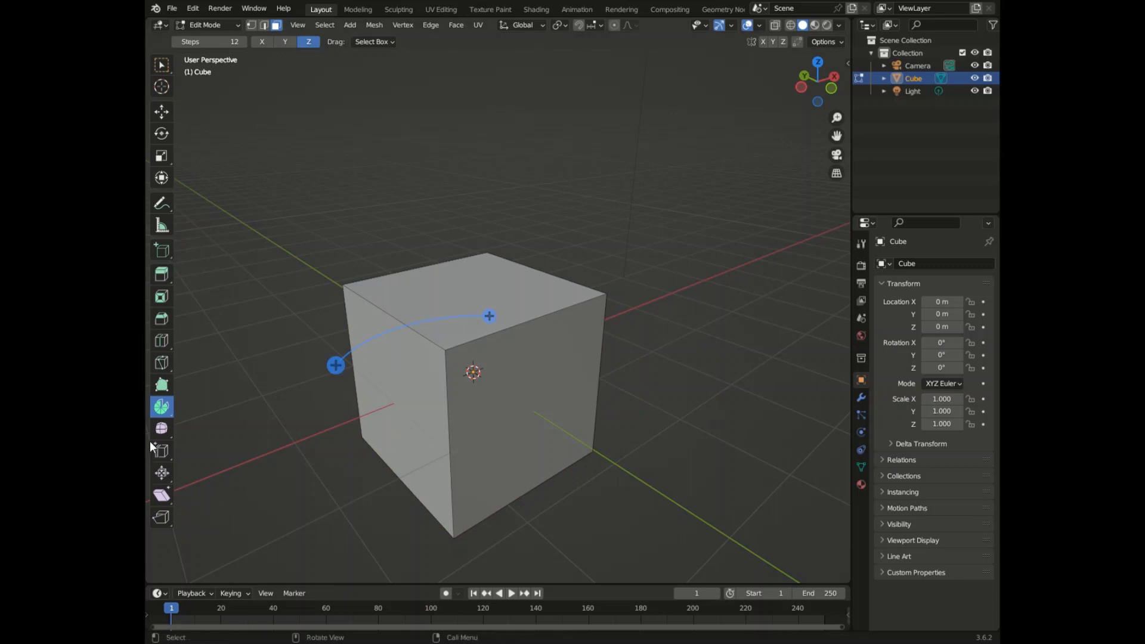
- Switch to the Spin Duplicates tool, try an 84.3° spin around Z with nothing selected, and undo it
{"action": "left_click", "coordinate": [162, 415]}
{"action": "left_click", "coordinate": [220, 438]}
{"action": "left_click_drag", "start_coordinate": [336, 365], "coordinate": [420, 505]}
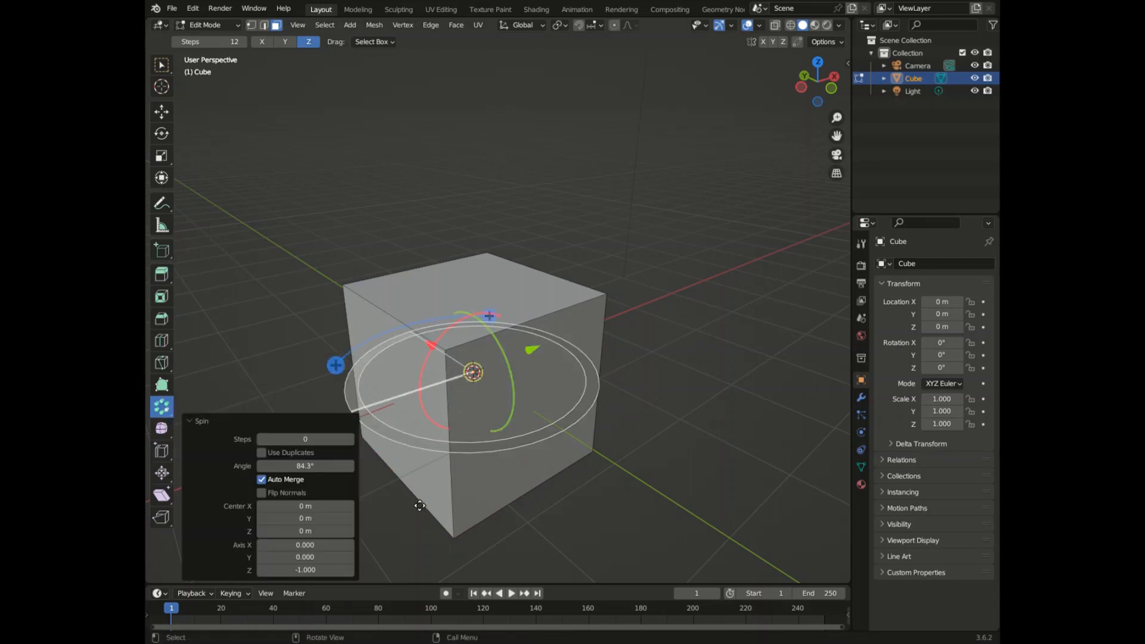
{"action": "key", "text": "ctrl+z"}
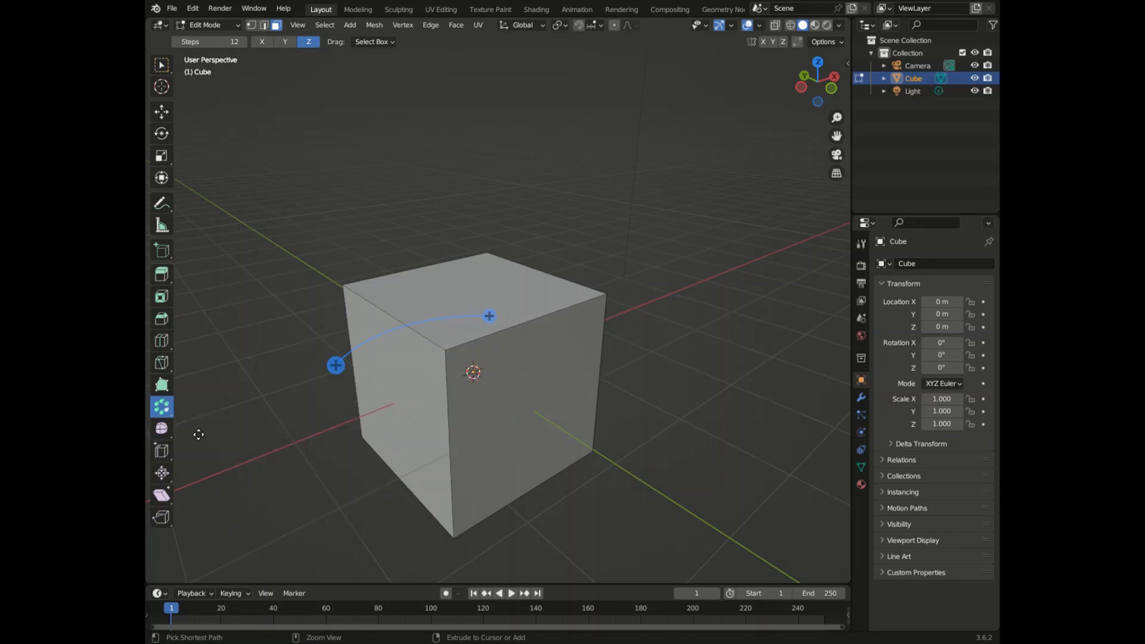
- Select the whole cube, try spinning it around the Z axis with 19 steps, and undo the spin
{"action": "scroll", "coordinate": [497, 436], "scroll_direction": "down", "scroll_amount": 4}
{"action": "key", "text": "a"}
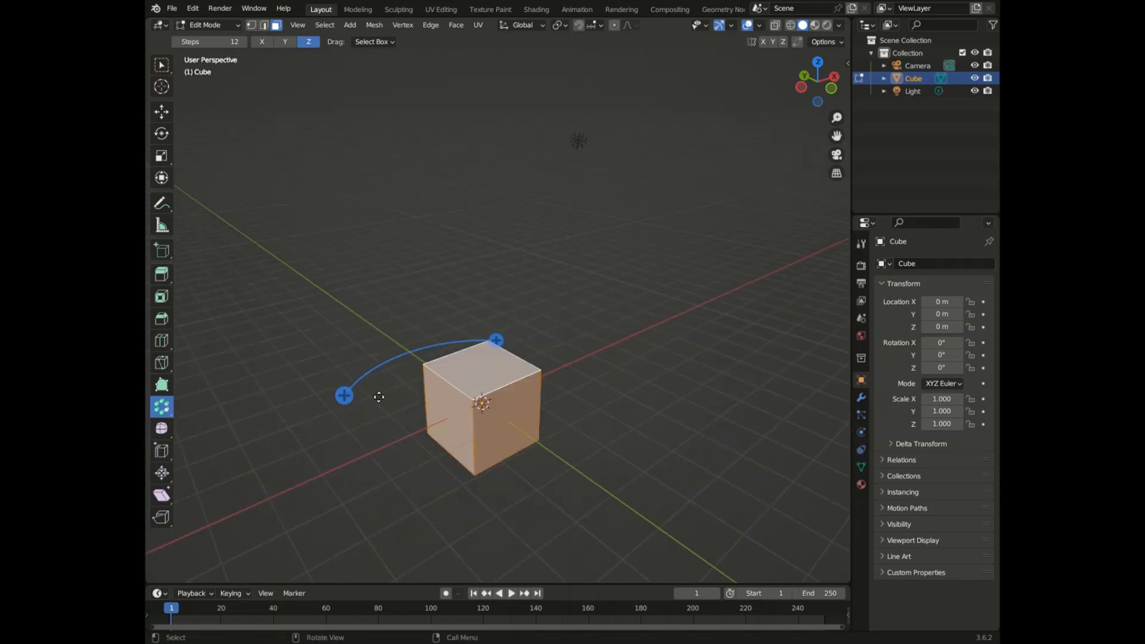
{"action": "mouse_move", "coordinate": [344, 395]}
{"action": "left_mouse_down"}
{"action": "mouse_move", "coordinate": [359, 400]}
{"action": "mouse_move", "coordinate": [411, 499]}
{"action": "mouse_move", "coordinate": [702, 447]}
{"action": "mouse_move", "coordinate": [389, 362]}
{"action": "mouse_move", "coordinate": [340, 391]}
{"action": "left_mouse_up"}
{"action": "mouse_move", "coordinate": [328, 439]}
{"action": "left_mouse_down"}
{"action": "mouse_move", "coordinate": [352, 439]}
{"action": "mouse_move", "coordinate": [341, 439]}
{"action": "left_mouse_up"}
{"action": "key", "text": "ctrl+z"}
- Set the spin axis to Y, try spinning the cube by -86.4° with 19 steps, and undo it
{"action": "left_click", "coordinate": [285, 42]}
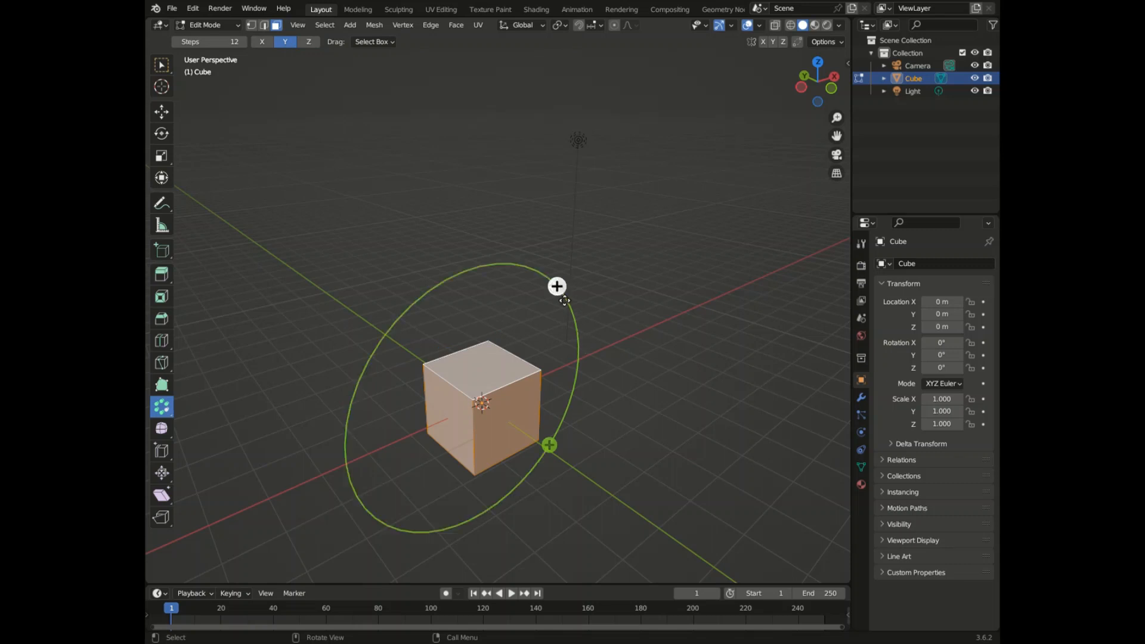
{"action": "left_click_drag", "start_coordinate": [557, 287], "coordinate": [604, 459]}
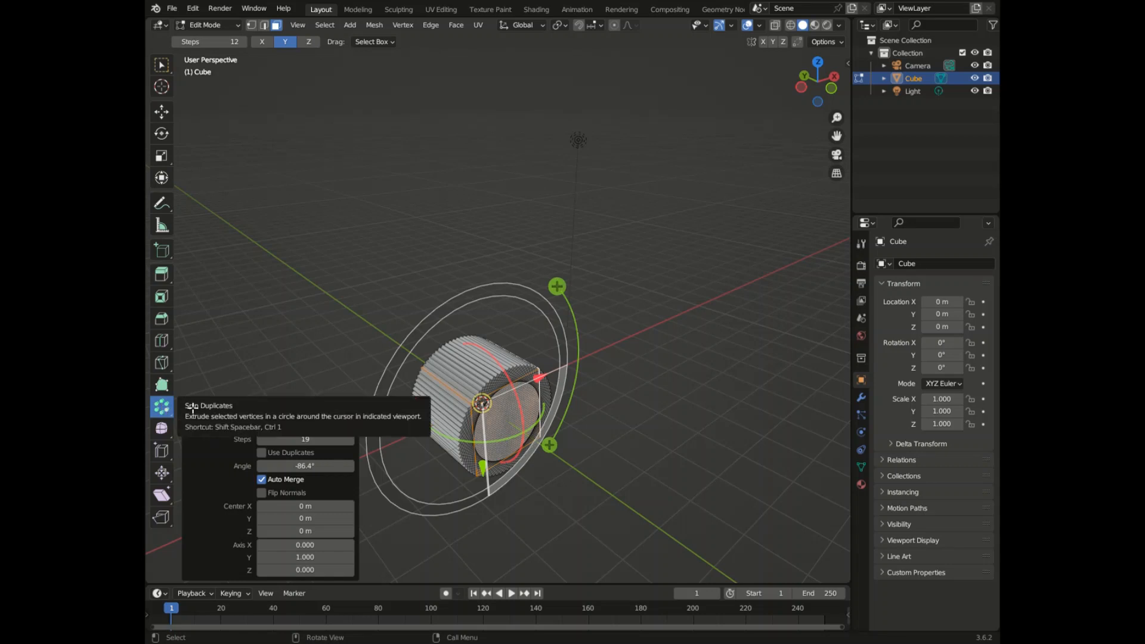
{"action": "key", "text": "ctrl+z"}
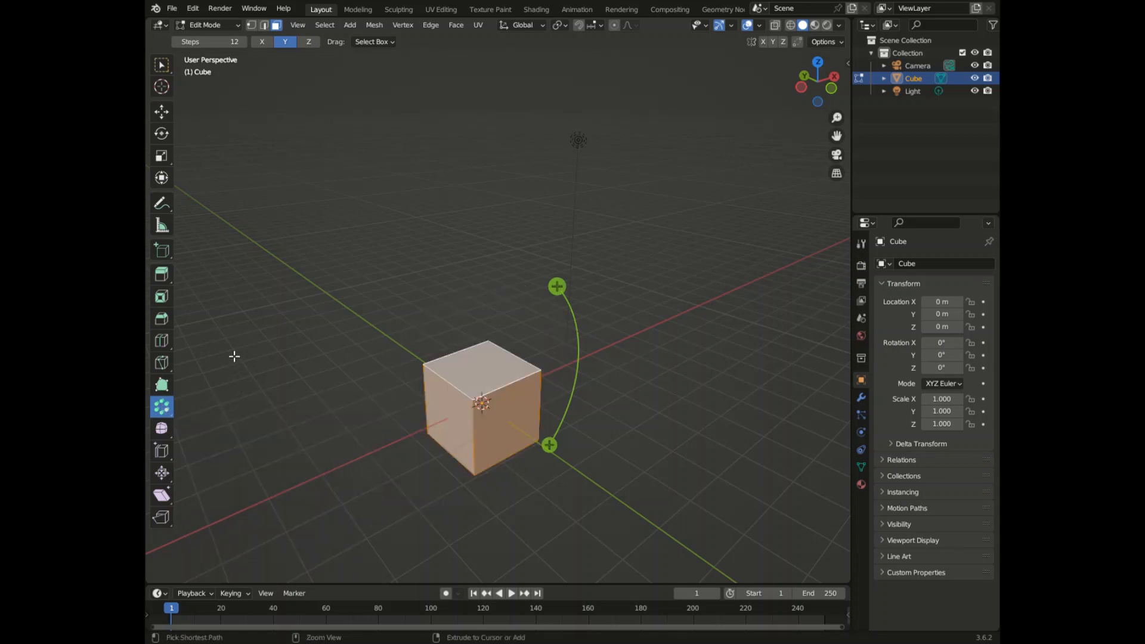
- Set the spin axis back to Z and move the cube about 15.6 m along the X axis
{"action": "left_click", "coordinate": [306, 41]}
{"action": "left_click", "coordinate": [162, 111]}
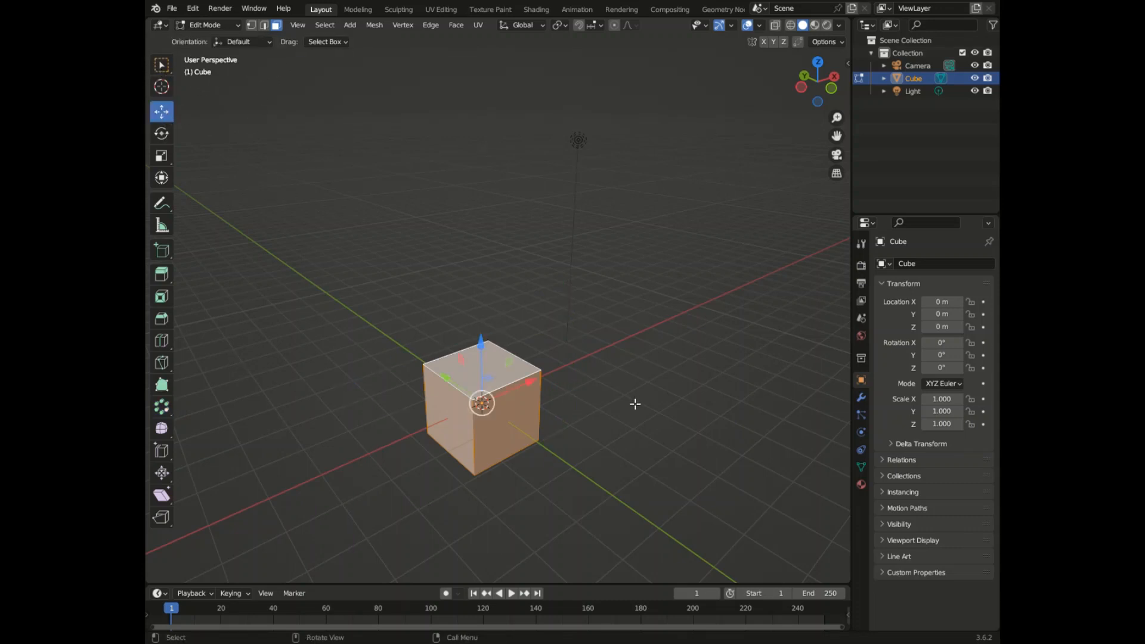
{"action": "left_click_drag", "start_coordinate": [532, 395], "coordinate": [769, 332]}
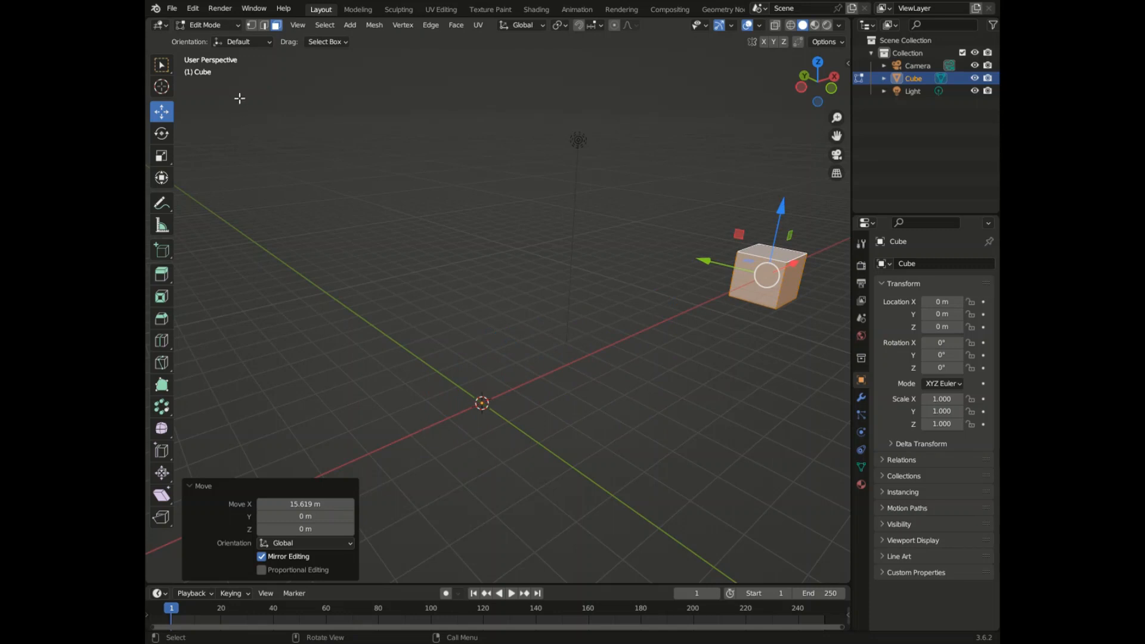
- Try Spin Duplicates around the Z axis on the cube placed away from the origin, and undo it
{"action": "left_click", "coordinate": [161, 407]}
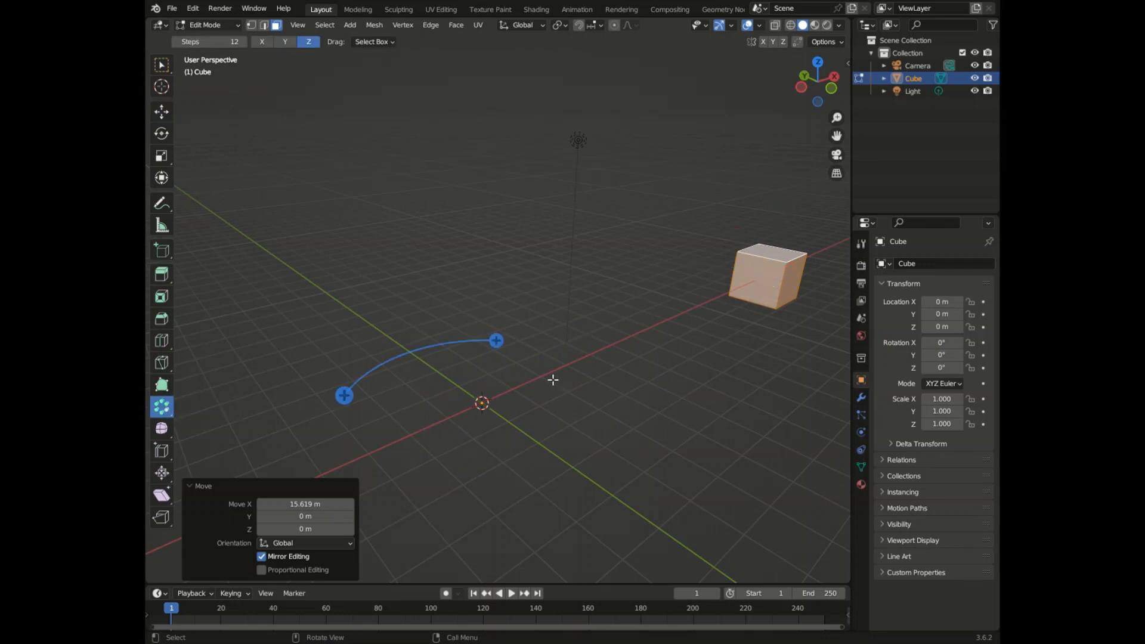
{"action": "left_click_drag", "start_coordinate": [499, 342], "coordinate": [475, 308]}
{"action": "mouse_move", "coordinate": [820, 85]}
{"action": "left_mouse_down"}
{"action": "mouse_move", "coordinate": [859, 106]}
{"action": "mouse_move", "coordinate": [1132, 108]}
{"action": "mouse_move", "coordinate": [819, 85]}
{"action": "left_mouse_up"}
{"action": "key", "text": "ctrl+z"}
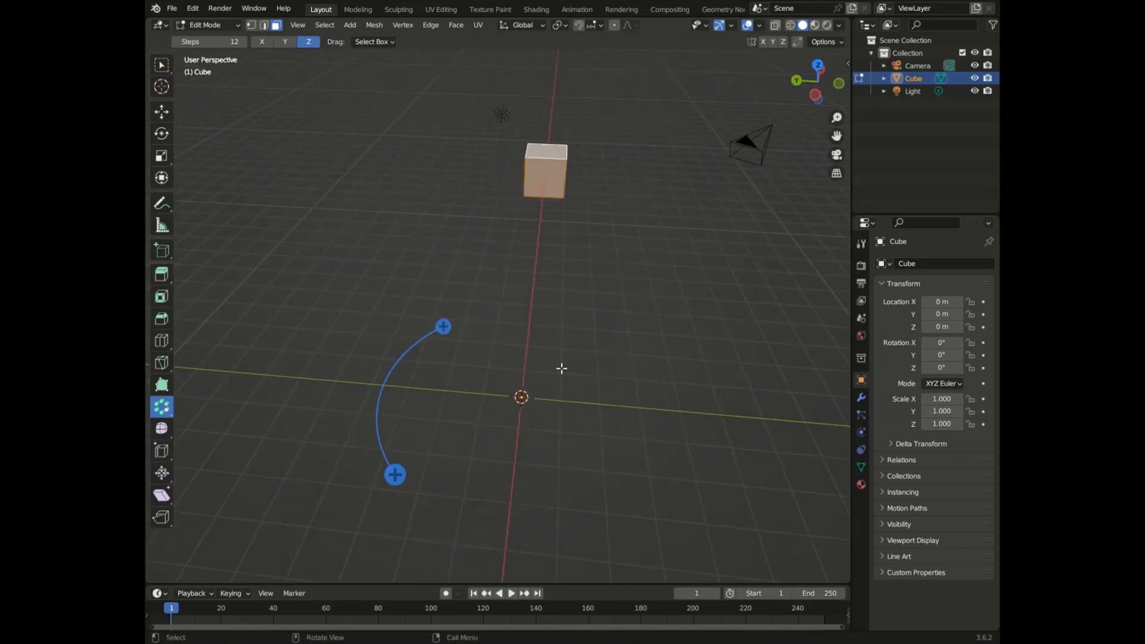
- Switch back to the Spin tool and undo the cube's move along X
{"action": "left_click_drag", "start_coordinate": [168, 413], "coordinate": [199, 416]}
{"action": "left_click", "coordinate": [170, 432]}
{"action": "key", "text": "ctrl+z"}
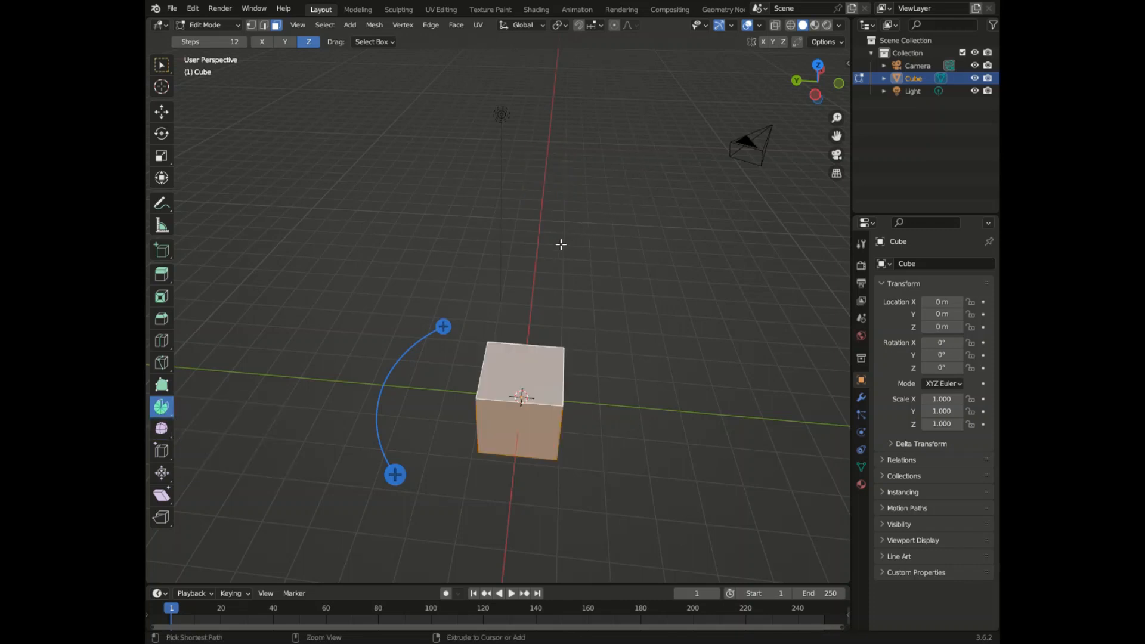
{"action": "key", "text": "ctrl+z"}
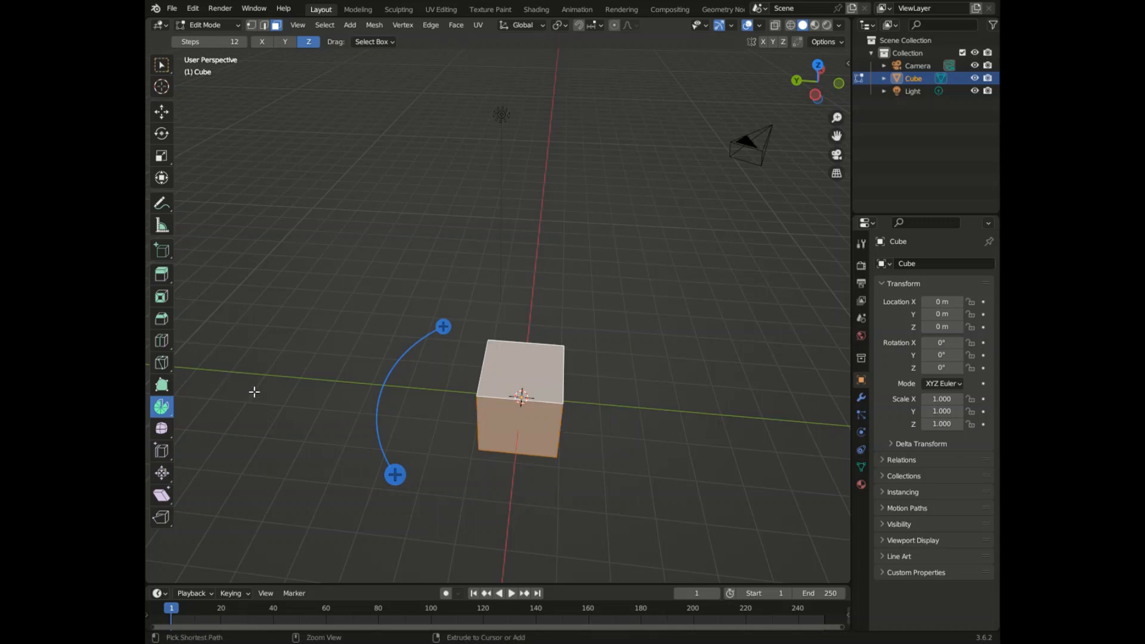
- Enlarge the cube with the Smooth tool, using a negative smoothing of about -1.056
{"action": "left_click", "coordinate": [163, 388]}
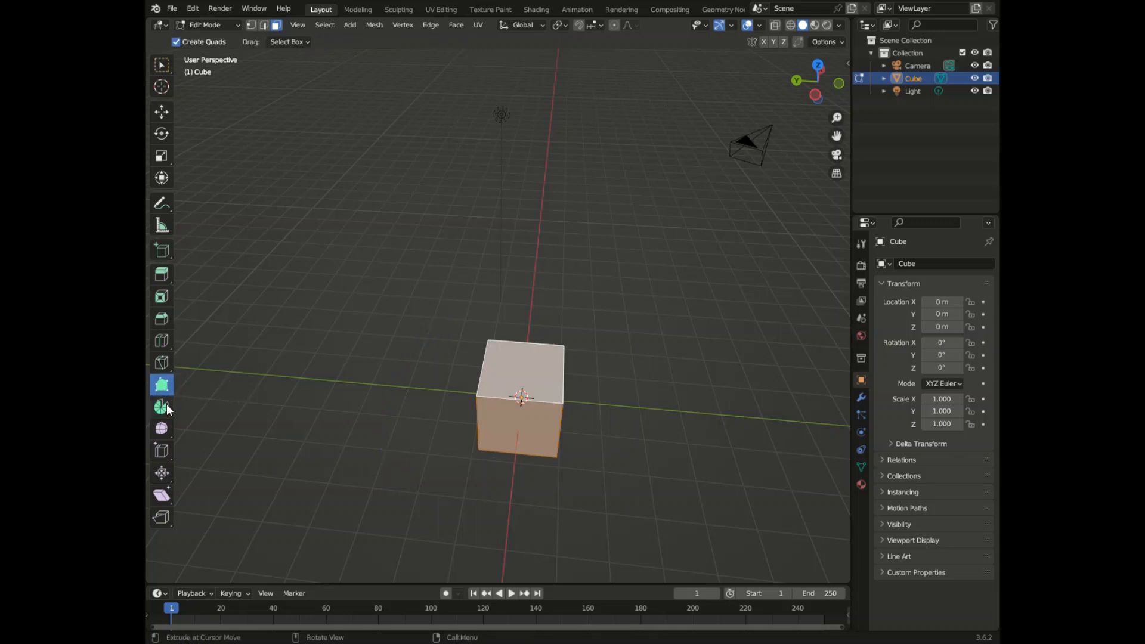
{"action": "left_click", "coordinate": [162, 408]}
{"action": "left_click", "coordinate": [162, 428]}
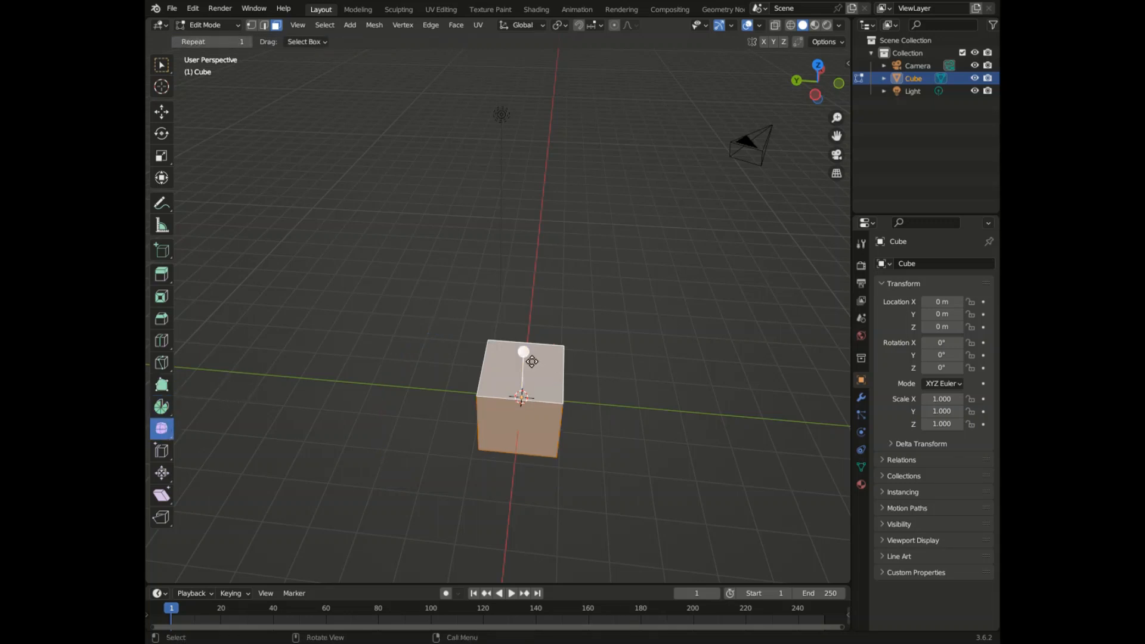
{"action": "left_click_drag", "start_coordinate": [527, 352], "coordinate": [357, 229]}
- Subdivide all of the cube's faces repeatedly into a very dense grid and reselect the whole mesh
{"action": "right_click", "coordinate": [465, 344]}
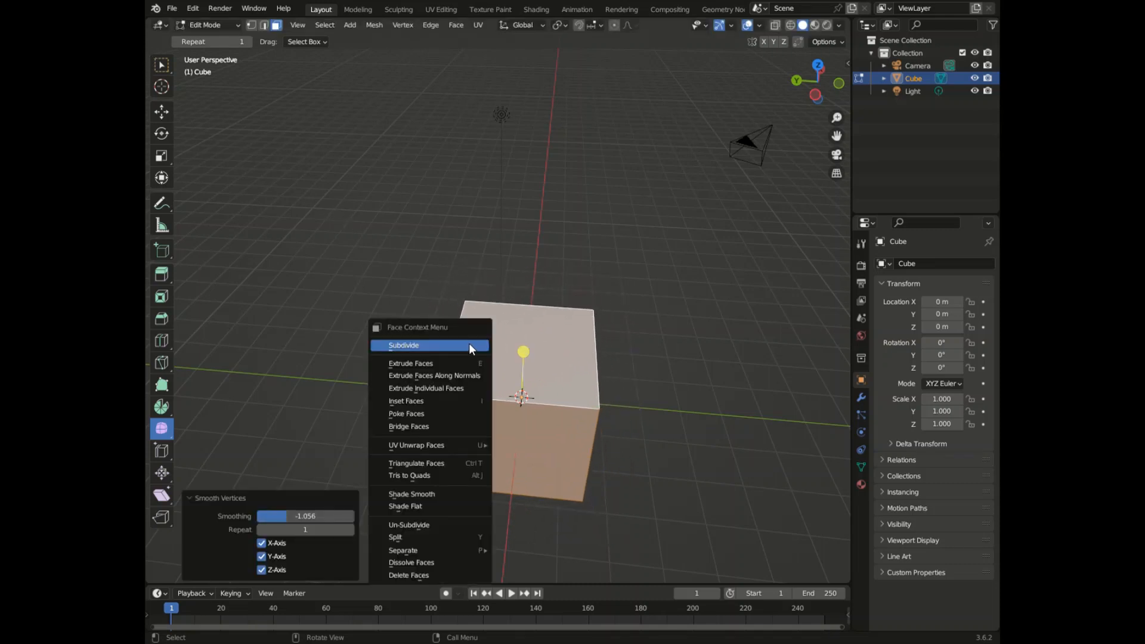
{"action": "left_click", "coordinate": [468, 343]}
{"action": "right_click", "coordinate": [470, 343]}
{"action": "left_click", "coordinate": [471, 343]}
{"action": "right_click", "coordinate": [471, 343]}
{"action": "left_click", "coordinate": [471, 342]}
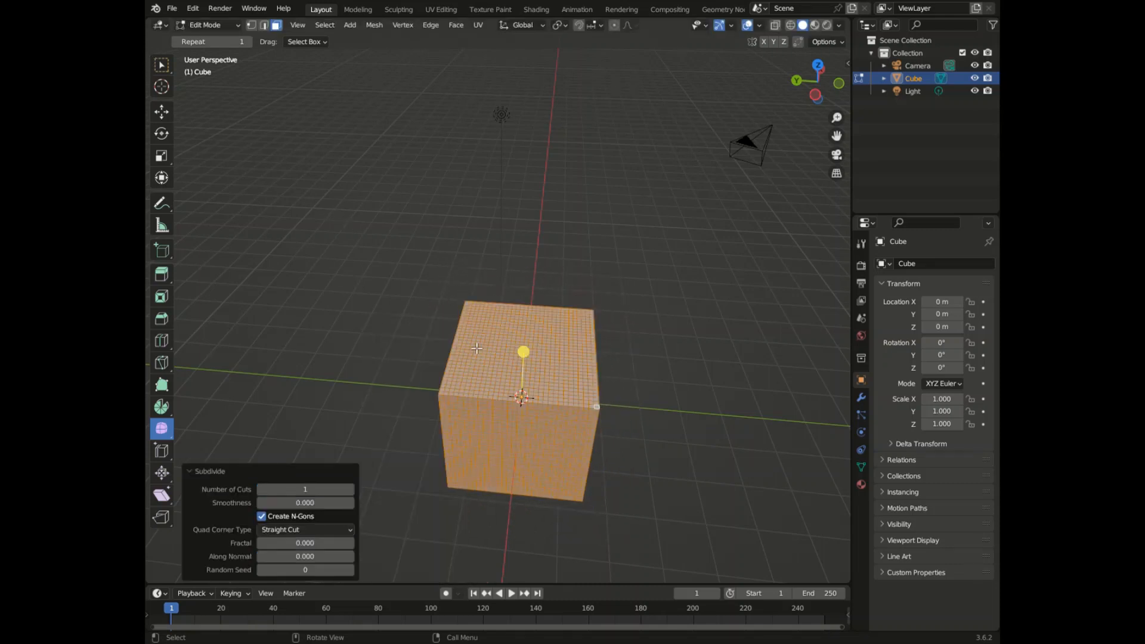
{"action": "right_click", "coordinate": [466, 338]}
{"action": "left_click", "coordinate": [465, 340]}
{"action": "scroll", "coordinate": [521, 333], "scroll_direction": "up", "scroll_amount": 6}
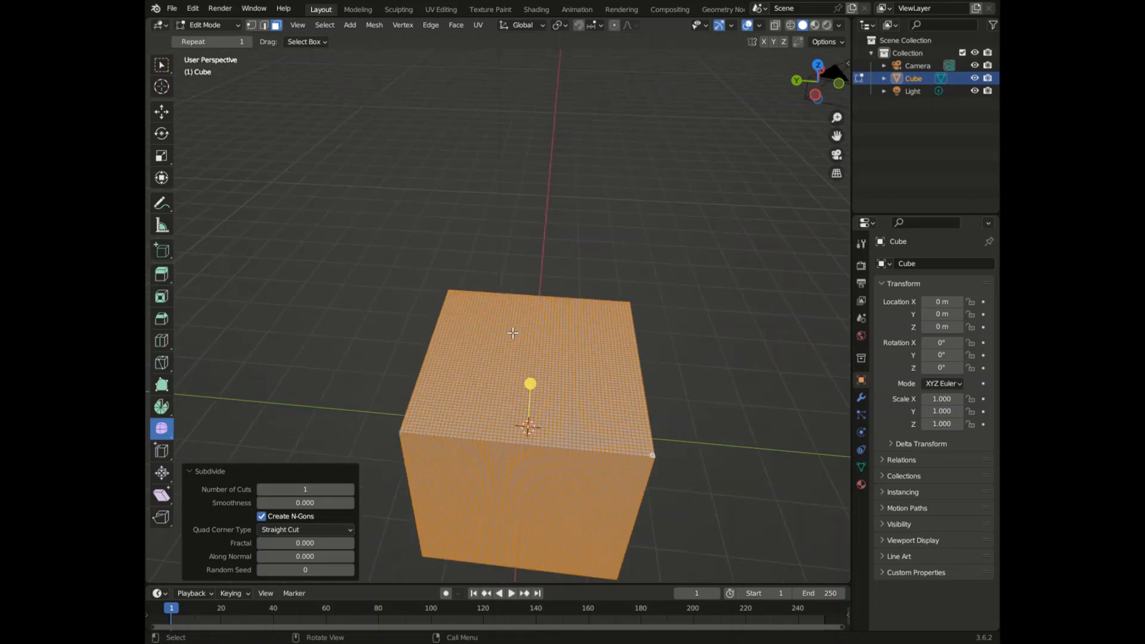
{"action": "right_click", "coordinate": [495, 352]}
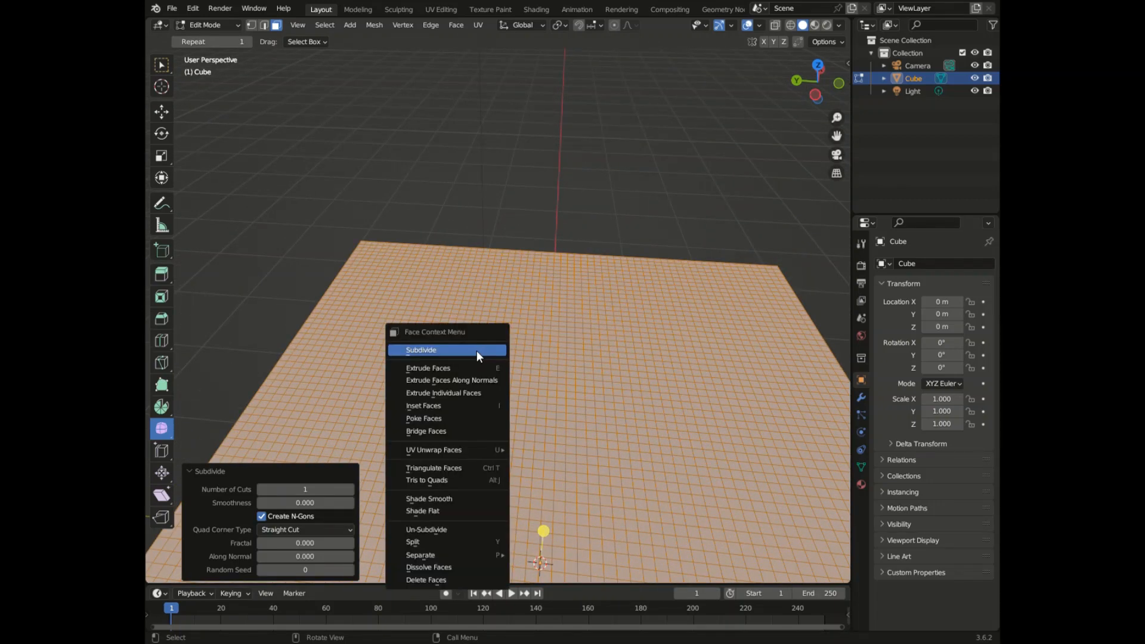
{"action": "left_click", "coordinate": [474, 345]}
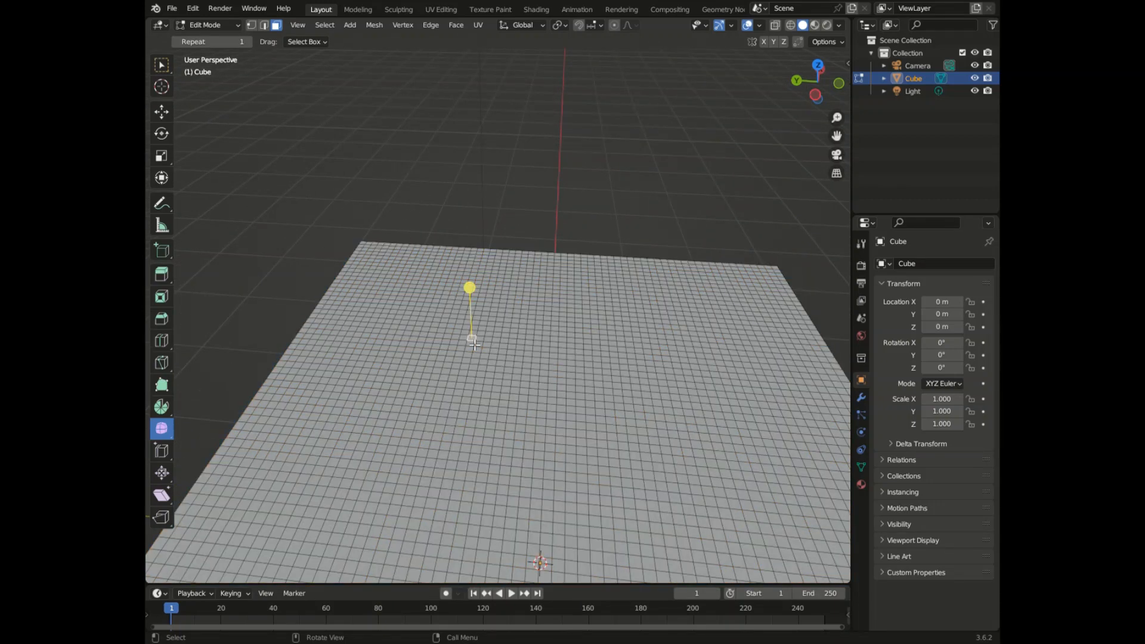
{"action": "key", "text": "a"}
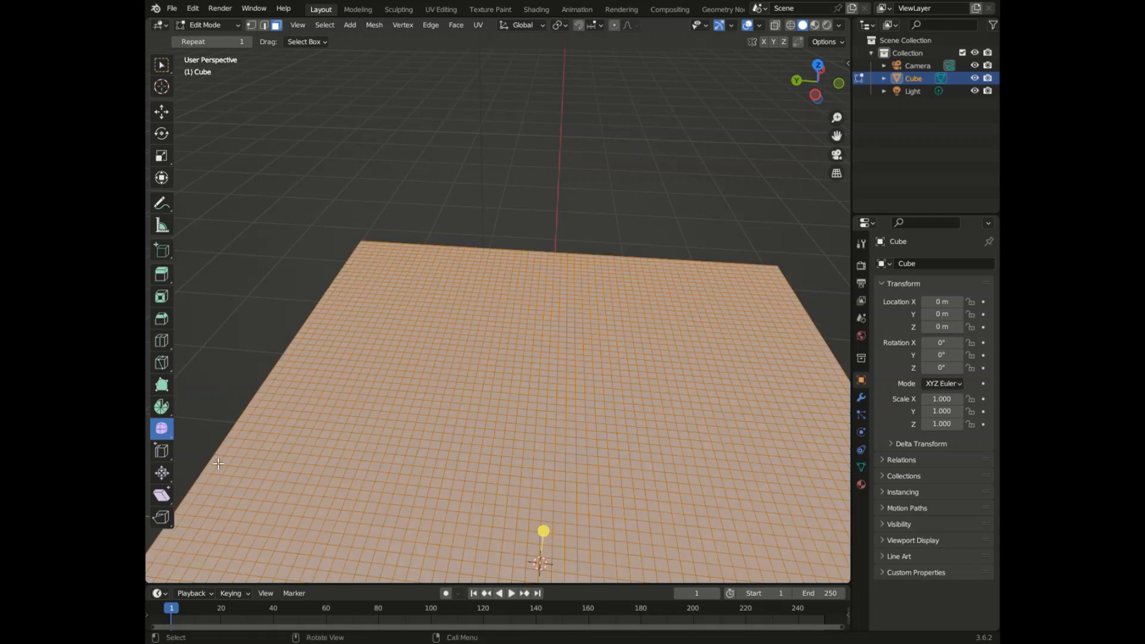
- Roughen the whole subdivided cube with the Randomize tool by about -0.0757 m
{"action": "scroll", "coordinate": [215, 447], "scroll_direction": "down", "scroll_amount": 5}
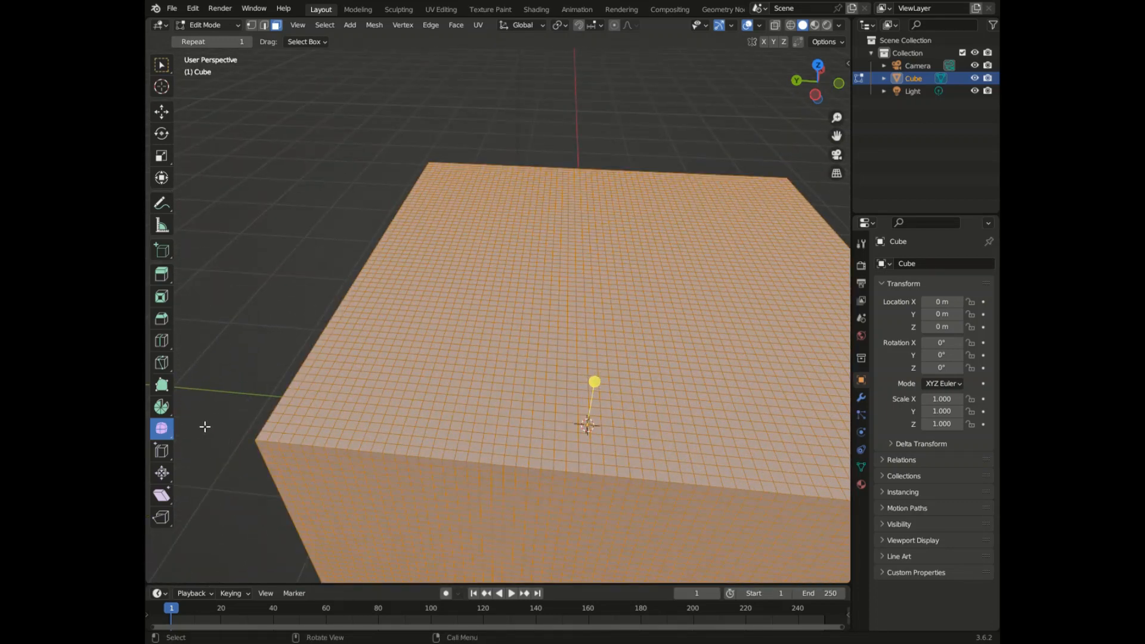
{"action": "left_click_drag", "start_coordinate": [156, 435], "coordinate": [206, 457]}
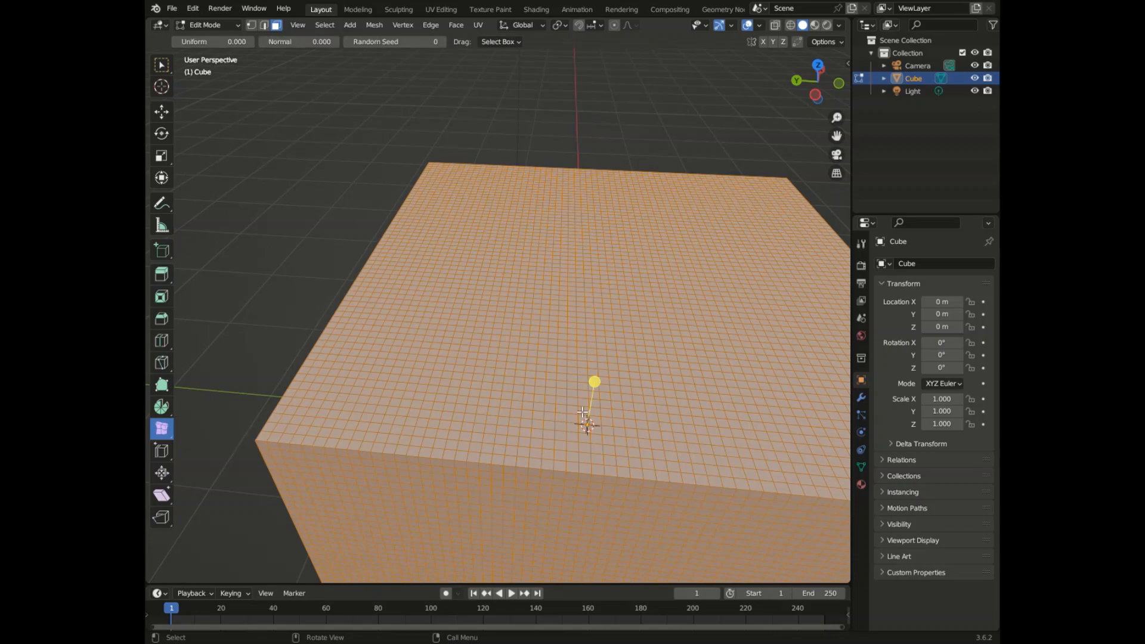
{"action": "mouse_move", "coordinate": [605, 389]}
{"action": "left_mouse_down"}
{"action": "mouse_move", "coordinate": [619, 383]}
{"action": "mouse_move", "coordinate": [595, 396]}
{"action": "mouse_move", "coordinate": [608, 395]}
{"action": "mouse_move", "coordinate": [599, 388]}
{"action": "left_mouse_up"}
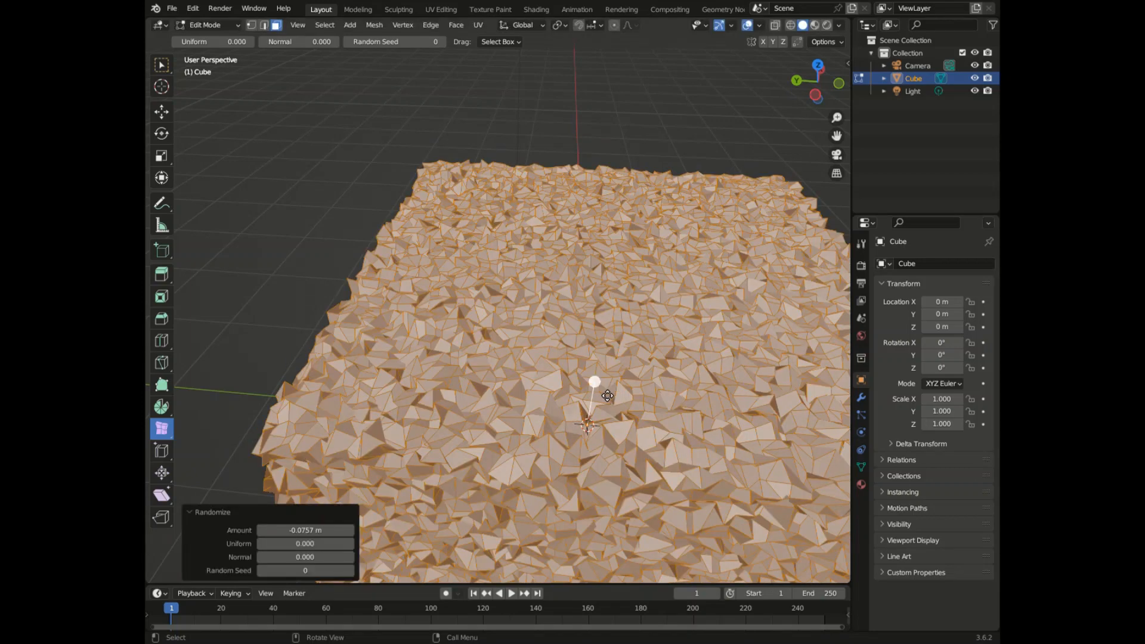
{"action": "scroll", "coordinate": [592, 383], "scroll_direction": "down", "scroll_amount": 4}
{"action": "middle_click_drag", "start_coordinate": [601, 368], "coordinate": [703, 376]}
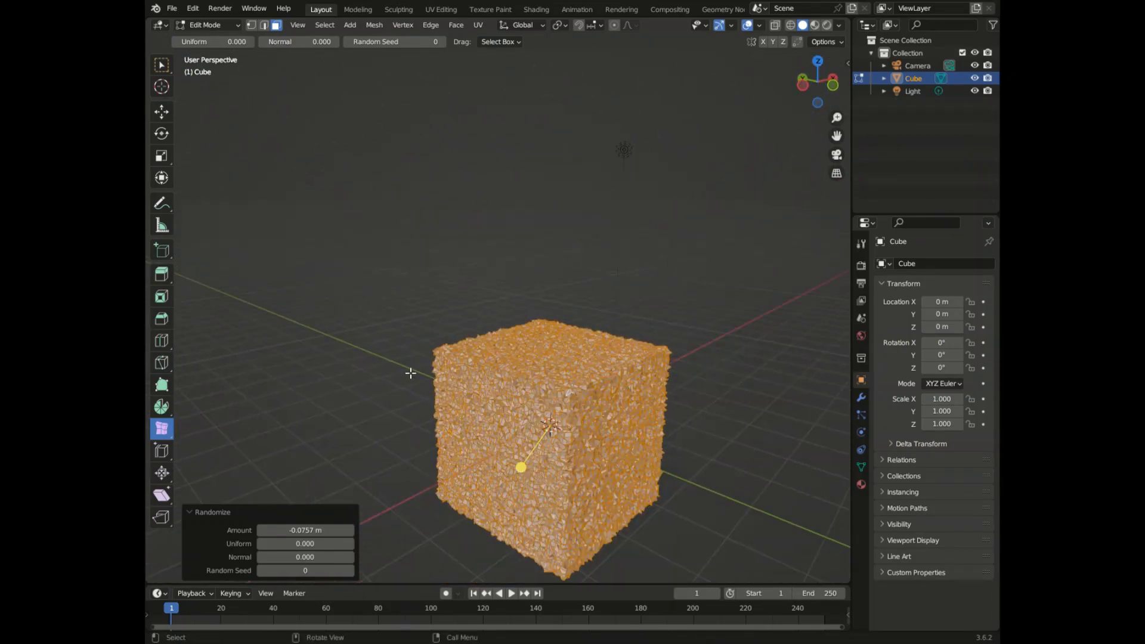
{"action": "scroll", "coordinate": [528, 429], "scroll_direction": "up", "scroll_amount": 2}
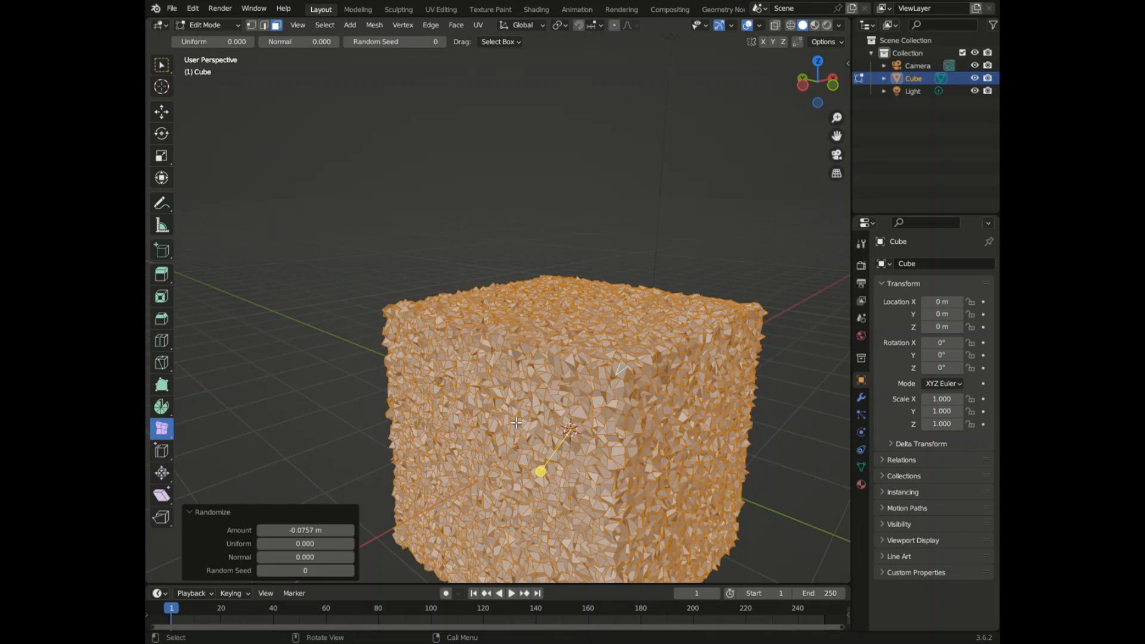
- Smooth the roughened surface of the cube with the Smooth tool by about 0.817
{"action": "left_click_drag", "start_coordinate": [166, 429], "coordinate": [197, 434]}
{"action": "left_click_drag", "start_coordinate": [544, 483], "coordinate": [688, 437]}
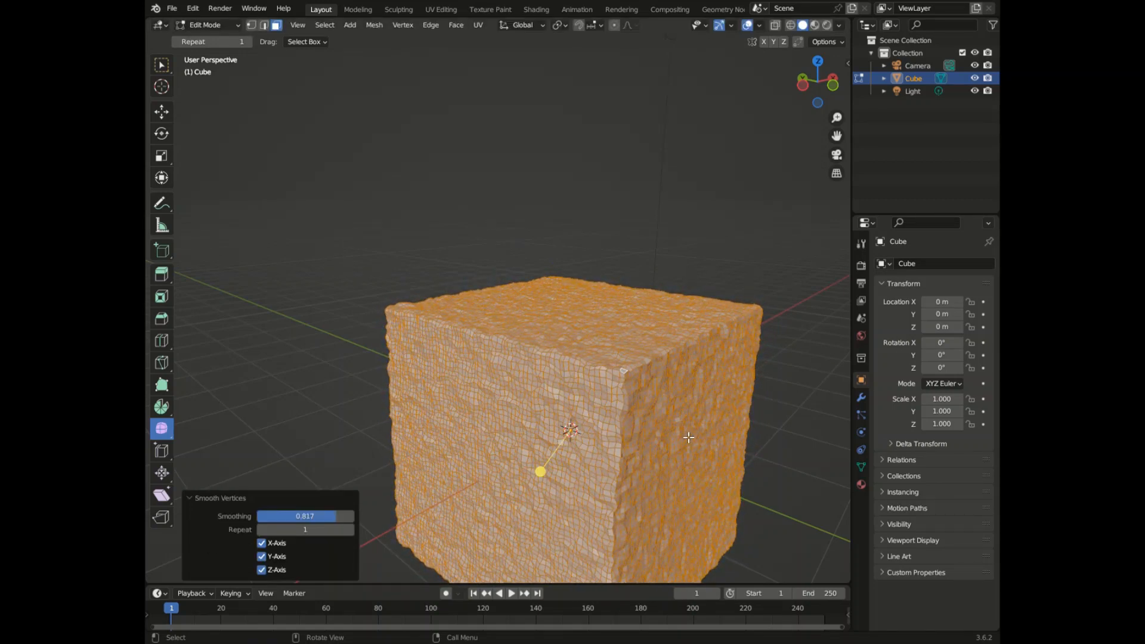
{"action": "mouse_move", "coordinate": [817, 82]}
{"action": "left_mouse_down"}
{"action": "mouse_move", "coordinate": [810, 117]}
{"action": "mouse_move", "coordinate": [844, 39]}
{"action": "mouse_move", "coordinate": [802, 30]}
{"action": "mouse_move", "coordinate": [799, 56]}
{"action": "mouse_move", "coordinate": [817, 95]}
{"action": "left_mouse_up"}
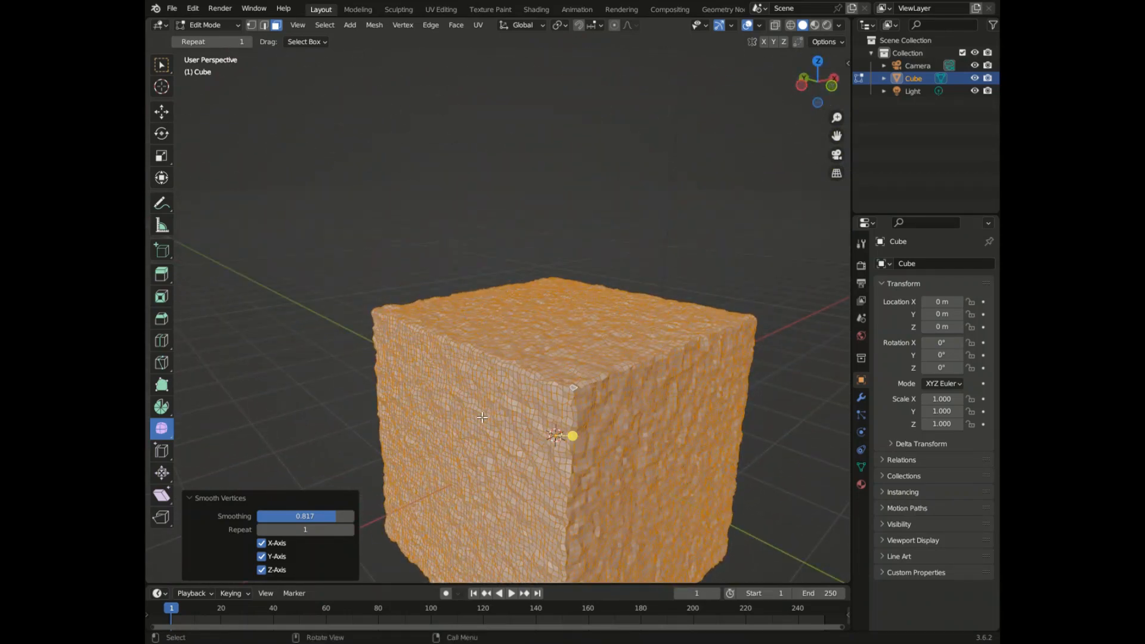
- Undo the surface smoothing, the randomizing and the subdivisions to get back the plain cube
{"action": "key", "text": "ctrl+z"}
{"action": "key", "text": "ctrl+z"}
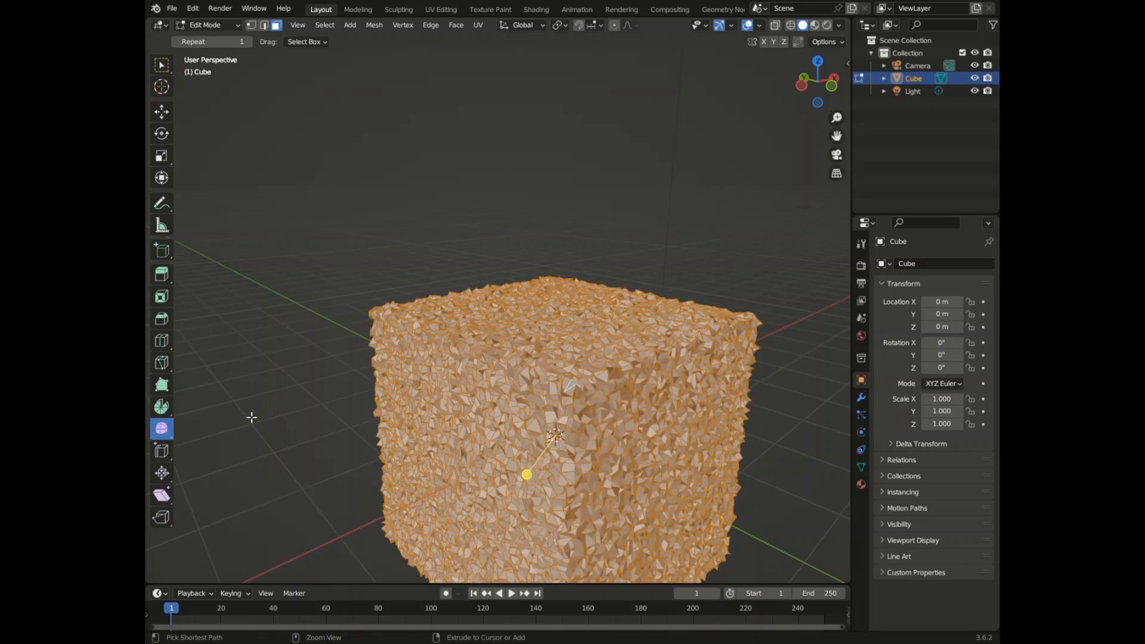
{"action": "key", "text": "ctrl+z"}
{"action": "key", "text": "ctrl+z"}
{"action": "key", "text": "ctrl+z"}
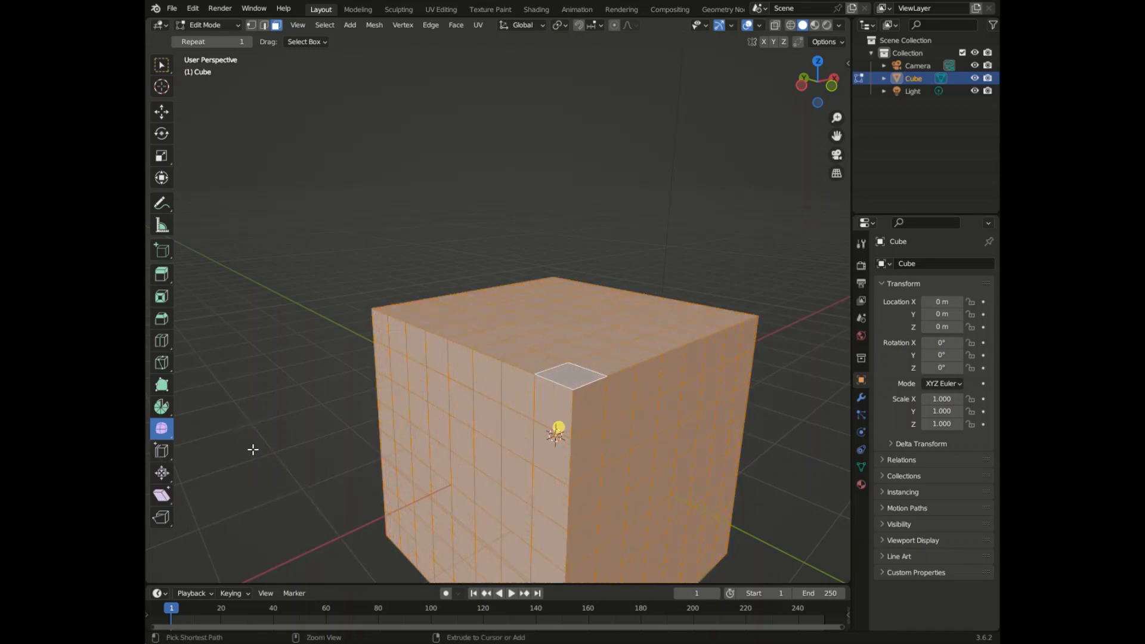
- Select the cube's top face, try sliding it with Edge Slide to a factor of 1.000, and undo it
{"action": "left_click", "coordinate": [164, 455]}
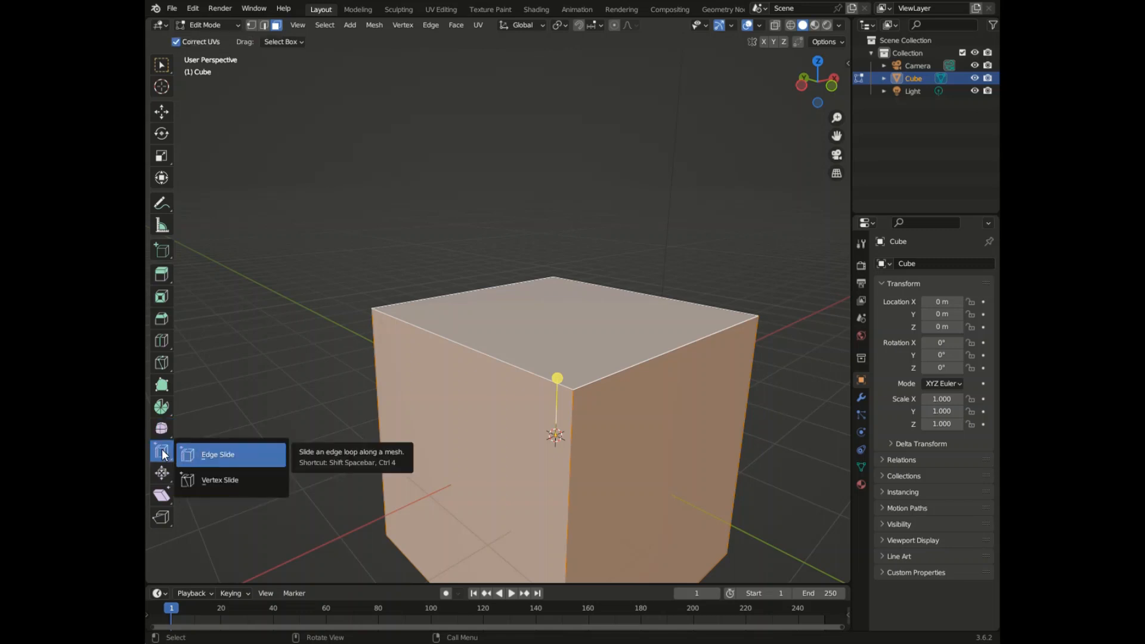
{"action": "left_click", "coordinate": [588, 316]}
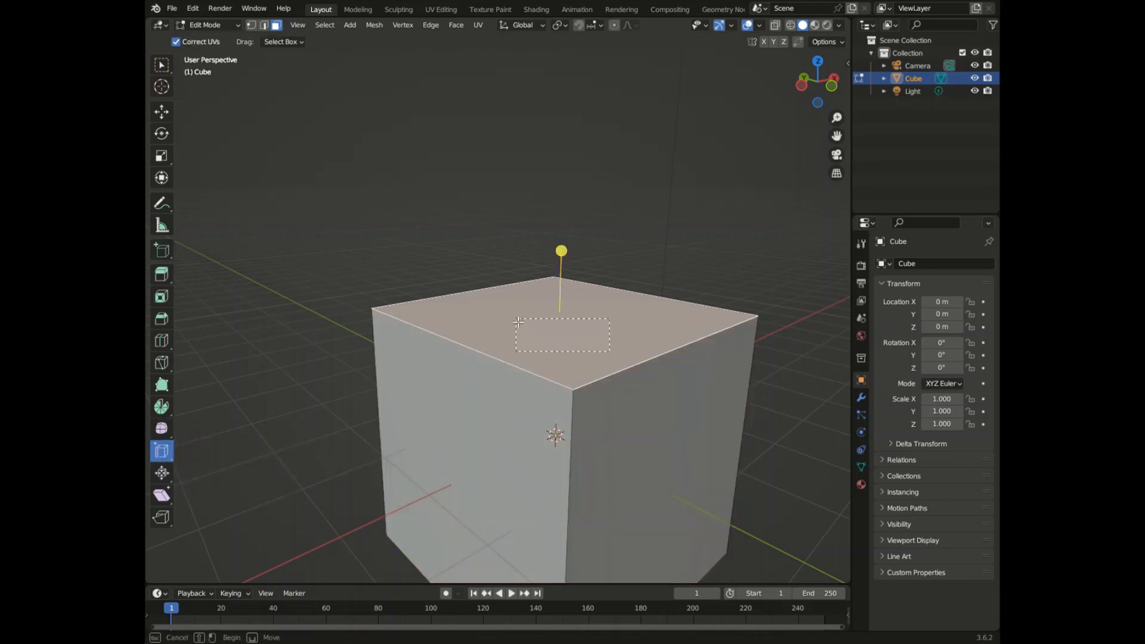
{"action": "left_click_drag", "start_coordinate": [610, 352], "coordinate": [539, 334]}
{"action": "left_click_drag", "start_coordinate": [561, 251], "coordinate": [487, 552]}
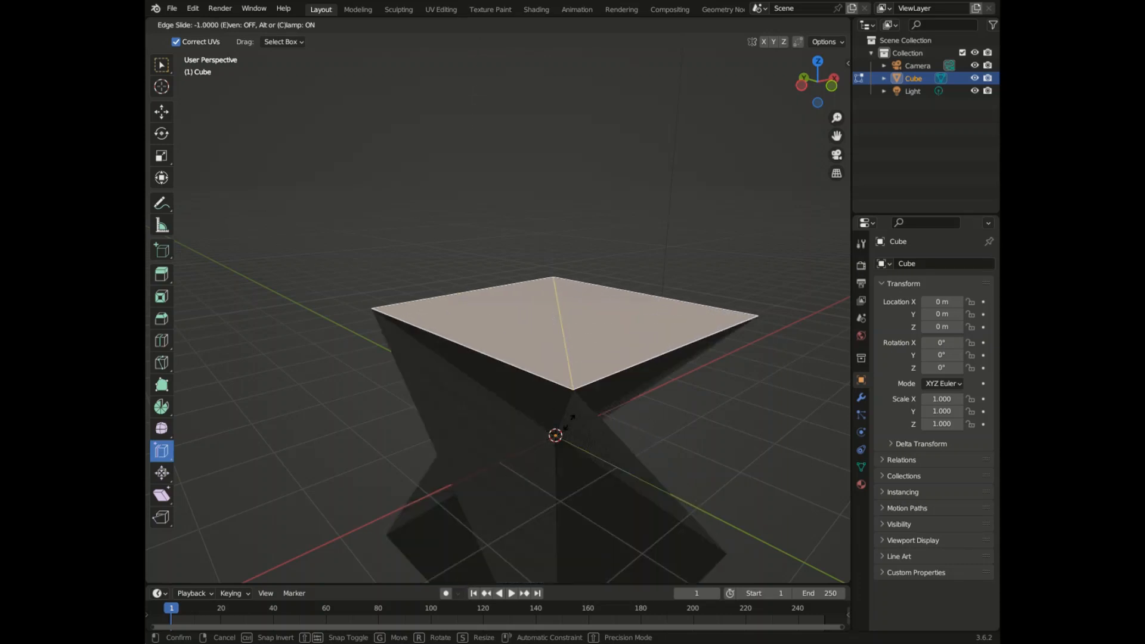
{"action": "left_click_drag", "start_coordinate": [568, 422], "coordinate": [641, 132]}
{"action": "scroll", "coordinate": [578, 368], "scroll_direction": "down", "scroll_amount": 5}
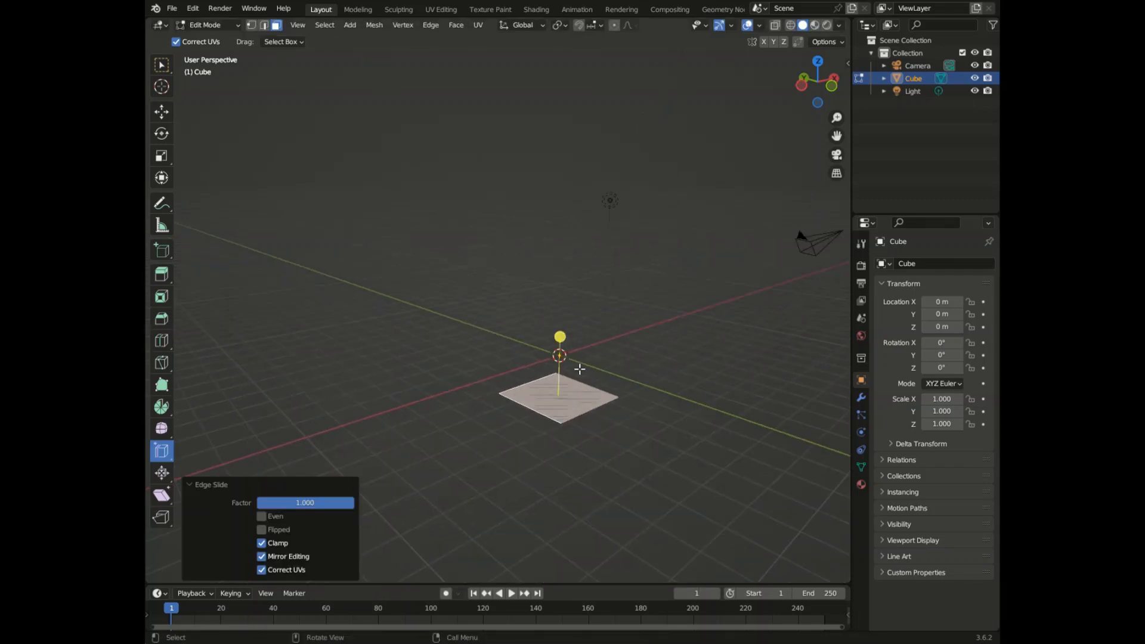
{"action": "scroll", "coordinate": [553, 391], "scroll_direction": "up", "scroll_amount": 3}
{"action": "key", "text": "ctrl+z"}
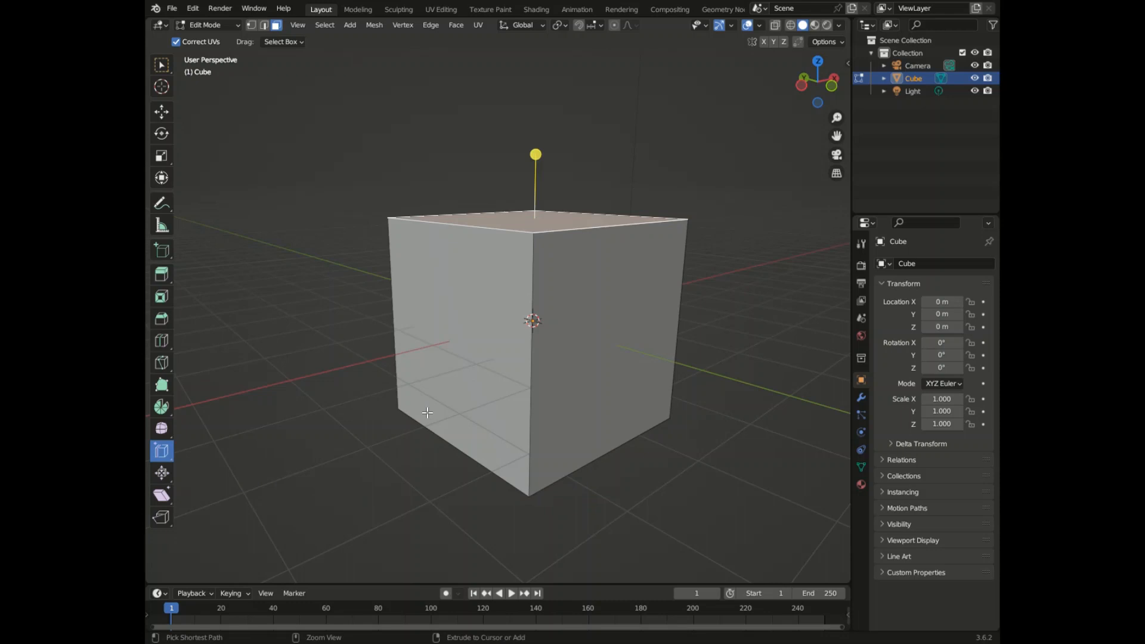
- Switch to the Vertex Slide tool, try sliding the top face's vertices, and undo it
{"action": "left_click", "coordinate": [163, 455]}
{"action": "left_click", "coordinate": [244, 482]}
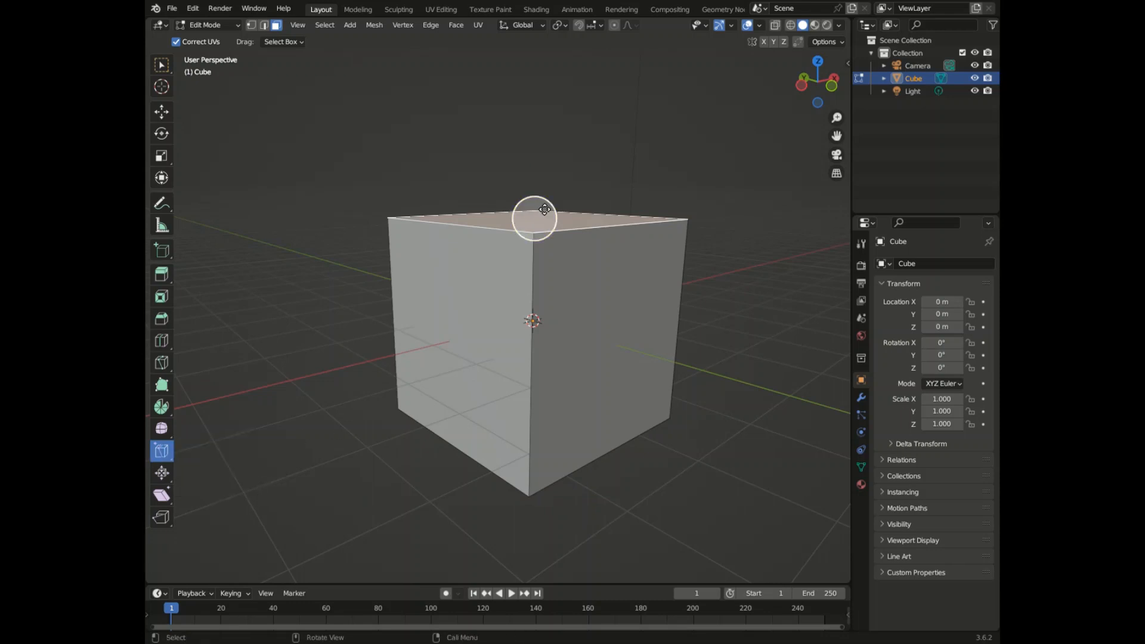
{"action": "left_click_drag", "start_coordinate": [544, 209], "coordinate": [470, 245]}
{"action": "mouse_move", "coordinate": [816, 76]}
{"action": "left_mouse_down"}
{"action": "mouse_move", "coordinate": [685, 87]}
{"action": "mouse_move", "coordinate": [751, 57]}
{"action": "mouse_move", "coordinate": [815, 80]}
{"action": "left_mouse_up"}
{"action": "key", "text": "ctrl+z"}
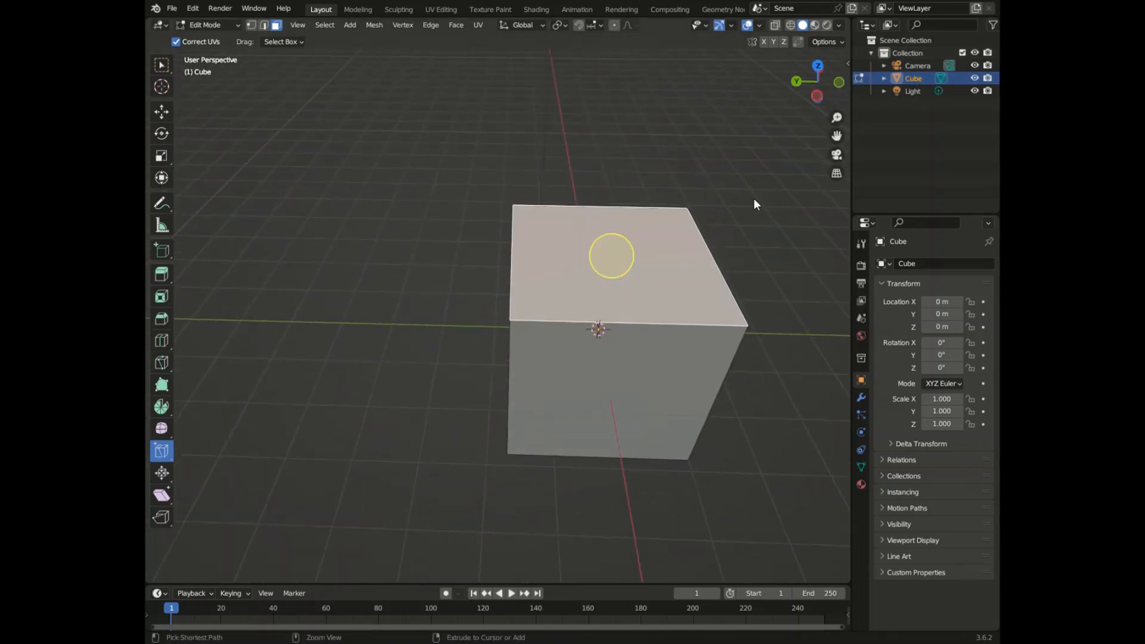
- Starting from the top view, try Vertex Slide on the top face by a factor of about 0.693, and undo it
{"action": "left_click", "coordinate": [817, 64]}
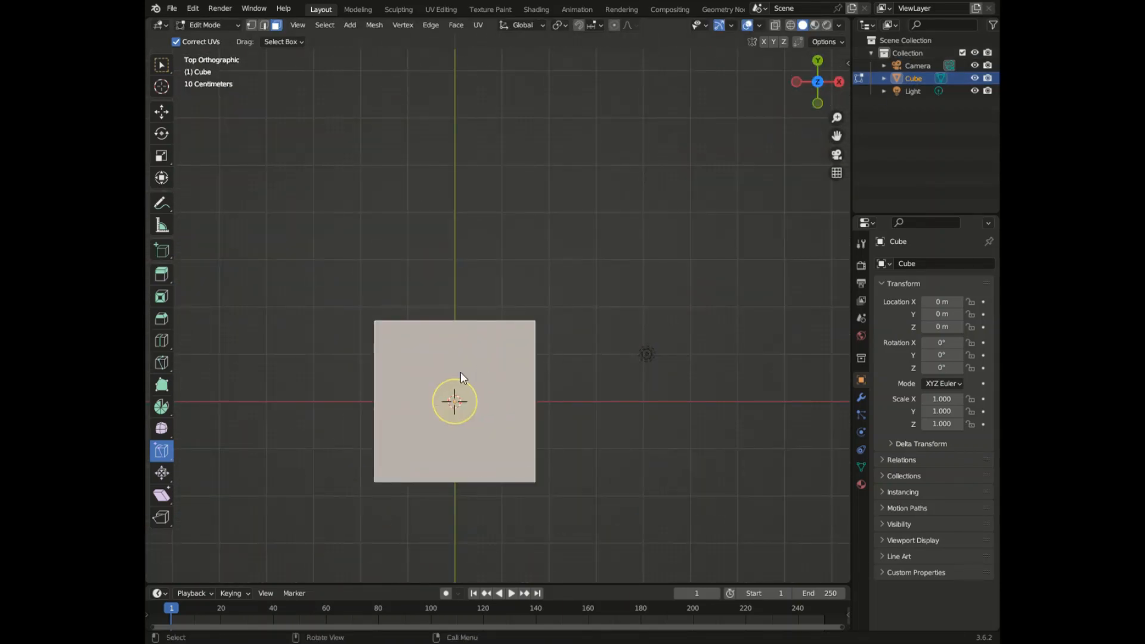
{"action": "left_click_drag", "start_coordinate": [464, 415], "coordinate": [488, 333]}
{"action": "left_click_drag", "start_coordinate": [818, 82], "coordinate": [813, 85]}
{"action": "key", "text": "ctrl+z"}
{"action": "left_click_drag", "start_coordinate": [401, 212], "coordinate": [215, 344]}
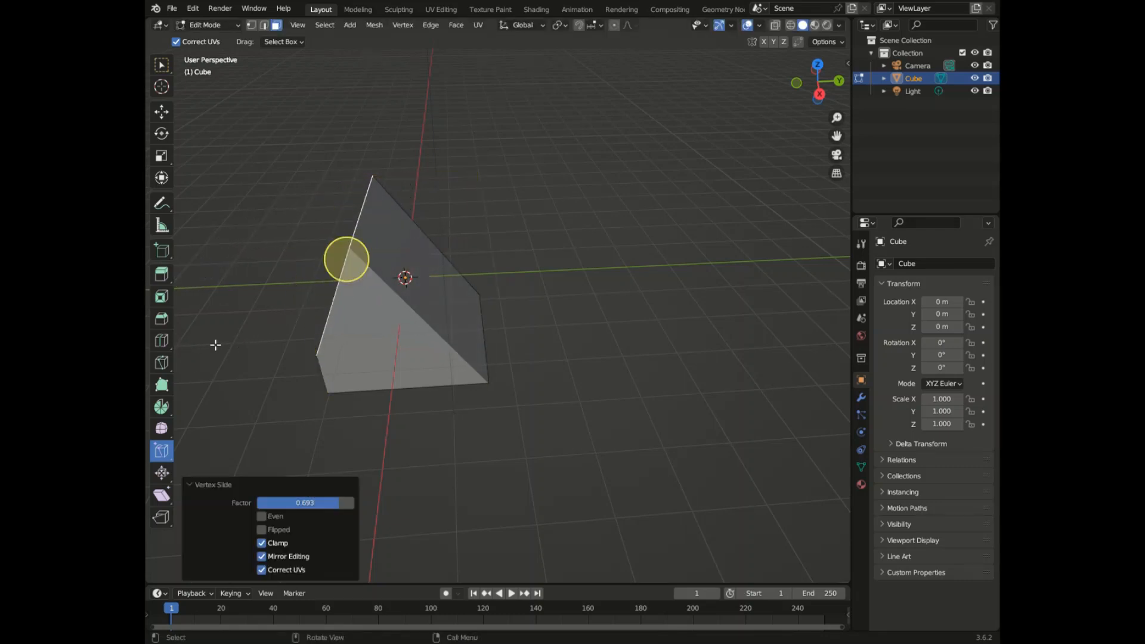
{"action": "left_click_drag", "start_coordinate": [802, 83], "coordinate": [743, 88]}
{"action": "key", "text": "ctrl+z"}
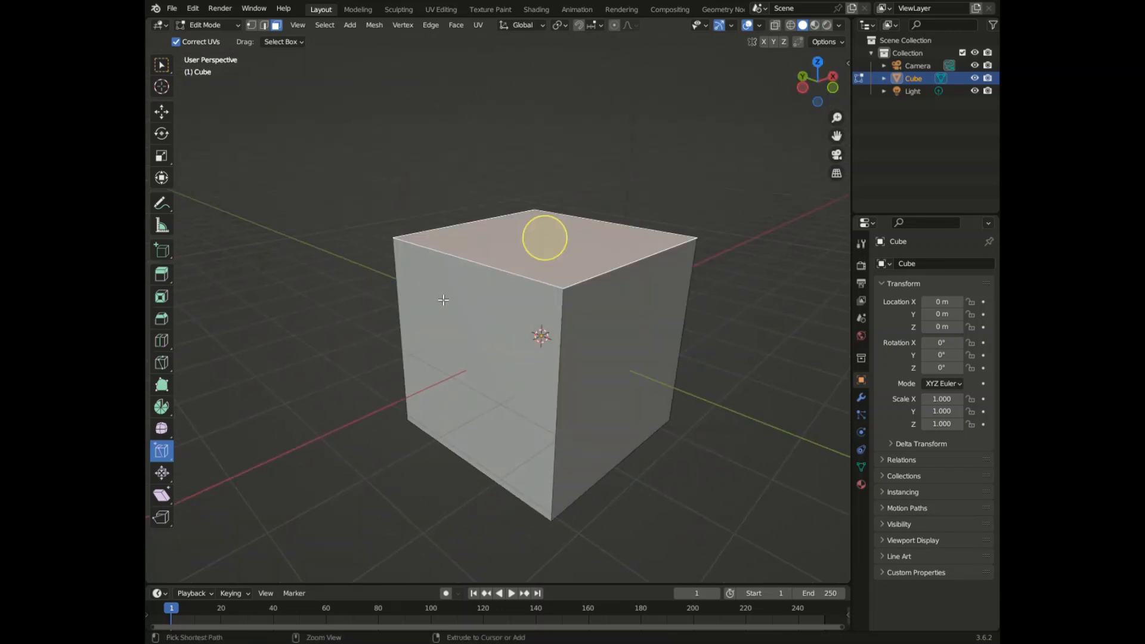
- Select the whole cube, try the Shrink/Fatten tool on it, and undo it
{"action": "key", "text": "a"}
{"action": "left_click", "coordinate": [160, 478]}
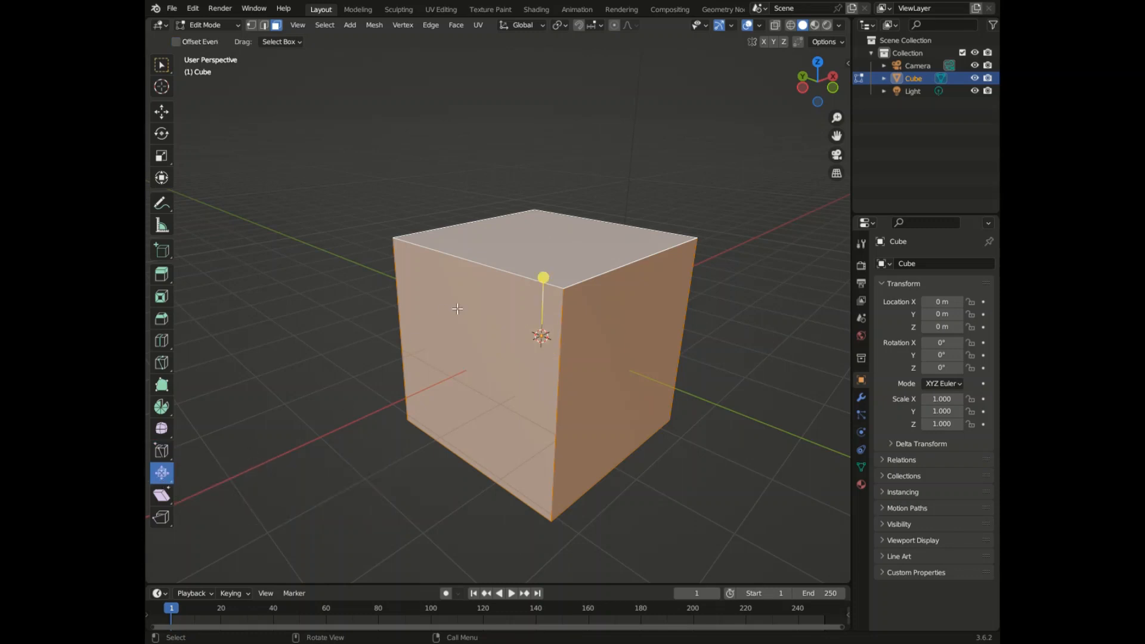
{"action": "mouse_move", "coordinate": [550, 281]}
{"action": "left_mouse_down"}
{"action": "mouse_move", "coordinate": [542, 235]}
{"action": "mouse_move", "coordinate": [552, 179]}
{"action": "mouse_move", "coordinate": [542, 322]}
{"action": "mouse_move", "coordinate": [557, 262]}
{"action": "left_mouse_up"}
{"action": "key", "text": "ctrl+z"}
- Try the Push/Pull tool on the whole cube with a distance of about -0.664, and undo it
{"action": "left_click_drag", "start_coordinate": [162, 475], "coordinate": [210, 501]}
{"action": "left_click_drag", "start_coordinate": [544, 277], "coordinate": [517, 318]}
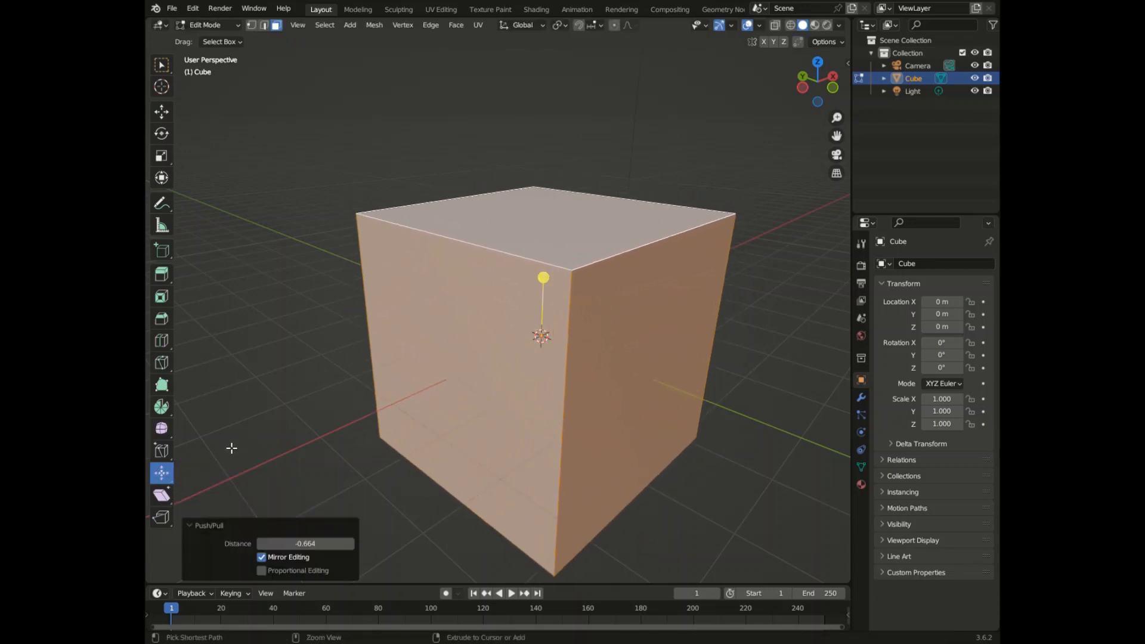
{"action": "key", "text": "ctrl+z"}
- Try slanting the cube with the Shear tool's handles above its center, and undo both shears
{"action": "left_click", "coordinate": [160, 496]}
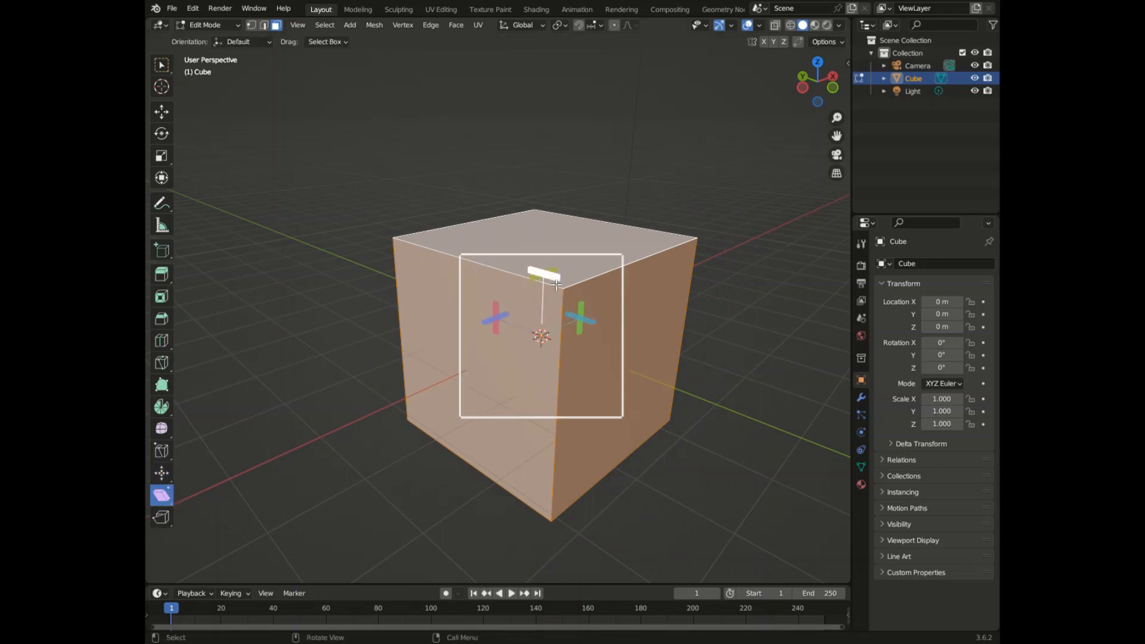
{"action": "left_click_drag", "start_coordinate": [557, 285], "coordinate": [210, 271]}
{"action": "left_click_drag", "start_coordinate": [542, 287], "coordinate": [358, 109]}
{"action": "key", "text": "ctrl+z"}
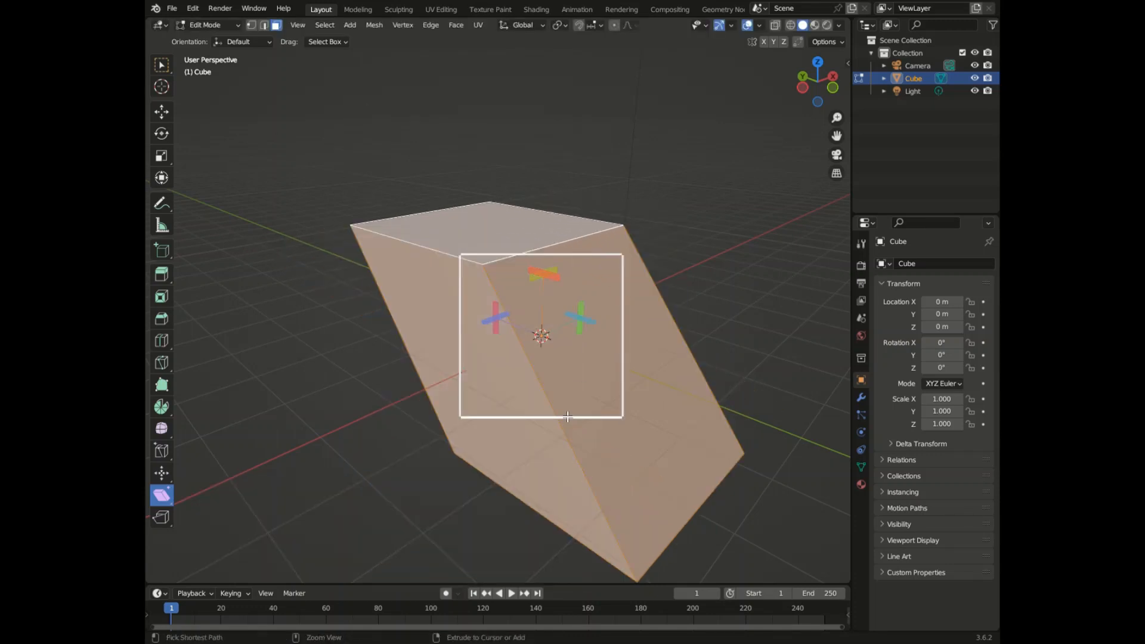
{"action": "key", "text": "ctrl+z"}
- Try shearing the cube with the pair of red and blue handles beside its center, and undo those shears
{"action": "left_click_drag", "start_coordinate": [495, 316], "coordinate": [537, 517]}
{"action": "mouse_move", "coordinate": [495, 327]}
{"action": "left_mouse_down"}
{"action": "mouse_move", "coordinate": [455, 402]}
{"action": "mouse_move", "coordinate": [416, 401]}
{"action": "mouse_move", "coordinate": [493, 322]}
{"action": "left_mouse_up"}
{"action": "key", "text": "ctrl+z"}
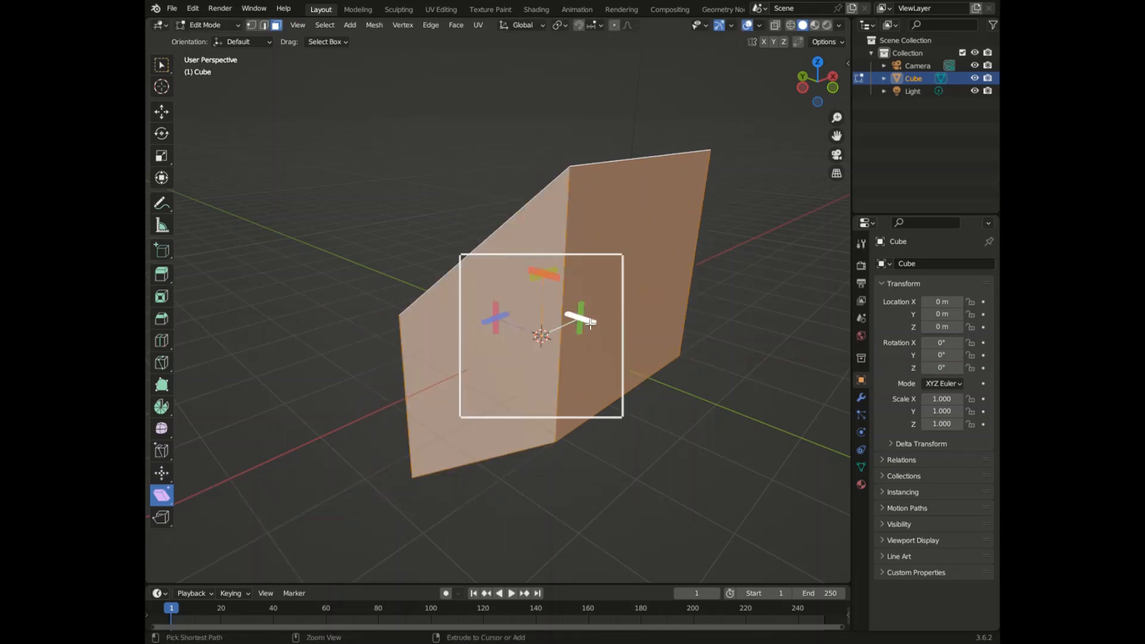
{"action": "key", "text": "ctrl+z"}
- Try further shears, including an offset of about -0.226 on axis Y with orthogonal axis X, and undo them
{"action": "mouse_move", "coordinate": [582, 314]}
{"action": "left_mouse_down"}
{"action": "mouse_move", "coordinate": [567, 159]}
{"action": "mouse_move", "coordinate": [583, 310]}
{"action": "mouse_move", "coordinate": [463, 252]}
{"action": "mouse_move", "coordinate": [588, 320]}
{"action": "left_mouse_up"}
{"action": "key", "text": "ctrl+z"}
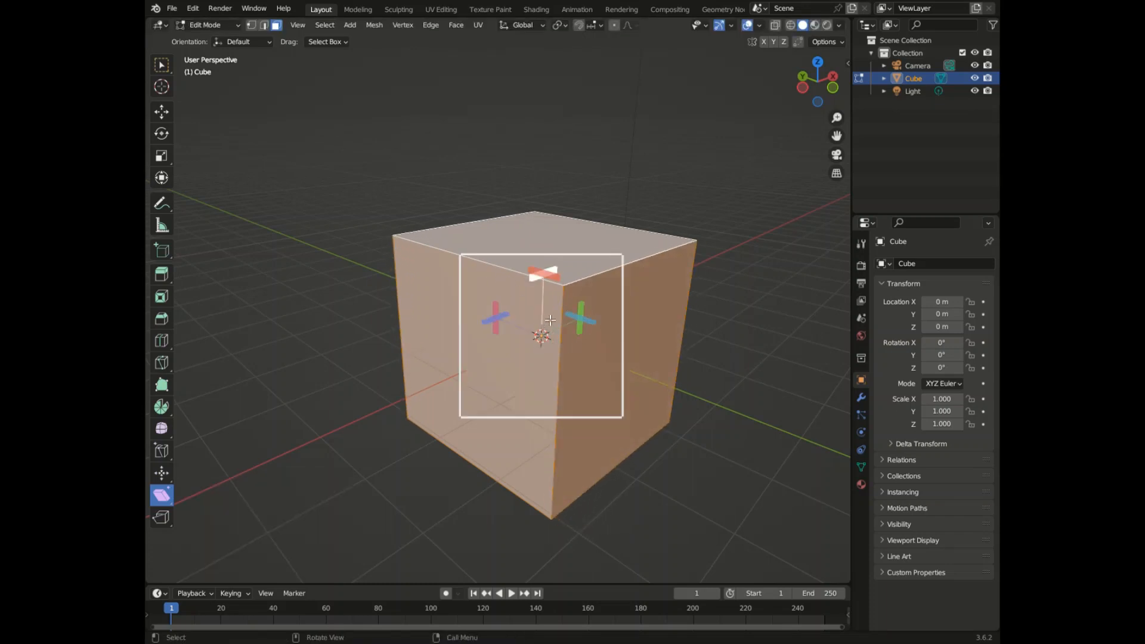
{"action": "mouse_move", "coordinate": [549, 320]}
{"action": "left_mouse_down"}
{"action": "mouse_move", "coordinate": [540, 220]}
{"action": "mouse_move", "coordinate": [787, 138]}
{"action": "mouse_move", "coordinate": [816, 90]}
{"action": "mouse_move", "coordinate": [552, 318]}
{"action": "left_mouse_up"}
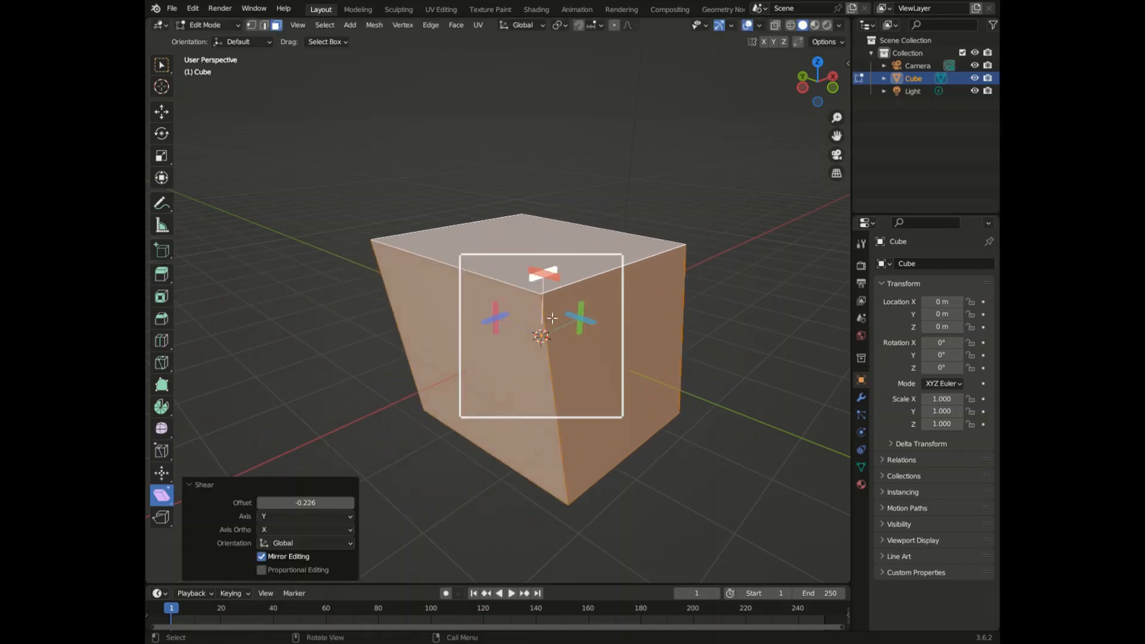
{"action": "key", "text": "ctrl+z"}
- Try ripping the cube's top face with the Rip Region tool in face select mode
{"action": "left_click", "coordinate": [160, 518]}
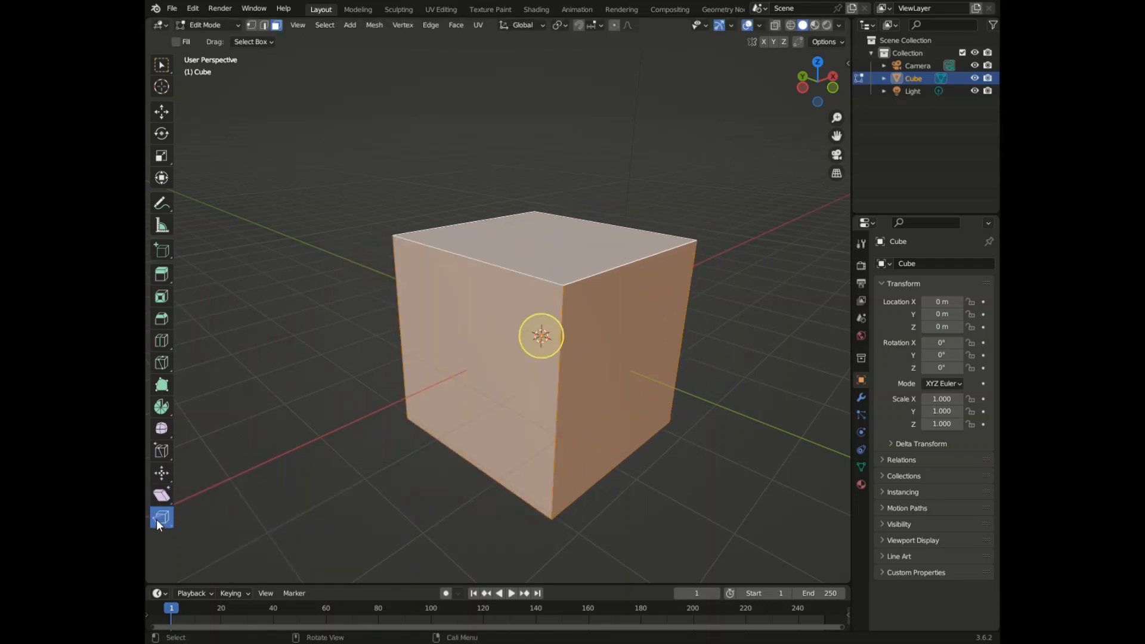
{"action": "left_click", "coordinate": [544, 237]}
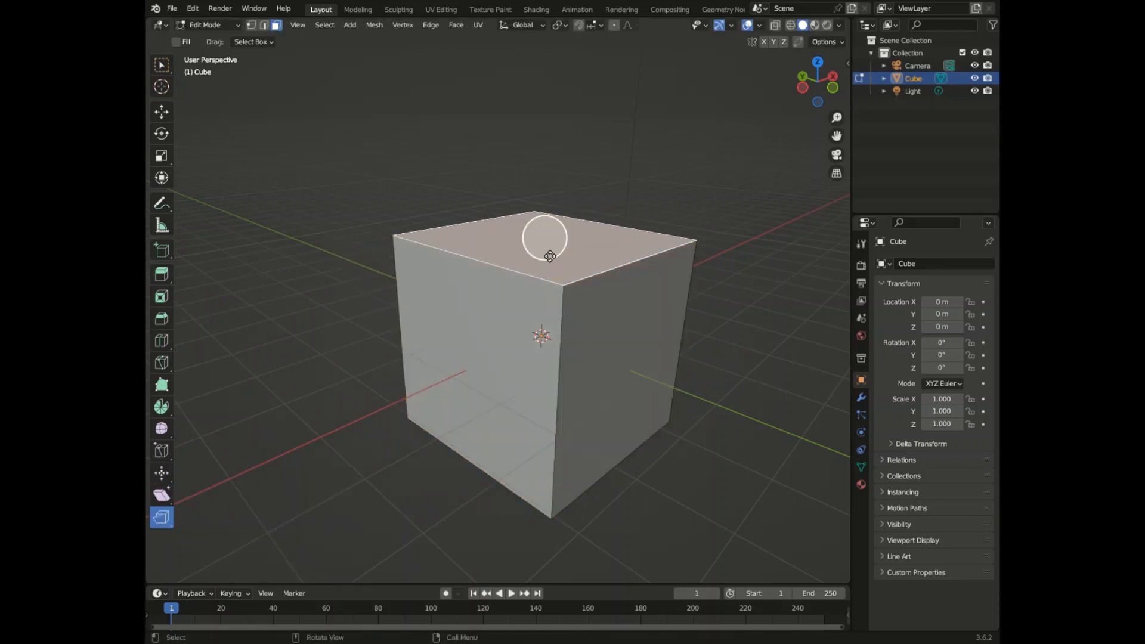
{"action": "left_click", "coordinate": [550, 255]}
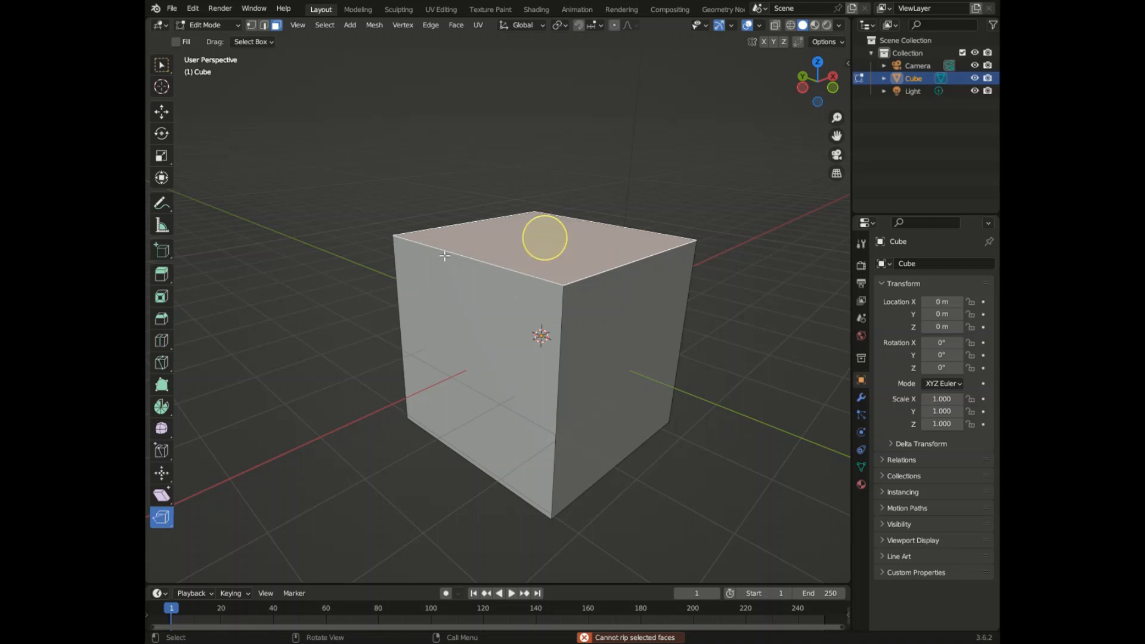
- Try ripping the cube's upper front edge about 2.377 m upward along global Z to open the top like a lid, and undo it
{"action": "left_click", "coordinate": [265, 25]}
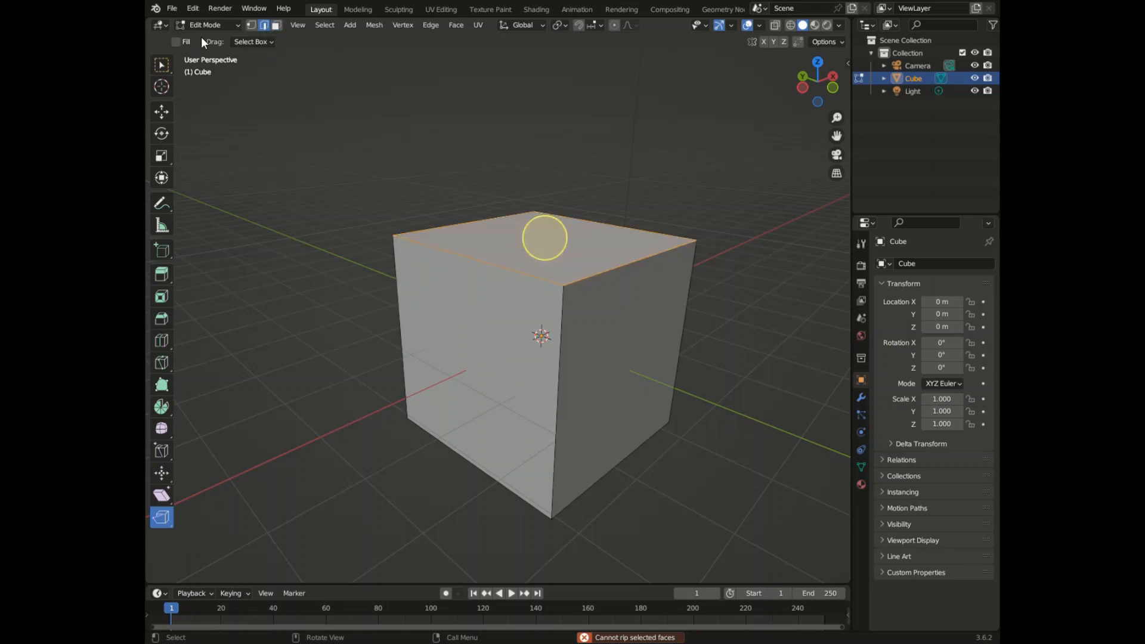
{"action": "left_click", "coordinate": [463, 256]}
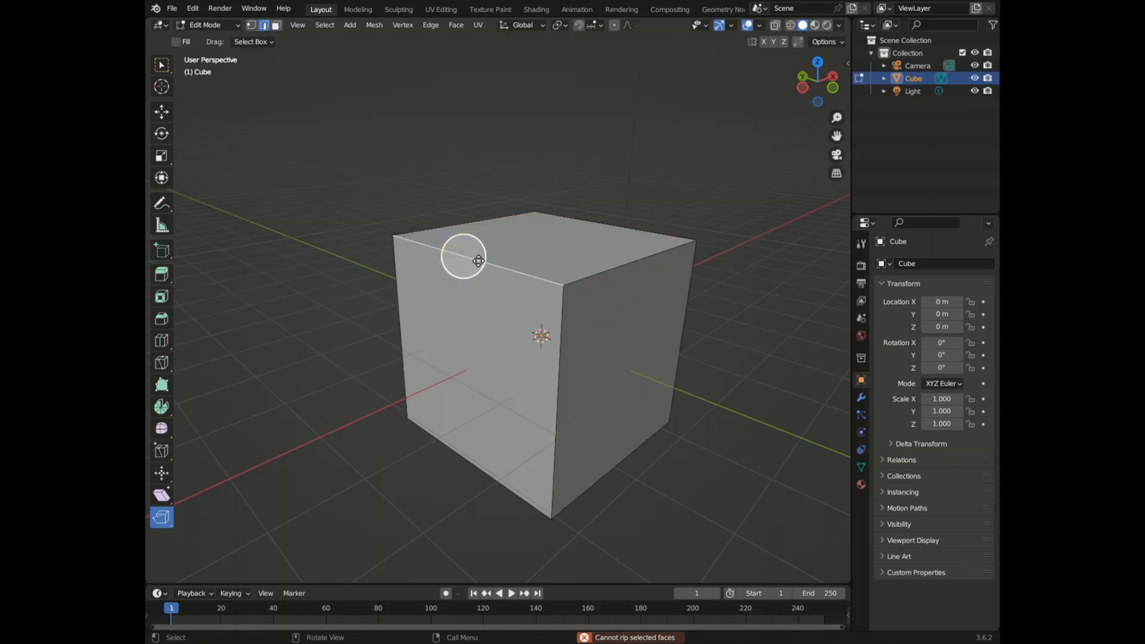
{"action": "key", "text": "g"}
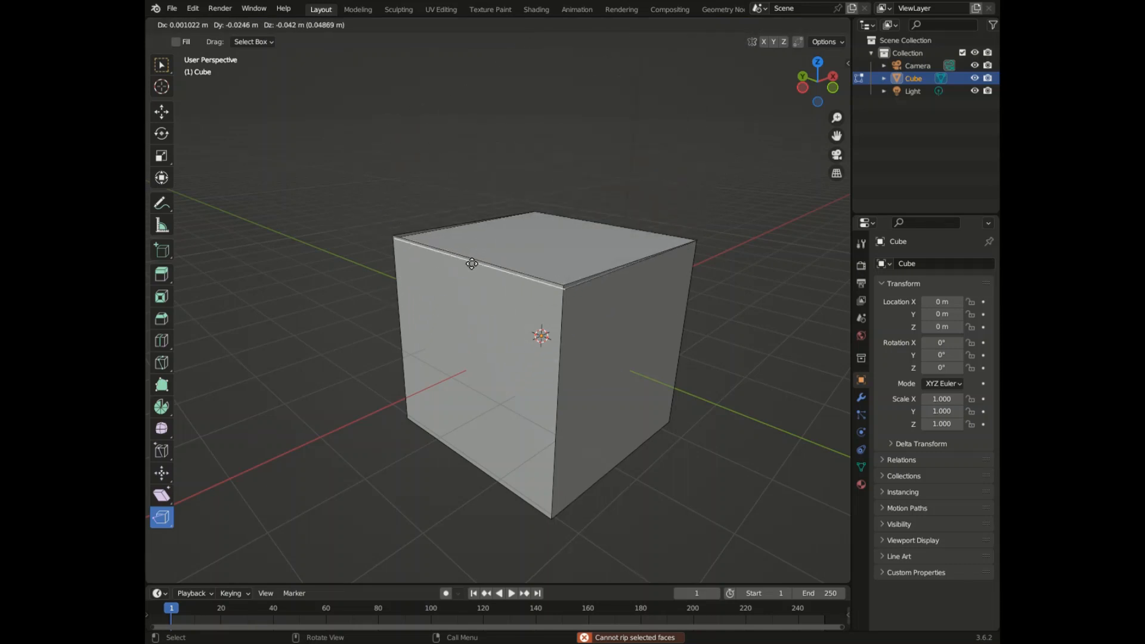
{"action": "key", "text": "Escape"}
{"action": "key", "text": "v"}
{"action": "key", "text": "z"}
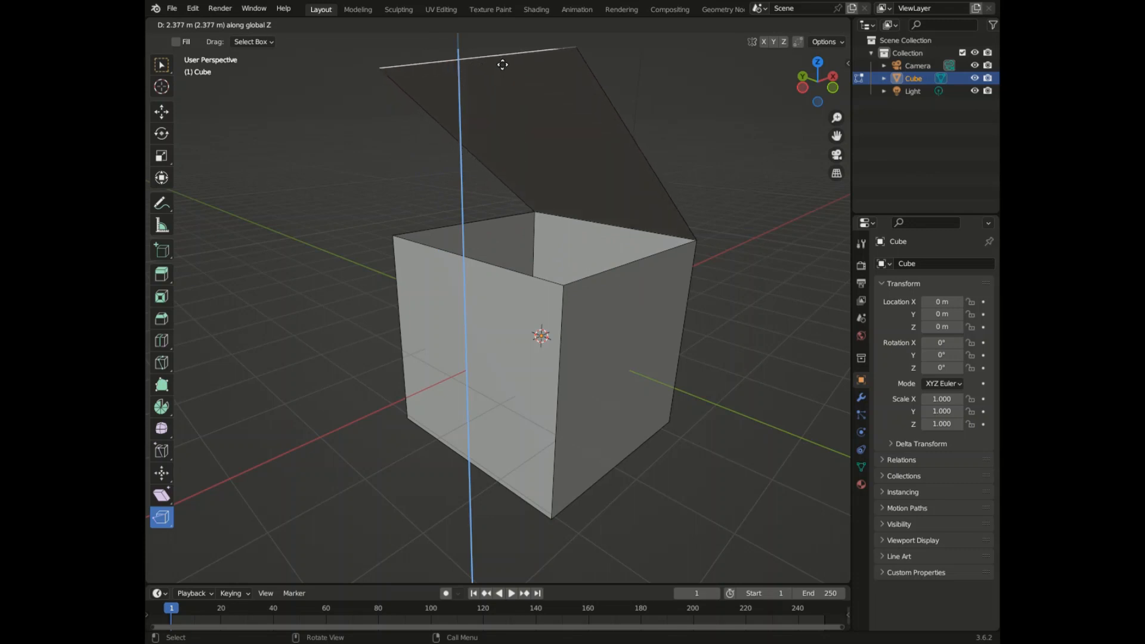
{"action": "left_click", "coordinate": [458, 60]}
{"action": "mouse_move", "coordinate": [817, 78]}
{"action": "left_mouse_down"}
{"action": "mouse_move", "coordinate": [793, 90]}
{"action": "mouse_move", "coordinate": [820, 78]}
{"action": "left_mouse_up"}
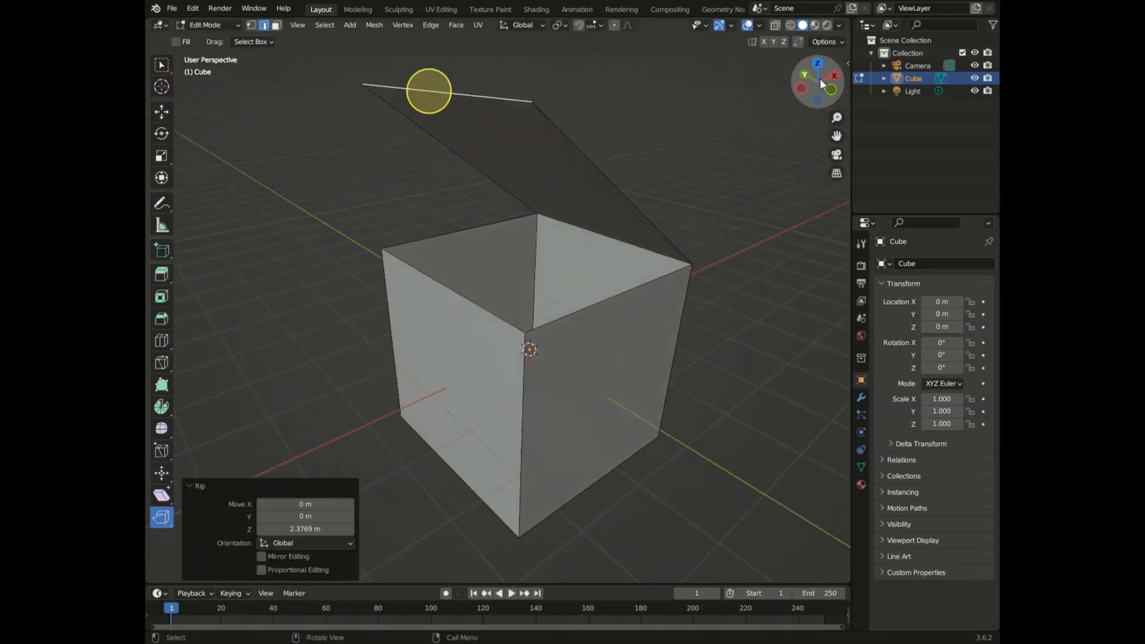
{"action": "key", "text": "ctrl+z"}
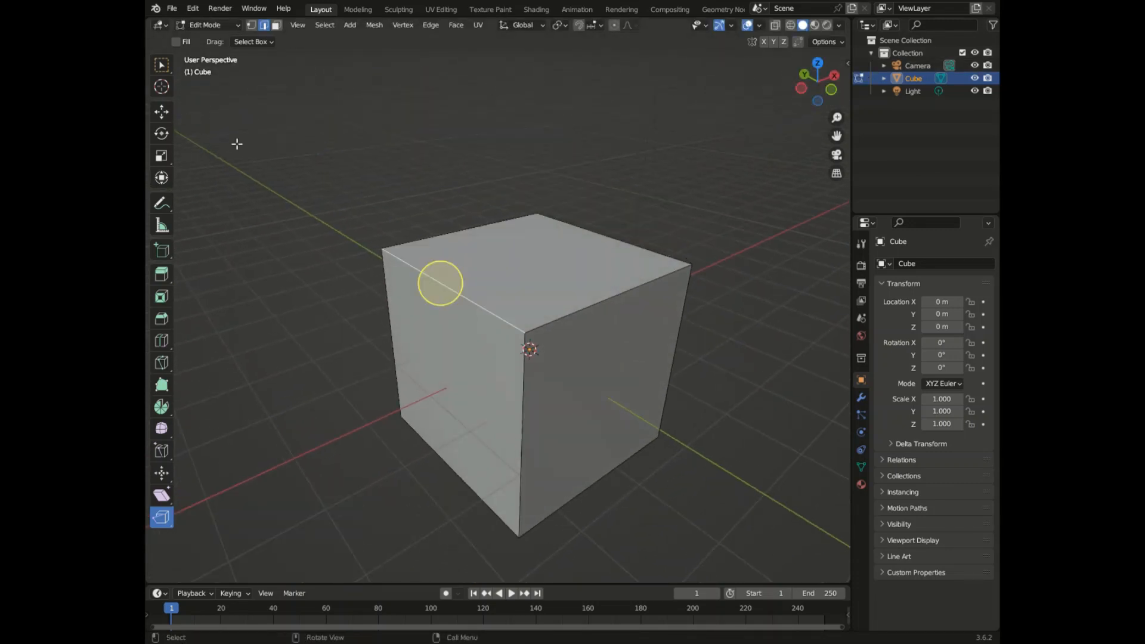
- Select the whole cube with the Move tool active, and select only its upper front edge
{"action": "key", "text": "a"}
{"action": "left_click", "coordinate": [165, 110]}
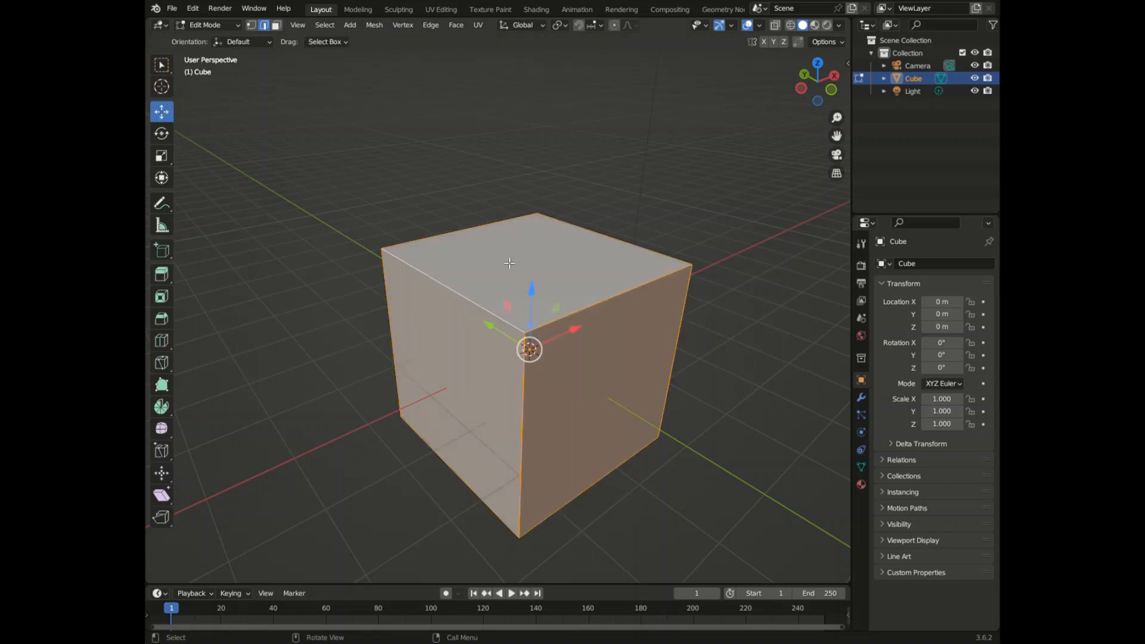
{"action": "scroll", "coordinate": [536, 277], "scroll_direction": "down", "scroll_amount": 1}
{"action": "left_click_drag", "start_coordinate": [548, 282], "coordinate": [500, 254]}
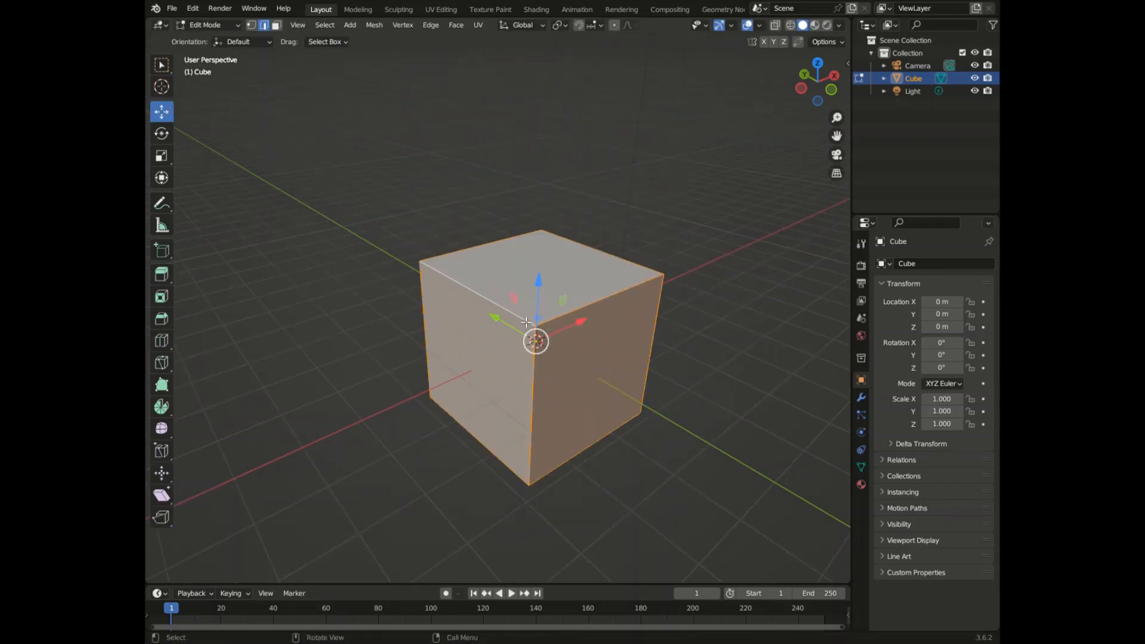
{"action": "left_click", "coordinate": [519, 303]}
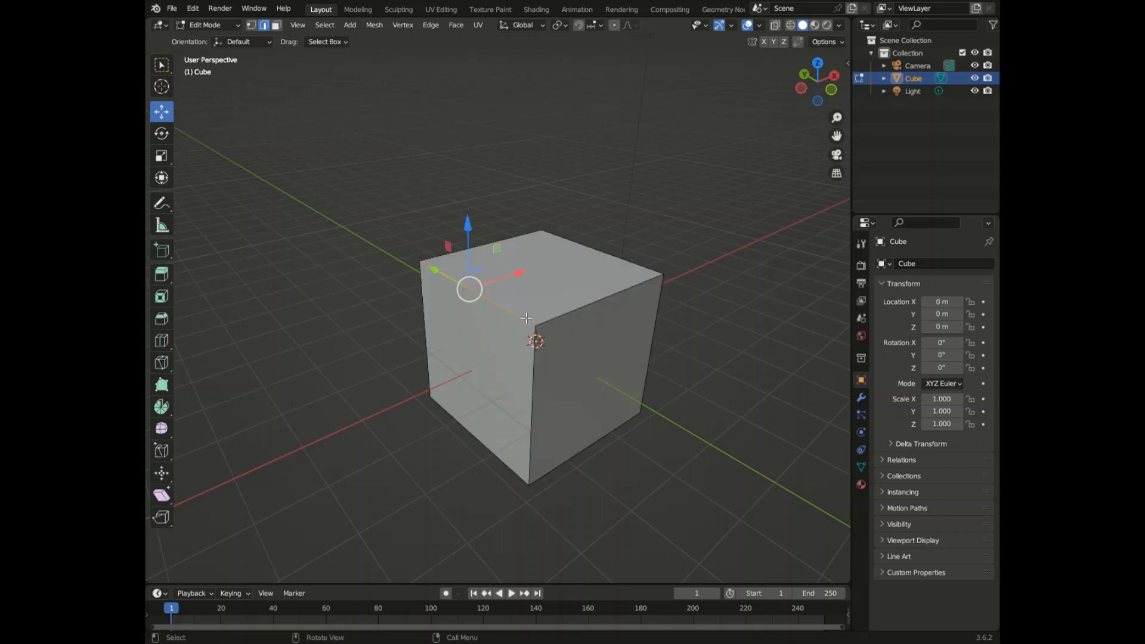
- Clear the selection, reselect the whole cube, try moving it freely, and undo the move
{"action": "key", "text": "a"}
{"action": "key", "text": "alt+a"}
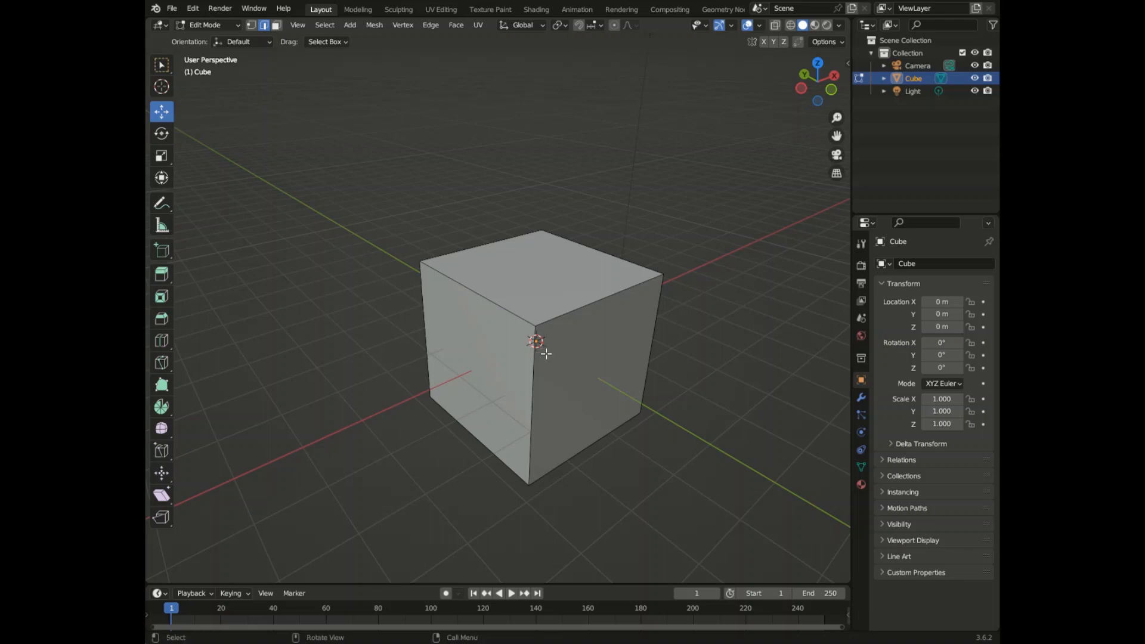
{"action": "key", "text": "a"}
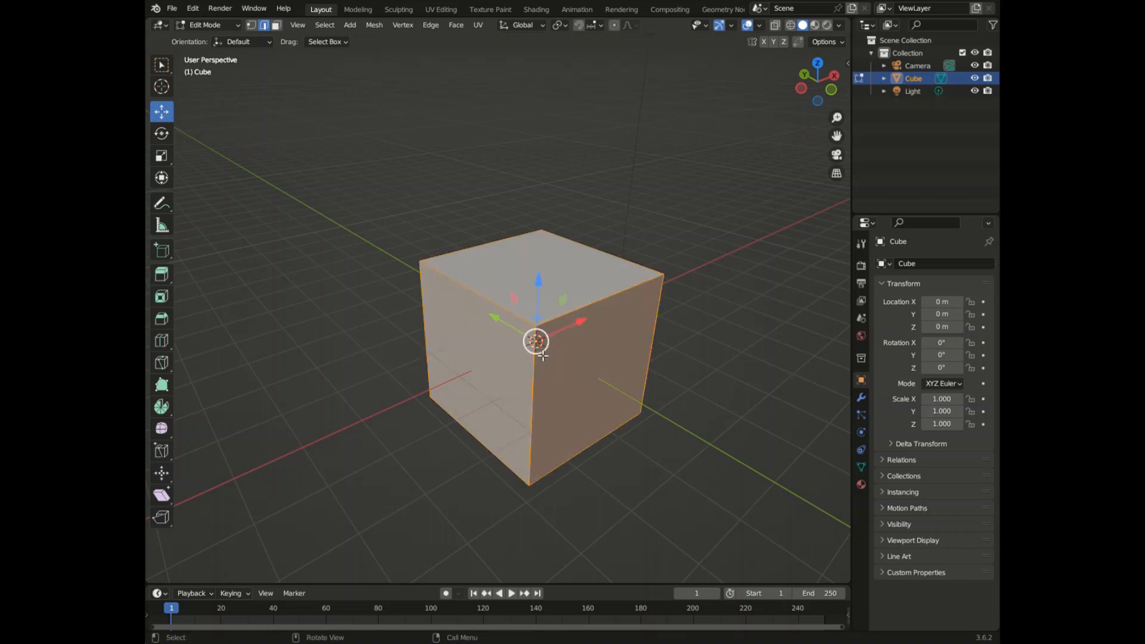
{"action": "left_click_drag", "start_coordinate": [545, 354], "coordinate": [689, 298]}
{"action": "key", "text": "ctrl+z"}
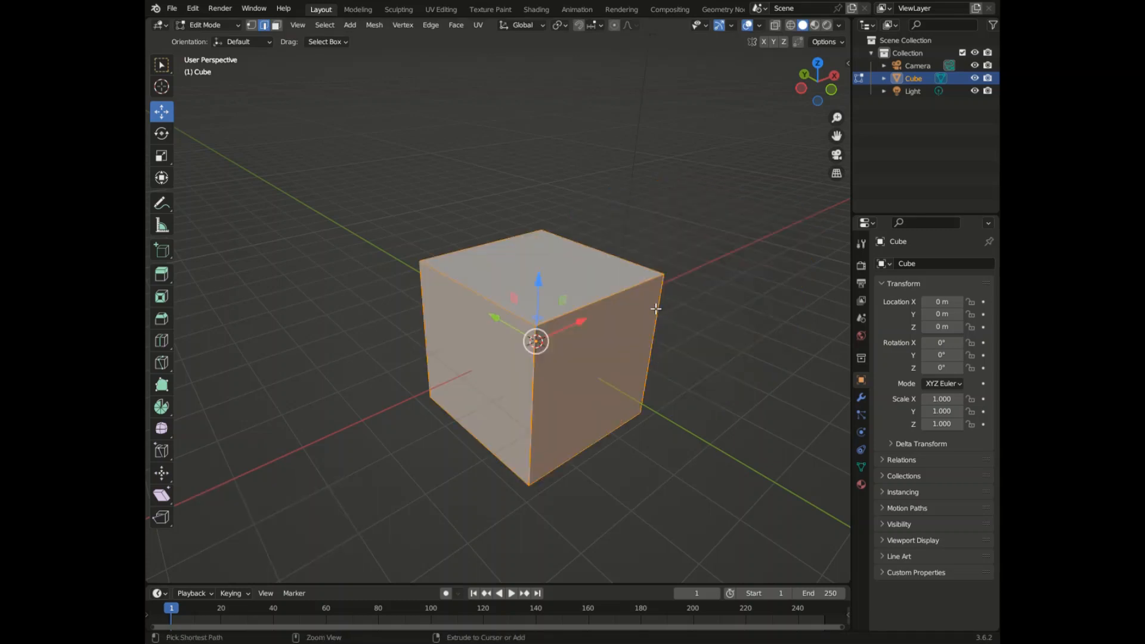
- Activate the Select Box tool and switch the cube's display to wireframe and back to solid
{"action": "left_click", "coordinate": [162, 65]}
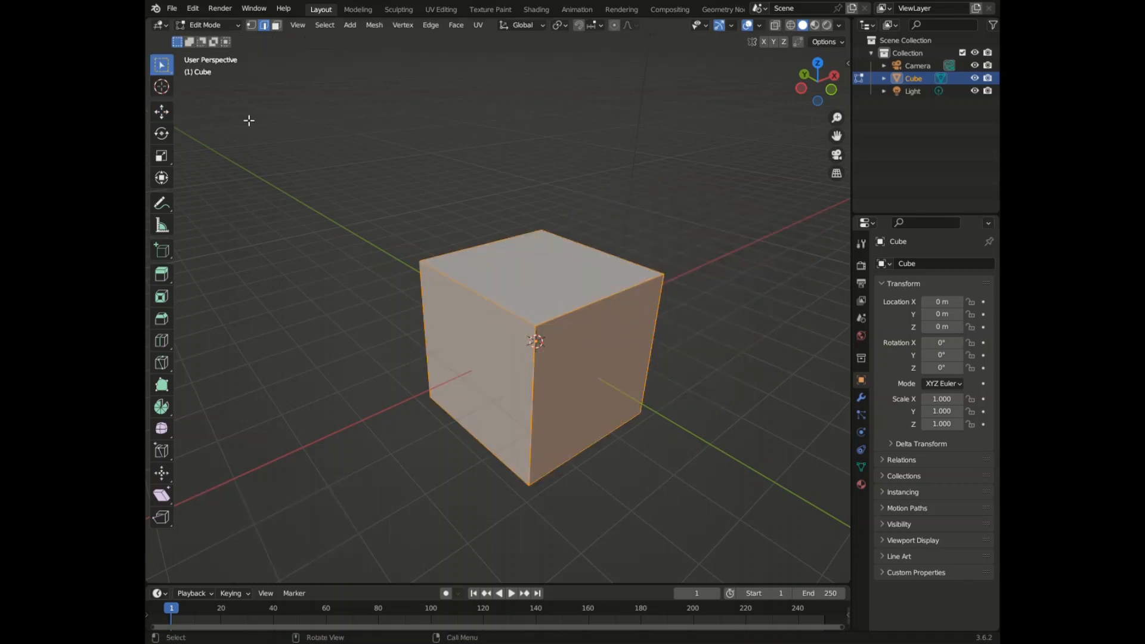
{"action": "key", "text": "ctrl+Tab"}
{"action": "key", "text": "alt+z"}
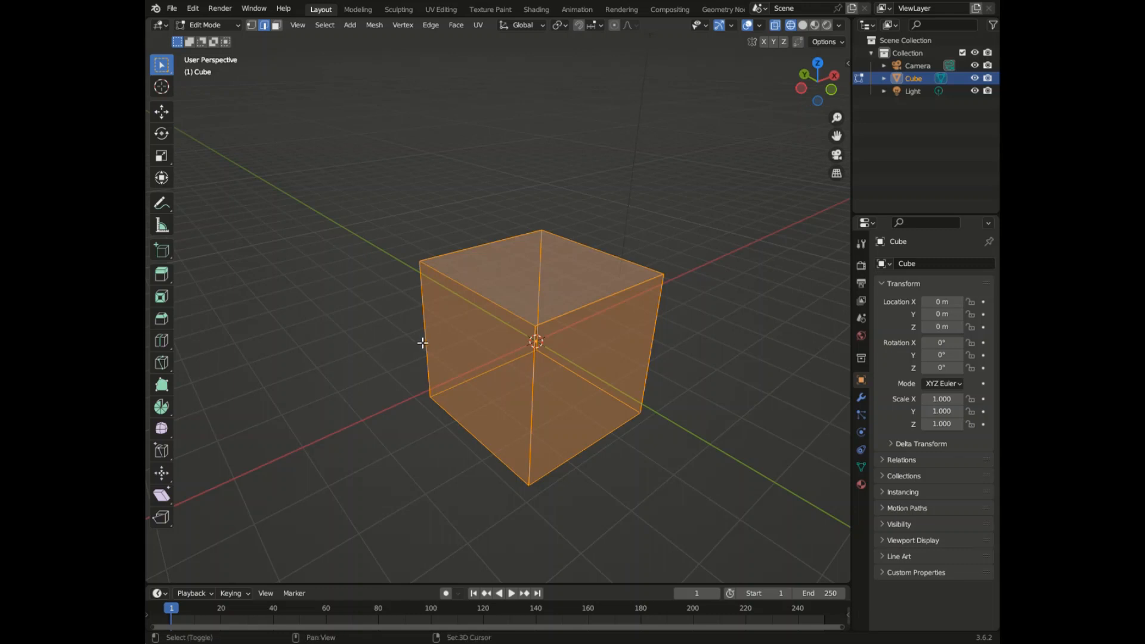
{"action": "key", "text": "alt+z"}
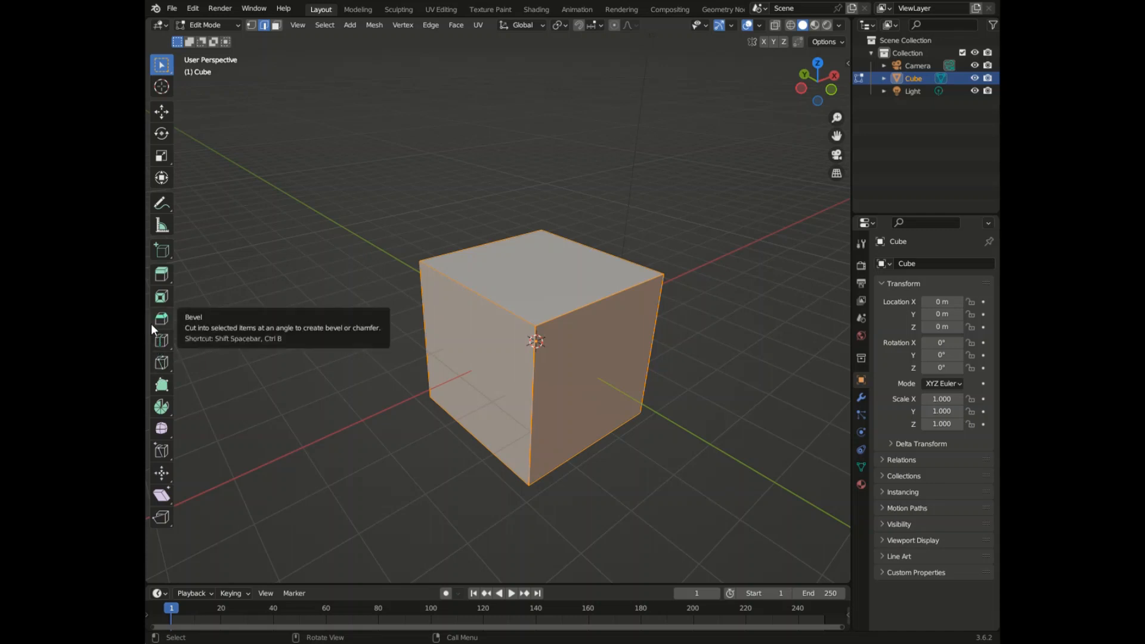
- Try extruding the cube's top face about 1.769 m along its normal Z in face select mode
{"action": "left_click", "coordinate": [161, 275]}
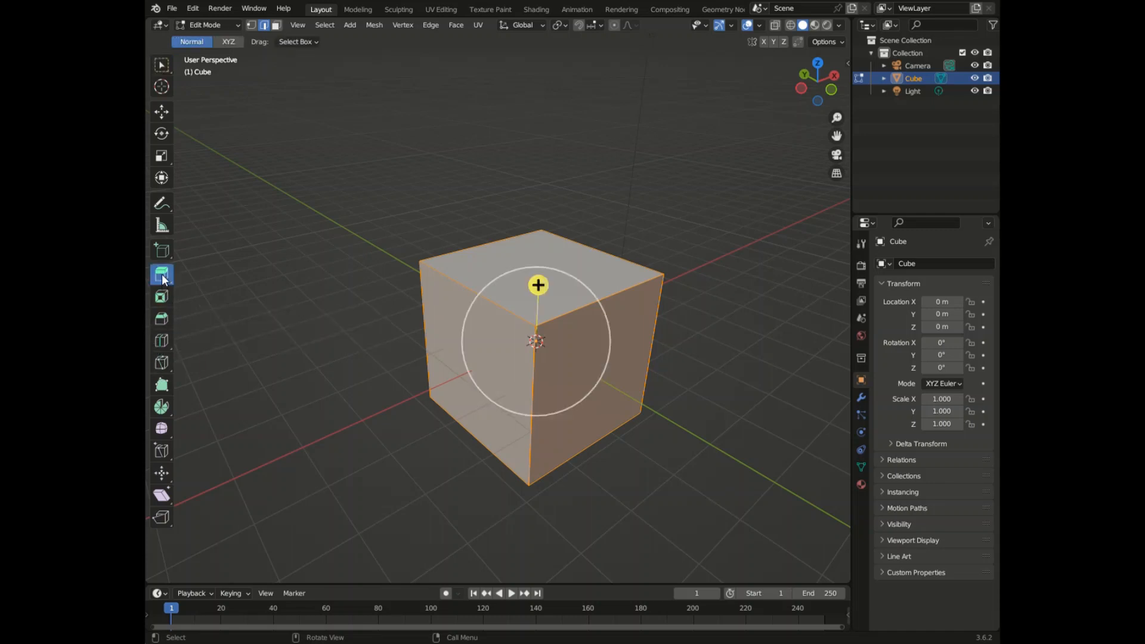
{"action": "left_click", "coordinate": [591, 287]}
{"action": "left_click", "coordinate": [275, 25]}
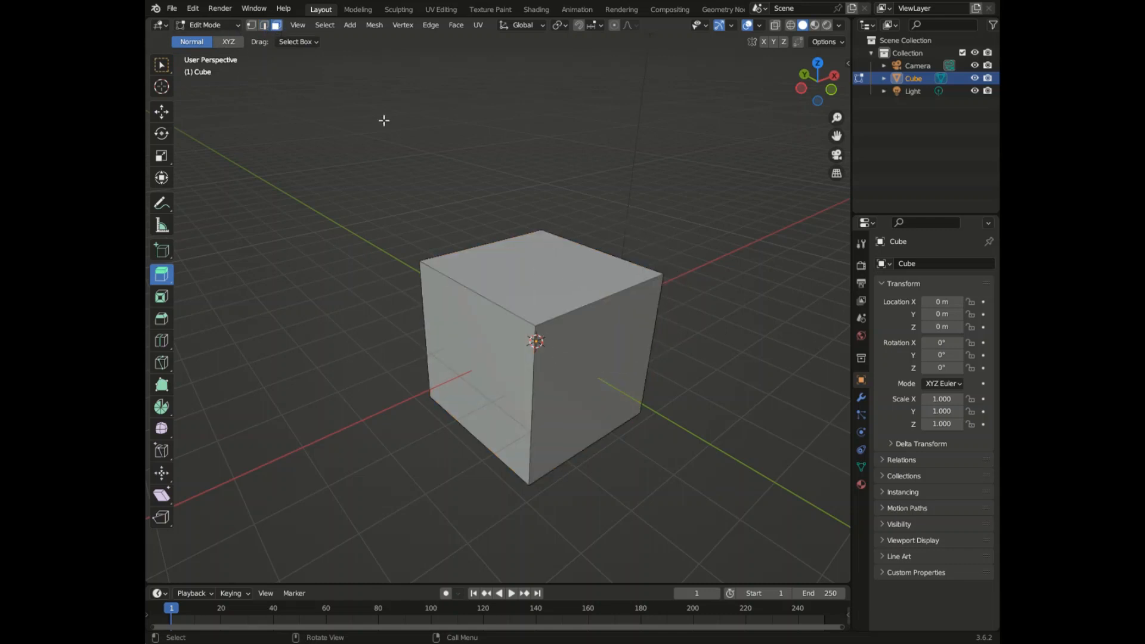
{"action": "left_click", "coordinate": [616, 282]}
{"action": "key", "text": "e"}
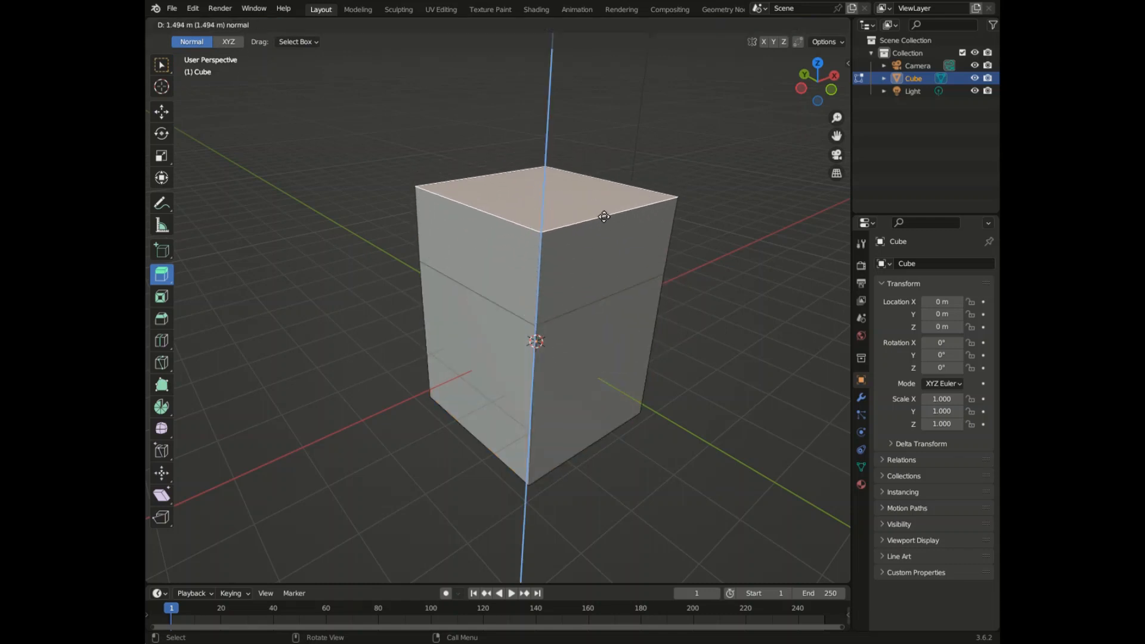
{"action": "middle_click", "coordinate": [594, 242]}
{"action": "left_click_drag", "start_coordinate": [596, 207], "coordinate": [546, 213]}
{"action": "key", "text": "z"}
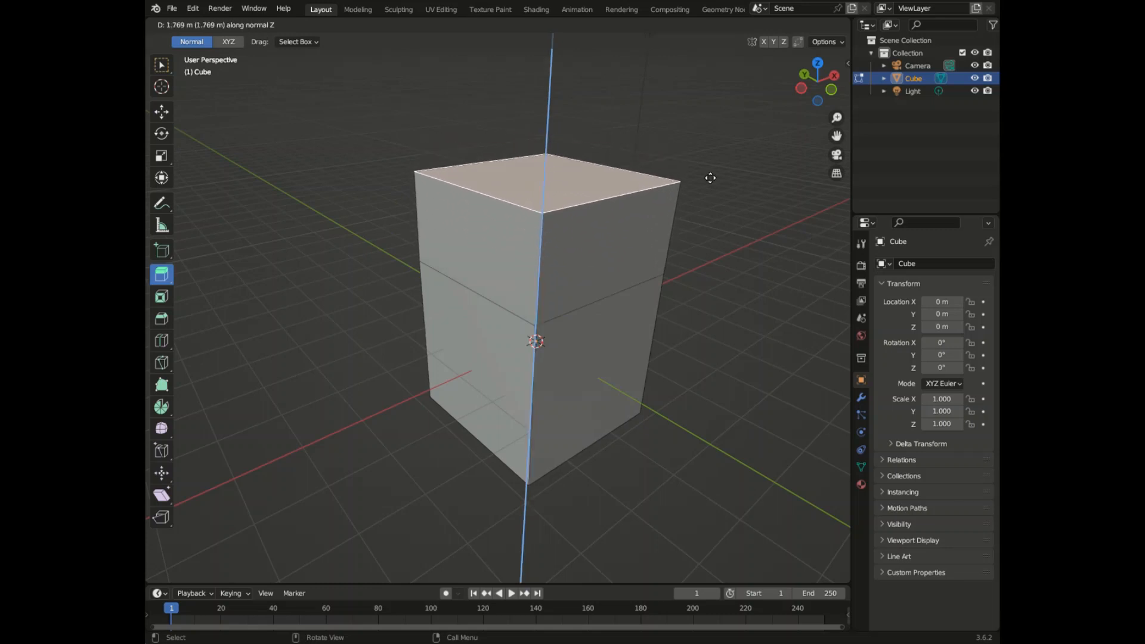
- Try constraining the top face's extrusion to the Z, X and Y axes, and undo the extrusion
{"action": "left_click_drag", "start_coordinate": [710, 177], "coordinate": [585, 349]}
{"action": "key", "text": "z"}
{"action": "key", "text": "z"}
{"action": "key", "text": "z"}
{"action": "key", "text": "z"}
{"action": "key", "text": "x"}
{"action": "key", "text": "y"}
{"action": "key", "text": "ctrl+z"}
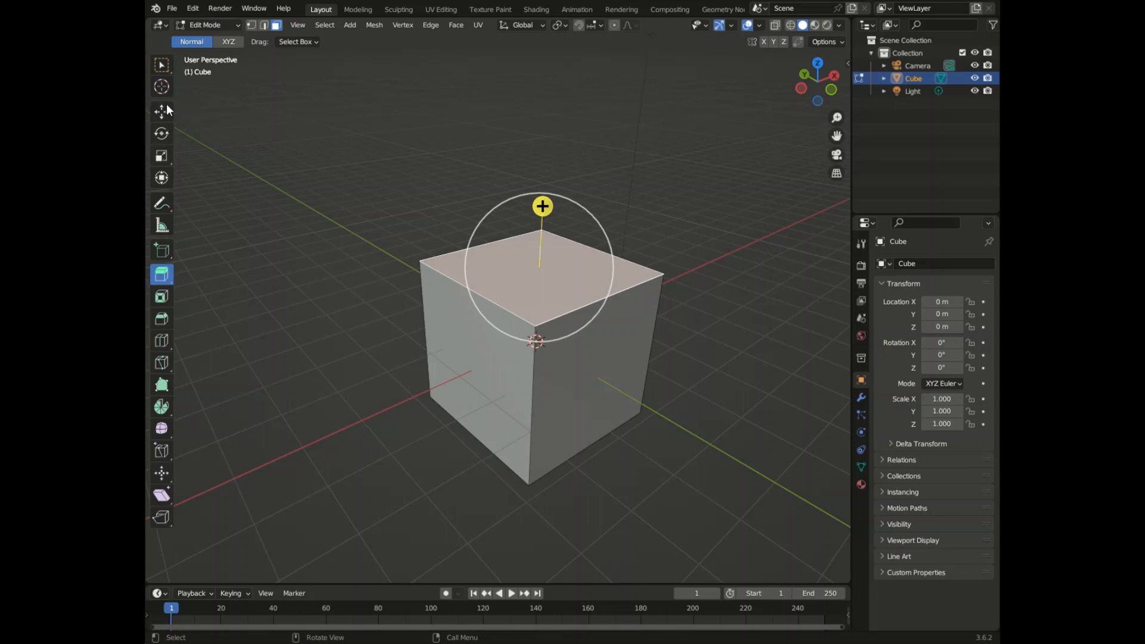
- Clear the face selection, try selecting all edges, and undo repeatedly back to Object Mode with the cube at its original size
{"action": "left_click", "coordinate": [162, 63]}
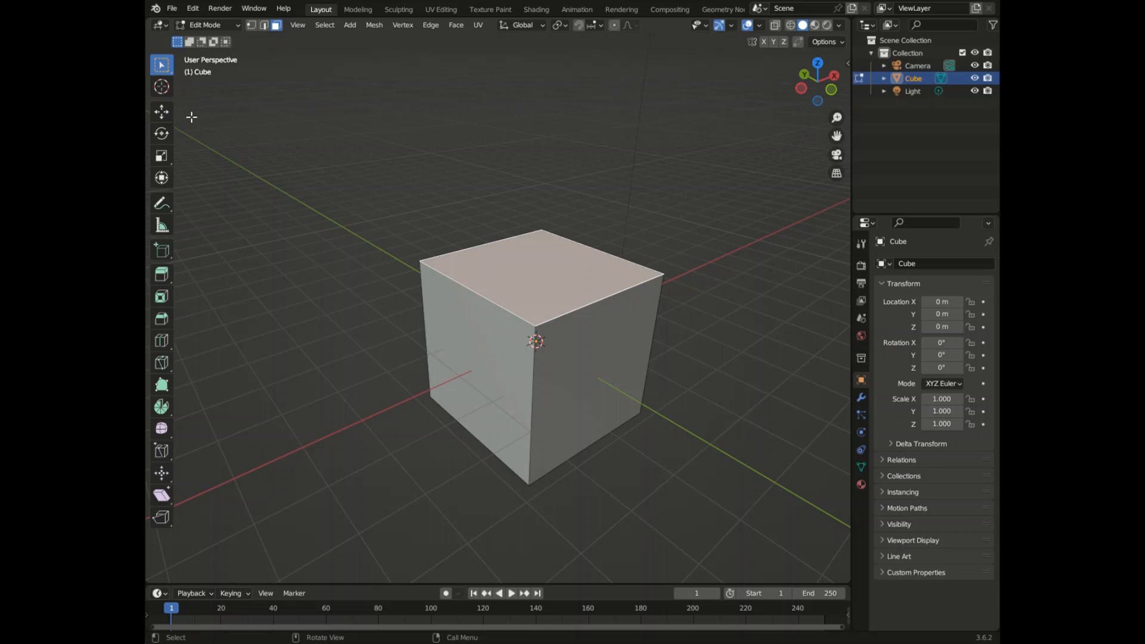
{"action": "key", "text": "alt+a"}
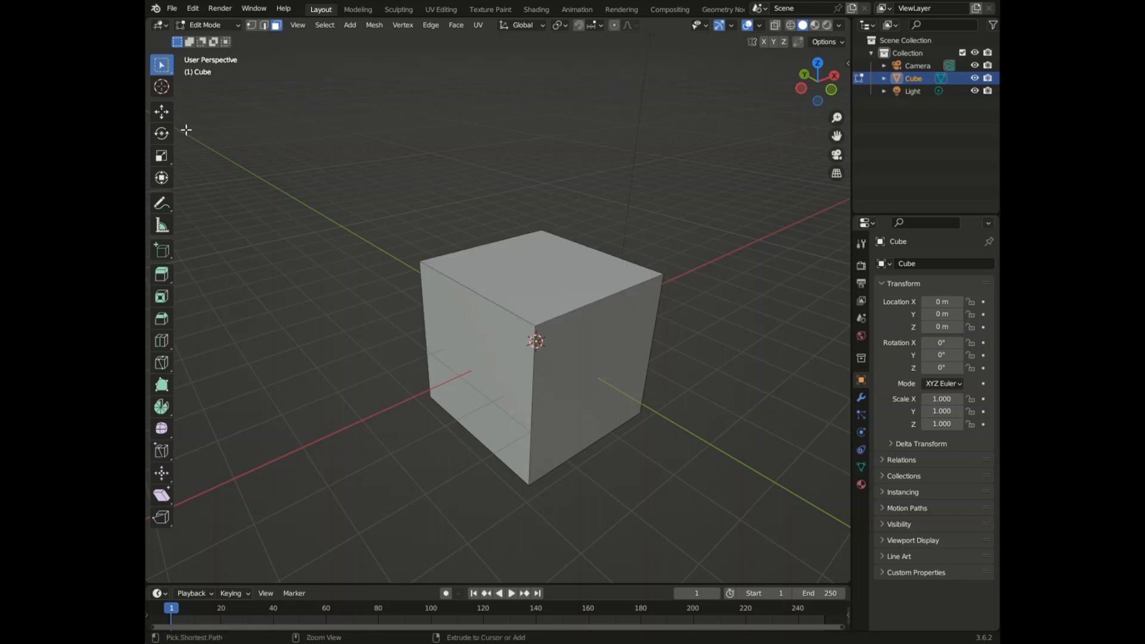
{"action": "key", "text": "2"}
{"action": "key", "text": "a"}
{"action": "key", "text": "ctrl+z"}
{"action": "key", "text": "ctrl+z"}
{"action": "key", "text": "ctrl+z"}
{"action": "key", "text": "ctrl+z"}
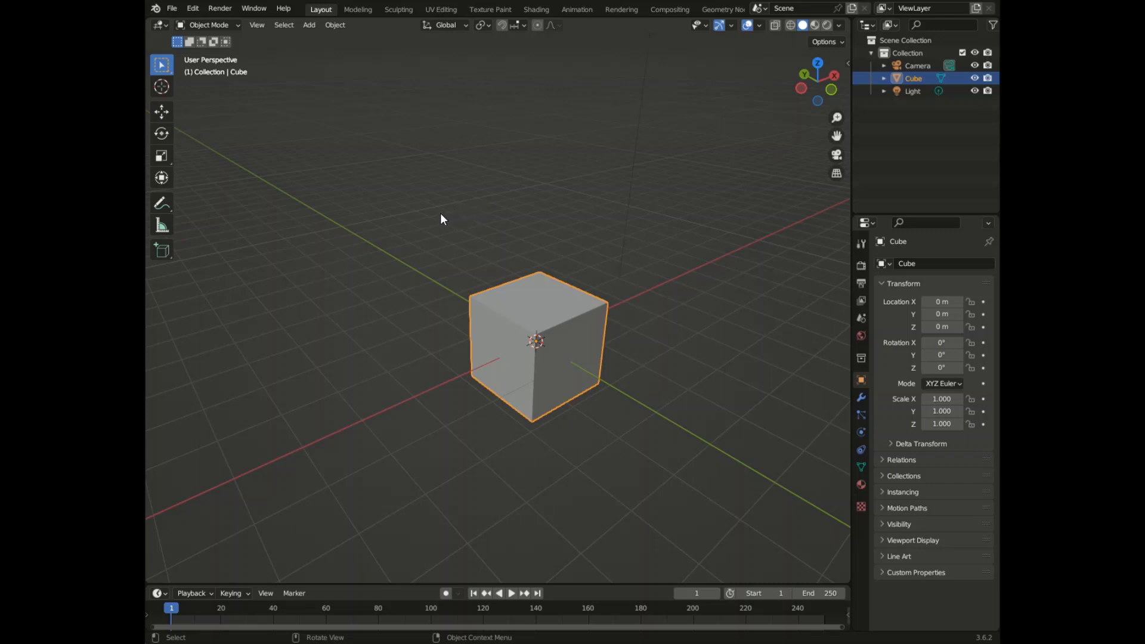
- Browse the available modifiers, add a Triangulate modifier to the cube, and deselect the cube
{"action": "left_click", "coordinate": [861, 397]}
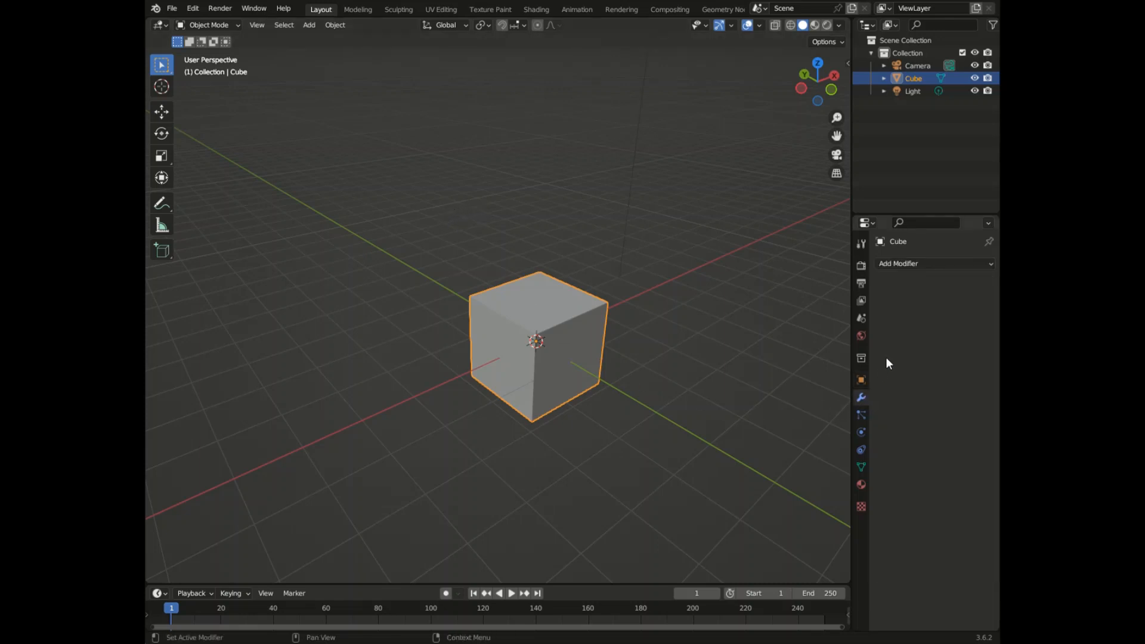
{"action": "left_click", "coordinate": [921, 268]}
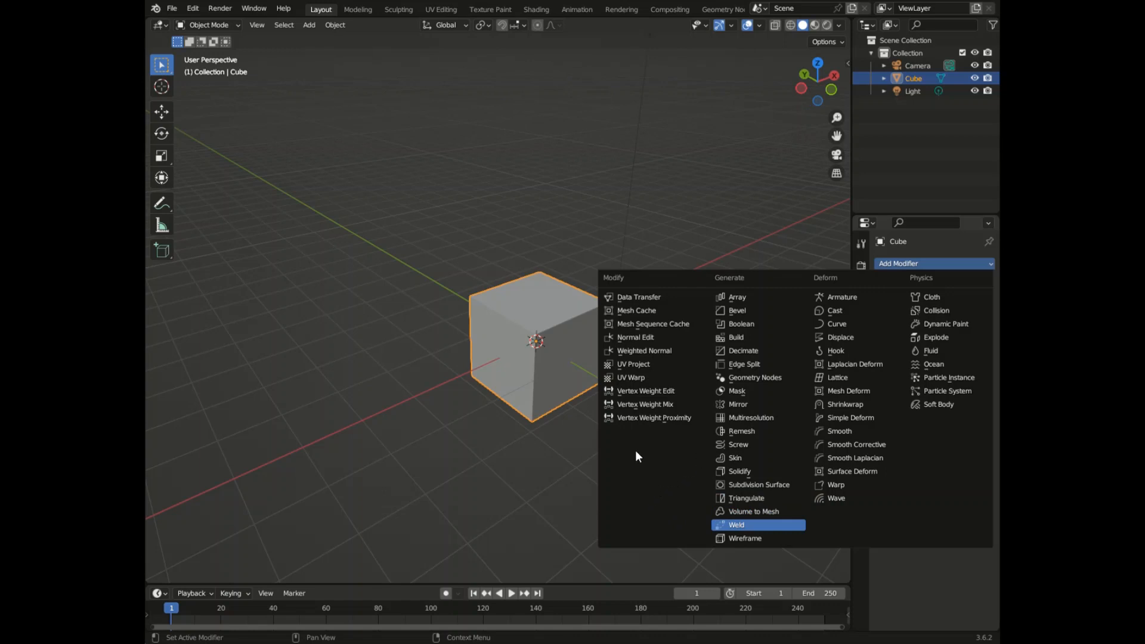
{"action": "key", "text": "Escape"}
{"action": "left_click", "coordinate": [920, 263]}
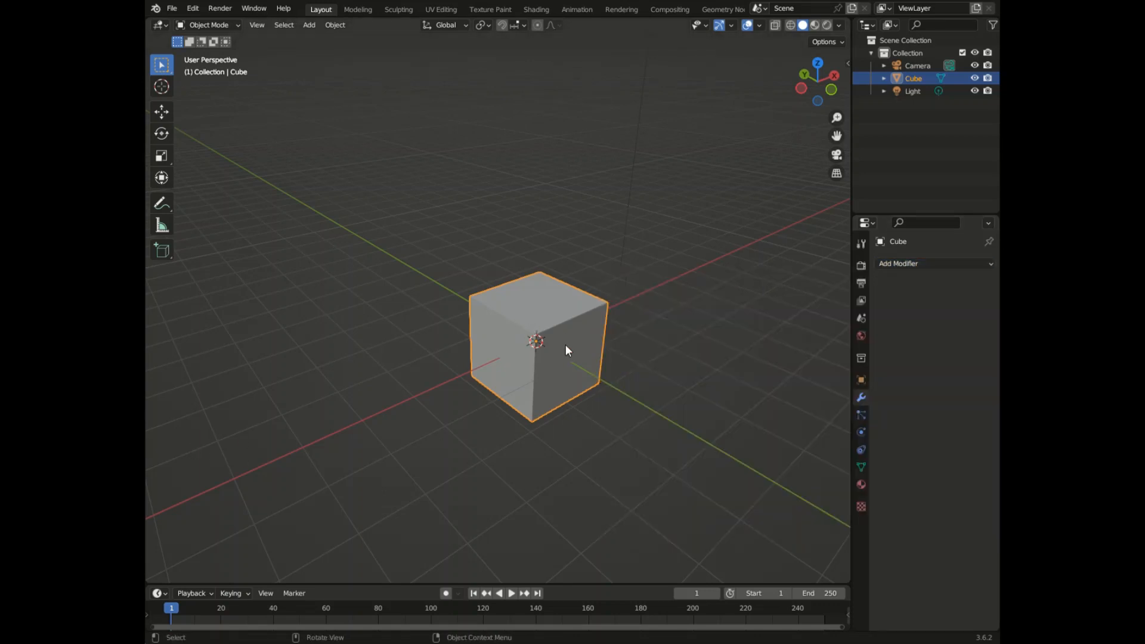
{"action": "left_click", "coordinate": [930, 264]}
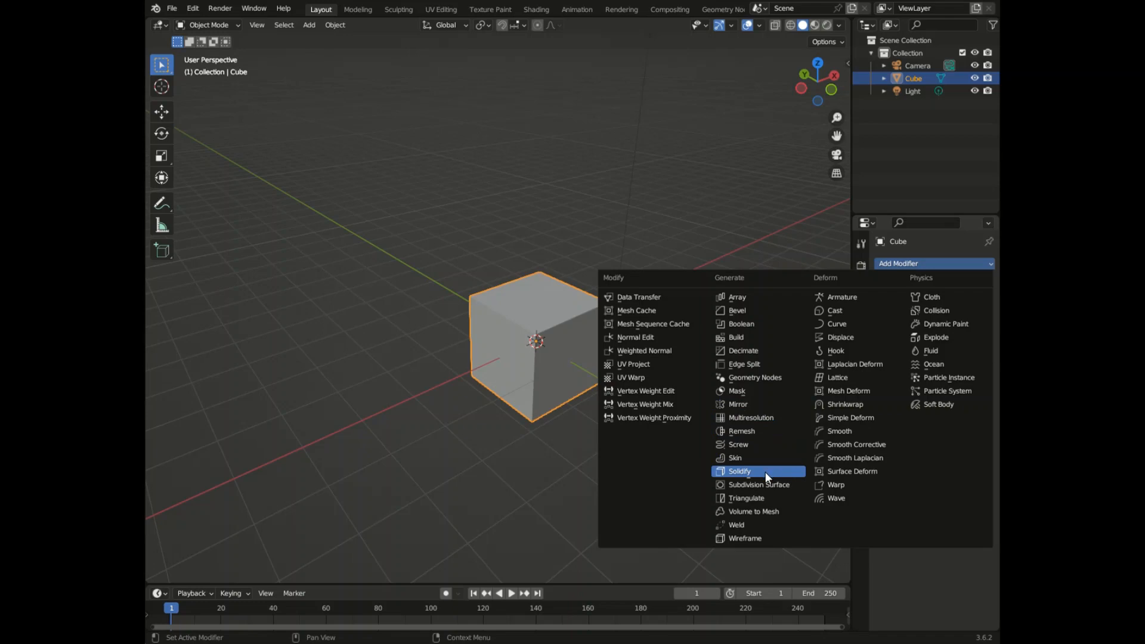
{"action": "left_click", "coordinate": [784, 497]}
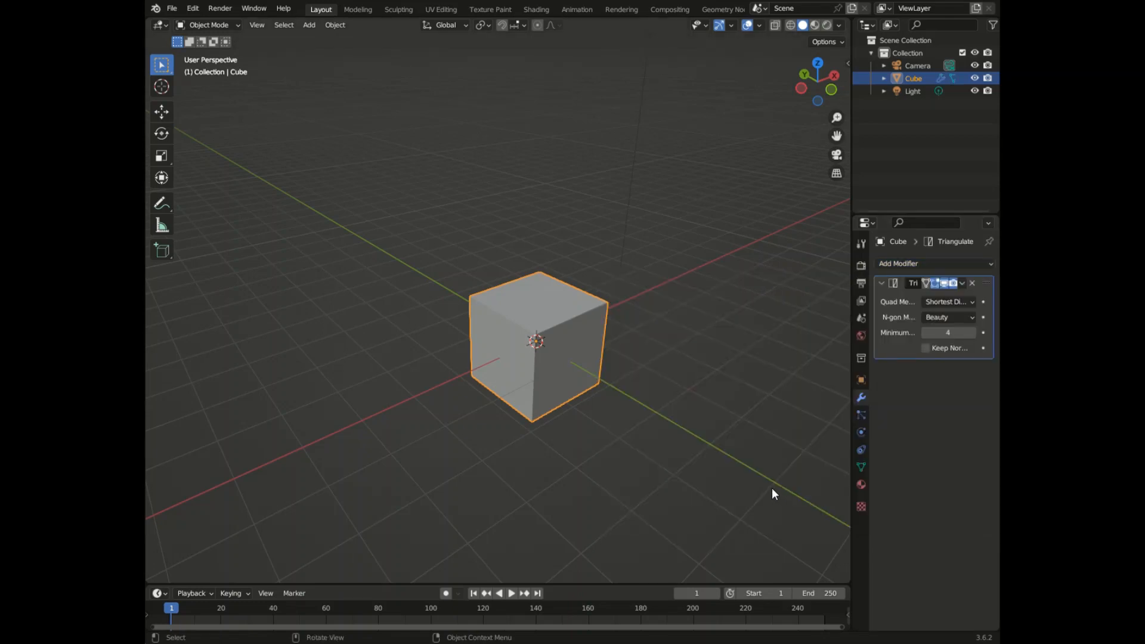
{"action": "left_click", "coordinate": [756, 459]}
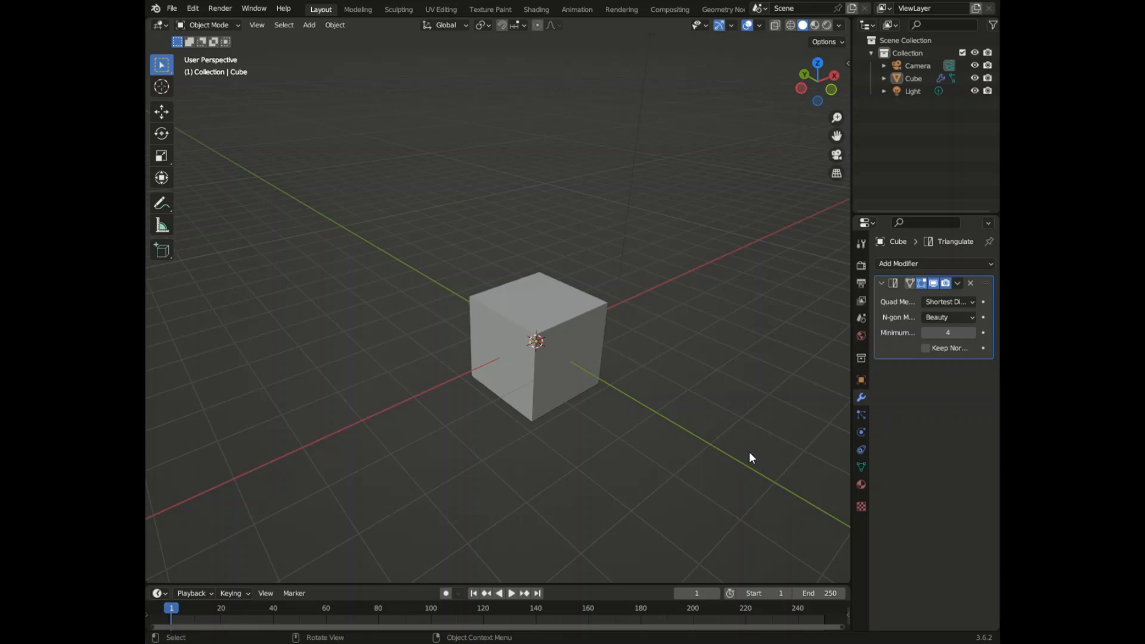
- Enter Edit Mode, select one of the cube's side faces, and select the whole mesh in vertex select mode
{"action": "key", "text": "Tab"}
{"action": "left_click_drag", "start_coordinate": [835, 90], "coordinate": [802, 186]}
{"action": "left_click", "coordinate": [276, 26]}
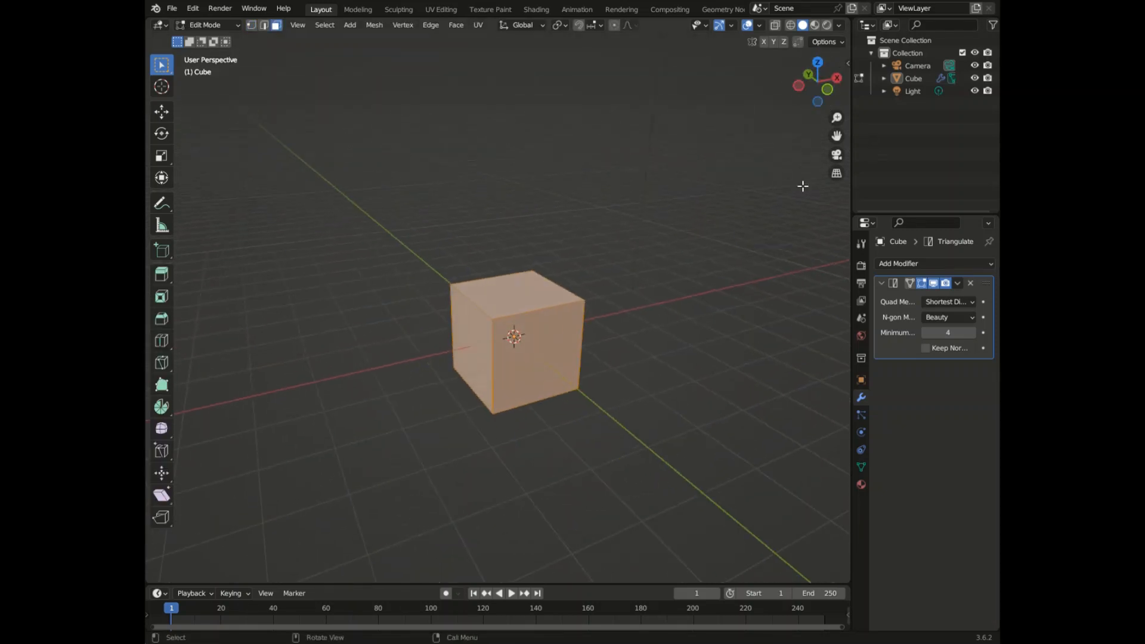
{"action": "left_click", "coordinate": [577, 334]}
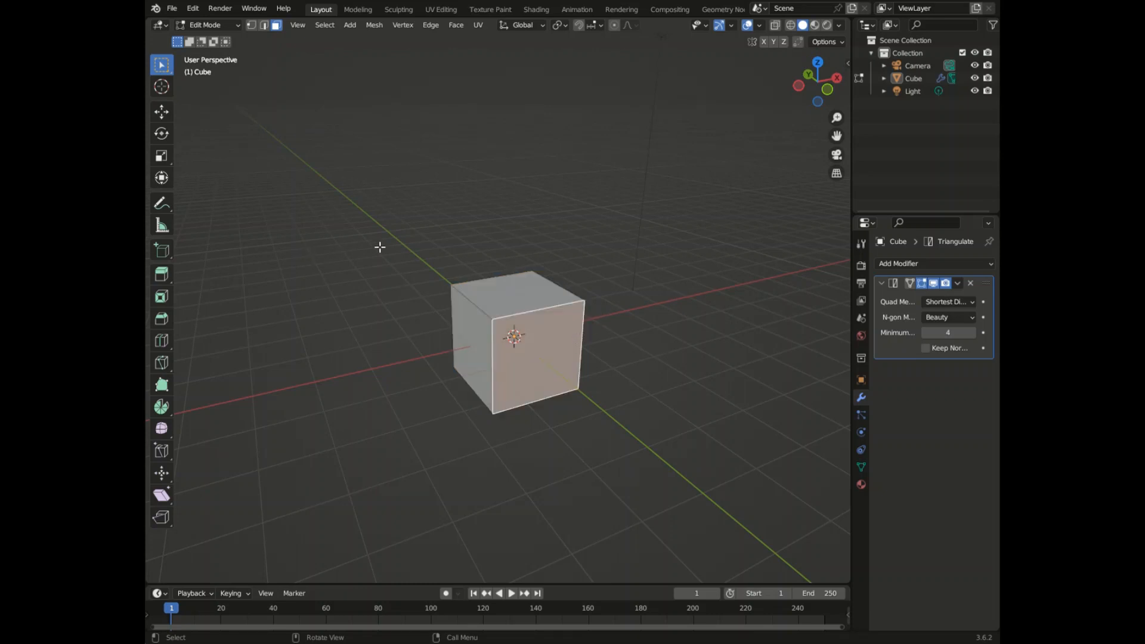
{"action": "key", "text": "1"}
{"action": "key", "text": "a"}
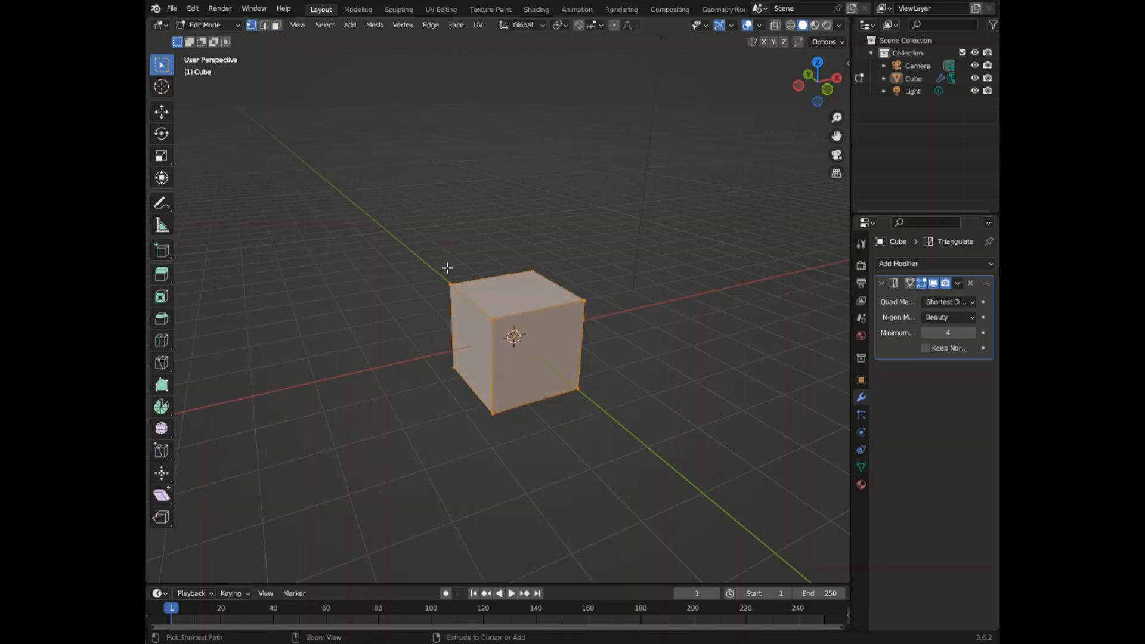
- Subdivide the whole cube mesh twice with one cut each, and switch to face select mode
{"action": "right_click", "coordinate": [451, 309]}
{"action": "left_click", "coordinate": [488, 310]}
{"action": "right_click", "coordinate": [490, 309]}
{"action": "left_click", "coordinate": [490, 309]}
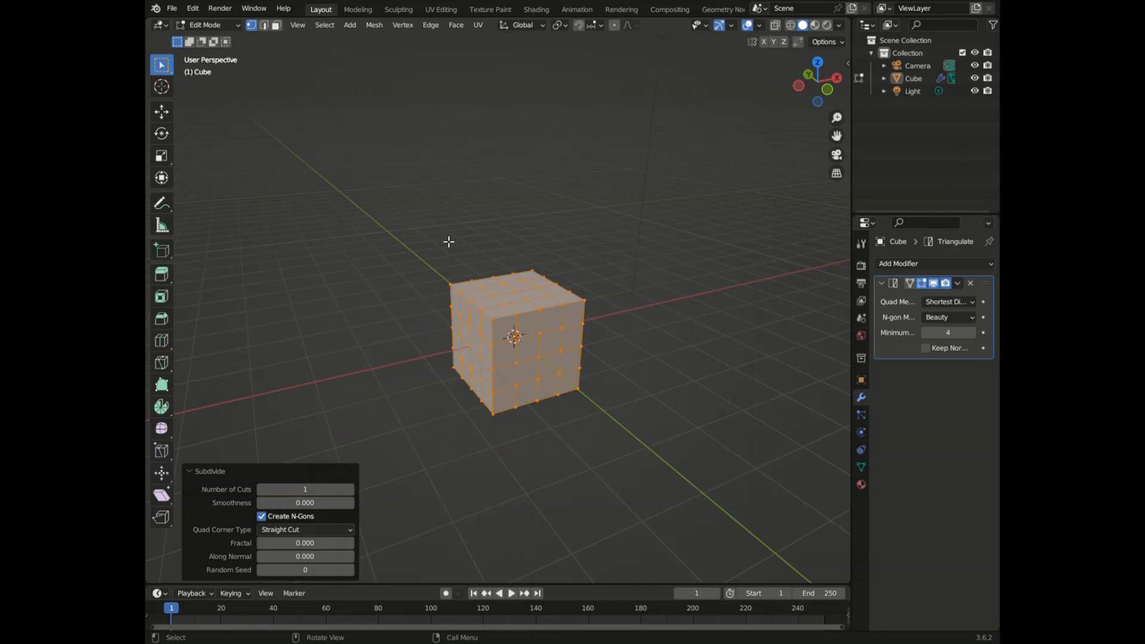
{"action": "left_click", "coordinate": [275, 25]}
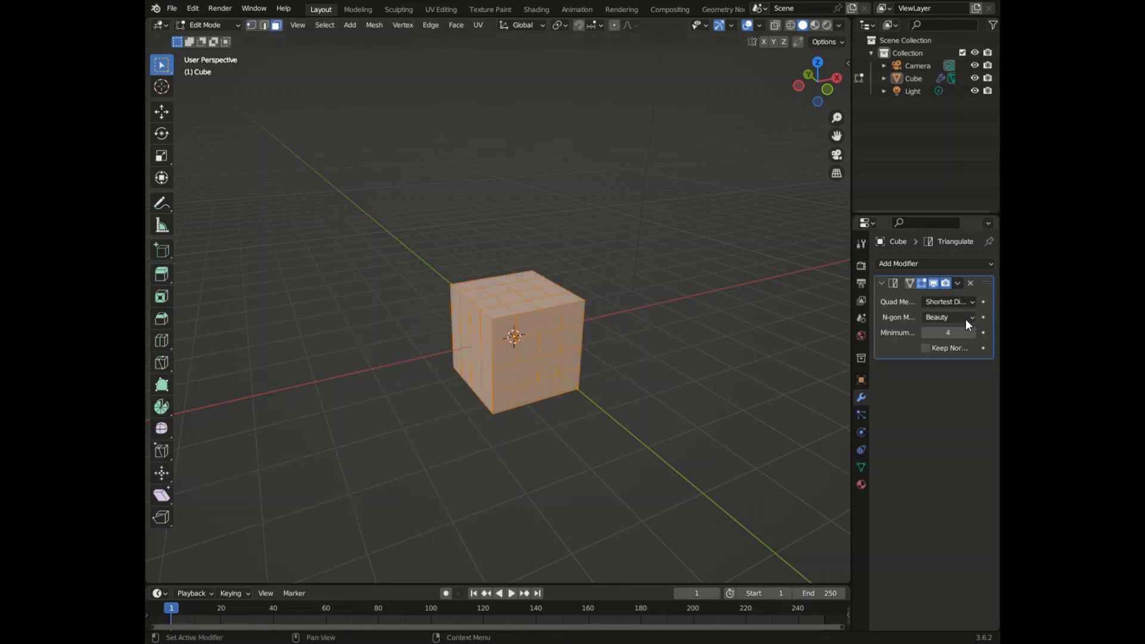
- Undo the subdivisions back to Object Mode, and remove the Triangulate modifier from the cube
{"action": "left_click_drag", "start_coordinate": [948, 332], "coordinate": [999, 280]}
{"action": "left_click", "coordinate": [970, 283]}
{"action": "key", "text": "ctrl+z"}
{"action": "key", "text": "ctrl+z"}
{"action": "key", "text": "ctrl+z"}
{"action": "key", "text": "ctrl+z"}
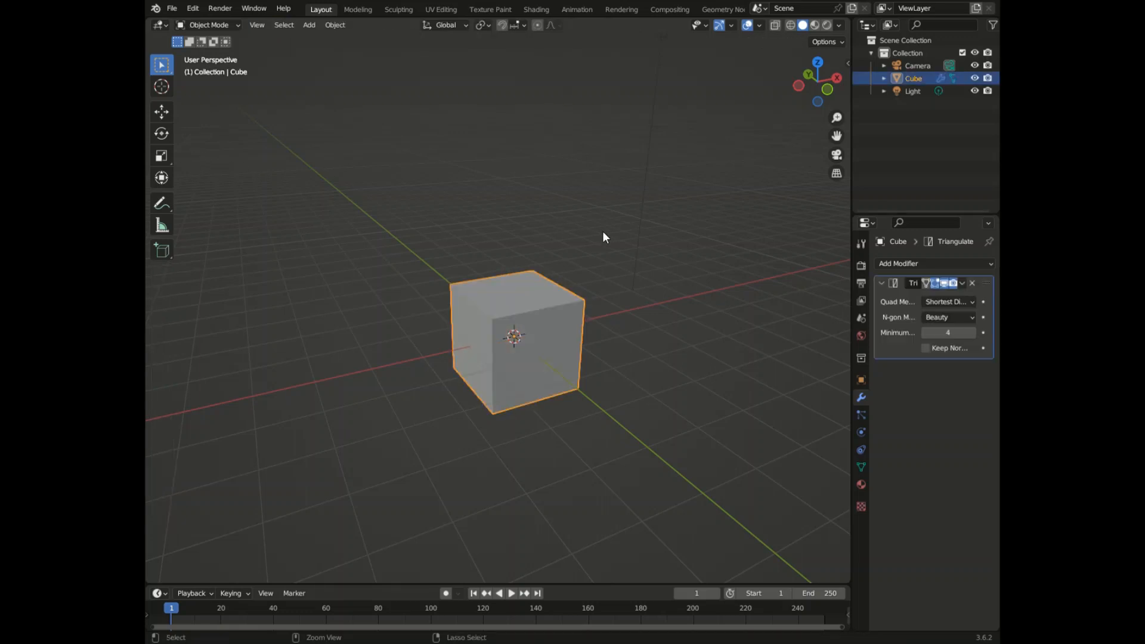
{"action": "left_click", "coordinate": [970, 283]}
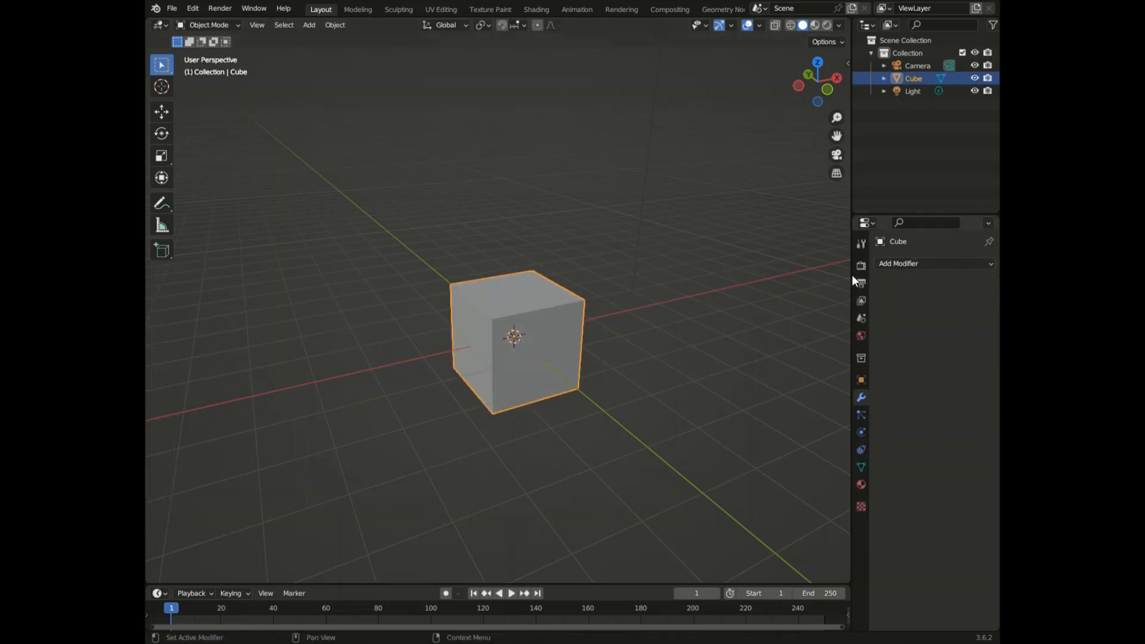
- Activate the Add UV Sphere tool and delete the cube
{"action": "left_click_drag", "start_coordinate": [162, 249], "coordinate": [222, 331]}
{"action": "right_click", "coordinate": [474, 335]}
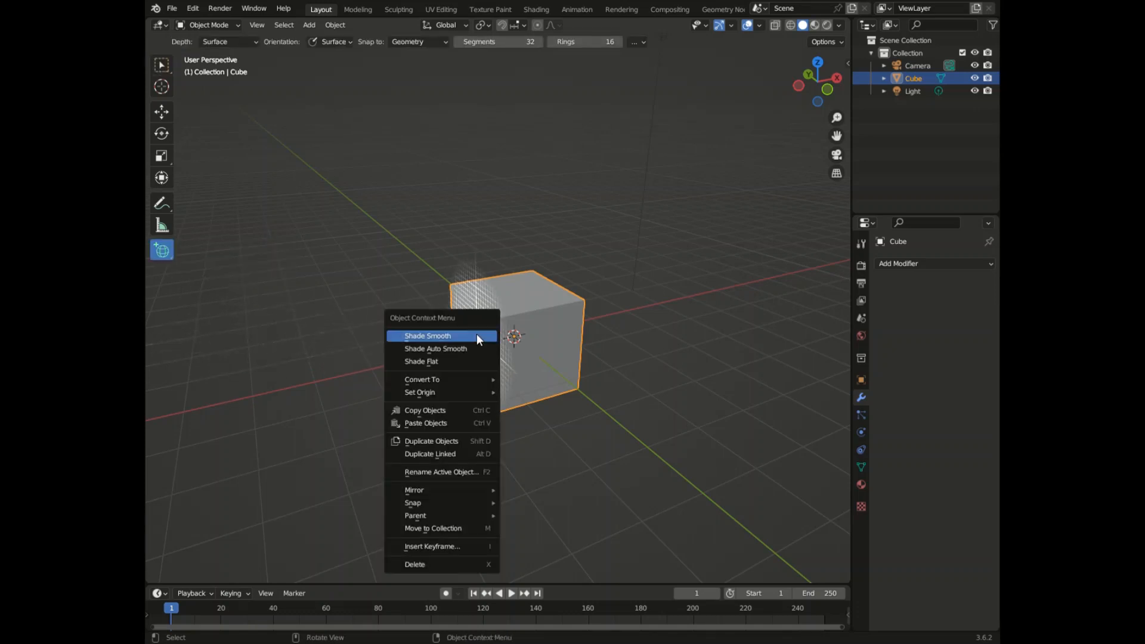
{"action": "left_click", "coordinate": [434, 565]}
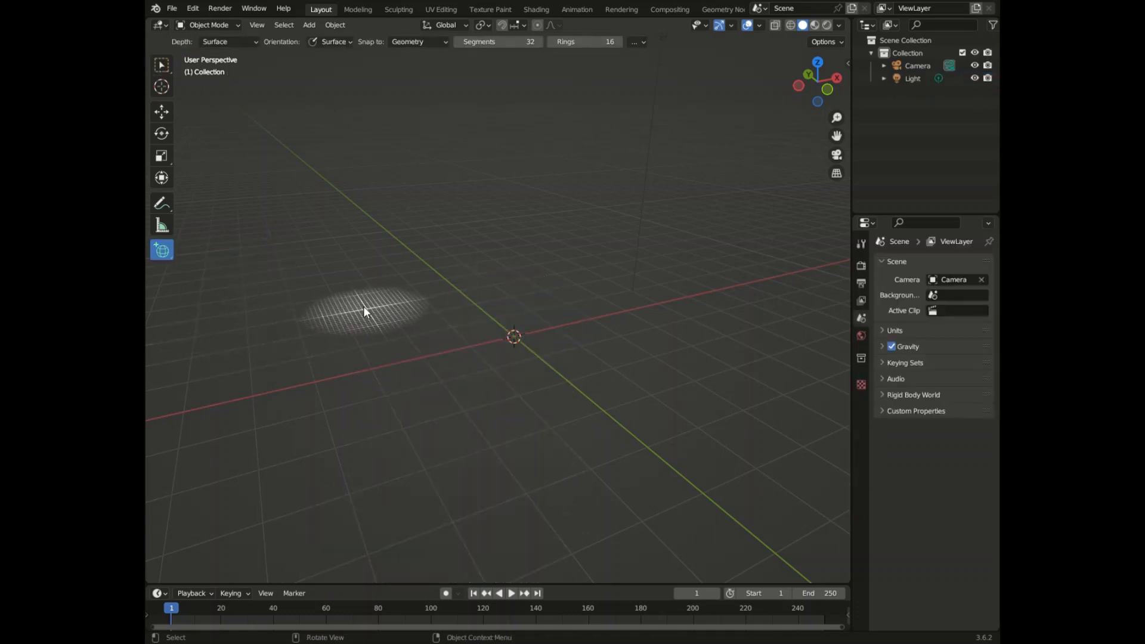
- Draw a UV sphere at about X -0.41, Y 0.51, Z 1.07 m, and delete it after switching to the Add Ico Sphere tool
{"action": "left_click_drag", "start_coordinate": [359, 303], "coordinate": [662, 369]}
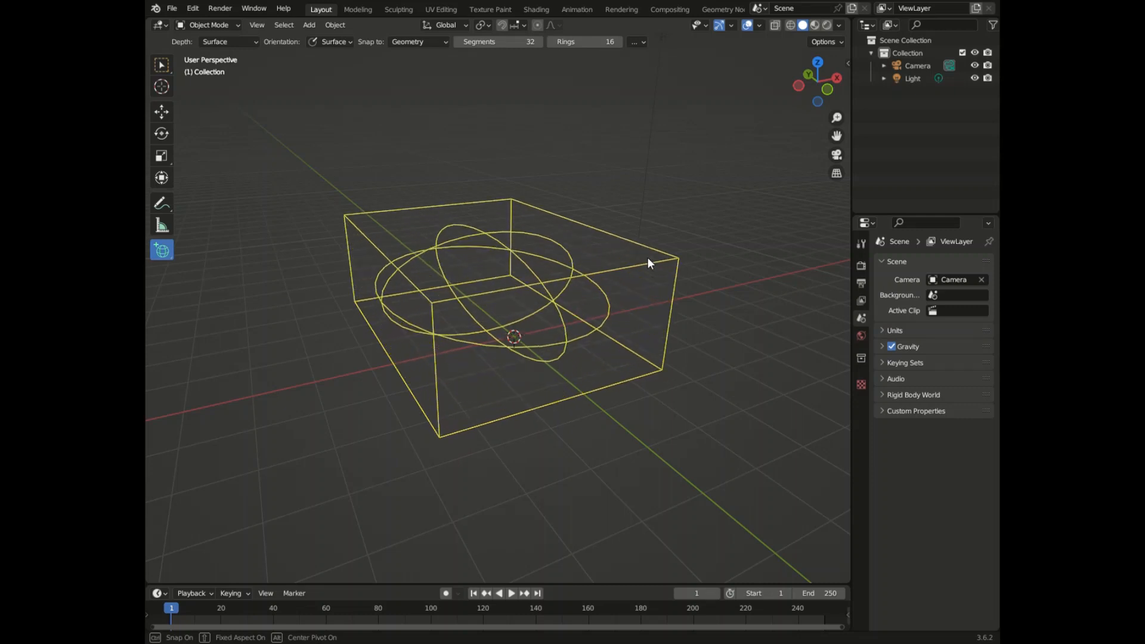
{"action": "left_click", "coordinate": [646, 257]}
{"action": "left_click_drag", "start_coordinate": [823, 69], "coordinate": [152, 262]}
{"action": "left_click", "coordinate": [159, 253]}
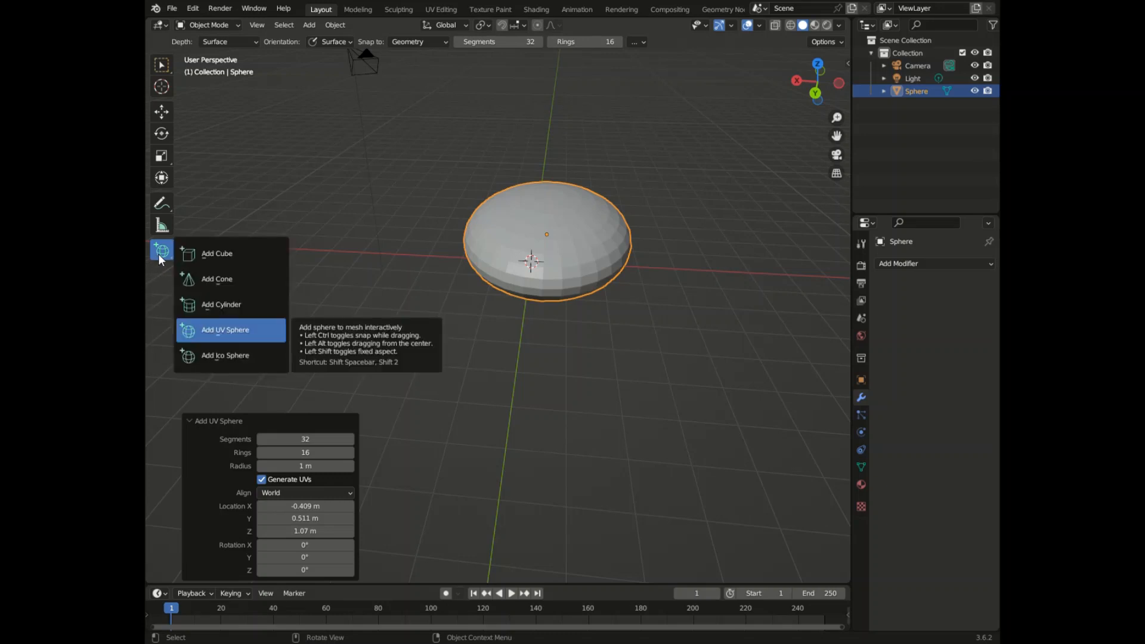
{"action": "left_click", "coordinate": [230, 353]}
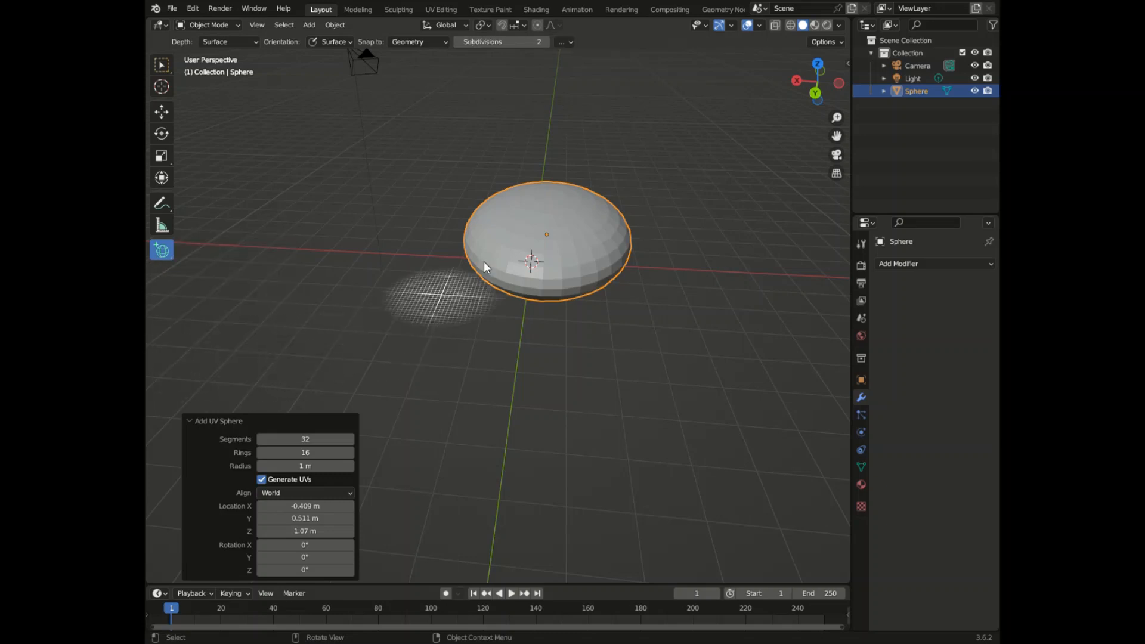
{"action": "right_click", "coordinate": [513, 257]}
{"action": "left_click", "coordinate": [531, 258]}
- Draw a wide ico sphere centred at about X -1.49, Y 3.82, Z 1.14 m, view it from another side, and delete it
{"action": "left_click_drag", "start_coordinate": [465, 277], "coordinate": [799, 440]}
{"action": "left_click", "coordinate": [781, 325]}
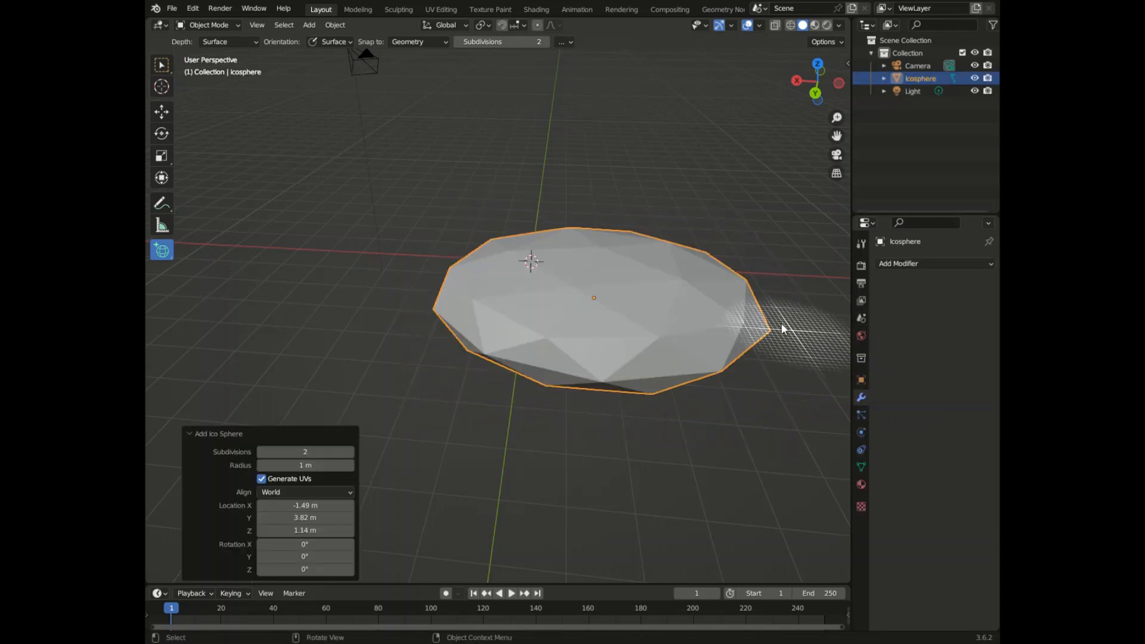
{"action": "left_click_drag", "start_coordinate": [824, 80], "coordinate": [954, 89]}
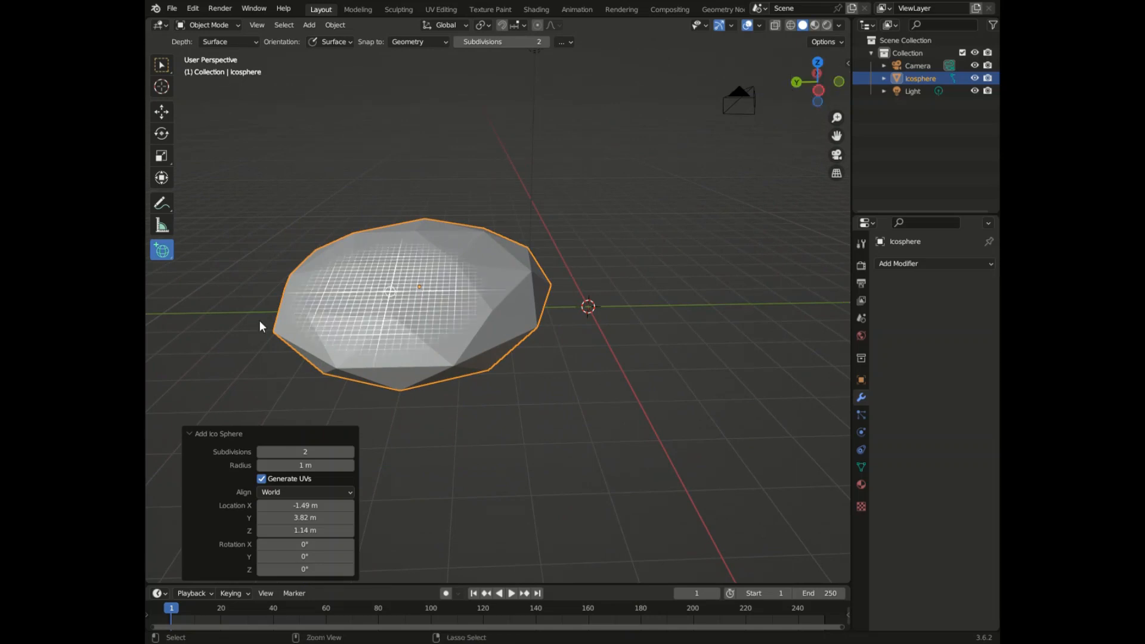
{"action": "key", "text": "Delete"}
- Draw a cylinder on the grid with the Add Cylinder tool, and delete it
{"action": "left_click", "coordinate": [162, 251]}
{"action": "left_click", "coordinate": [211, 305]}
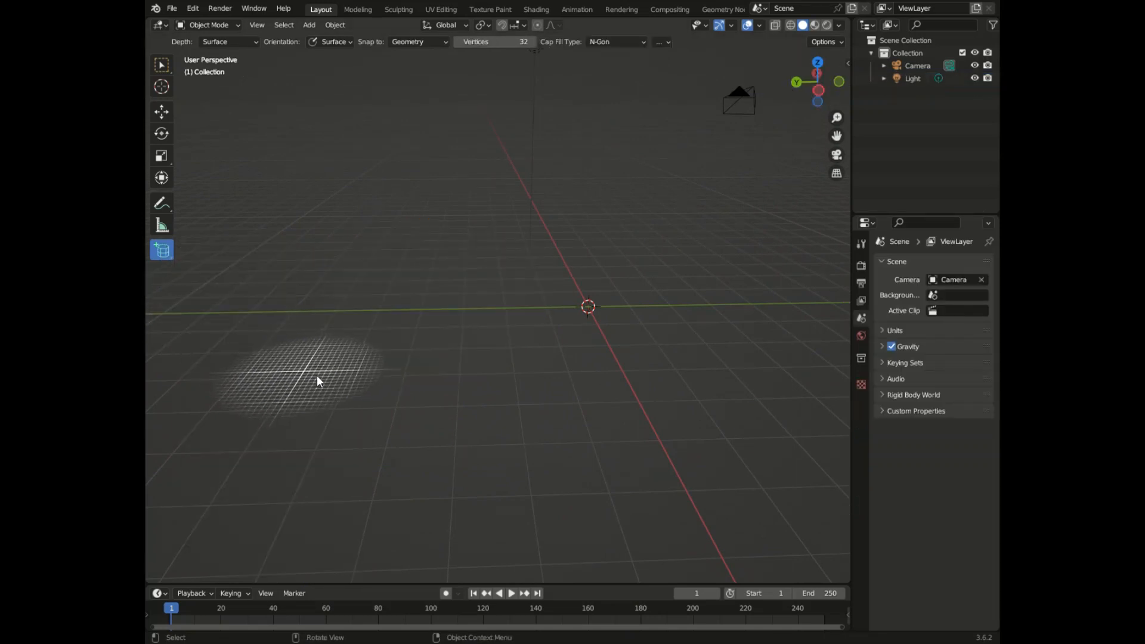
{"action": "left_click_drag", "start_coordinate": [303, 370], "coordinate": [477, 284]}
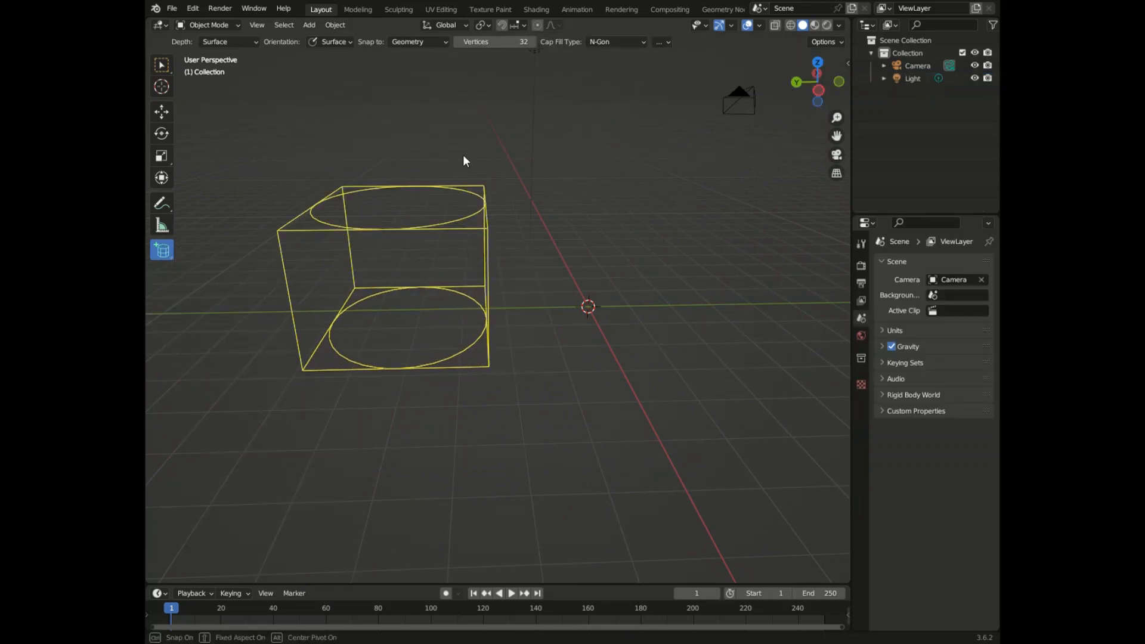
{"action": "left_click", "coordinate": [488, 105]}
{"action": "key", "text": "Delete"}
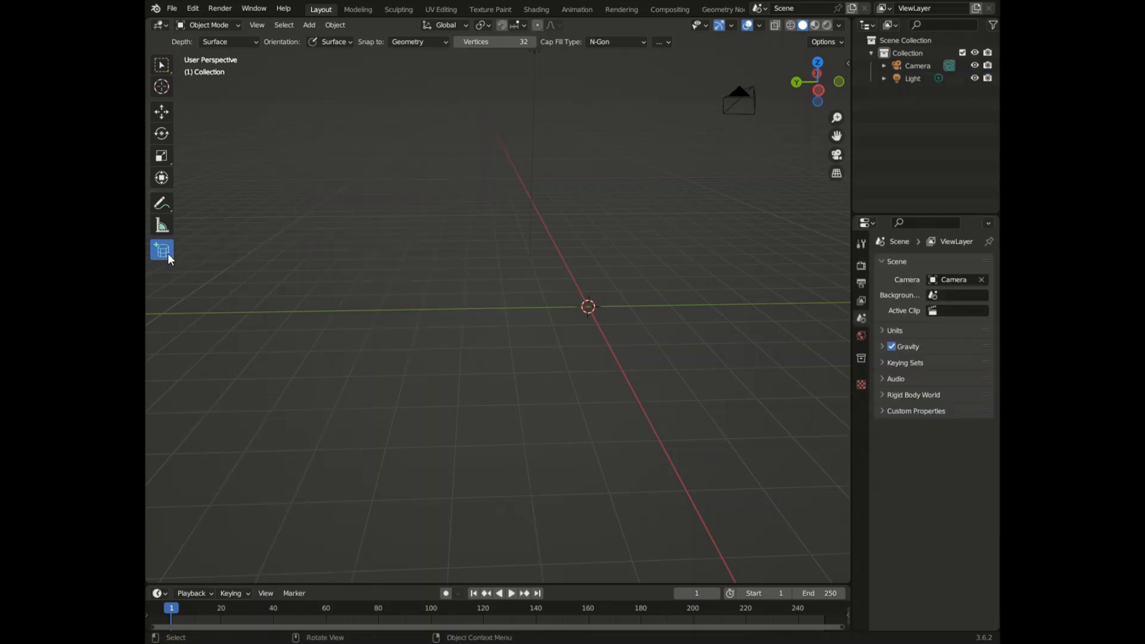
- Draw a cone centred at about X -3.06, Y 2.33, Z 0.80 m with the Add Cone tool, and delete it
{"action": "left_click", "coordinate": [164, 251]}
{"action": "left_click", "coordinate": [211, 279]}
{"action": "left_click_drag", "start_coordinate": [440, 413], "coordinate": [563, 370]}
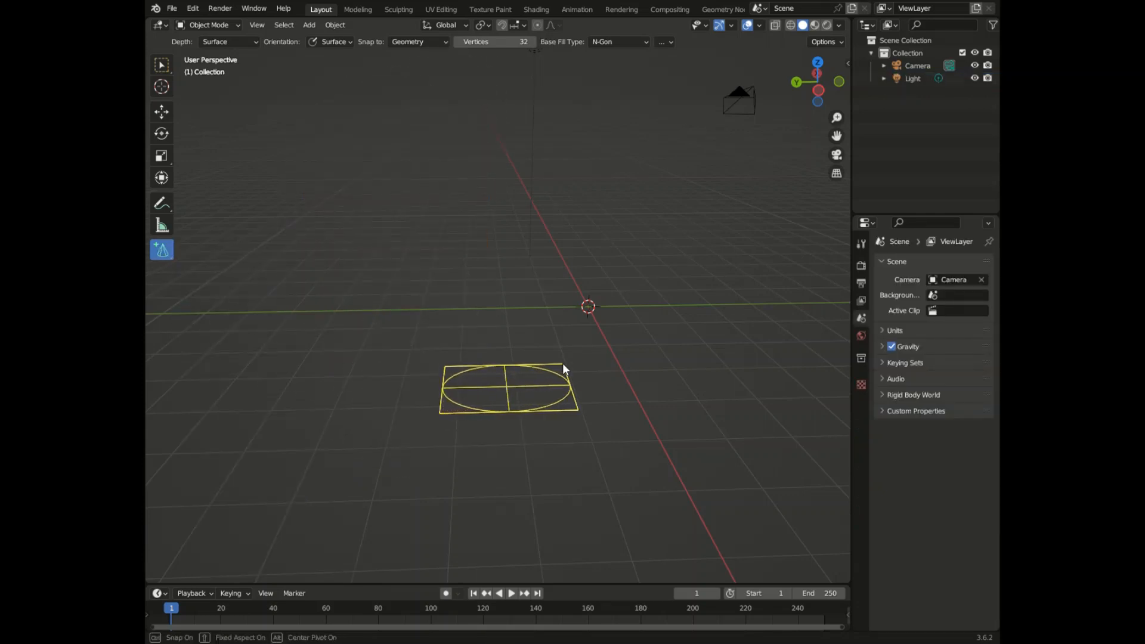
{"action": "left_click", "coordinate": [535, 287]}
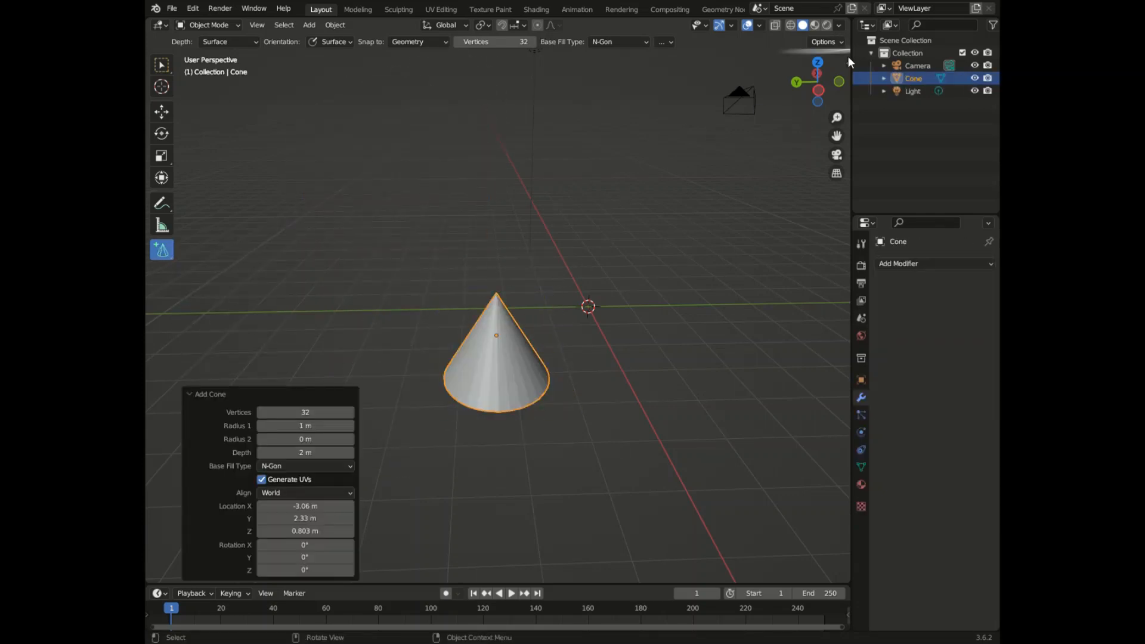
{"action": "left_click_drag", "start_coordinate": [813, 53], "coordinate": [735, 237]}
{"action": "key", "text": "Delete"}
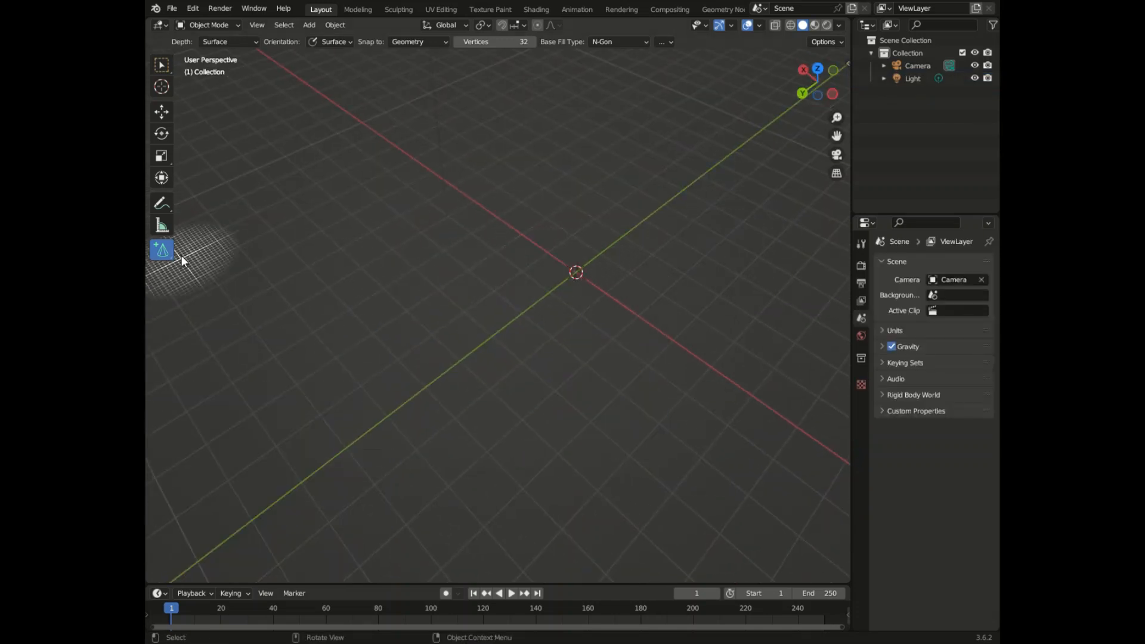
- Draw a large box centred at about X 1.35, Y 2.08, Z 1.41 m with the Add Cube tool, and delete it
{"action": "left_click", "coordinate": [166, 249]}
{"action": "left_click", "coordinate": [216, 249]}
{"action": "left_click_drag", "start_coordinate": [307, 256], "coordinate": [674, 310]}
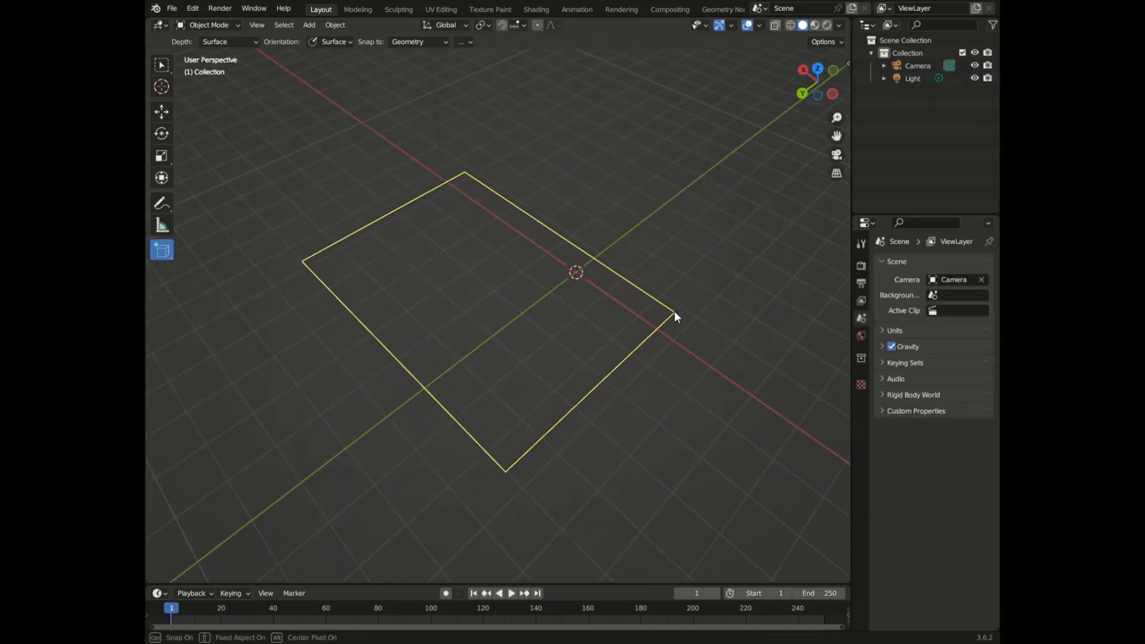
{"action": "left_click", "coordinate": [664, 223]}
{"action": "left_click_drag", "start_coordinate": [814, 83], "coordinate": [782, 117]}
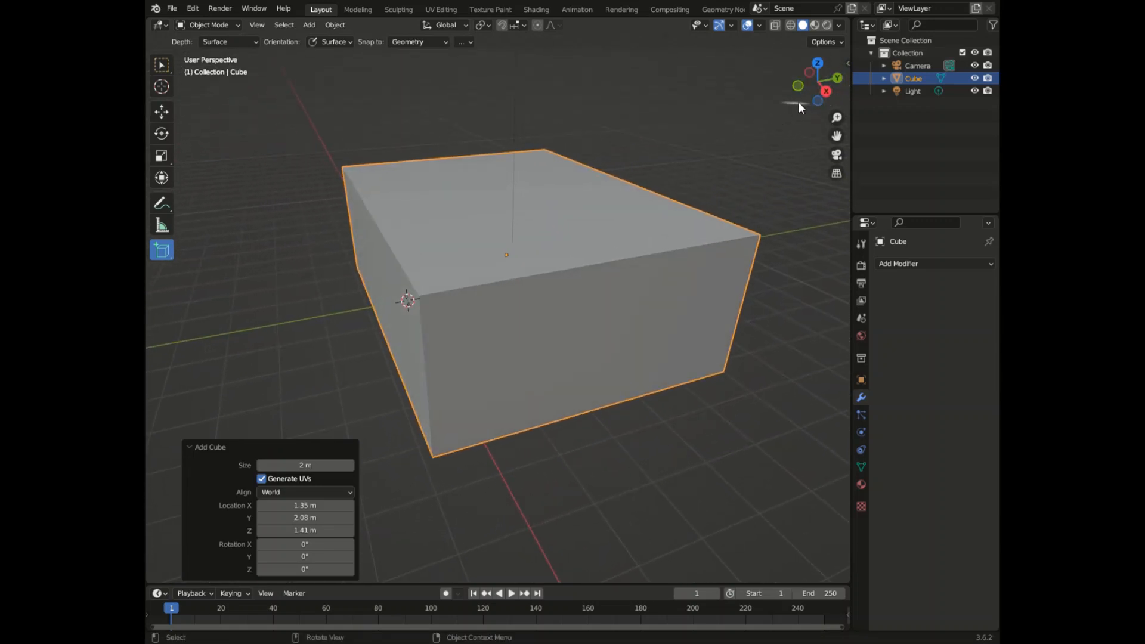
{"action": "left_click_drag", "start_coordinate": [816, 83], "coordinate": [813, 86]}
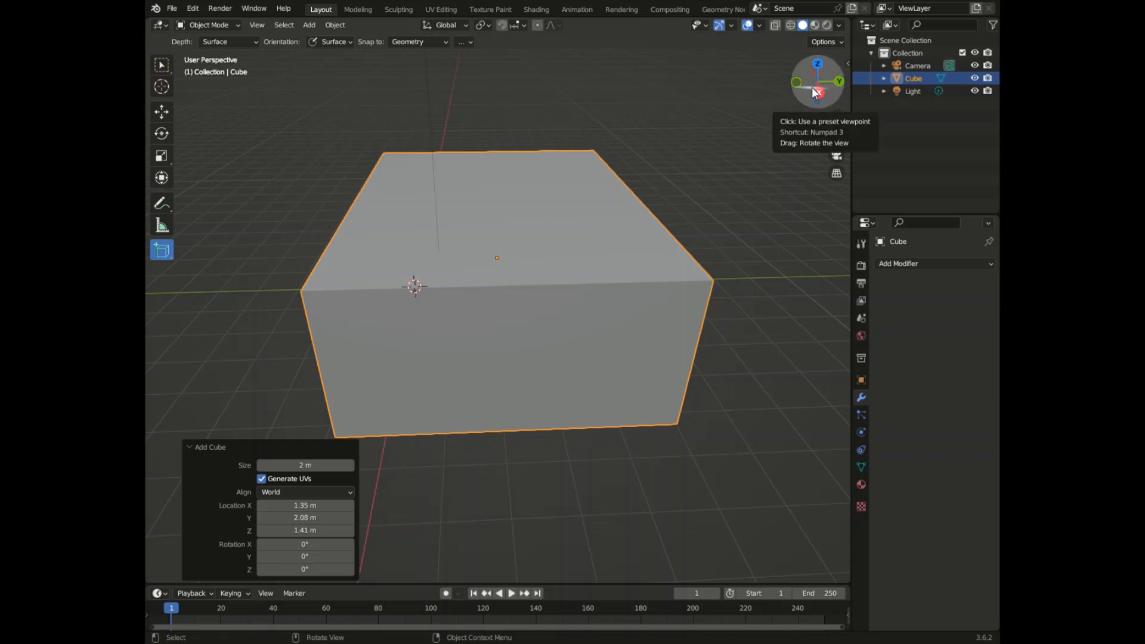
{"action": "left_click_drag", "start_coordinate": [814, 90], "coordinate": [809, 98]}
{"action": "key", "text": "Delete"}
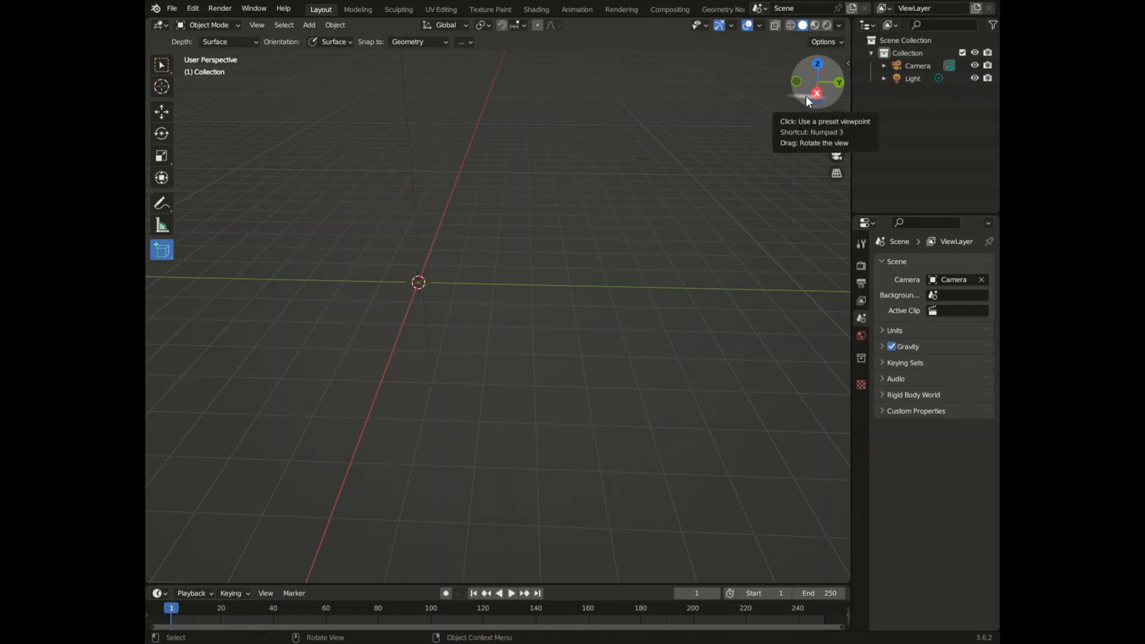
- Draw a box over the world origin, centred at about X 1.61, Y -0.12, Z 1.05 m, with the Add Cube tool
{"action": "left_click_drag", "start_coordinate": [811, 89], "coordinate": [849, 92]}
{"action": "left_click_drag", "start_coordinate": [334, 328], "coordinate": [539, 366]}
{"action": "left_click", "coordinate": [517, 278]}
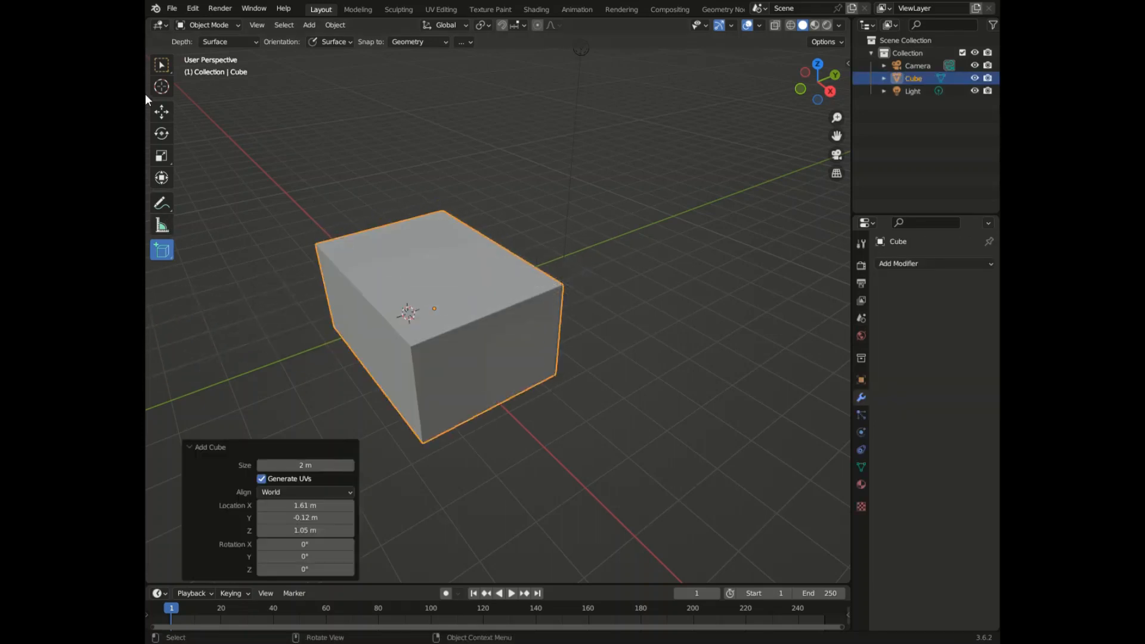
- Return to the Select Box tool, enter Edit Mode on the new box, and deselect its whole mesh
{"action": "left_click", "coordinate": [166, 70]}
{"action": "key", "text": "Tab"}
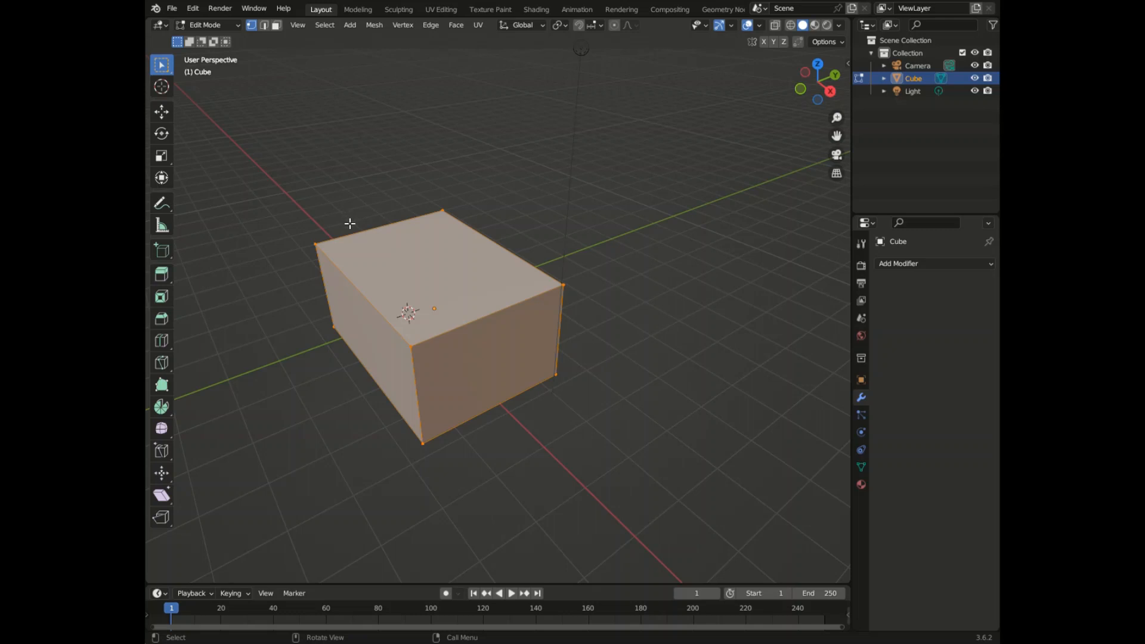
{"action": "key", "text": "alt+a"}
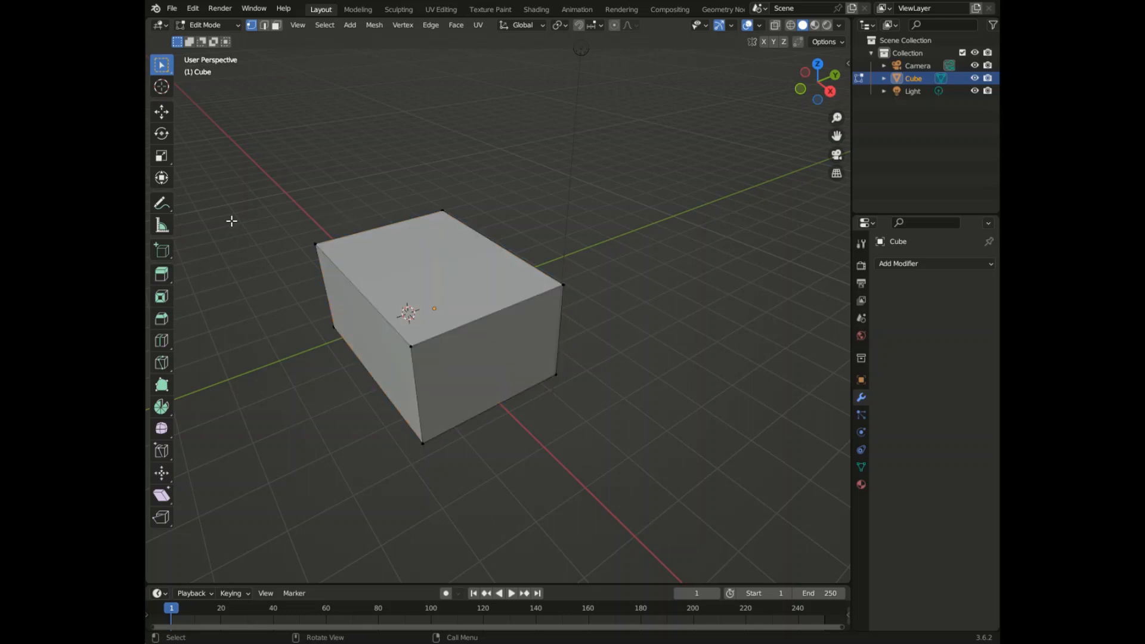
- In face select mode, select the box's top face, a long side face and an end face in turn
{"action": "left_click", "coordinate": [276, 25]}
{"action": "left_click_drag", "start_coordinate": [817, 77], "coordinate": [783, 122]}
{"action": "left_click", "coordinate": [462, 240]}
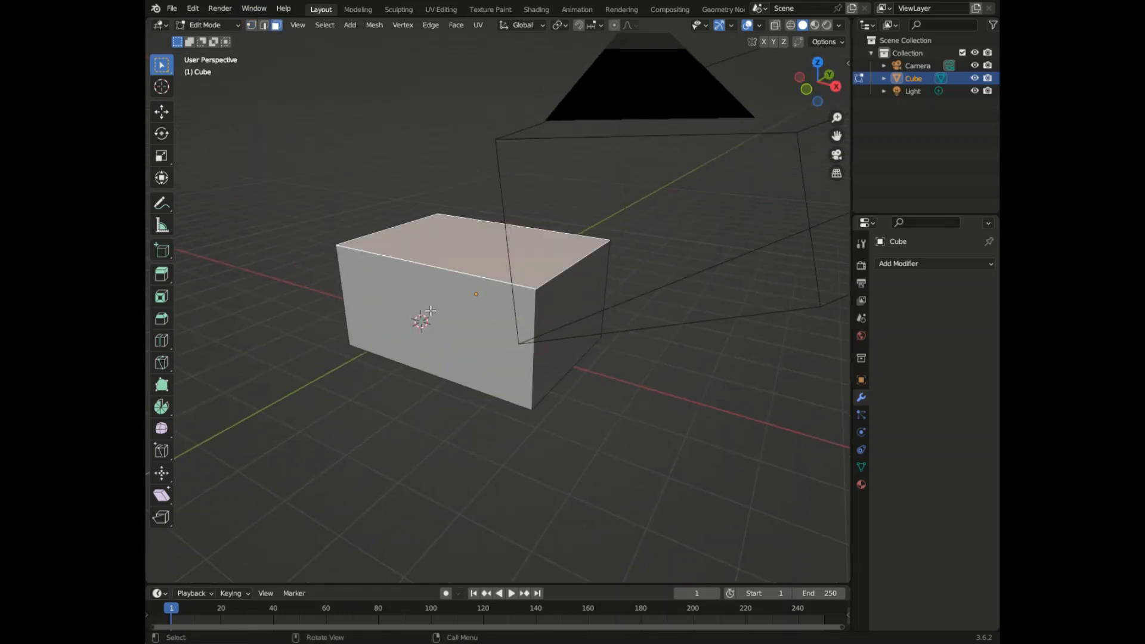
{"action": "left_click", "coordinate": [430, 311]}
{"action": "left_click_drag", "start_coordinate": [817, 82], "coordinate": [921, 83]}
{"action": "left_click_drag", "start_coordinate": [570, 297], "coordinate": [531, 278]}
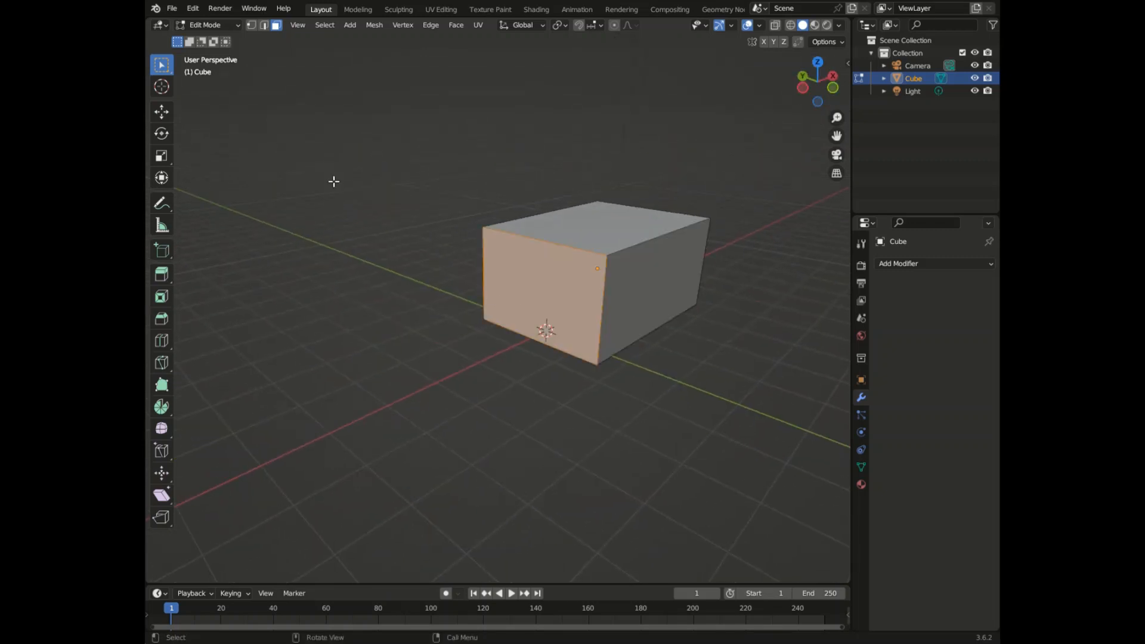
- In edge select mode, select several edges around the box's top and front corner one after another
{"action": "left_click", "coordinate": [264, 25]}
{"action": "left_click", "coordinate": [572, 249]}
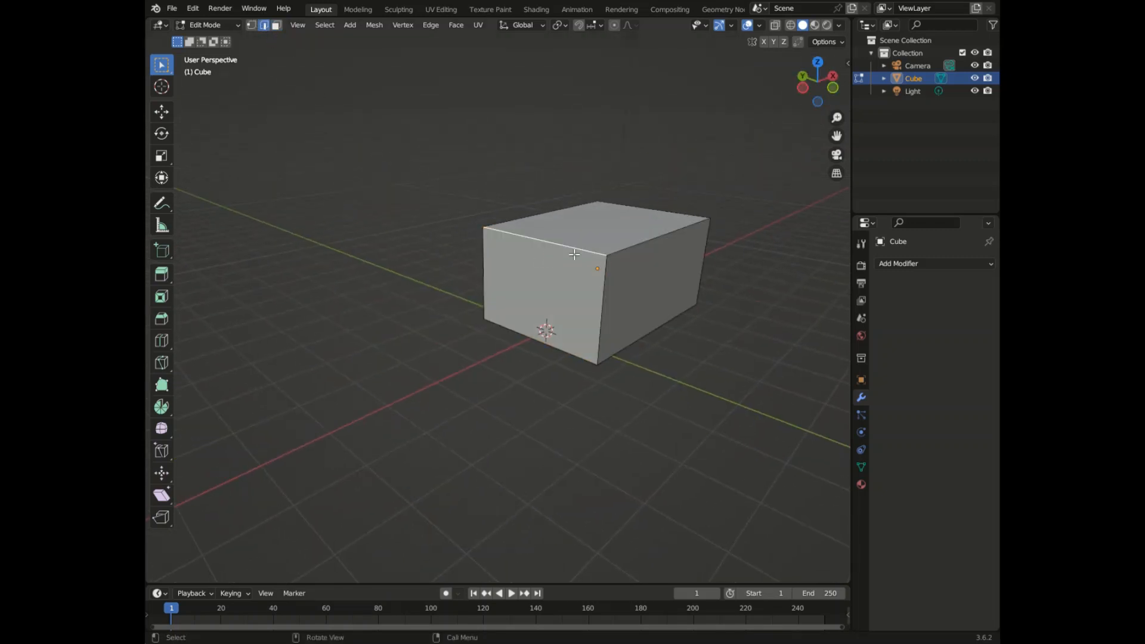
{"action": "left_click", "coordinate": [624, 253]}
{"action": "left_click", "coordinate": [594, 270]}
{"action": "left_click", "coordinate": [548, 240]}
{"action": "left_click", "coordinate": [545, 226]}
- Select top corner vertices in vertex select mode, and select the box's top face in face select mode
{"action": "left_click", "coordinate": [253, 26]}
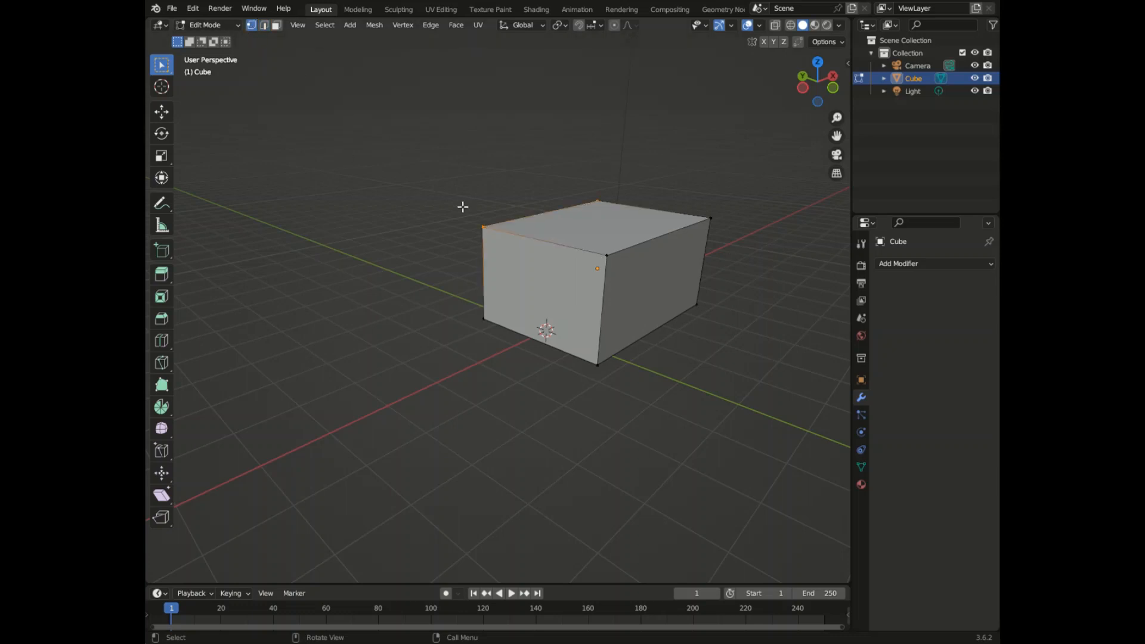
{"action": "left_click", "coordinate": [600, 258]}
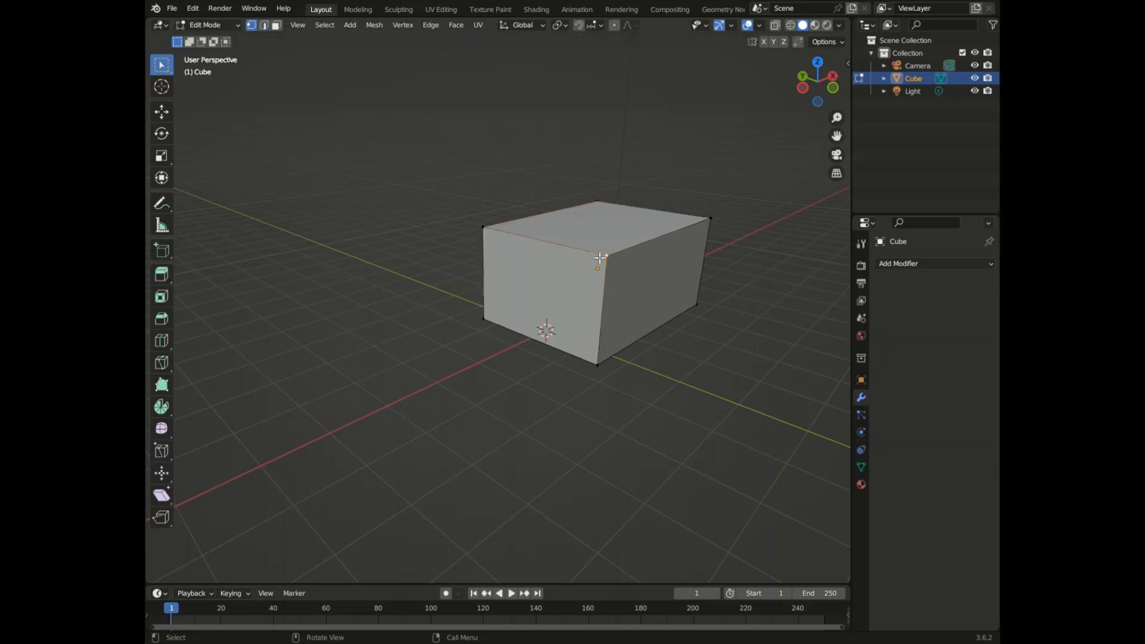
{"action": "left_click", "coordinate": [686, 221]}
{"action": "left_click", "coordinate": [594, 246]}
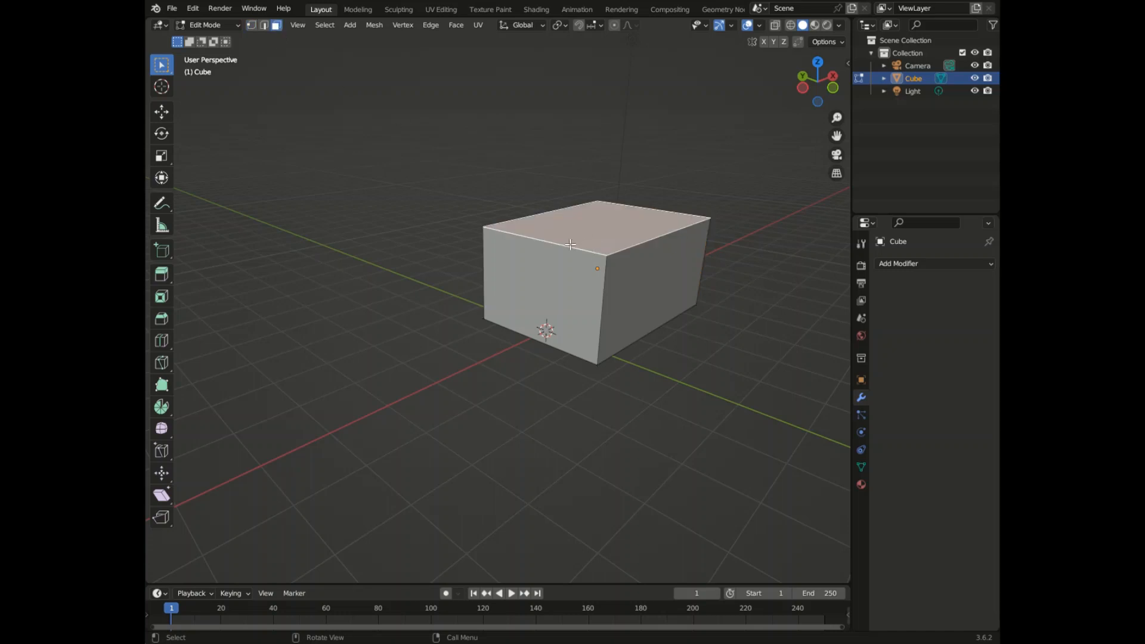
- Extrude the top face, trying the X and Y axis constraints before about 2.21 m along Z, and undo the extrusion
{"action": "key", "text": "e"}
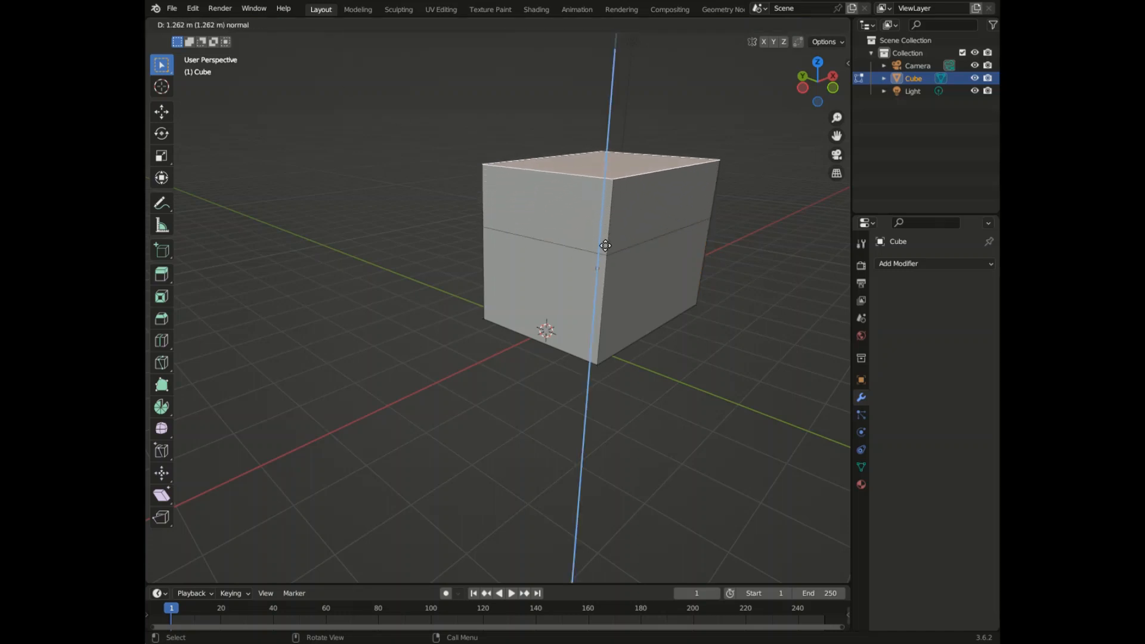
{"action": "key", "text": "x"}
{"action": "key", "text": "y"}
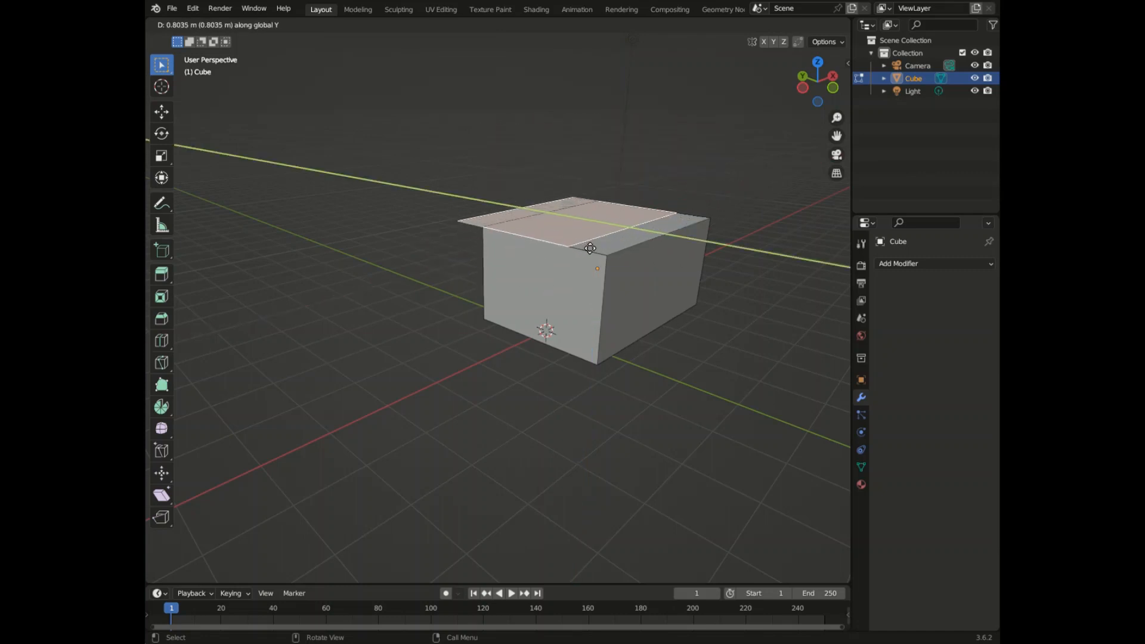
{"action": "key", "text": "z"}
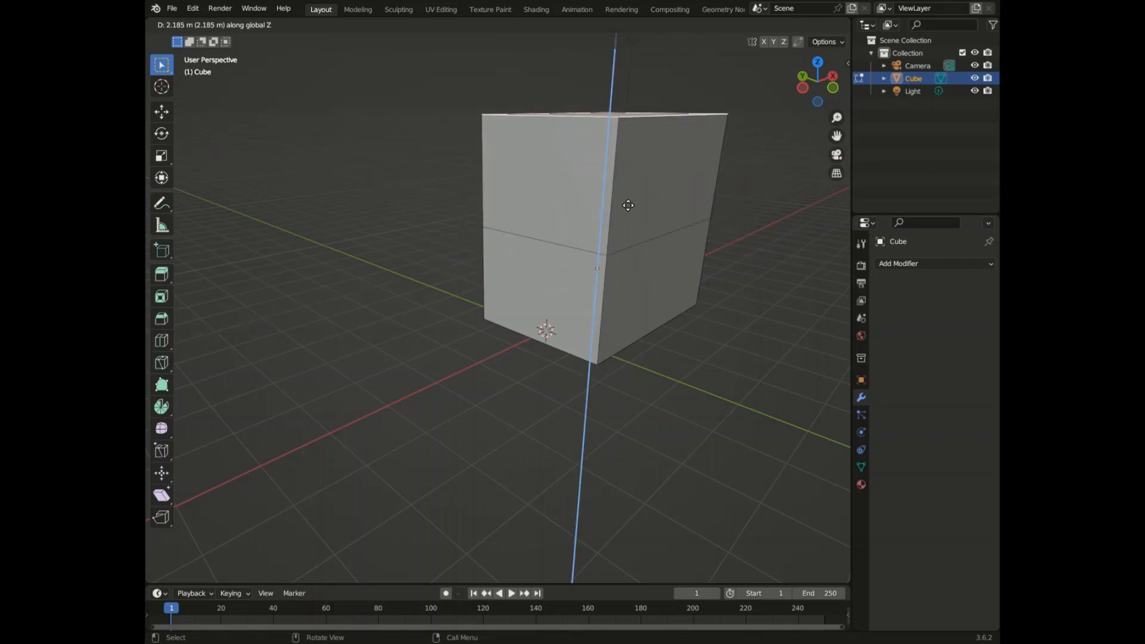
{"action": "left_click", "coordinate": [627, 203]}
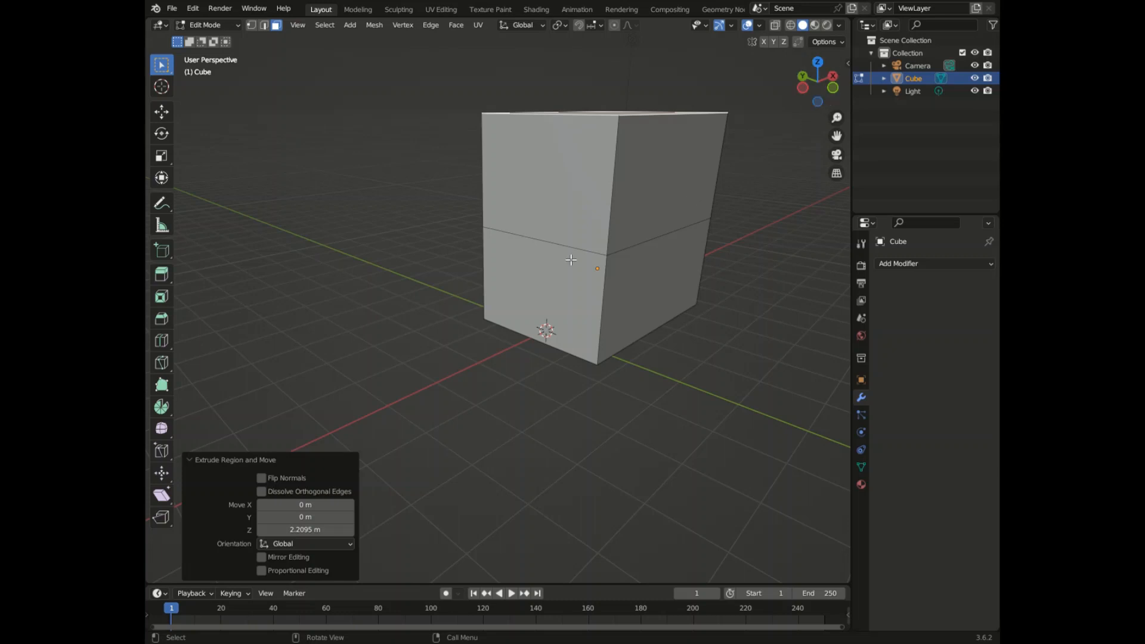
{"action": "key", "text": "ctrl+z"}
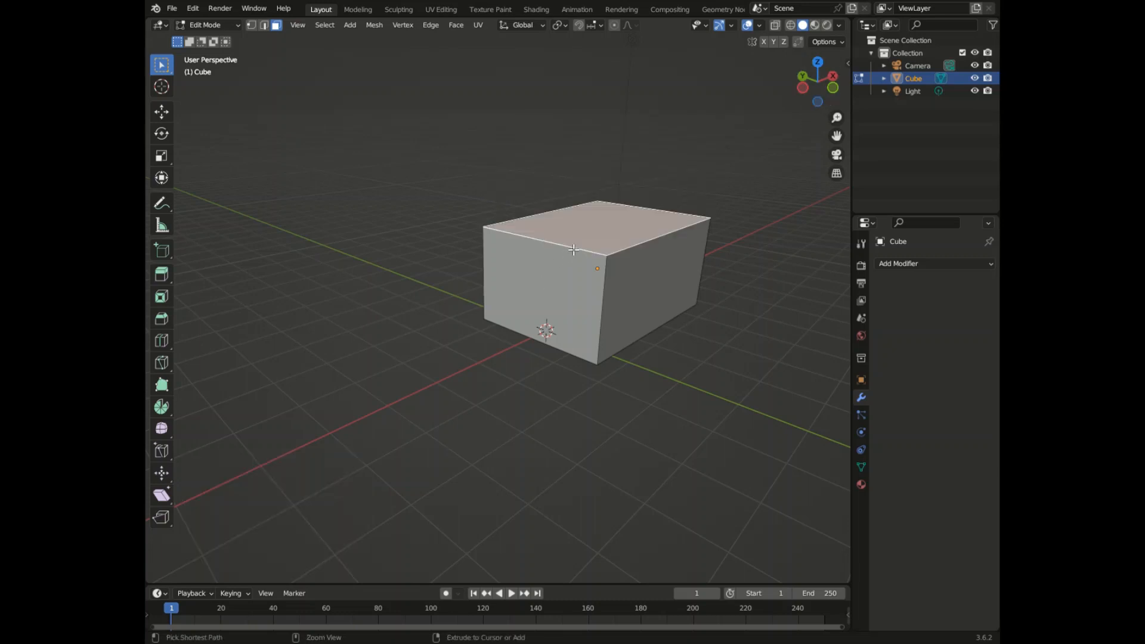
- Try extruding the box's top face about 2.21 m along its normal and scaling it down, undoing each change
{"action": "key", "text": "e"}
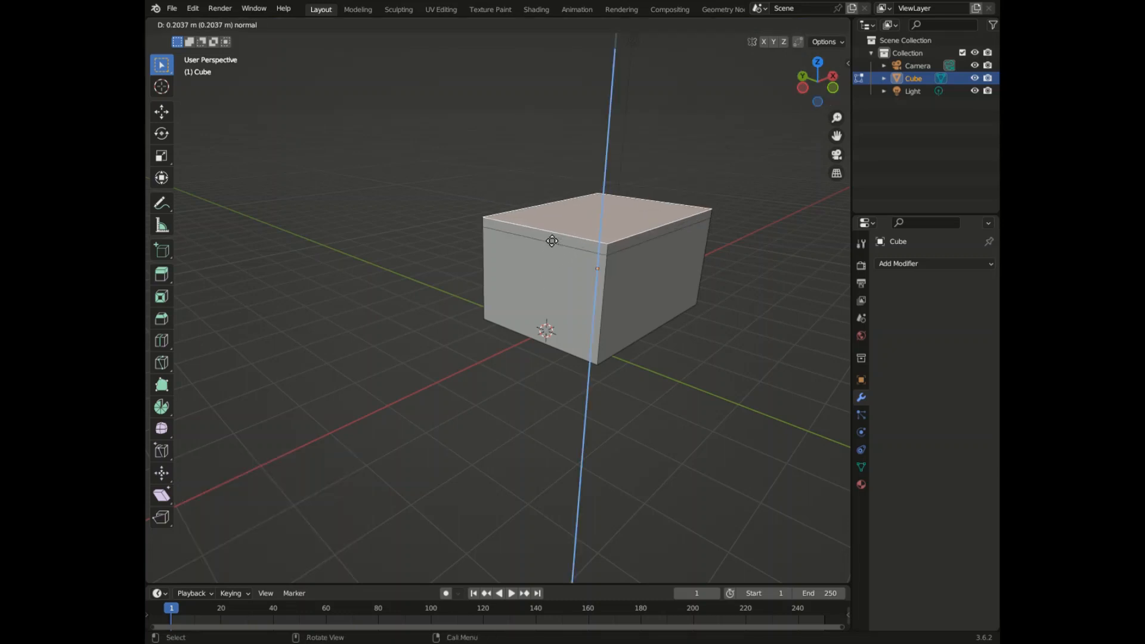
{"action": "left_click", "coordinate": [568, 142]}
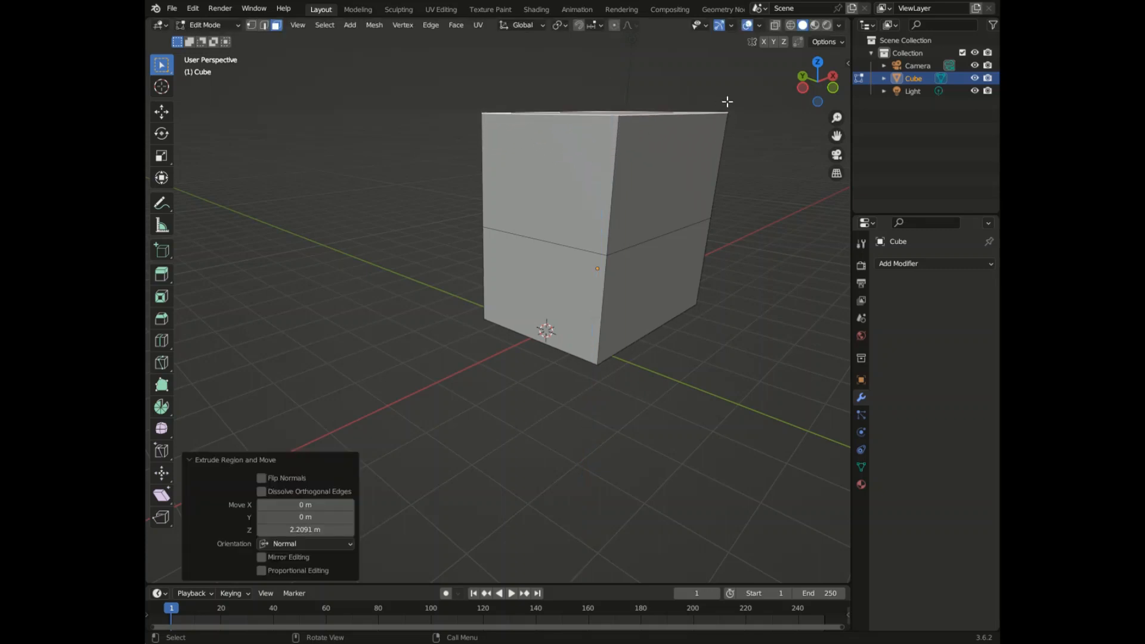
{"action": "left_click_drag", "start_coordinate": [804, 83], "coordinate": [819, 85]}
{"action": "key", "text": "ctrl+z"}
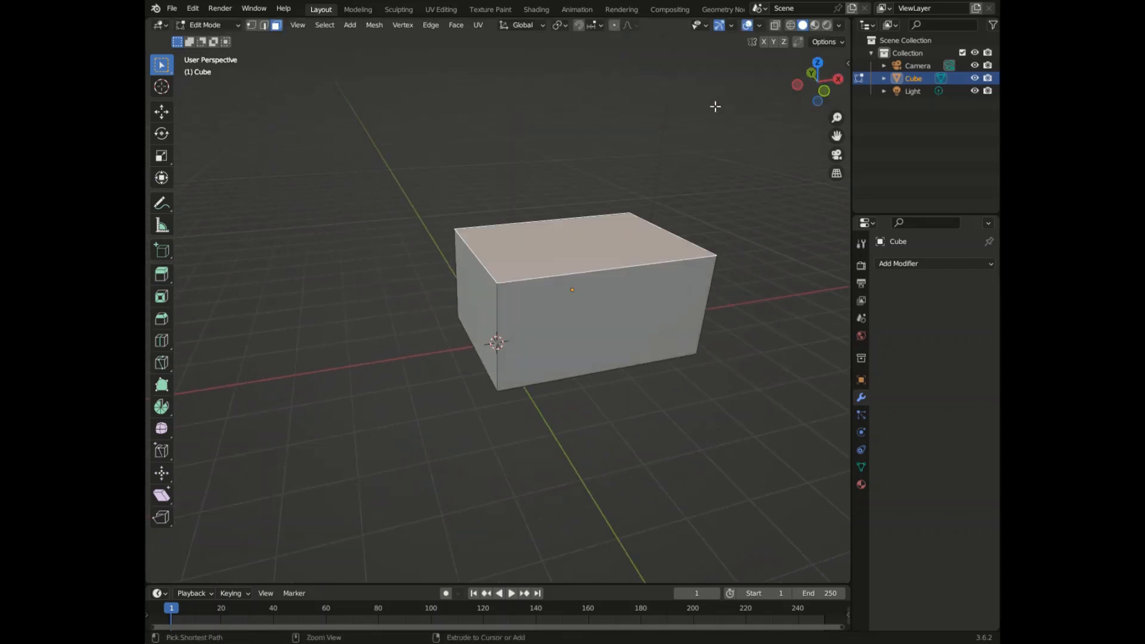
{"action": "key", "text": "s"}
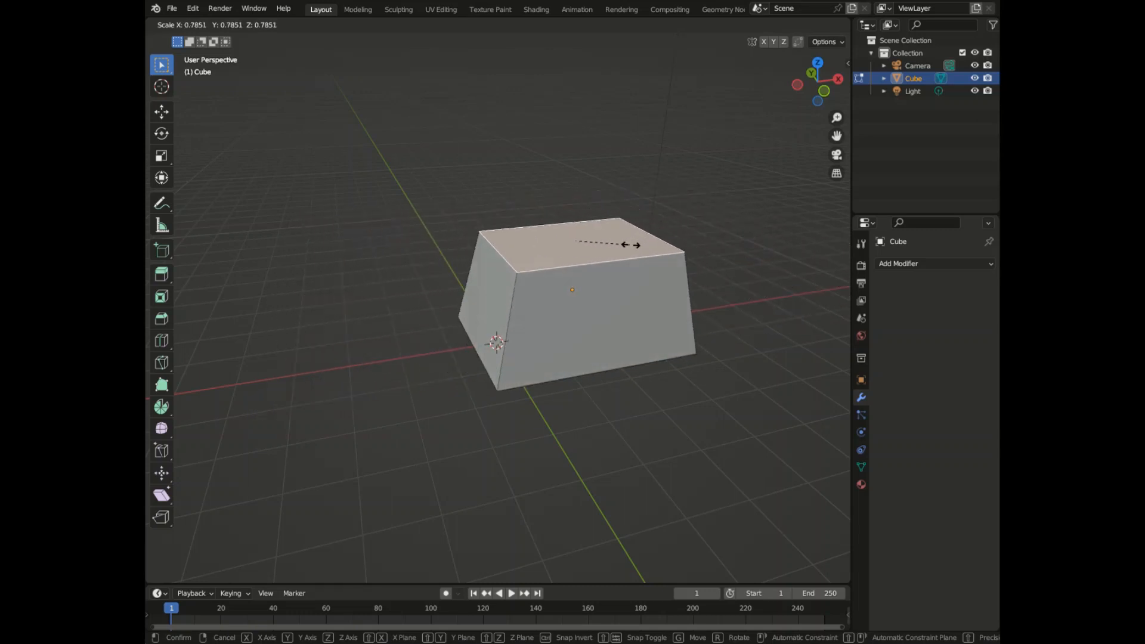
{"action": "left_click", "coordinate": [648, 253]}
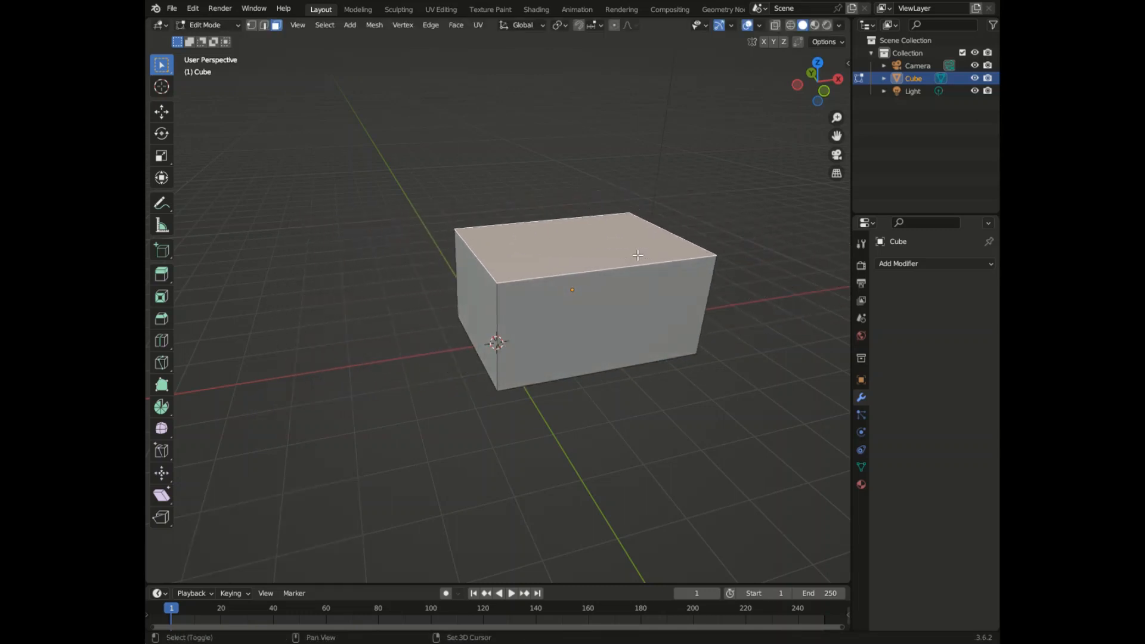
- Switch to see-through wireframe shading, select an end face of the box, and finish with no faces selected
{"action": "key", "text": "alt+z"}
{"action": "left_click_drag", "start_coordinate": [819, 98], "coordinate": [1055, 98]}
{"action": "scroll", "coordinate": [478, 224], "scroll_direction": "up", "scroll_amount": 5}
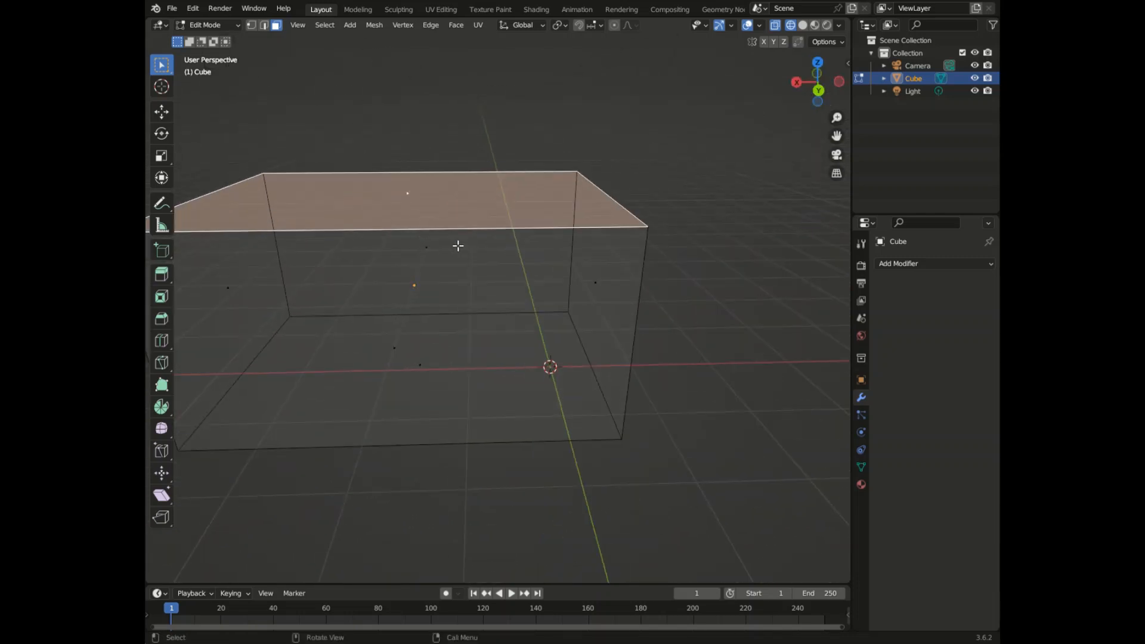
{"action": "left_click_drag", "start_coordinate": [826, 88], "coordinate": [488, 245]}
{"action": "left_click", "coordinate": [385, 381]}
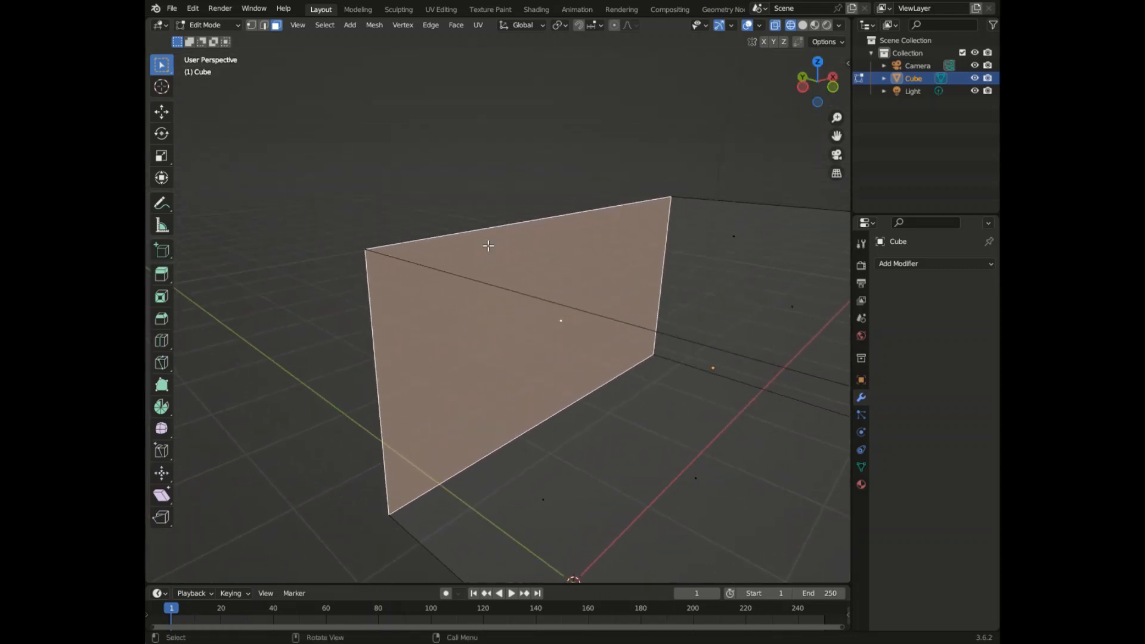
{"action": "scroll", "coordinate": [487, 245], "scroll_direction": "down", "scroll_amount": 5}
{"action": "left_click", "coordinate": [506, 374]}
{"action": "left_click", "coordinate": [578, 451]}
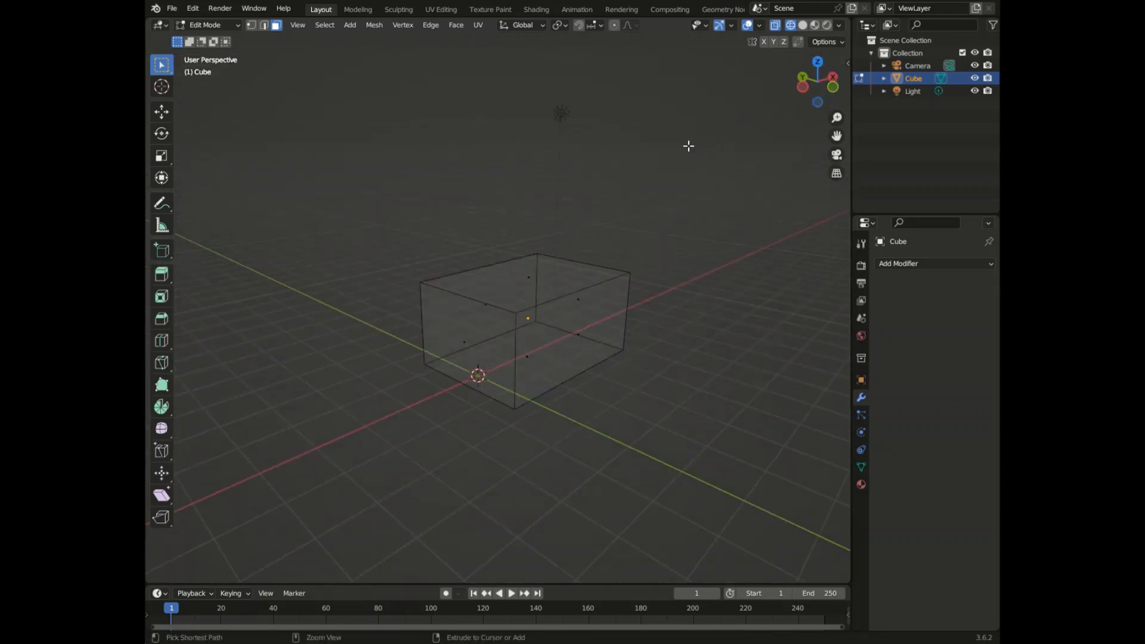
- View the box in material preview and rendered shading, and return to solid shading
{"action": "key", "text": "alt+z"}
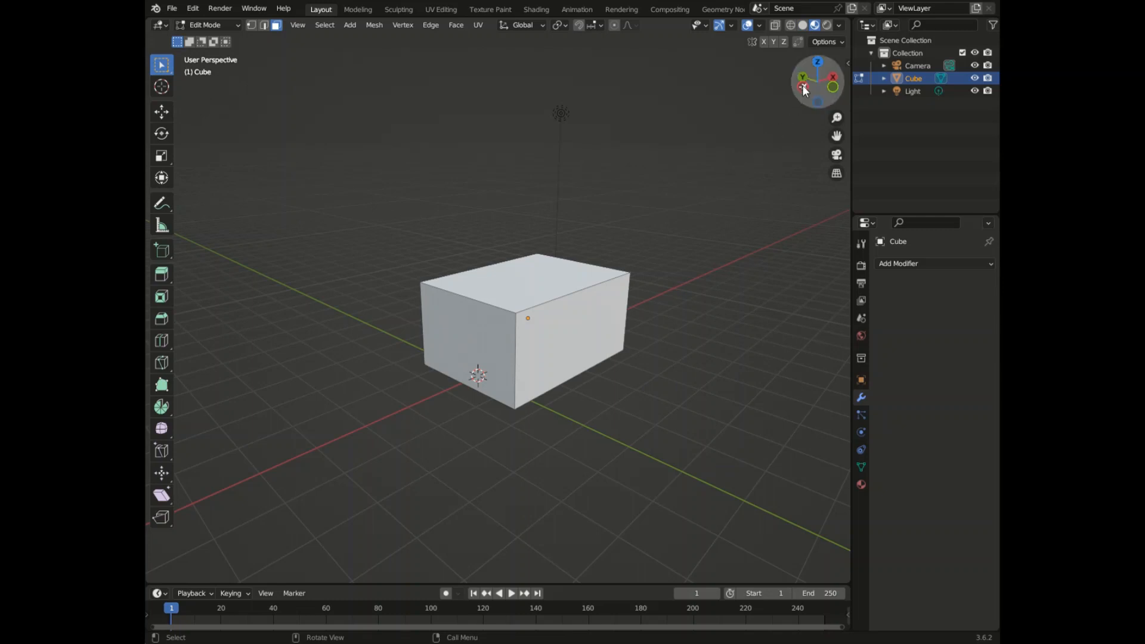
{"action": "left_click", "coordinate": [826, 26]}
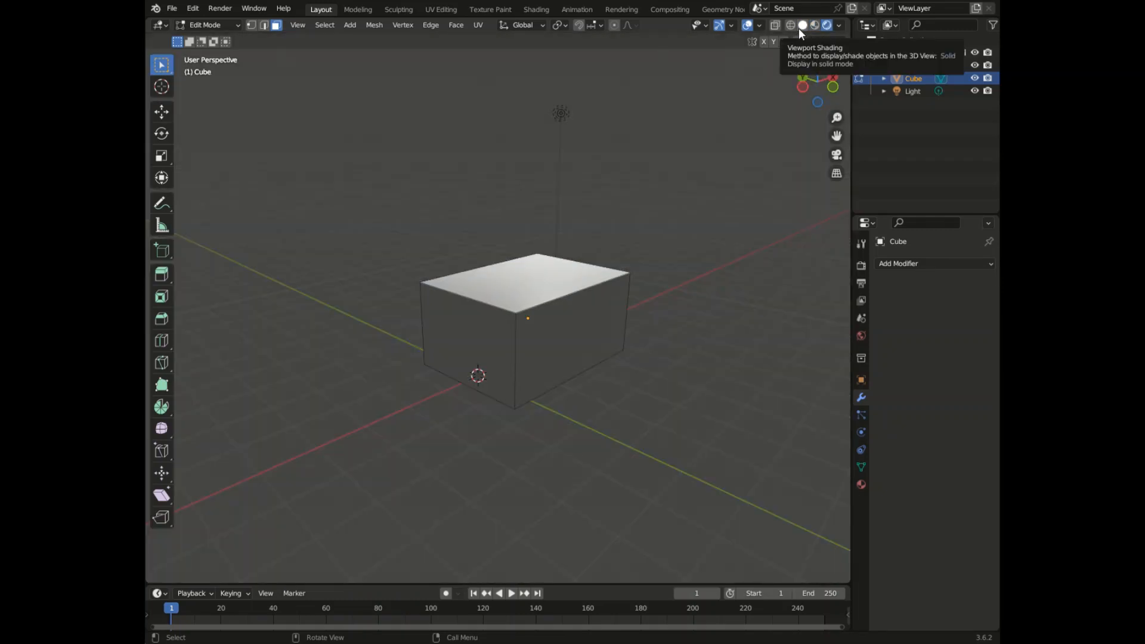
{"action": "left_click", "coordinate": [802, 26]}
- Enable proportional editing, select the box's top face and activate the Move tool
{"action": "left_click_drag", "start_coordinate": [818, 96], "coordinate": [731, 49]}
{"action": "left_click", "coordinate": [615, 25]}
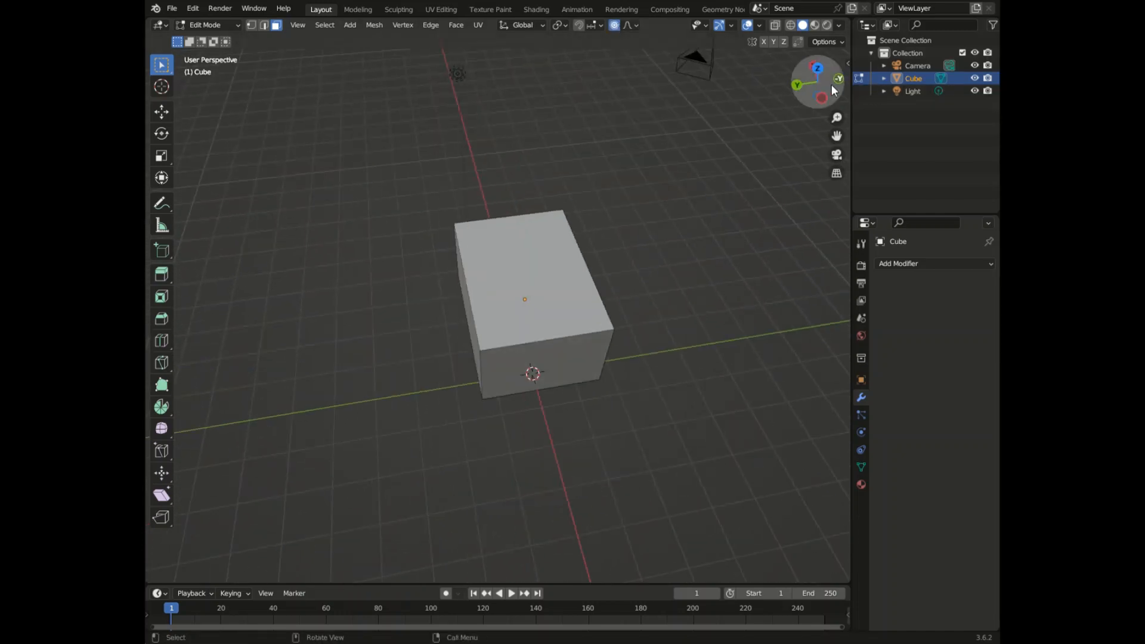
{"action": "left_click_drag", "start_coordinate": [831, 84], "coordinate": [799, 88]}
{"action": "left_click", "coordinate": [525, 282]}
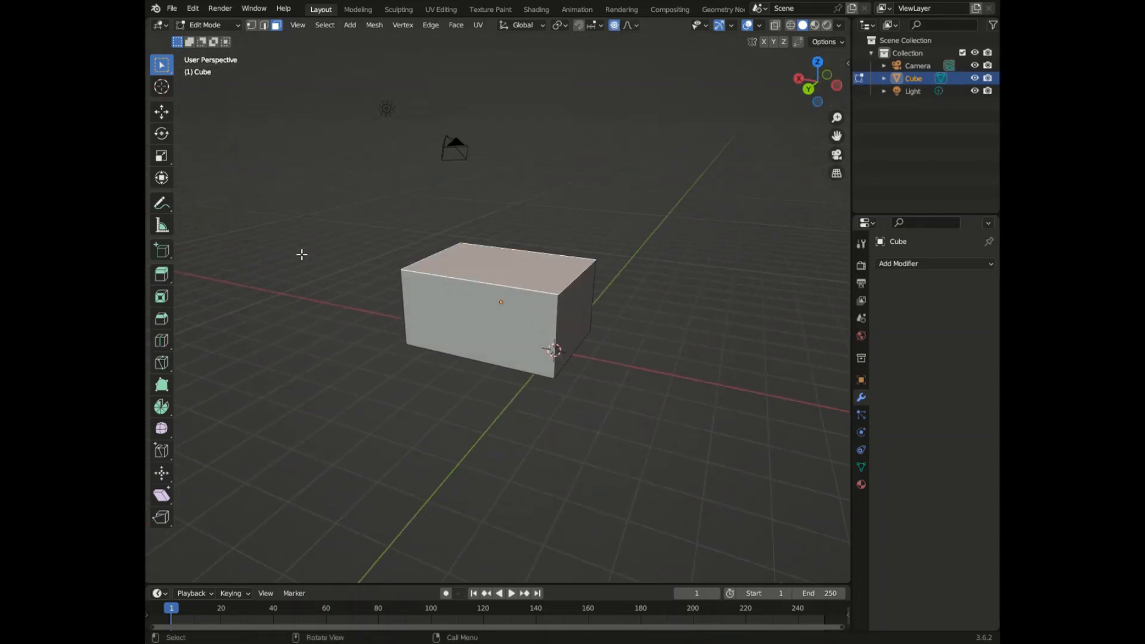
{"action": "left_click", "coordinate": [161, 111]}
- Try lowering the top face about 1.03 m along Z, undo the move, and return the timeline to frame 1
{"action": "left_click_drag", "start_coordinate": [502, 203], "coordinate": [504, 263]}
{"action": "key", "text": "space"}
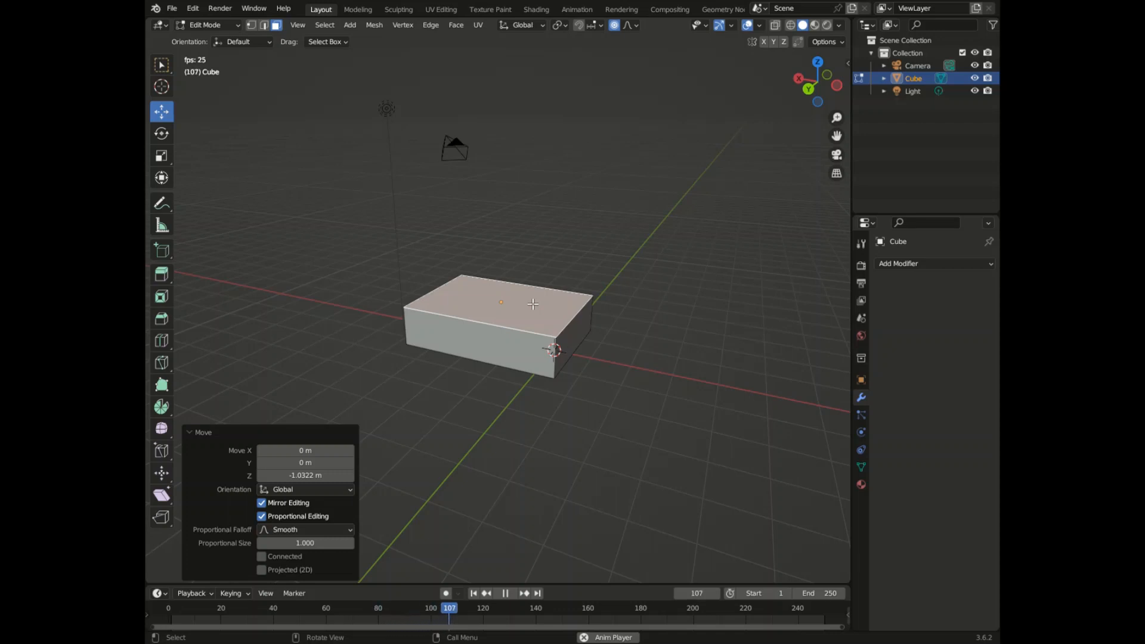
{"action": "key", "text": "space"}
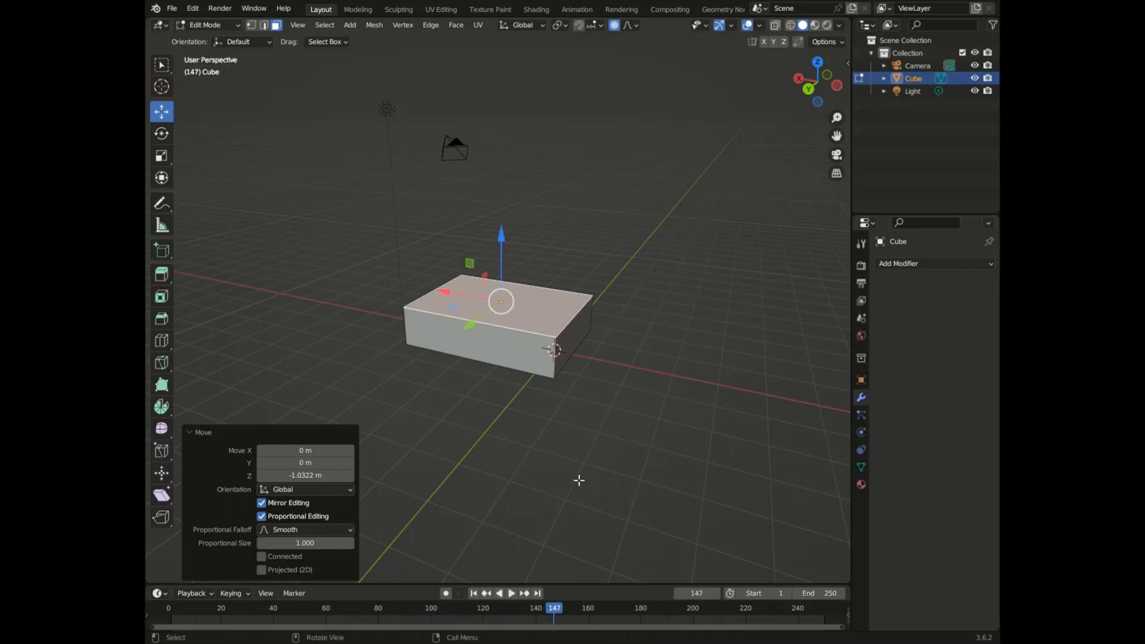
{"action": "key", "text": "space"}
{"action": "key", "text": "space"}
{"action": "key", "text": "space"}
{"action": "key", "text": "space"}
{"action": "key", "text": "ctrl+z"}
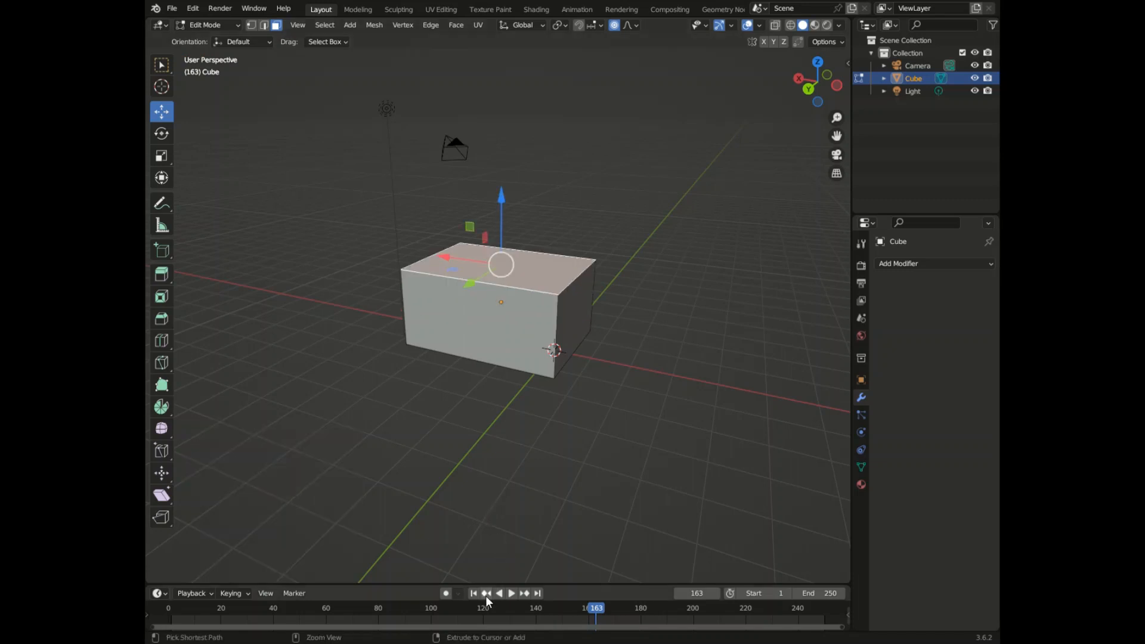
{"action": "left_click", "coordinate": [474, 593]}
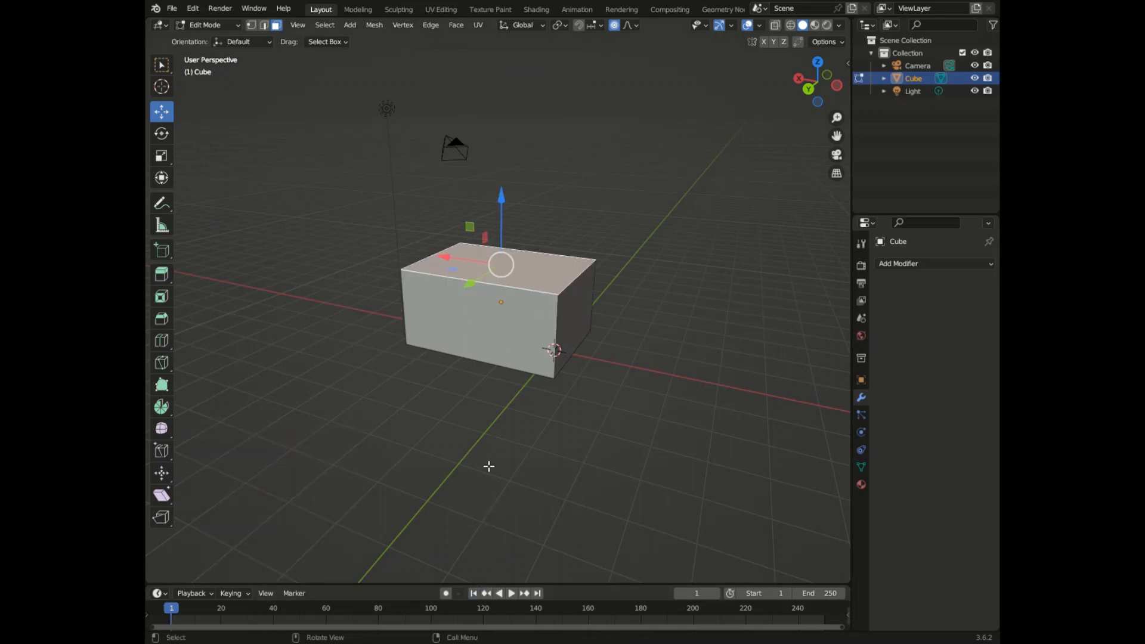
- Subdivide the box's top face repeatedly with one cut each time to build a dense grid
{"action": "right_click", "coordinate": [502, 273]}
{"action": "left_click", "coordinate": [502, 276]}
{"action": "right_click", "coordinate": [509, 278]}
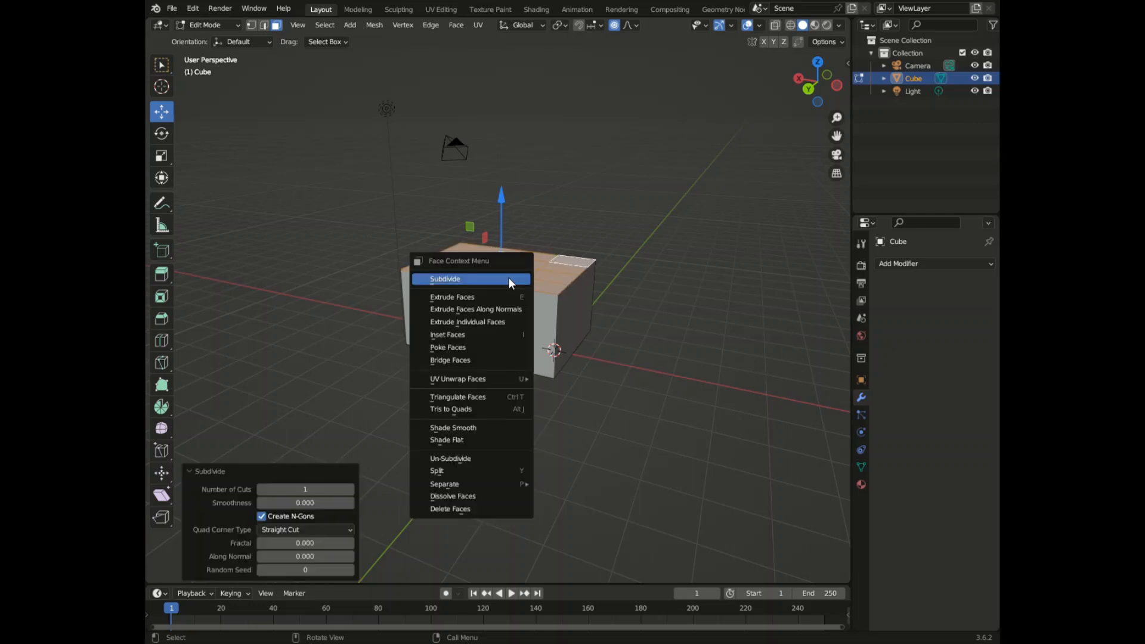
{"action": "left_click", "coordinate": [509, 279]}
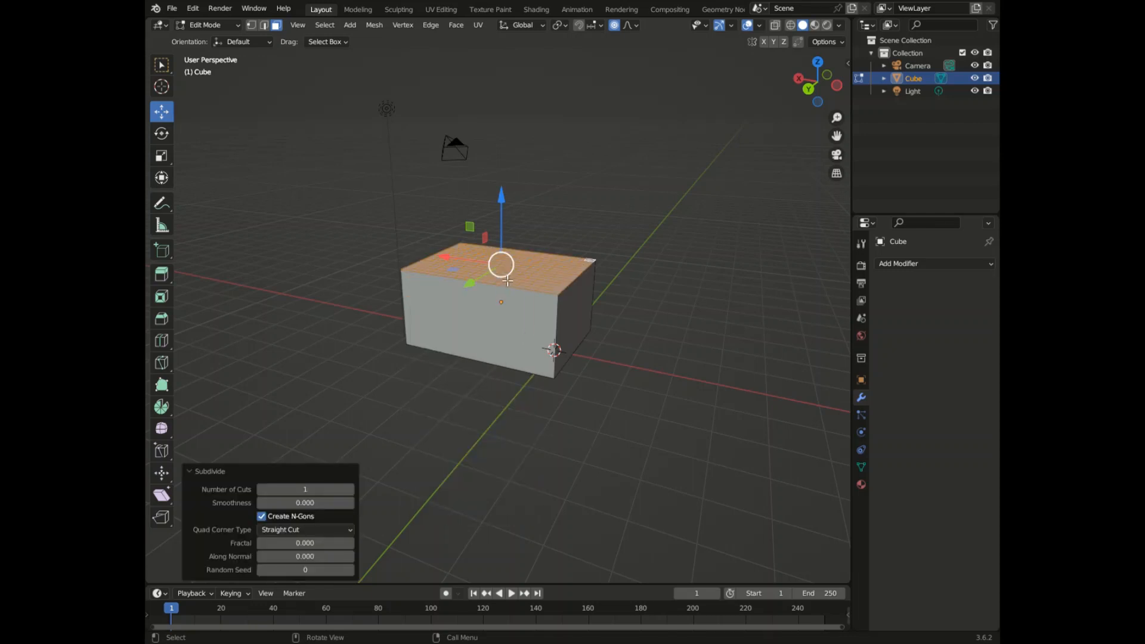
{"action": "right_click", "coordinate": [506, 279]}
{"action": "left_click", "coordinate": [503, 277]}
- Select four adjacent small faces near the middle of the subdivided top surface
{"action": "scroll", "coordinate": [490, 262], "scroll_direction": "up", "scroll_amount": 6}
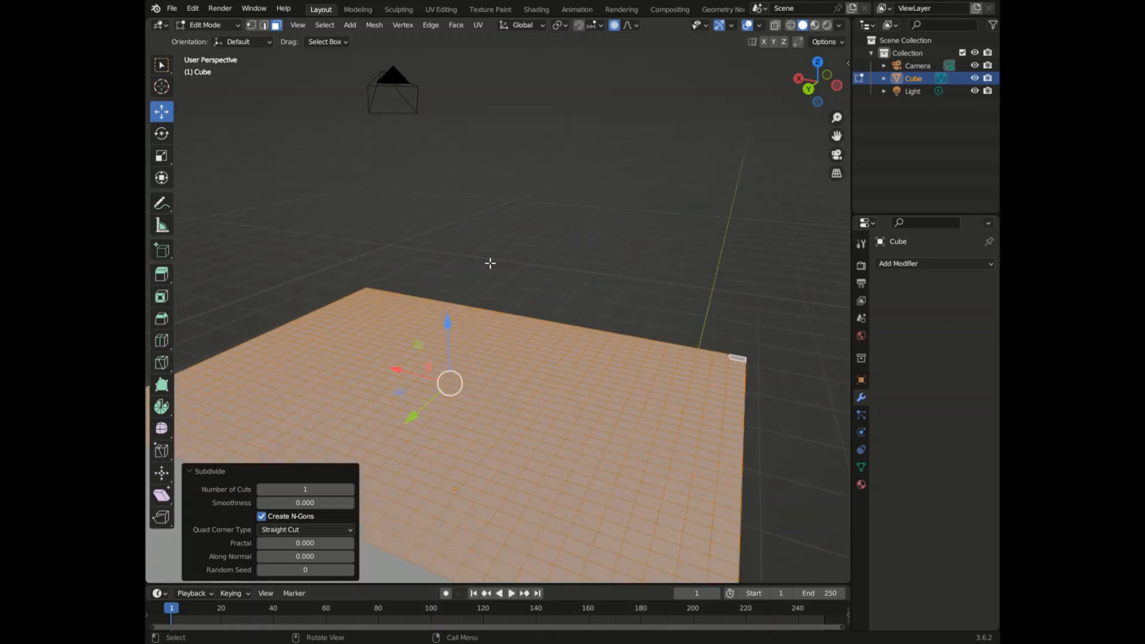
{"action": "scroll", "coordinate": [490, 262], "scroll_direction": "up", "scroll_amount": 1}
{"action": "left_click", "coordinate": [460, 422]}
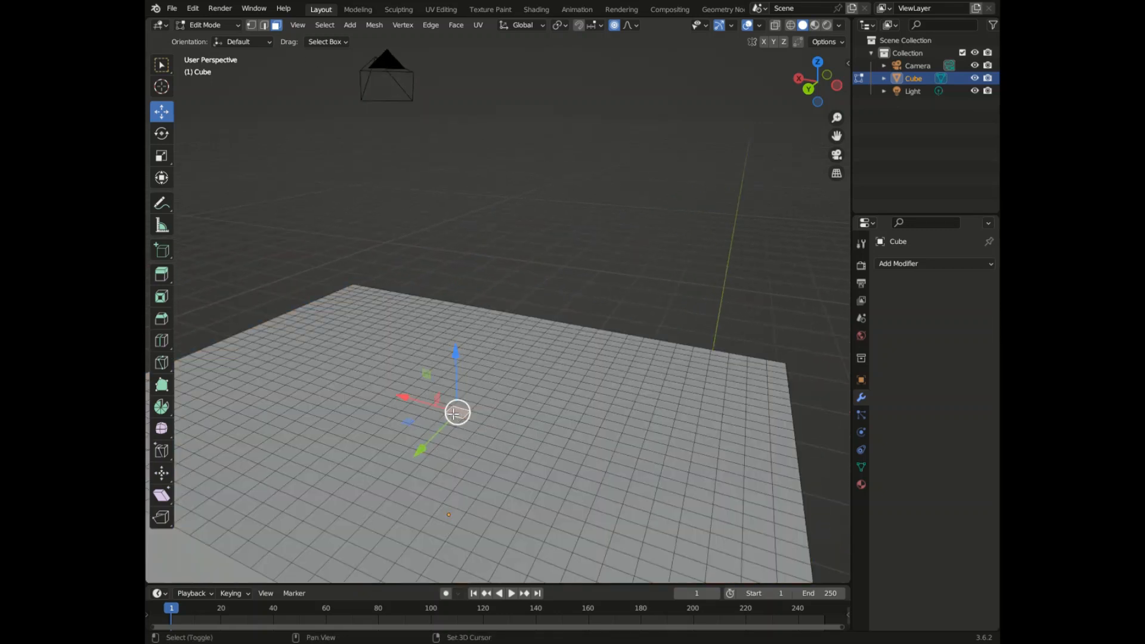
{"action": "left_click", "coordinate": [444, 408], "text": "shift"}
{"action": "left_click", "coordinate": [452, 402], "text": "shift"}
{"action": "left_click", "coordinate": [465, 406], "text": "shift"}
- Try moving the selected faces without proportional editing and about 0.38 m down with Smooth falloff, undoing both moves
{"action": "scroll", "coordinate": [493, 380], "scroll_direction": "down", "scroll_amount": 4}
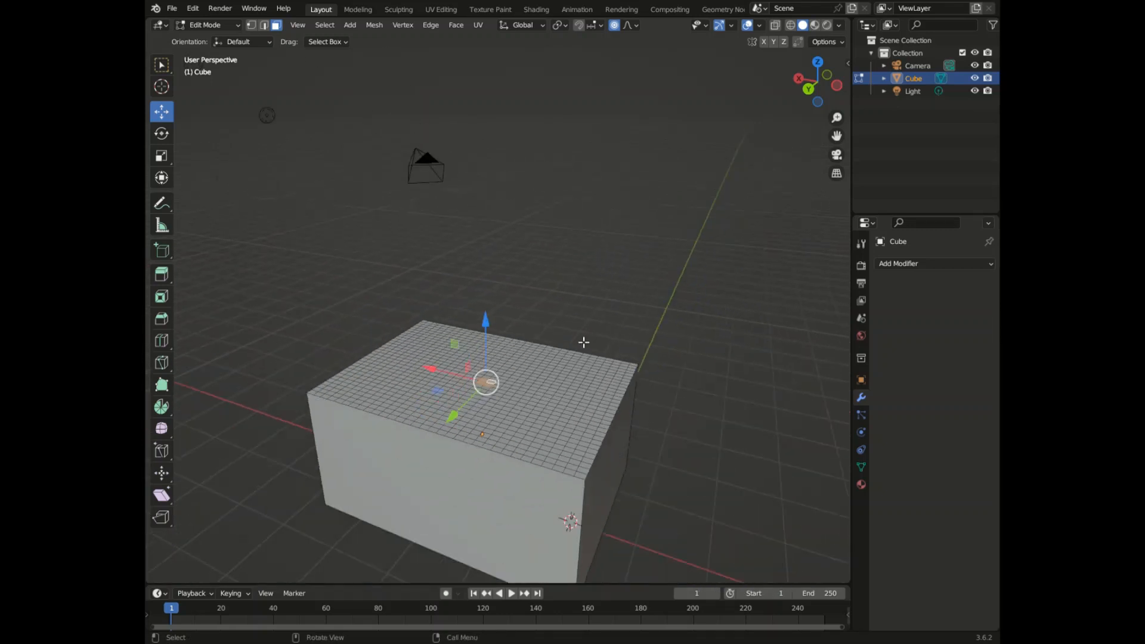
{"action": "scroll", "coordinate": [585, 342], "scroll_direction": "up", "scroll_amount": 2}
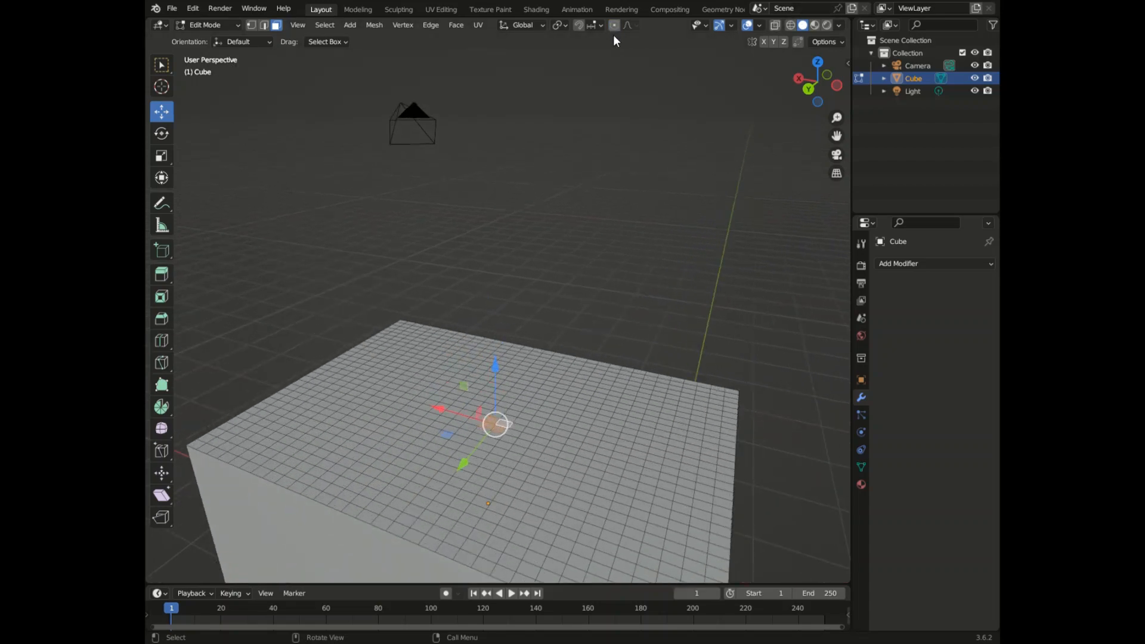
{"action": "mouse_move", "coordinate": [507, 386]}
{"action": "left_mouse_down"}
{"action": "mouse_move", "coordinate": [493, 248]}
{"action": "mouse_move", "coordinate": [496, 390]}
{"action": "mouse_move", "coordinate": [494, 370]}
{"action": "left_mouse_up"}
{"action": "key", "text": "ctrl+z"}
{"action": "left_click_drag", "start_coordinate": [512, 376], "coordinate": [506, 417]}
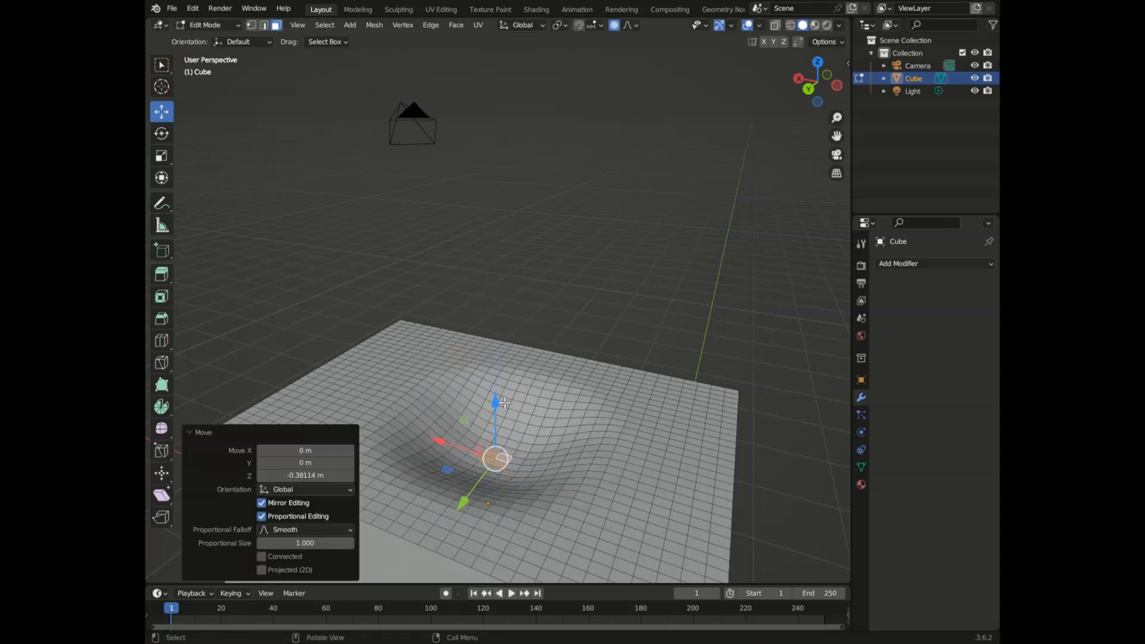
{"action": "key", "text": "ctrl+z"}
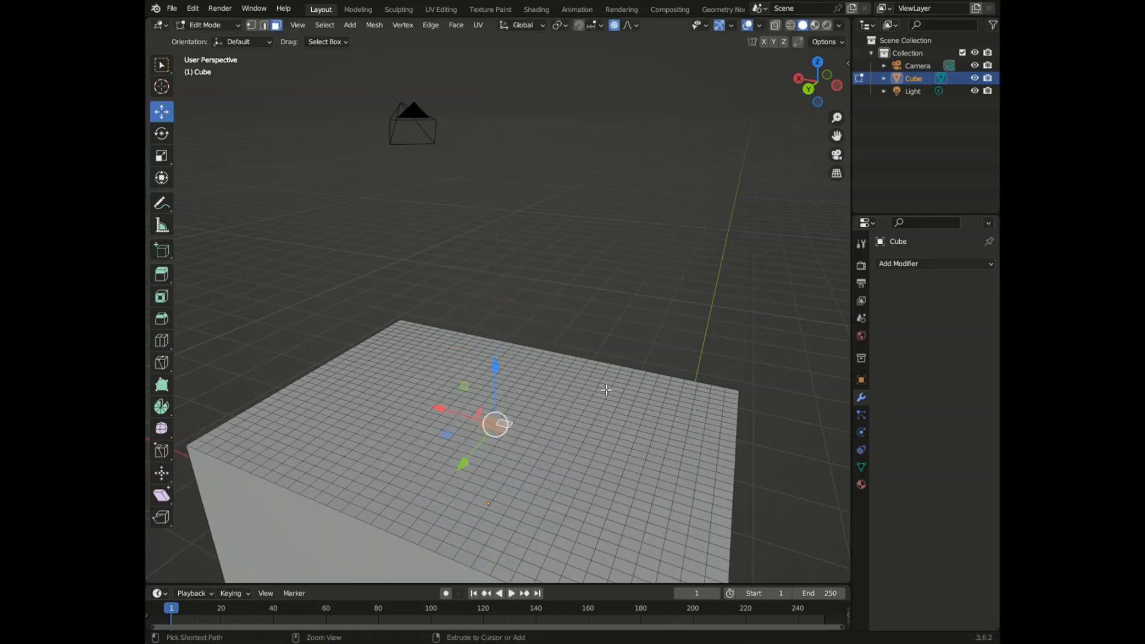
- Set the proportional falloff to Sphere, try lowering the selected faces along Z, and undo the move
{"action": "left_click", "coordinate": [624, 27]}
{"action": "left_click", "coordinate": [624, 93]}
{"action": "left_click_drag", "start_coordinate": [507, 374], "coordinate": [508, 424]}
{"action": "key", "text": "ctrl+z"}
- Set the proportional falloff to Root, try raising the selected faces about 0.56 m along Z, and undo the move
{"action": "left_click", "coordinate": [627, 28]}
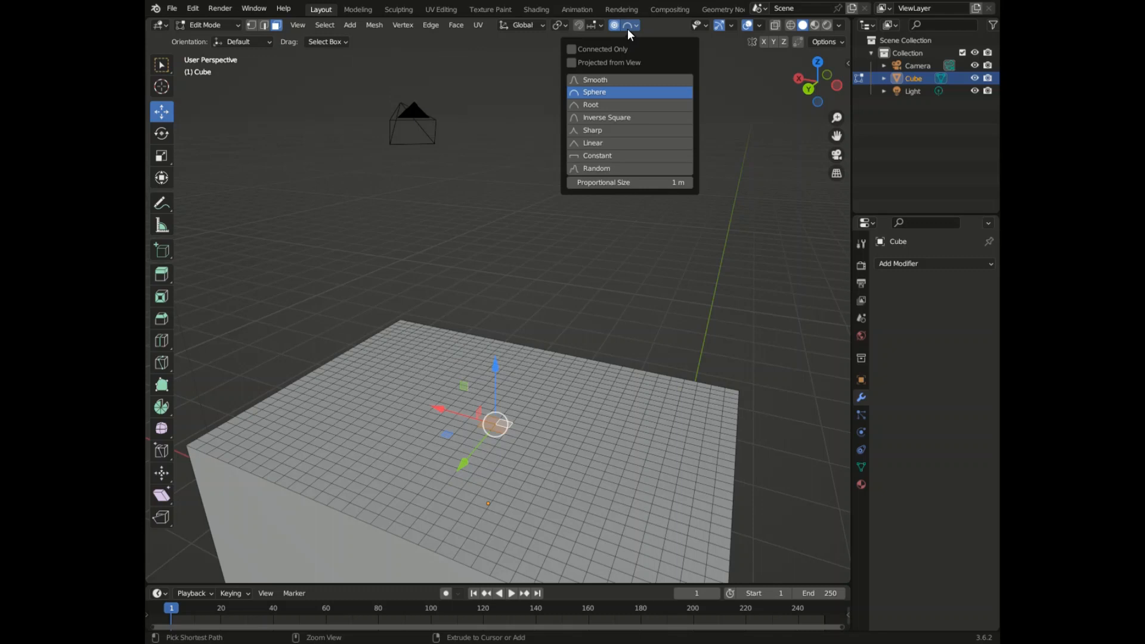
{"action": "left_click", "coordinate": [617, 105]}
{"action": "left_click_drag", "start_coordinate": [501, 365], "coordinate": [497, 310]}
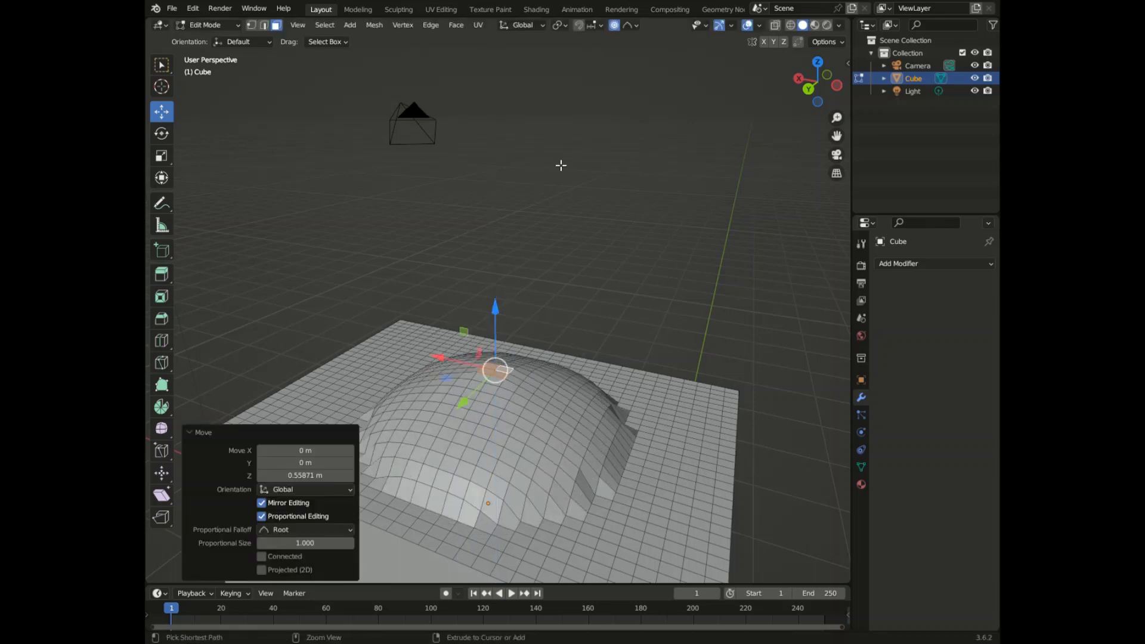
{"action": "key", "text": "ctrl+z"}
- Set the proportional falloff to Inverse Square, try raising the selected faces along Z, and undo the move
{"action": "left_click", "coordinate": [631, 25]}
{"action": "left_click", "coordinate": [606, 117]}
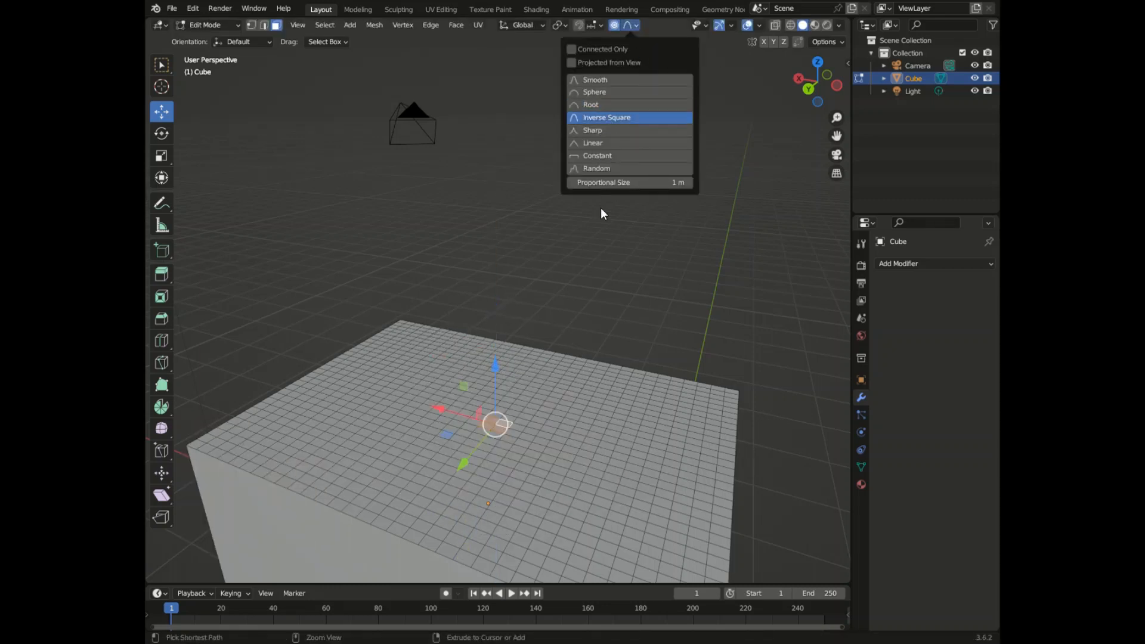
{"action": "left_click_drag", "start_coordinate": [495, 368], "coordinate": [498, 310]}
{"action": "key", "text": "ctrl+z"}
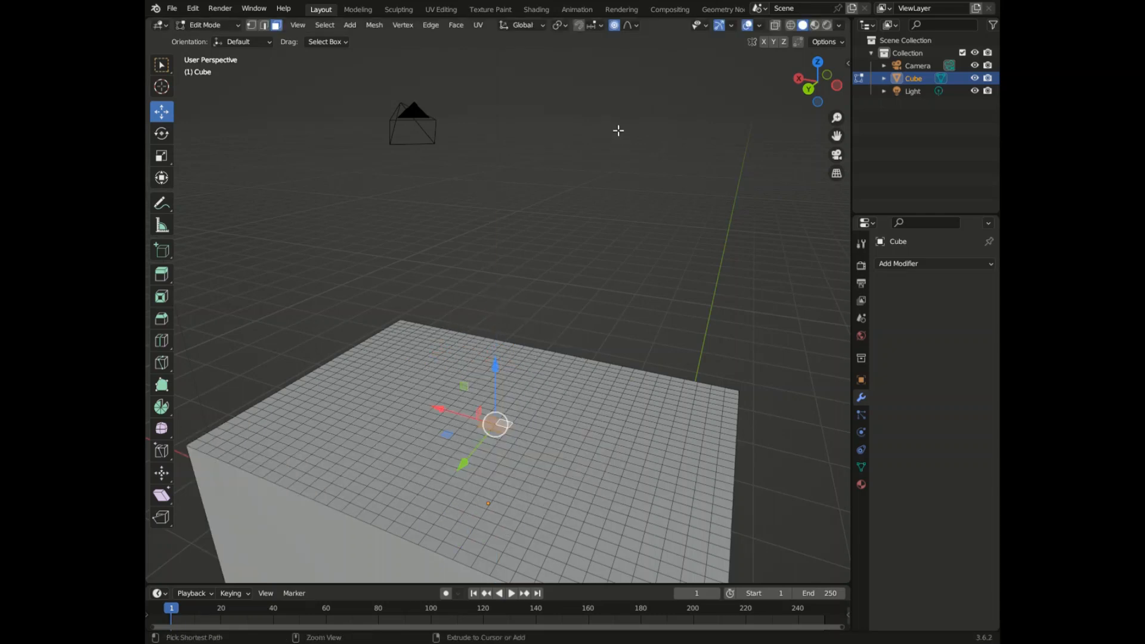
- Set the proportional falloff to Sharp, try lowering the selected faces about 0.38 m along Z, and undo the move
{"action": "left_click", "coordinate": [634, 26]}
{"action": "left_click", "coordinate": [614, 142]}
{"action": "left_click_drag", "start_coordinate": [493, 380], "coordinate": [525, 393]}
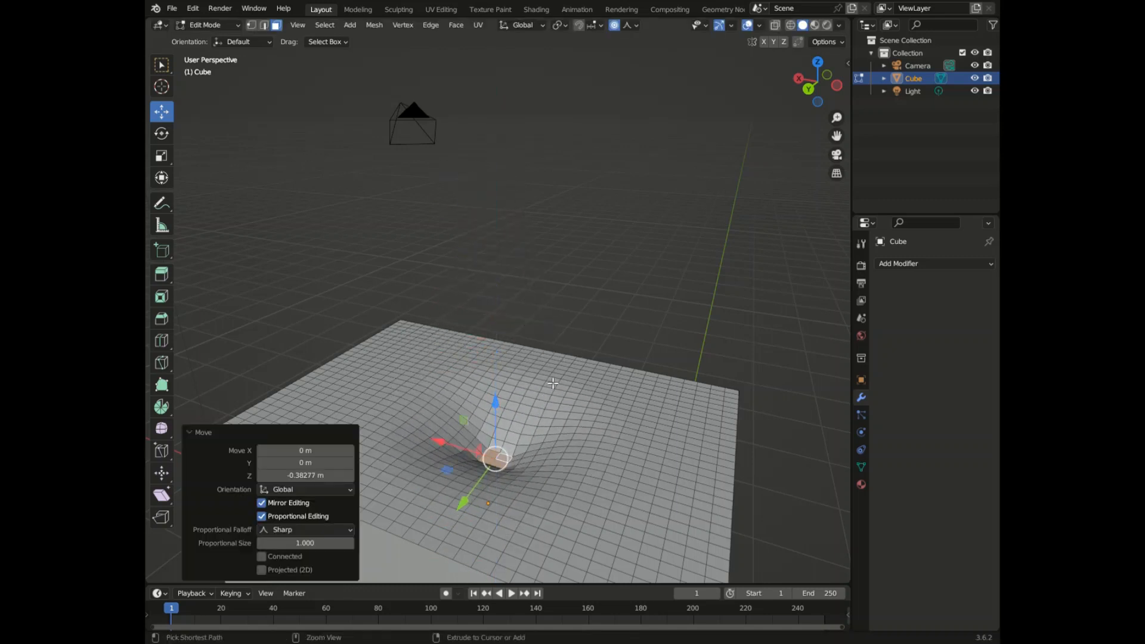
{"action": "key", "text": "ctrl+z"}
- Set the proportional falloff to Linear, reselect the faces near the middle, try raising them along Z, and undo the move
{"action": "left_click", "coordinate": [637, 26]}
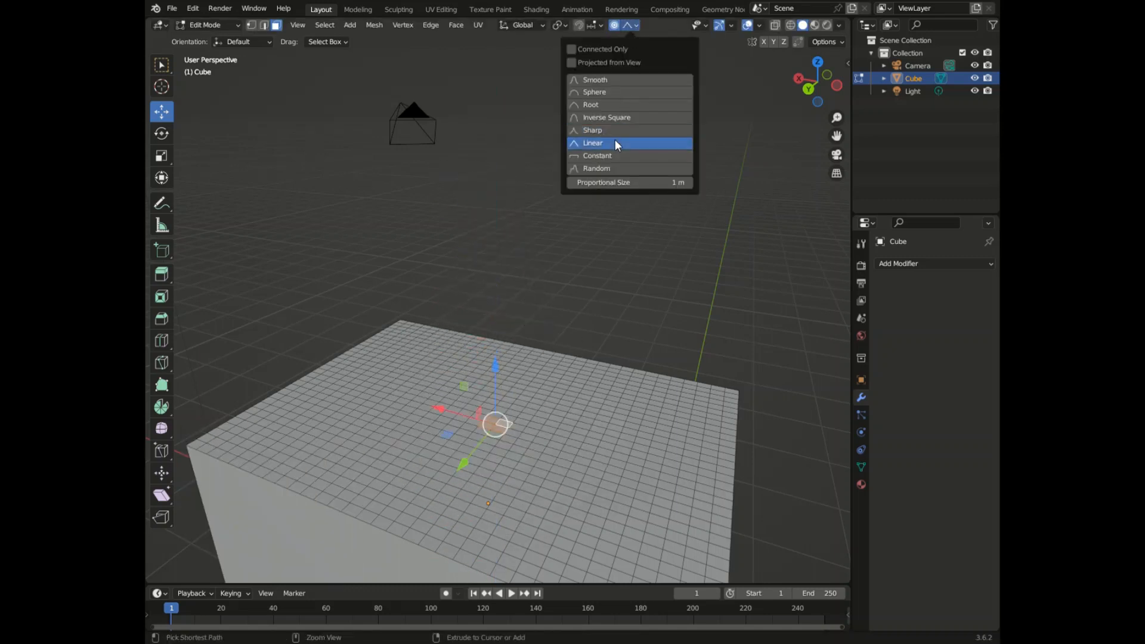
{"action": "left_click", "coordinate": [614, 142]}
{"action": "key", "text": "b"}
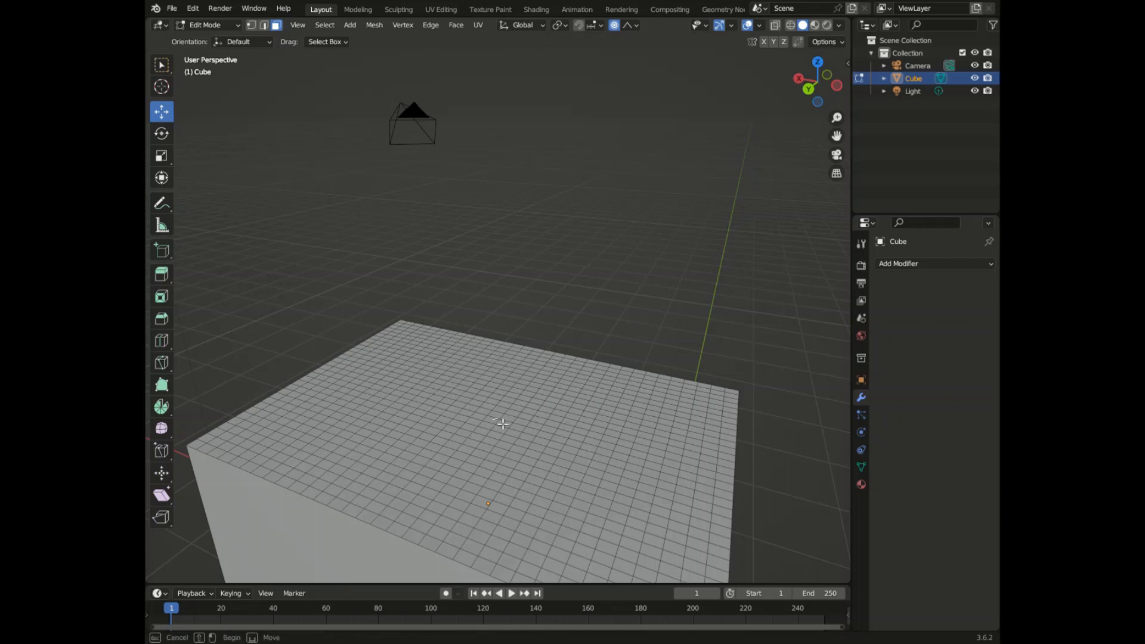
{"action": "left_click_drag", "start_coordinate": [509, 423], "coordinate": [511, 426]}
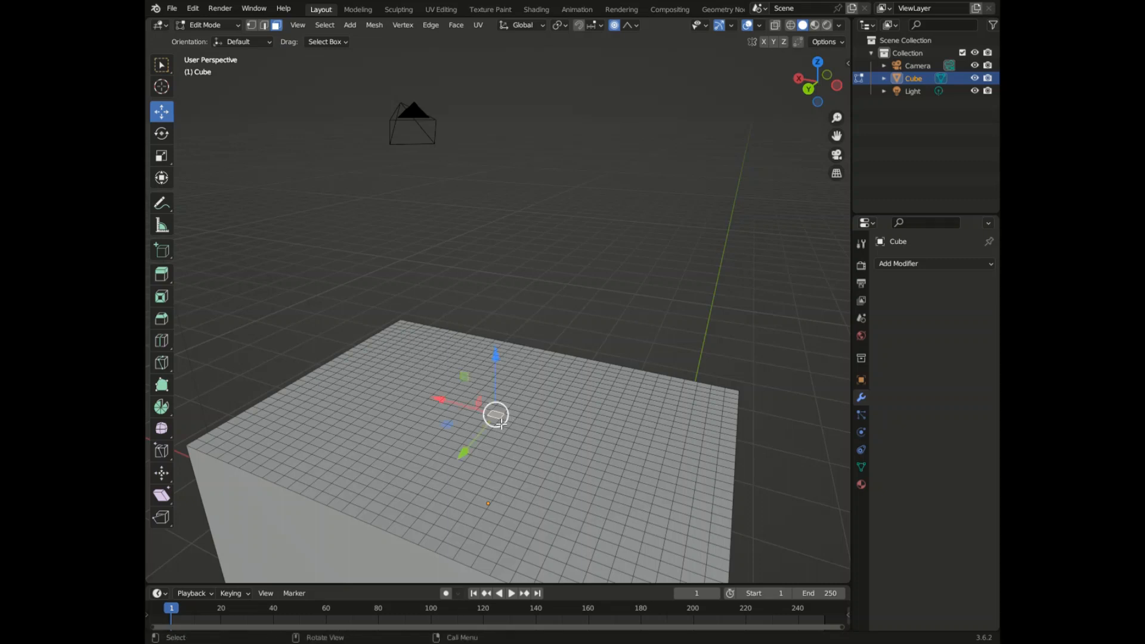
{"action": "left_click_drag", "start_coordinate": [506, 388], "coordinate": [533, 324]}
{"action": "key", "text": "ctrl+z"}
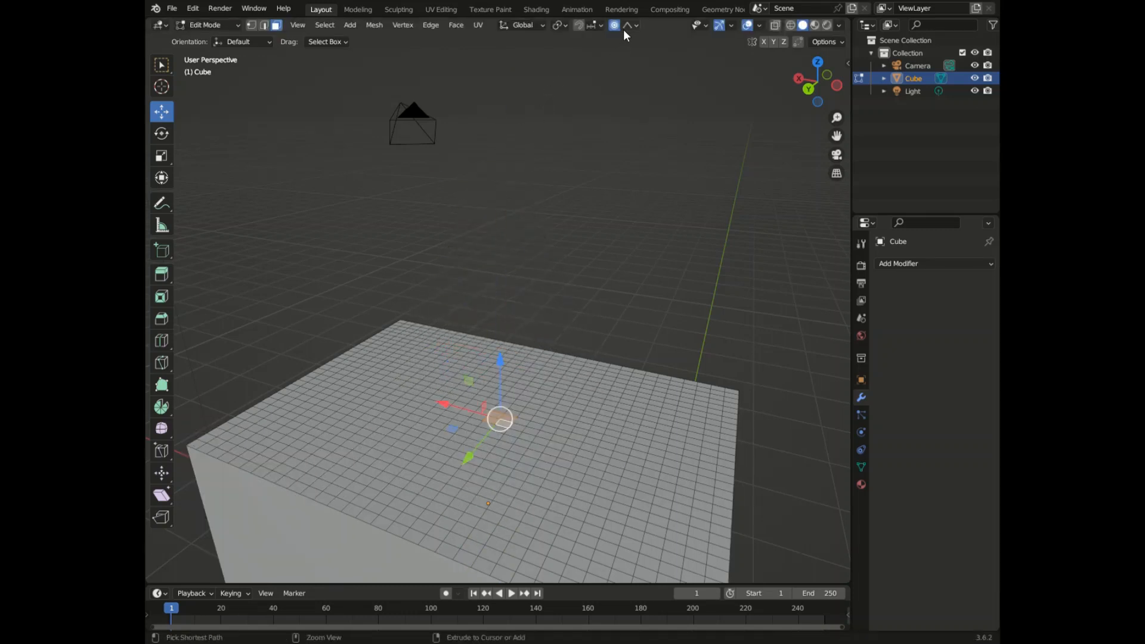
- Set the proportional falloff to Constant, try lowering the selected faces about 1.29 m along Z, and undo the move
{"action": "left_click", "coordinate": [635, 27]}
{"action": "left_click", "coordinate": [623, 155]}
{"action": "left_click_drag", "start_coordinate": [509, 371], "coordinate": [535, 475]}
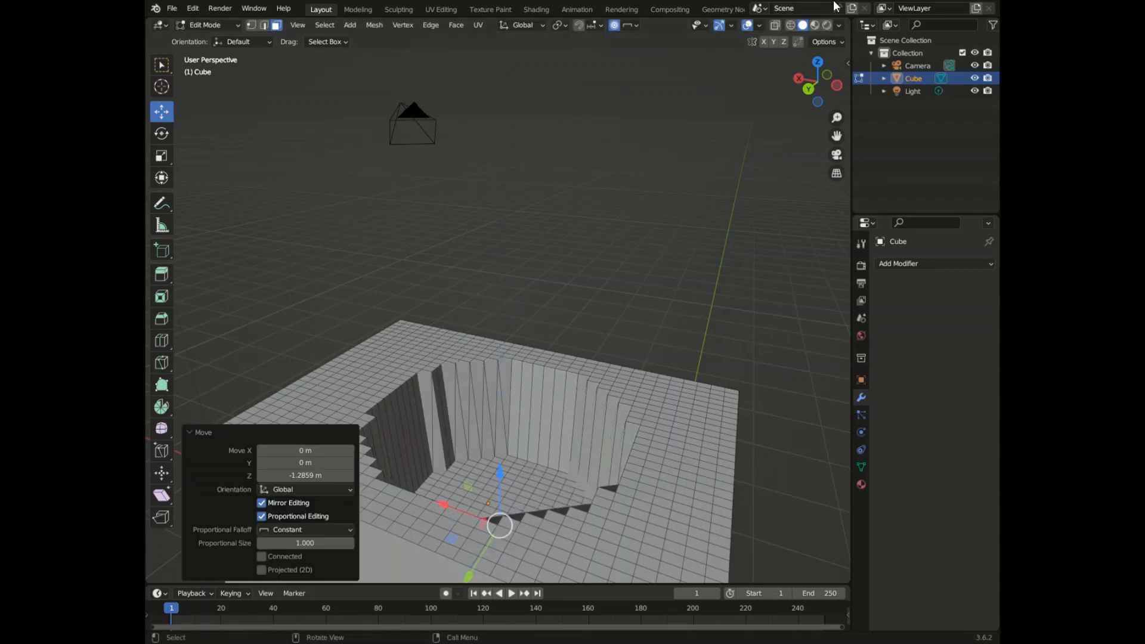
{"action": "left_click_drag", "start_coordinate": [817, 81], "coordinate": [733, 204]}
{"action": "key", "text": "ctrl+z"}
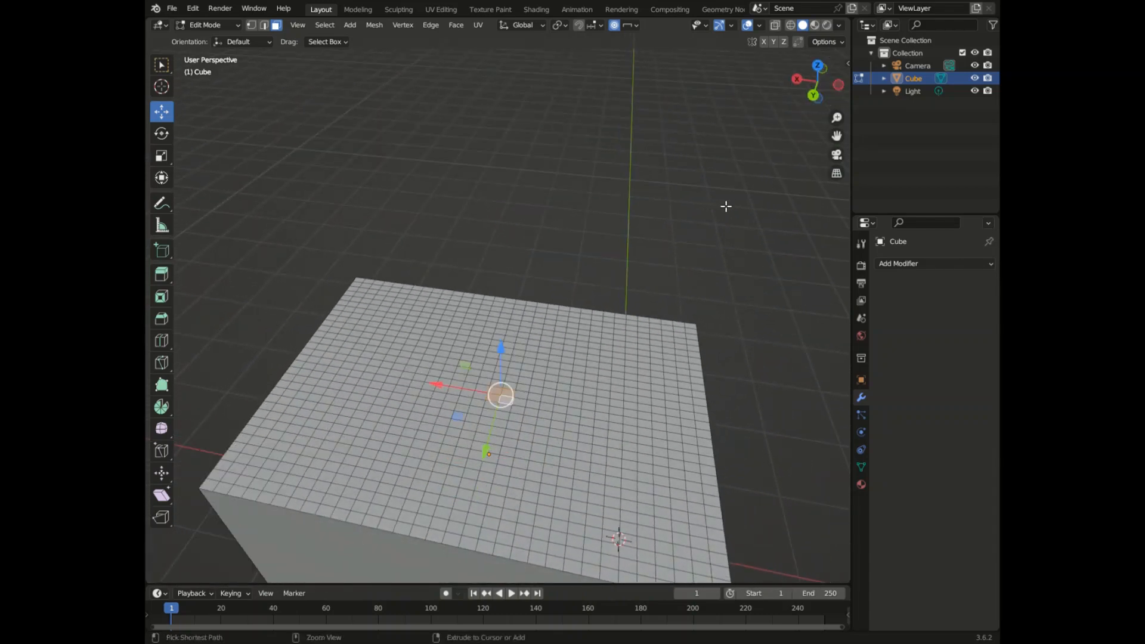
- Set the proportional falloff to Random and select a face near the middle of the block's top
{"action": "left_click_drag", "start_coordinate": [807, 102], "coordinate": [761, 94]}
{"action": "left_click", "coordinate": [630, 25]}
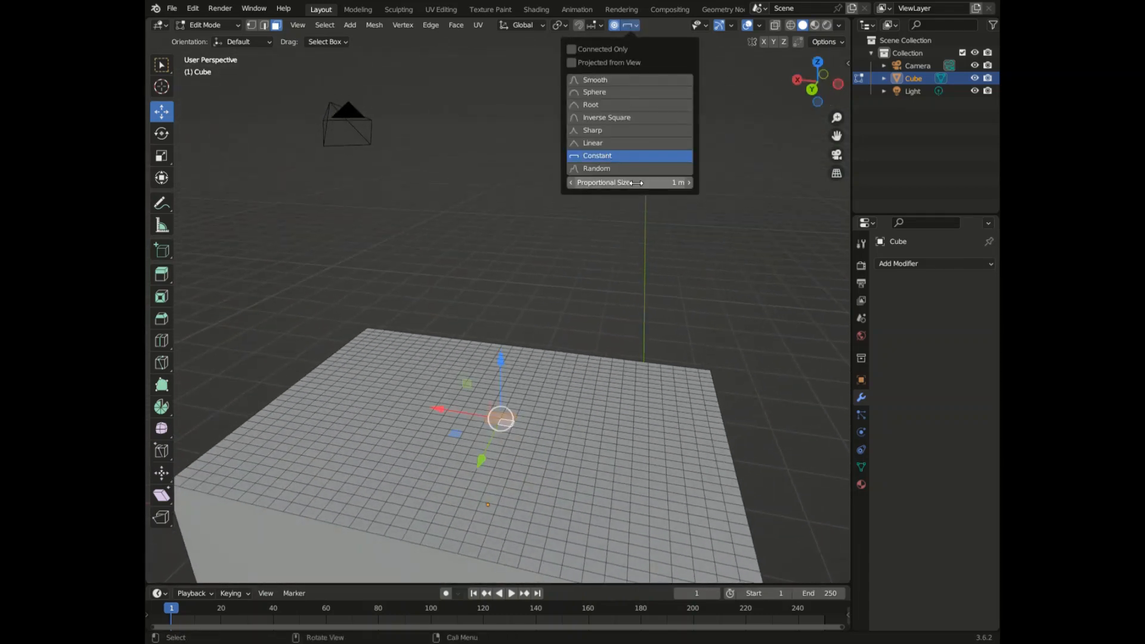
{"action": "left_click", "coordinate": [605, 168]}
{"action": "left_click", "coordinate": [552, 289]}
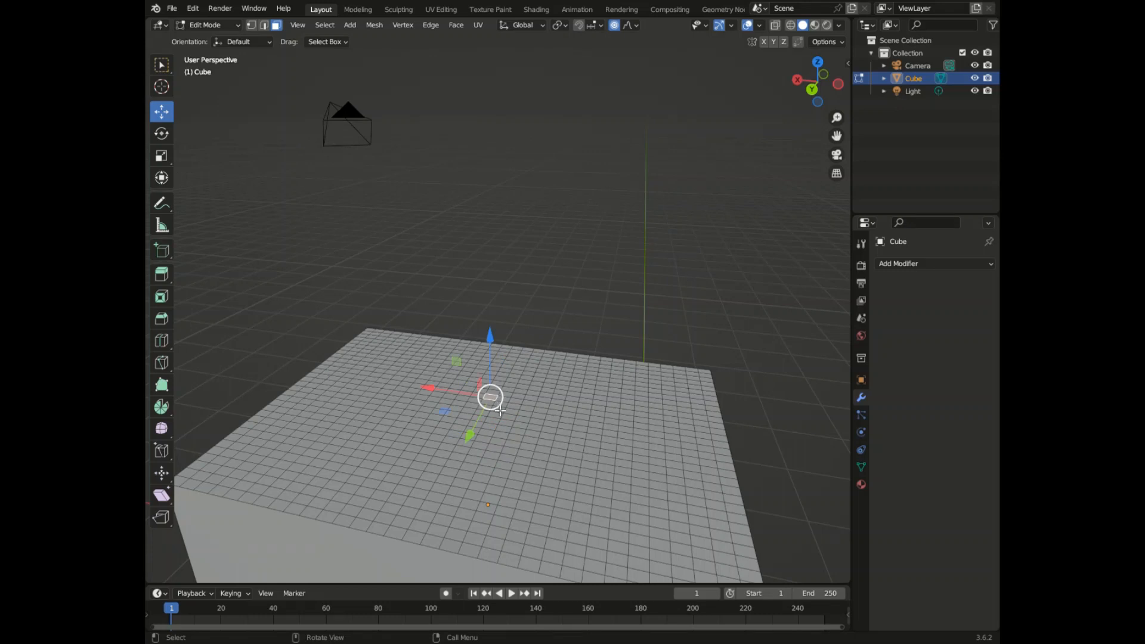
- Select every face of the block, and try deselecting some side faces while keeping the top grid selected
{"action": "scroll", "coordinate": [598, 310], "scroll_direction": "down", "scroll_amount": 3}
{"action": "key", "text": "a"}
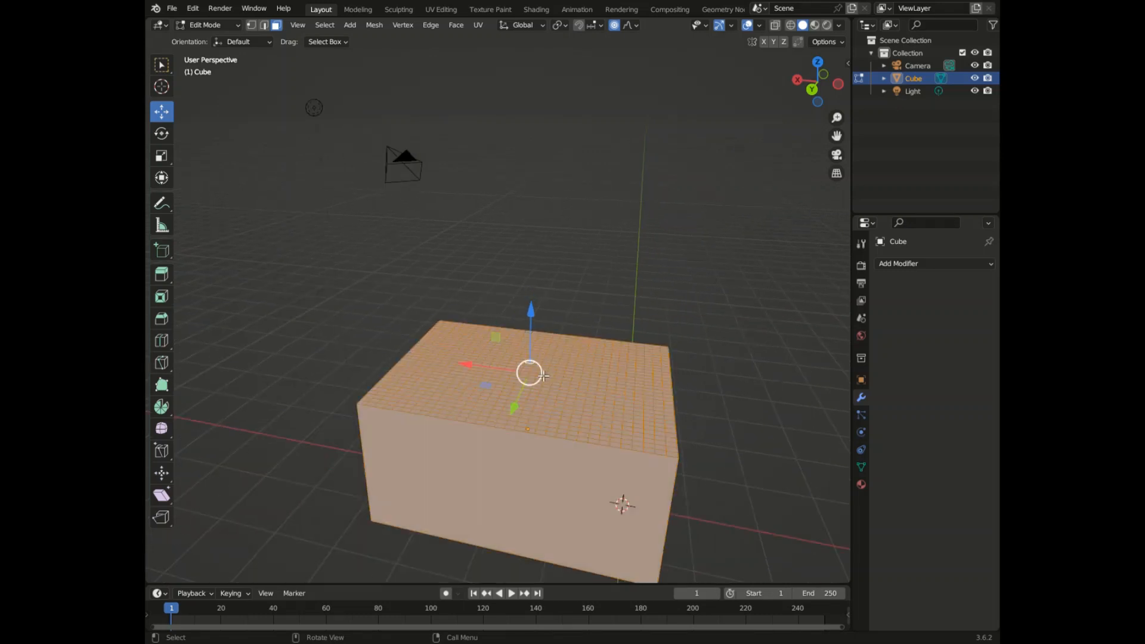
{"action": "left_click_drag", "start_coordinate": [821, 86], "coordinate": [732, 110]}
{"action": "left_click", "coordinate": [652, 359], "text": "shift"}
{"action": "left_click", "coordinate": [637, 409], "text": "shift"}
{"action": "left_click", "coordinate": [563, 383], "text": "shift"}
{"action": "left_click_drag", "start_coordinate": [815, 83], "coordinate": [775, 95]}
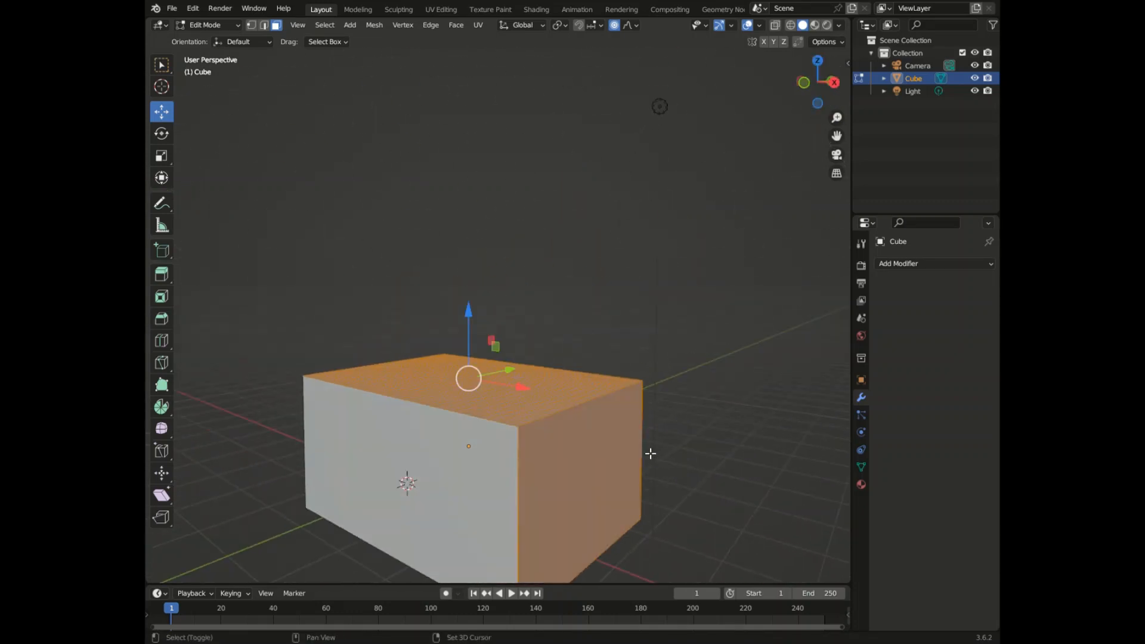
{"action": "left_click", "coordinate": [621, 442], "text": "shift"}
- Try moving the selected faces with Random falloff, and undo the move and the selection changes
{"action": "mouse_move", "coordinate": [472, 333]}
{"action": "left_mouse_down"}
{"action": "mouse_move", "coordinate": [471, 309]}
{"action": "mouse_move", "coordinate": [483, 309]}
{"action": "mouse_move", "coordinate": [490, 341]}
{"action": "left_mouse_up"}
{"action": "key", "text": "ctrl+z"}
{"action": "left_click_drag", "start_coordinate": [830, 84], "coordinate": [823, 108]}
{"action": "key", "text": "ctrl+z"}
{"action": "key", "text": "ctrl+z"}
{"action": "key", "text": "ctrl+z"}
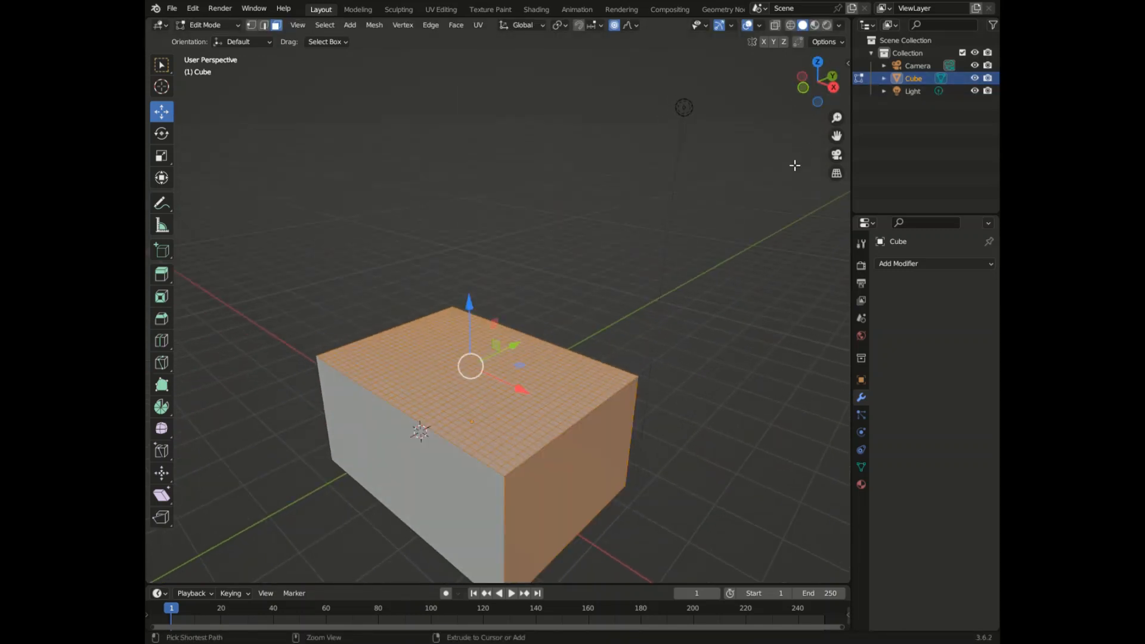
- Try moving the faces near the middle of the top grid along Z with Random falloff, and undo the moves
{"action": "scroll", "coordinate": [446, 370], "scroll_direction": "up", "scroll_amount": 5}
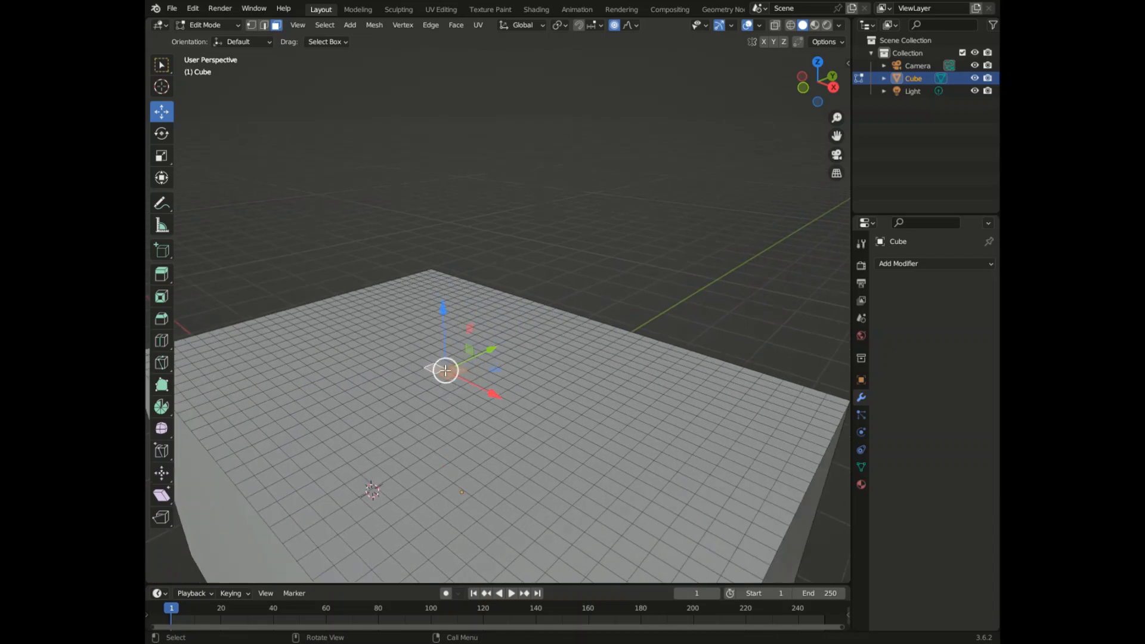
{"action": "mouse_move", "coordinate": [445, 331]}
{"action": "left_mouse_down"}
{"action": "mouse_move", "coordinate": [442, 256]}
{"action": "mouse_move", "coordinate": [444, 331]}
{"action": "mouse_move", "coordinate": [456, 304]}
{"action": "mouse_move", "coordinate": [453, 325]}
{"action": "left_mouse_up"}
{"action": "key", "text": "ctrl+z"}
{"action": "left_click", "coordinate": [444, 361], "text": "shift"}
{"action": "left_click_drag", "start_coordinate": [450, 335], "coordinate": [449, 394]}
{"action": "key", "text": "Escape"}
{"action": "key", "text": "ctrl+z"}
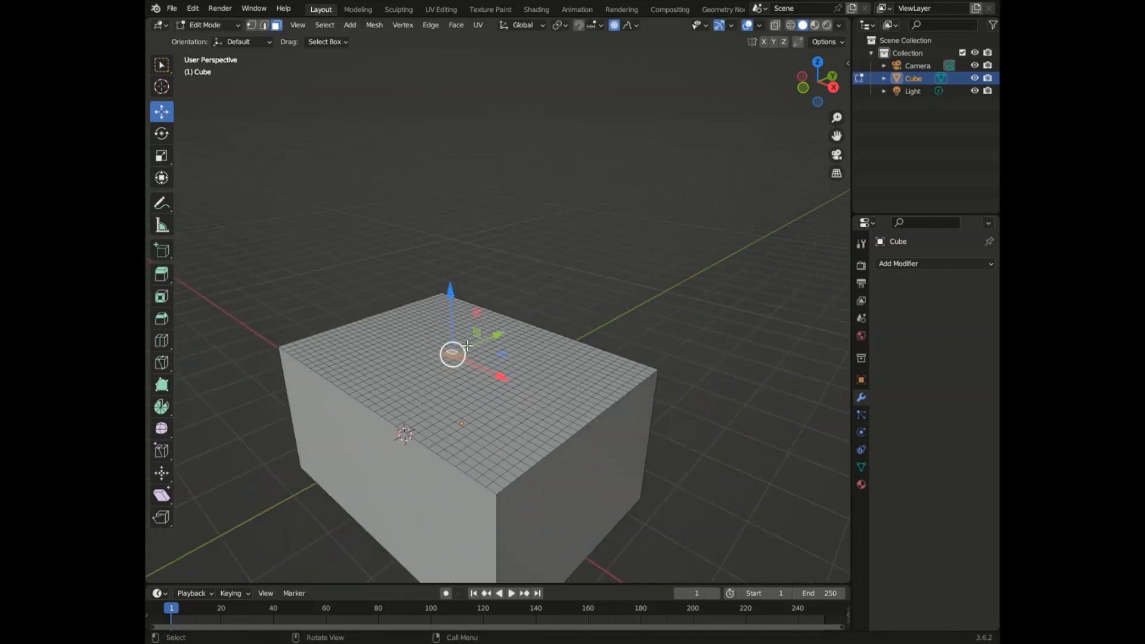
- Undo back to the block's unsubdivided top and switch to face selection
{"action": "key", "text": "ctrl+z"}
{"action": "key", "text": "ctrl+z"}
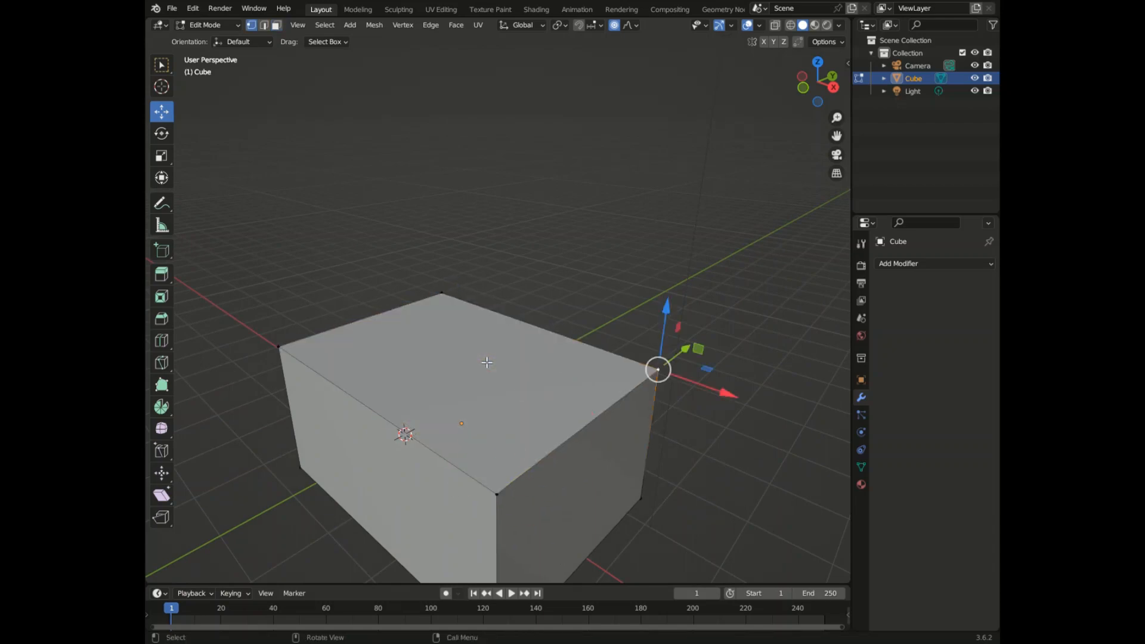
{"action": "left_click", "coordinate": [276, 25]}
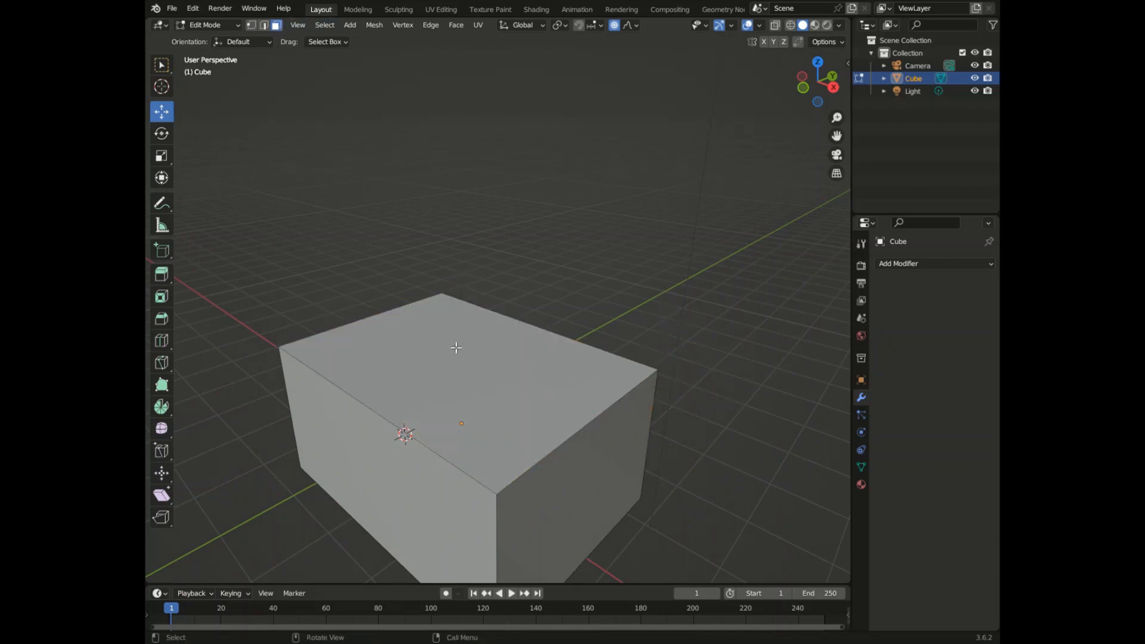
- Select the block's top face and subdivide it repeatedly, with one cut each time, into a very fine grid
{"action": "left_click", "coordinate": [415, 368]}
{"action": "right_click", "coordinate": [457, 360]}
{"action": "left_click", "coordinate": [457, 359]}
{"action": "right_click", "coordinate": [449, 360]}
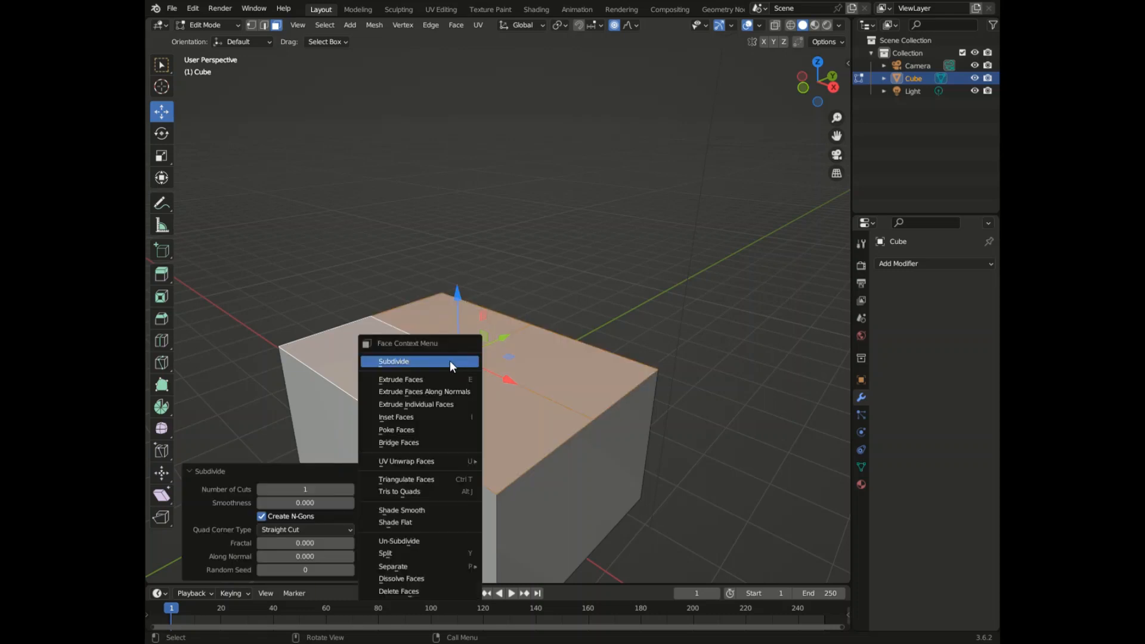
{"action": "left_click", "coordinate": [452, 361]}
{"action": "right_click", "coordinate": [453, 362]}
{"action": "left_click", "coordinate": [453, 362]}
{"action": "right_click", "coordinate": [454, 361]}
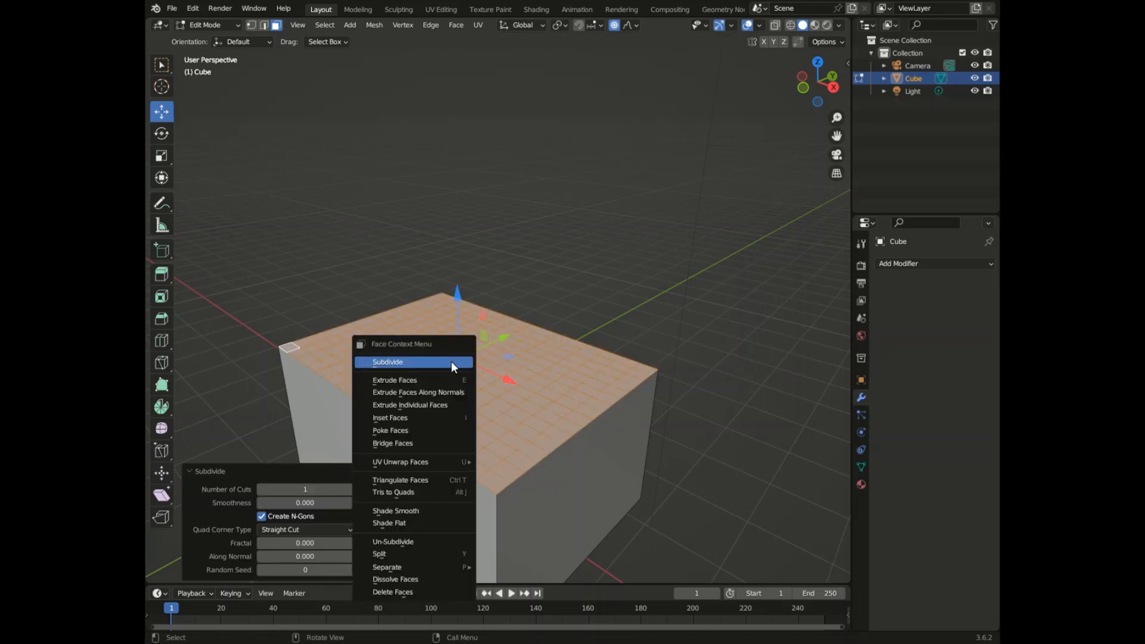
{"action": "left_click", "coordinate": [456, 362]}
{"action": "right_click", "coordinate": [439, 360]}
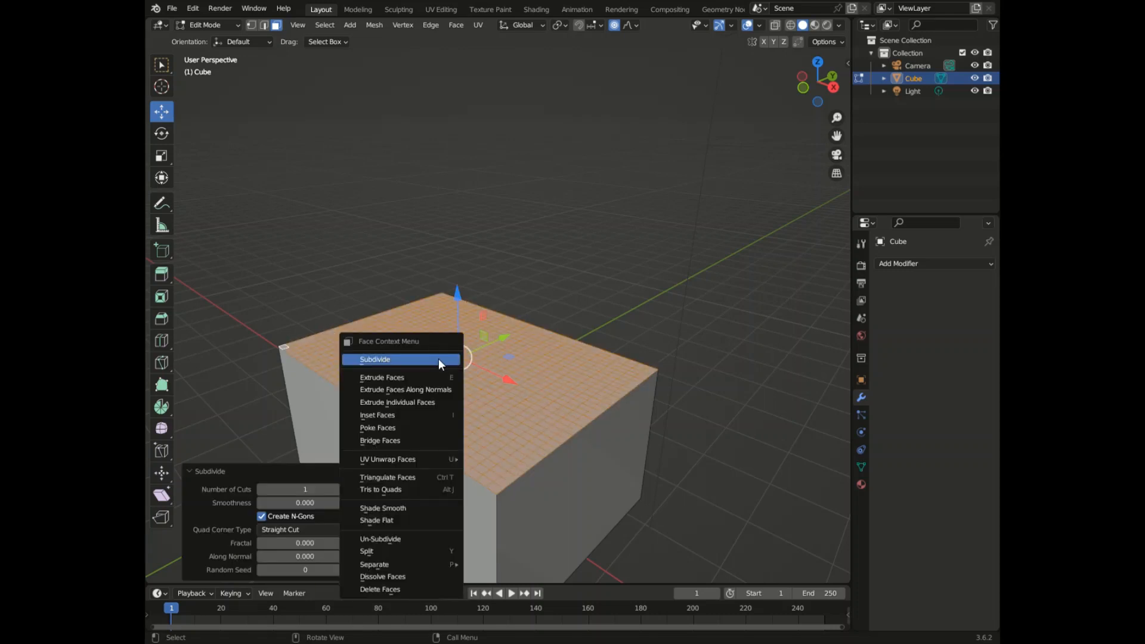
{"action": "left_click", "coordinate": [439, 361]}
{"action": "right_click", "coordinate": [439, 360]}
{"action": "left_click", "coordinate": [439, 359]}
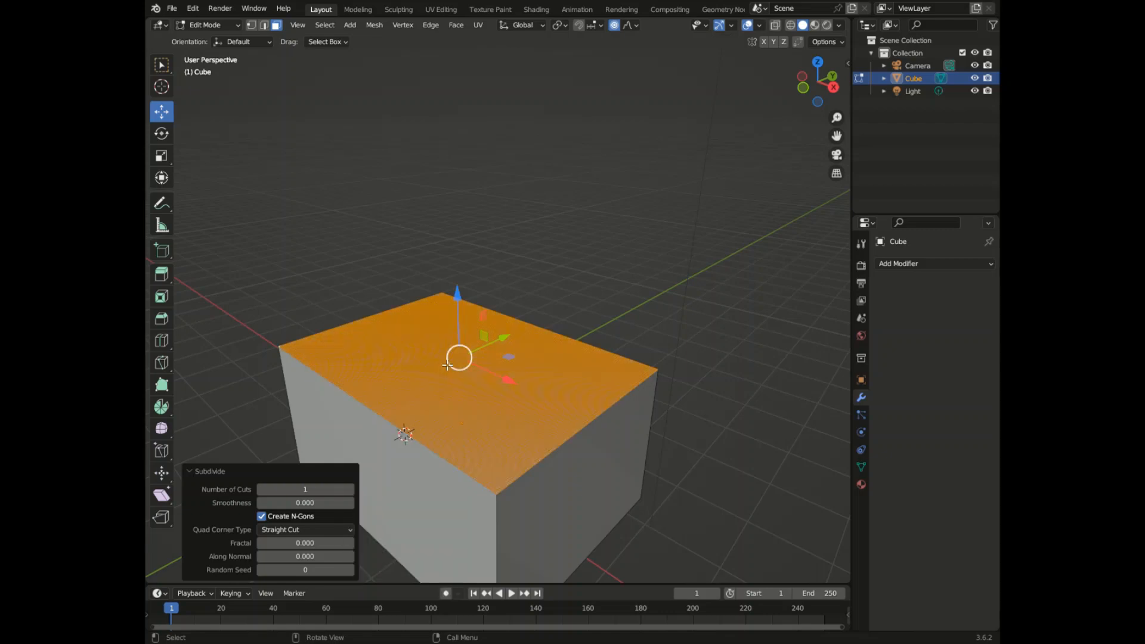
- Box-select a small patch of faces near the middle of the dense top grid
{"action": "scroll", "coordinate": [483, 404], "scroll_direction": "up", "scroll_amount": 6}
{"action": "key", "text": "c"}
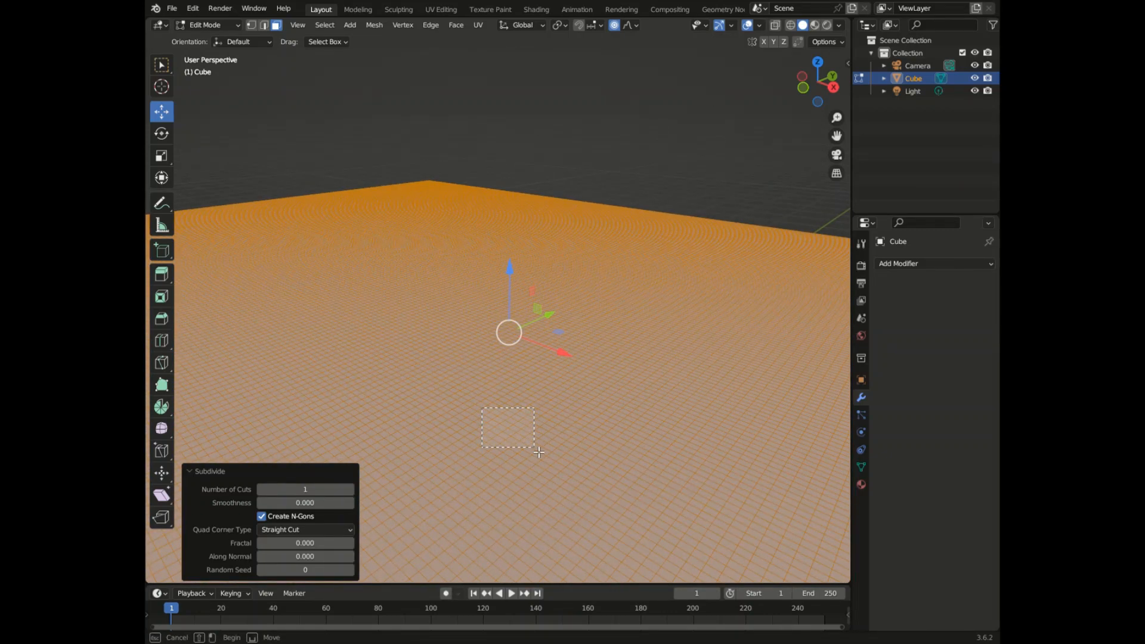
{"action": "left_click_drag", "start_coordinate": [539, 452], "coordinate": [536, 450]}
{"action": "scroll", "coordinate": [538, 441], "scroll_direction": "down", "scroll_amount": 6}
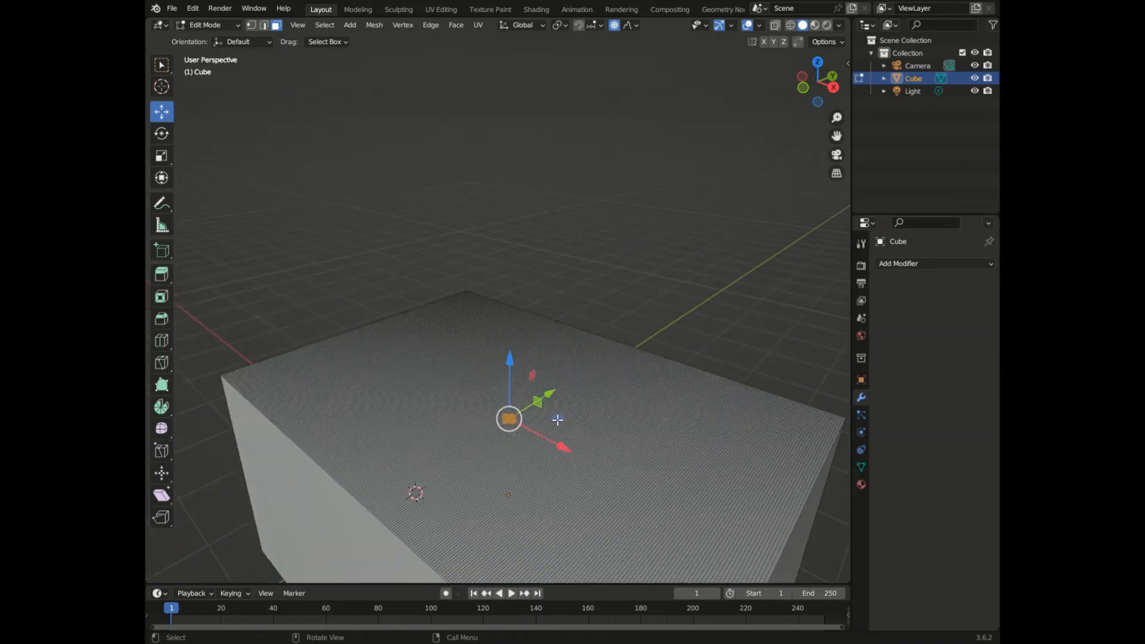
{"action": "scroll", "coordinate": [557, 419], "scroll_direction": "up", "scroll_amount": 2}
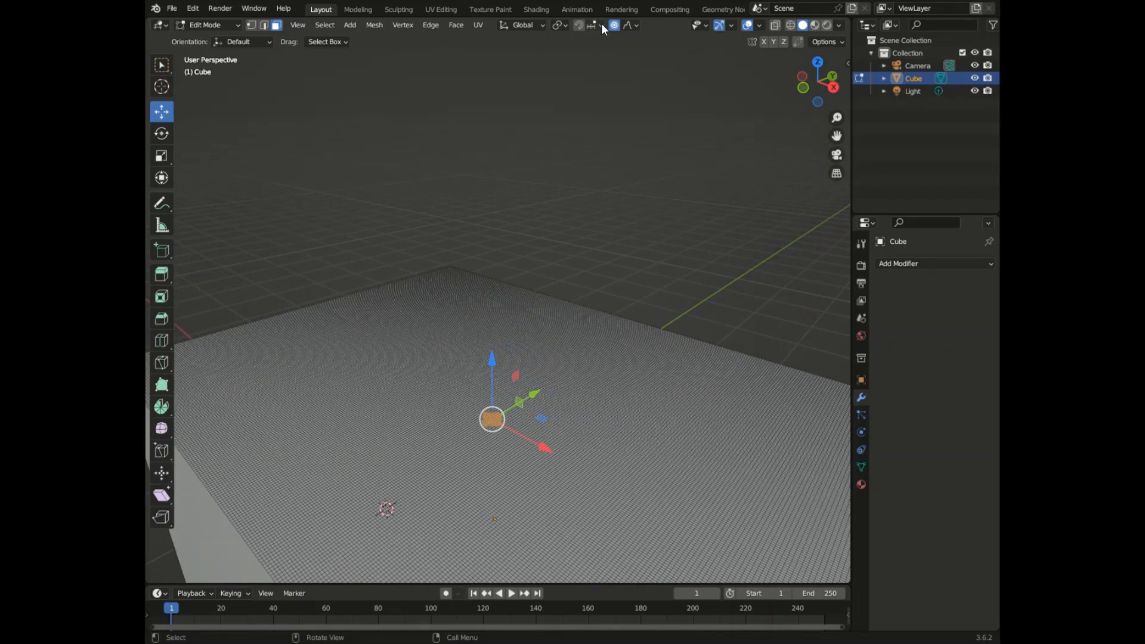
- Enable snapping by Increment and raise the selected patch 1 m along Z with Random falloff
{"action": "left_click_drag", "start_coordinate": [493, 359], "coordinate": [511, 259]}
{"action": "scroll", "coordinate": [512, 300], "scroll_direction": "down", "scroll_amount": 4}
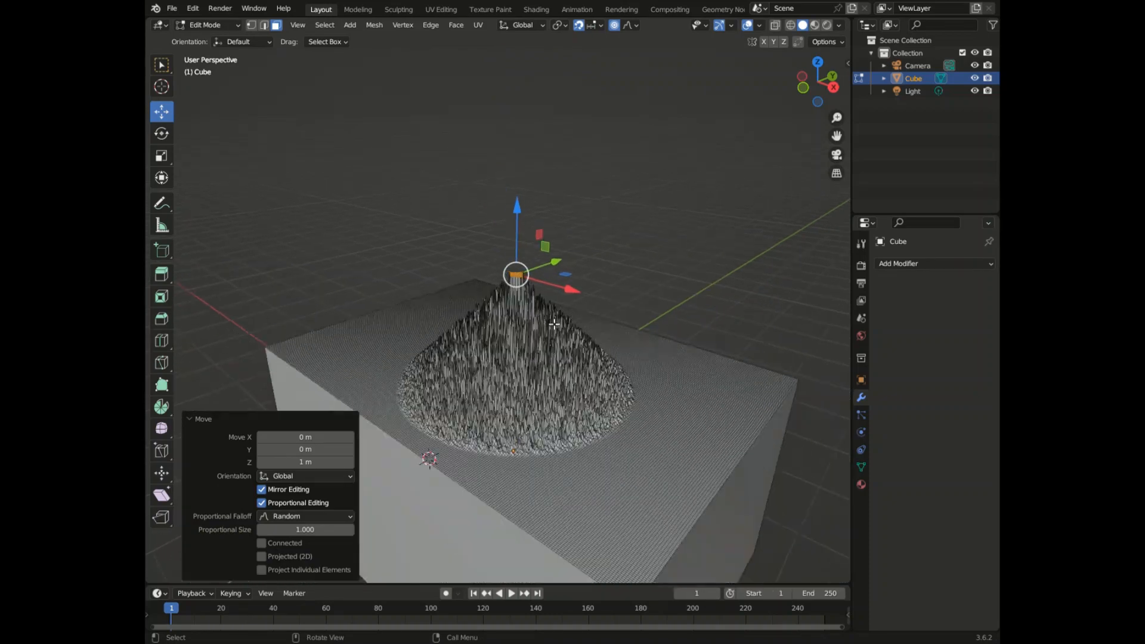
{"action": "scroll", "coordinate": [519, 322], "scroll_direction": "up", "scroll_amount": 5}
{"action": "scroll", "coordinate": [531, 357], "scroll_direction": "down", "scroll_amount": 4}
{"action": "scroll", "coordinate": [543, 409], "scroll_direction": "up", "scroll_amount": 4}
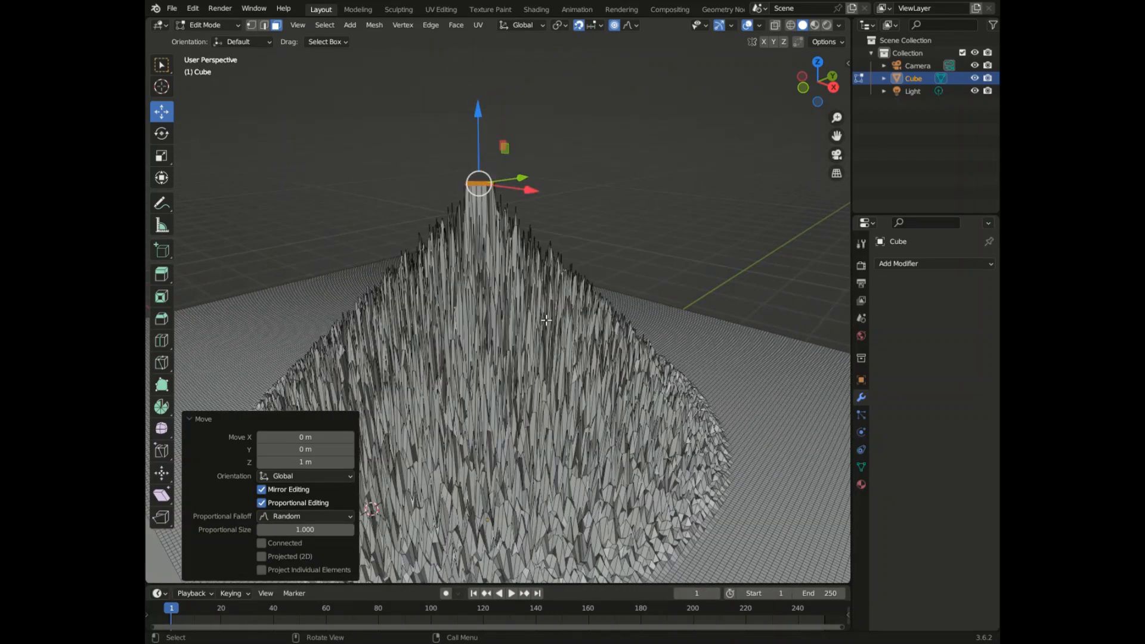
- Set snapping to Vertex, undo the 1 m raise, try raising the patch along Z again, and undo that move
{"action": "left_click", "coordinate": [581, 25]}
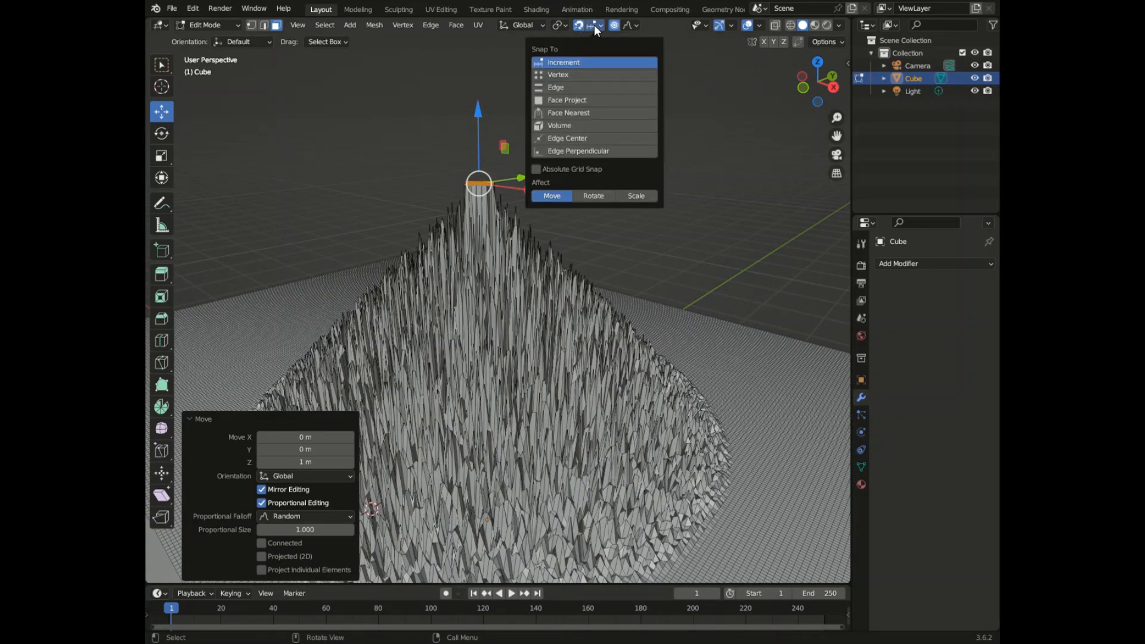
{"action": "left_click", "coordinate": [574, 76]}
{"action": "key", "text": "ctrl+z"}
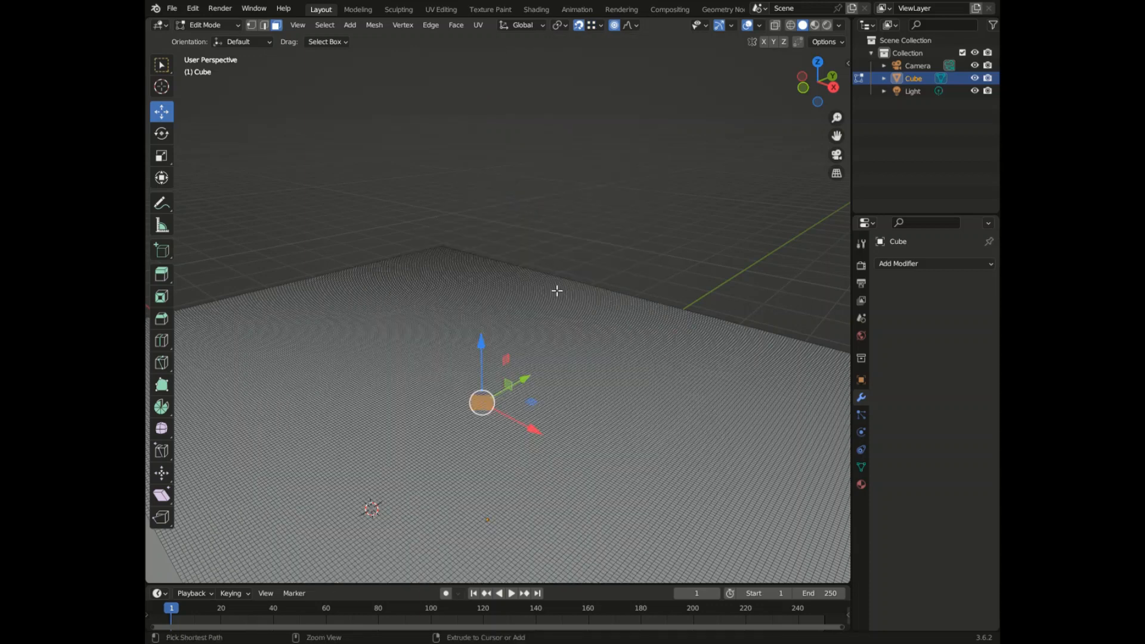
{"action": "left_click_drag", "start_coordinate": [483, 354], "coordinate": [493, 251]}
{"action": "key", "text": "ctrl+z"}
- Set snapping to Edge, try raising the selected patch along Z, and undo the move
{"action": "left_click", "coordinate": [594, 28]}
{"action": "left_click", "coordinate": [581, 87]}
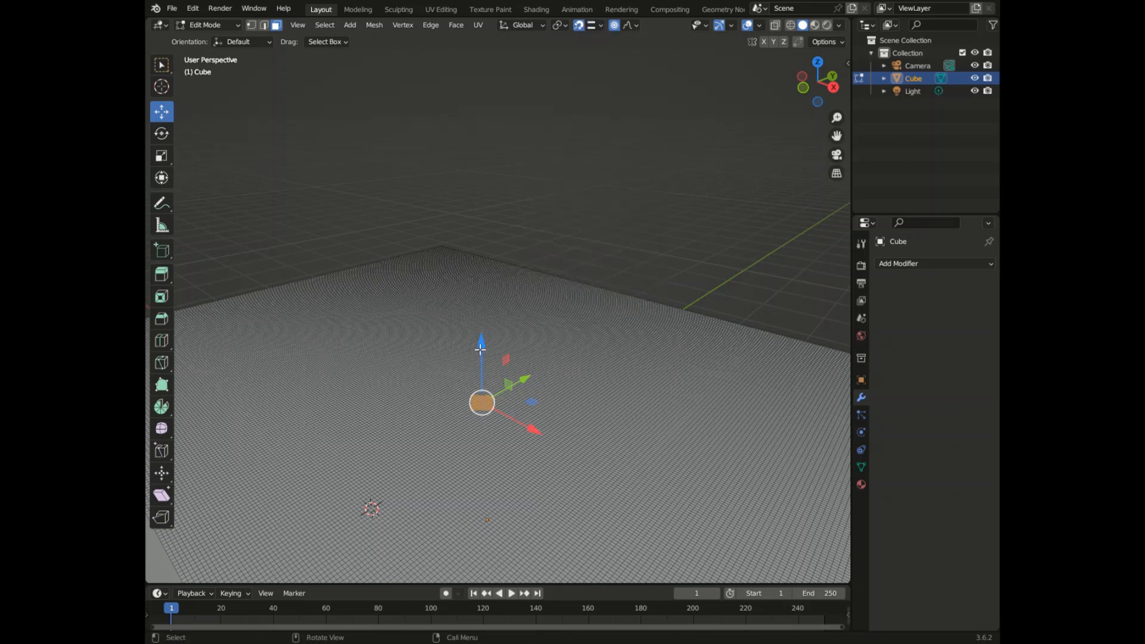
{"action": "left_click_drag", "start_coordinate": [480, 349], "coordinate": [484, 266]}
{"action": "key", "text": "ctrl+z"}
- Set snapping to Face Project, select a single face farther back, try raising it about 0.34 m along Z, and undo the move
{"action": "left_click", "coordinate": [597, 24]}
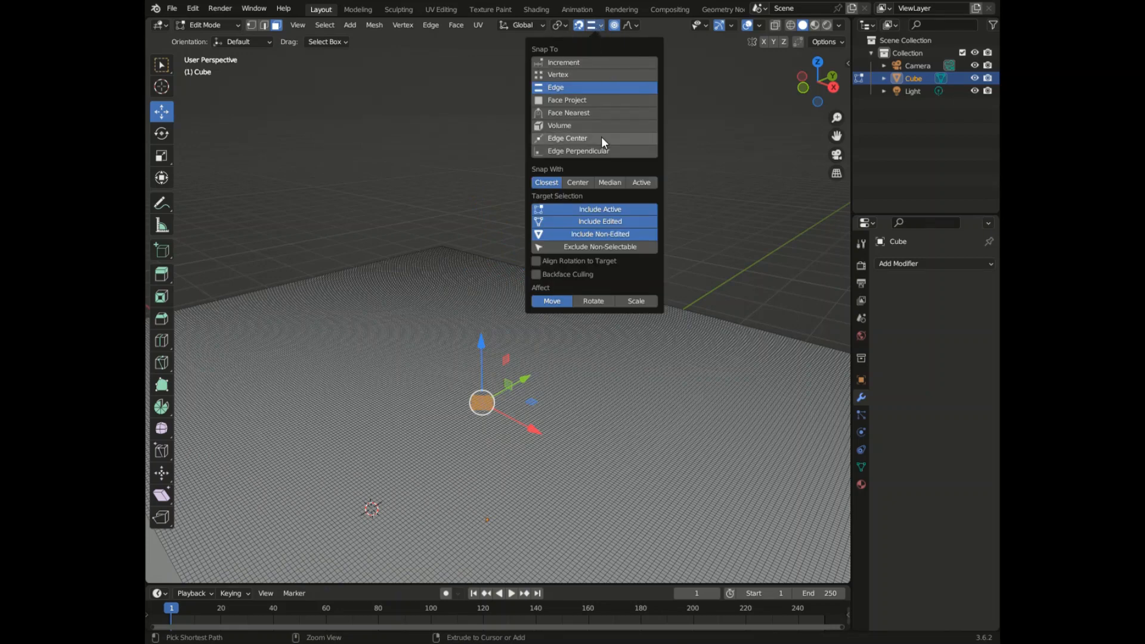
{"action": "left_click", "coordinate": [588, 98]}
{"action": "left_click_drag", "start_coordinate": [481, 403], "coordinate": [485, 347]}
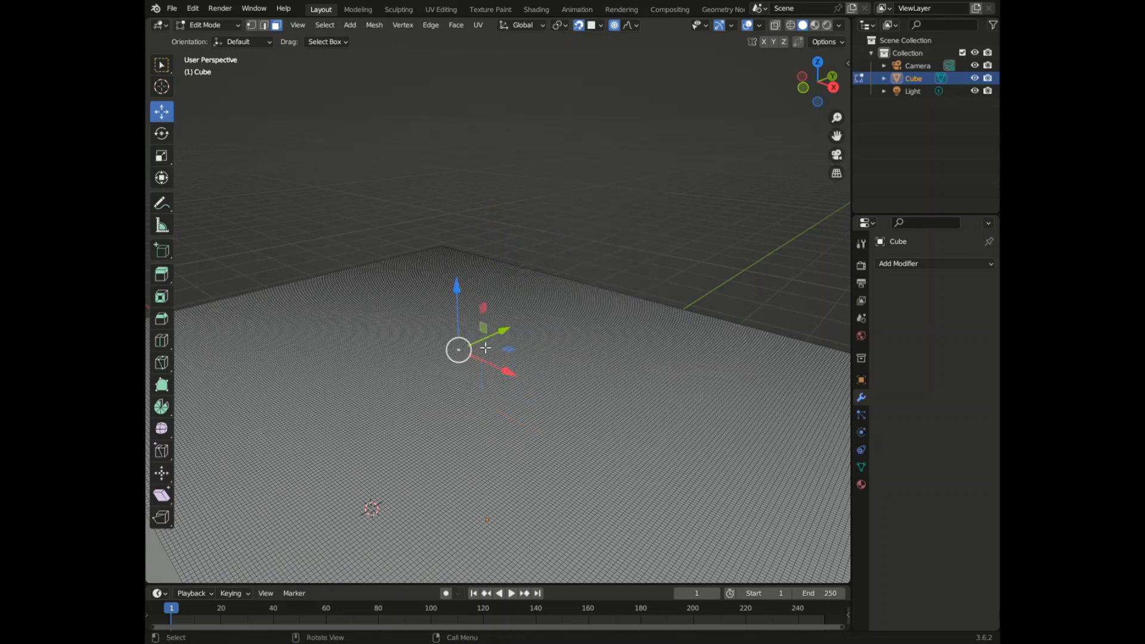
{"action": "left_click_drag", "start_coordinate": [463, 301], "coordinate": [456, 199]}
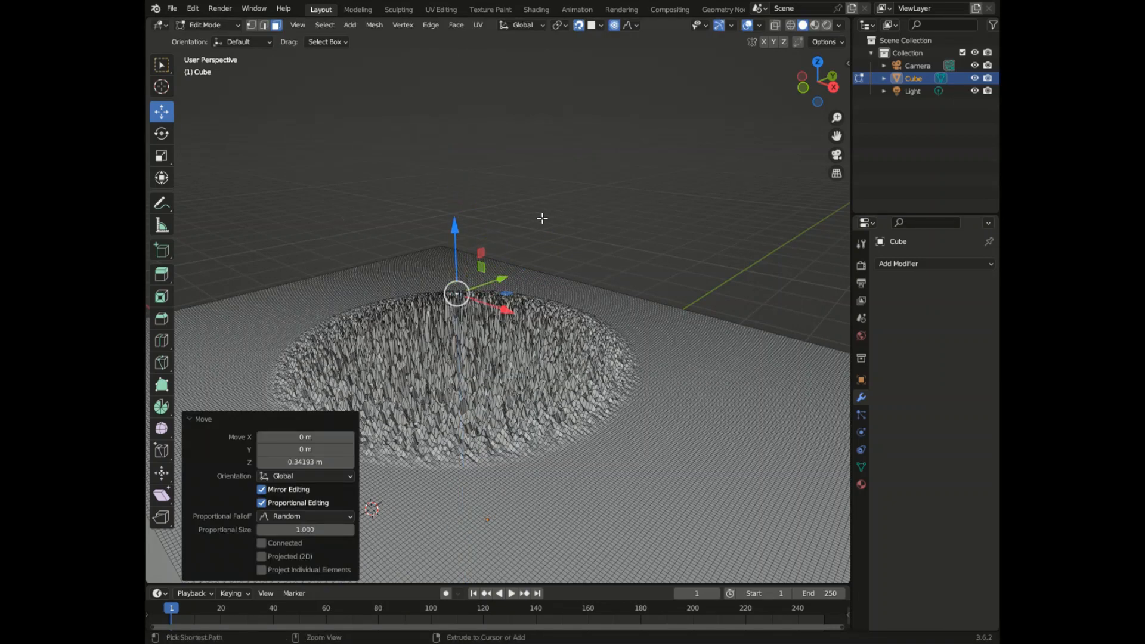
{"action": "key", "text": "ctrl+z"}
- Set snapping to Face Nearest, select a face nearer the middle, try raising it about 0.42 m along Z, and undo the move
{"action": "left_click", "coordinate": [596, 24]}
{"action": "left_click", "coordinate": [584, 113]}
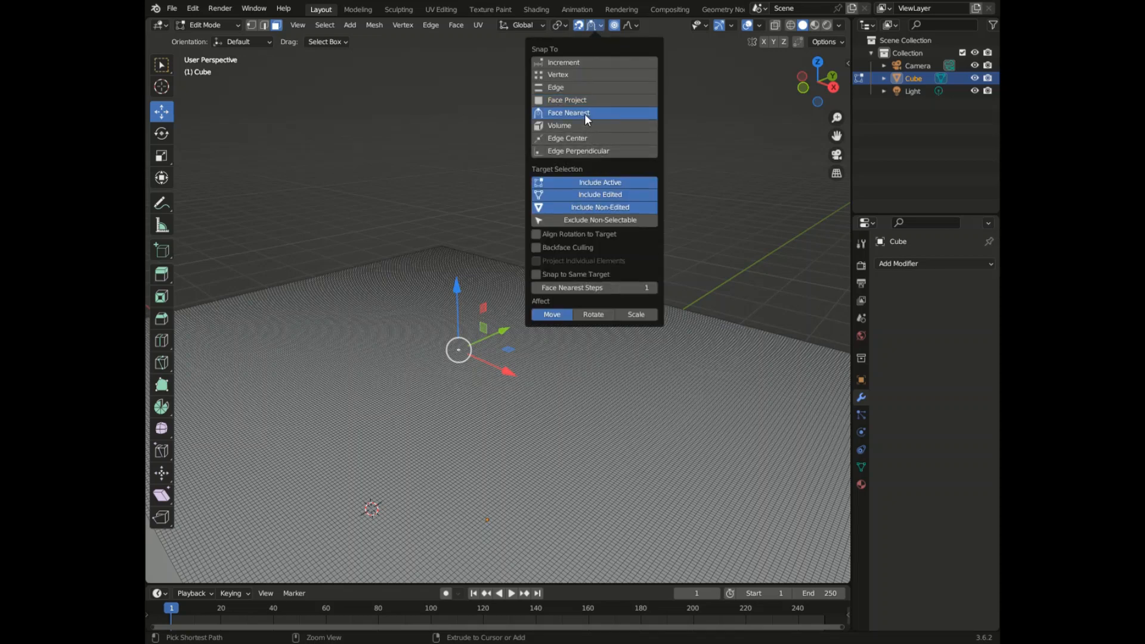
{"action": "left_click", "coordinate": [475, 234]}
{"action": "left_click", "coordinate": [446, 394]}
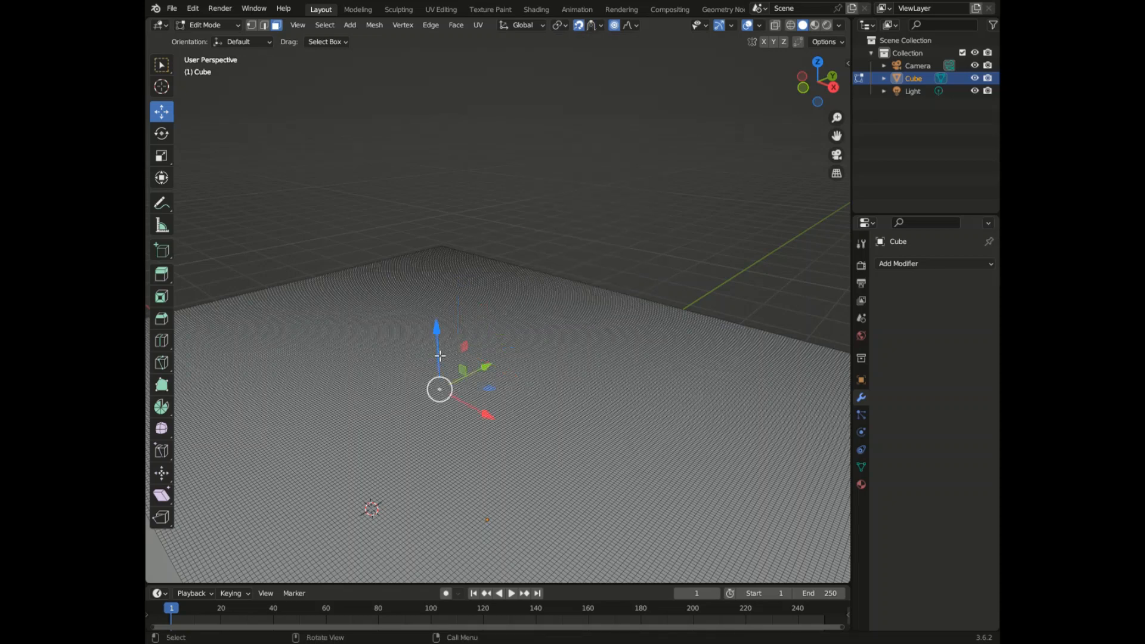
{"action": "left_click_drag", "start_coordinate": [439, 339], "coordinate": [426, 288]}
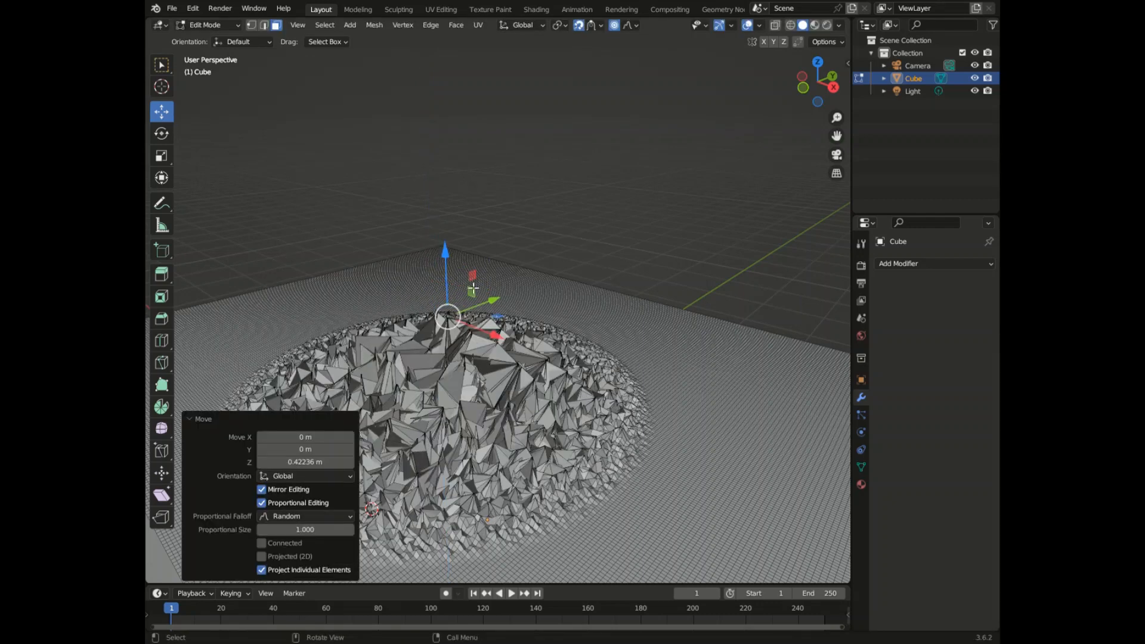
{"action": "key", "text": "ctrl+z"}
- Set snapping to Volume and lower the selected face about 0.08 m along Z with Random falloff
{"action": "left_click", "coordinate": [596, 24]}
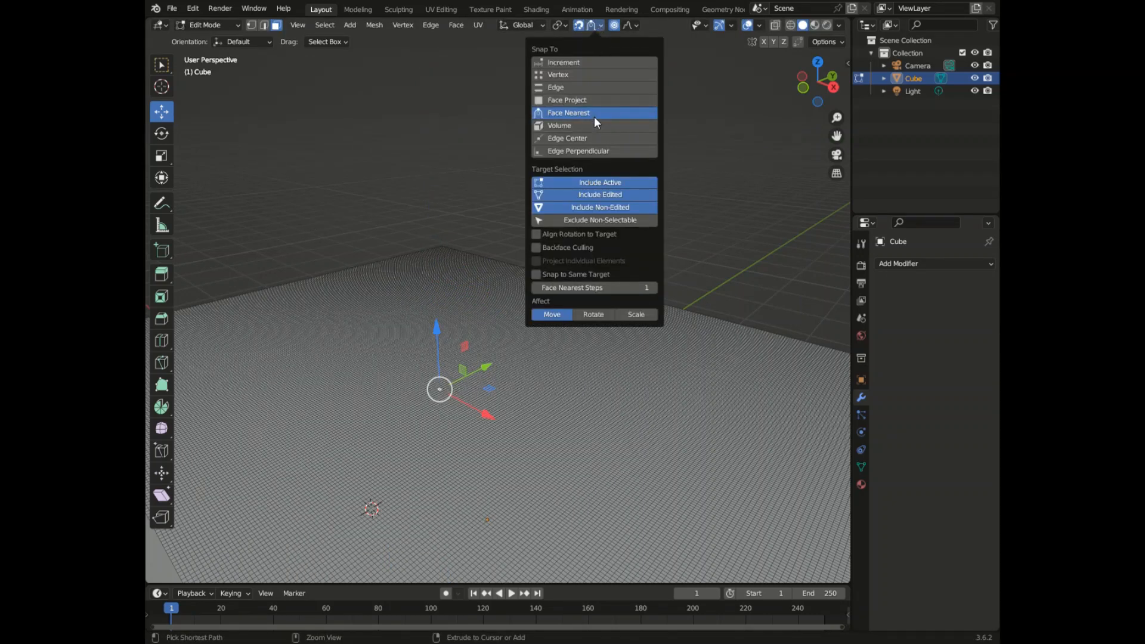
{"action": "left_click", "coordinate": [589, 126]}
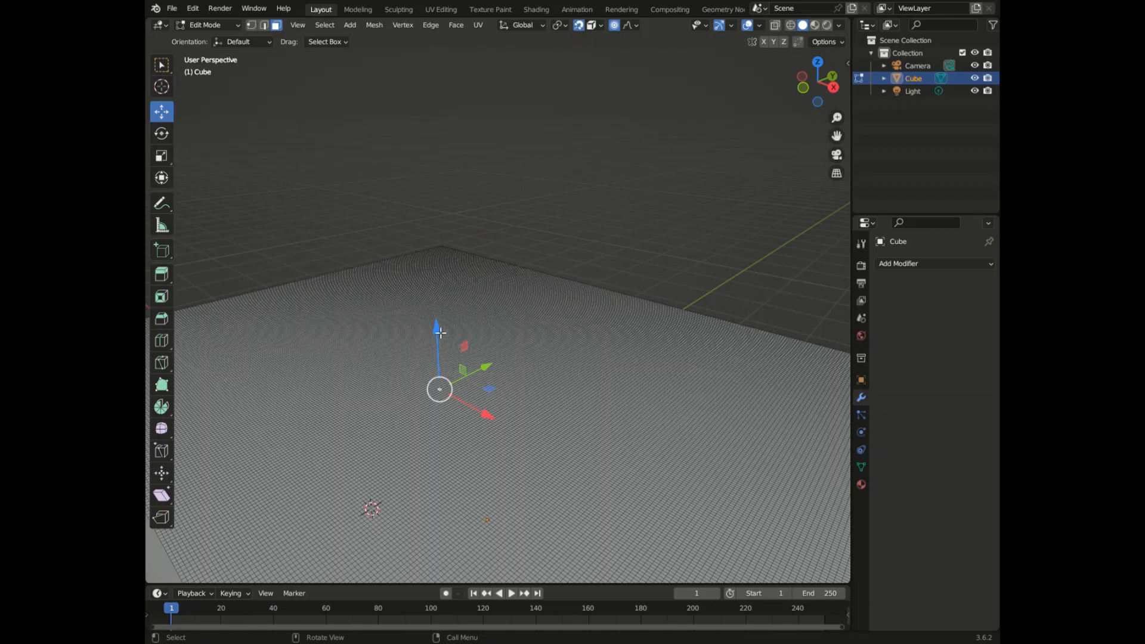
{"action": "left_click_drag", "start_coordinate": [440, 332], "coordinate": [435, 271]}
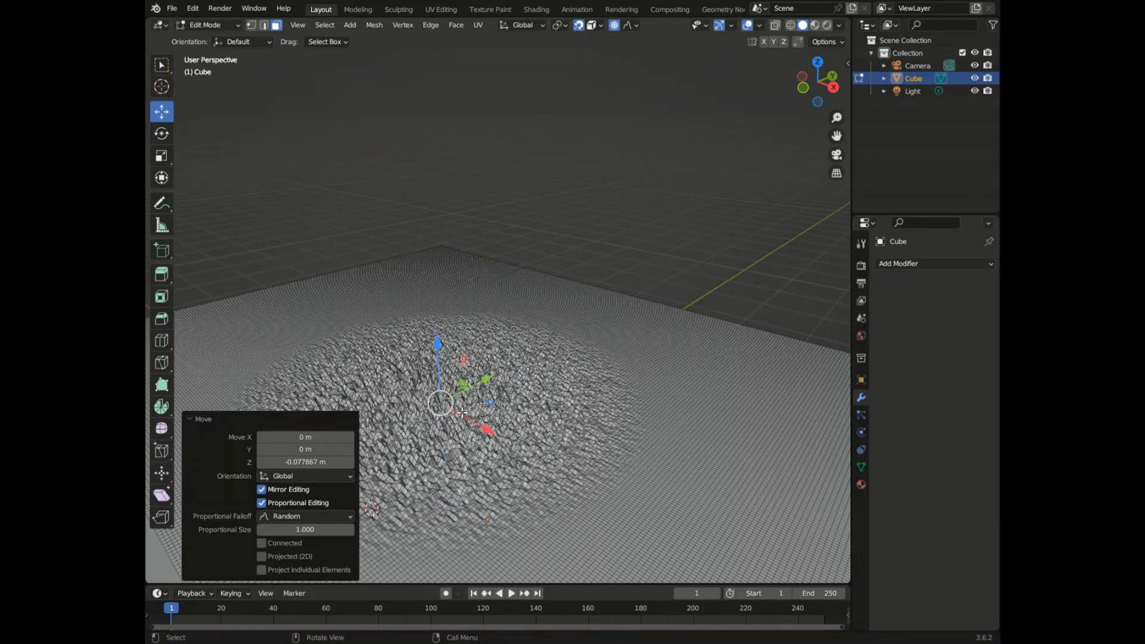
{"action": "middle_click_drag", "start_coordinate": [462, 413], "coordinate": [510, 312], "text": "ctrl"}
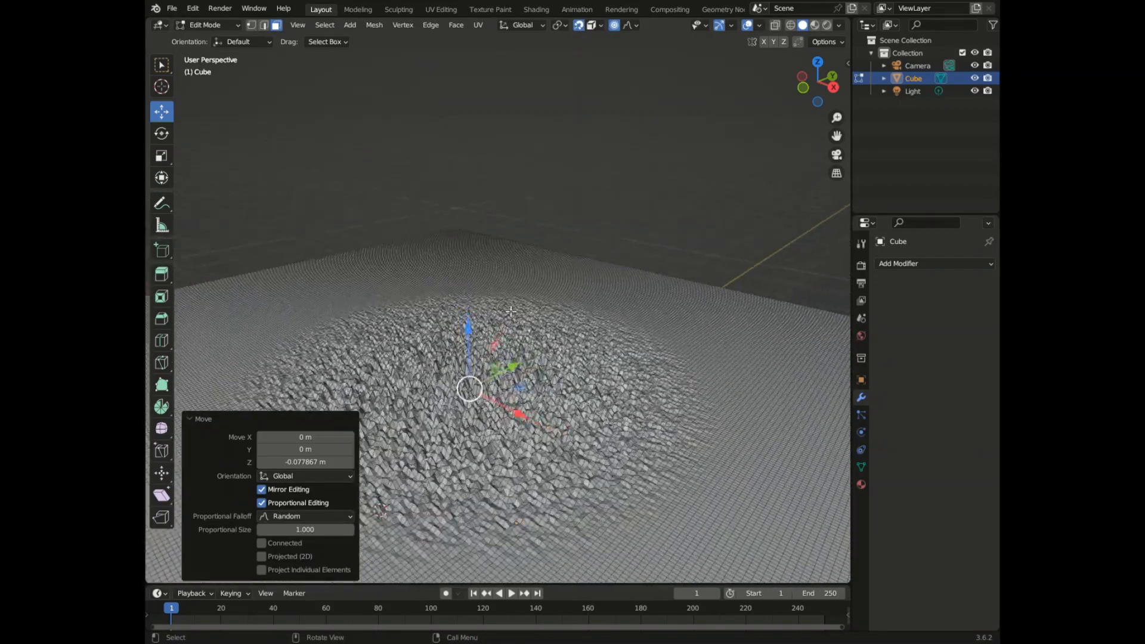
- Undo the last move, then try raising the top face with Edge Center snapping and undo it
{"action": "key", "text": "ctrl+z"}
{"action": "left_click", "coordinate": [594, 26]}
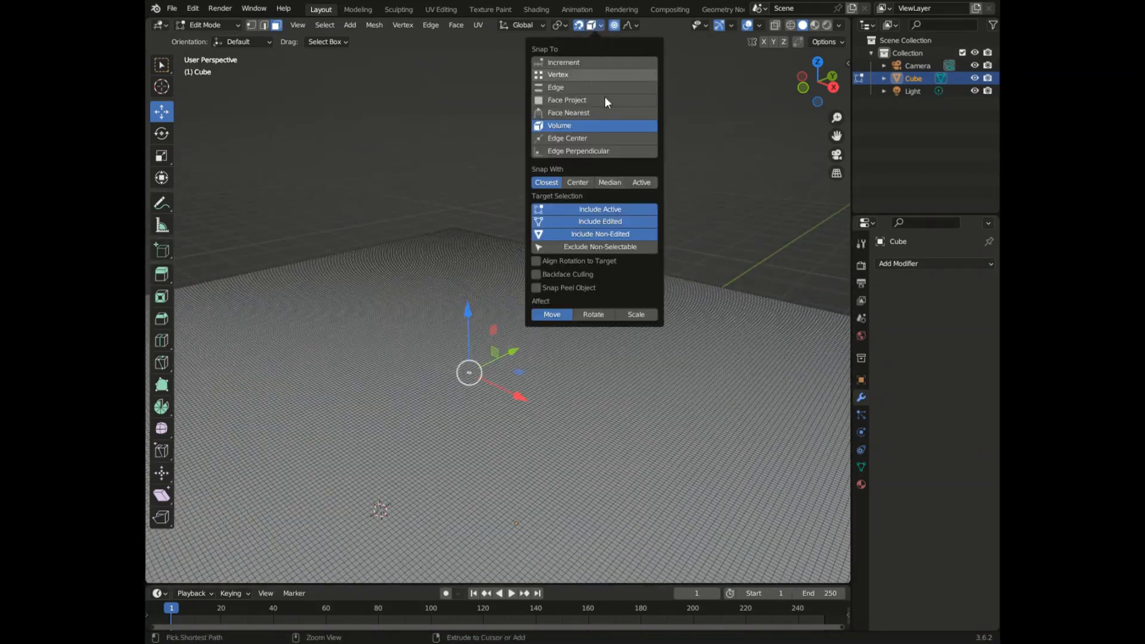
{"action": "left_click", "coordinate": [593, 140]}
{"action": "left_click_drag", "start_coordinate": [468, 314], "coordinate": [478, 208]}
{"action": "key", "text": "ctrl+z"}
- Try raising the top face with Edge Perpendicular snapping and undo the move
{"action": "left_click", "coordinate": [599, 26]}
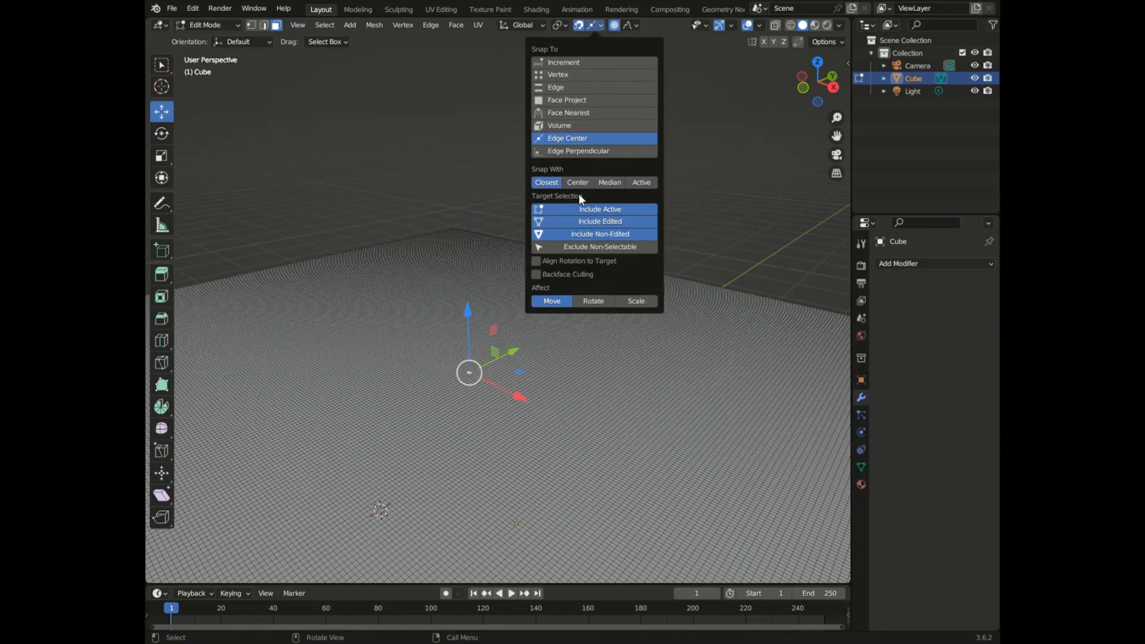
{"action": "left_click", "coordinate": [576, 152]}
{"action": "left_click_drag", "start_coordinate": [471, 315], "coordinate": [498, 255]}
{"action": "key", "text": "ctrl+z"}
- Set snapping to Increment and raise the selected top face 1 m along Z with Random proportional falloff
{"action": "left_click", "coordinate": [595, 33]}
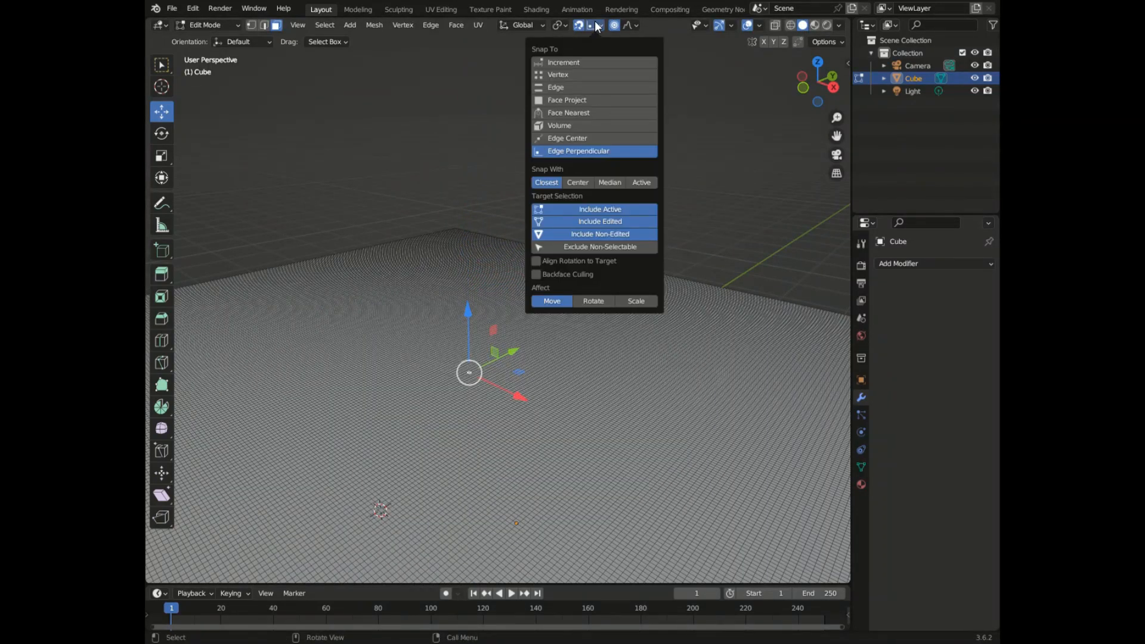
{"action": "left_click", "coordinate": [583, 59]}
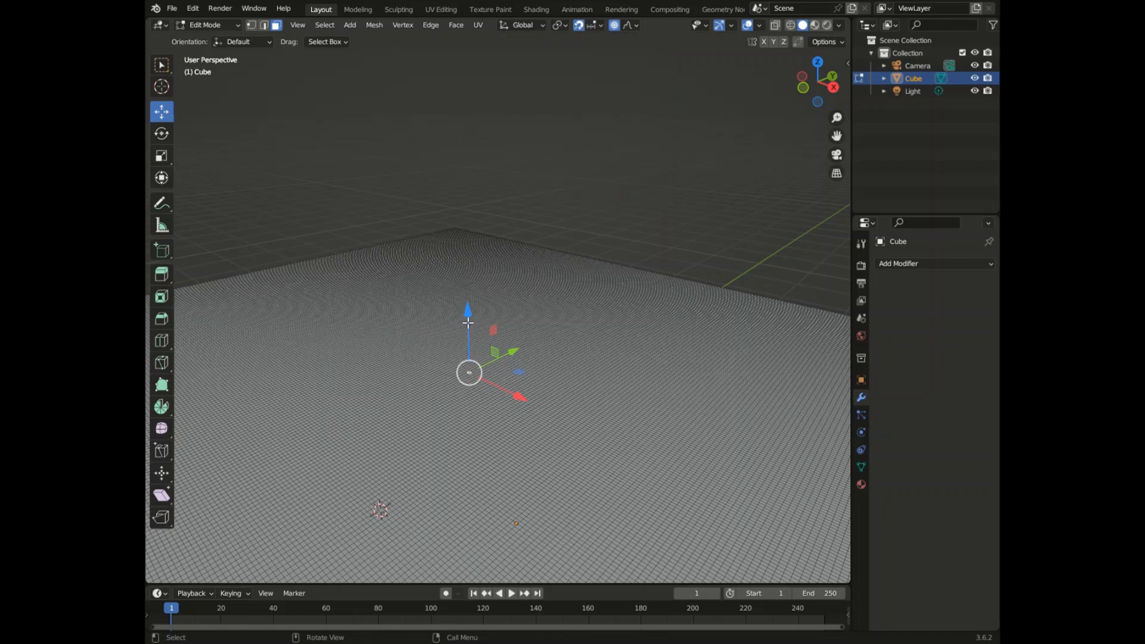
{"action": "left_click_drag", "start_coordinate": [468, 322], "coordinate": [463, 115]}
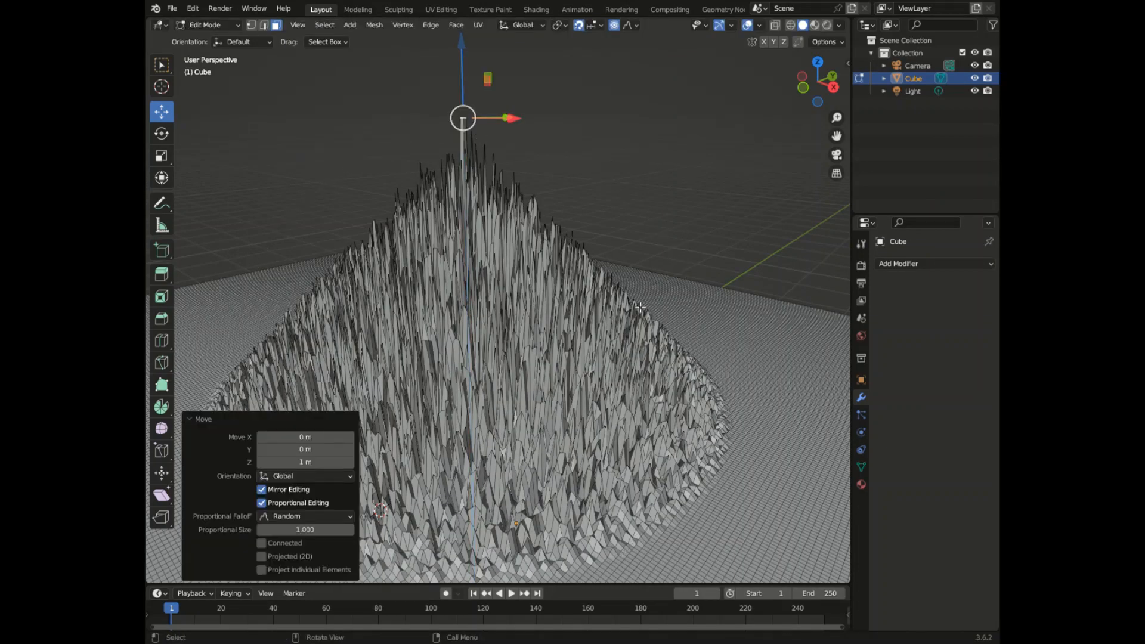
- Examine the spiky mound on the cube's top from above, from the side and from a distance
{"action": "left_click", "coordinate": [465, 420]}
{"action": "left_click_drag", "start_coordinate": [812, 91], "coordinate": [818, 169]}
{"action": "scroll", "coordinate": [526, 352], "scroll_direction": "down", "scroll_amount": 4}
{"action": "scroll", "coordinate": [525, 359], "scroll_direction": "up", "scroll_amount": 3}
{"action": "scroll", "coordinate": [525, 159], "scroll_direction": "up", "scroll_amount": 5}
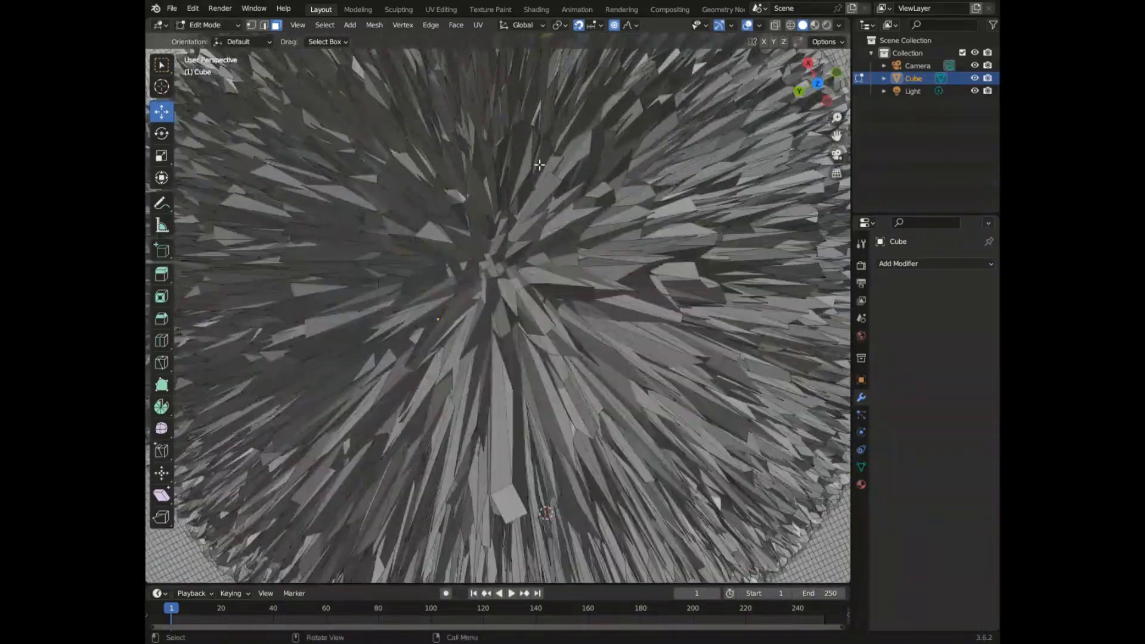
{"action": "scroll", "coordinate": [540, 165], "scroll_direction": "down", "scroll_amount": 5}
{"action": "scroll", "coordinate": [573, 160], "scroll_direction": "down", "scroll_amount": 1}
{"action": "scroll", "coordinate": [600, 131], "scroll_direction": "up", "scroll_amount": 2}
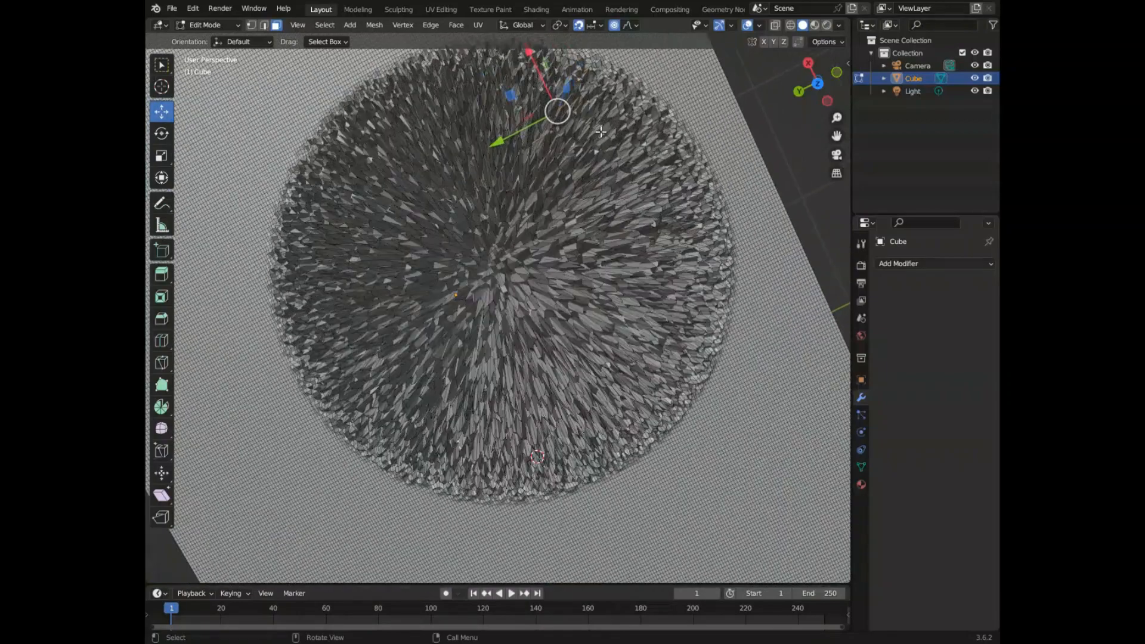
{"action": "left_click_drag", "start_coordinate": [792, 63], "coordinate": [834, 32]}
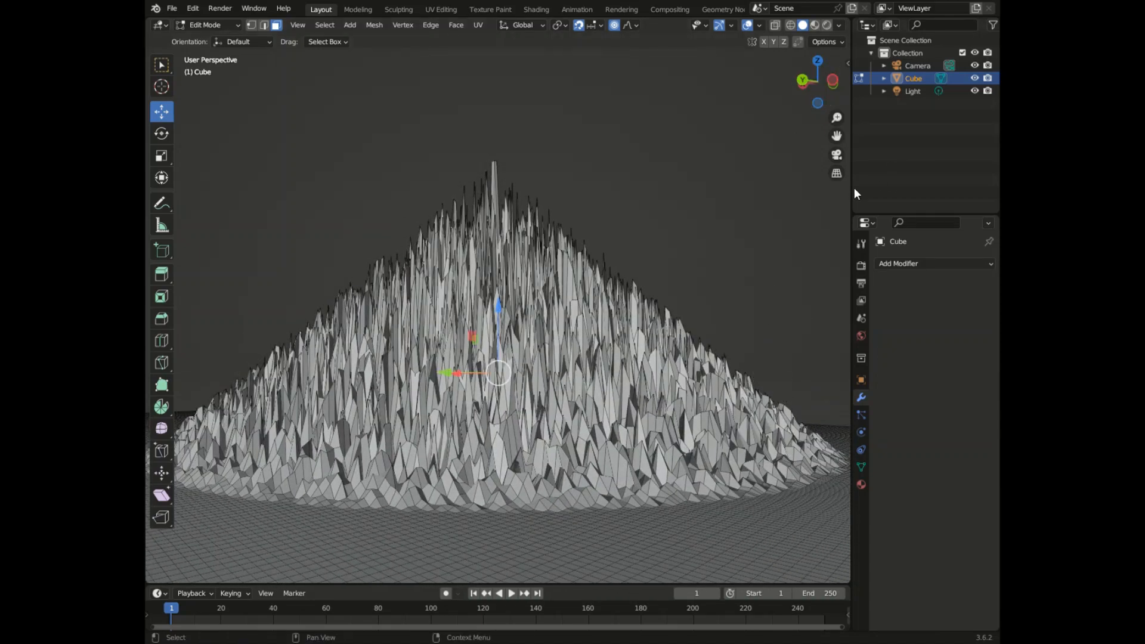
{"action": "scroll", "coordinate": [775, 397], "scroll_direction": "down", "scroll_amount": 5}
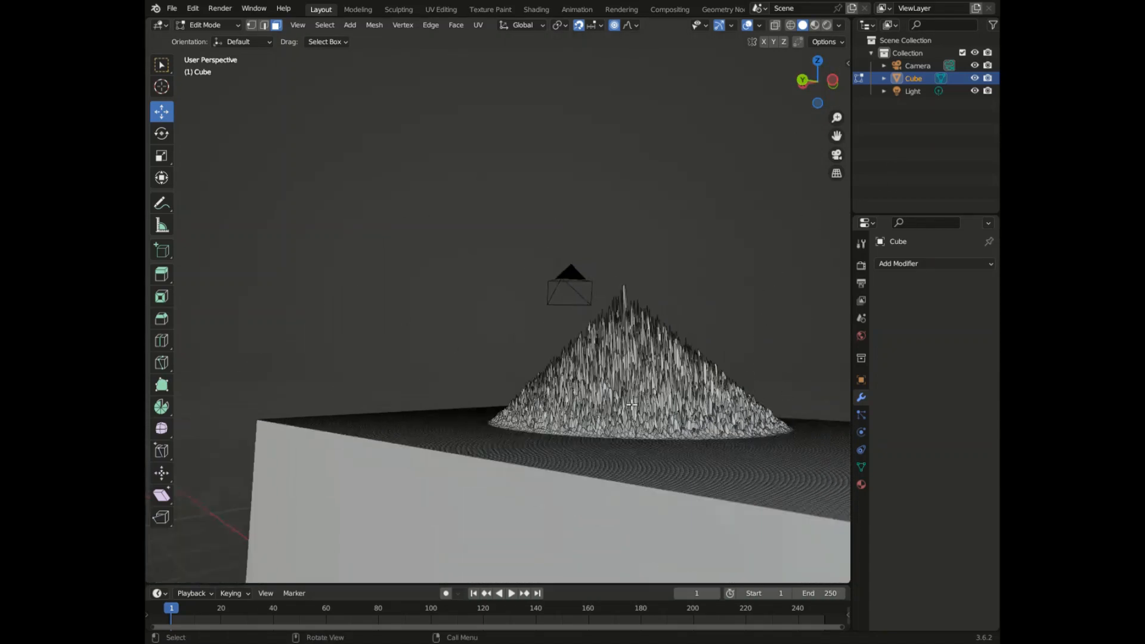
{"action": "scroll", "coordinate": [554, 402], "scroll_direction": "up", "scroll_amount": 1}
{"action": "scroll", "coordinate": [717, 457], "scroll_direction": "up", "scroll_amount": 4}
{"action": "scroll", "coordinate": [588, 421], "scroll_direction": "down", "scroll_amount": 1}
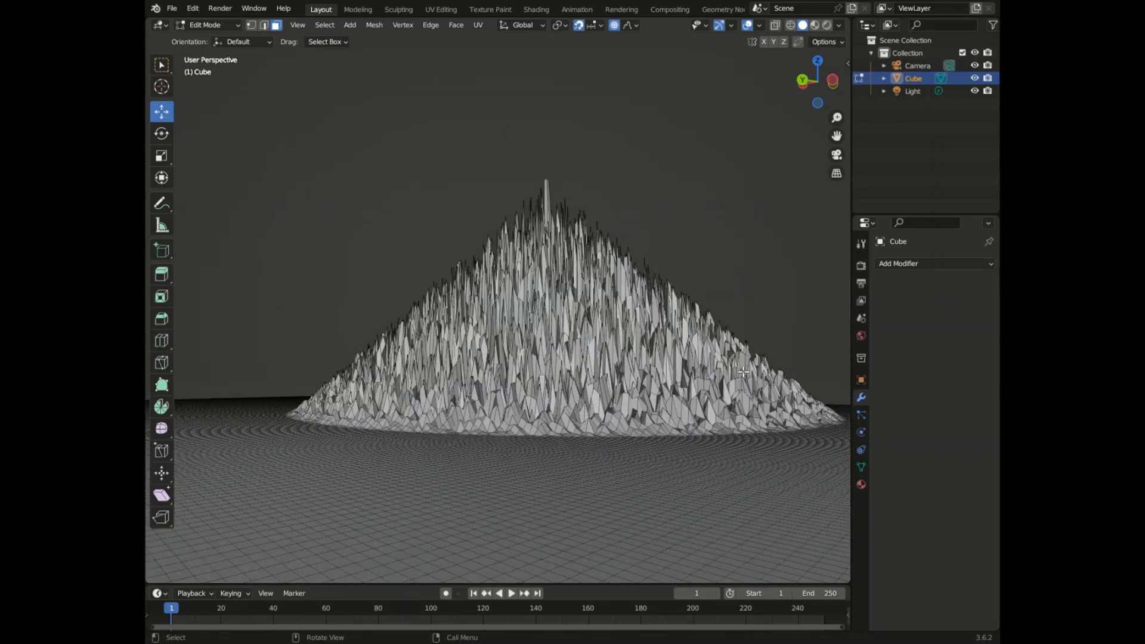
{"action": "scroll", "coordinate": [439, 422], "scroll_direction": "up", "scroll_amount": 4}
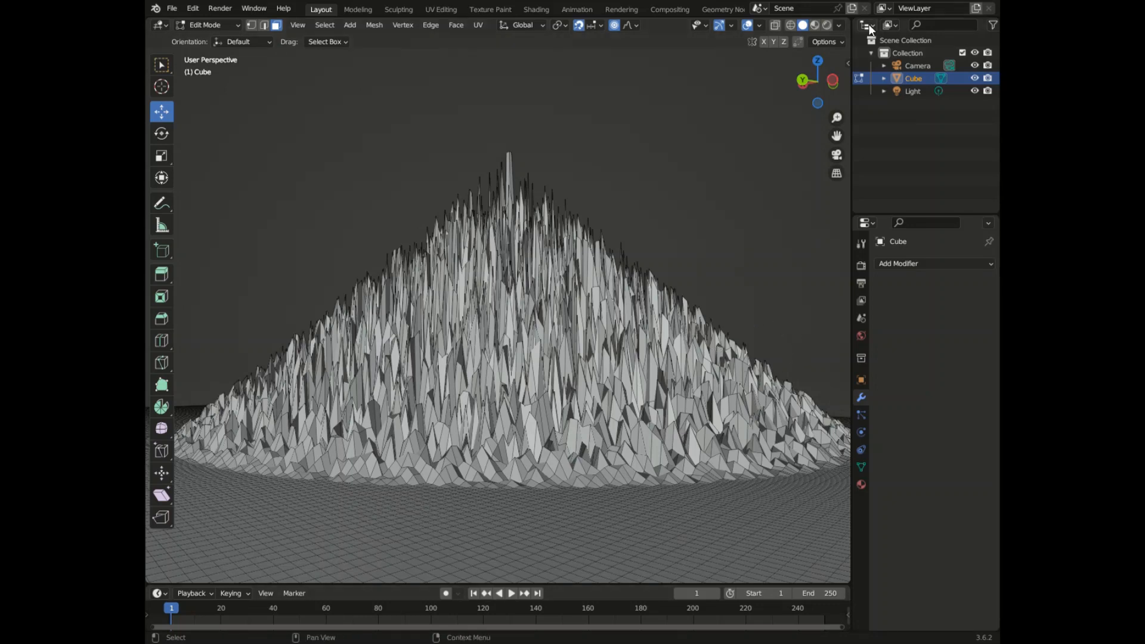
{"action": "left_click_drag", "start_coordinate": [820, 82], "coordinate": [797, 74]}
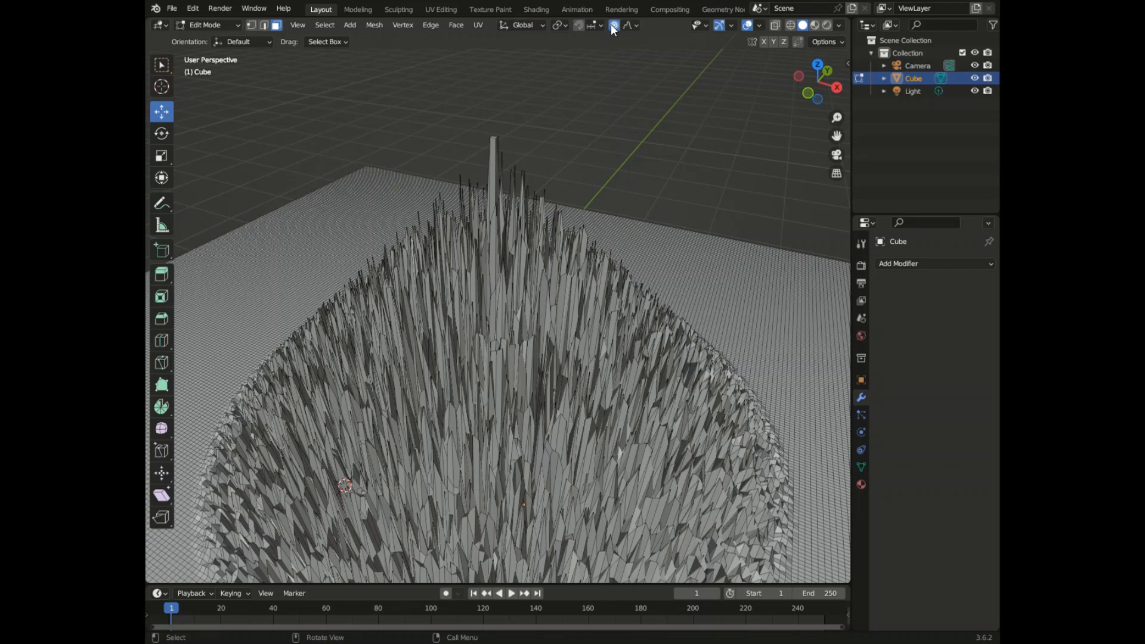
- Undo the spiky mound to restore the cube's flat top
{"action": "key", "text": "ctrl+z"}
{"action": "key", "text": "ctrl+z"}
{"action": "key", "text": "ctrl+z"}
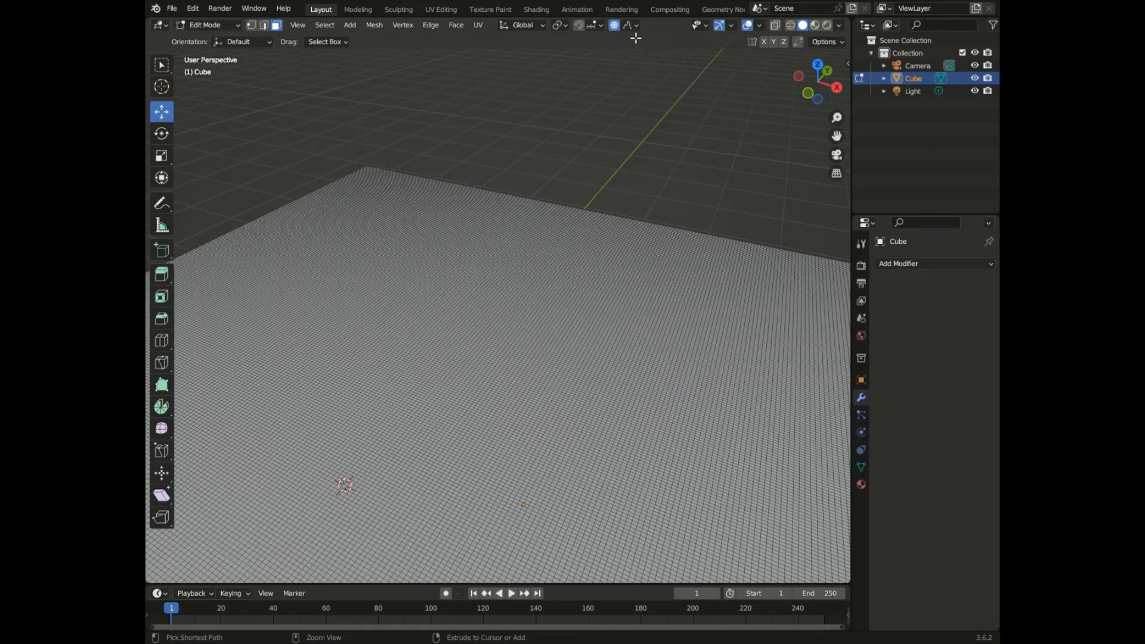
{"action": "left_click", "coordinate": [628, 24]}
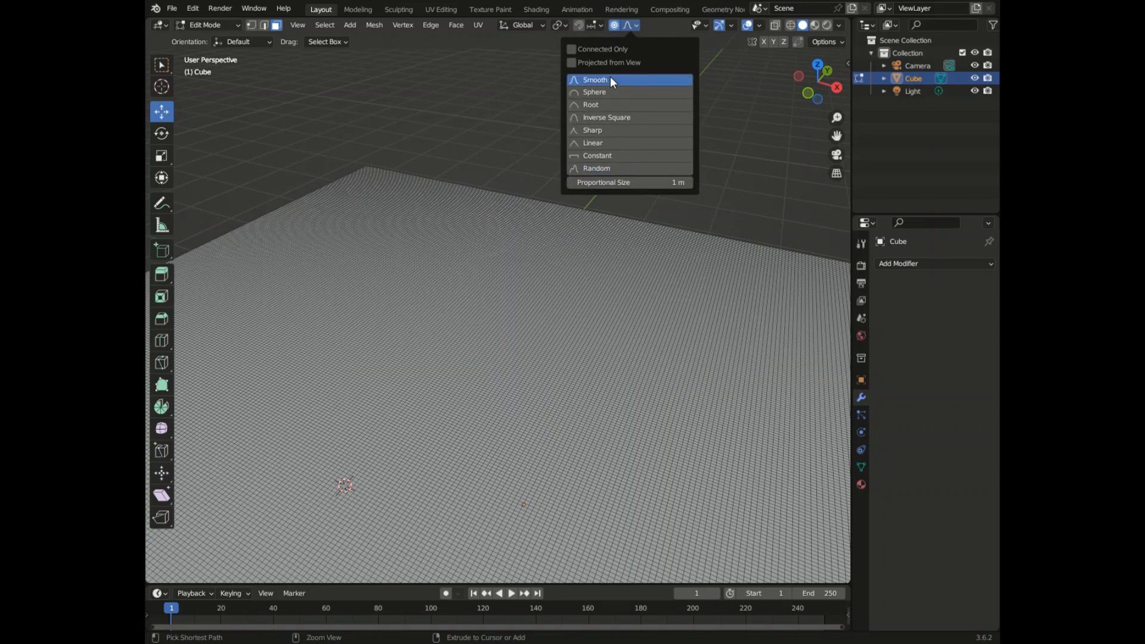
{"action": "left_click", "coordinate": [528, 26]}
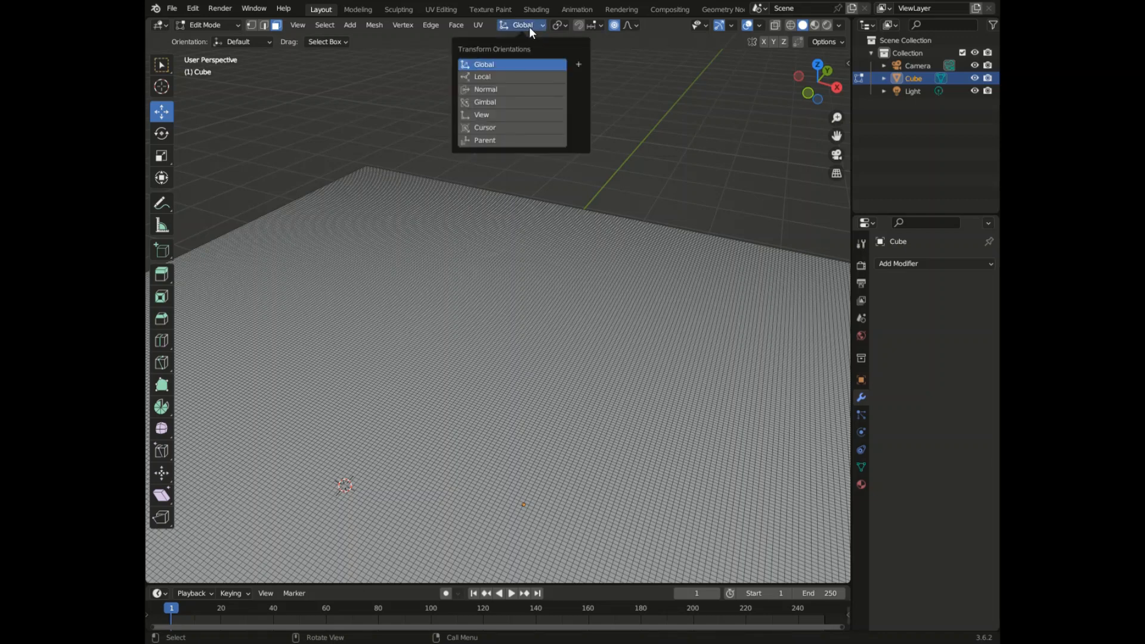
{"action": "left_click", "coordinate": [529, 28]}
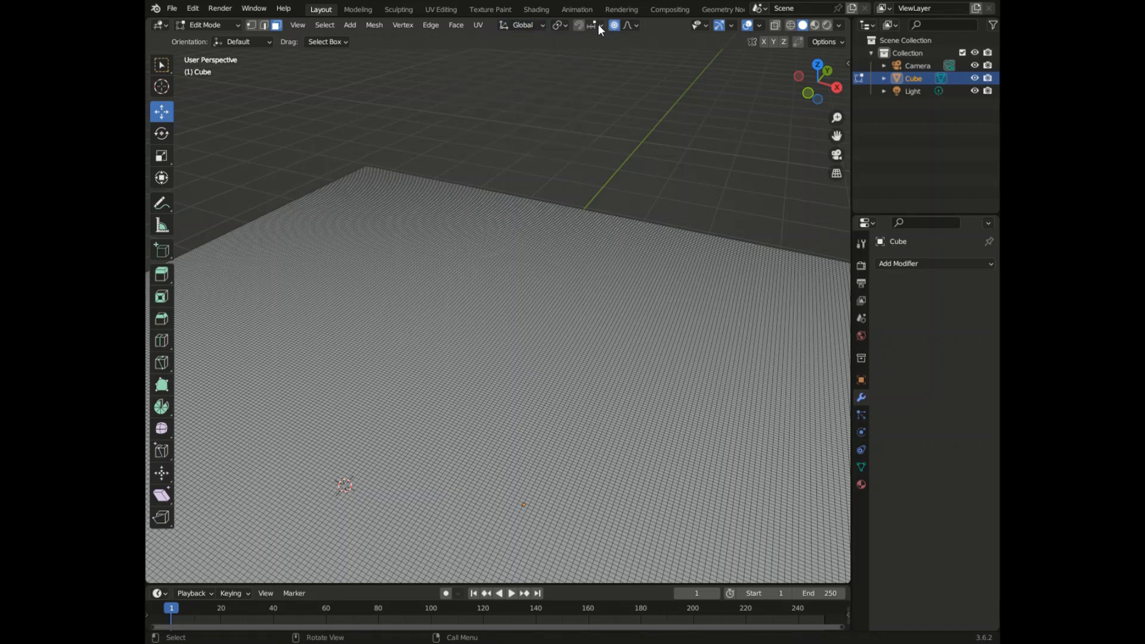
- Switch to the Modeling workspace and box-select a large area of faces on the cube's subdivided top
{"action": "left_click", "coordinate": [363, 9]}
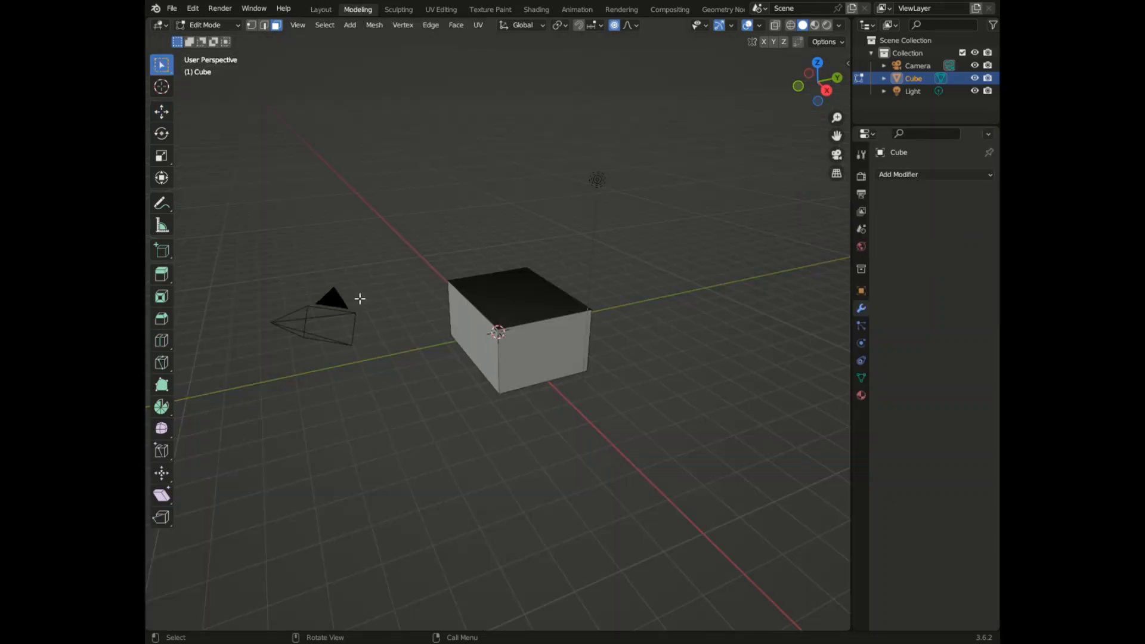
{"action": "left_click_drag", "start_coordinate": [515, 305], "coordinate": [521, 241]}
{"action": "scroll", "coordinate": [524, 304], "scroll_direction": "up", "scroll_amount": 6}
{"action": "scroll", "coordinate": [503, 381], "scroll_direction": "down", "scroll_amount": 4}
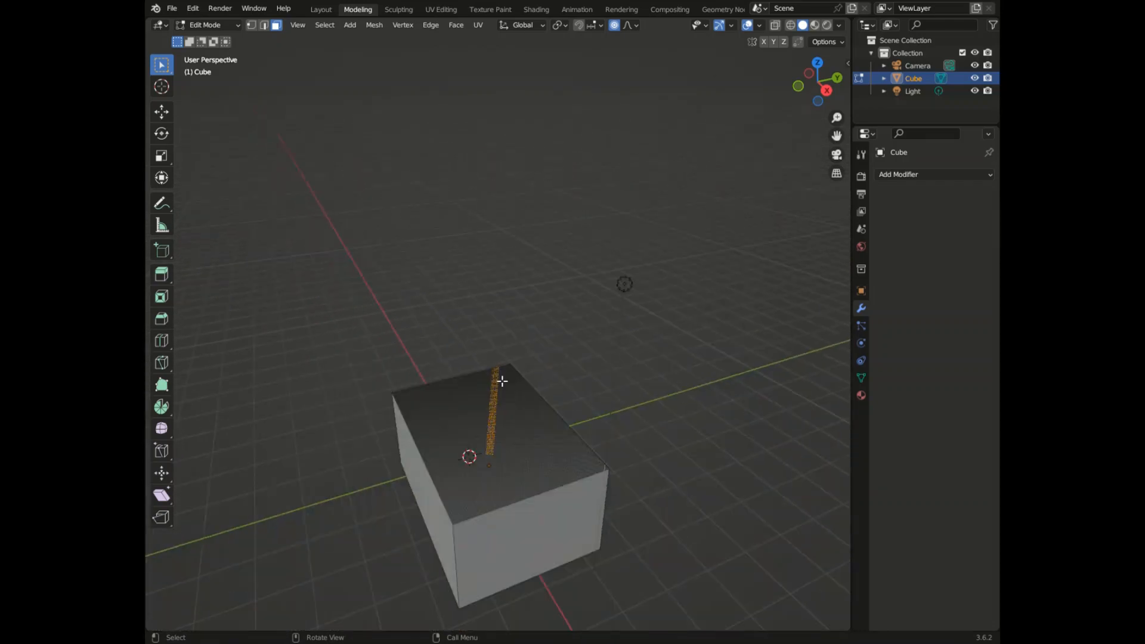
{"action": "scroll", "coordinate": [502, 394], "scroll_direction": "up", "scroll_amount": 4}
{"action": "left_click_drag", "start_coordinate": [418, 260], "coordinate": [755, 637]}
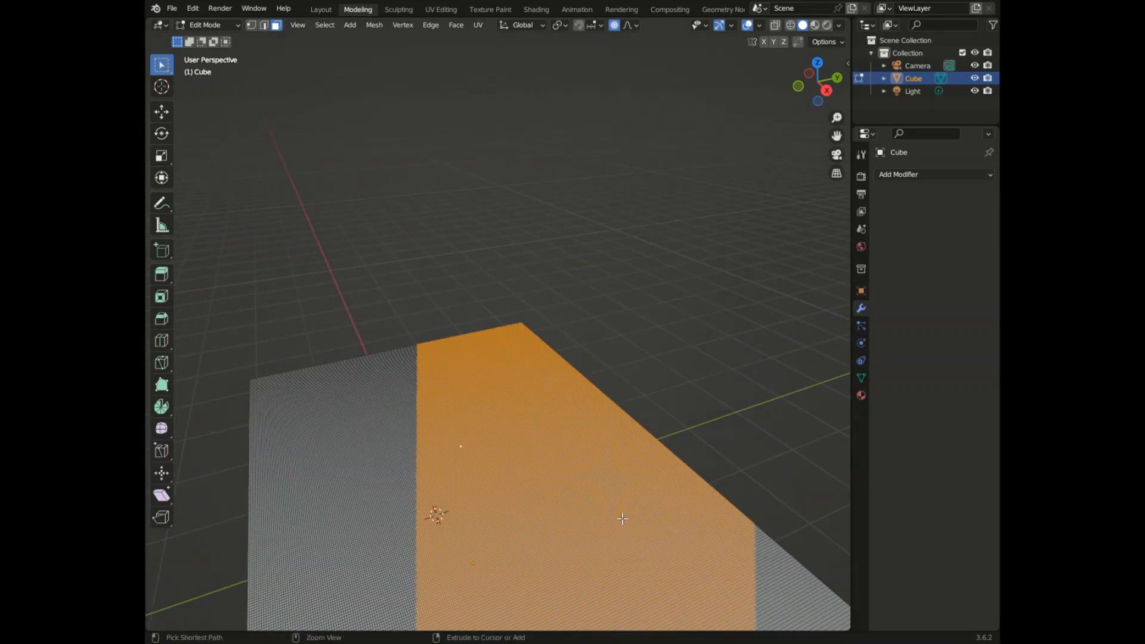
- View the cube from its front end and box-select nearly all faces of its top
{"action": "scroll", "coordinate": [623, 518], "scroll_direction": "down", "scroll_amount": 6}
{"action": "scroll", "coordinate": [682, 398], "scroll_direction": "up", "scroll_amount": 6}
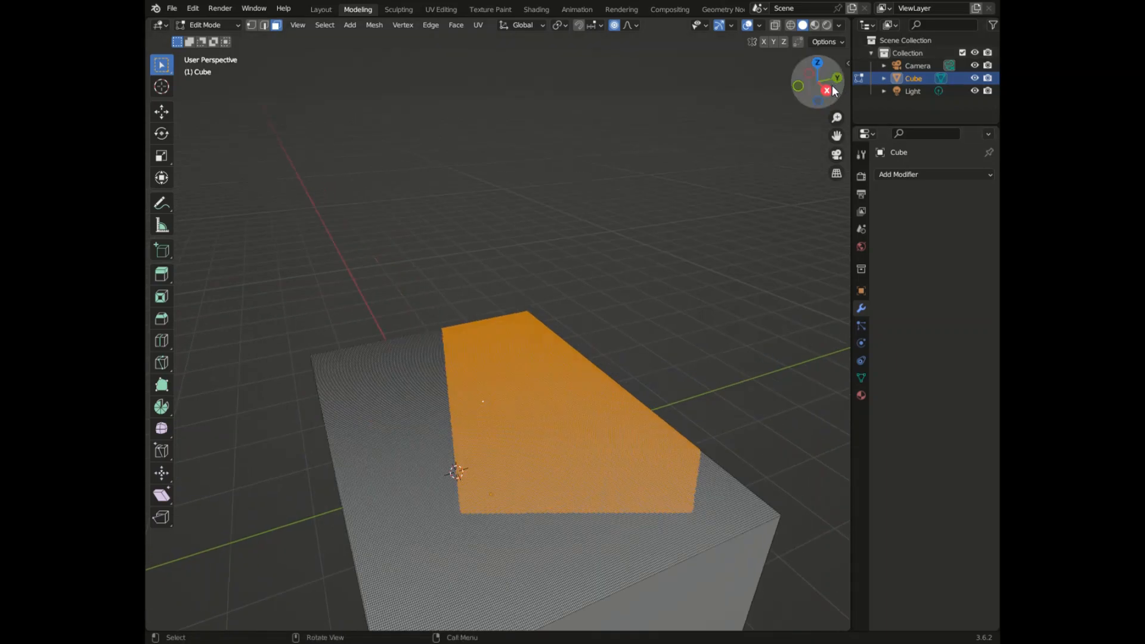
{"action": "left_click_drag", "start_coordinate": [833, 90], "coordinate": [797, 98]}
{"action": "scroll", "coordinate": [774, 299], "scroll_direction": "down", "scroll_amount": 4}
{"action": "scroll", "coordinate": [534, 303], "scroll_direction": "up", "scroll_amount": 4}
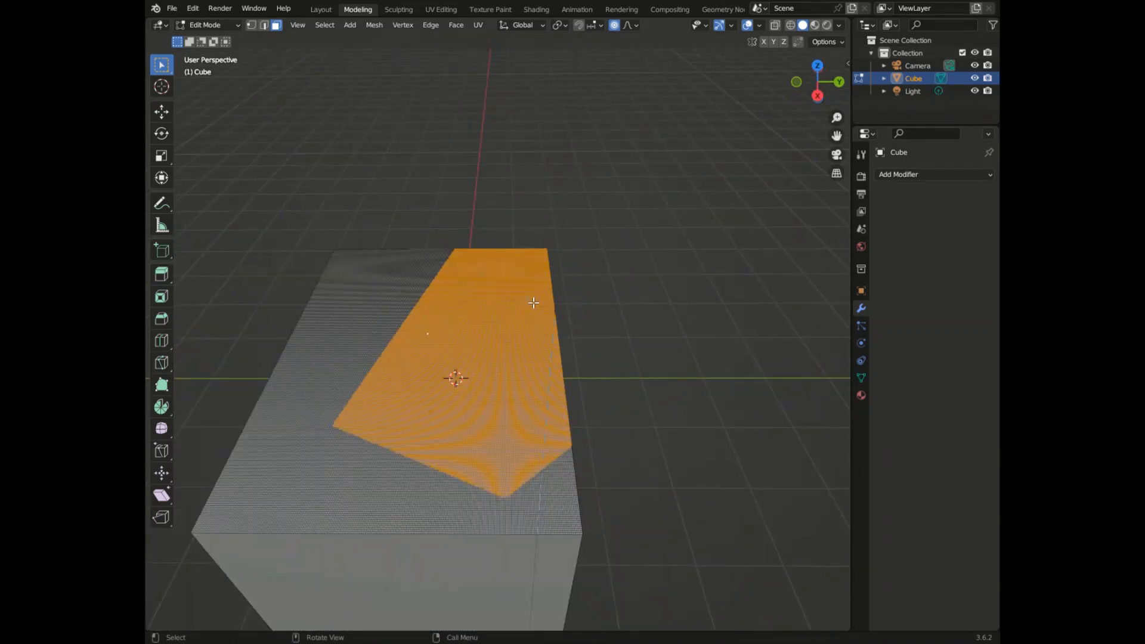
{"action": "scroll", "coordinate": [533, 302], "scroll_direction": "down", "scroll_amount": 2}
{"action": "scroll", "coordinate": [367, 310], "scroll_direction": "up", "scroll_amount": 3}
{"action": "left_click_drag", "start_coordinate": [365, 200], "coordinate": [844, 629]}
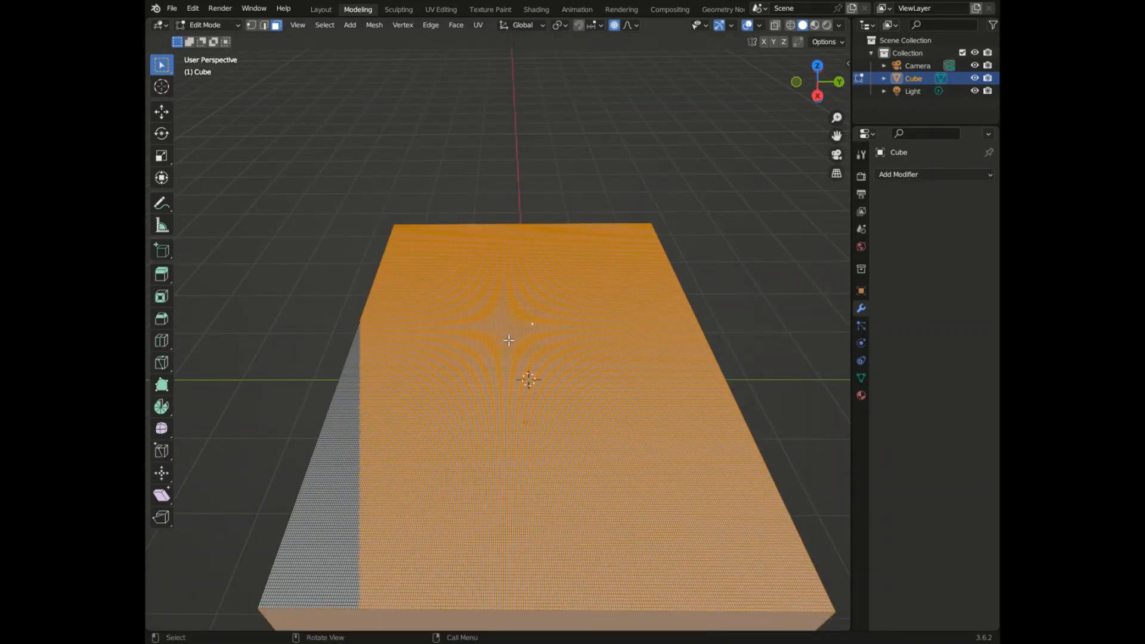
- Try several box selections over different parts of the cube's top faces, then clear the selection
{"action": "left_click_drag", "start_coordinate": [279, 409], "coordinate": [598, 620]}
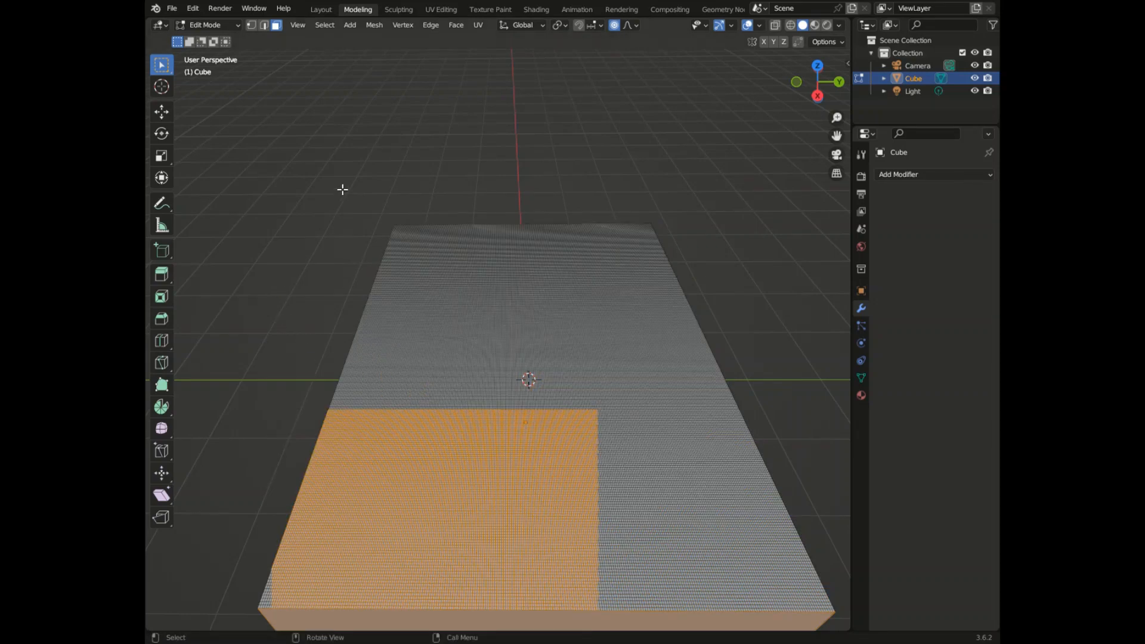
{"action": "left_click_drag", "start_coordinate": [343, 190], "coordinate": [847, 623]}
{"action": "key", "text": "b"}
{"action": "left_click_drag", "start_coordinate": [267, 404], "coordinate": [578, 630]}
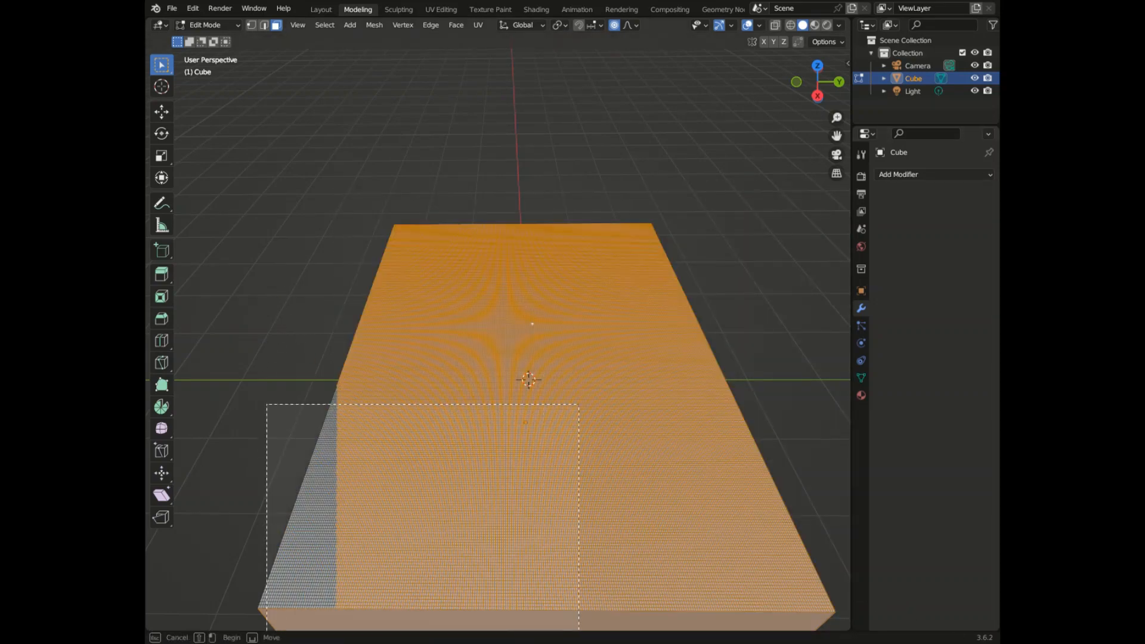
{"action": "middle_click_drag", "start_coordinate": [267, 405], "coordinate": [266, 401]}
{"action": "left_click_drag", "start_coordinate": [254, 373], "coordinate": [713, 627], "text": "ctrl"}
{"action": "left_click_drag", "start_coordinate": [384, 234], "coordinate": [844, 627]}
{"action": "left_click_drag", "start_coordinate": [223, 219], "coordinate": [802, 630]}
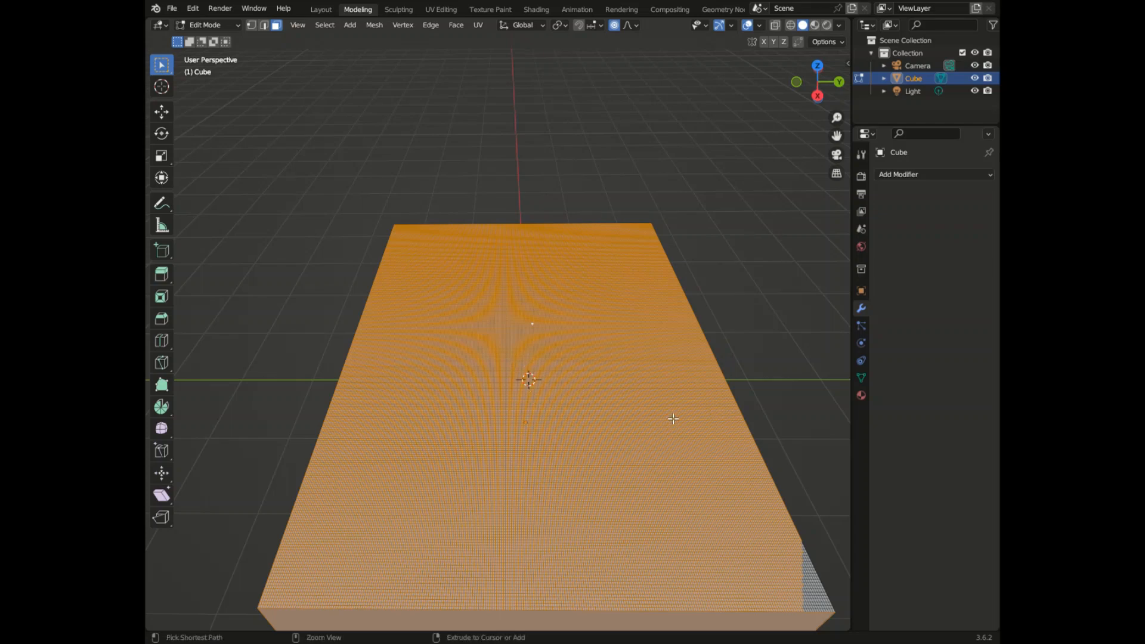
{"action": "left_click", "coordinate": [738, 282]}
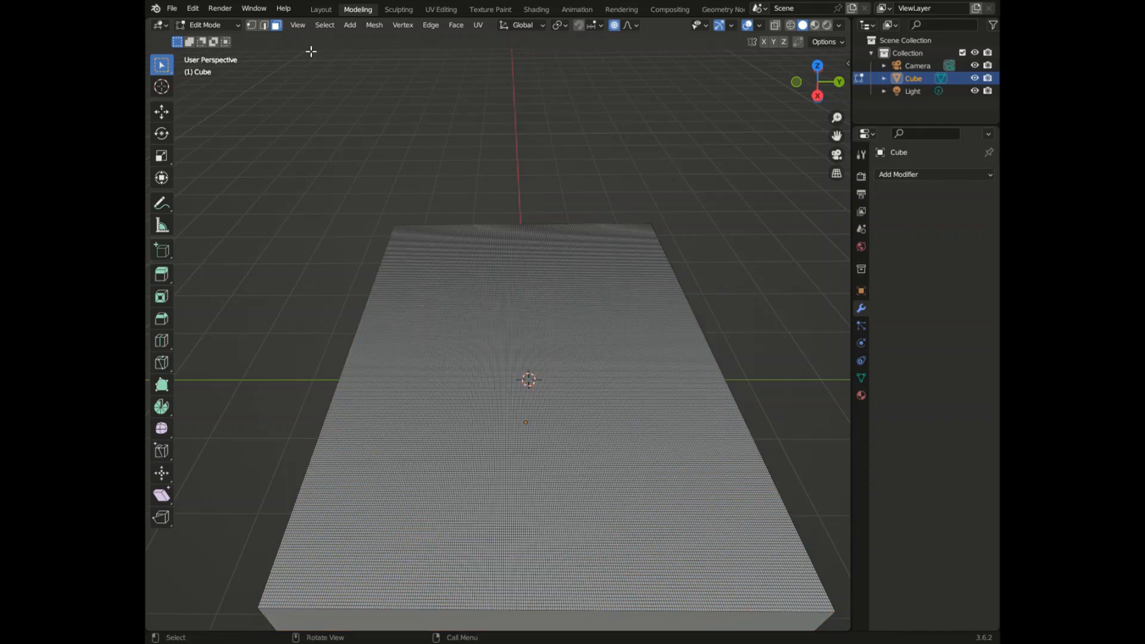
- Switch to the Sculpting workspace and orient the cube so that its top is visible
{"action": "left_click_drag", "start_coordinate": [799, 83], "coordinate": [838, 90]}
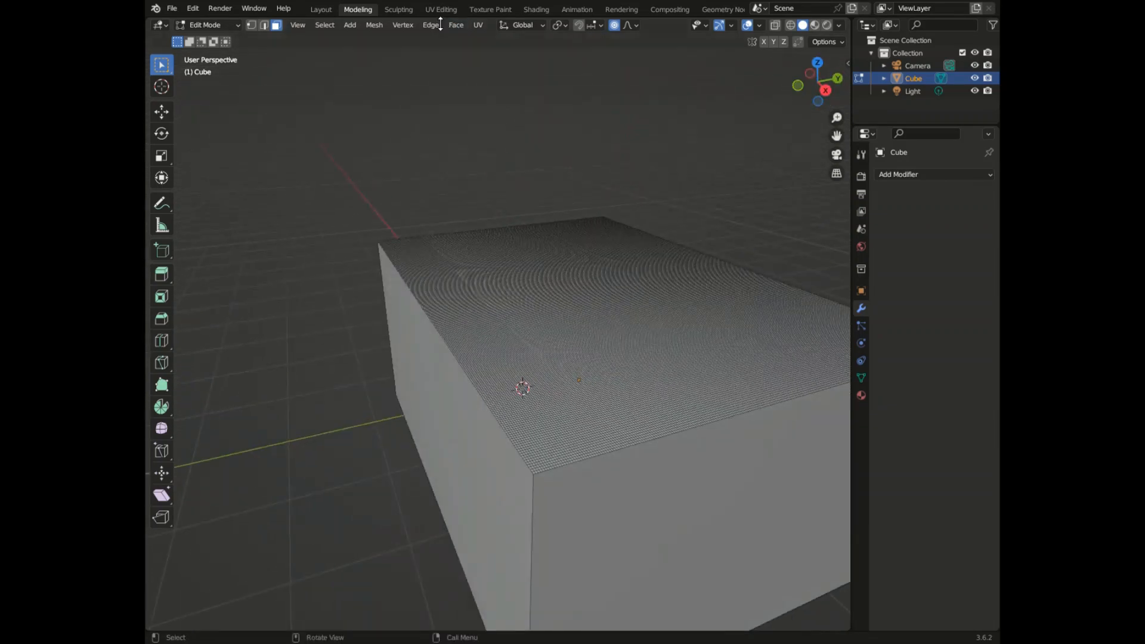
{"action": "key", "text": "ctrl+Page_Down"}
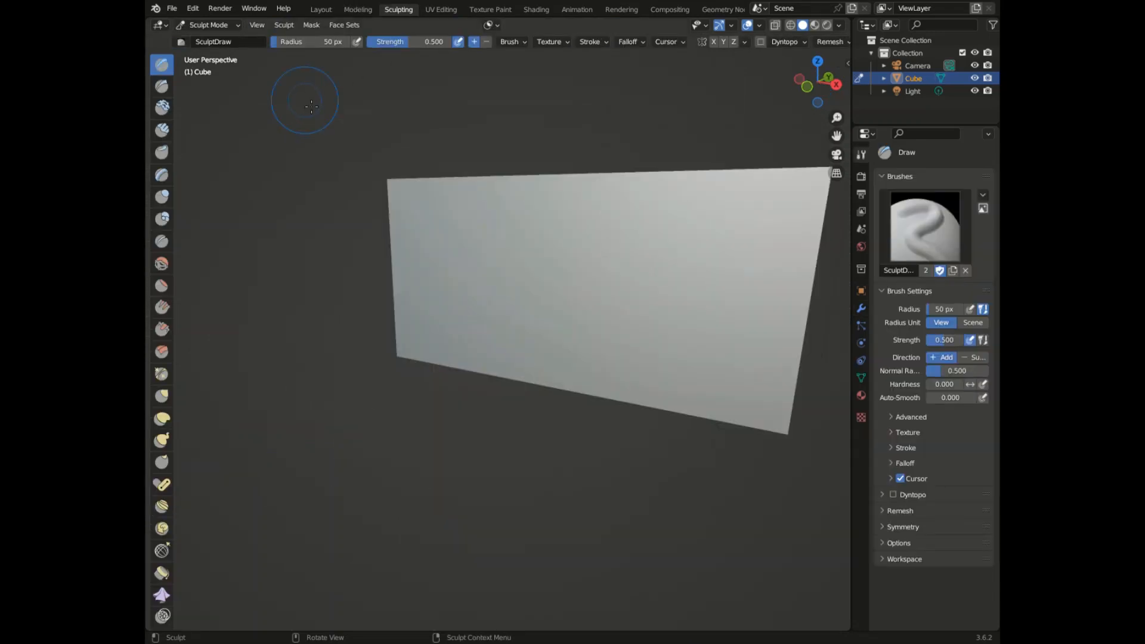
{"action": "left_click_drag", "start_coordinate": [812, 84], "coordinate": [833, 91]}
- Sculpt ridges and grooves across the cube's top with the Multi-plane Scrape brush at 50 px radius and 0.700 strength
{"action": "left_click", "coordinate": [161, 351]}
{"action": "left_click_drag", "start_coordinate": [457, 235], "coordinate": [517, 207]}
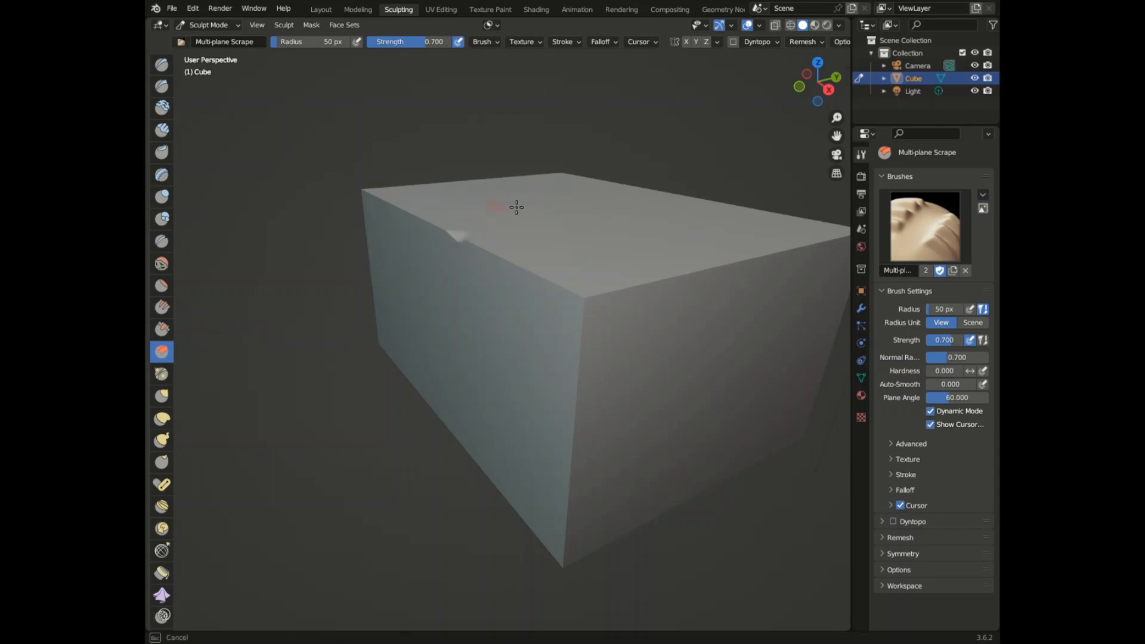
{"action": "mouse_move", "coordinate": [647, 228]}
{"action": "left_mouse_down"}
{"action": "mouse_move", "coordinate": [629, 302]}
{"action": "mouse_move", "coordinate": [605, 291]}
{"action": "mouse_move", "coordinate": [628, 234]}
{"action": "left_mouse_up"}
{"action": "left_click_drag", "start_coordinate": [821, 80], "coordinate": [801, 113]}
{"action": "mouse_move", "coordinate": [576, 267]}
{"action": "left_mouse_down"}
{"action": "mouse_move", "coordinate": [535, 265]}
{"action": "mouse_move", "coordinate": [485, 358]}
{"action": "mouse_move", "coordinate": [726, 391]}
{"action": "mouse_move", "coordinate": [584, 340]}
{"action": "left_mouse_up"}
{"action": "left_click_drag", "start_coordinate": [422, 324], "coordinate": [384, 296]}
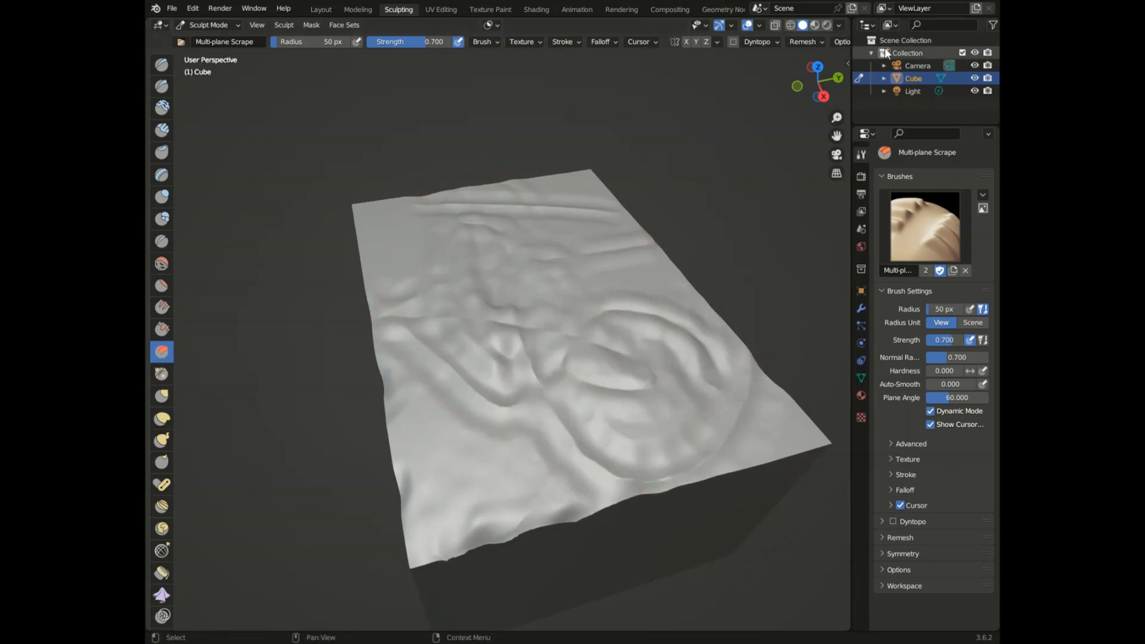
- Try the Scrape brush on the cube's side face
{"action": "left_click_drag", "start_coordinate": [815, 84], "coordinate": [817, 65]}
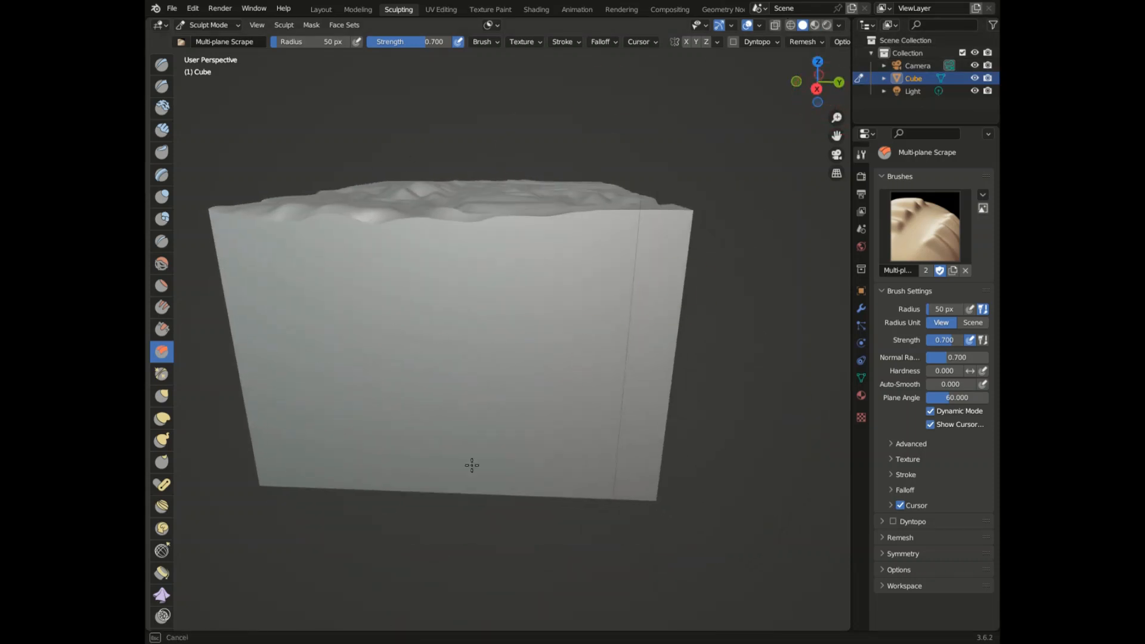
{"action": "left_click", "coordinate": [162, 330]}
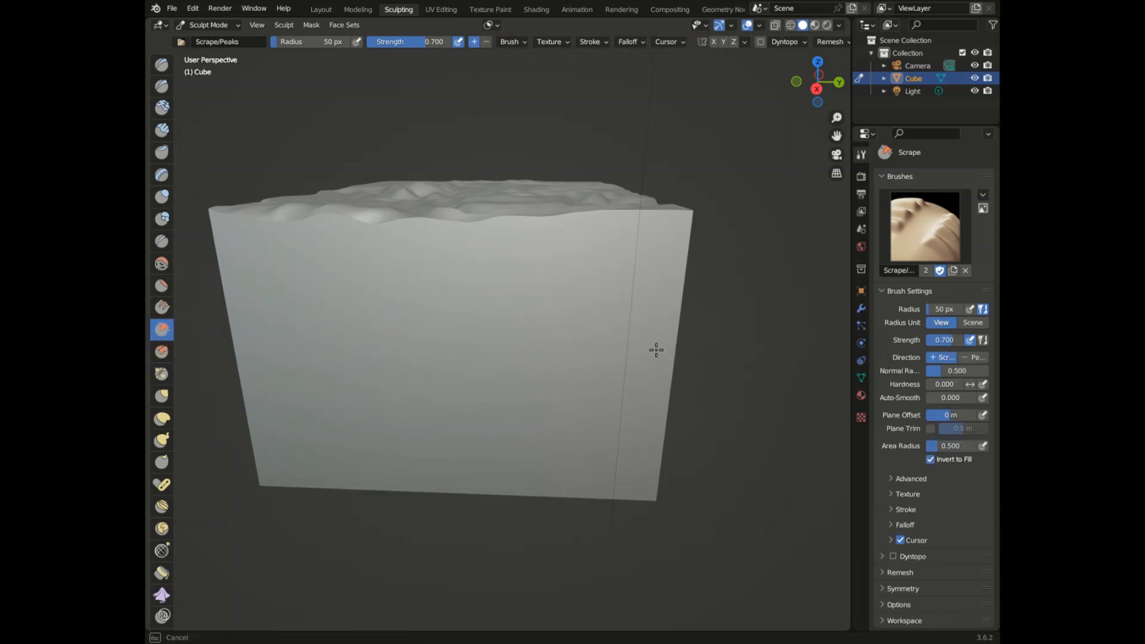
{"action": "left_click_drag", "start_coordinate": [821, 84], "coordinate": [633, 249]}
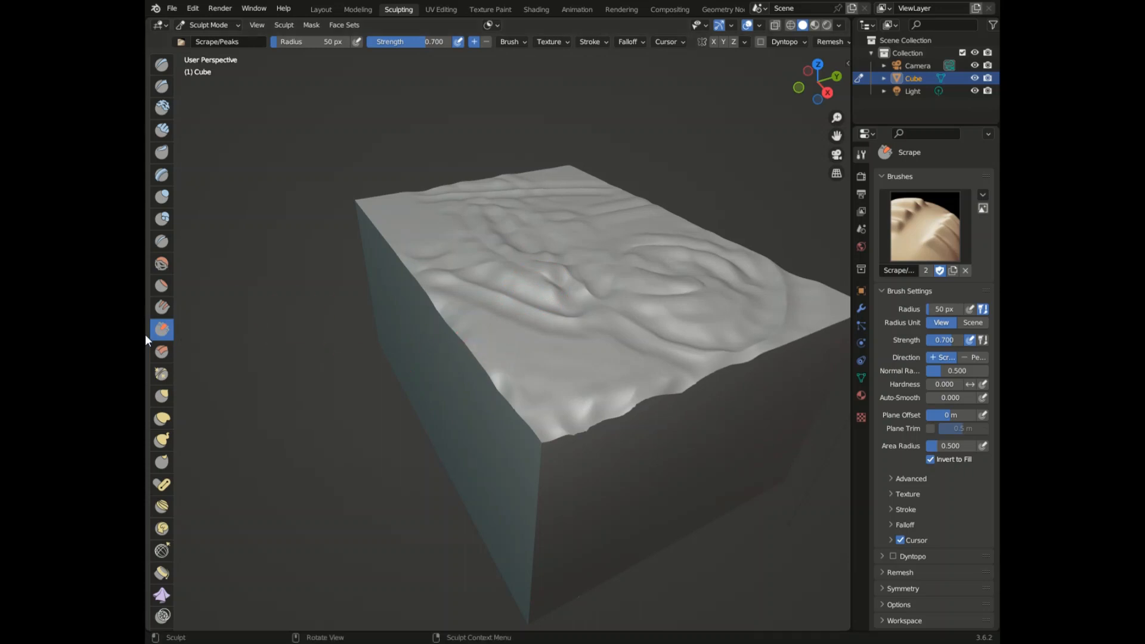
- Rework the terrain on top with Multi-plane Scrape strokes and even out its near part with the Fill brush
{"action": "left_click", "coordinate": [162, 351]}
{"action": "mouse_move", "coordinate": [643, 274]}
{"action": "left_mouse_down"}
{"action": "mouse_move", "coordinate": [678, 288]}
{"action": "mouse_move", "coordinate": [649, 318]}
{"action": "mouse_move", "coordinate": [686, 305]}
{"action": "mouse_move", "coordinate": [697, 274]}
{"action": "mouse_move", "coordinate": [542, 258]}
{"action": "left_mouse_up"}
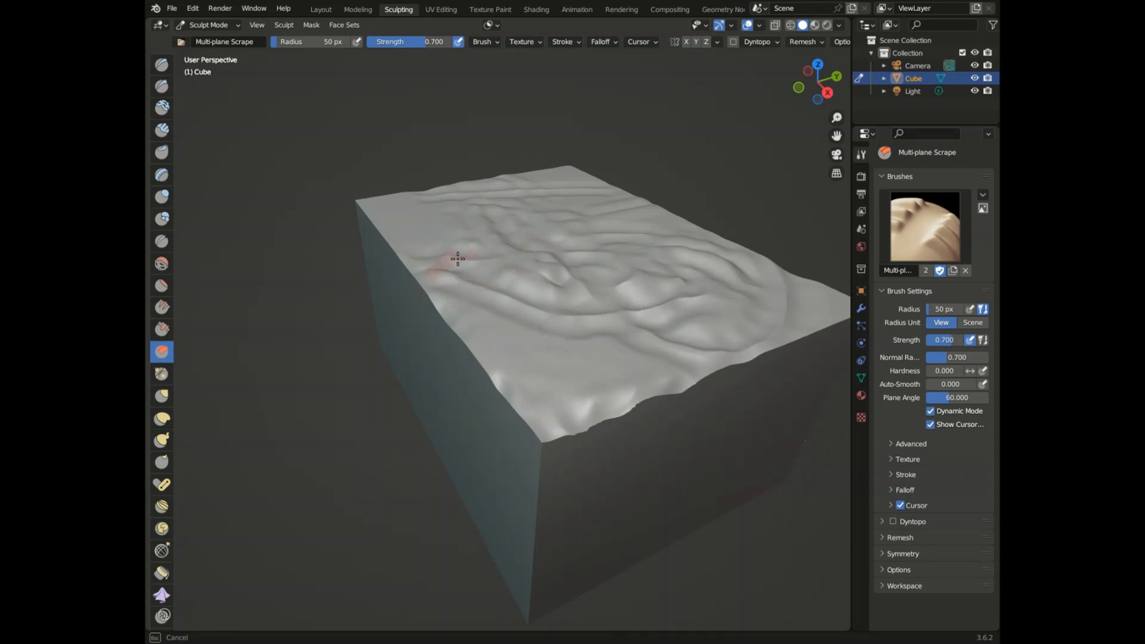
{"action": "left_click", "coordinate": [162, 307]}
{"action": "mouse_move", "coordinate": [499, 260]}
{"action": "left_mouse_down"}
{"action": "mouse_move", "coordinate": [710, 332]}
{"action": "mouse_move", "coordinate": [639, 312]}
{"action": "mouse_move", "coordinate": [759, 332]}
{"action": "mouse_move", "coordinate": [815, 283]}
{"action": "mouse_move", "coordinate": [778, 322]}
{"action": "left_mouse_up"}
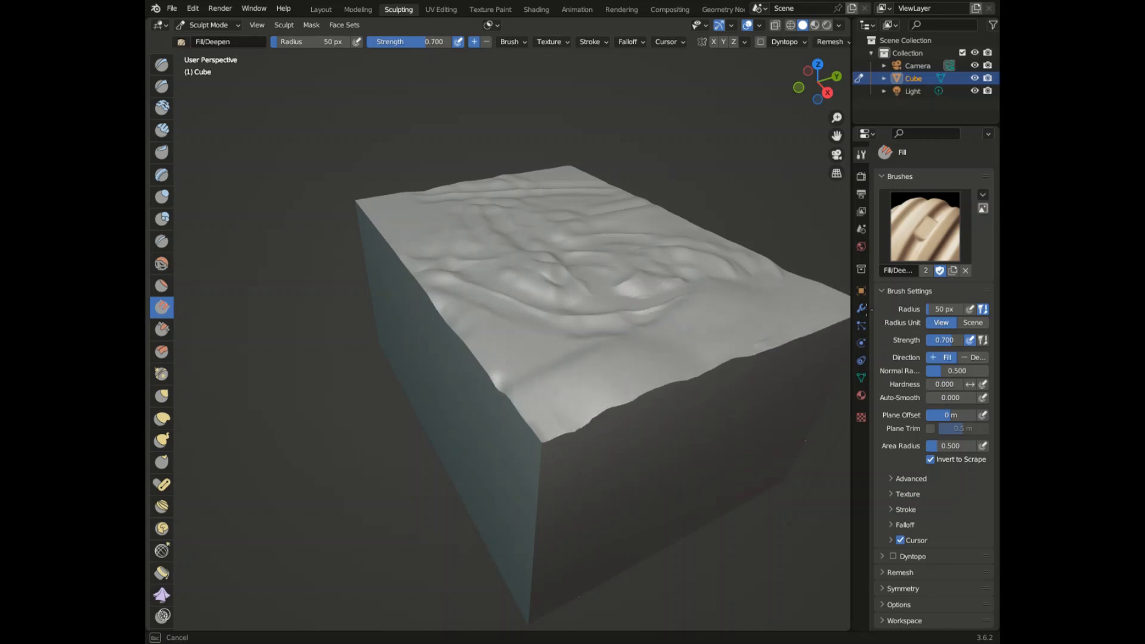
- Even out the ridges and grooves across the cube's top with the Fill brush at 50 px radius and 0.700 strength
{"action": "mouse_move", "coordinate": [657, 311]}
{"action": "left_mouse_down"}
{"action": "mouse_move", "coordinate": [493, 378]}
{"action": "mouse_move", "coordinate": [713, 252]}
{"action": "mouse_move", "coordinate": [542, 281]}
{"action": "mouse_move", "coordinate": [399, 239]}
{"action": "left_mouse_up"}
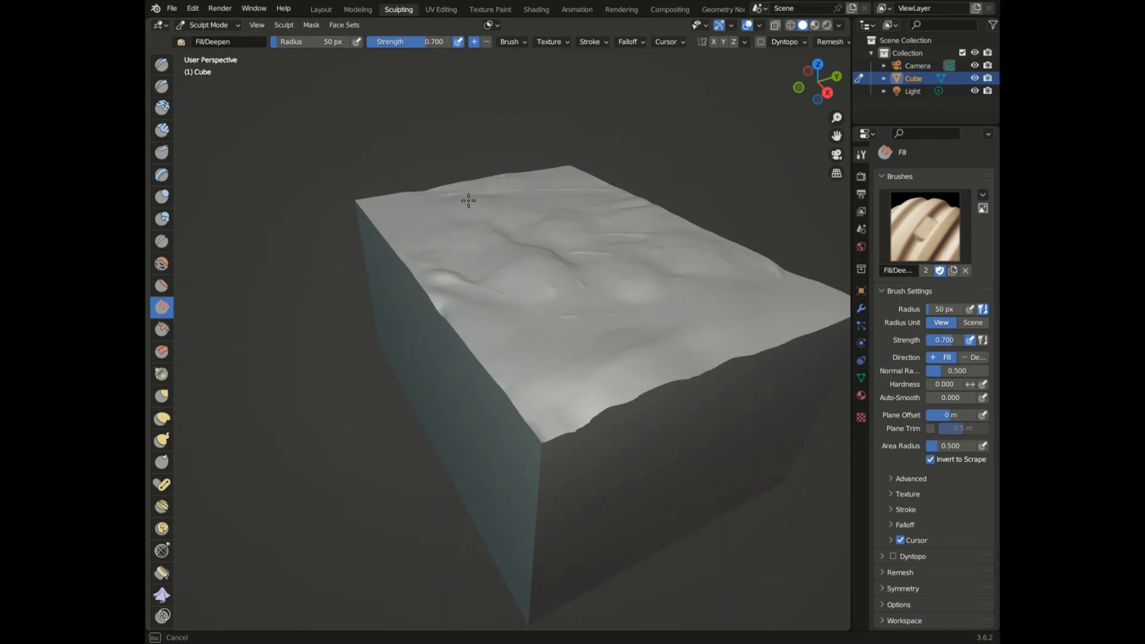
{"action": "left_click_drag", "start_coordinate": [631, 200], "coordinate": [630, 227]}
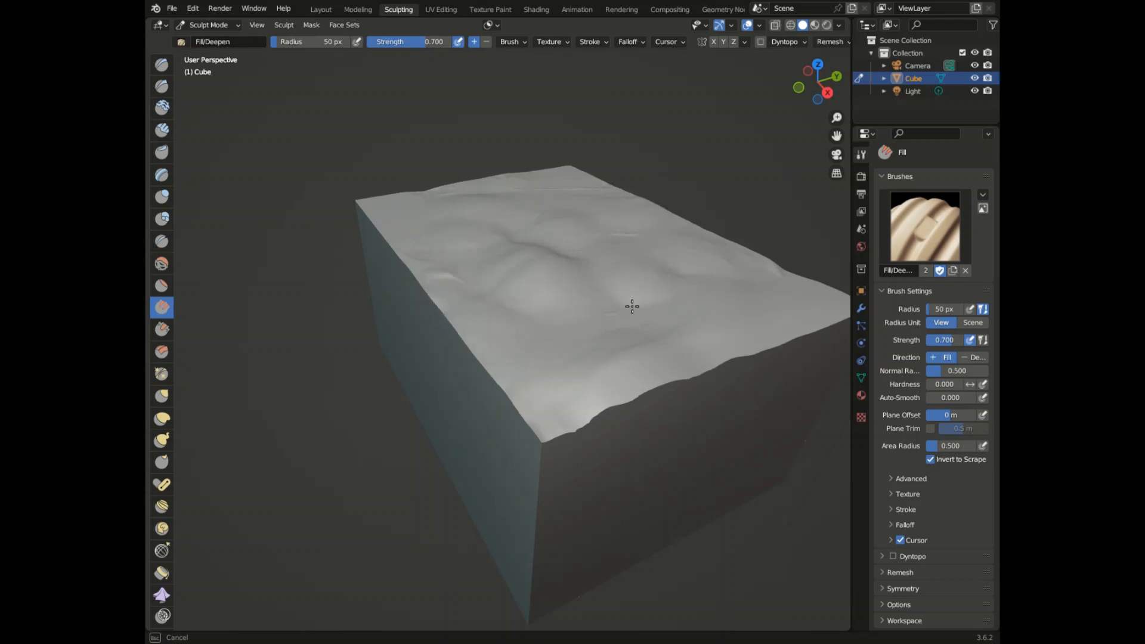
{"action": "left_click_drag", "start_coordinate": [705, 294], "coordinate": [697, 292]}
{"action": "mouse_move", "coordinate": [818, 82]}
{"action": "left_mouse_down"}
{"action": "mouse_move", "coordinate": [778, 67]}
{"action": "mouse_move", "coordinate": [866, 90]}
{"action": "left_mouse_up"}
{"action": "left_click_drag", "start_coordinate": [599, 174], "coordinate": [547, 184]}
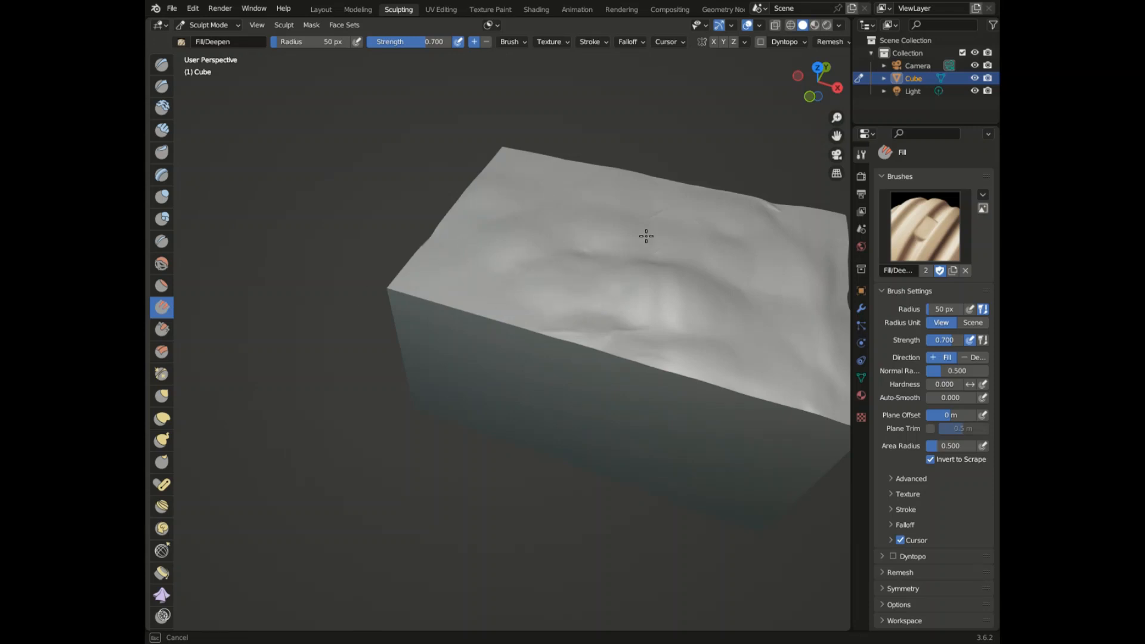
{"action": "left_click_drag", "start_coordinate": [600, 358], "coordinate": [641, 356]}
{"action": "left_click_drag", "start_coordinate": [562, 364], "coordinate": [686, 325]}
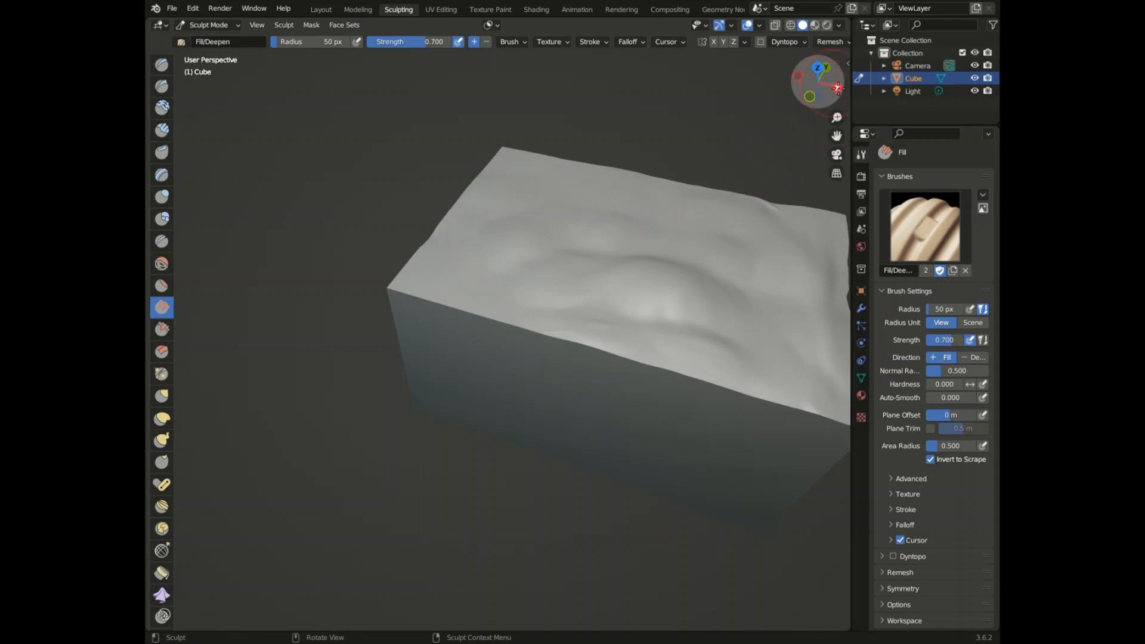
{"action": "left_click_drag", "start_coordinate": [816, 82], "coordinate": [826, 134]}
{"action": "left_click_drag", "start_coordinate": [717, 456], "coordinate": [662, 435]}
{"action": "left_click_drag", "start_coordinate": [394, 408], "coordinate": [450, 413]}
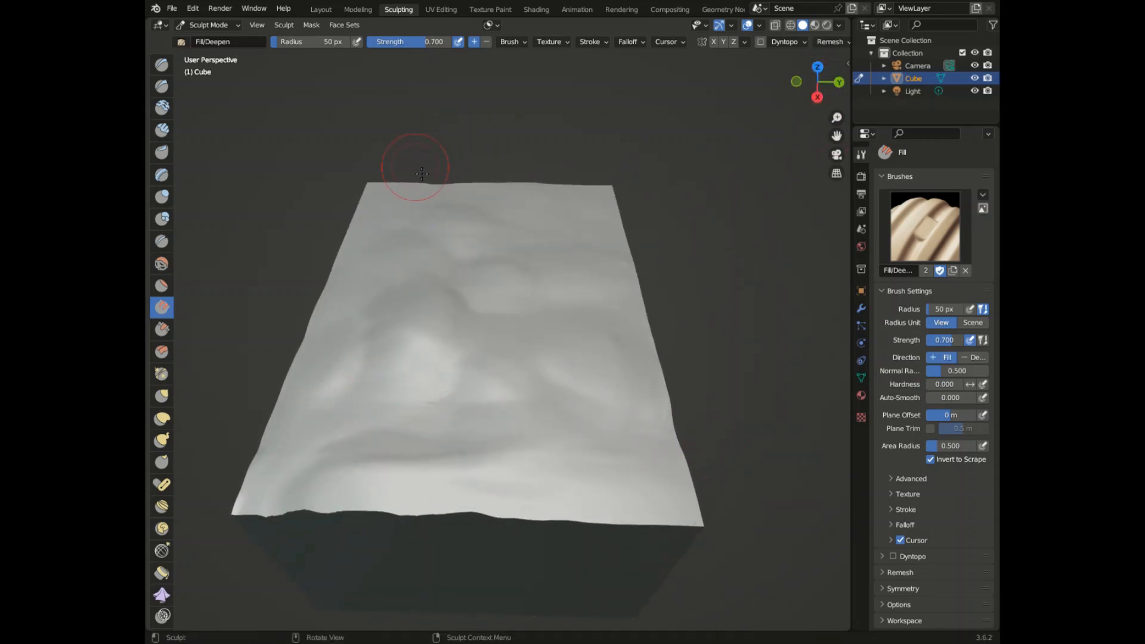
- Pull several peaks and a hollow out of the top terrain with the Grab brush at 50 px radius and 0.400 strength
{"action": "left_click", "coordinate": [162, 396]}
{"action": "mouse_move", "coordinate": [618, 204]}
{"action": "left_mouse_down"}
{"action": "mouse_move", "coordinate": [384, 255]}
{"action": "mouse_move", "coordinate": [493, 302]}
{"action": "mouse_move", "coordinate": [524, 256]}
{"action": "left_mouse_up"}
{"action": "left_click_drag", "start_coordinate": [344, 356], "coordinate": [376, 271]}
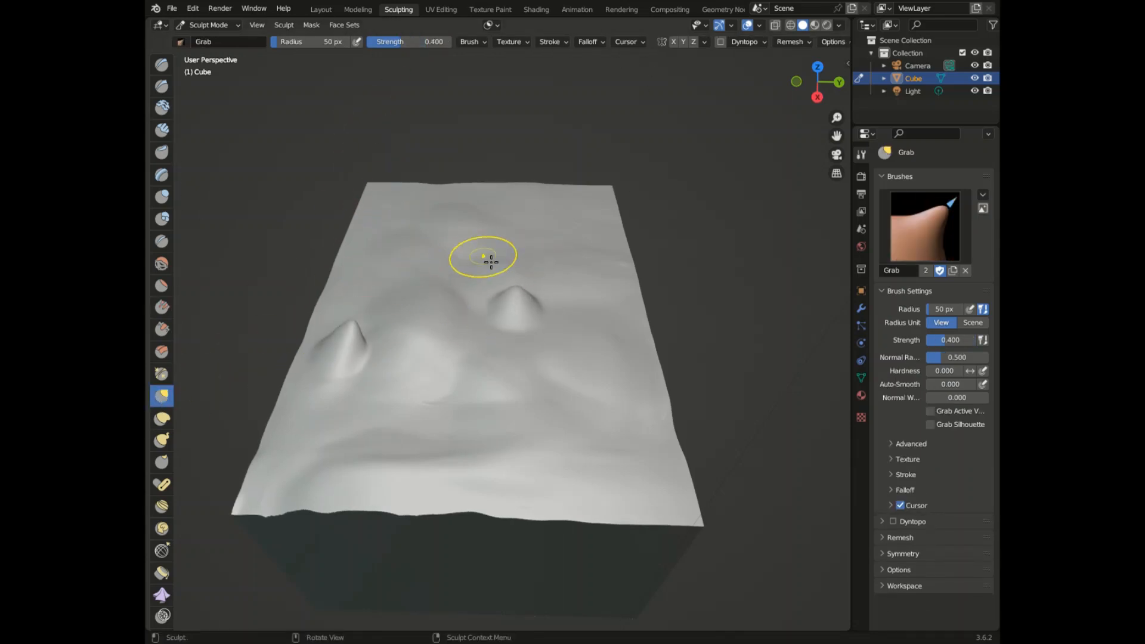
{"action": "left_click_drag", "start_coordinate": [486, 258], "coordinate": [642, 172]}
{"action": "left_click_drag", "start_coordinate": [381, 281], "coordinate": [495, 533]}
{"action": "left_click_drag", "start_coordinate": [516, 393], "coordinate": [421, 363]}
{"action": "left_click_drag", "start_coordinate": [564, 356], "coordinate": [419, 301]}
- Deform the near part of the terrain with the Pose brush at 0.500 strength and the Rotate brush at 1.000 strength
{"action": "left_click", "coordinate": [161, 484]}
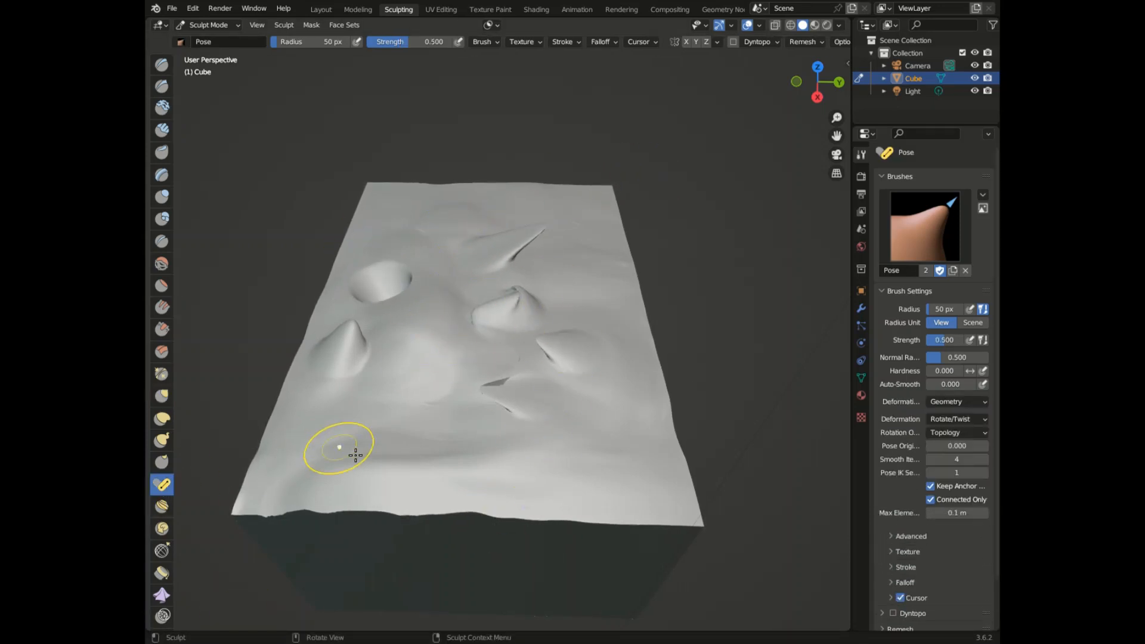
{"action": "mouse_move", "coordinate": [340, 455]}
{"action": "left_mouse_down"}
{"action": "mouse_move", "coordinate": [483, 345]}
{"action": "mouse_move", "coordinate": [320, 434]}
{"action": "mouse_move", "coordinate": [442, 551]}
{"action": "mouse_move", "coordinate": [450, 482]}
{"action": "mouse_move", "coordinate": [623, 593]}
{"action": "mouse_move", "coordinate": [218, 597]}
{"action": "left_mouse_up"}
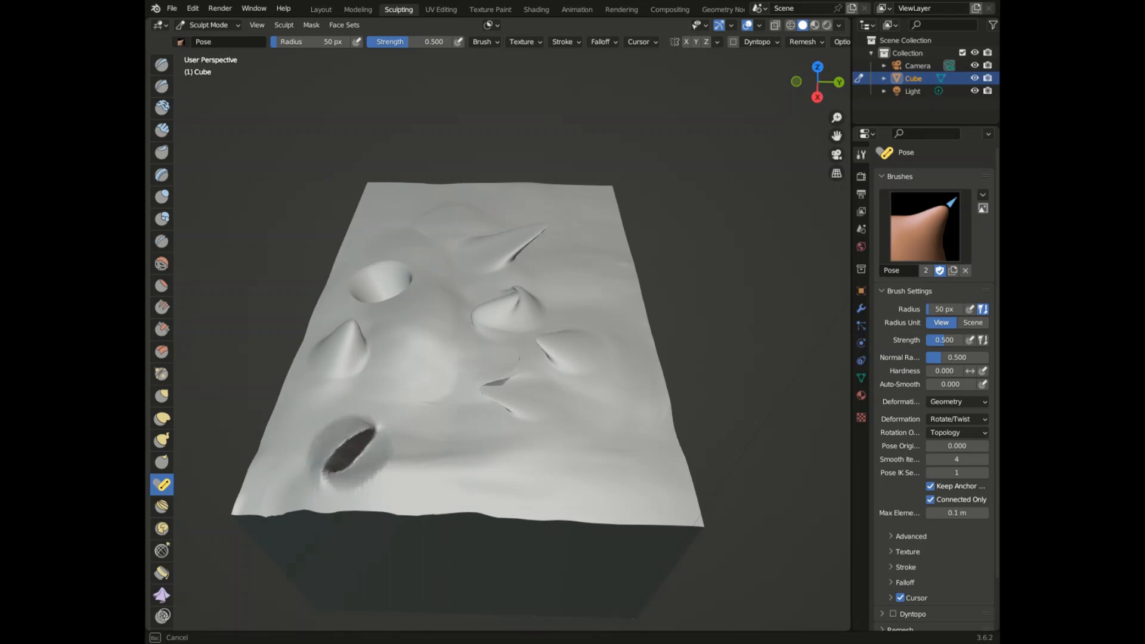
{"action": "left_click", "coordinate": [162, 528]}
{"action": "mouse_move", "coordinate": [482, 425]}
{"action": "left_mouse_down"}
{"action": "mouse_move", "coordinate": [492, 399]}
{"action": "mouse_move", "coordinate": [588, 504]}
{"action": "left_mouse_up"}
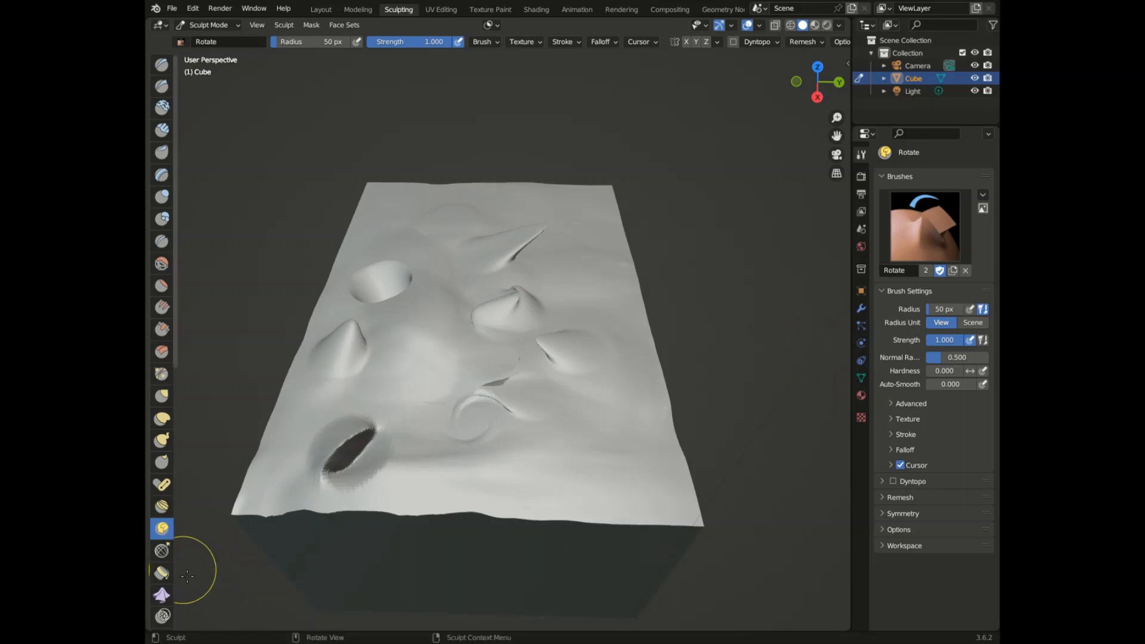
- Shift the peaks and the edges of the cube's top with the Nudge brush at 50 px radius and 0.500 strength
{"action": "left_click", "coordinate": [162, 506]}
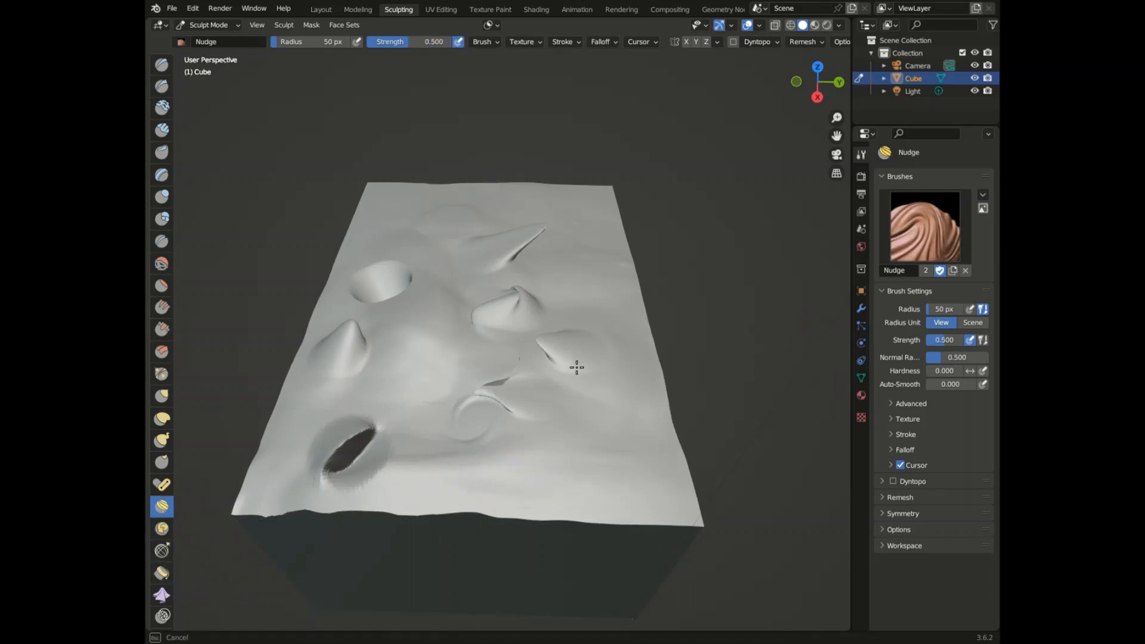
{"action": "mouse_move", "coordinate": [578, 365]}
{"action": "left_mouse_down"}
{"action": "mouse_move", "coordinate": [559, 351]}
{"action": "mouse_move", "coordinate": [642, 346]}
{"action": "mouse_move", "coordinate": [588, 386]}
{"action": "mouse_move", "coordinate": [603, 367]}
{"action": "left_mouse_up"}
{"action": "mouse_move", "coordinate": [541, 320]}
{"action": "left_mouse_down"}
{"action": "mouse_move", "coordinate": [616, 340]}
{"action": "mouse_move", "coordinate": [467, 460]}
{"action": "mouse_move", "coordinate": [489, 418]}
{"action": "left_mouse_up"}
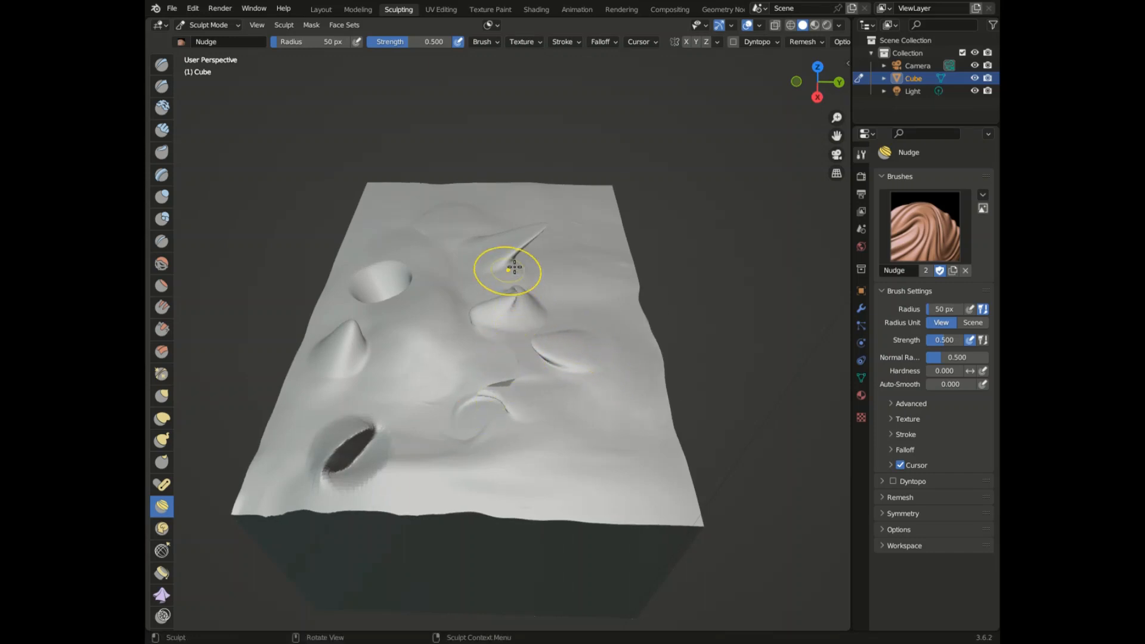
{"action": "mouse_move", "coordinate": [537, 238]}
{"action": "left_mouse_down"}
{"action": "mouse_move", "coordinate": [427, 283]}
{"action": "mouse_move", "coordinate": [357, 286]}
{"action": "left_mouse_up"}
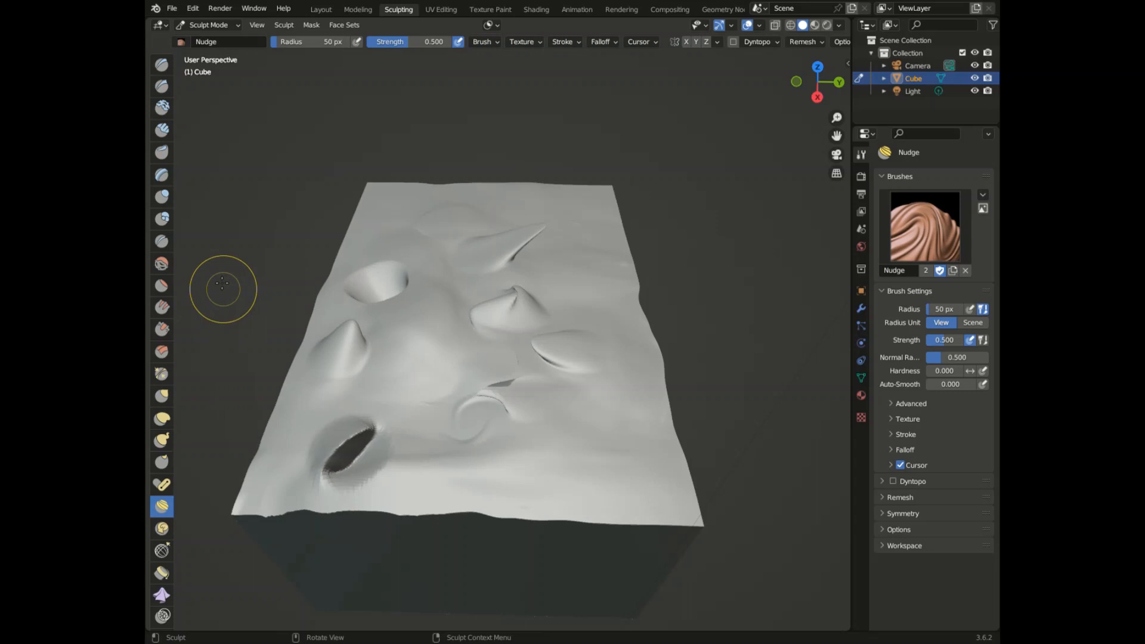
- Swell the existing peaks with the Inflate brush and try the Layer brush across the near terrain
{"action": "left_click", "coordinate": [161, 196]}
{"action": "mouse_move", "coordinate": [544, 287]}
{"action": "left_mouse_down"}
{"action": "mouse_move", "coordinate": [520, 251]}
{"action": "mouse_move", "coordinate": [551, 240]}
{"action": "mouse_move", "coordinate": [520, 271]}
{"action": "mouse_move", "coordinate": [525, 243]}
{"action": "mouse_move", "coordinate": [544, 248]}
{"action": "mouse_move", "coordinate": [533, 285]}
{"action": "mouse_move", "coordinate": [470, 322]}
{"action": "mouse_move", "coordinate": [493, 299]}
{"action": "mouse_move", "coordinate": [524, 303]}
{"action": "left_mouse_up"}
{"action": "mouse_move", "coordinate": [546, 382]}
{"action": "left_mouse_down"}
{"action": "mouse_move", "coordinate": [549, 362]}
{"action": "mouse_move", "coordinate": [460, 435]}
{"action": "mouse_move", "coordinate": [499, 413]}
{"action": "mouse_move", "coordinate": [580, 602]}
{"action": "mouse_move", "coordinate": [500, 292]}
{"action": "mouse_move", "coordinate": [492, 394]}
{"action": "mouse_move", "coordinate": [440, 229]}
{"action": "mouse_move", "coordinate": [503, 234]}
{"action": "mouse_move", "coordinate": [445, 253]}
{"action": "mouse_move", "coordinate": [387, 357]}
{"action": "mouse_move", "coordinate": [336, 632]}
{"action": "mouse_move", "coordinate": [384, 236]}
{"action": "mouse_move", "coordinate": [256, 465]}
{"action": "mouse_move", "coordinate": [266, 596]}
{"action": "left_mouse_up"}
{"action": "left_click", "coordinate": [162, 175]}
{"action": "mouse_move", "coordinate": [351, 525]}
{"action": "left_mouse_down"}
{"action": "mouse_move", "coordinate": [477, 388]}
{"action": "mouse_move", "coordinate": [459, 209]}
{"action": "mouse_move", "coordinate": [375, 226]}
{"action": "mouse_move", "coordinate": [294, 421]}
{"action": "mouse_move", "coordinate": [542, 606]}
{"action": "mouse_move", "coordinate": [650, 477]}
{"action": "mouse_move", "coordinate": [288, 427]}
{"action": "mouse_move", "coordinate": [759, 519]}
{"action": "mouse_move", "coordinate": [310, 471]}
{"action": "mouse_move", "coordinate": [453, 429]}
{"action": "mouse_move", "coordinate": [567, 417]}
{"action": "mouse_move", "coordinate": [436, 276]}
{"action": "mouse_move", "coordinate": [334, 322]}
{"action": "mouse_move", "coordinate": [524, 447]}
{"action": "mouse_move", "coordinate": [417, 357]}
{"action": "mouse_move", "coordinate": [510, 191]}
{"action": "mouse_move", "coordinate": [511, 414]}
{"action": "mouse_move", "coordinate": [493, 401]}
{"action": "left_mouse_up"}
- Switch to the Clay brush and undo the recent sculpting strokes, including the Fill strokes on the cube's top
{"action": "left_click", "coordinate": [162, 107]}
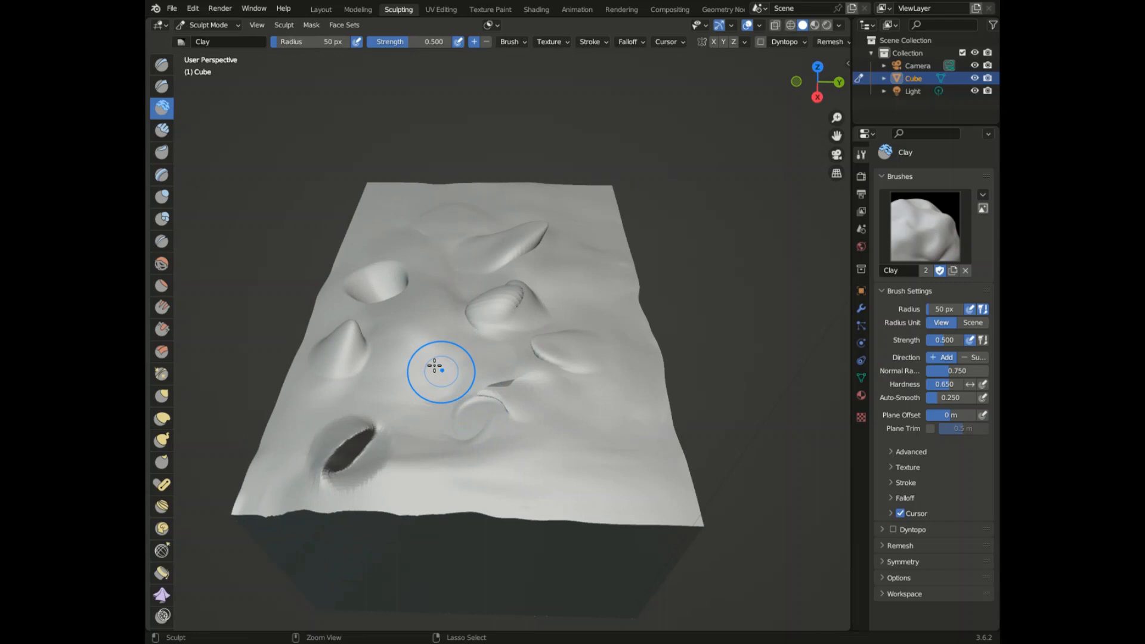
{"action": "key", "text": "ctrl+z"}
{"action": "key", "text": "ctrl+z"}
{"action": "key", "text": "ctrl+z"}
{"action": "key", "text": "ctrl+z"}
{"action": "key", "text": "ctrl+z"}
{"action": "key", "text": "ctrl+z"}
{"action": "key", "text": "ctrl+z"}
{"action": "key", "text": "ctrl+z"}
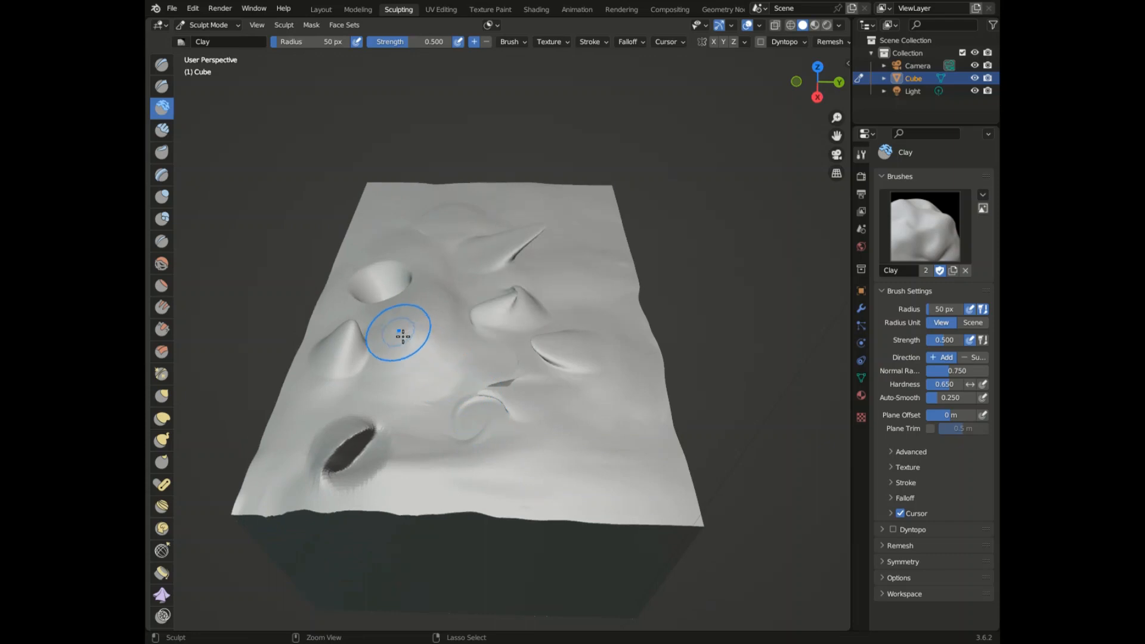
{"action": "key", "text": "ctrl+z"}
{"action": "key", "text": "ctrl+z"}
{"action": "key", "text": "ctrl+z"}
{"action": "key", "text": "ctrl+z"}
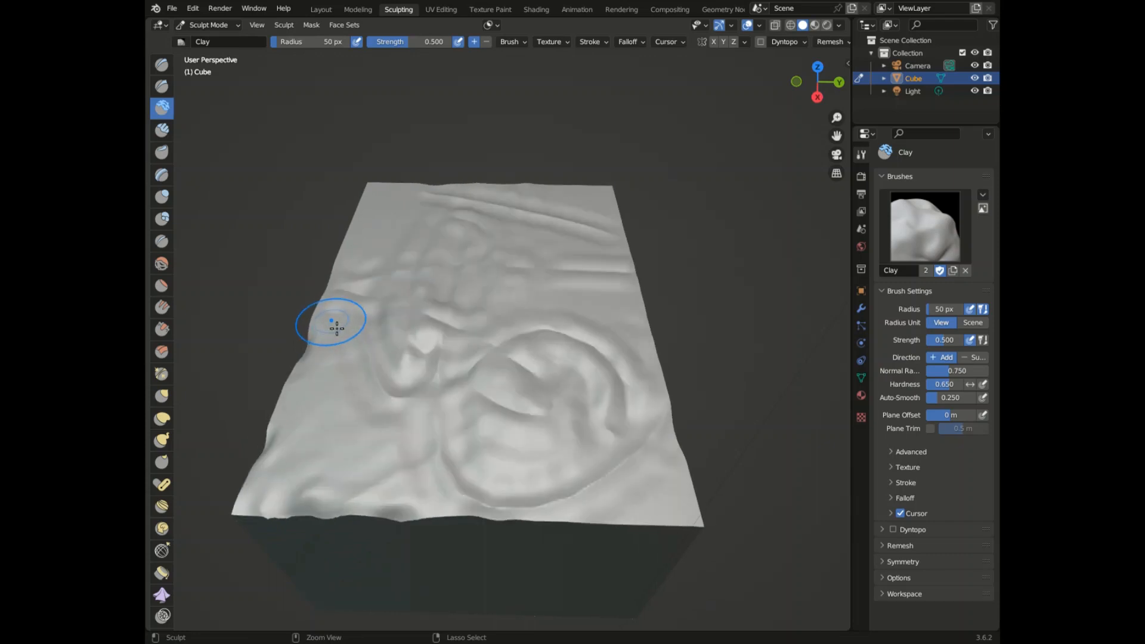
- Switch to the Layout workspace and examine the whole cube from different distances and a slightly changed angle
{"action": "left_click", "coordinate": [323, 10]}
{"action": "scroll", "coordinate": [613, 191], "scroll_direction": "down", "scroll_amount": 8}
{"action": "scroll", "coordinate": [509, 250], "scroll_direction": "up", "scroll_amount": 3}
{"action": "scroll", "coordinate": [693, 336], "scroll_direction": "down", "scroll_amount": 4}
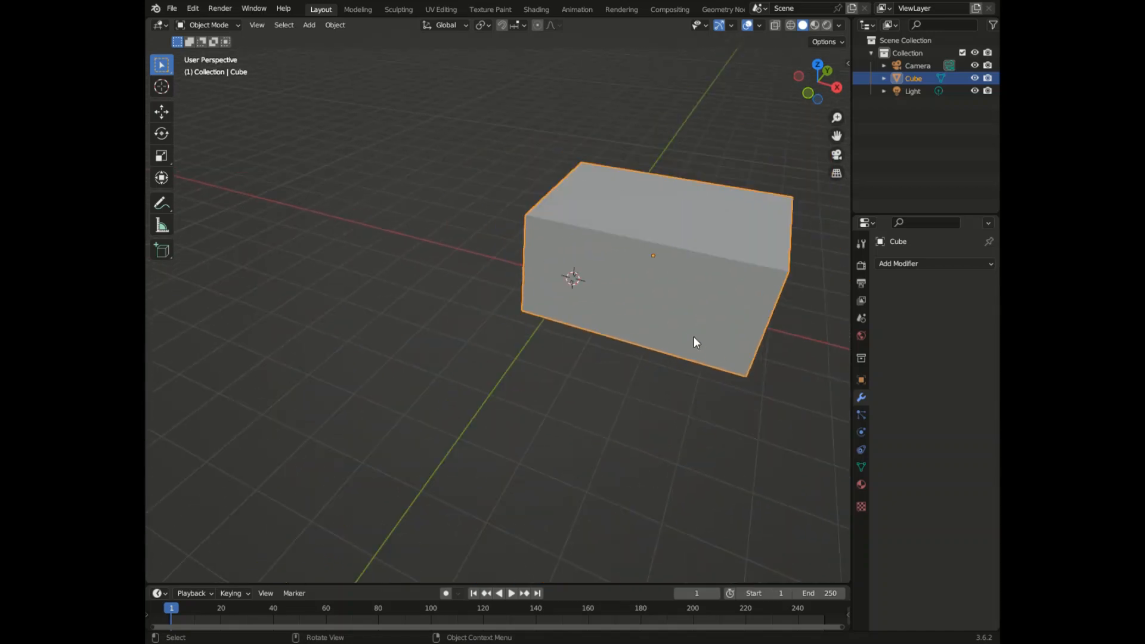
{"action": "scroll", "coordinate": [449, 292], "scroll_direction": "down", "scroll_amount": 3}
{"action": "scroll", "coordinate": [662, 377], "scroll_direction": "up", "scroll_amount": 7}
{"action": "scroll", "coordinate": [507, 213], "scroll_direction": "down", "scroll_amount": 4}
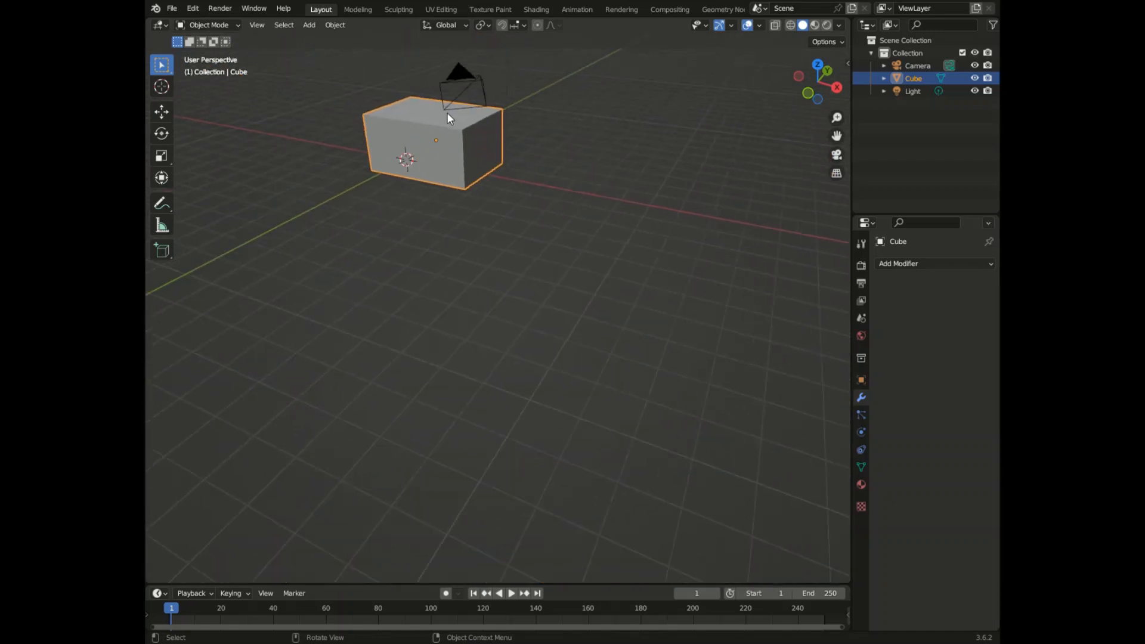
{"action": "scroll", "coordinate": [446, 112], "scroll_direction": "down", "scroll_amount": 2}
{"action": "scroll", "coordinate": [490, 160], "scroll_direction": "up", "scroll_amount": 2}
{"action": "scroll", "coordinate": [510, 384], "scroll_direction": "down", "scroll_amount": 4}
{"action": "scroll", "coordinate": [446, 203], "scroll_direction": "up", "scroll_amount": 8}
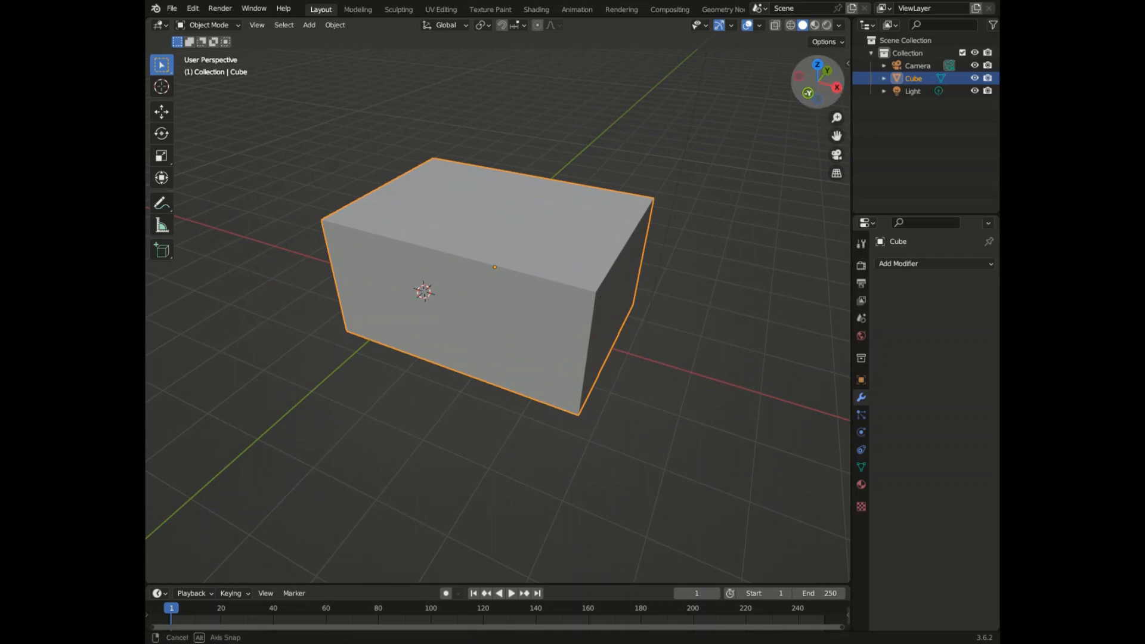
{"action": "left_click_drag", "start_coordinate": [821, 105], "coordinate": [820, 137]}
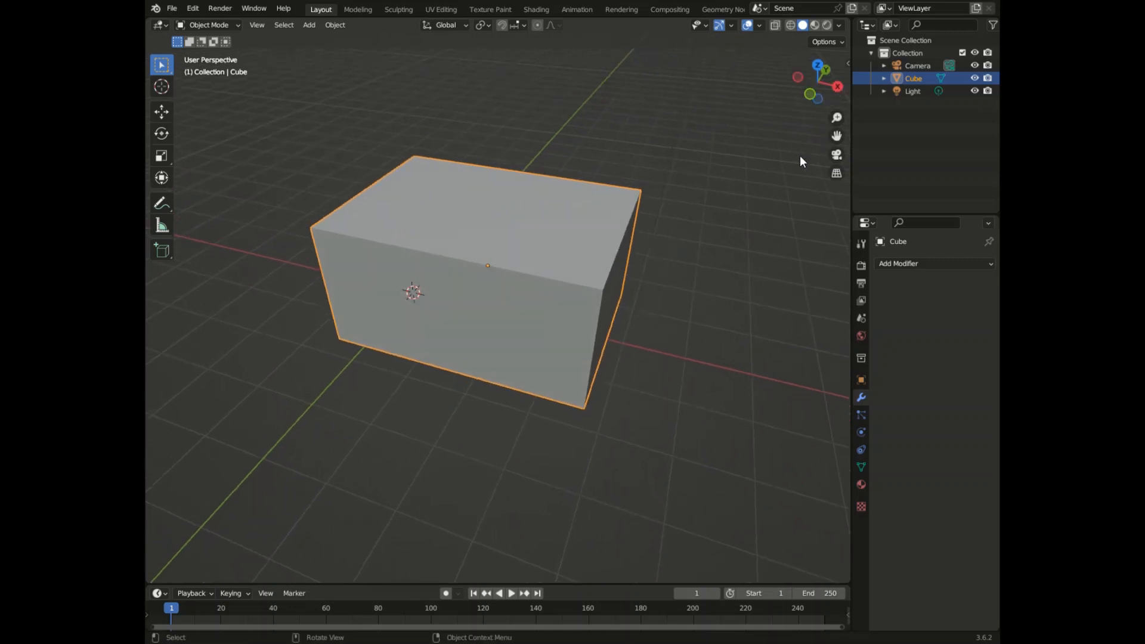
- Open the saved legged robot model file without saving the changes to untitled.blend
{"action": "left_click", "coordinate": [172, 9]}
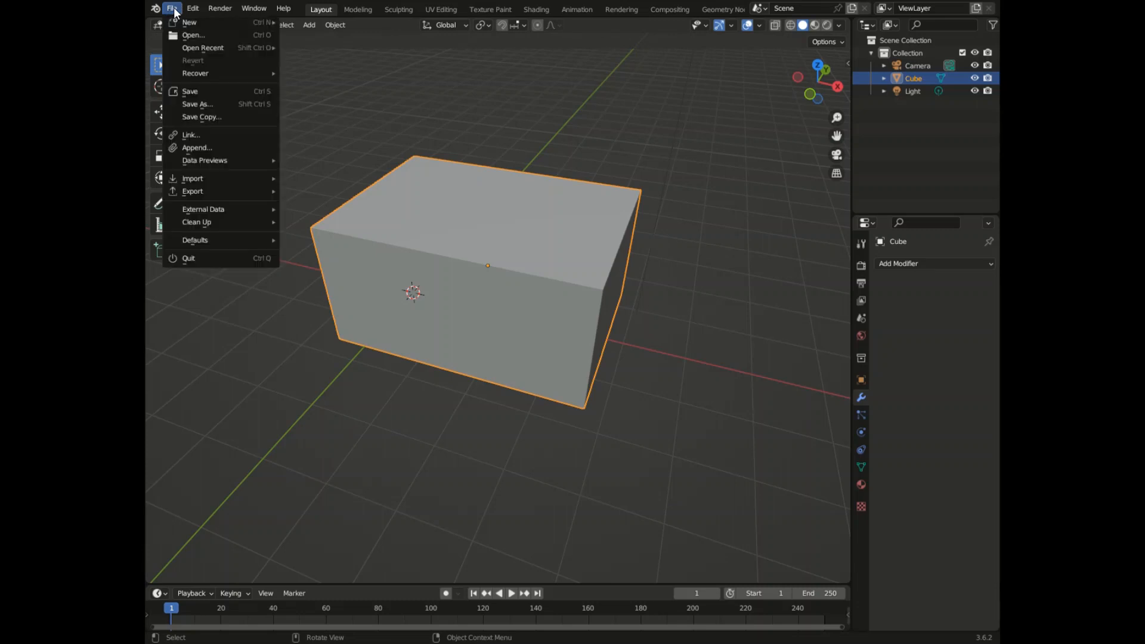
{"action": "left_click", "coordinate": [195, 35]}
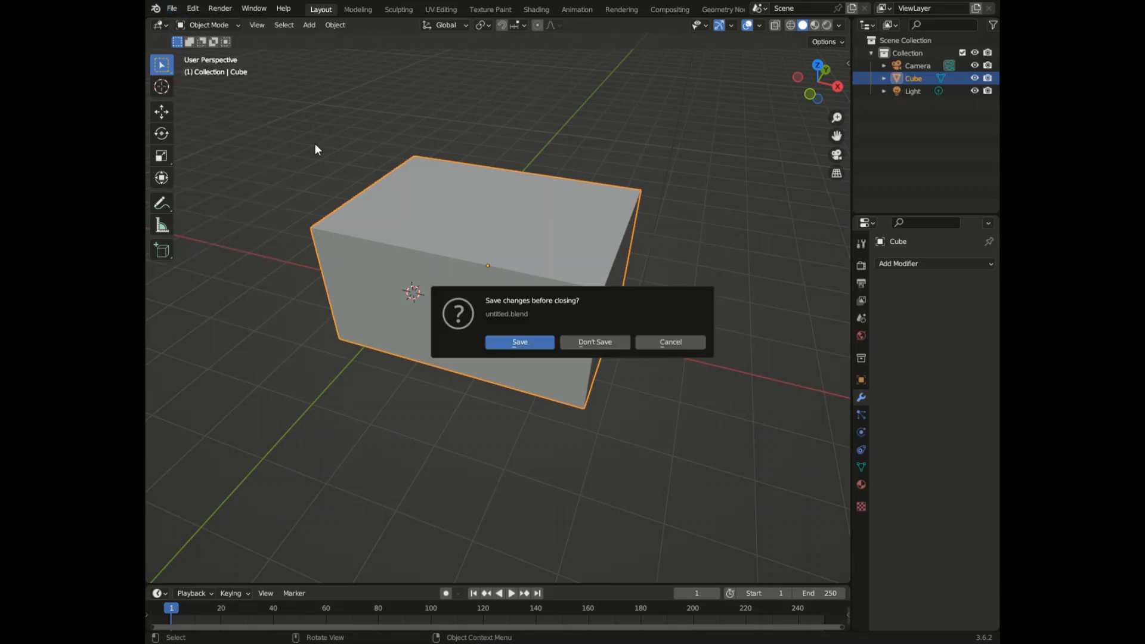
{"action": "left_click", "coordinate": [610, 345]}
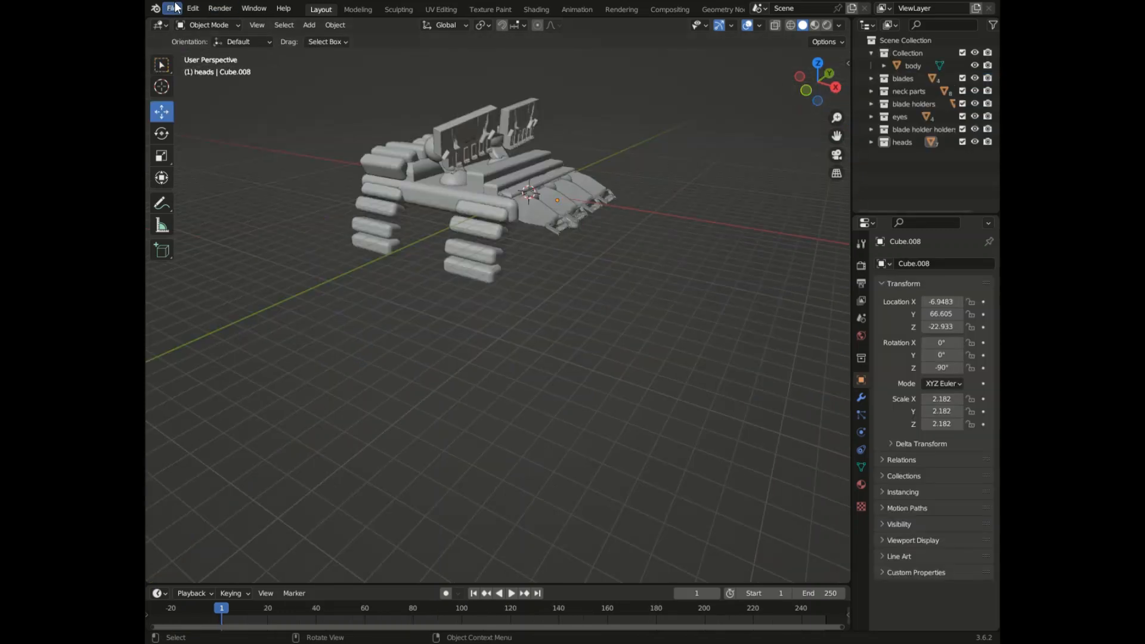
{"action": "left_click", "coordinate": [175, 5]}
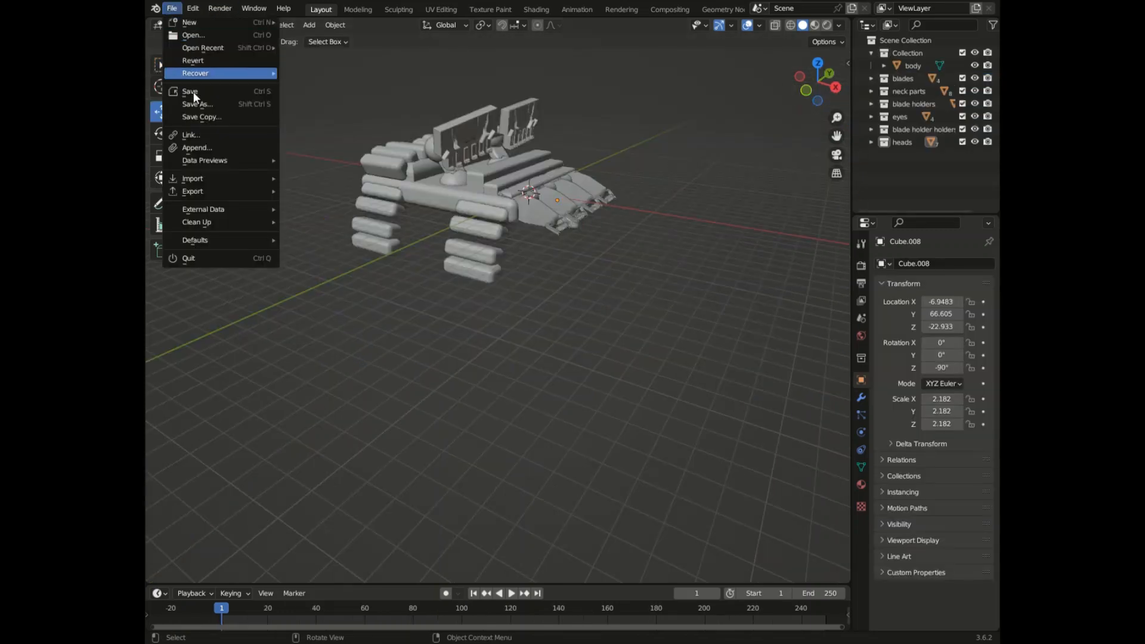
{"action": "left_click", "coordinate": [201, 38]}
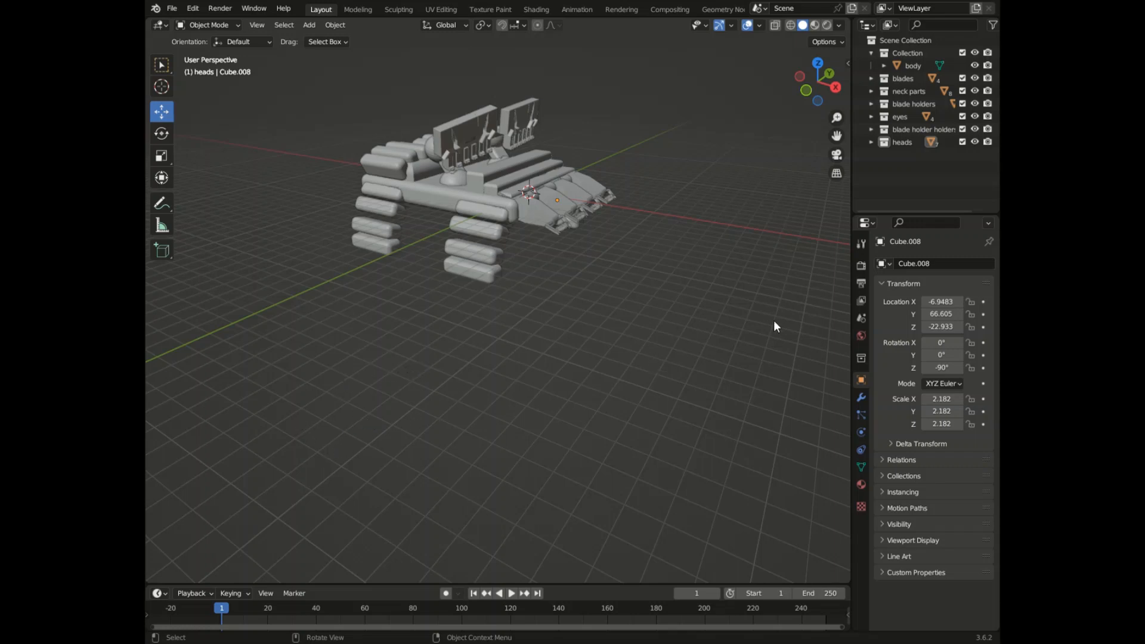
- Examine the front of the robot model, both as a whole and close up at its blades and blade holders
{"action": "left_click_drag", "start_coordinate": [818, 81], "coordinate": [933, 46]}
{"action": "scroll", "coordinate": [567, 144], "scroll_direction": "up", "scroll_amount": 7}
{"action": "scroll", "coordinate": [617, 273], "scroll_direction": "down", "scroll_amount": 6}
{"action": "scroll", "coordinate": [575, 268], "scroll_direction": "up", "scroll_amount": 4}
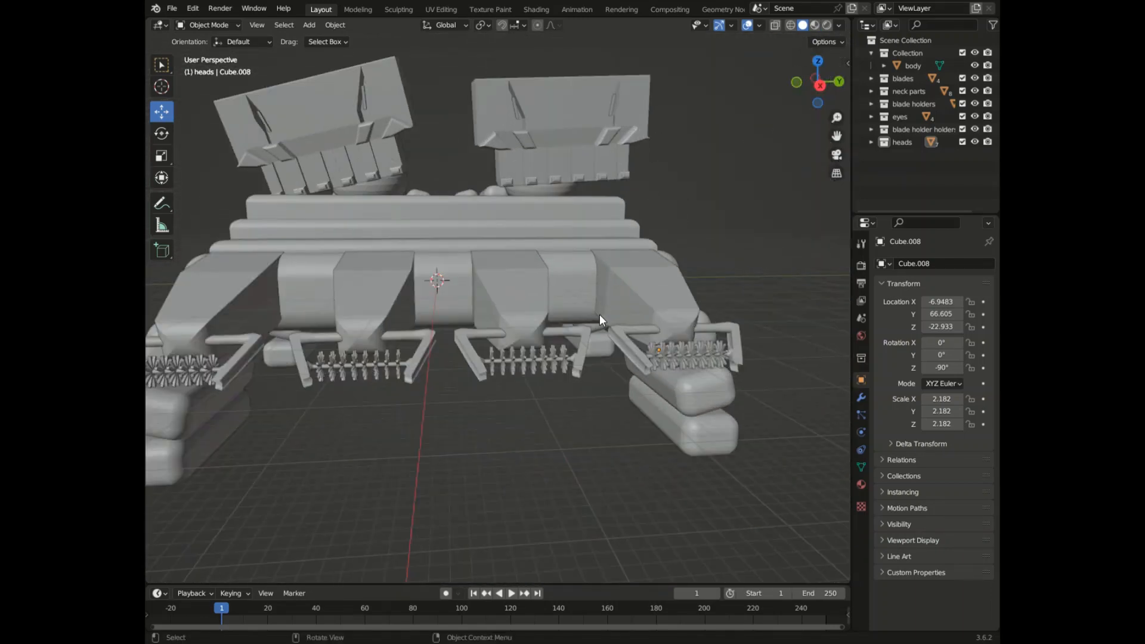
{"action": "scroll", "coordinate": [471, 388], "scroll_direction": "up", "scroll_amount": 3}
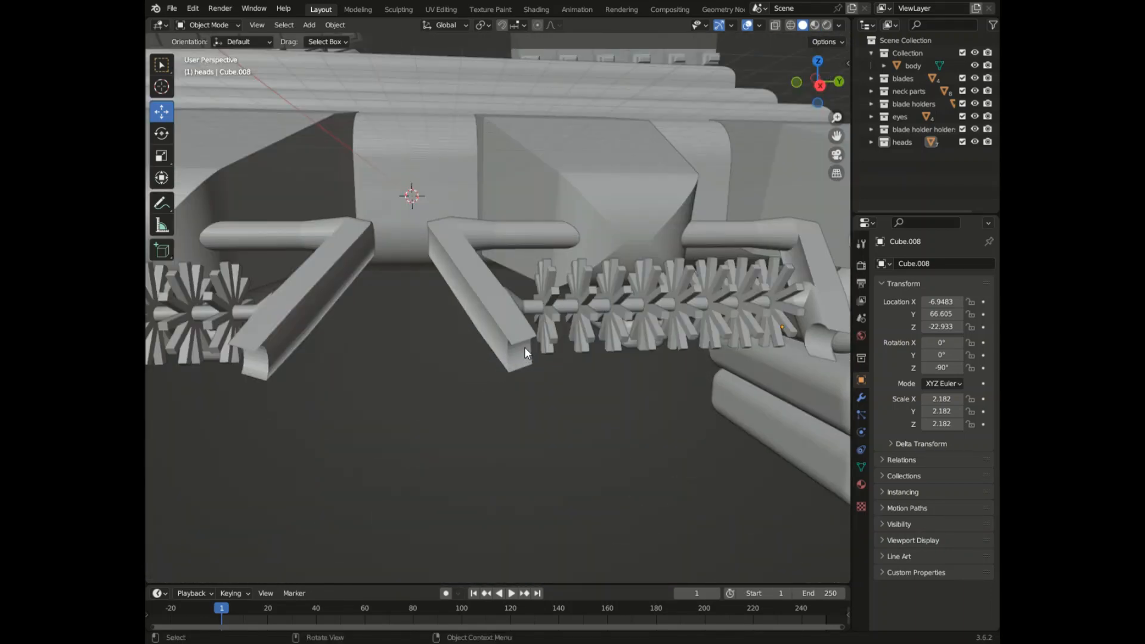
{"action": "scroll", "coordinate": [536, 346], "scroll_direction": "down", "scroll_amount": 5}
{"action": "scroll", "coordinate": [572, 346], "scroll_direction": "up", "scroll_amount": 6}
{"action": "scroll", "coordinate": [600, 351], "scroll_direction": "down", "scroll_amount": 2}
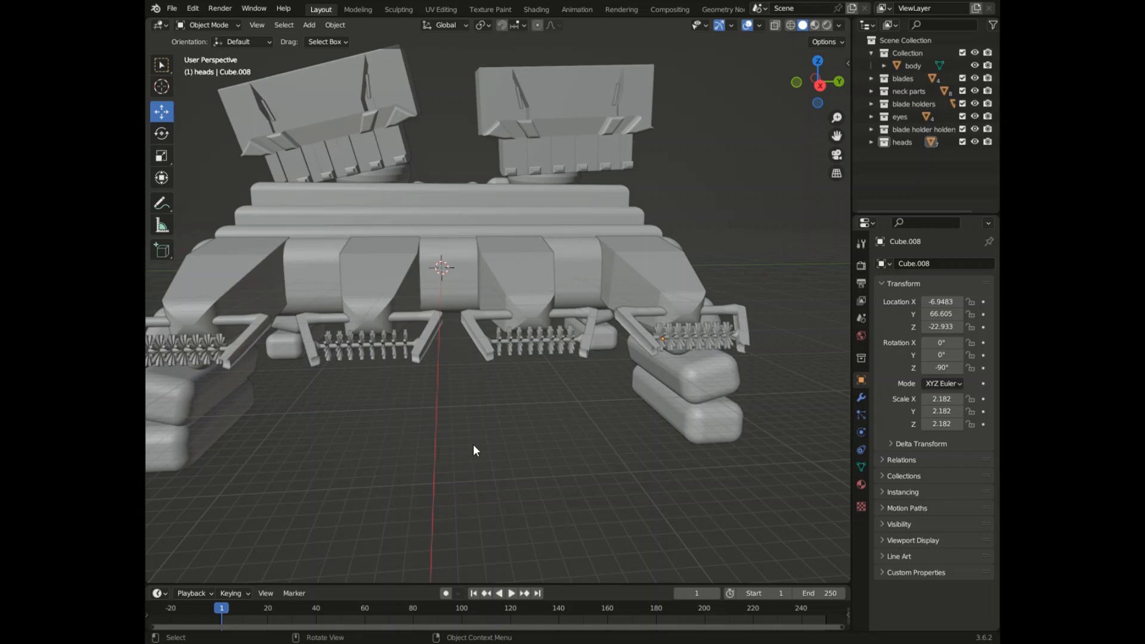
{"action": "scroll", "coordinate": [551, 352], "scroll_direction": "down", "scroll_amount": 6}
{"action": "scroll", "coordinate": [525, 352], "scroll_direction": "down", "scroll_amount": 2}
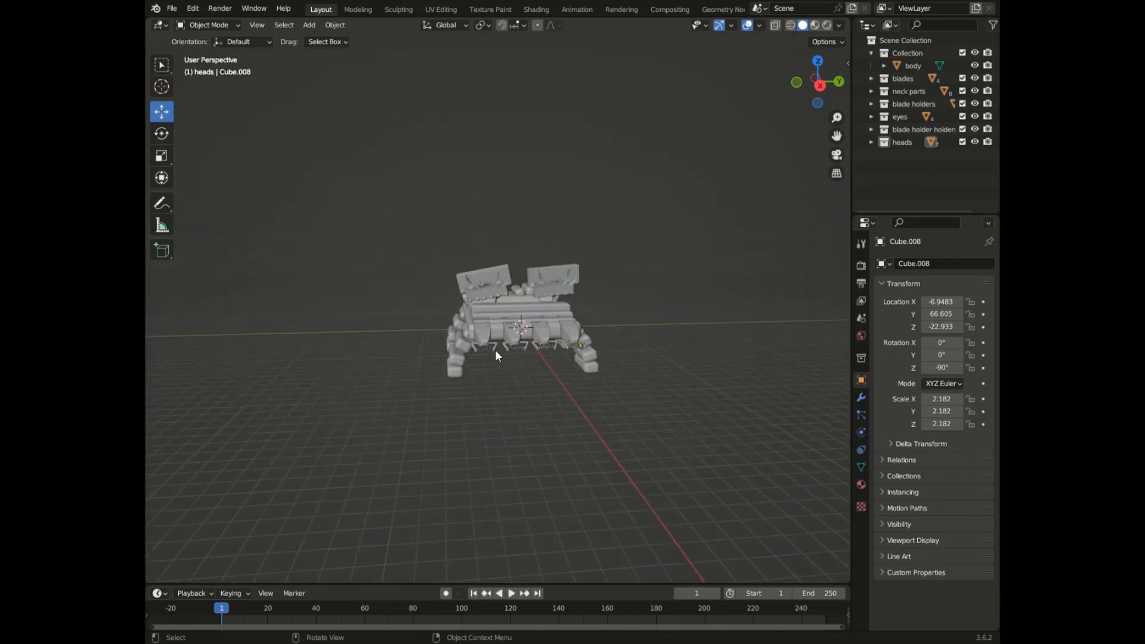
{"action": "scroll", "coordinate": [427, 352], "scroll_direction": "up", "scroll_amount": 6}
{"action": "scroll", "coordinate": [452, 355], "scroll_direction": "down", "scroll_amount": 4}
{"action": "scroll", "coordinate": [695, 352], "scroll_direction": "up", "scroll_amount": 2}
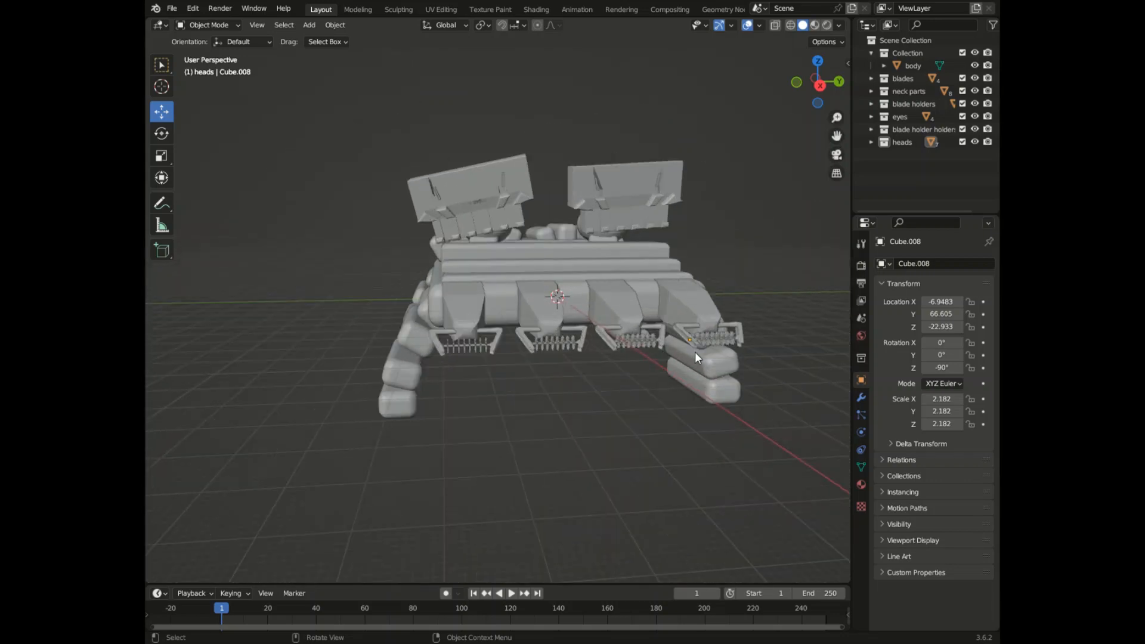
{"action": "scroll", "coordinate": [617, 298], "scroll_direction": "up", "scroll_amount": 3}
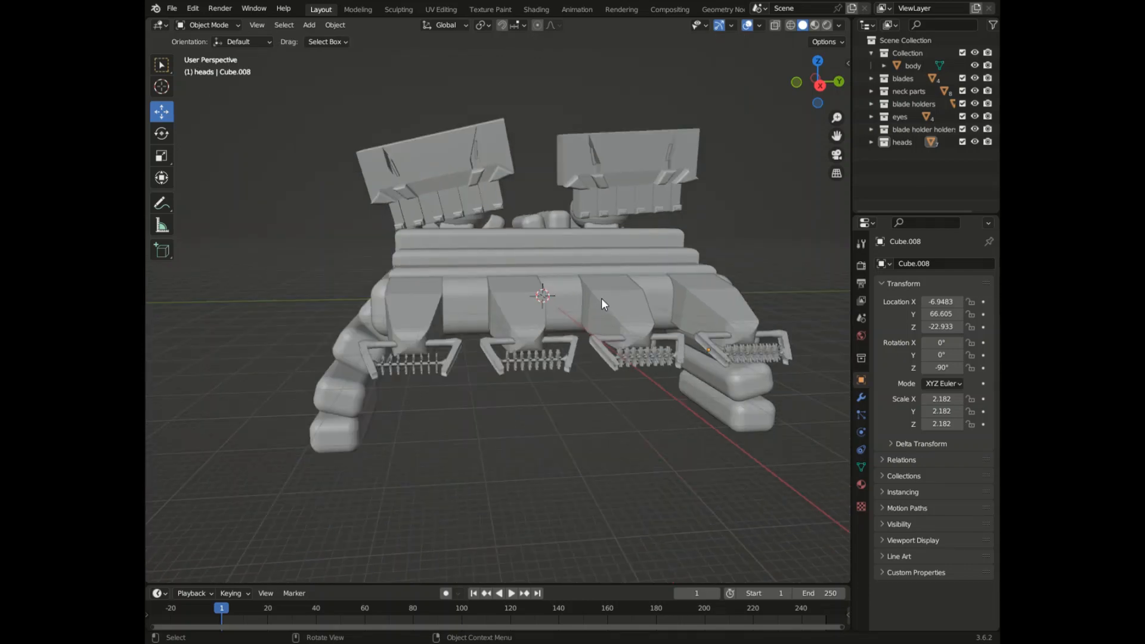
{"action": "scroll", "coordinate": [624, 363], "scroll_direction": "up", "scroll_amount": 5}
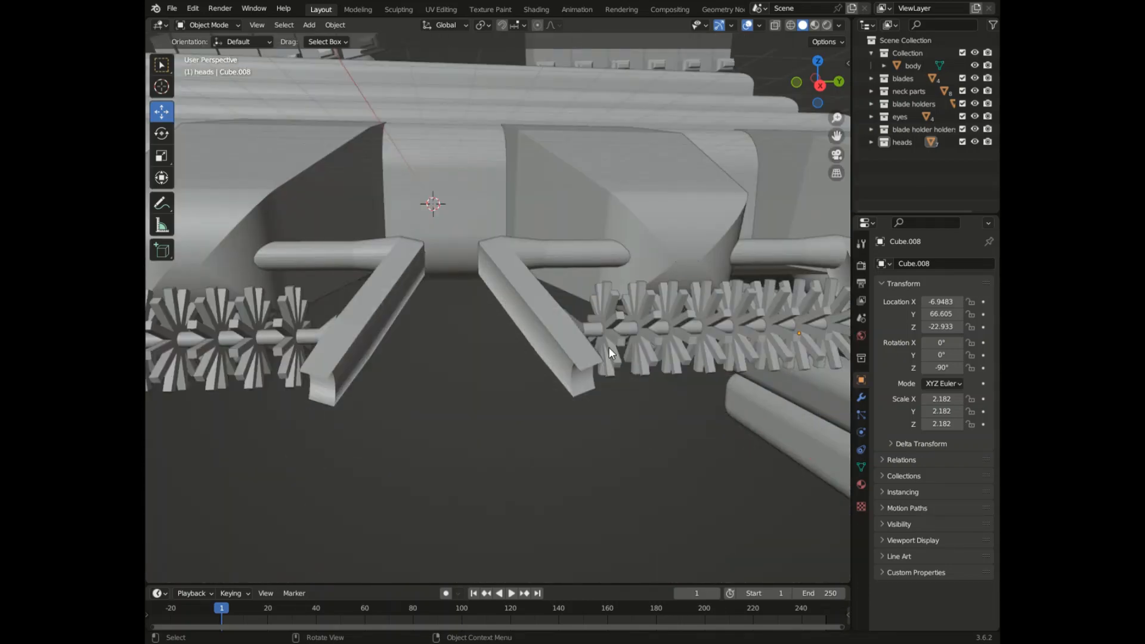
- Select the robot's front blade rollers one after another to point them out, ending with the outermost one on the +Y side
{"action": "left_click", "coordinate": [656, 352]}
{"action": "scroll", "coordinate": [656, 358], "scroll_direction": "down", "scroll_amount": 8}
{"action": "scroll", "coordinate": [638, 364], "scroll_direction": "up", "scroll_amount": 3}
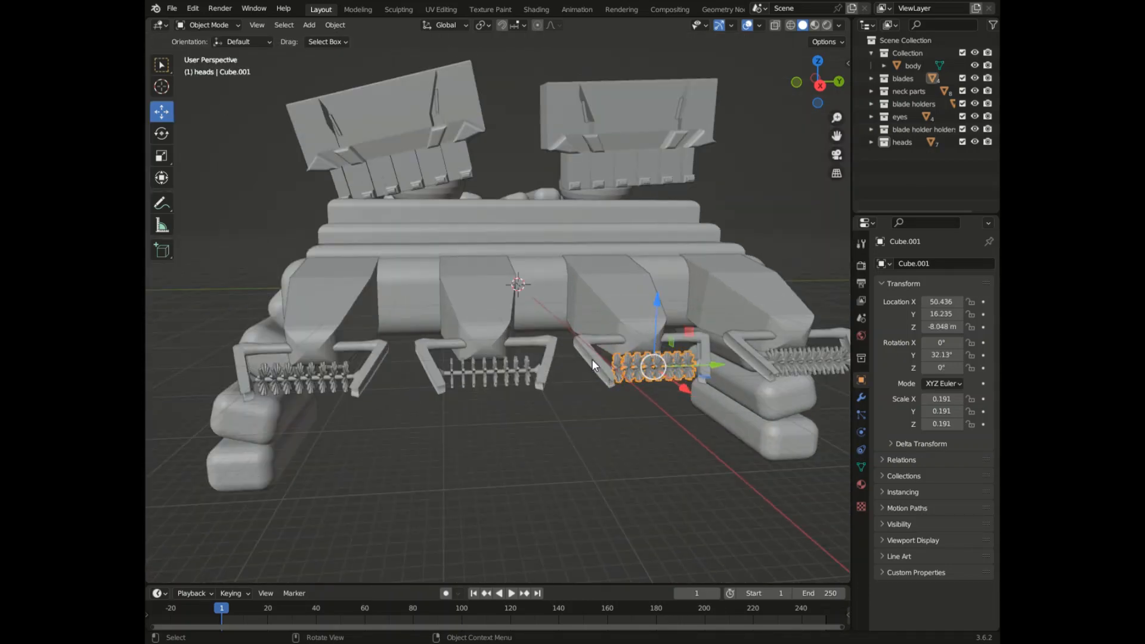
{"action": "left_click", "coordinate": [498, 378]}
{"action": "left_click", "coordinate": [331, 385]}
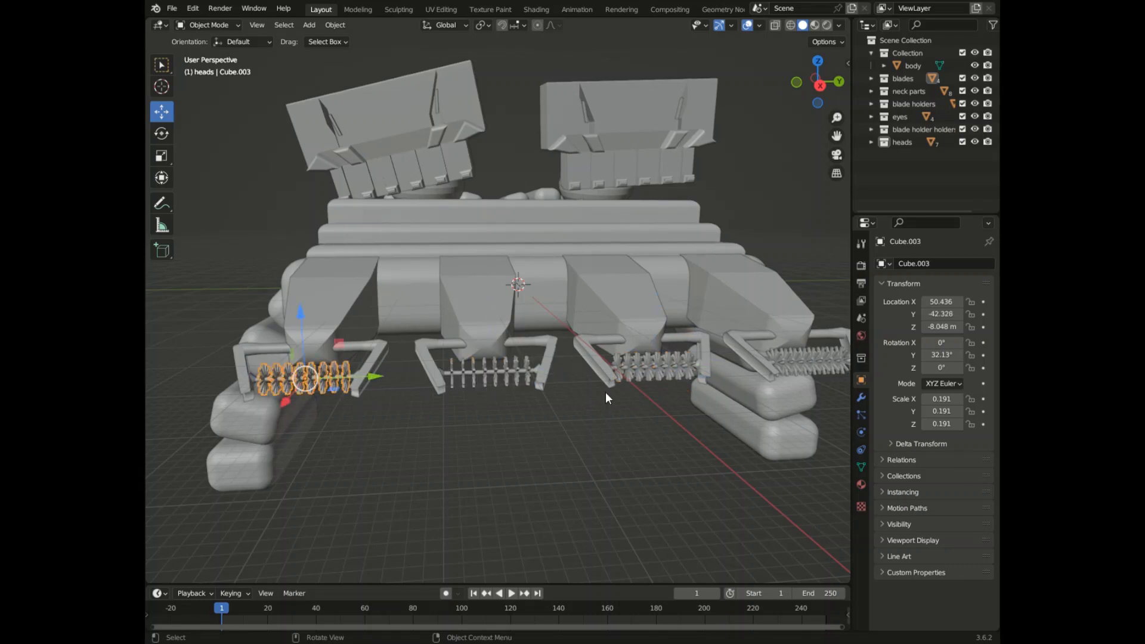
{"action": "left_click", "coordinate": [815, 371]}
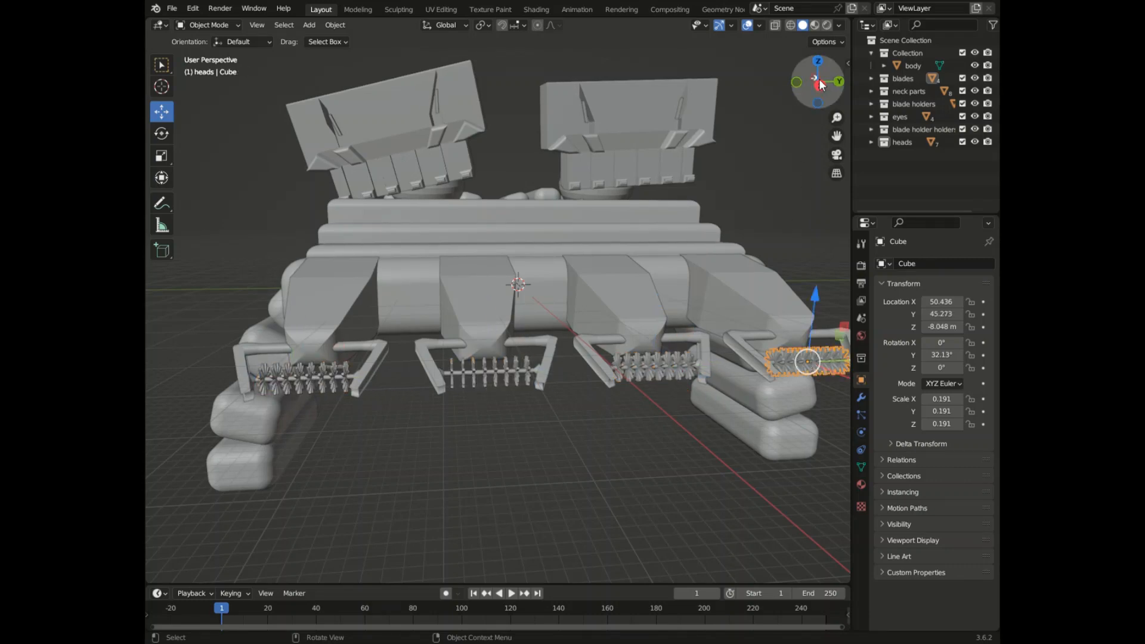
{"action": "left_click_drag", "start_coordinate": [820, 89], "coordinate": [686, 206]}
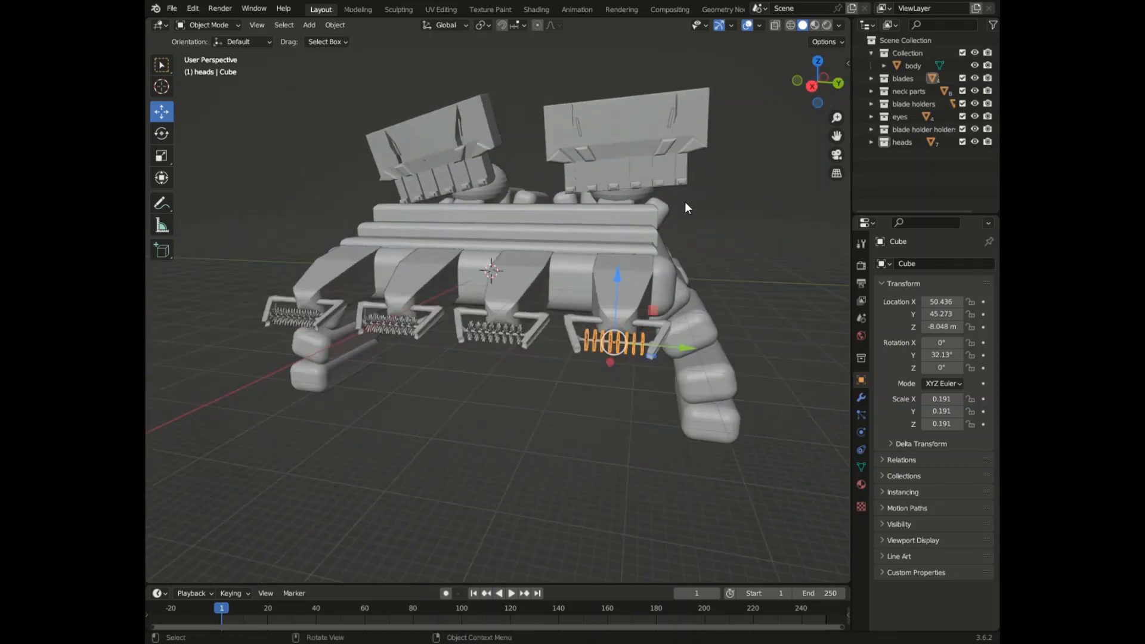
- Select the robot's front blade rollers and their holders in turn, ending with the outermost holder on the -Y side
{"action": "scroll", "coordinate": [385, 260], "scroll_direction": "up", "scroll_amount": 2}
{"action": "left_click", "coordinate": [421, 358]}
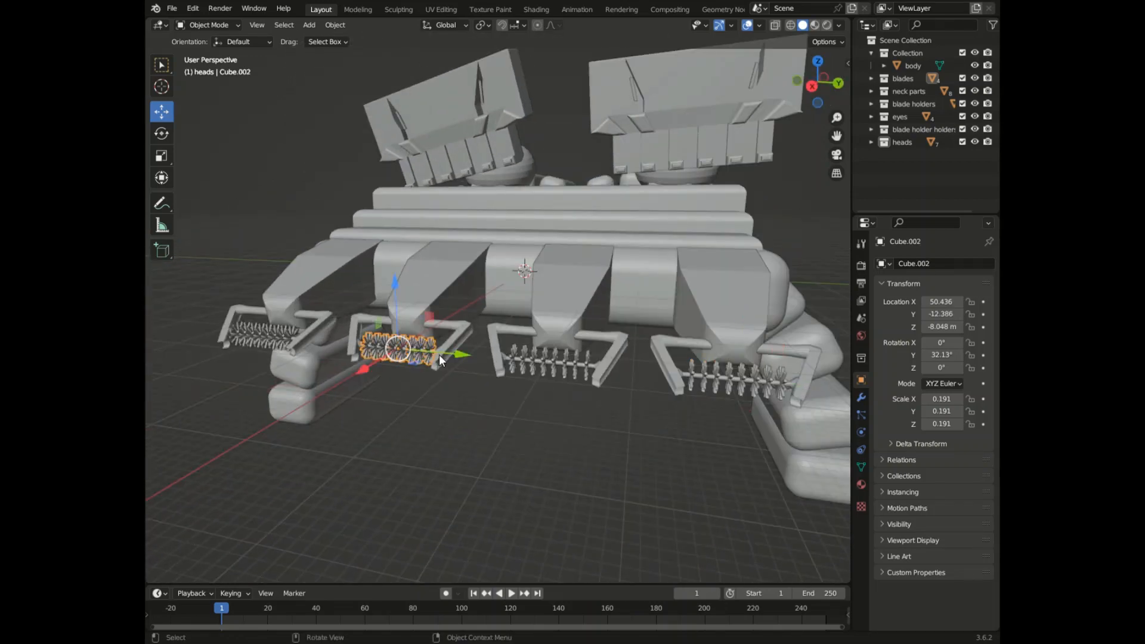
{"action": "left_click", "coordinate": [439, 354]}
{"action": "left_click", "coordinate": [527, 360]}
{"action": "left_click", "coordinate": [498, 349]}
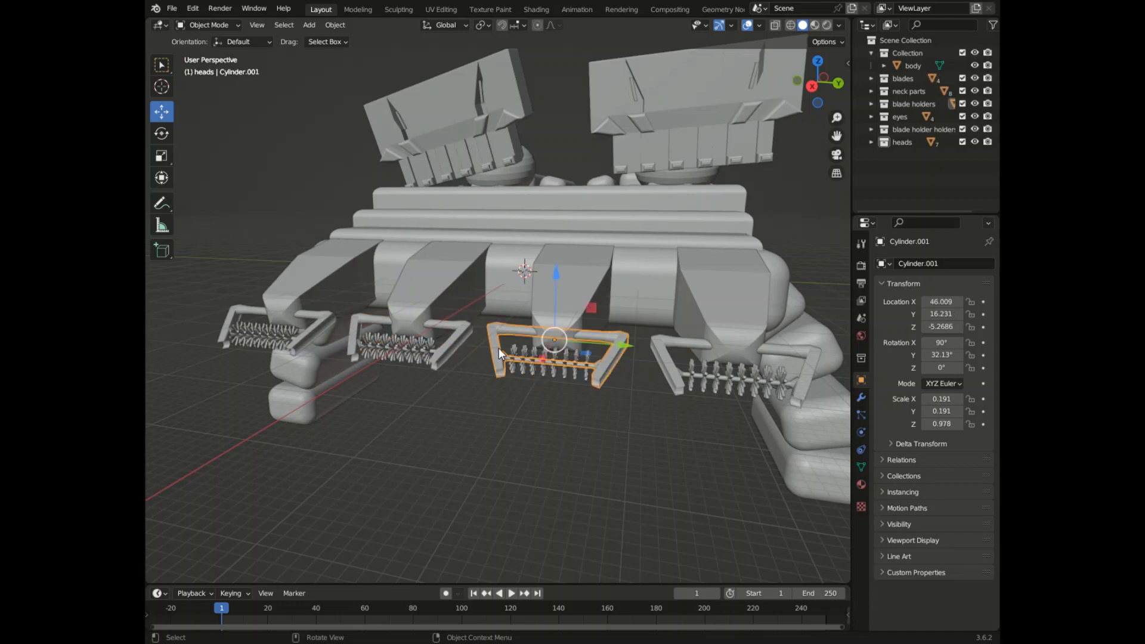
{"action": "left_click", "coordinate": [268, 332]}
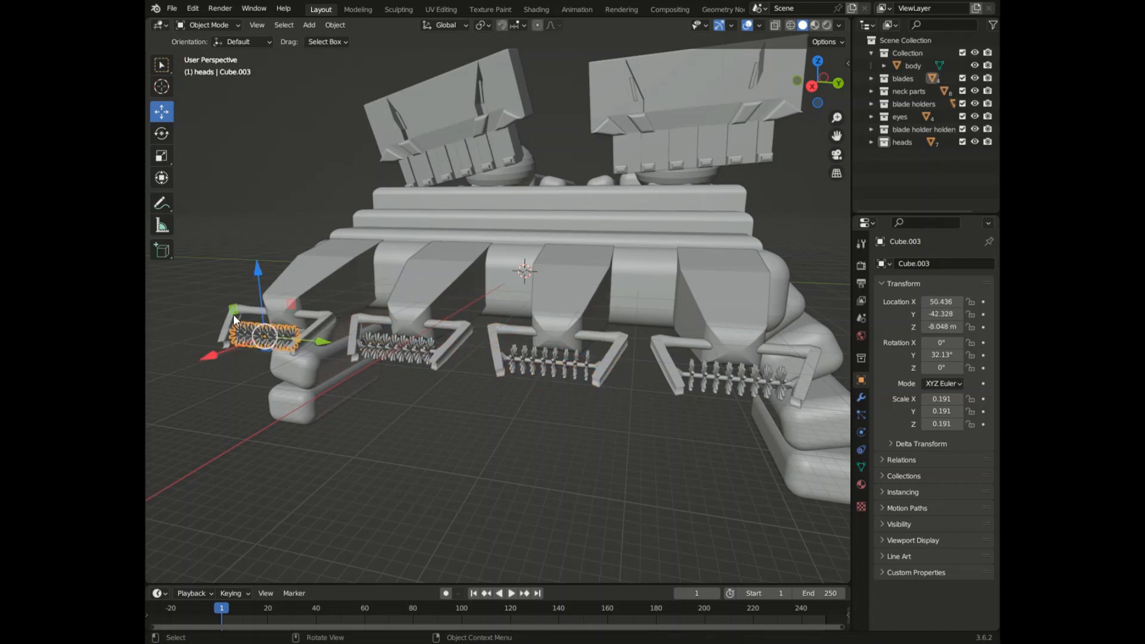
{"action": "left_click", "coordinate": [245, 311]}
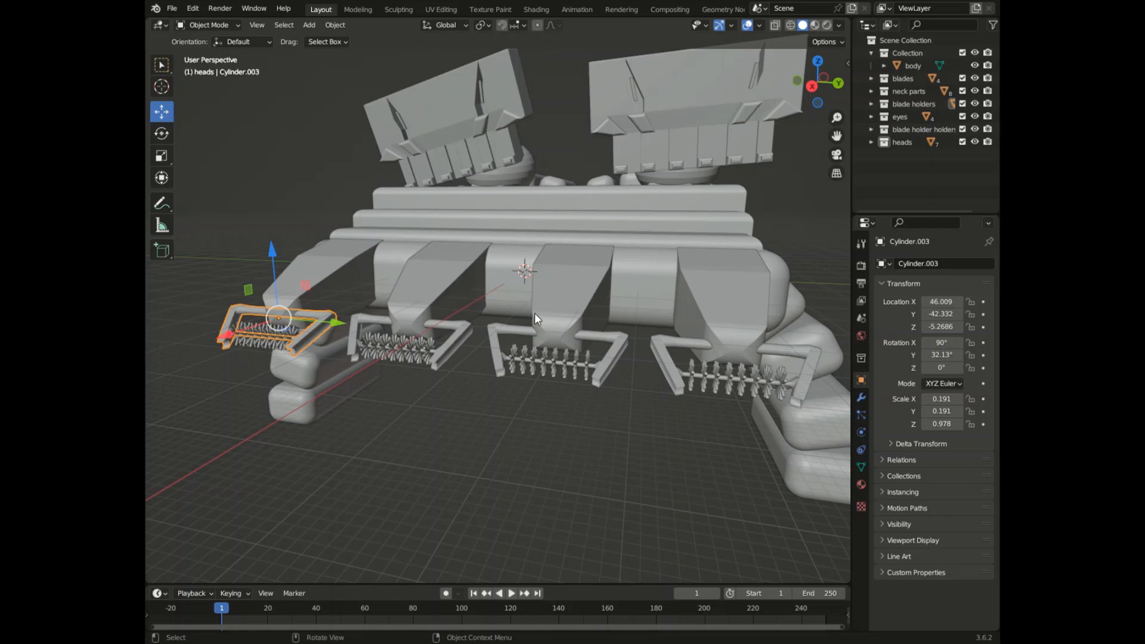
- Box-select the robot's body with all four front blade assemblies to point them out, and clear the selection
{"action": "mouse_move", "coordinate": [820, 83]}
{"action": "left_mouse_down"}
{"action": "mouse_move", "coordinate": [765, 66]}
{"action": "mouse_move", "coordinate": [765, 90]}
{"action": "mouse_move", "coordinate": [785, 101]}
{"action": "mouse_move", "coordinate": [829, 89]}
{"action": "left_mouse_up"}
{"action": "scroll", "coordinate": [595, 220], "scroll_direction": "down", "scroll_amount": 1}
{"action": "scroll", "coordinate": [269, 273], "scroll_direction": "down", "scroll_amount": 3}
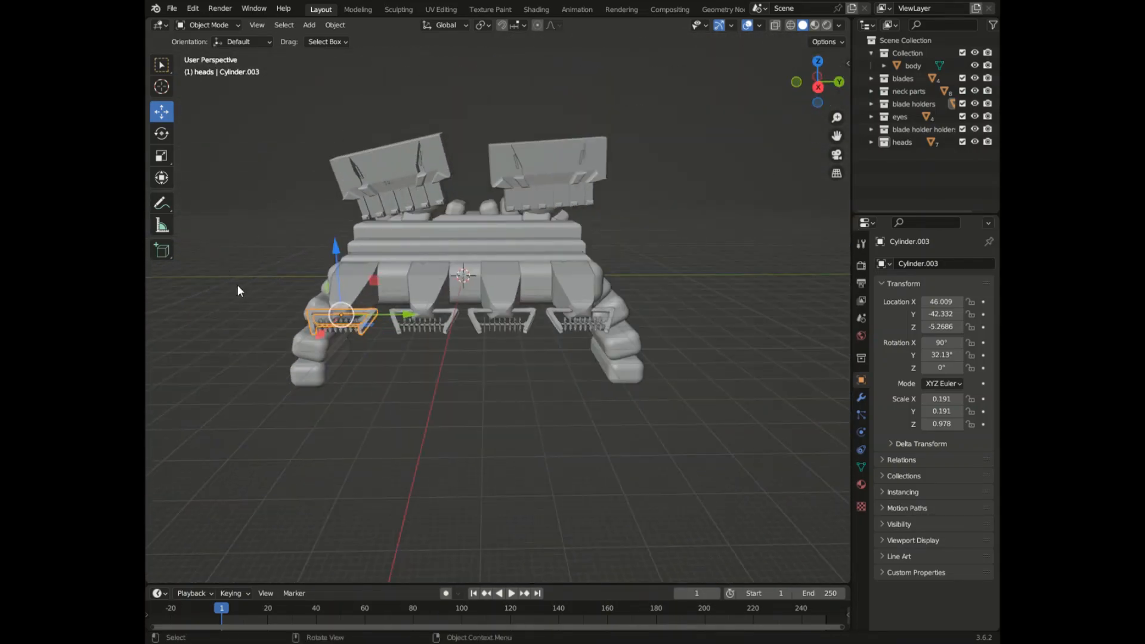
{"action": "left_click_drag", "start_coordinate": [273, 294], "coordinate": [655, 361]}
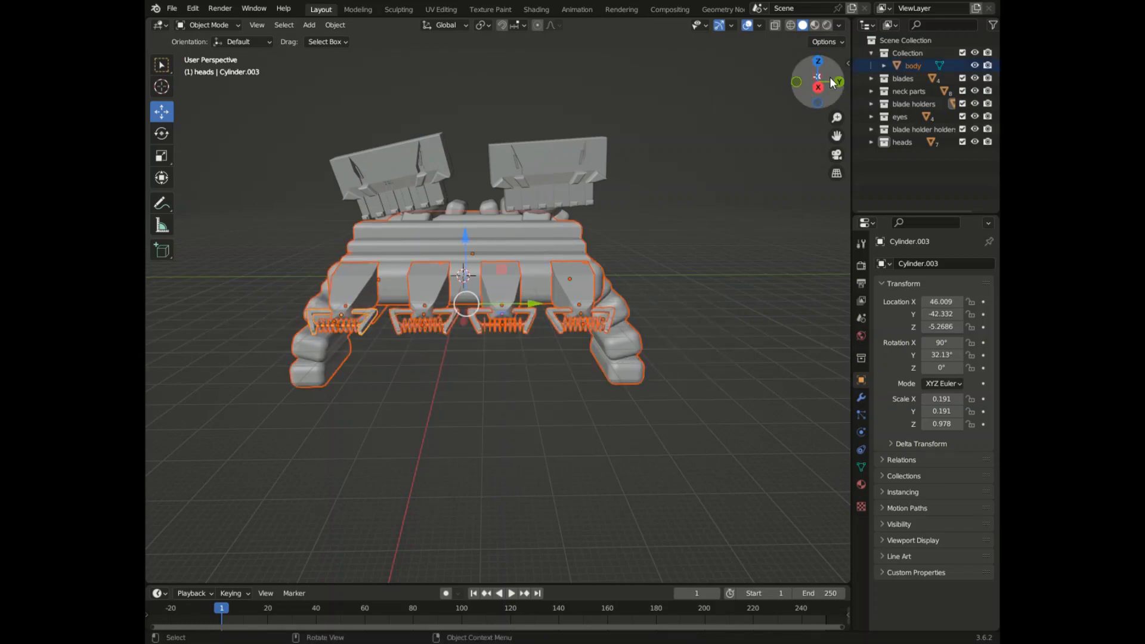
{"action": "mouse_move", "coordinate": [832, 82]}
{"action": "left_mouse_down"}
{"action": "mouse_move", "coordinate": [814, 88]}
{"action": "mouse_move", "coordinate": [829, 116]}
{"action": "mouse_move", "coordinate": [811, 75]}
{"action": "mouse_move", "coordinate": [826, 84]}
{"action": "left_mouse_up"}
{"action": "left_click_drag", "start_coordinate": [817, 83], "coordinate": [817, 103]}
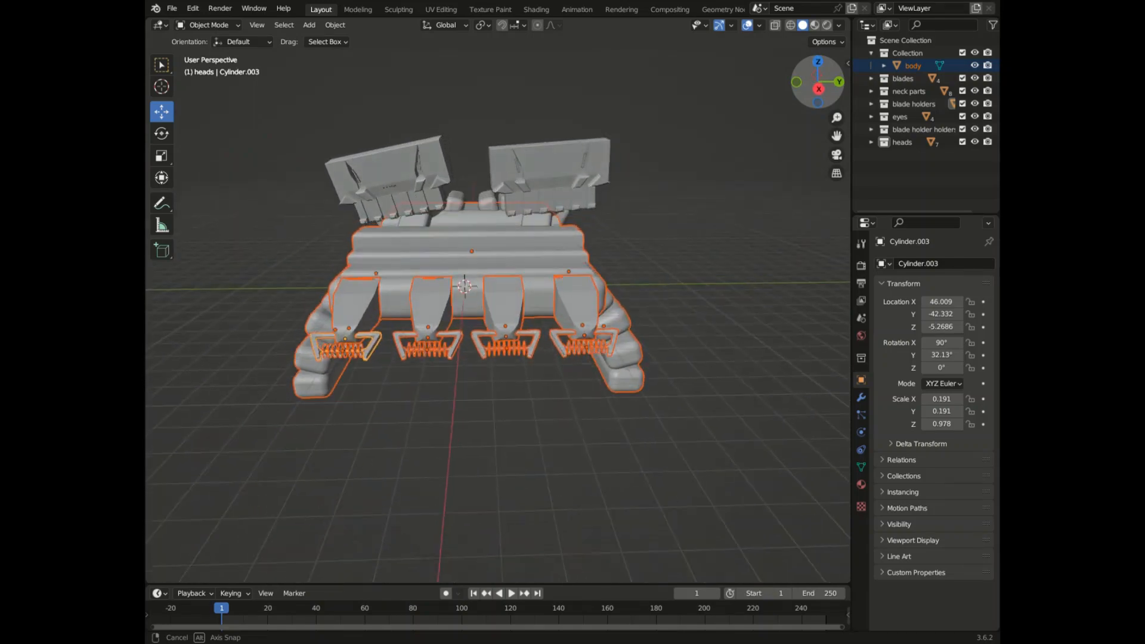
{"action": "left_click", "coordinate": [700, 305]}
- Examine the blade rollers, their holders and the arms carrying them up close from slightly different angles
{"action": "scroll", "coordinate": [471, 315], "scroll_direction": "up", "scroll_amount": 5}
{"action": "scroll", "coordinate": [489, 322], "scroll_direction": "up", "scroll_amount": 2}
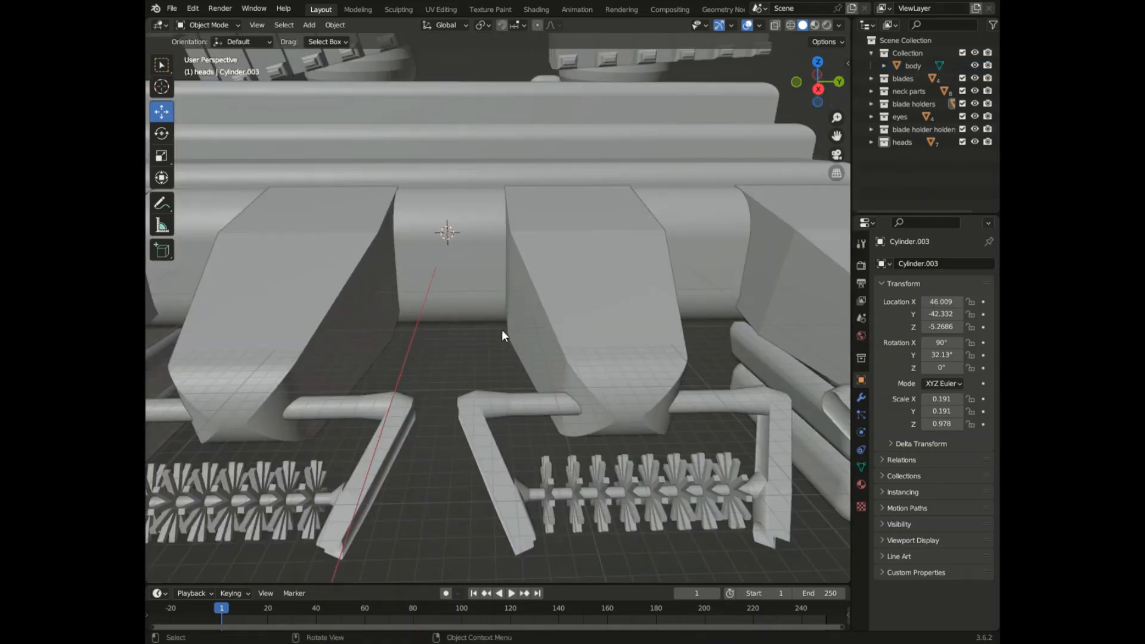
{"action": "scroll", "coordinate": [555, 346], "scroll_direction": "down", "scroll_amount": 5}
{"action": "scroll", "coordinate": [643, 366], "scroll_direction": "up", "scroll_amount": 5}
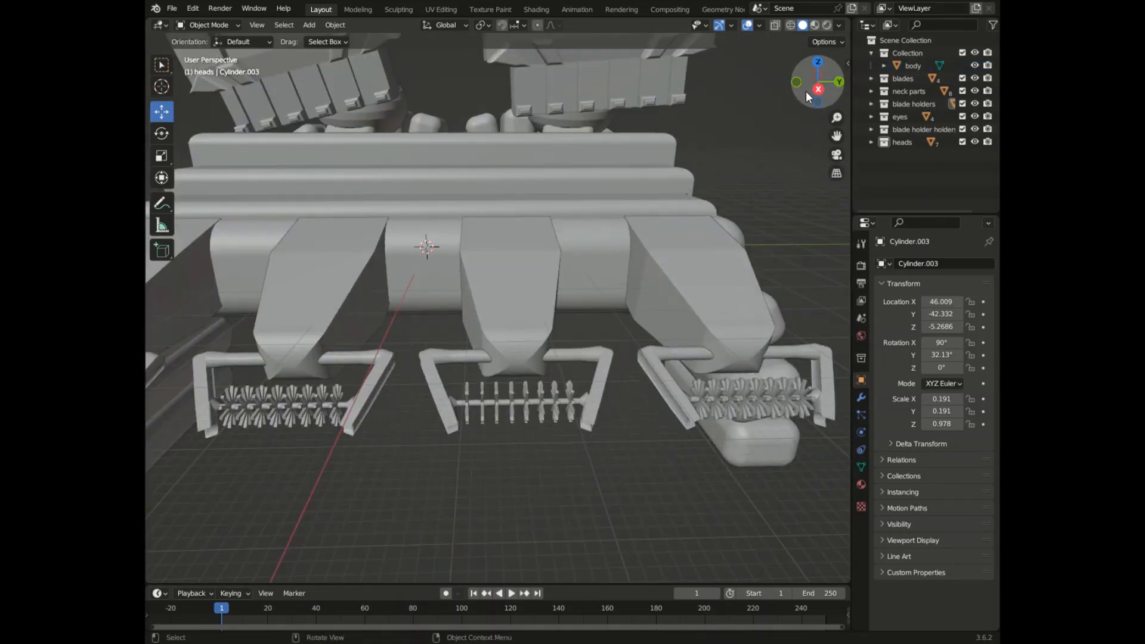
{"action": "left_click_drag", "start_coordinate": [812, 83], "coordinate": [797, 99]}
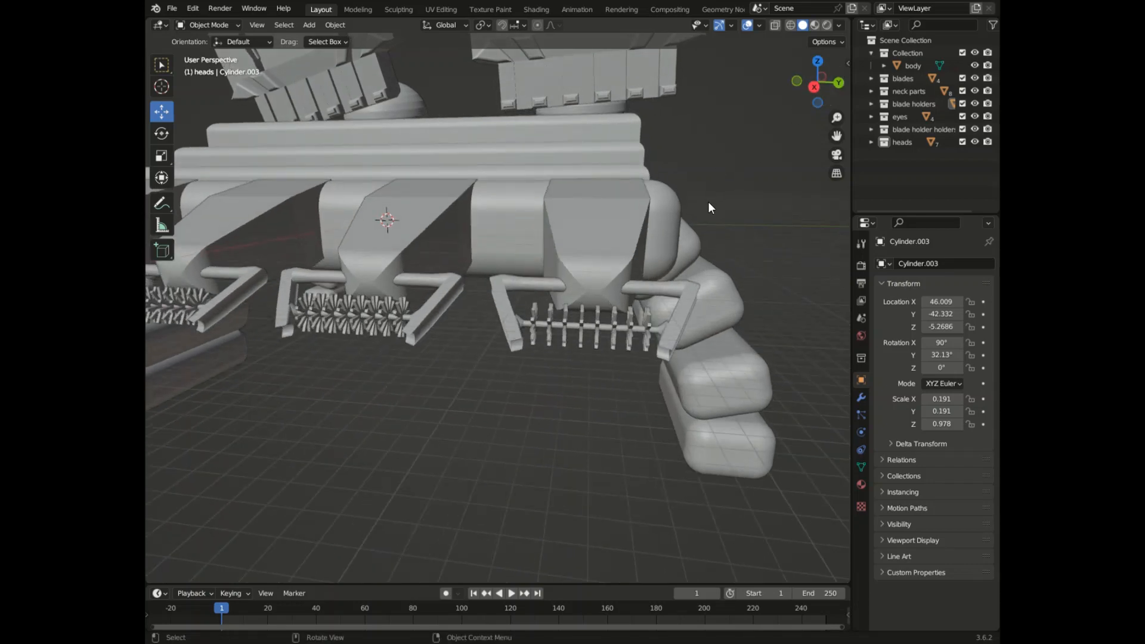
{"action": "scroll", "coordinate": [345, 252], "scroll_direction": "down", "scroll_amount": 5}
{"action": "scroll", "coordinate": [394, 217], "scroll_direction": "up", "scroll_amount": 6}
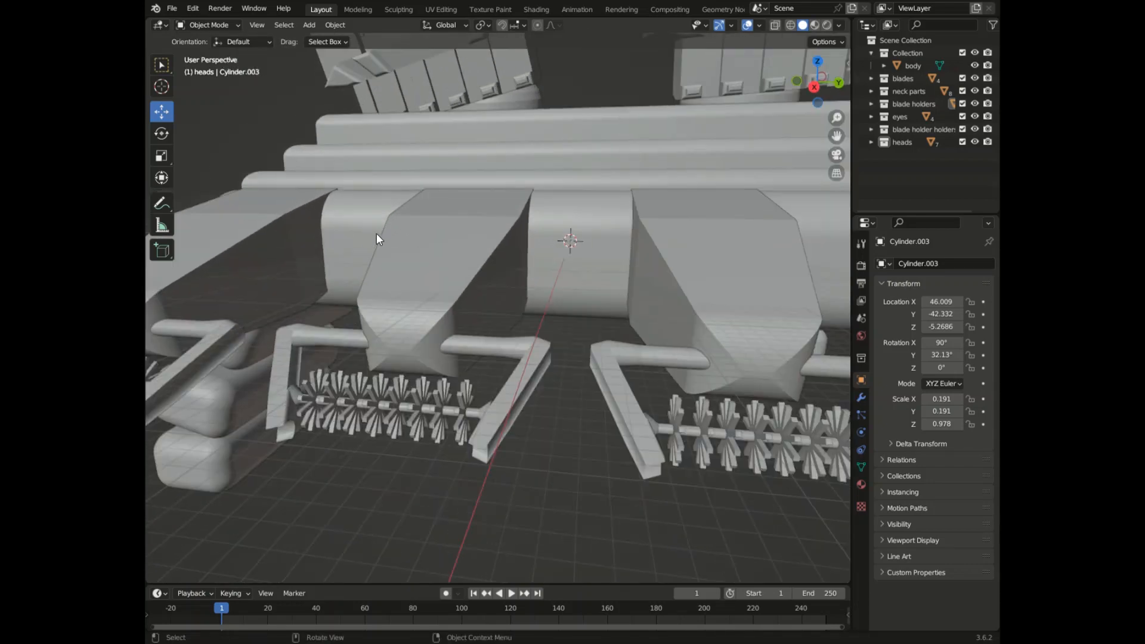
{"action": "scroll", "coordinate": [440, 274], "scroll_direction": "down", "scroll_amount": 2}
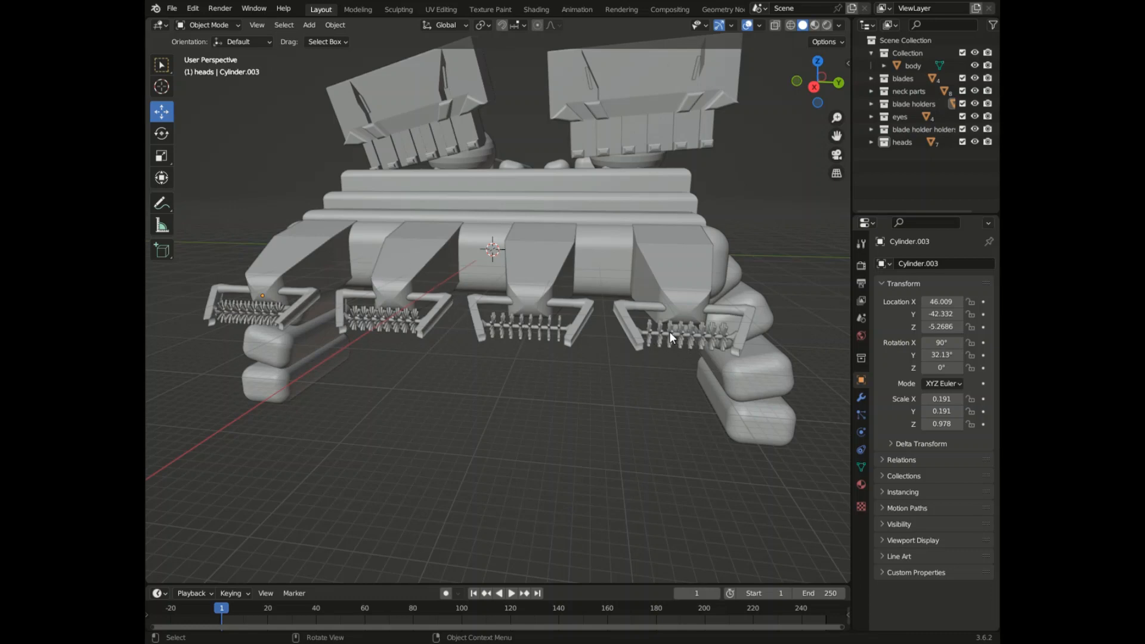
- Select the outermost +Y blade roller and its holder, followed by the inner -Y holder and its roller
{"action": "scroll", "coordinate": [657, 331], "scroll_direction": "up", "scroll_amount": 10}
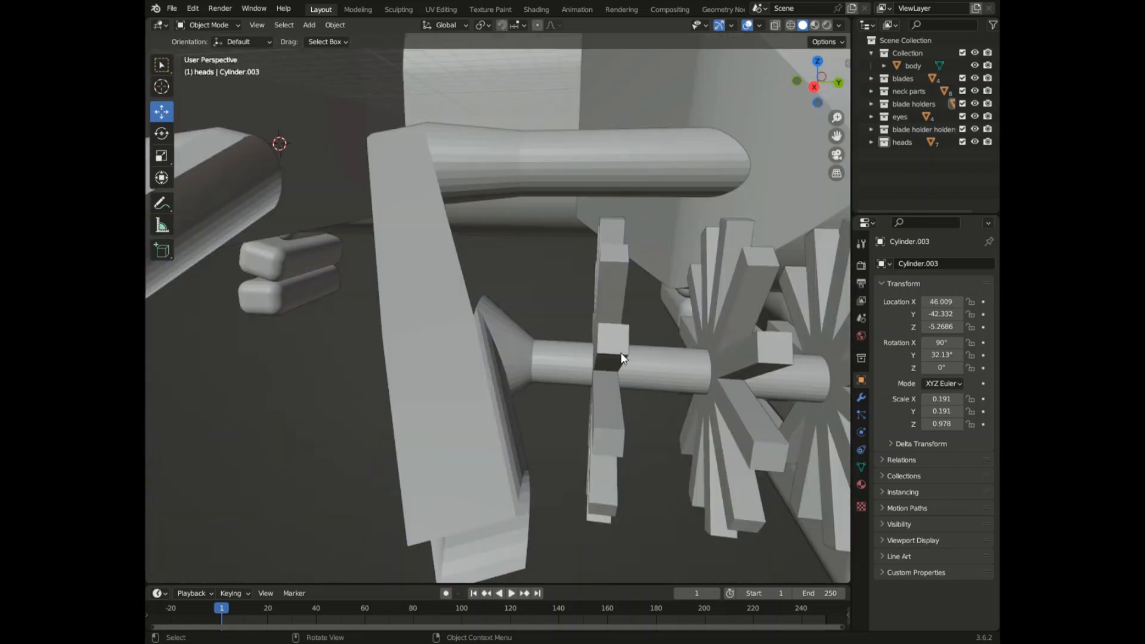
{"action": "left_click", "coordinate": [611, 353]}
{"action": "left_click", "coordinate": [524, 356]}
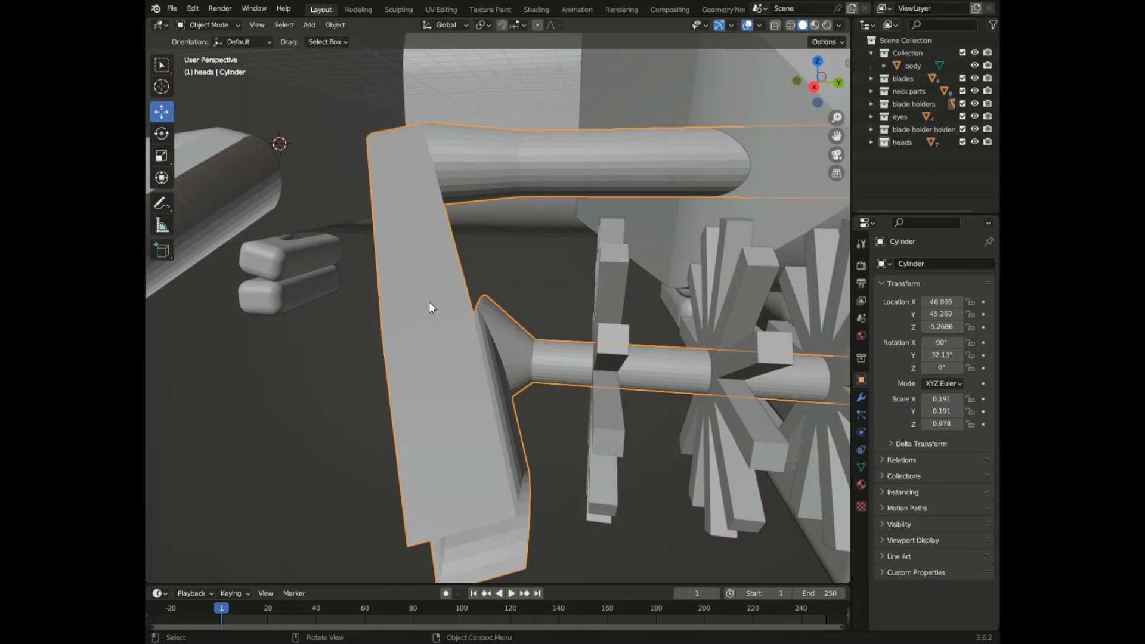
{"action": "scroll", "coordinate": [453, 298], "scroll_direction": "down", "scroll_amount": 8}
{"action": "scroll", "coordinate": [278, 275], "scroll_direction": "up", "scroll_amount": 6}
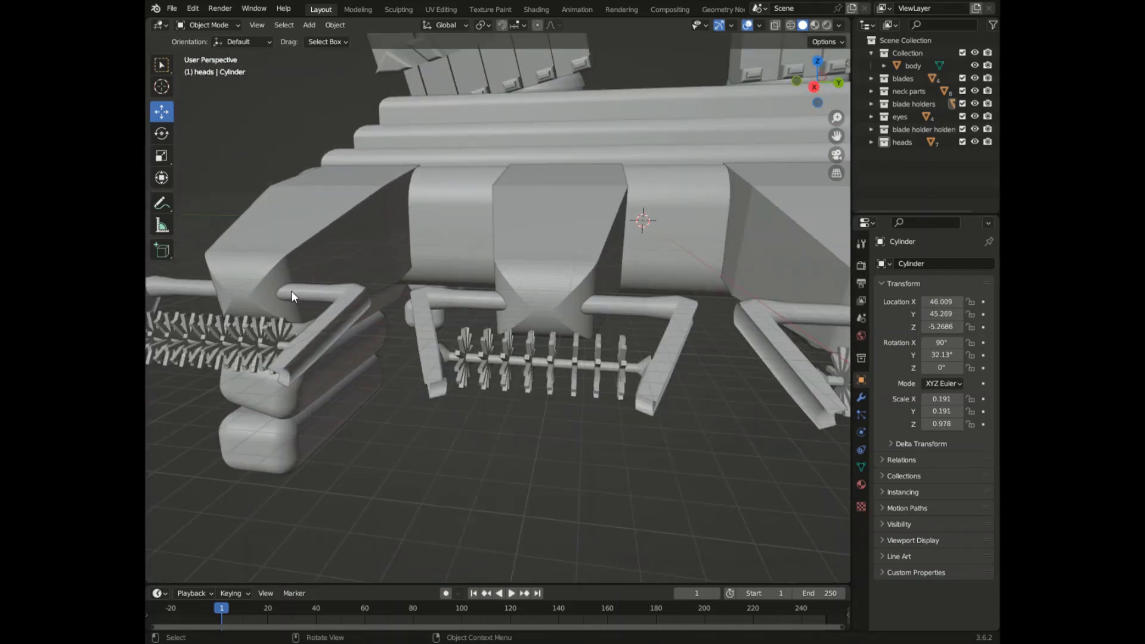
{"action": "left_click", "coordinate": [444, 352]}
{"action": "left_click", "coordinate": [466, 339]}
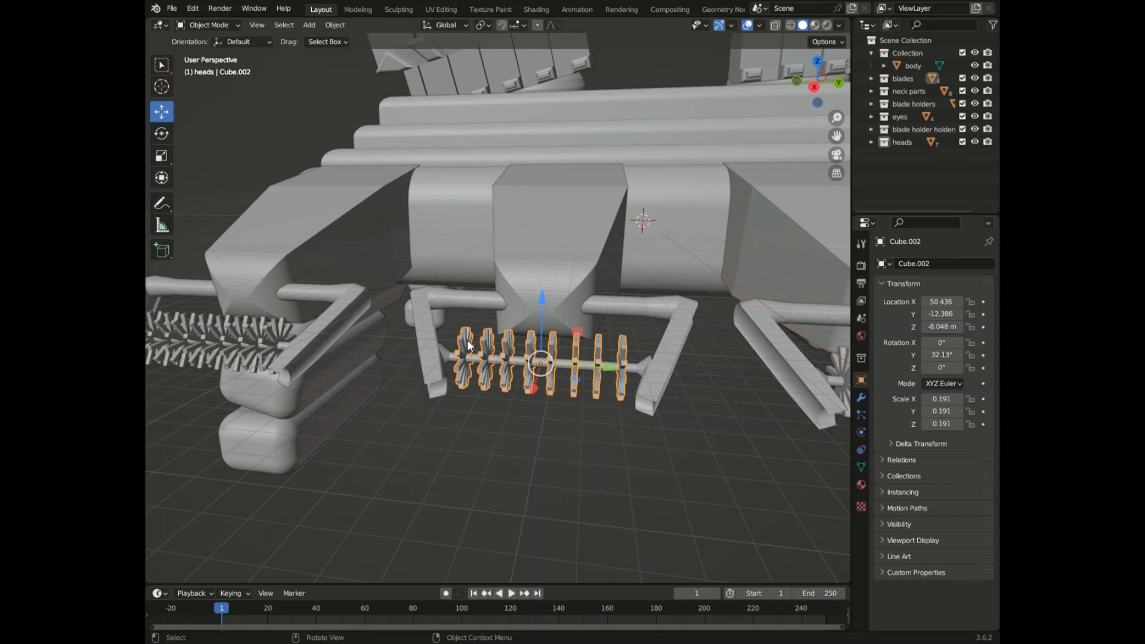
- Select the robot's segmented front leg on the +Y side and view it with the whole model
{"action": "scroll", "coordinate": [720, 339], "scroll_direction": "down", "scroll_amount": 6}
{"action": "scroll", "coordinate": [614, 264], "scroll_direction": "down", "scroll_amount": 3}
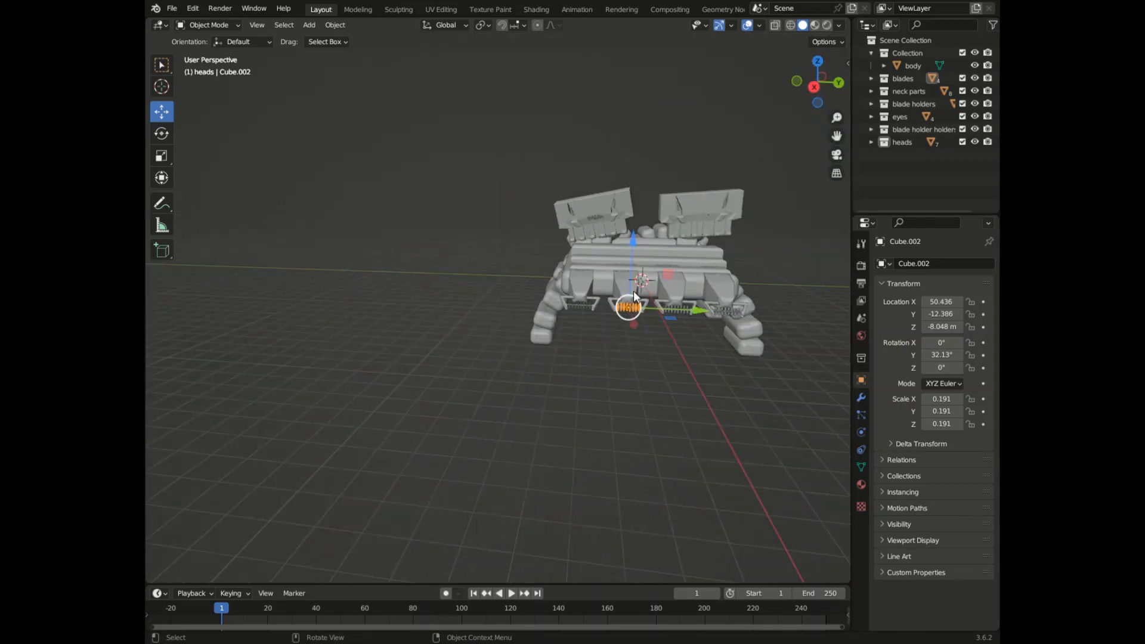
{"action": "scroll", "coordinate": [796, 338], "scroll_direction": "up", "scroll_amount": 8}
{"action": "left_click", "coordinate": [670, 327]}
{"action": "scroll", "coordinate": [775, 331], "scroll_direction": "down", "scroll_amount": 8}
{"action": "scroll", "coordinate": [692, 273], "scroll_direction": "up", "scroll_amount": 2}
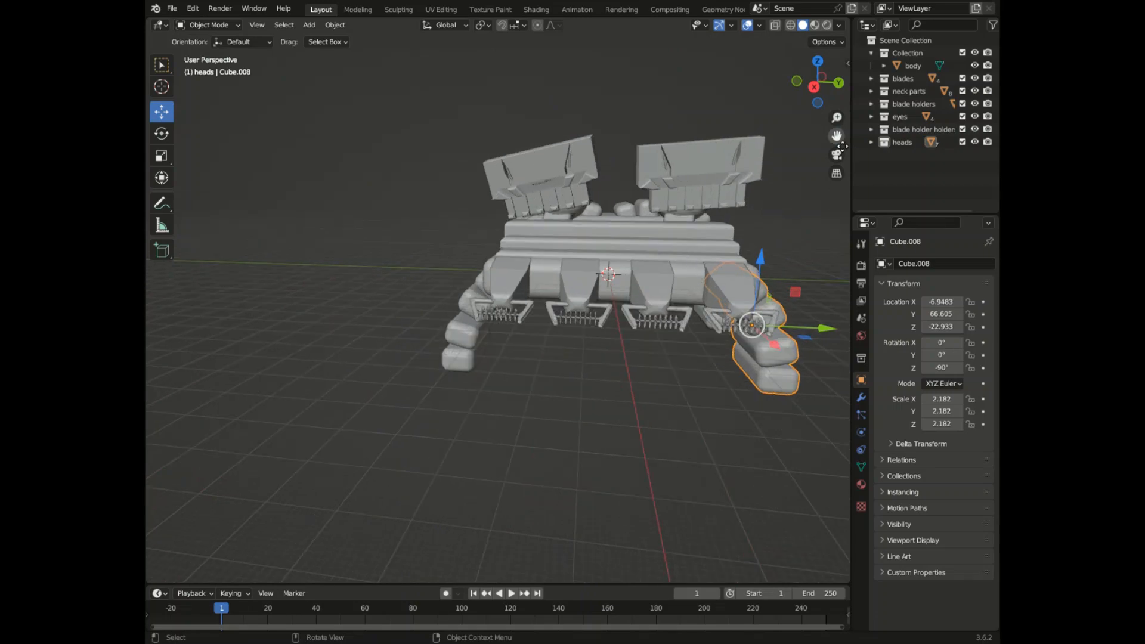
- Raise the front leg on the -Y side about 9.94 m along Z, undo the move and clear the selection
{"action": "left_click_drag", "start_coordinate": [821, 79], "coordinate": [744, 93]}
{"action": "scroll", "coordinate": [445, 260], "scroll_direction": "up", "scroll_amount": 6}
{"action": "left_click", "coordinate": [603, 369]}
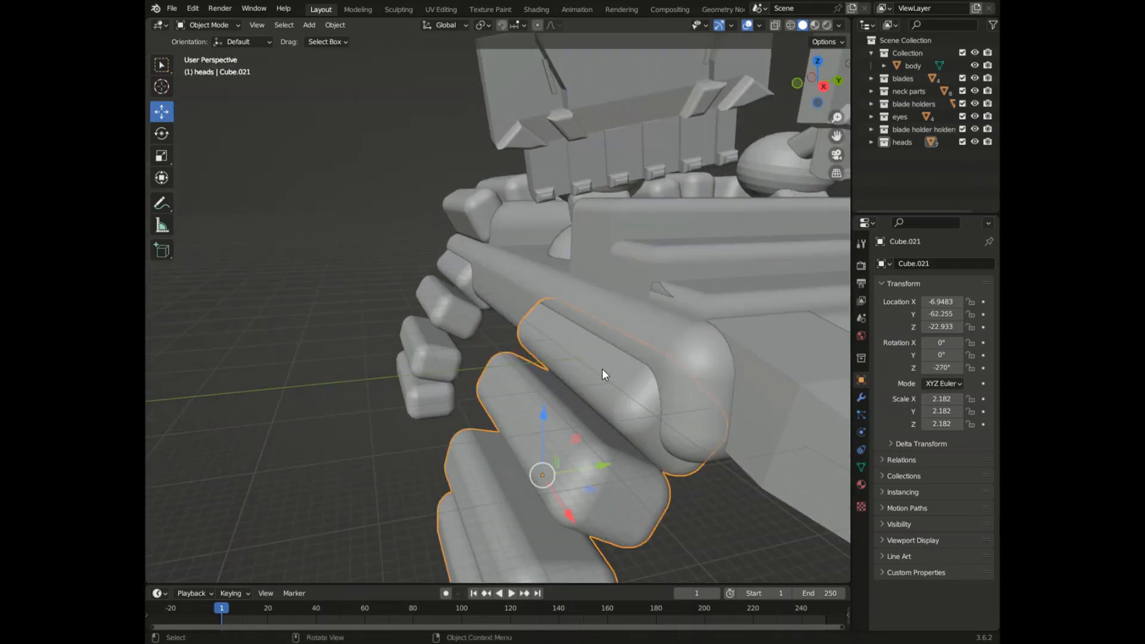
{"action": "left_click_drag", "start_coordinate": [540, 413], "coordinate": [511, 353]}
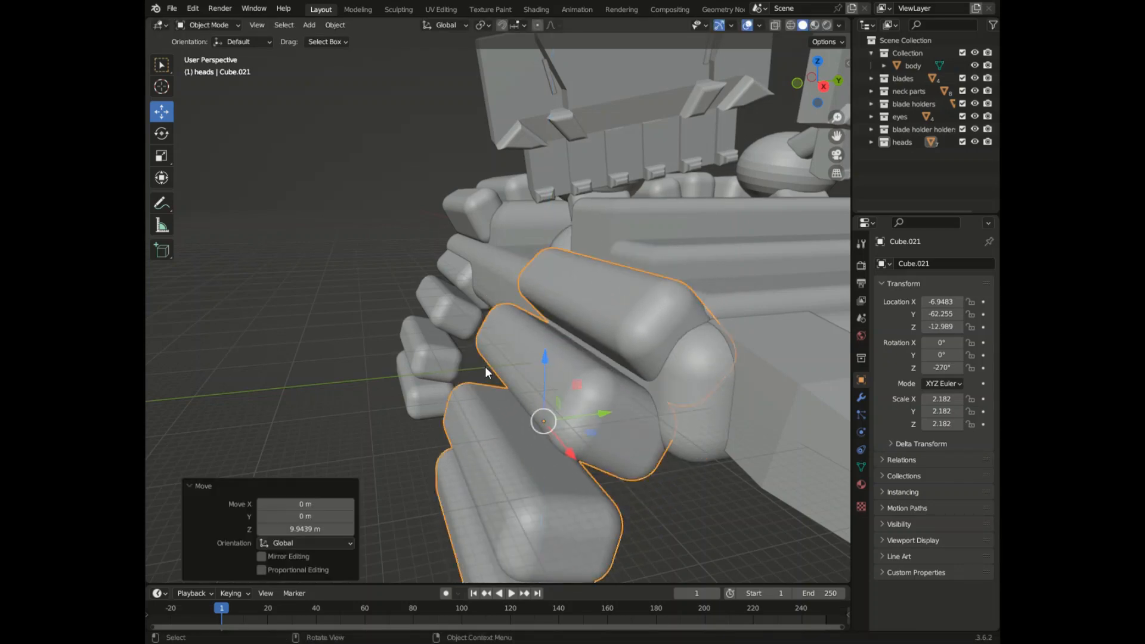
{"action": "key", "text": "ctrl+z"}
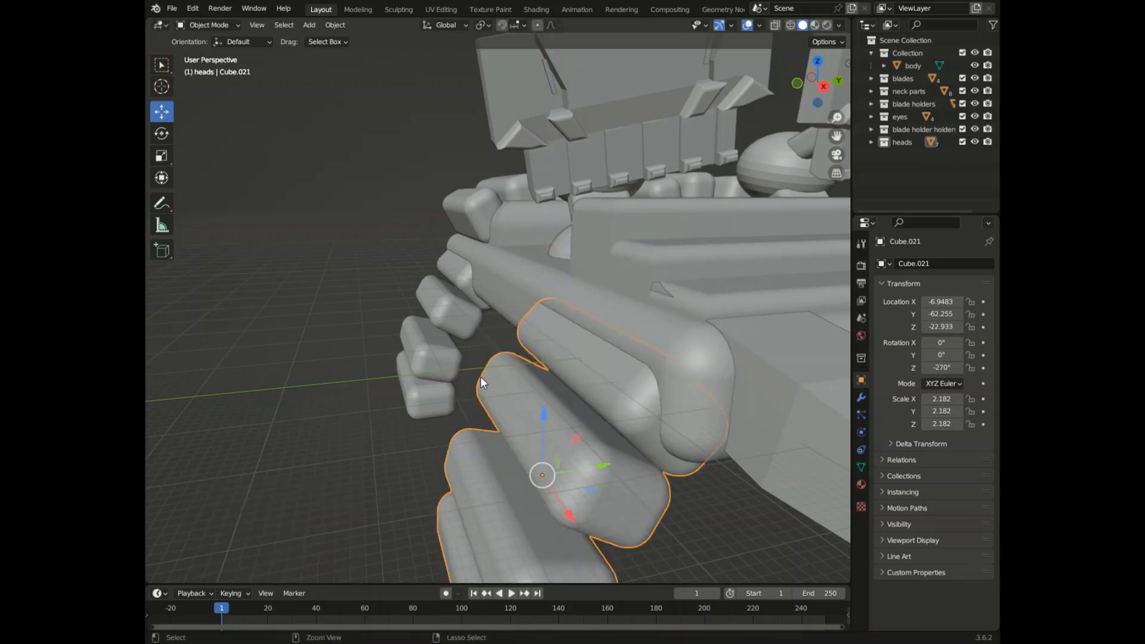
{"action": "left_click", "coordinate": [346, 309]}
- Select the inner blade roller and its holder on the -Y side to point them out, and clear the selection
{"action": "scroll", "coordinate": [346, 309], "scroll_direction": "down", "scroll_amount": 2}
{"action": "scroll", "coordinate": [347, 315], "scroll_direction": "down", "scroll_amount": 4}
{"action": "scroll", "coordinate": [560, 357], "scroll_direction": "up", "scroll_amount": 2}
{"action": "scroll", "coordinate": [539, 389], "scroll_direction": "up", "scroll_amount": 3}
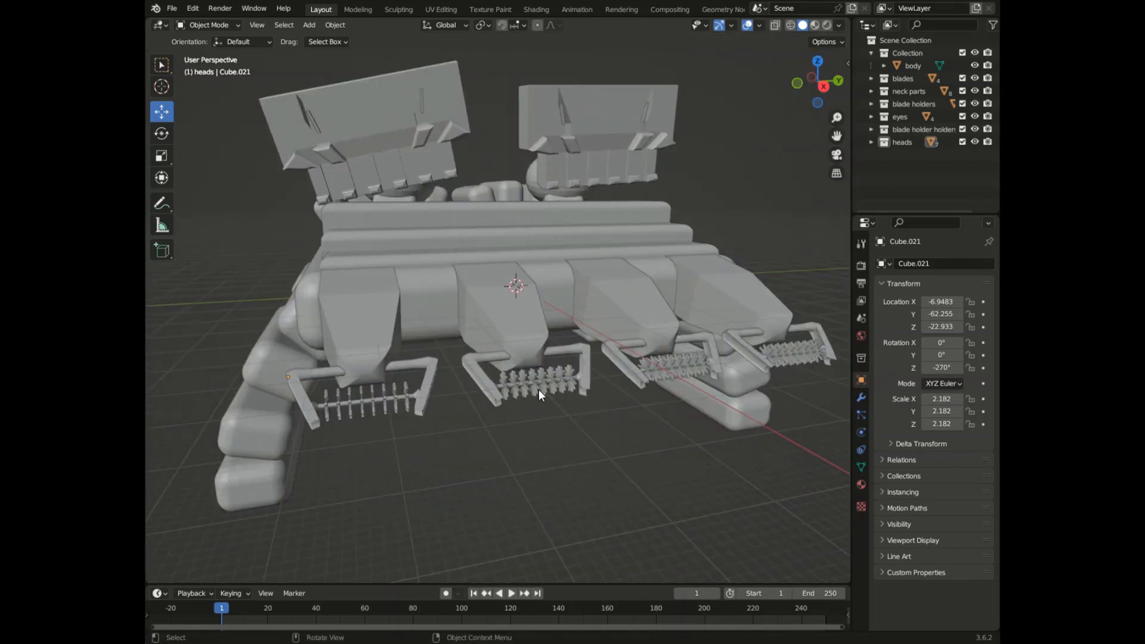
{"action": "left_click", "coordinate": [545, 388]}
{"action": "scroll", "coordinate": [546, 388], "scroll_direction": "down", "scroll_amount": 2}
{"action": "left_click", "coordinate": [652, 322]}
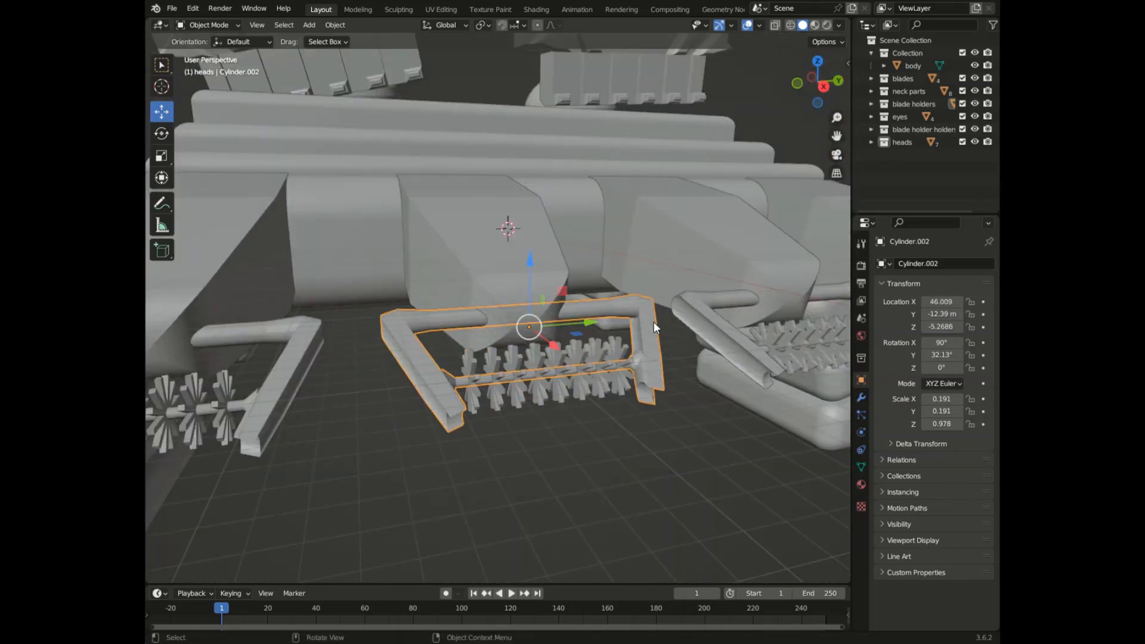
{"action": "scroll", "coordinate": [648, 325], "scroll_direction": "up", "scroll_amount": 2}
{"action": "scroll", "coordinate": [648, 324], "scroll_direction": "down", "scroll_amount": 2}
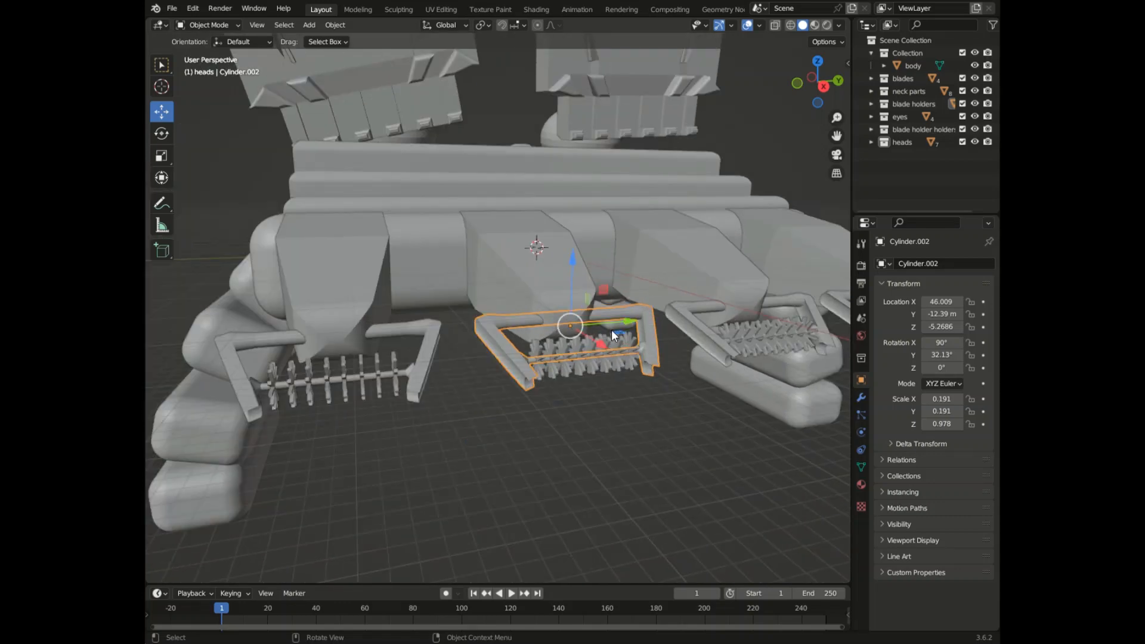
{"action": "left_click", "coordinate": [580, 402]}
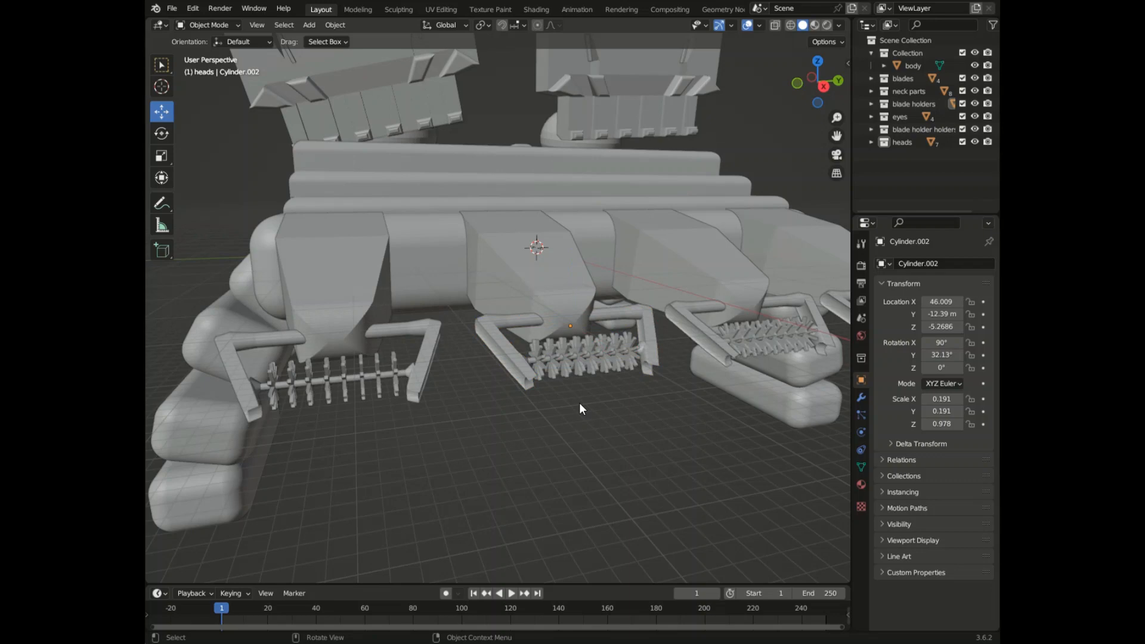
- Select the robot's two heads one after the other from an elevated front view, +Y head first
{"action": "scroll", "coordinate": [579, 403], "scroll_direction": "down", "scroll_amount": 5}
{"action": "scroll", "coordinate": [581, 263], "scroll_direction": "up", "scroll_amount": 1}
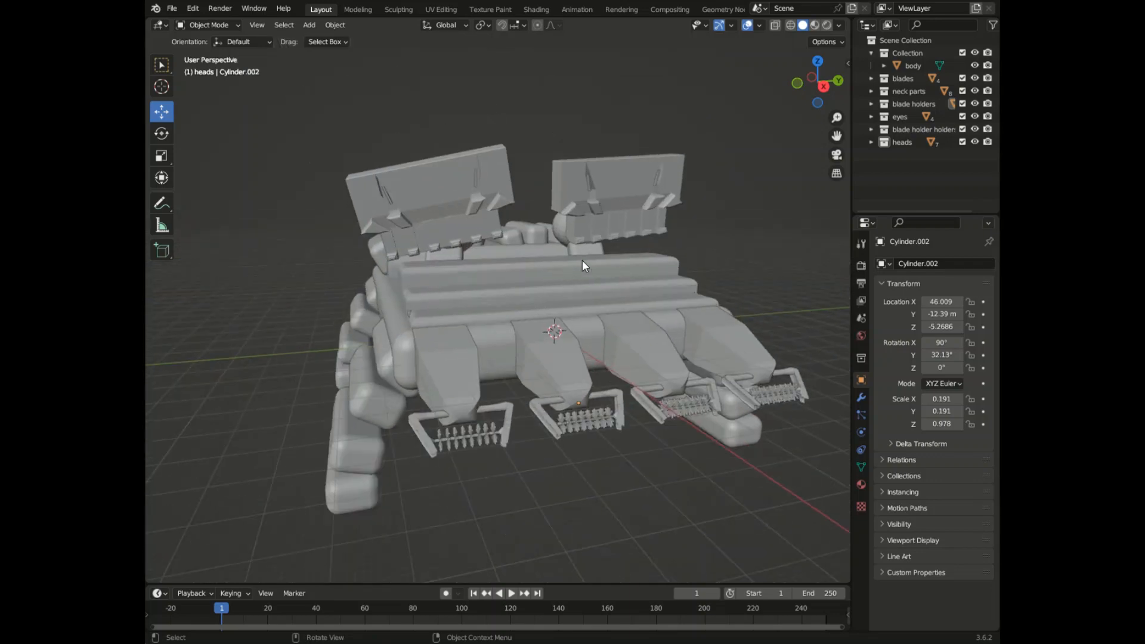
{"action": "left_click_drag", "start_coordinate": [828, 87], "coordinate": [918, 95]}
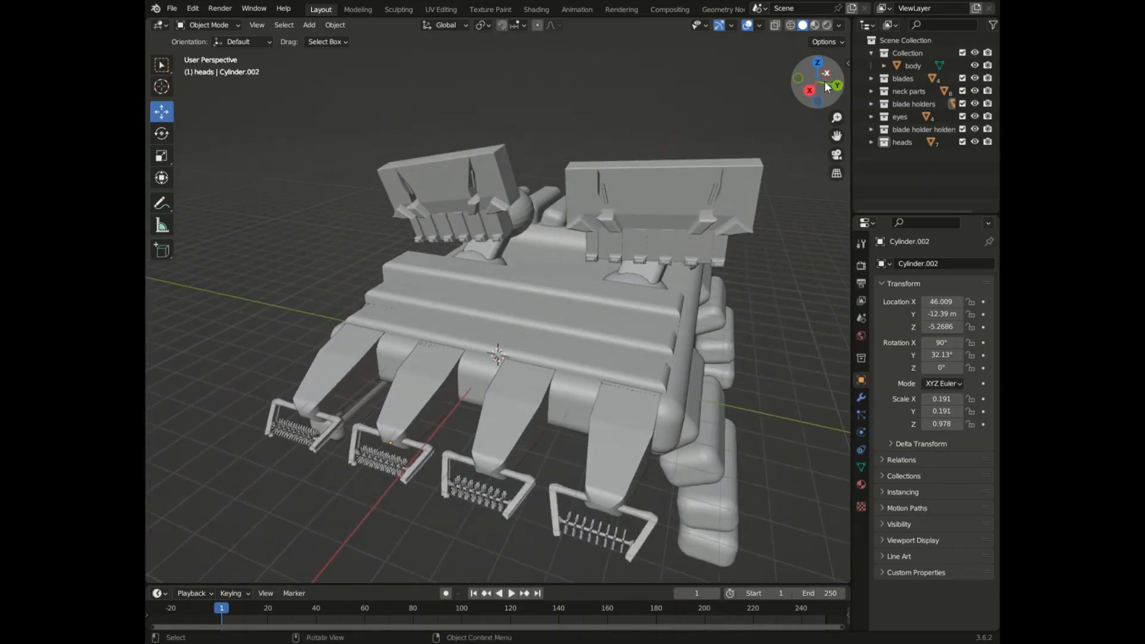
{"action": "left_click", "coordinate": [642, 203]}
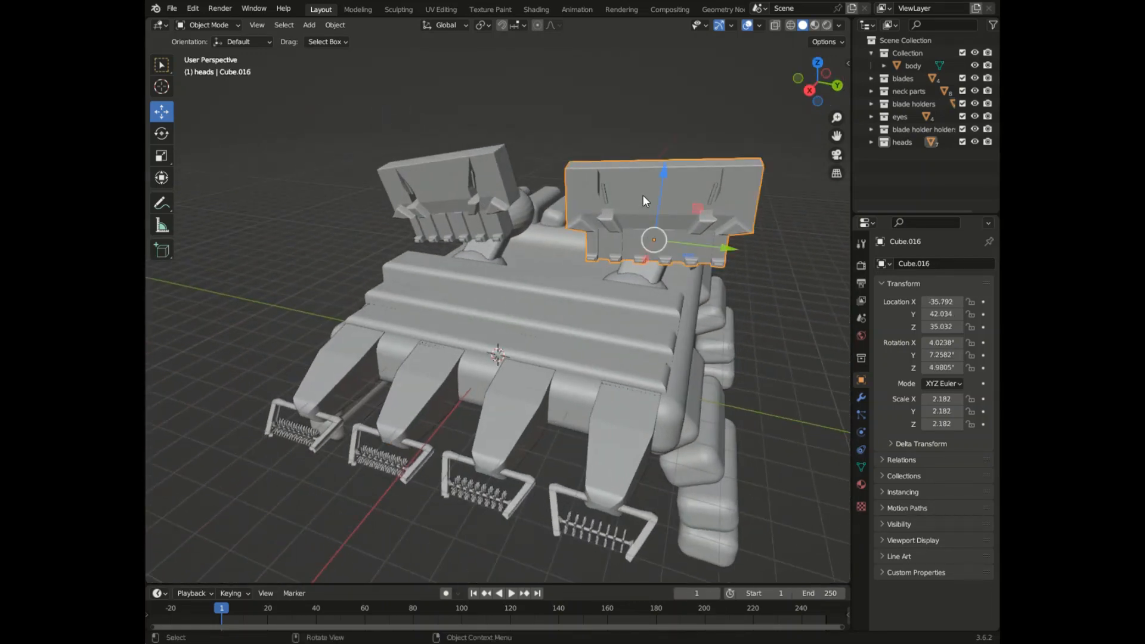
{"action": "left_click", "coordinate": [476, 187]}
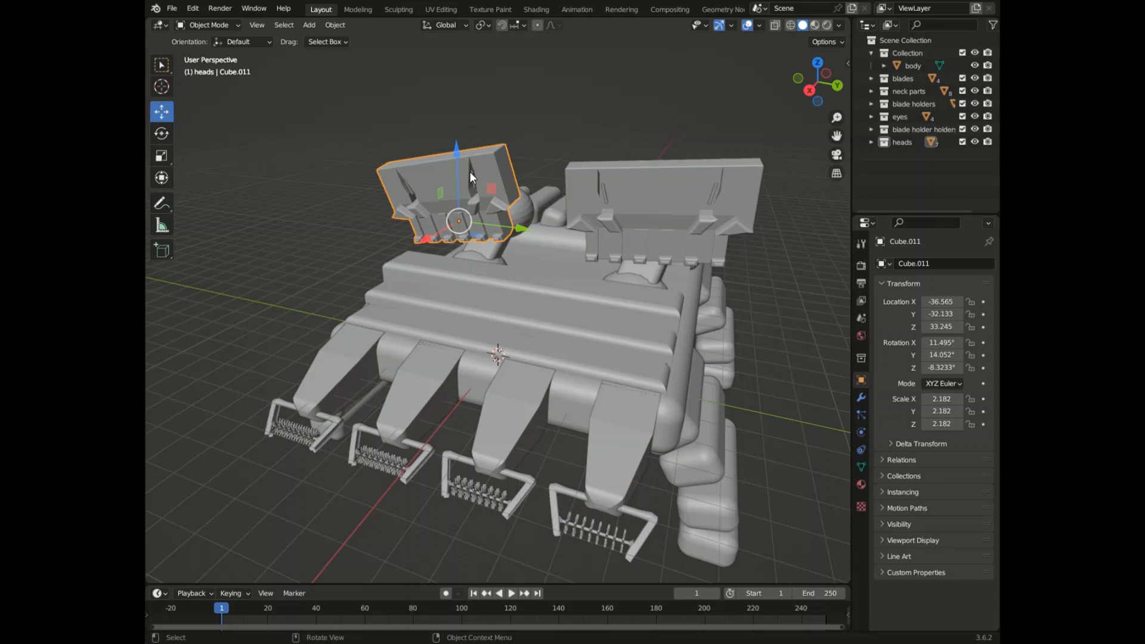
- Select an eye piece inside the -Y head up close, and reselect the +Y head
{"action": "scroll", "coordinate": [471, 174], "scroll_direction": "up", "scroll_amount": 8}
{"action": "left_click", "coordinate": [476, 174]}
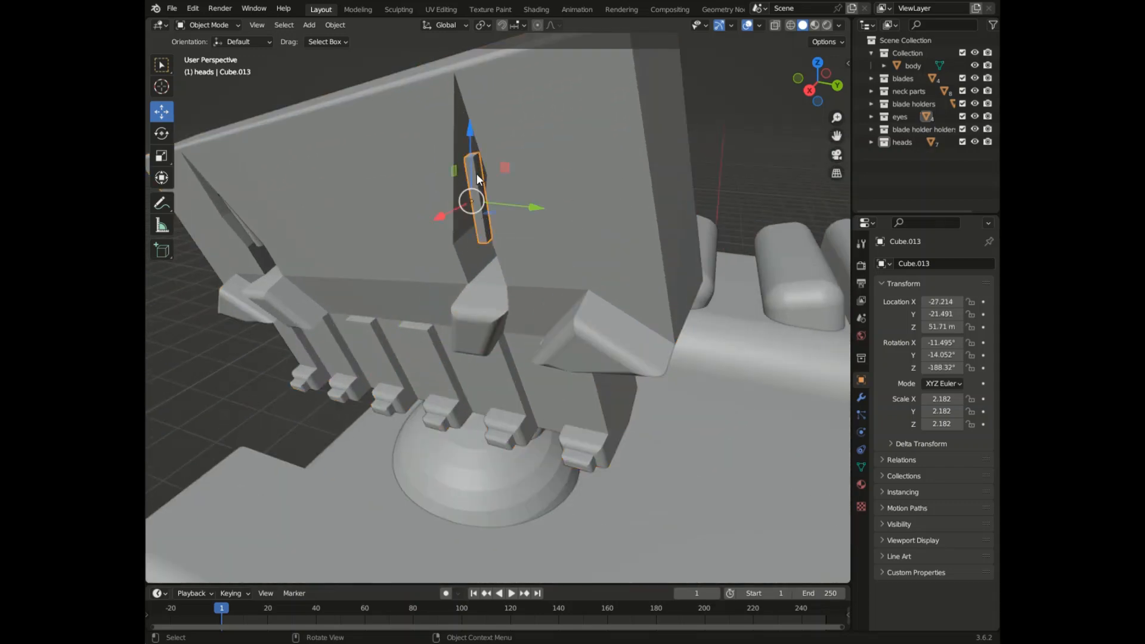
{"action": "scroll", "coordinate": [477, 174], "scroll_direction": "down", "scroll_amount": 8}
{"action": "left_click", "coordinate": [607, 178]}
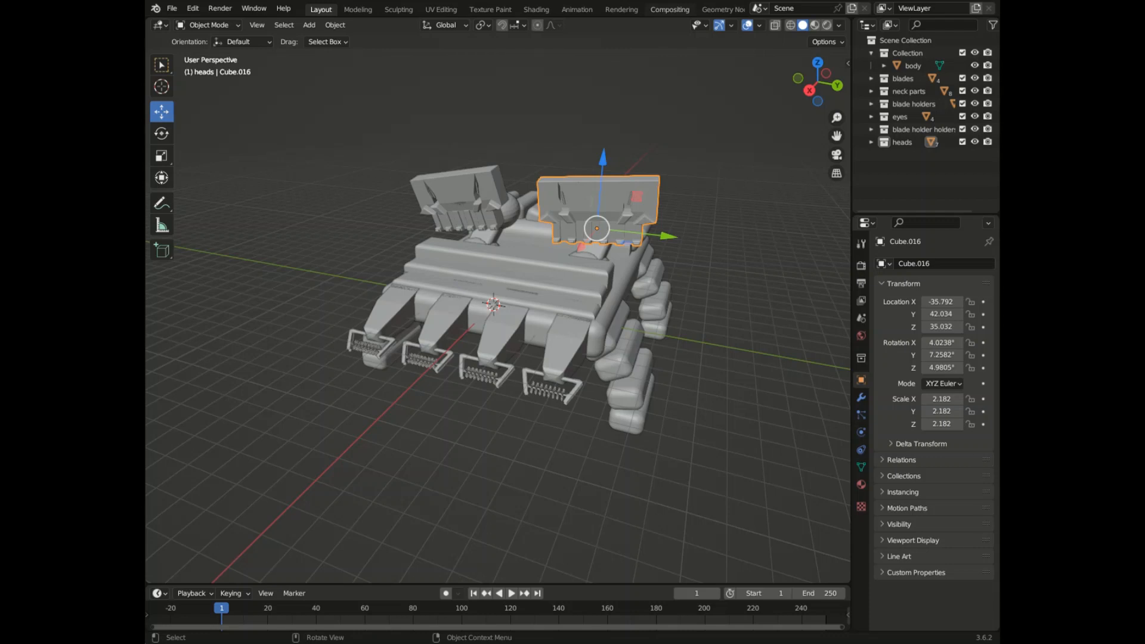
- Select the outermost arm carrying the blade holder on the -Y side, viewed from above that side
{"action": "left_click_drag", "start_coordinate": [811, 91], "coordinate": [805, 82]}
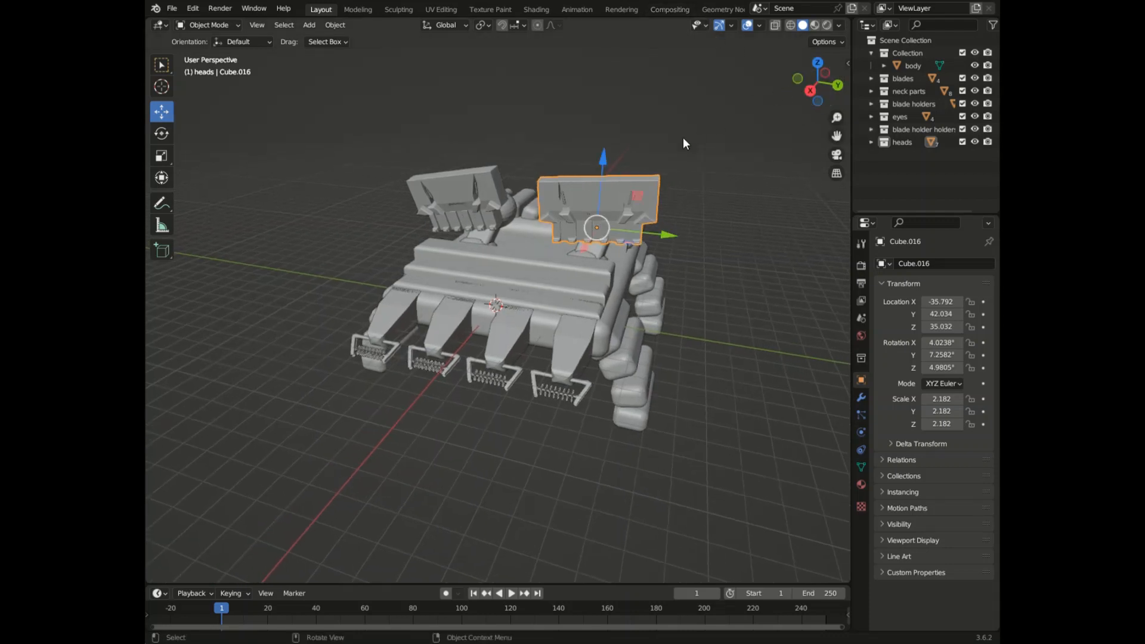
{"action": "mouse_move", "coordinate": [801, 83]}
{"action": "left_mouse_down"}
{"action": "mouse_move", "coordinate": [859, 84]}
{"action": "mouse_move", "coordinate": [853, 49]}
{"action": "mouse_move", "coordinate": [897, 102]}
{"action": "mouse_move", "coordinate": [772, 146]}
{"action": "mouse_move", "coordinate": [727, 130]}
{"action": "mouse_move", "coordinate": [713, 109]}
{"action": "mouse_move", "coordinate": [798, 92]}
{"action": "left_mouse_up"}
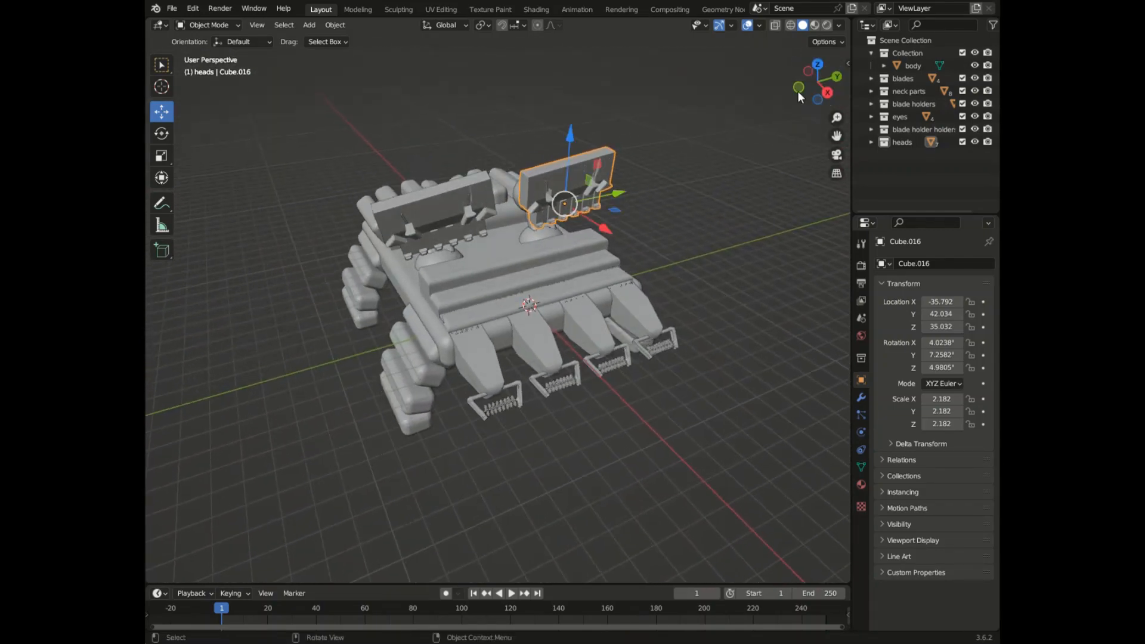
{"action": "scroll", "coordinate": [467, 357], "scroll_direction": "up", "scroll_amount": 4}
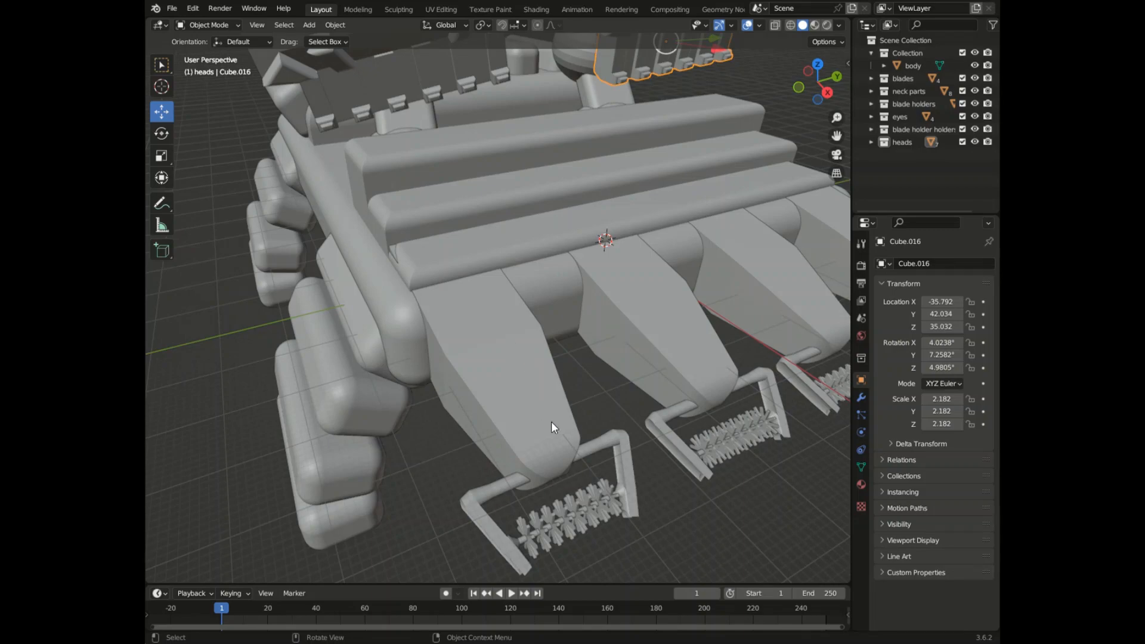
{"action": "left_click", "coordinate": [563, 456]}
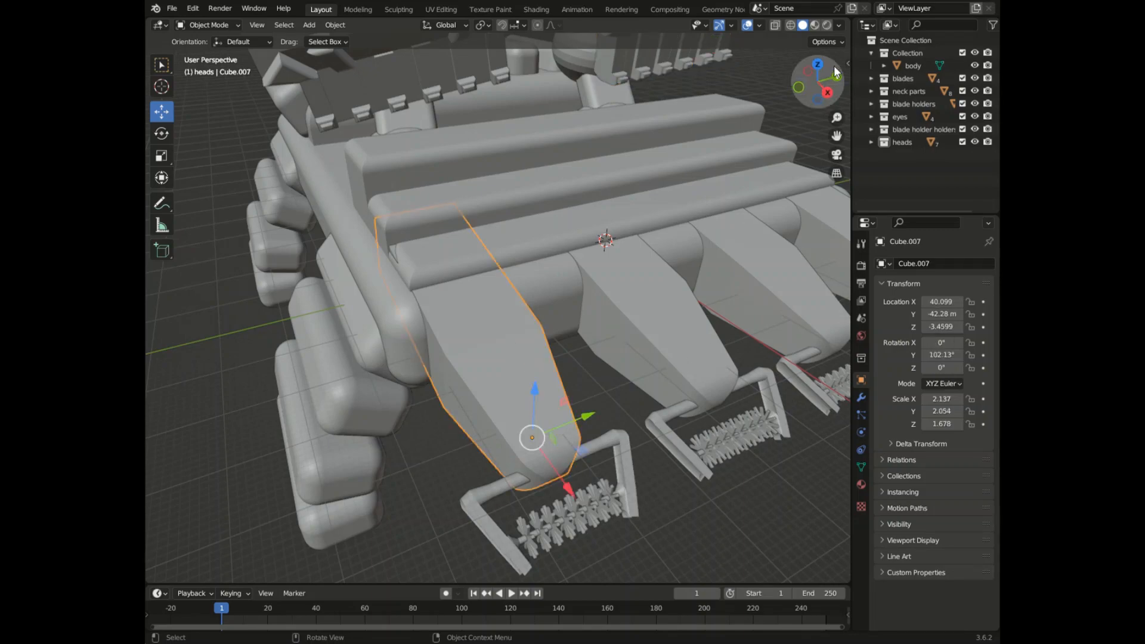
- Add both -Y side blade rollers, their holders and the second arm to the selection, and lower everything about 1.04 m along Z
{"action": "left_click_drag", "start_coordinate": [834, 65], "coordinate": [766, 72]}
{"action": "left_click", "coordinate": [637, 468], "text": "shift"}
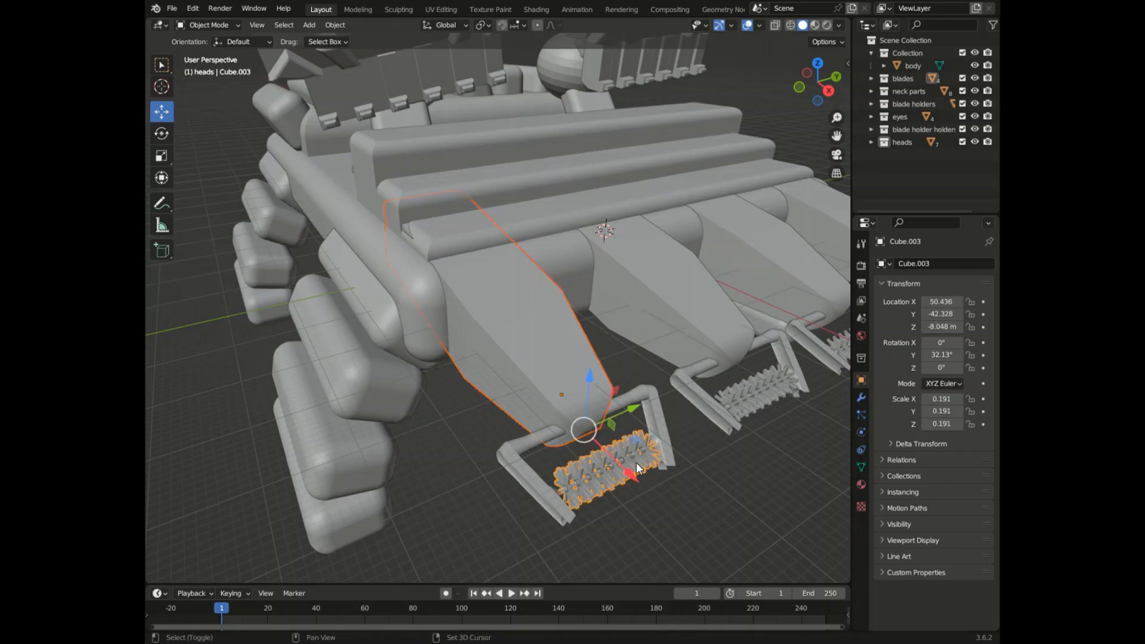
{"action": "left_click", "coordinate": [666, 445], "text": "shift"}
{"action": "left_click", "coordinate": [715, 401], "text": "shift"}
{"action": "left_click", "coordinate": [738, 398], "text": "shift"}
{"action": "left_click", "coordinate": [684, 313], "text": "shift"}
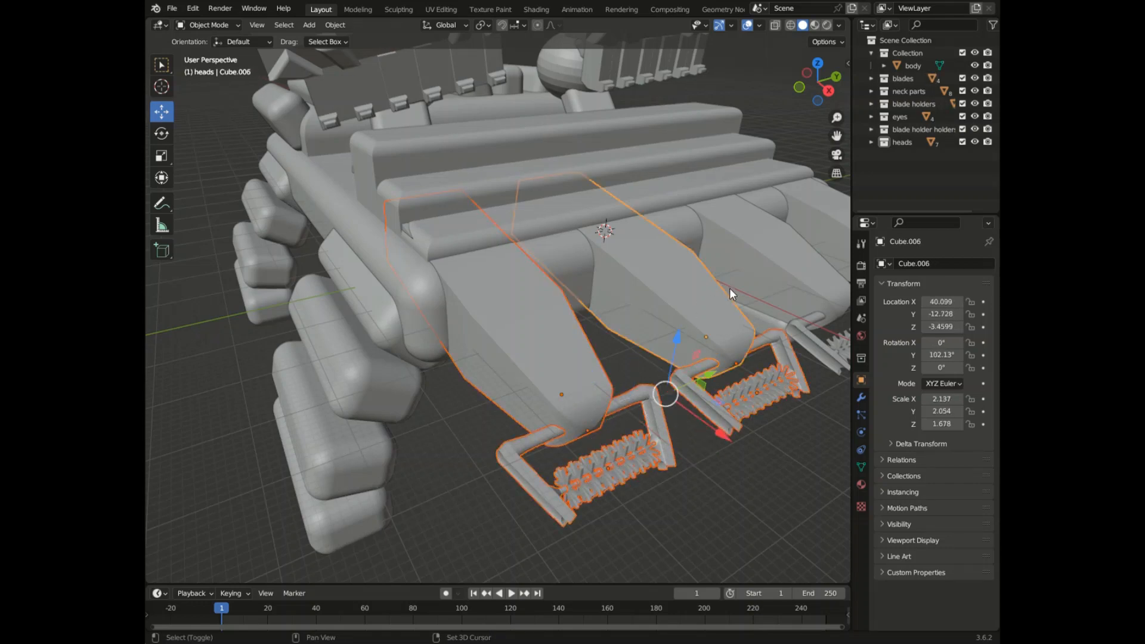
{"action": "left_click_drag", "start_coordinate": [800, 77], "coordinate": [772, 140]}
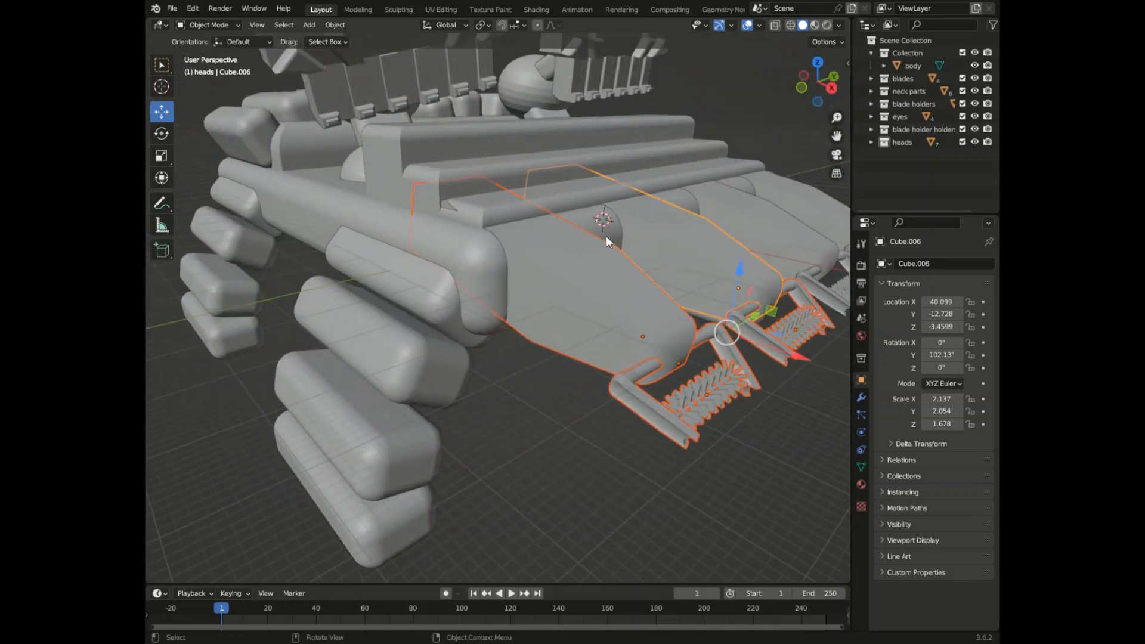
{"action": "left_click_drag", "start_coordinate": [742, 270], "coordinate": [735, 288]}
- Lower the two +Y side arms with their blade holders and rollers about 1.14 m along Z in front of the body, and deselect them
{"action": "left_click_drag", "start_coordinate": [810, 85], "coordinate": [765, 230]}
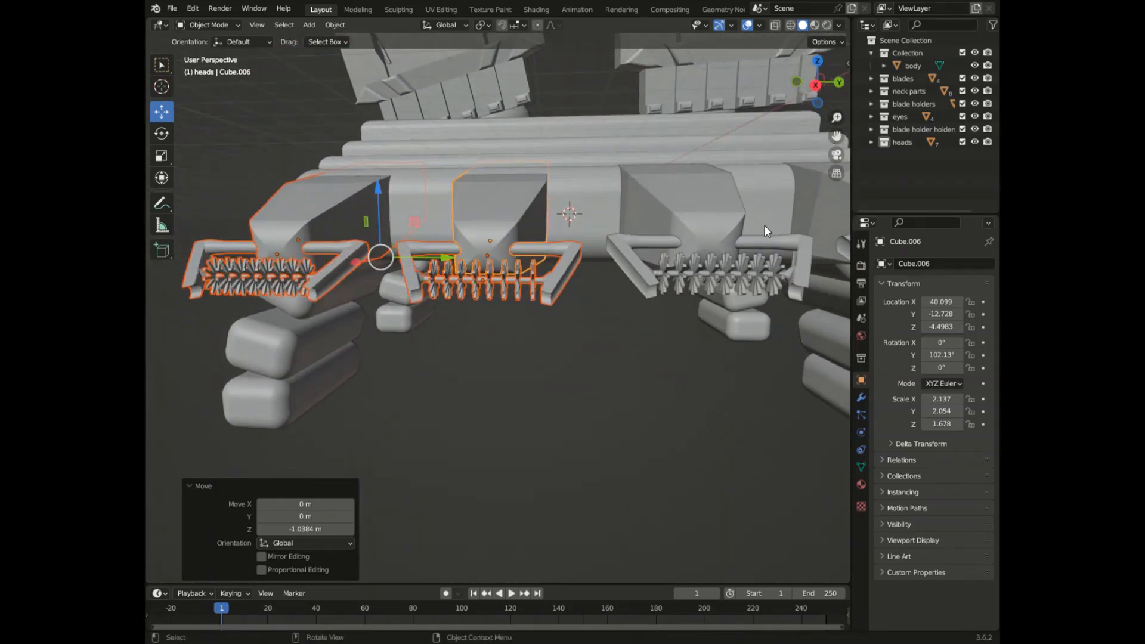
{"action": "left_click", "coordinate": [674, 270]}
{"action": "left_click", "coordinate": [679, 209], "text": "shift"}
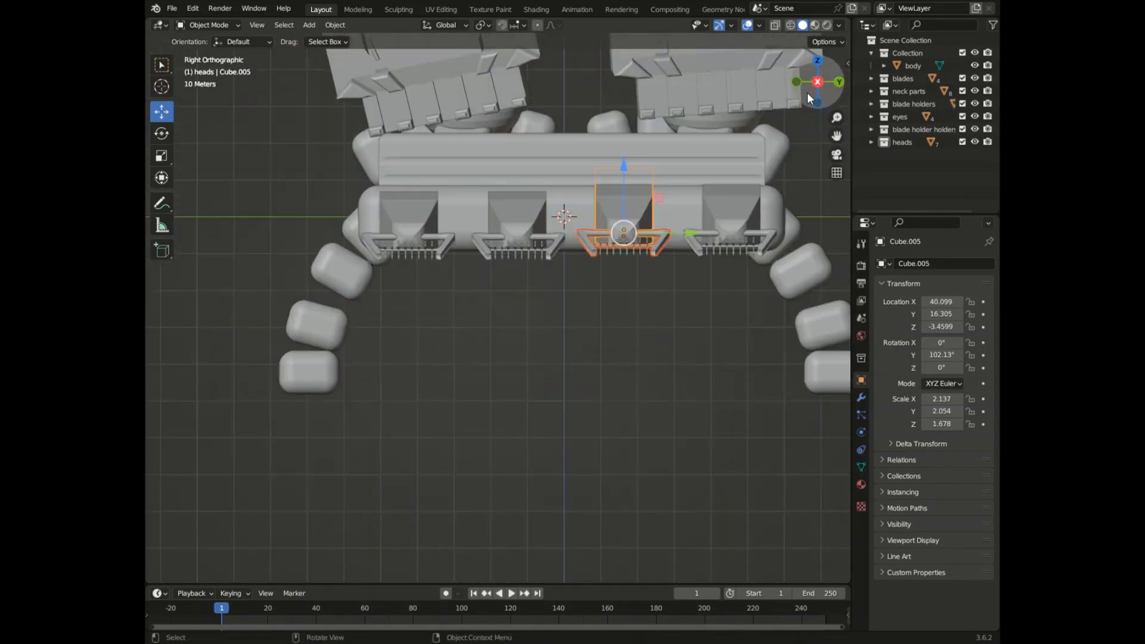
{"action": "key", "text": "KP_3"}
{"action": "scroll", "coordinate": [696, 232], "scroll_direction": "up", "scroll_amount": 2}
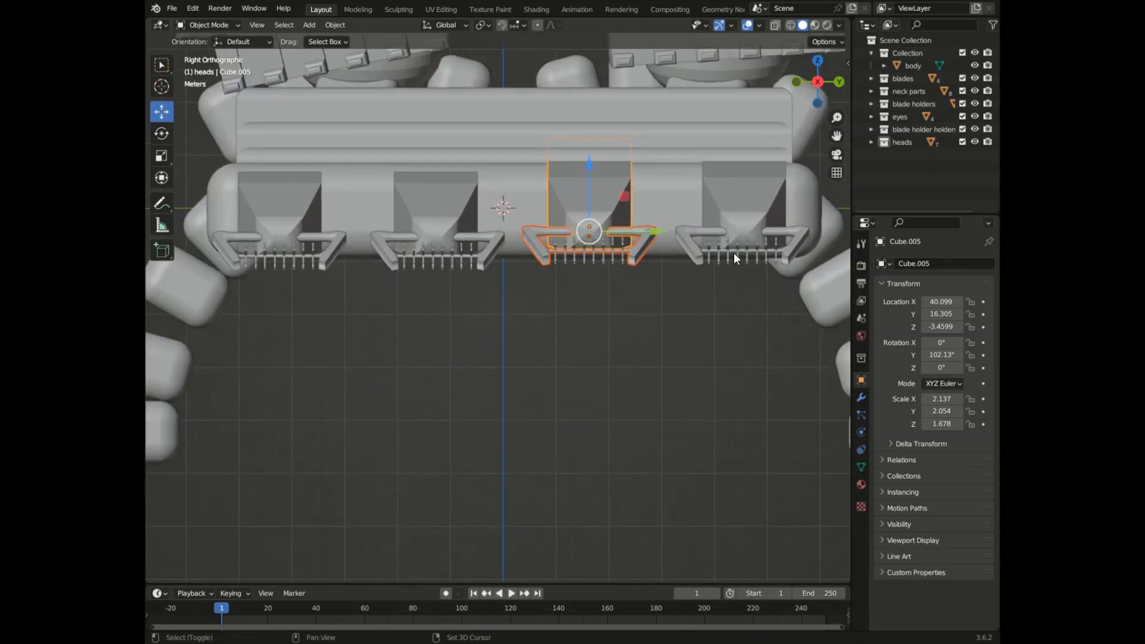
{"action": "left_click", "coordinate": [733, 253], "text": "shift"}
{"action": "left_click", "coordinate": [719, 263], "text": "shift"}
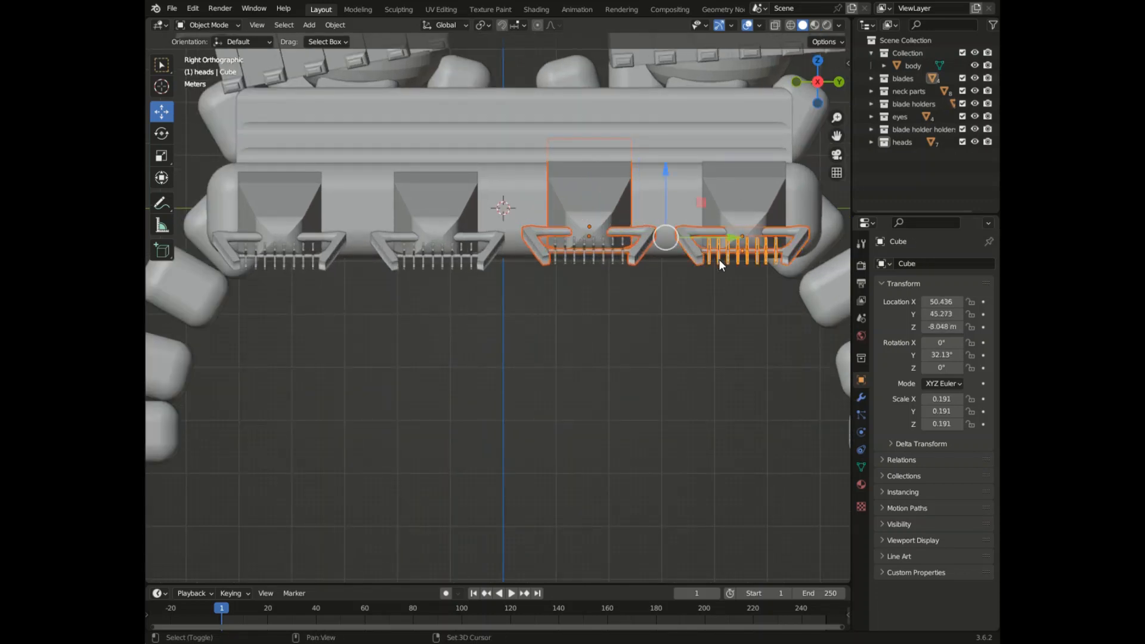
{"action": "left_click", "coordinate": [593, 259], "text": "shift"}
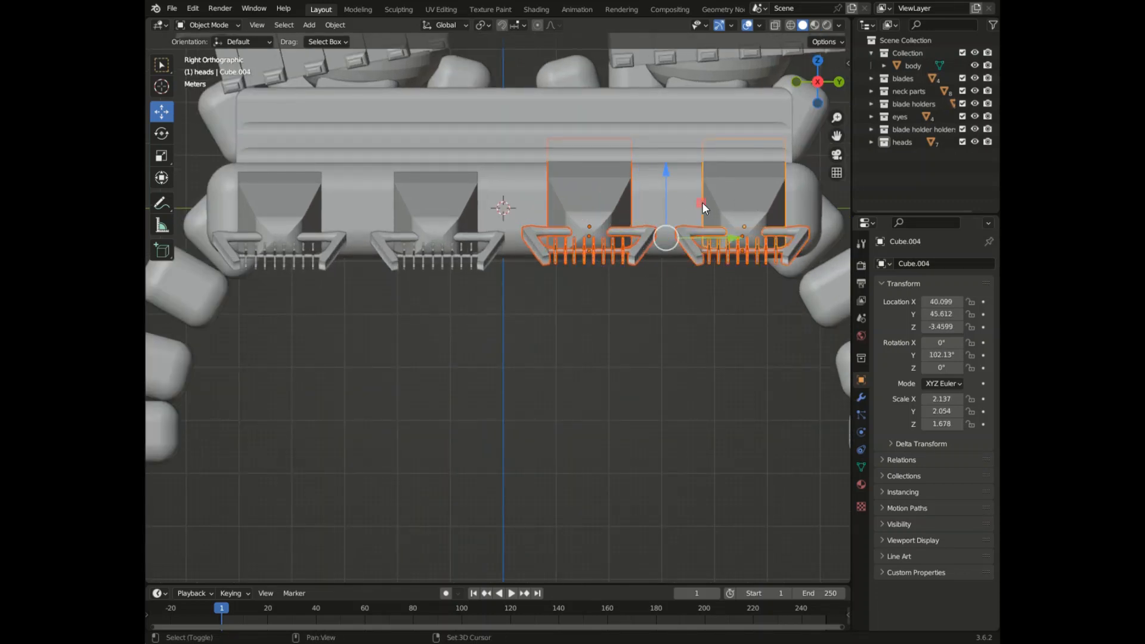
{"action": "left_click_drag", "start_coordinate": [664, 173], "coordinate": [667, 180]}
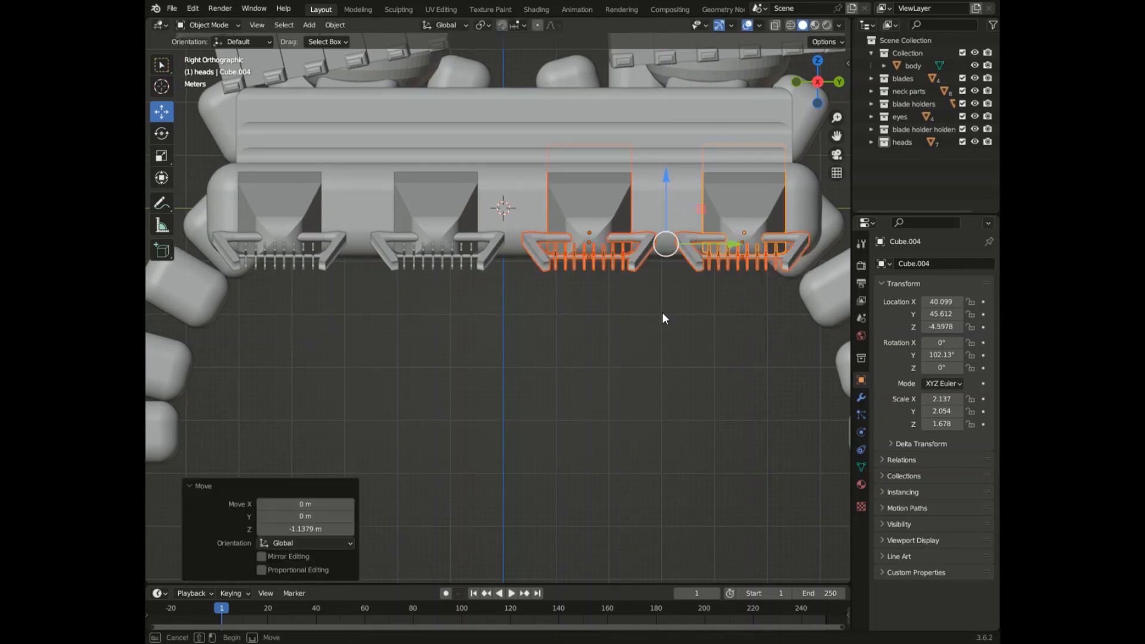
{"action": "left_click", "coordinate": [712, 284]}
- Inspect the arm alignment on the whole robot straight from the front, obliquely from the -Y side and close above the body
{"action": "mouse_move", "coordinate": [820, 76]}
{"action": "left_mouse_down"}
{"action": "mouse_move", "coordinate": [801, 89]}
{"action": "mouse_move", "coordinate": [859, 91]}
{"action": "mouse_move", "coordinate": [769, 82]}
{"action": "mouse_move", "coordinate": [733, 57]}
{"action": "mouse_move", "coordinate": [769, 57]}
{"action": "mouse_move", "coordinate": [814, 87]}
{"action": "left_mouse_up"}
{"action": "scroll", "coordinate": [546, 252], "scroll_direction": "down", "scroll_amount": 6}
{"action": "left_click", "coordinate": [814, 84]}
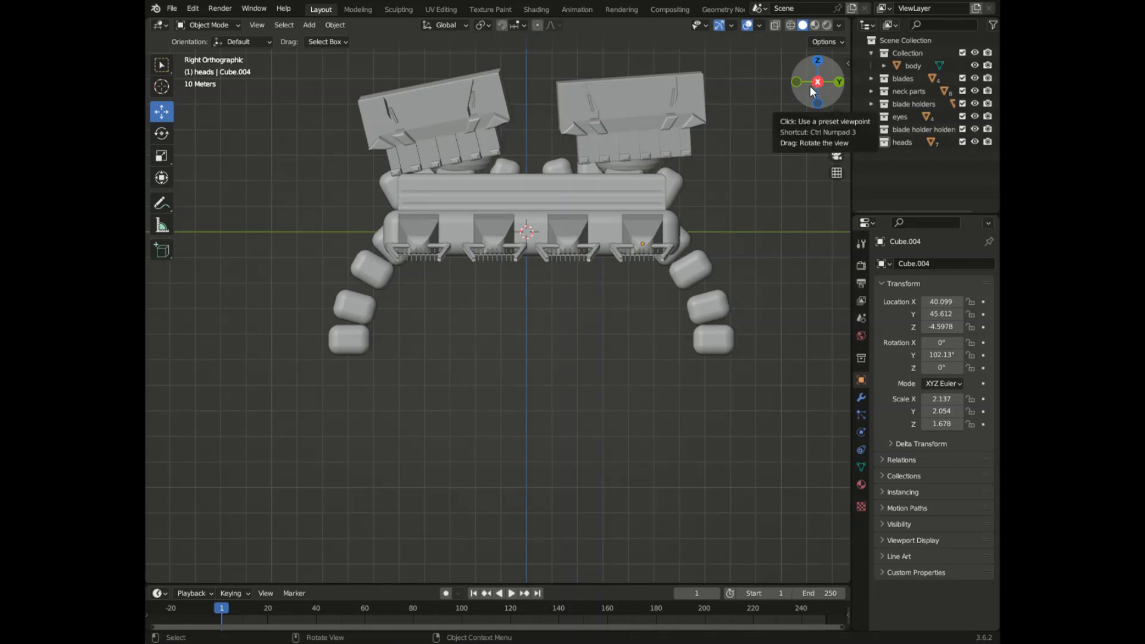
{"action": "left_click_drag", "start_coordinate": [812, 90], "coordinate": [535, 147]}
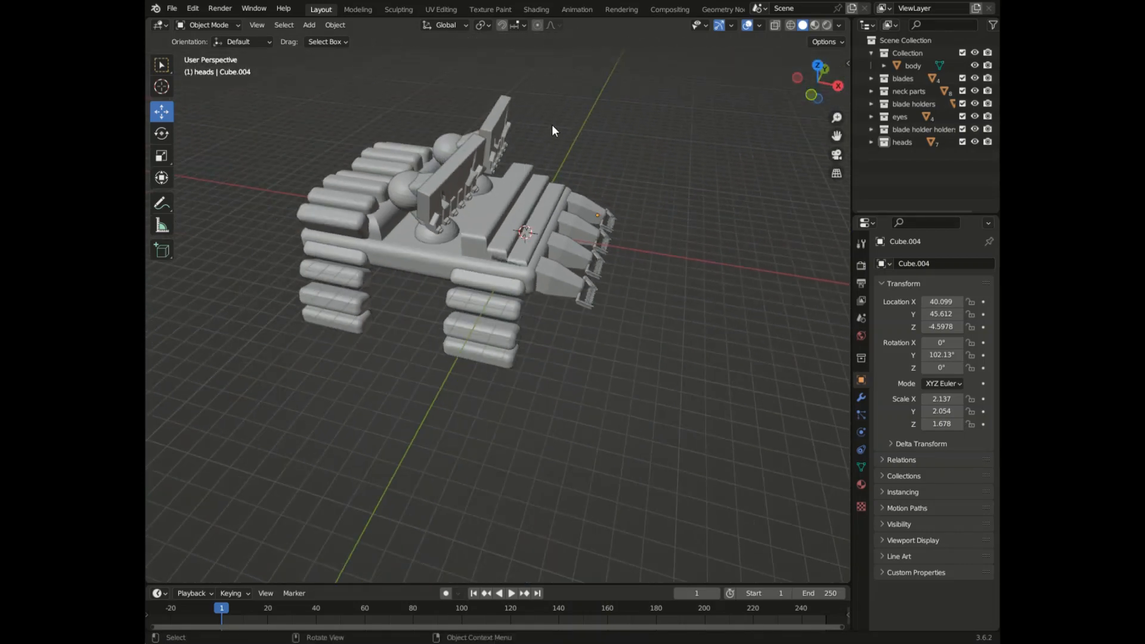
{"action": "left_click_drag", "start_coordinate": [800, 87], "coordinate": [591, 182]}
{"action": "scroll", "coordinate": [484, 213], "scroll_direction": "up", "scroll_amount": 5}
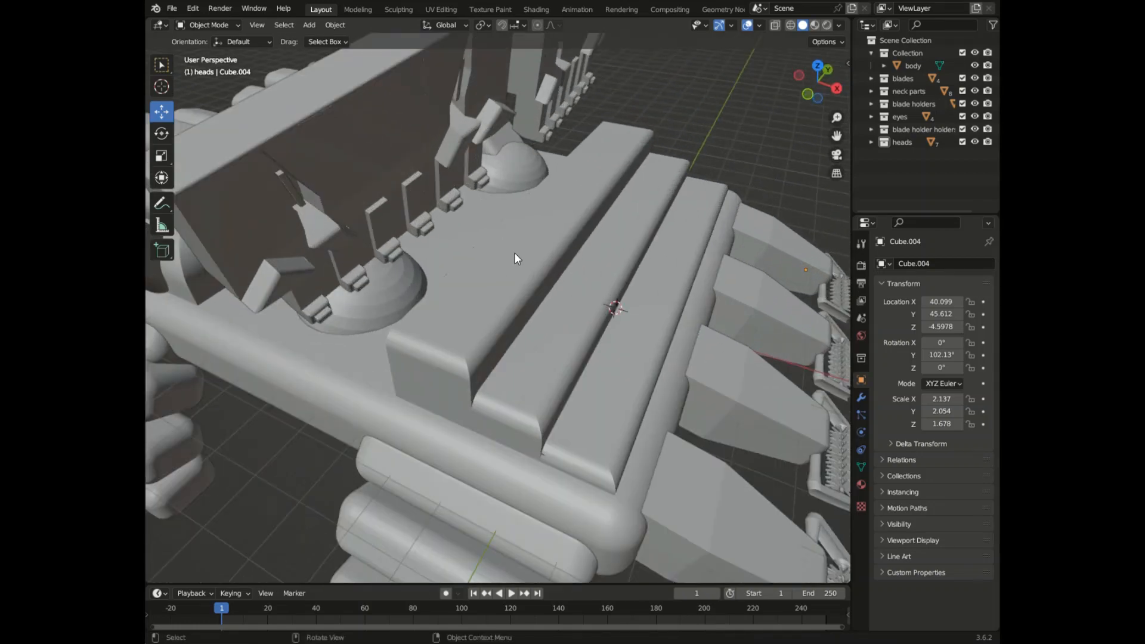
{"action": "scroll", "coordinate": [536, 275], "scroll_direction": "down", "scroll_amount": 5}
- Shift the inner -Y blade holder and its roller about 0.32 m along -Y to center them on their arm
{"action": "left_click_drag", "start_coordinate": [820, 76], "coordinate": [745, 106]}
{"action": "scroll", "coordinate": [445, 375], "scroll_direction": "up", "scroll_amount": 4}
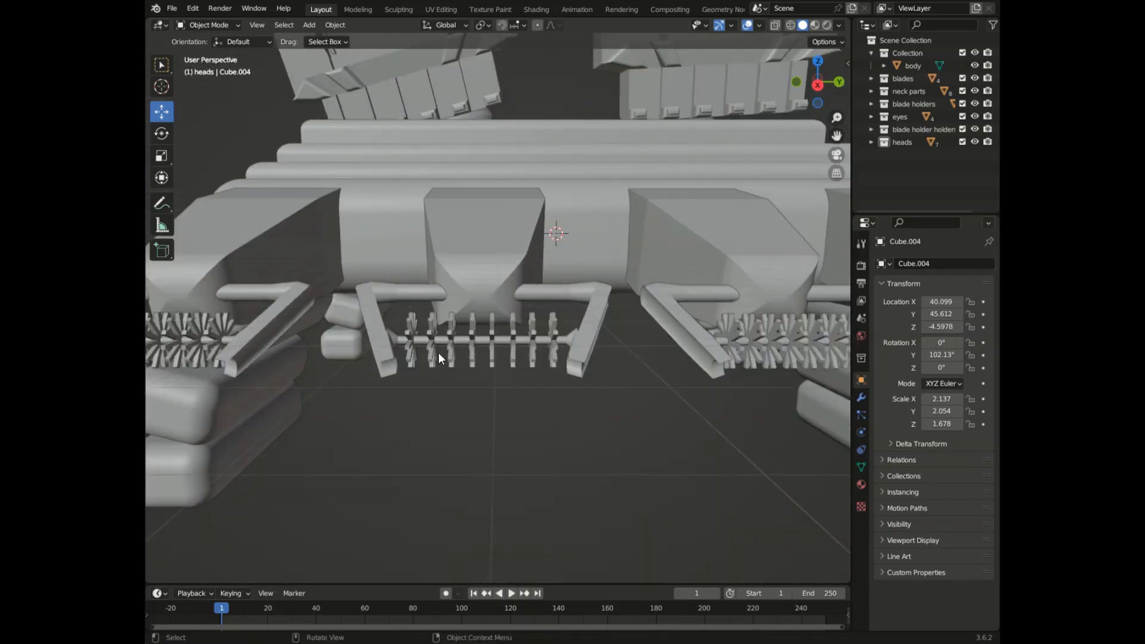
{"action": "left_click", "coordinate": [439, 357]}
{"action": "left_click", "coordinate": [381, 345]}
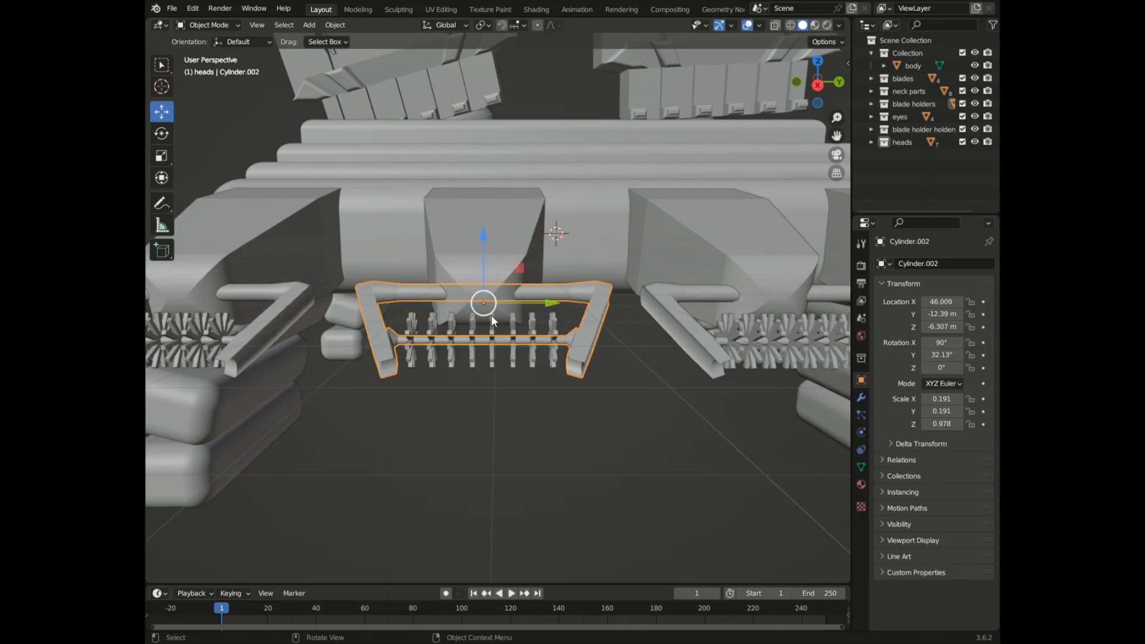
{"action": "left_click", "coordinate": [511, 353], "text": "shift"}
{"action": "left_click_drag", "start_coordinate": [550, 320], "coordinate": [545, 317]}
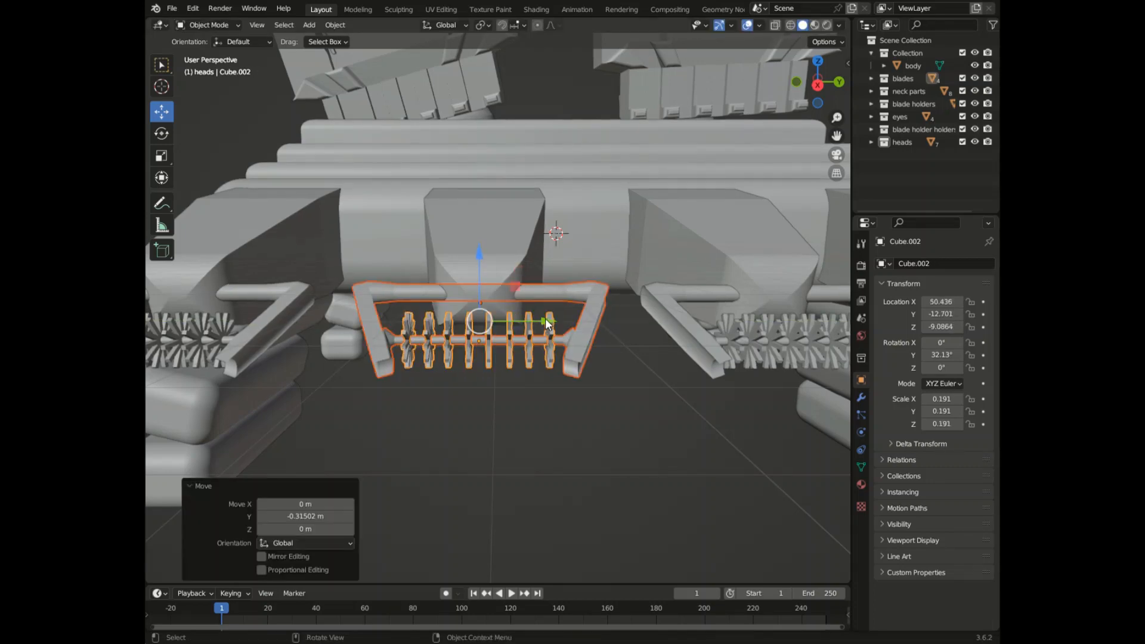
- Undo the holder shift, the lowering of the front arms and the preceding selection changes
{"action": "scroll", "coordinate": [545, 317], "scroll_direction": "down", "scroll_amount": 3}
{"action": "scroll", "coordinate": [674, 366], "scroll_direction": "up", "scroll_amount": 5}
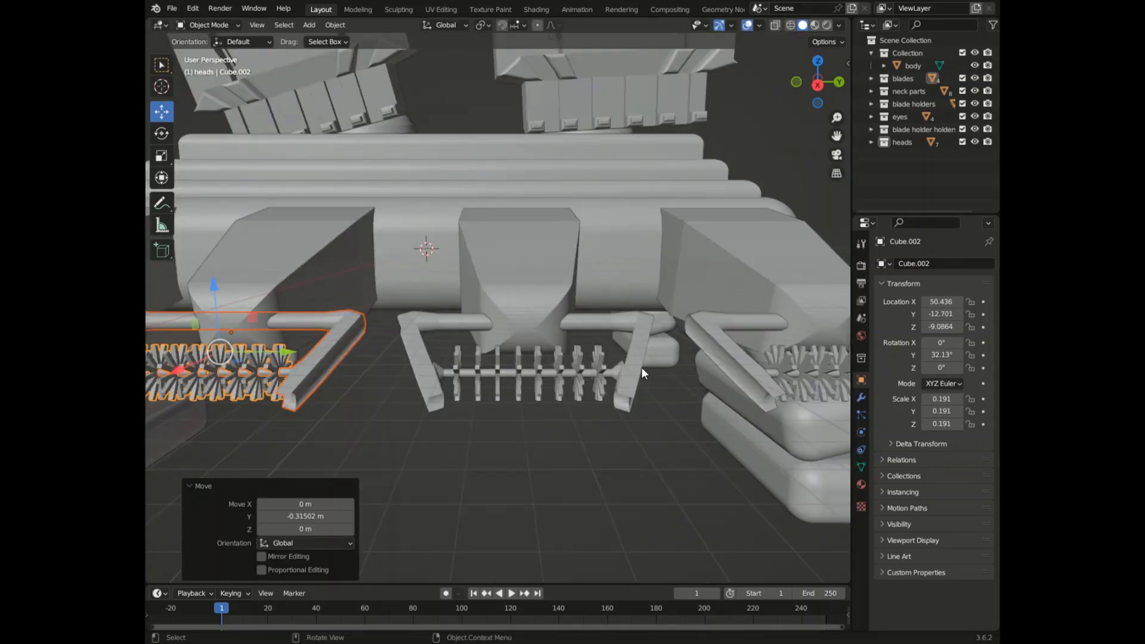
{"action": "key", "text": "ctrl+z"}
{"action": "key", "text": "ctrl+z"}
{"action": "key", "text": "ctrl+z"}
{"action": "key", "text": "ctrl+z"}
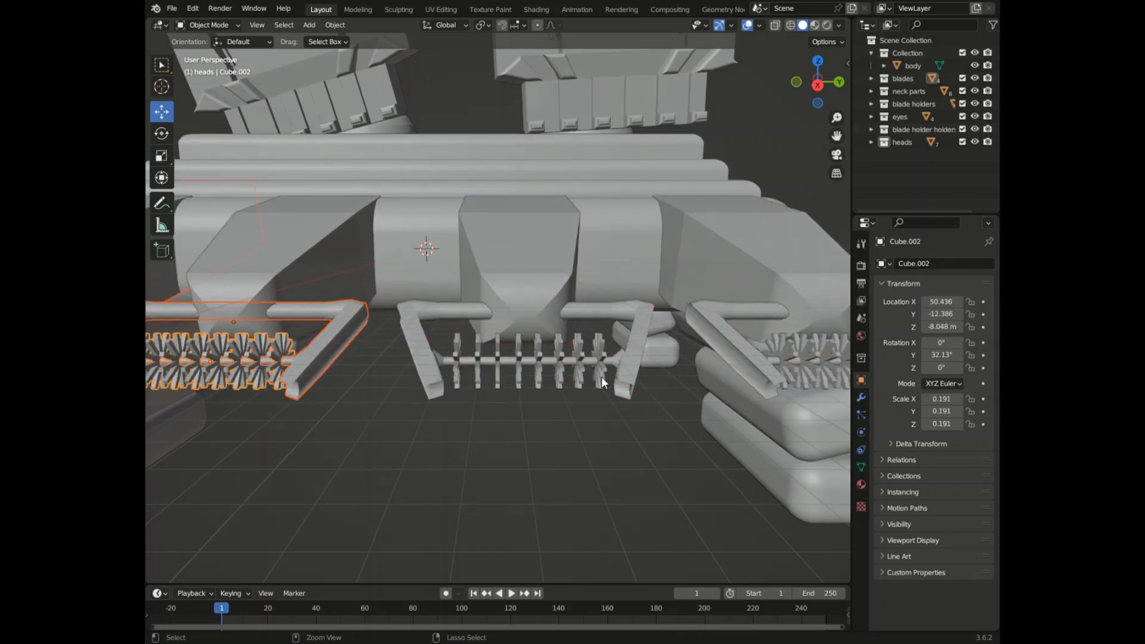
{"action": "key", "text": "ctrl+z"}
{"action": "key", "text": "ctrl+z"}
{"action": "key", "text": "ctrl+z"}
{"action": "scroll", "coordinate": [601, 376], "scroll_direction": "down", "scroll_amount": 5}
{"action": "key", "text": "ctrl+z"}
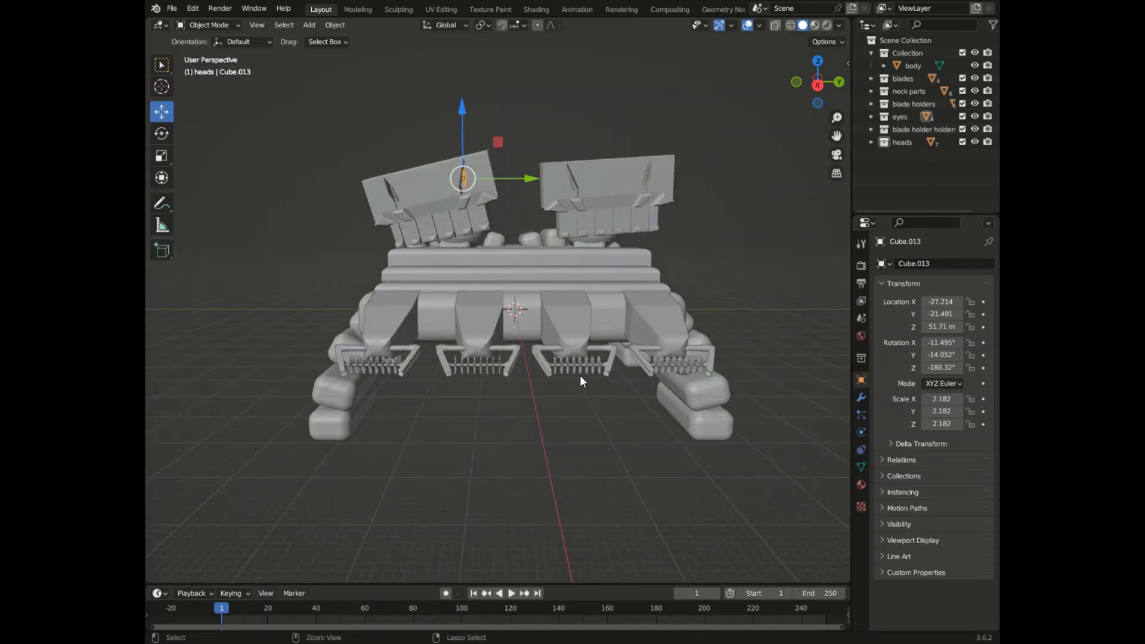
{"action": "key", "text": "ctrl+z"}
{"action": "key", "text": "ctrl+z"}
{"action": "key", "text": "ctrl+z"}
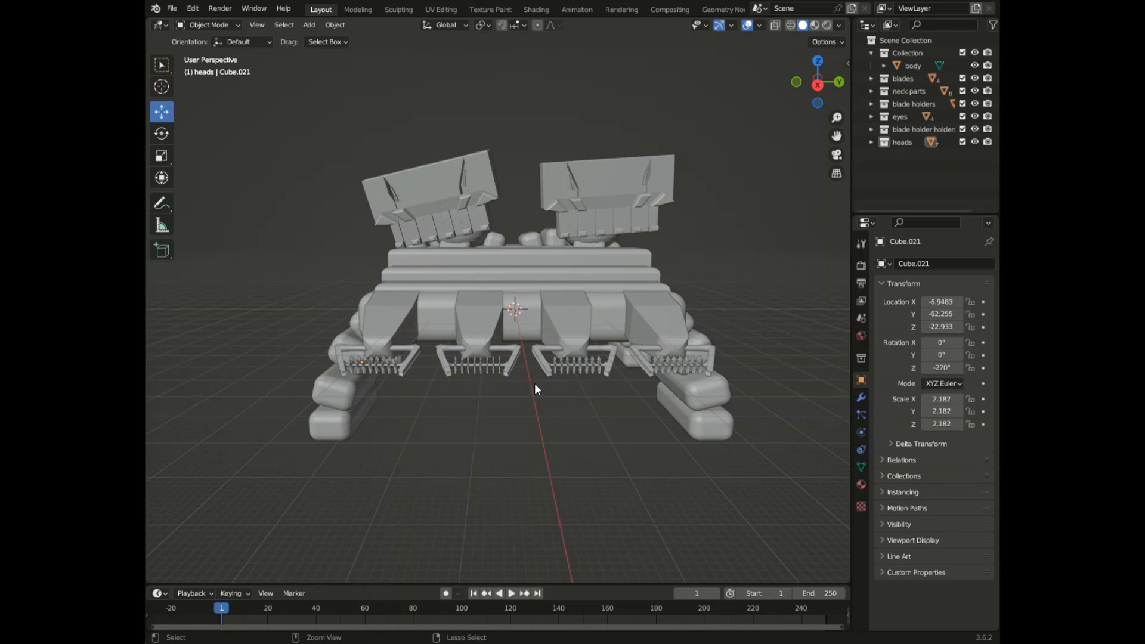
{"action": "key", "text": "ctrl+z"}
{"action": "key", "text": "ctrl+z"}
{"action": "key", "text": "ctrl+z"}
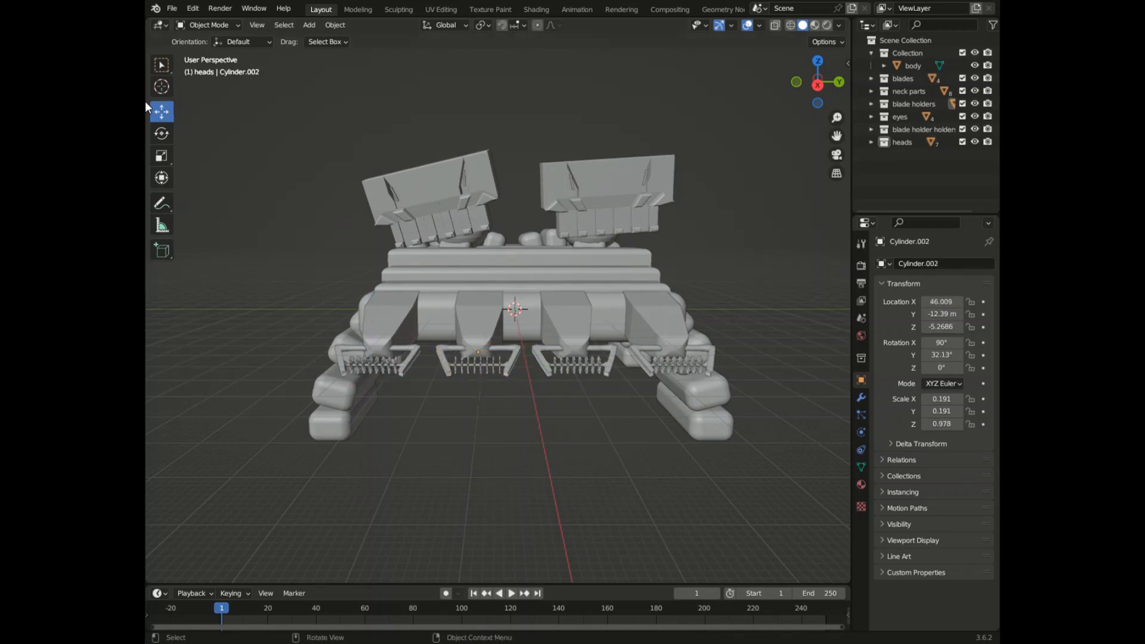
- Open the file farmer 3.blend without saving the changes to creature name destructor.blend
{"action": "left_click", "coordinate": [173, 7]}
{"action": "left_click", "coordinate": [197, 37]}
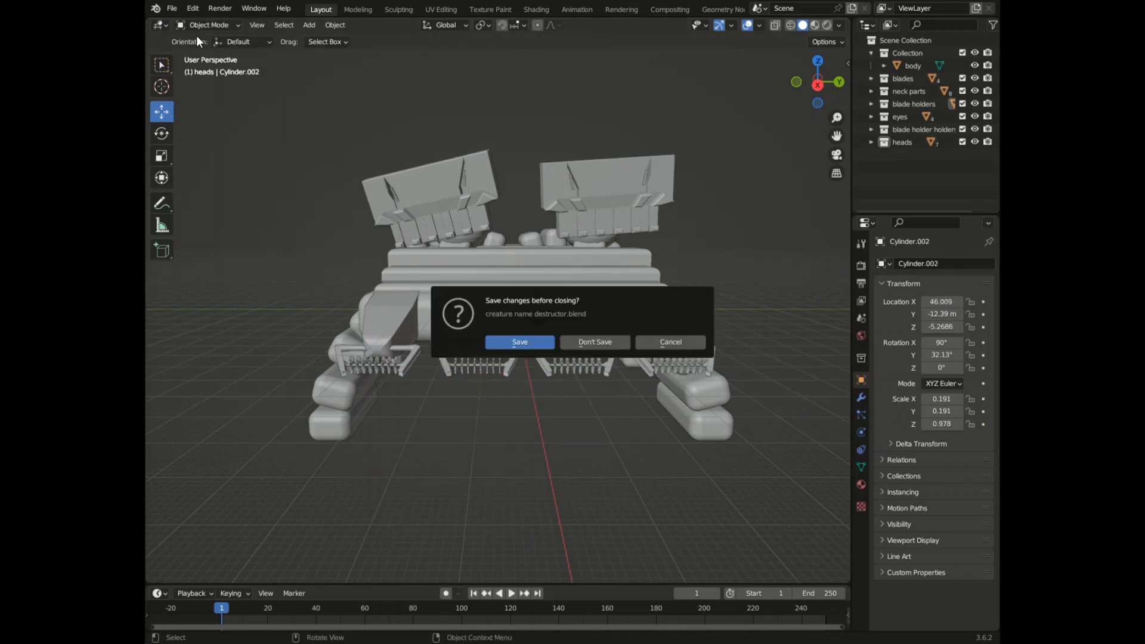
{"action": "left_click", "coordinate": [584, 343]}
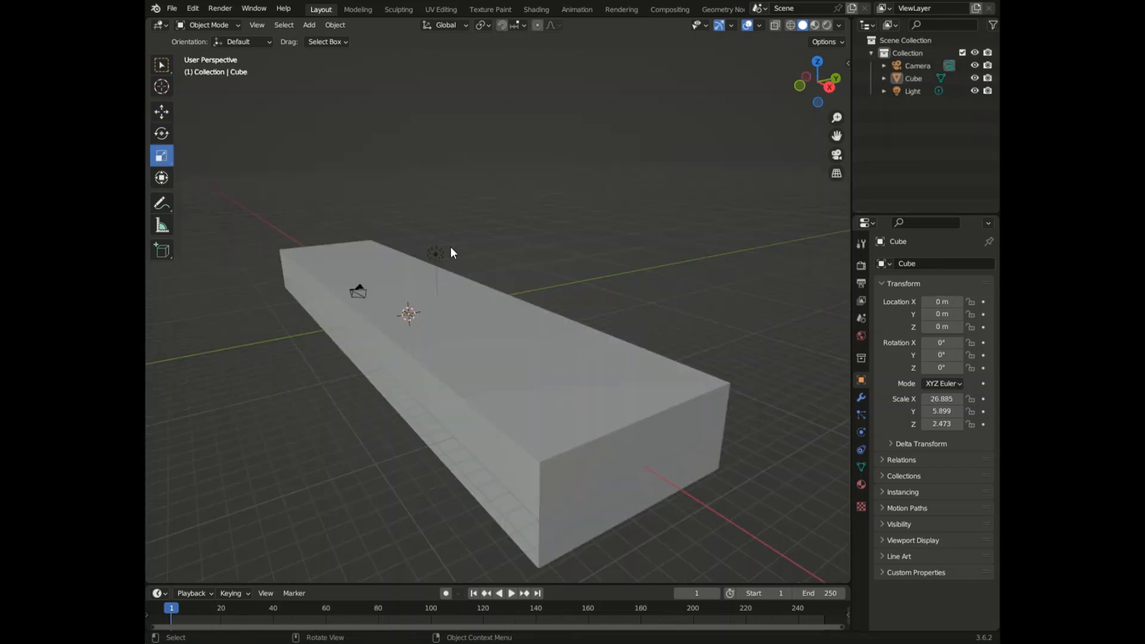
- Try scaling the camera uniformly to about 1.04, and undo the resize
{"action": "left_click", "coordinate": [357, 291]}
{"action": "key", "text": "s"}
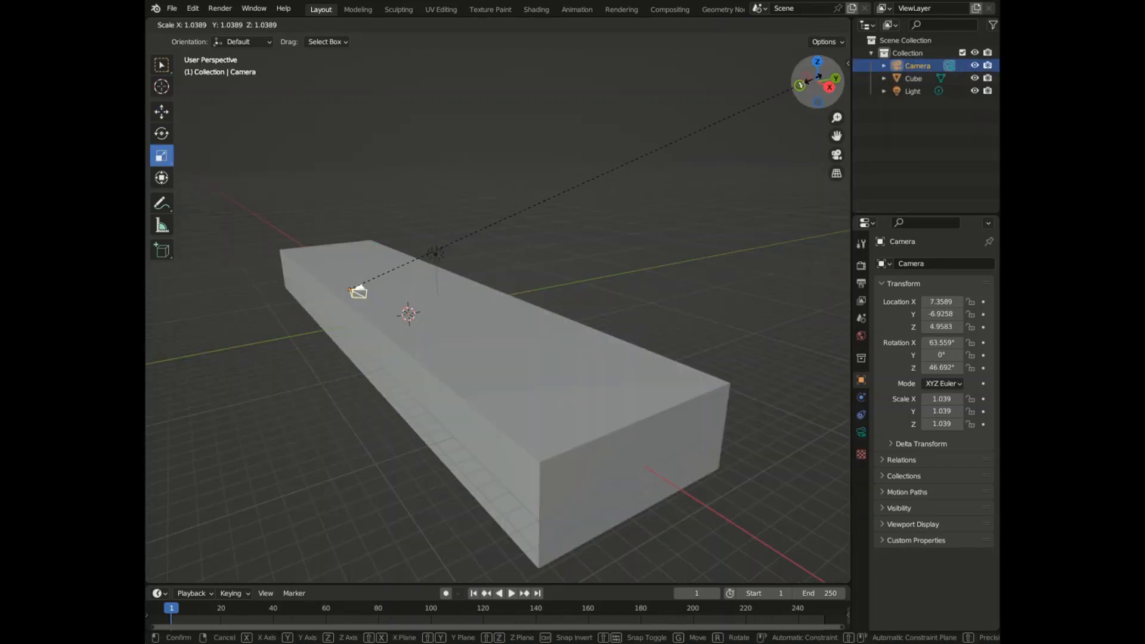
{"action": "left_click", "coordinate": [807, 81]}
{"action": "left_click_drag", "start_coordinate": [807, 81], "coordinate": [382, 151]}
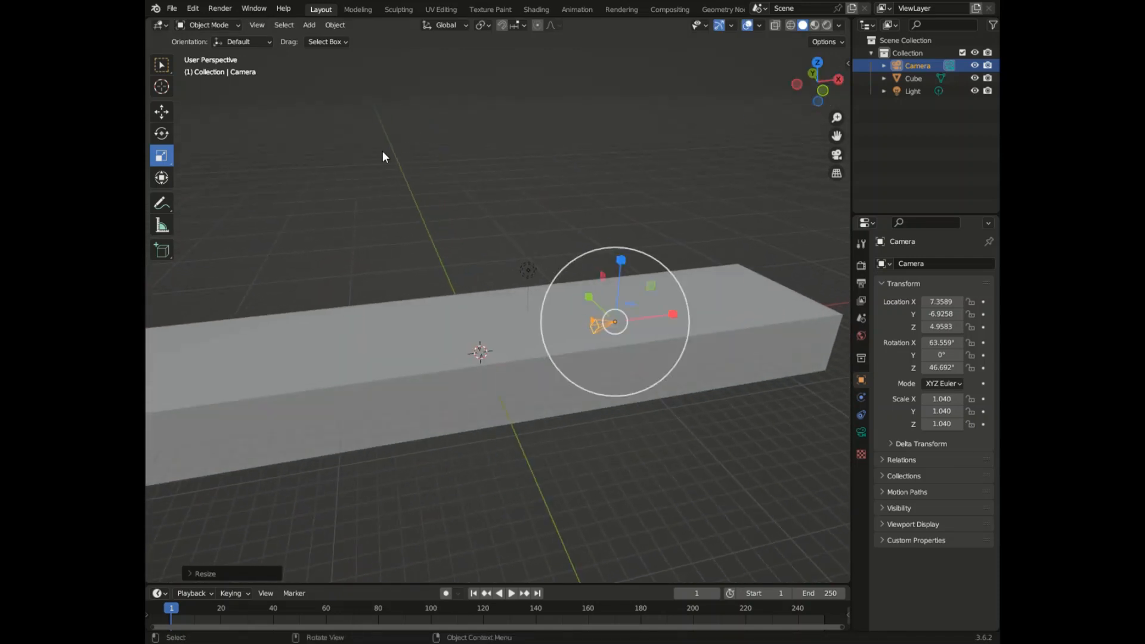
{"action": "key", "text": "ctrl+z"}
- Move the selected camera along the X axis to an X location of about 37.97 m
{"action": "left_click", "coordinate": [160, 118]}
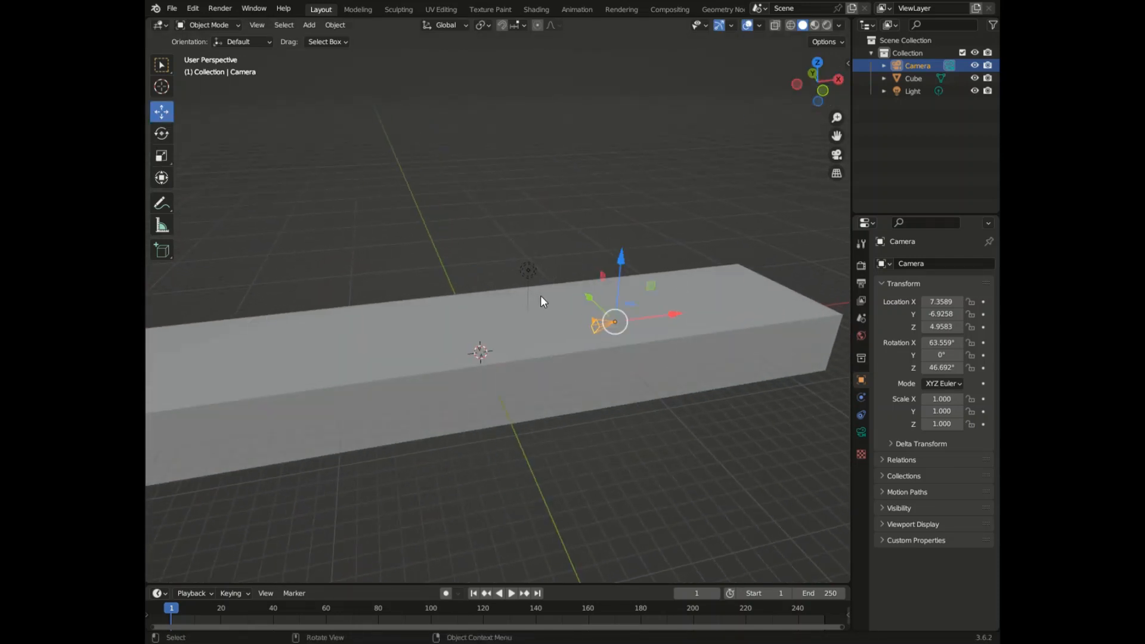
{"action": "left_click_drag", "start_coordinate": [659, 310], "coordinate": [835, 262]}
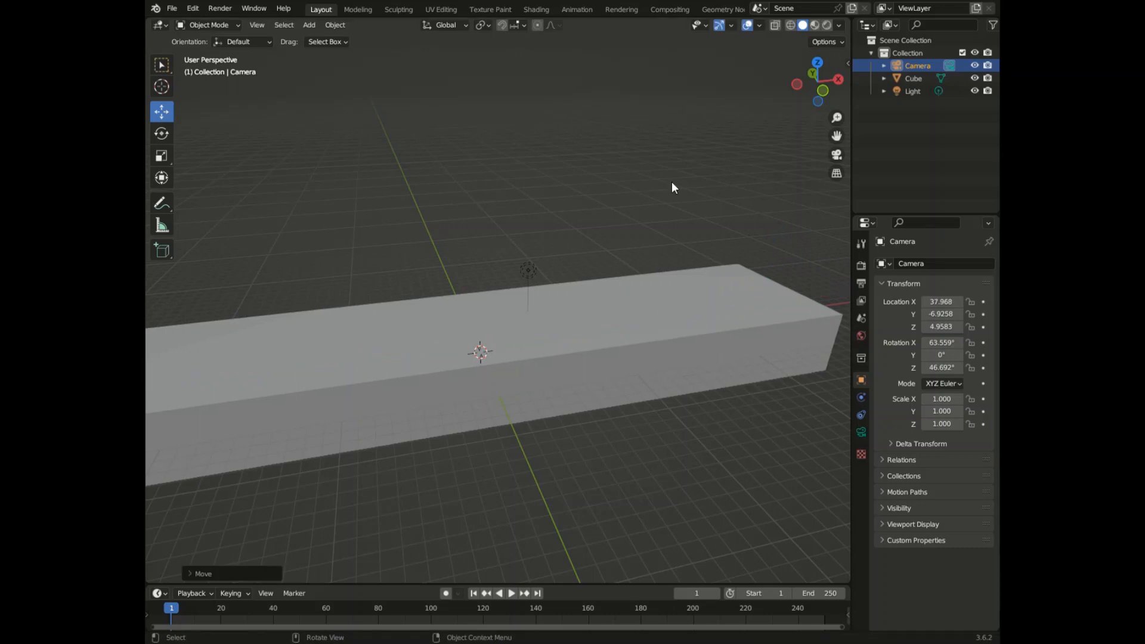
{"action": "left_click_drag", "start_coordinate": [814, 82], "coordinate": [751, 104]}
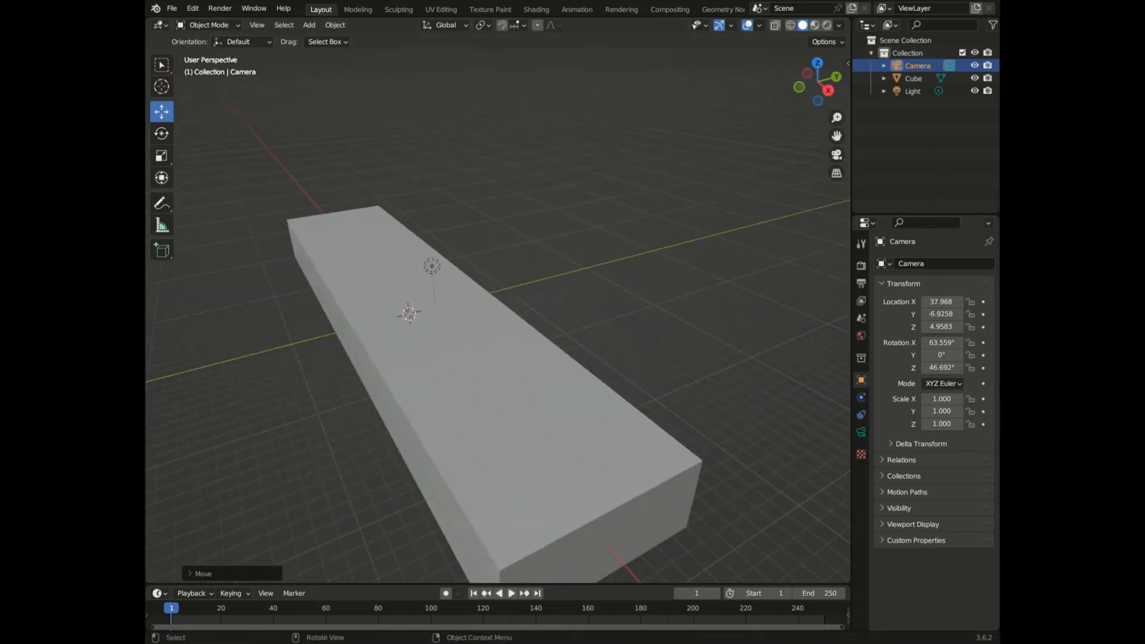
{"action": "left_click", "coordinate": [171, 8]}
{"action": "left_click", "coordinate": [194, 38]}
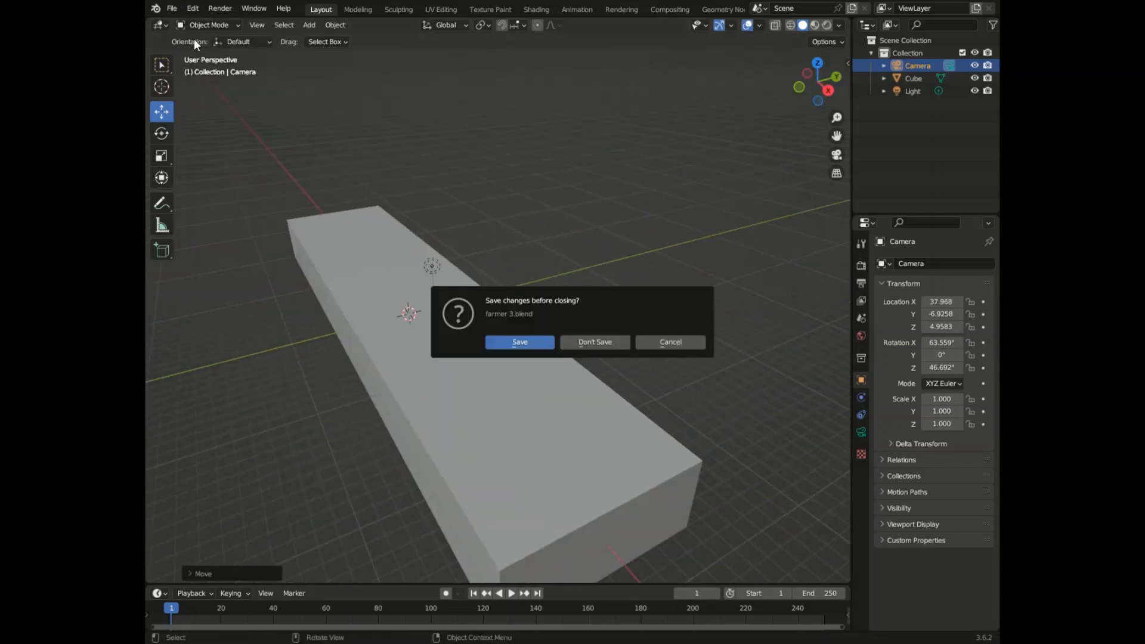
{"action": "left_click", "coordinate": [596, 342]}
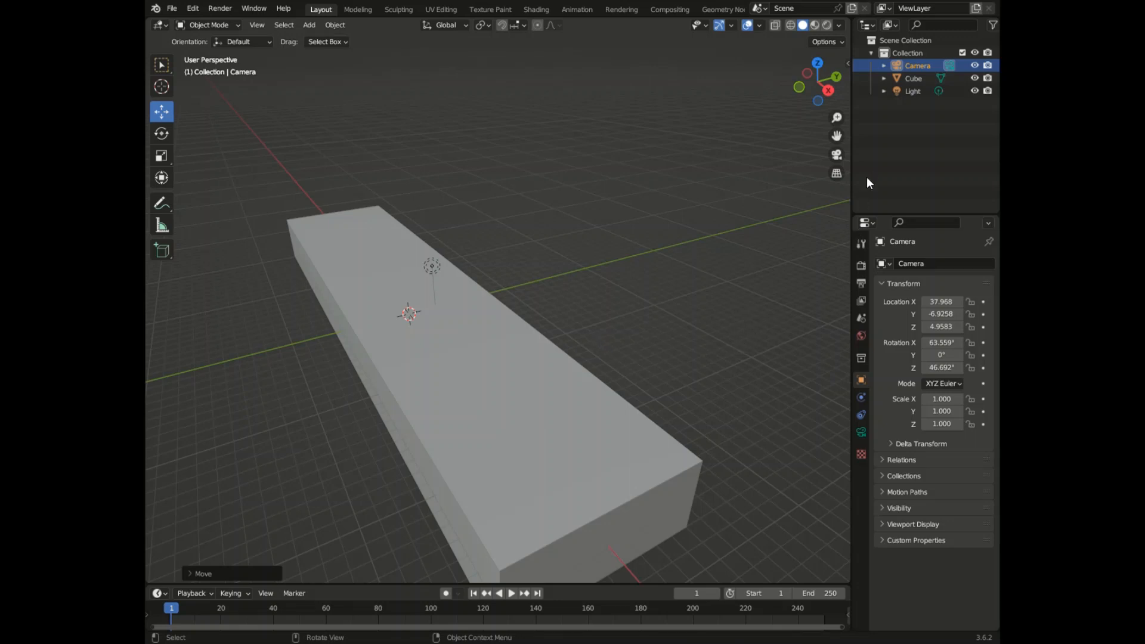
- Save the changes to farmer 3.blend and open the wheeled vehicle model file
{"action": "left_click", "coordinate": [193, 8]}
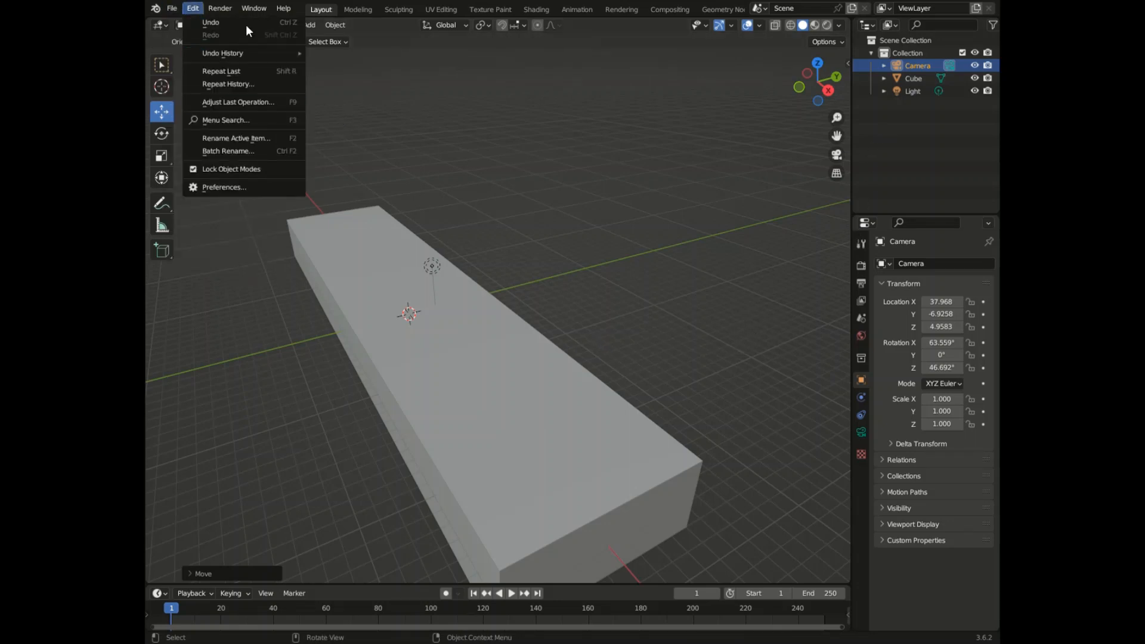
{"action": "left_click", "coordinate": [171, 8]}
{"action": "left_click", "coordinate": [188, 37]}
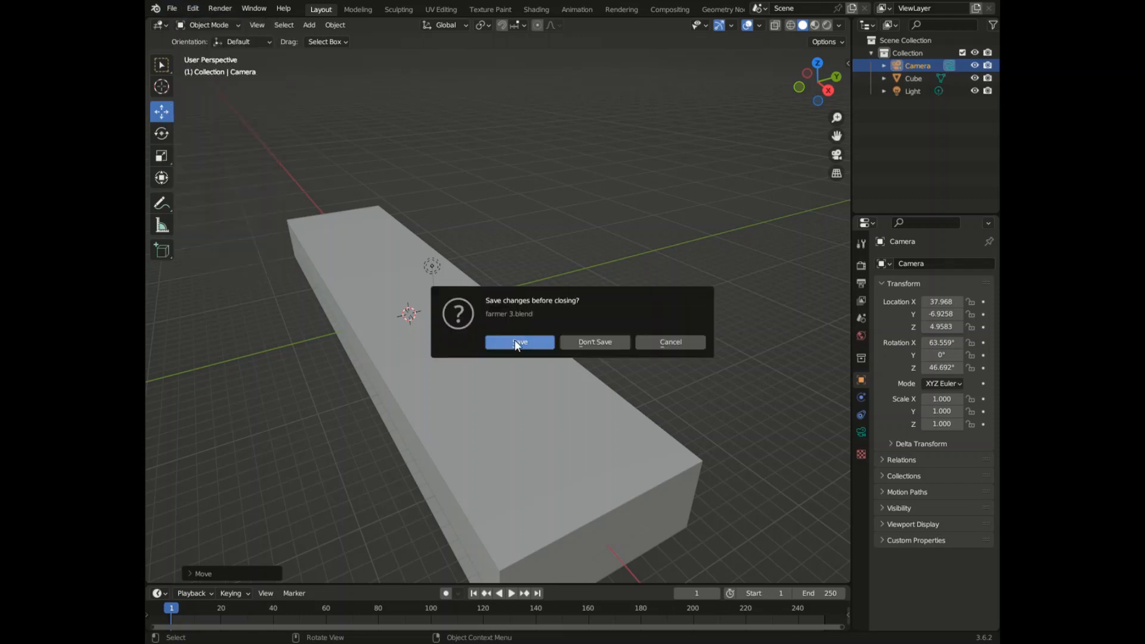
{"action": "left_click", "coordinate": [521, 344]}
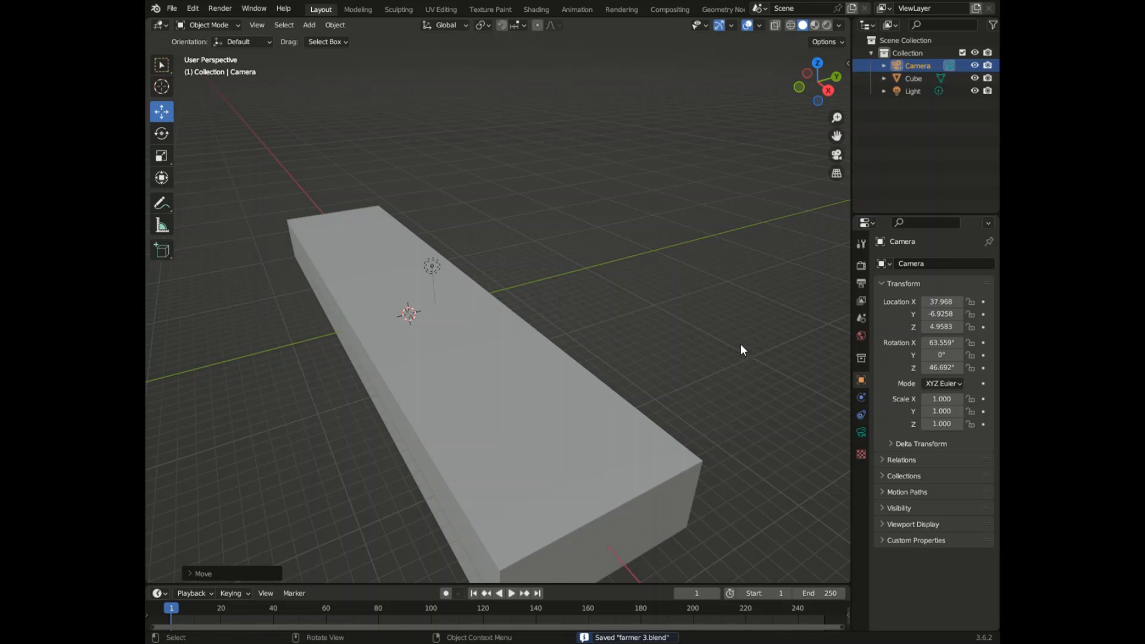
- Examine the vehicle model's front, headlights and treaded wheels up close, and view it straight from the top
{"action": "left_click_drag", "start_coordinate": [826, 96], "coordinate": [719, 90]}
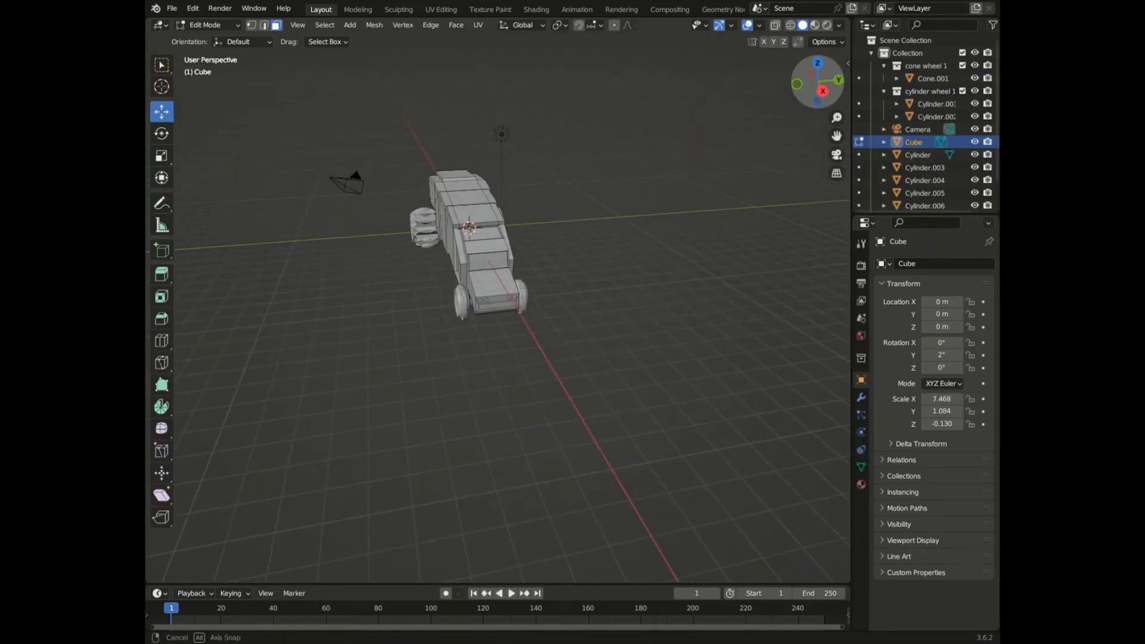
{"action": "scroll", "coordinate": [410, 322], "scroll_direction": "up", "scroll_amount": 9}
{"action": "scroll", "coordinate": [779, 166], "scroll_direction": "down", "scroll_amount": 8}
{"action": "scroll", "coordinate": [785, 164], "scroll_direction": "up", "scroll_amount": 4}
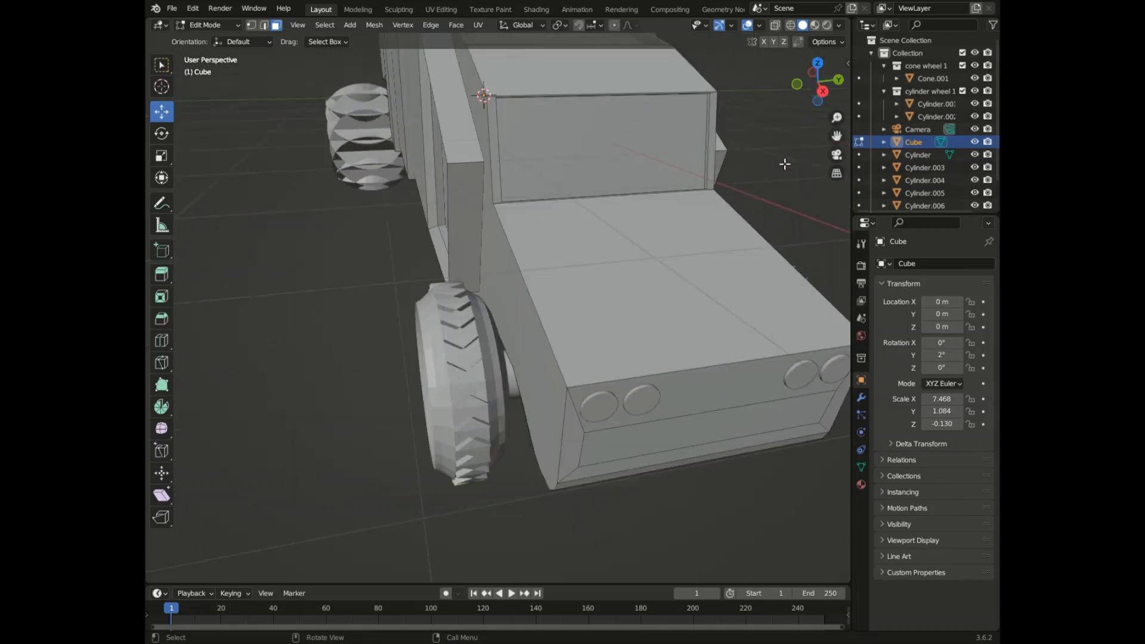
{"action": "left_click_drag", "start_coordinate": [832, 88], "coordinate": [827, 126]}
{"action": "left_click", "coordinate": [818, 68]}
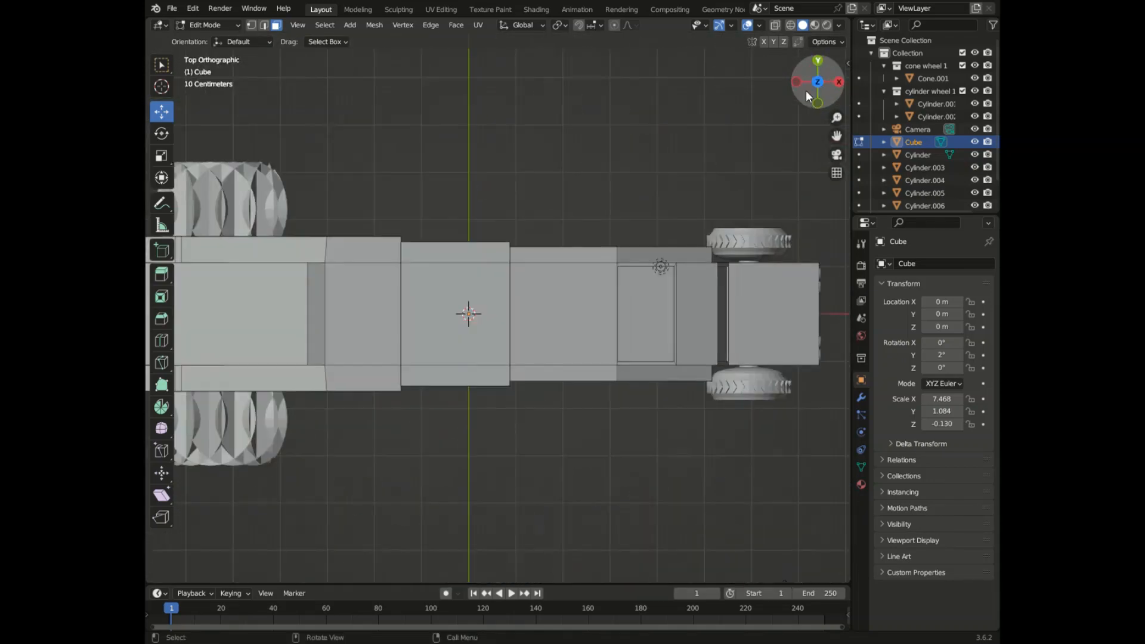
- Rotate the front wheel on the negative Y side about -9.66° around the global Z axis in Object Mode
{"action": "scroll", "coordinate": [582, 406], "scroll_direction": "down", "scroll_amount": 5}
{"action": "scroll", "coordinate": [704, 416], "scroll_direction": "up", "scroll_amount": 5}
{"action": "scroll", "coordinate": [553, 407], "scroll_direction": "up", "scroll_amount": 5}
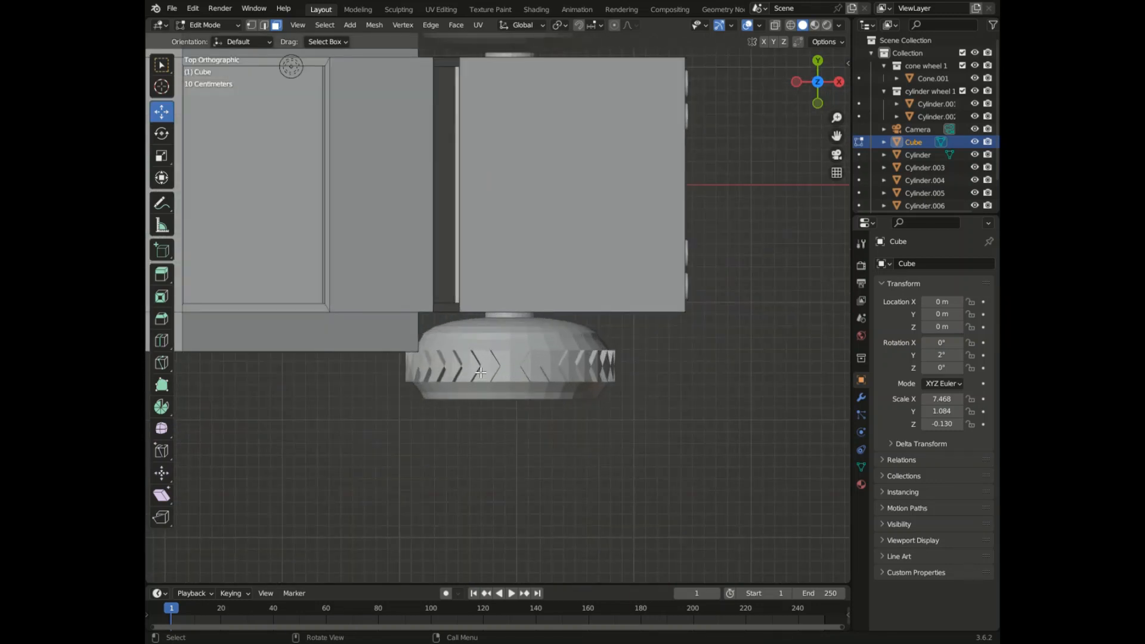
{"action": "key", "text": "Tab"}
{"action": "left_click", "coordinate": [447, 382]}
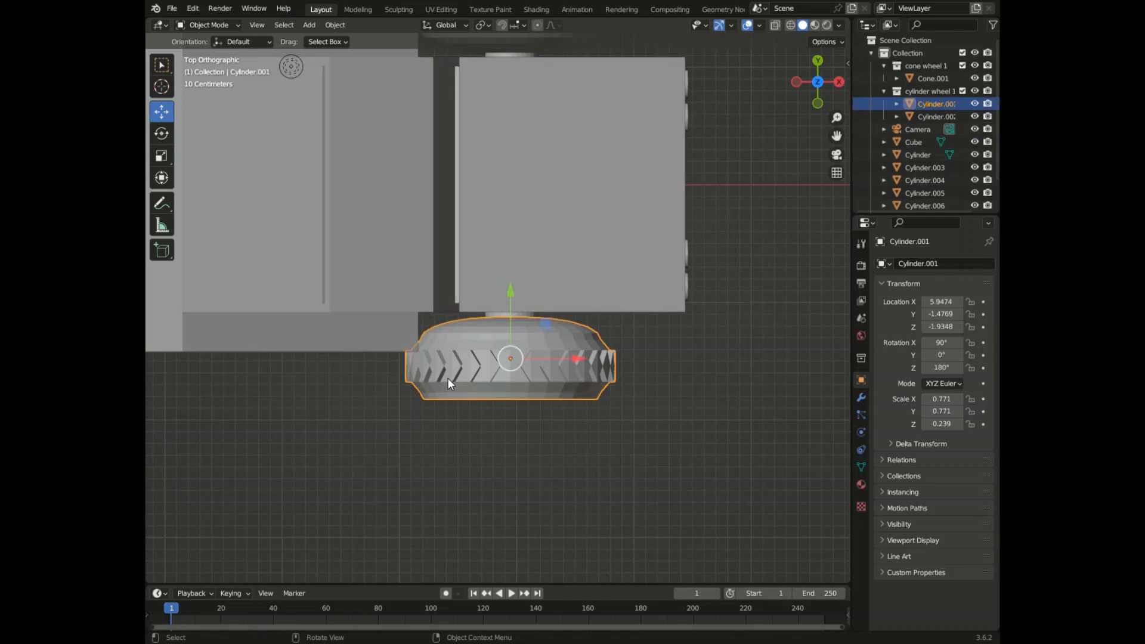
{"action": "left_click", "coordinate": [166, 133]}
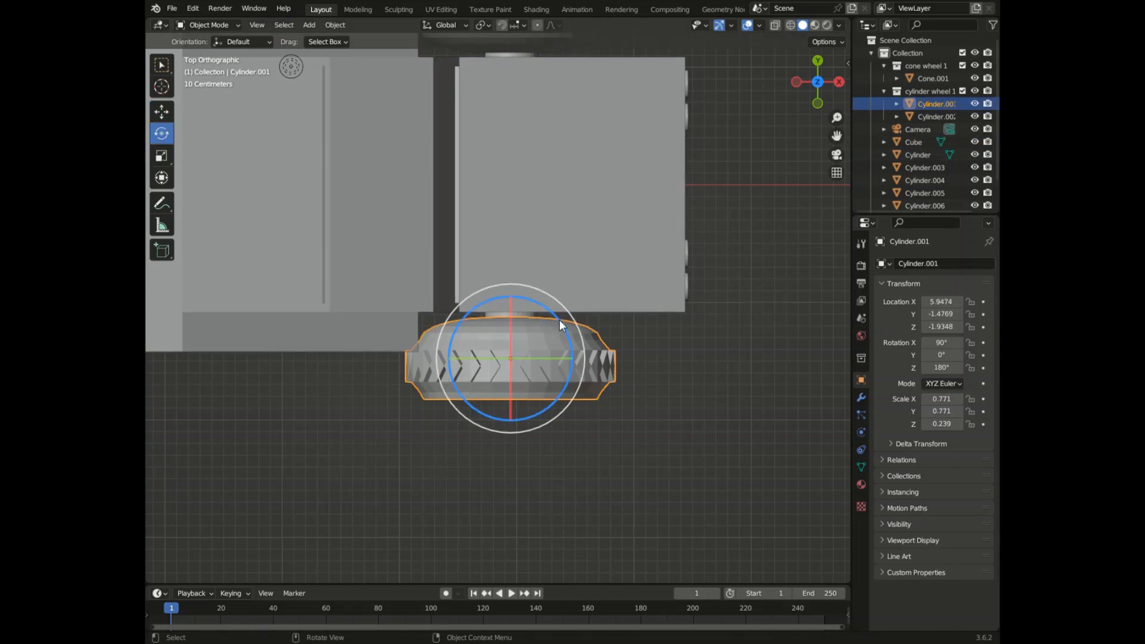
{"action": "left_click_drag", "start_coordinate": [560, 320], "coordinate": [563, 330]}
- Rotate the same front wheel about 19.4° around the global Z axis, and undo both wheel rotations
{"action": "left_click_drag", "start_coordinate": [814, 87], "coordinate": [742, 67]}
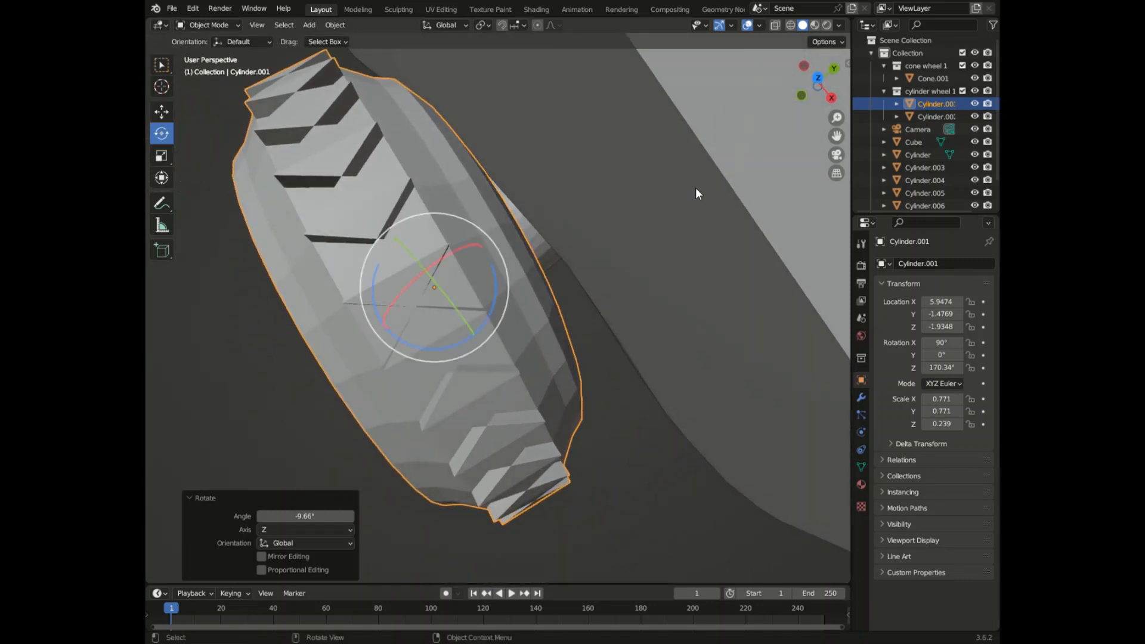
{"action": "mouse_move", "coordinate": [495, 274]}
{"action": "left_mouse_down"}
{"action": "mouse_move", "coordinate": [485, 242]}
{"action": "mouse_move", "coordinate": [489, 254]}
{"action": "left_mouse_up"}
{"action": "left_click_drag", "start_coordinate": [814, 87], "coordinate": [807, 110]}
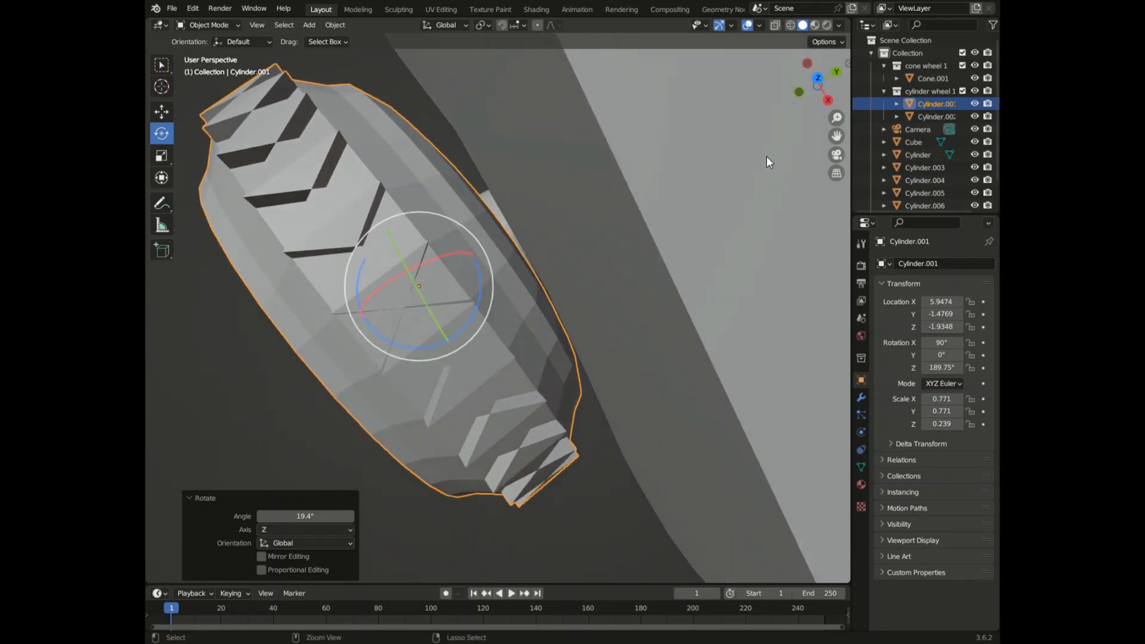
{"action": "key", "text": "ctrl+z"}
{"action": "scroll", "coordinate": [443, 320], "scroll_direction": "down", "scroll_amount": 8}
{"action": "left_click", "coordinate": [309, 271]}
{"action": "key", "text": "ctrl+z"}
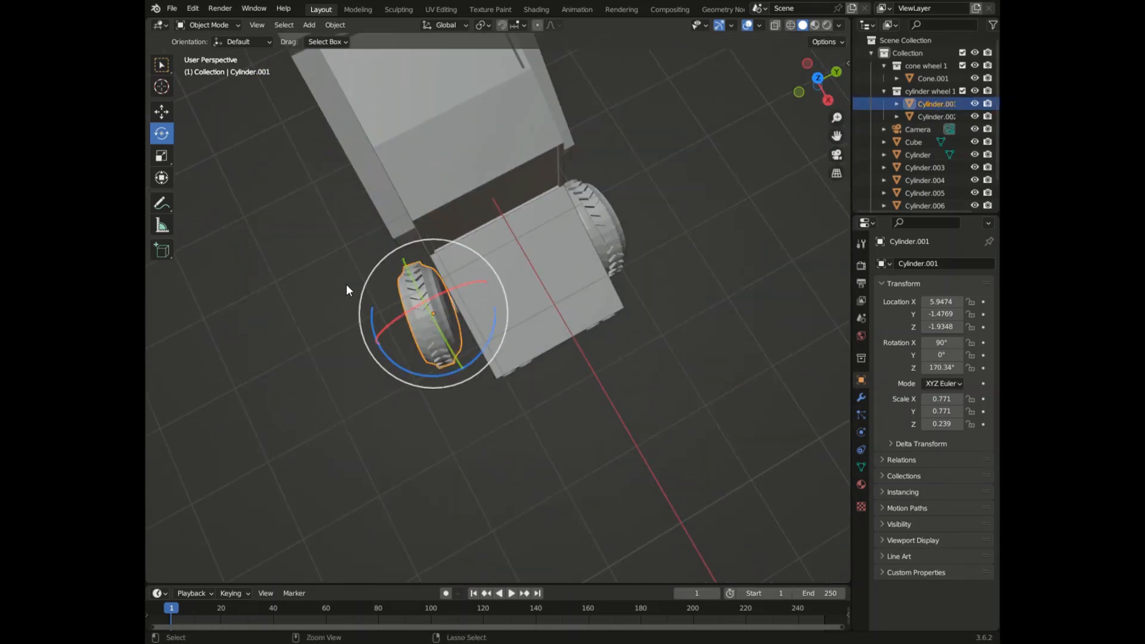
{"action": "key", "text": "ctrl+z"}
- Examine the vehicle's headlights, lower front edge, front axle and cab up close
{"action": "left_click", "coordinate": [738, 342]}
{"action": "left_click_drag", "start_coordinate": [823, 85], "coordinate": [606, 177]}
{"action": "left_click", "coordinate": [501, 217]}
{"action": "left_click", "coordinate": [526, 216]}
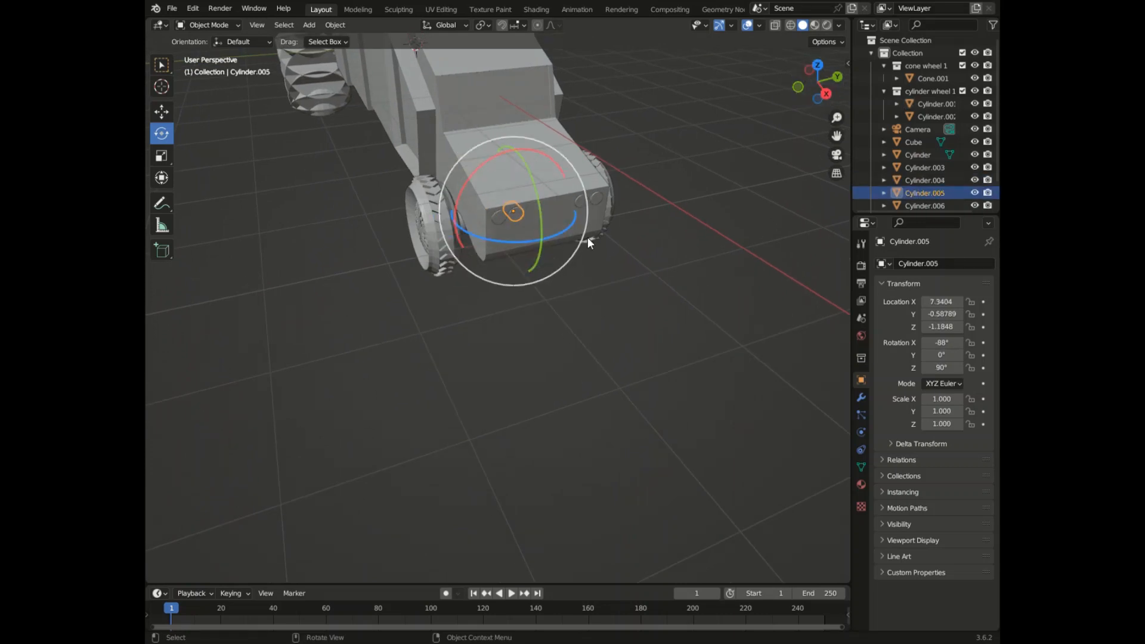
{"action": "scroll", "coordinate": [560, 224], "scroll_direction": "up", "scroll_amount": 6}
{"action": "left_click", "coordinate": [475, 168]}
{"action": "scroll", "coordinate": [607, 172], "scroll_direction": "down", "scroll_amount": 4}
{"action": "scroll", "coordinate": [517, 110], "scroll_direction": "up", "scroll_amount": 7}
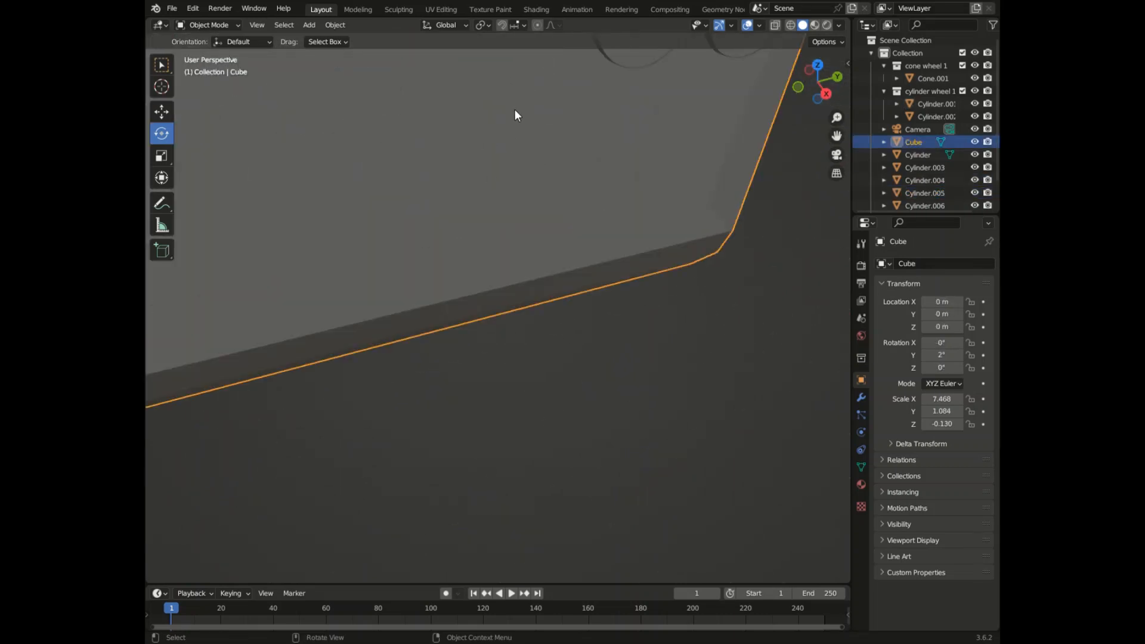
{"action": "scroll", "coordinate": [742, 88], "scroll_direction": "down", "scroll_amount": 4}
{"action": "left_click_drag", "start_coordinate": [825, 70], "coordinate": [847, 26]}
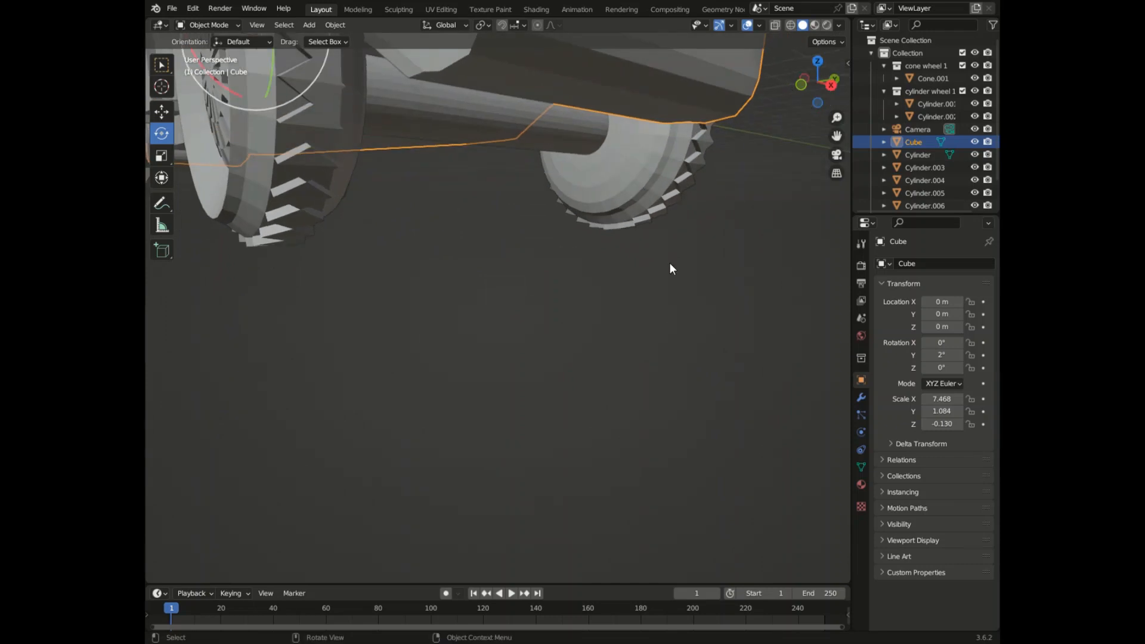
{"action": "scroll", "coordinate": [686, 239], "scroll_direction": "down", "scroll_amount": 4}
{"action": "scroll", "coordinate": [679, 143], "scroll_direction": "up", "scroll_amount": 5}
{"action": "scroll", "coordinate": [694, 126], "scroll_direction": "down", "scroll_amount": 5}
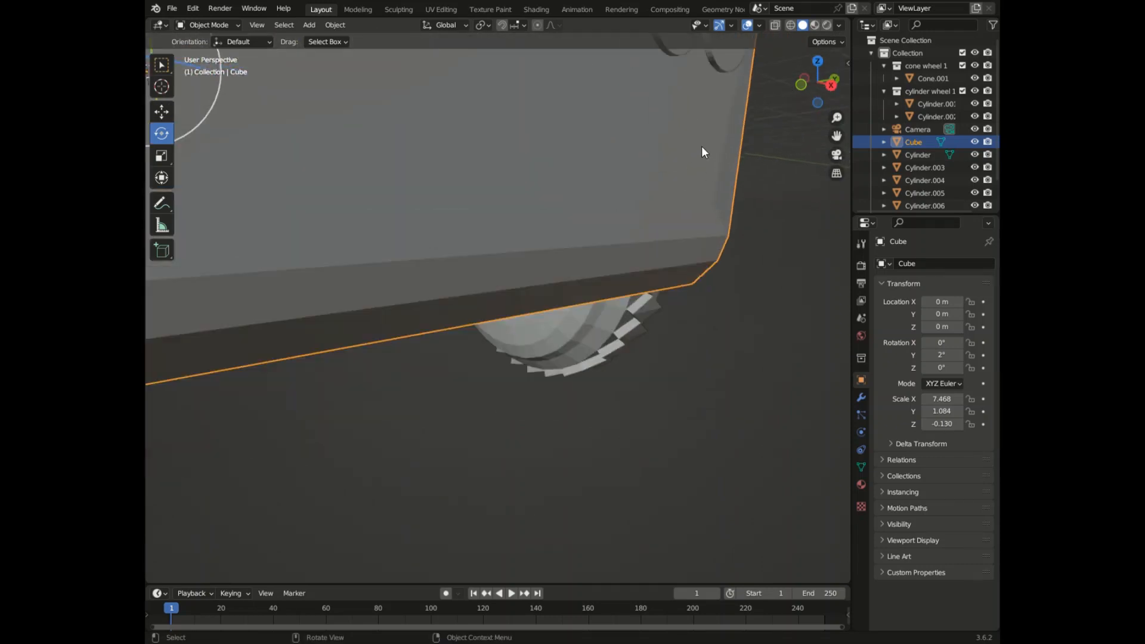
{"action": "scroll", "coordinate": [713, 83], "scroll_direction": "up", "scroll_amount": 5}
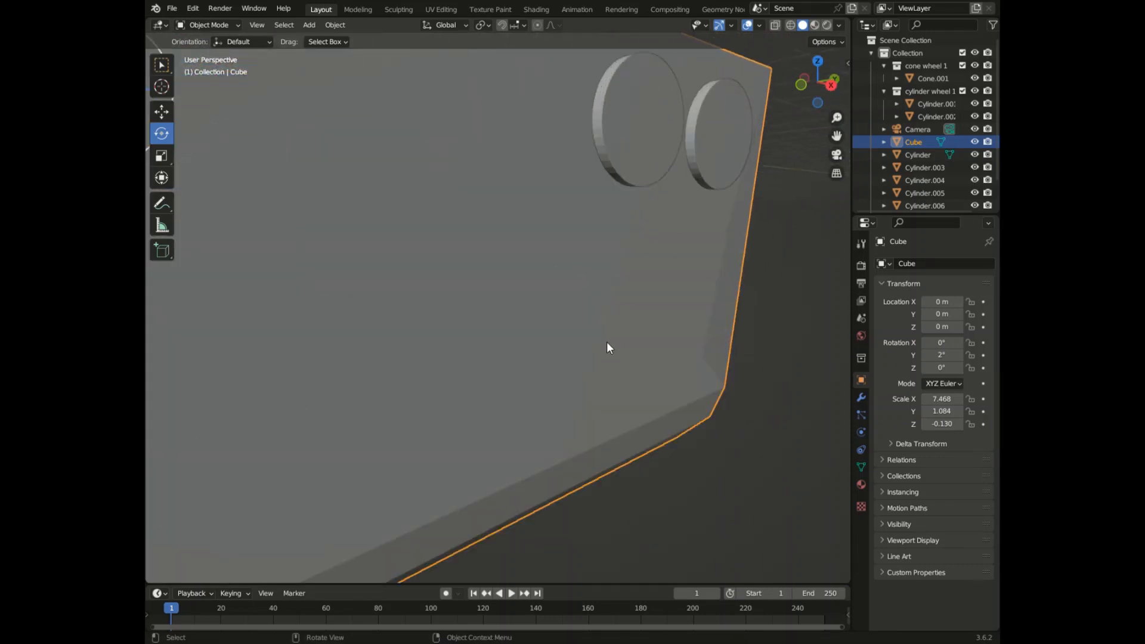
{"action": "scroll", "coordinate": [649, 360], "scroll_direction": "down", "scroll_amount": 5}
{"action": "scroll", "coordinate": [611, 202], "scroll_direction": "up", "scroll_amount": 6}
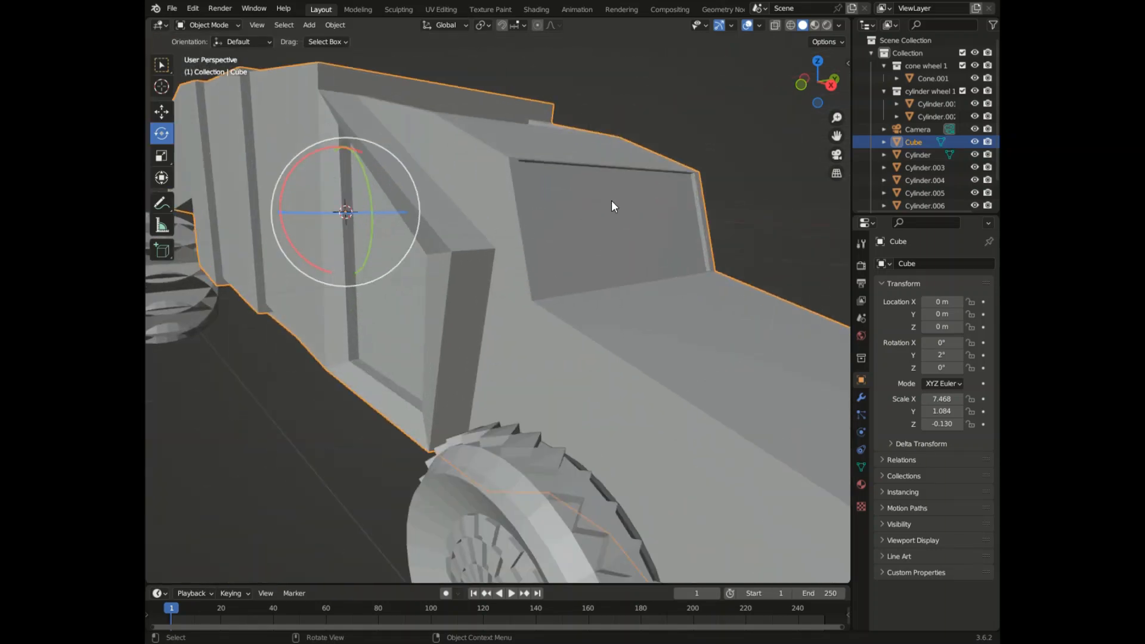
- Examine the whole vehicle from behind, including the rear body and the large ridged rear wheels
{"action": "left_click_drag", "start_coordinate": [799, 97], "coordinate": [854, 90]}
{"action": "scroll", "coordinate": [638, 212], "scroll_direction": "down", "scroll_amount": 6}
{"action": "scroll", "coordinate": [602, 273], "scroll_direction": "down", "scroll_amount": 4}
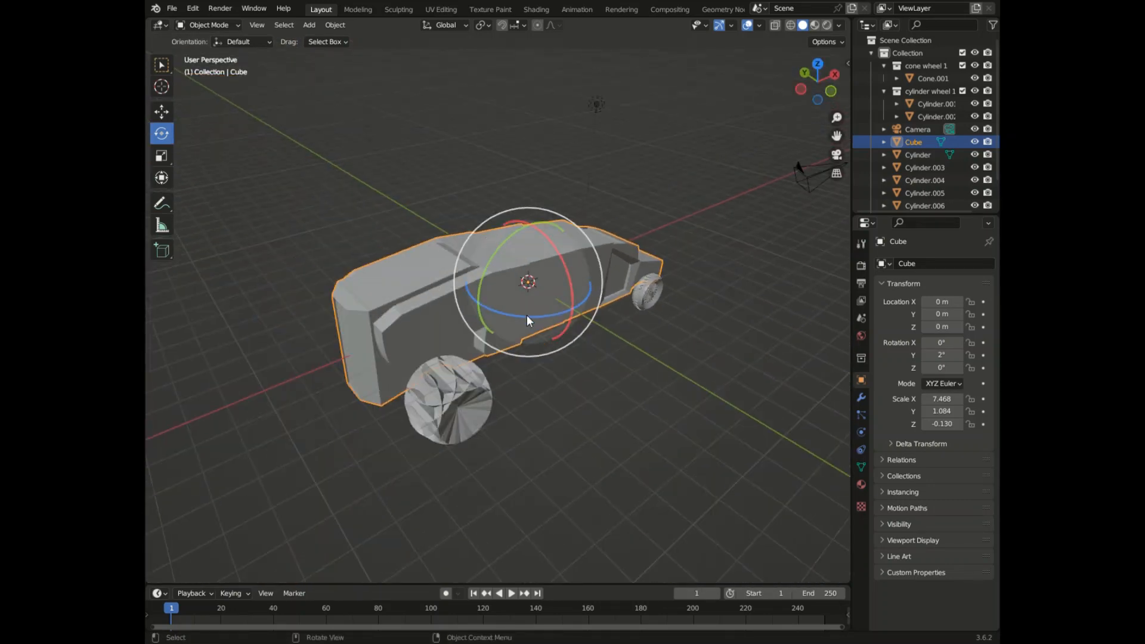
{"action": "scroll", "coordinate": [527, 315], "scroll_direction": "up", "scroll_amount": 10}
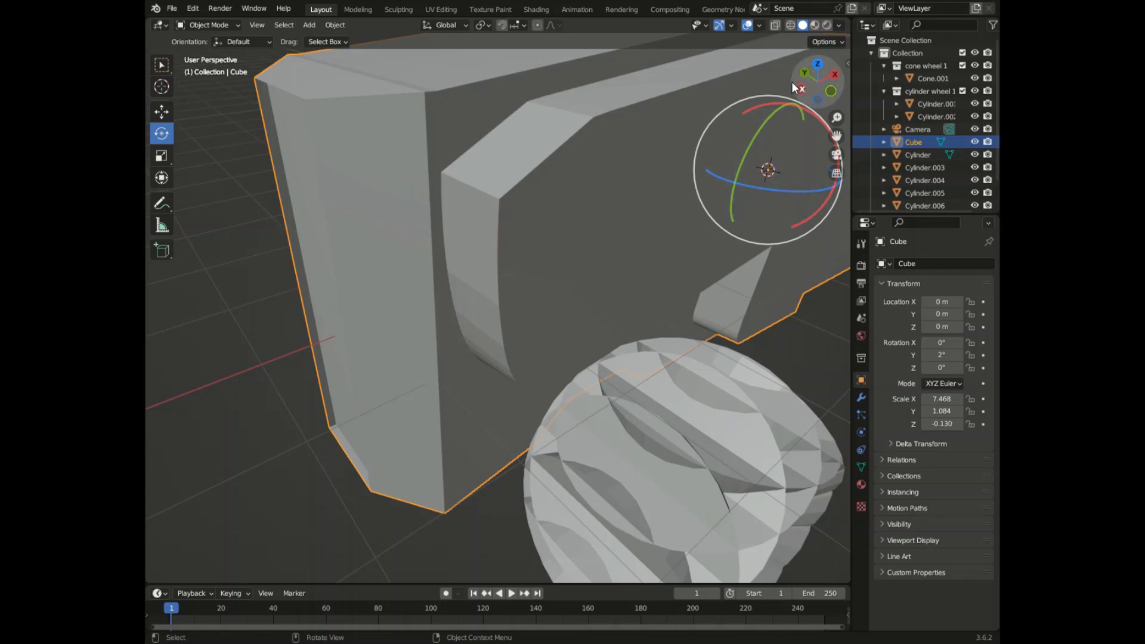
{"action": "left_click_drag", "start_coordinate": [818, 76], "coordinate": [807, 81]}
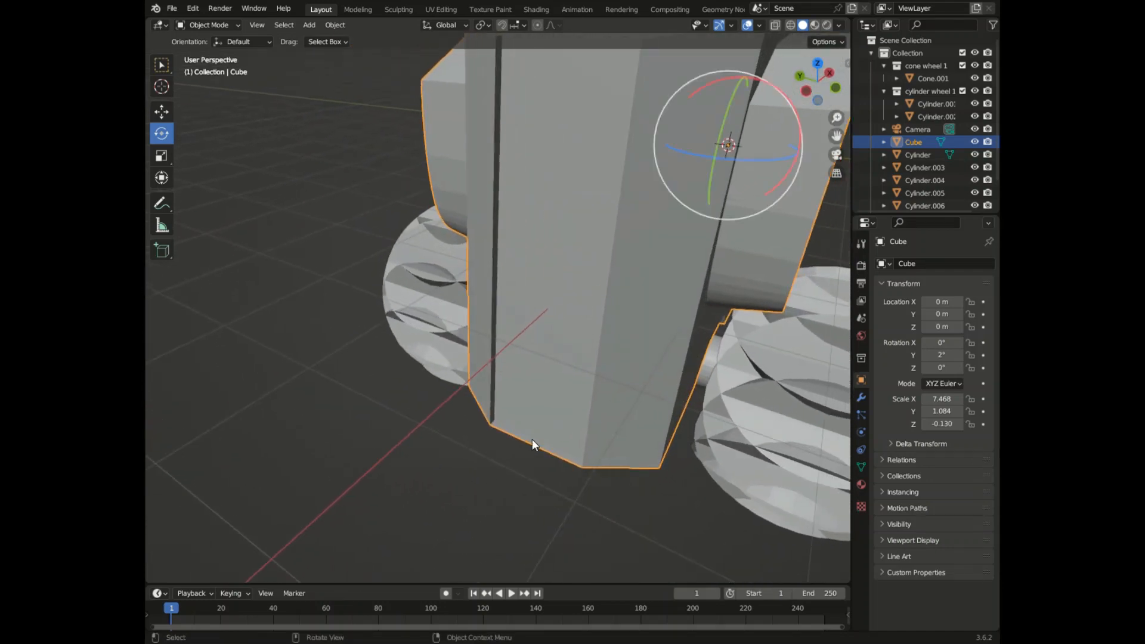
{"action": "scroll", "coordinate": [532, 439], "scroll_direction": "down", "scroll_amount": 6}
{"action": "scroll", "coordinate": [522, 440], "scroll_direction": "up", "scroll_amount": 5}
- Try spinning the joined rear wheels several turns around the global Y axis in front view, and clear the rotation
{"action": "left_click", "coordinate": [636, 416]}
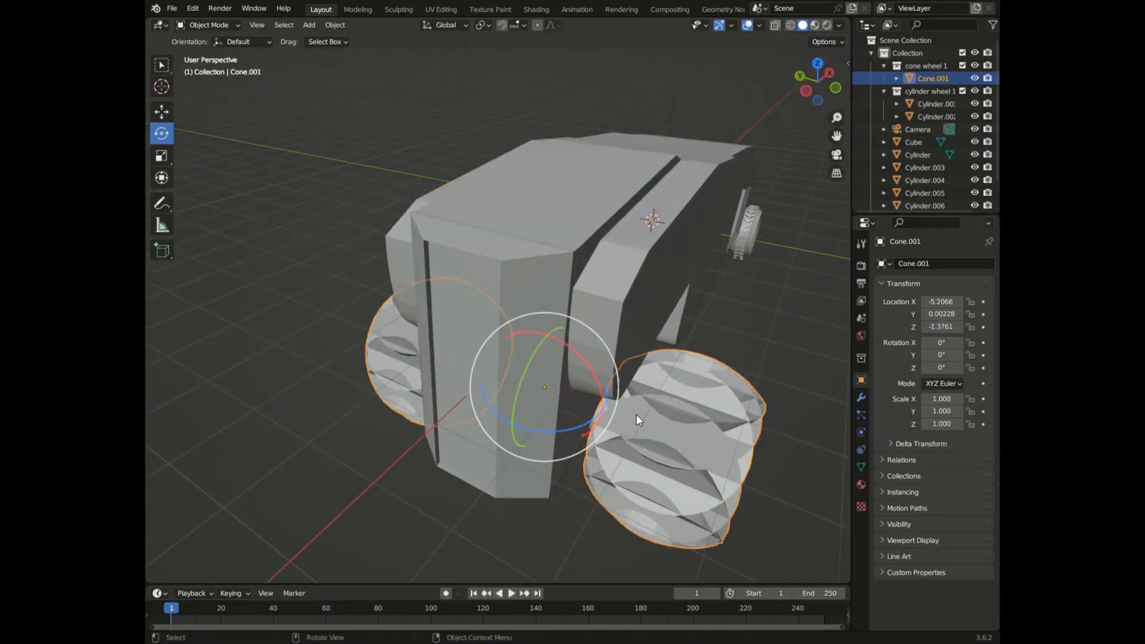
{"action": "left_click_drag", "start_coordinate": [808, 87], "coordinate": [728, 76]}
{"action": "left_click", "coordinate": [817, 88]}
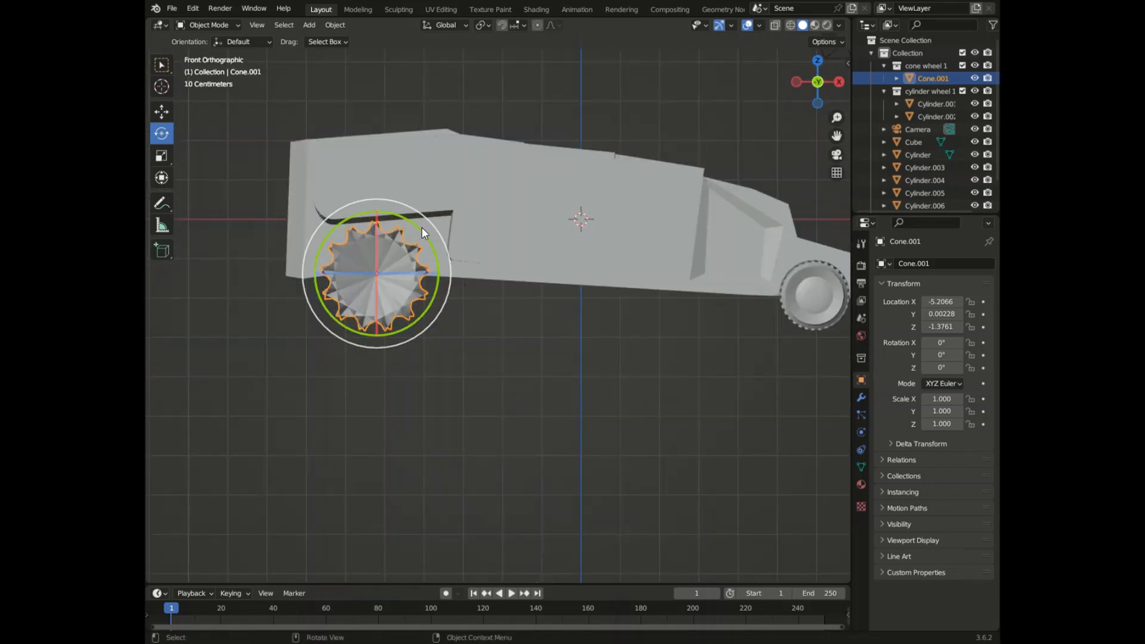
{"action": "left_click_drag", "start_coordinate": [421, 228], "coordinate": [512, 102]}
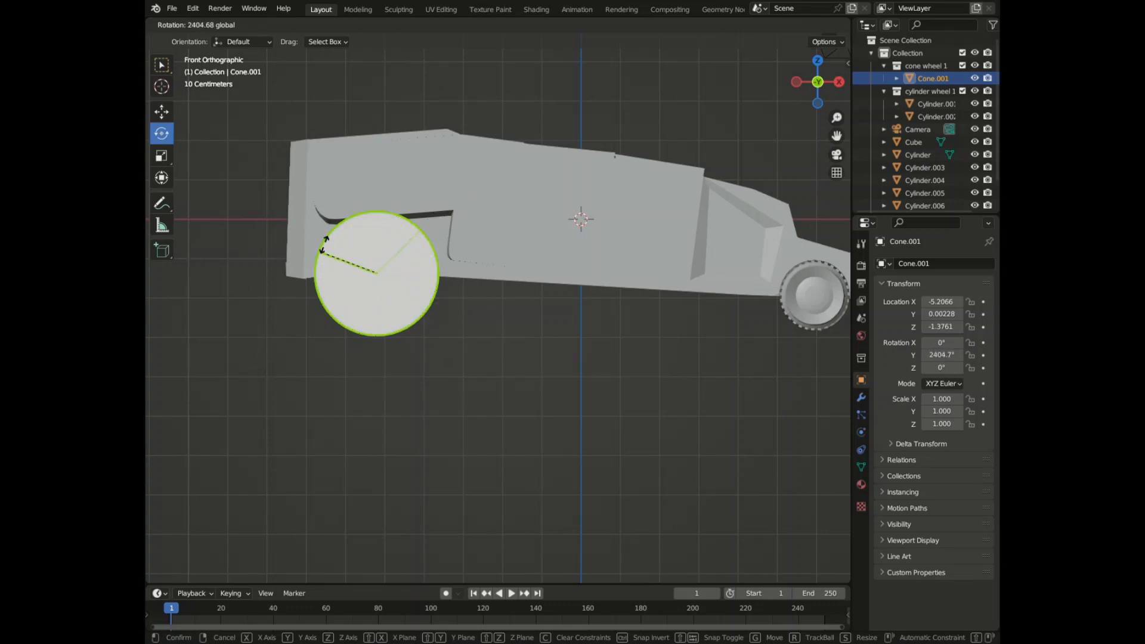
{"action": "left_click_drag", "start_coordinate": [323, 246], "coordinate": [265, 224]}
{"action": "key", "text": "alt+r"}
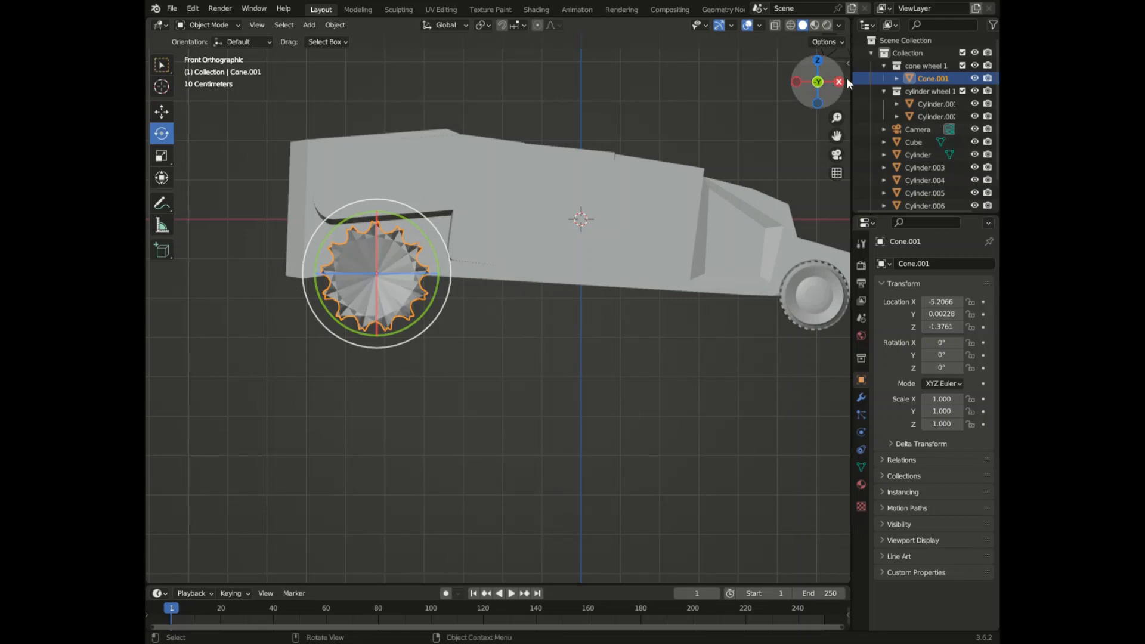
- Inspect the rear wheels from above and behind, and set their origin to the center of mass (volume)
{"action": "left_click_drag", "start_coordinate": [835, 79], "coordinate": [891, 93]}
{"action": "left_click", "coordinate": [815, 62]}
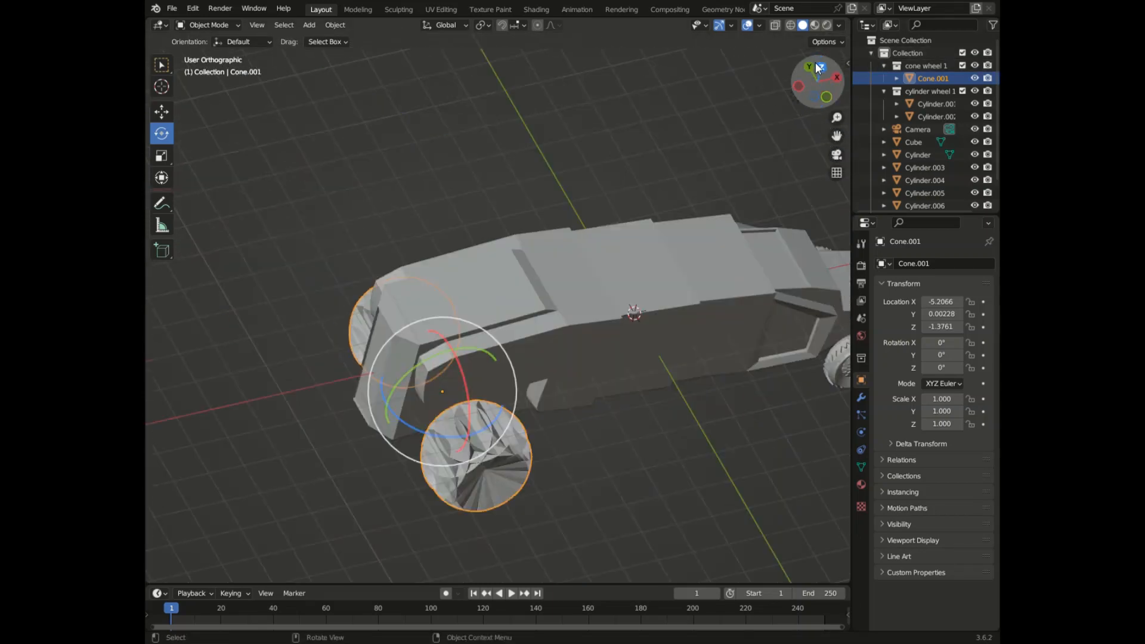
{"action": "right_click", "coordinate": [404, 303]}
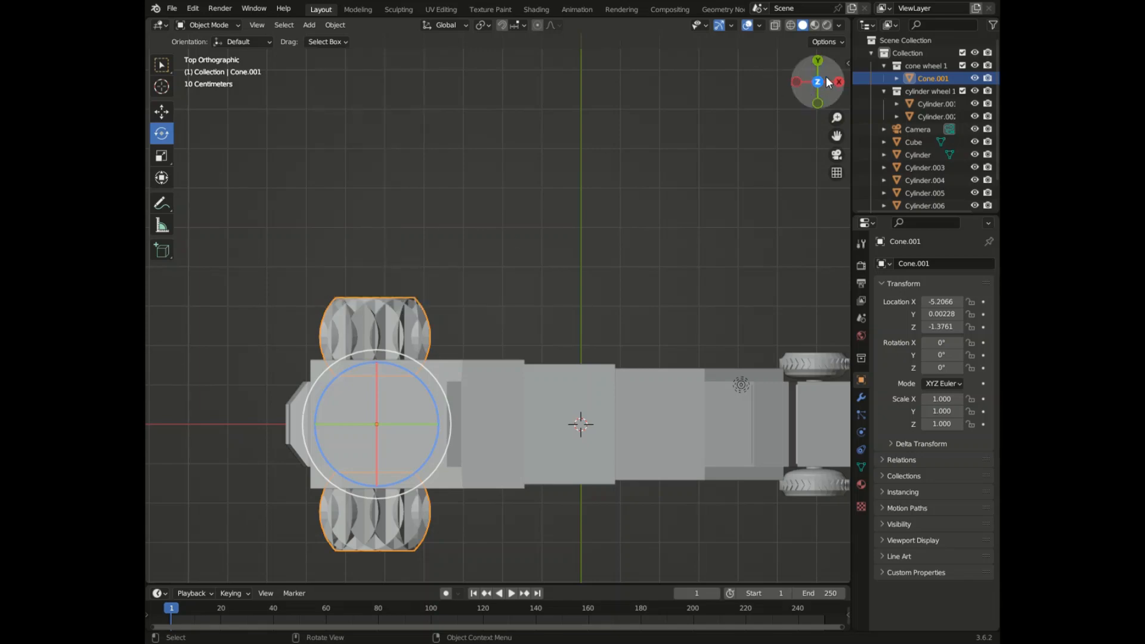
{"action": "left_click_drag", "start_coordinate": [823, 82], "coordinate": [907, 12]}
{"action": "right_click", "coordinate": [710, 291]}
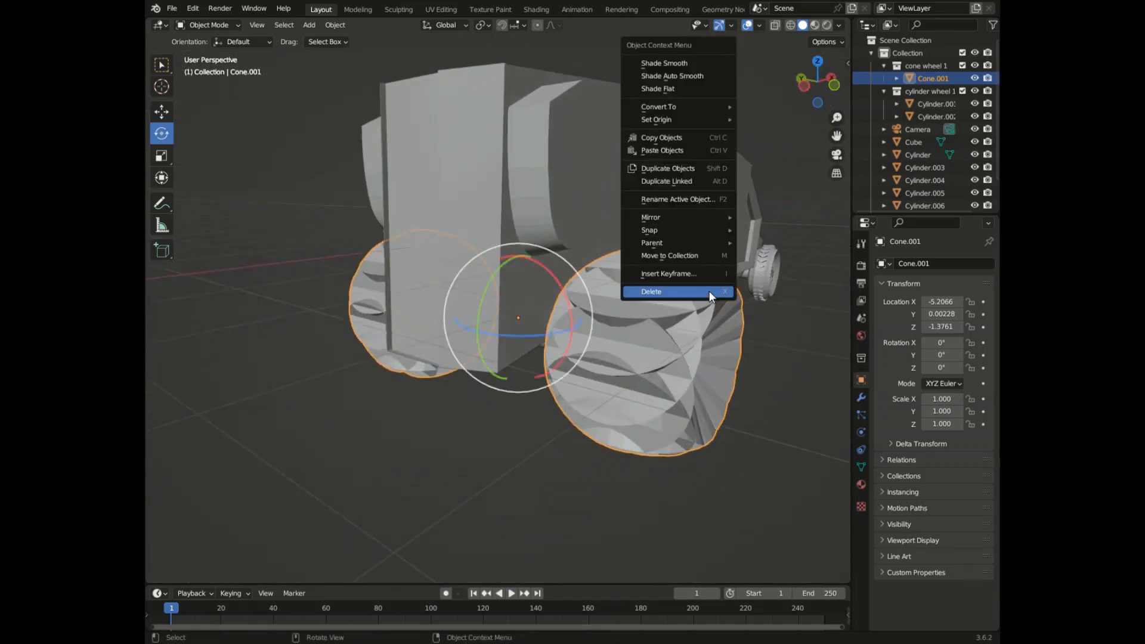
{"action": "mouse_move", "coordinate": [681, 116]}
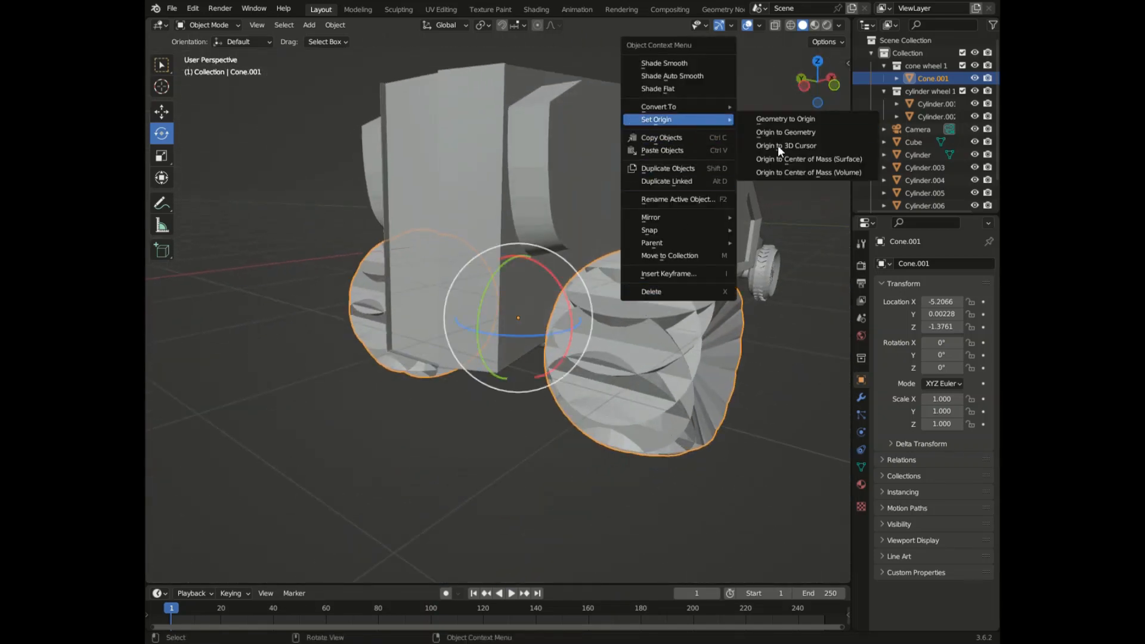
{"action": "left_click", "coordinate": [789, 169]}
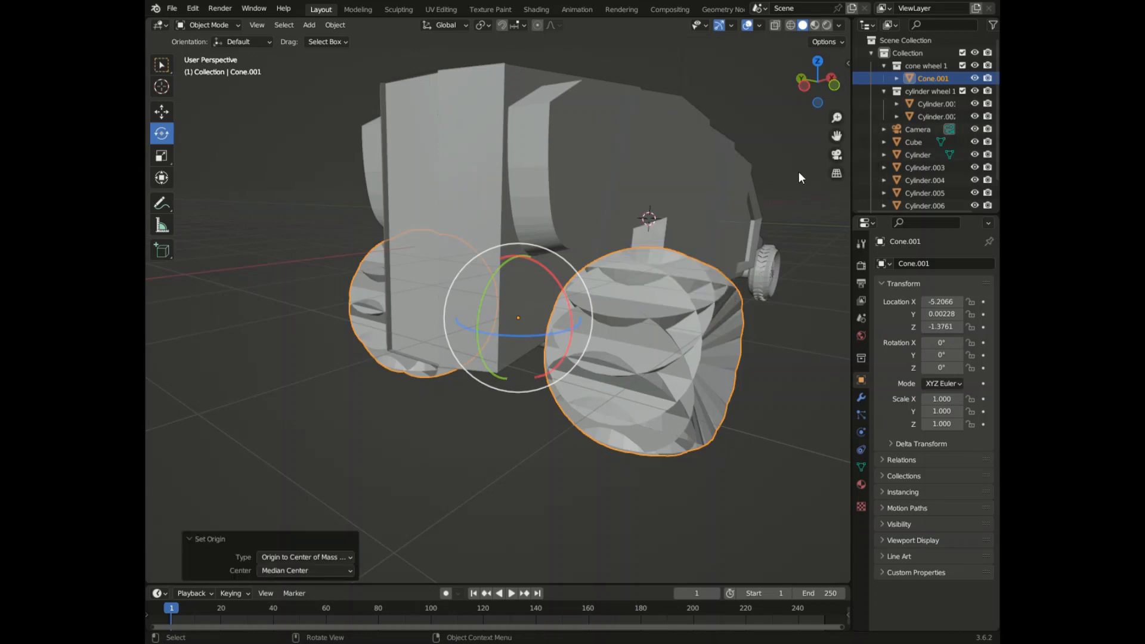
- Apply the rotation and scale of the rear wheels
{"action": "right_click", "coordinate": [676, 357]}
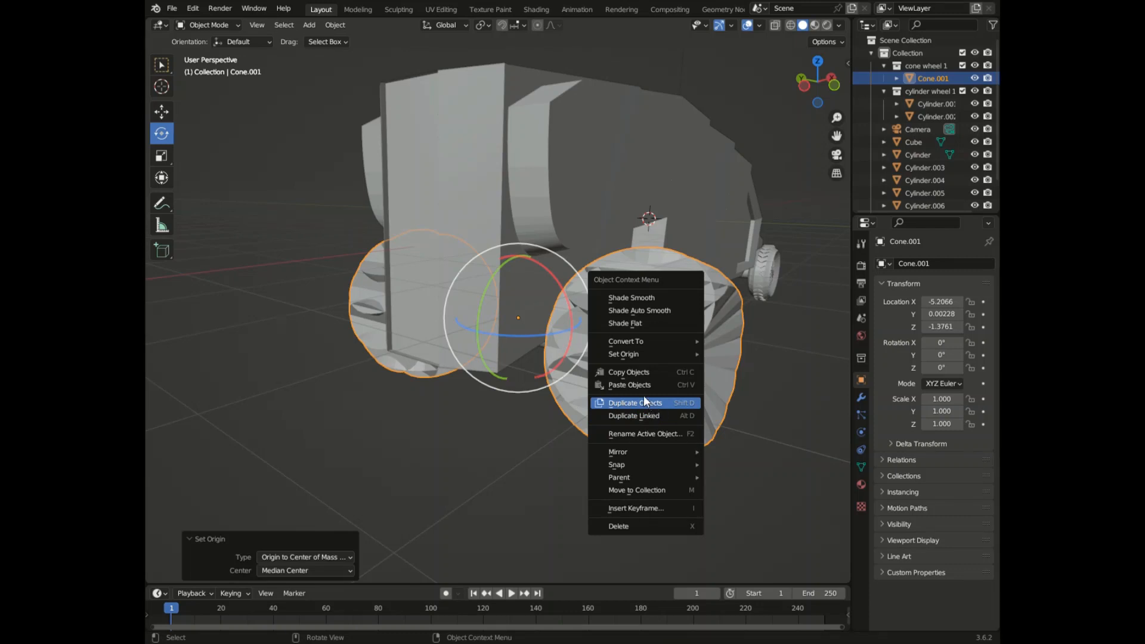
{"action": "left_click", "coordinate": [332, 26]}
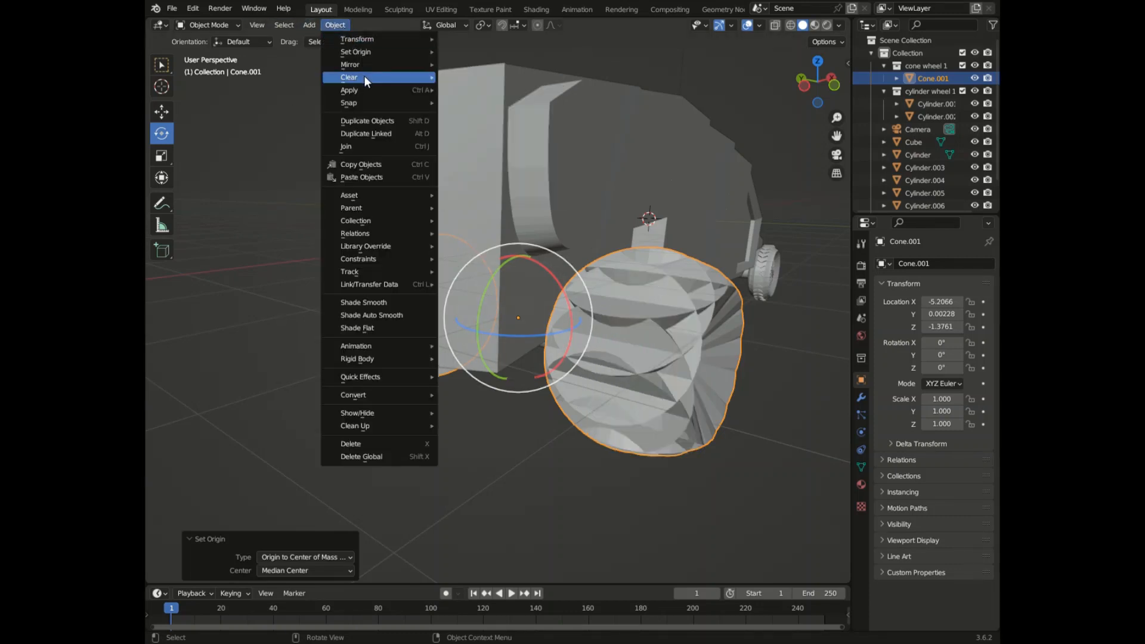
{"action": "mouse_move", "coordinate": [364, 86]}
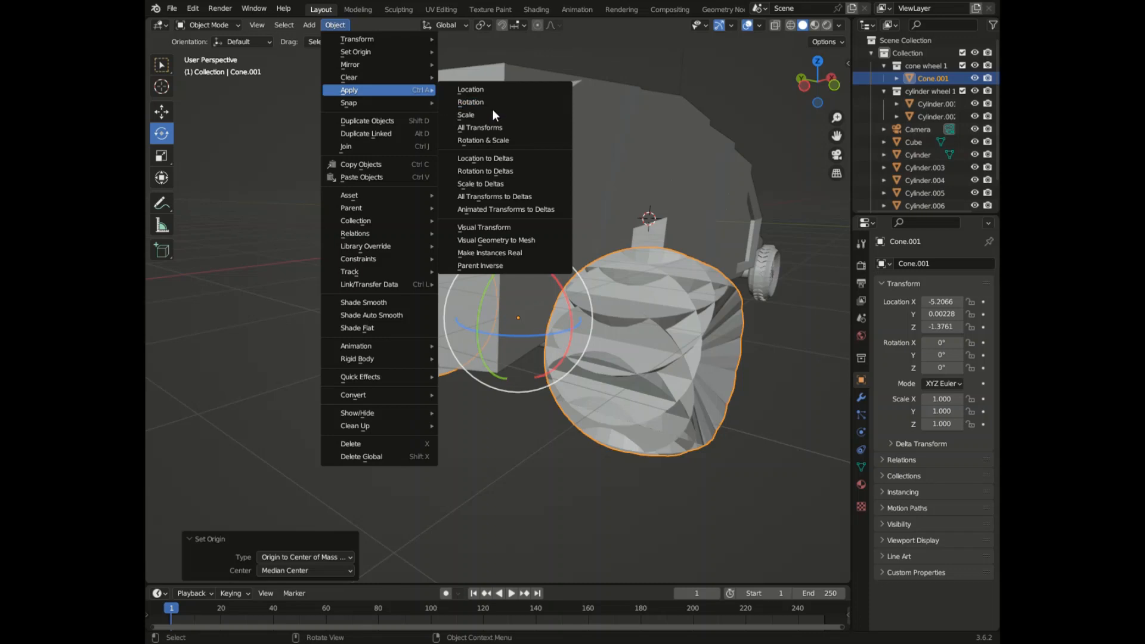
{"action": "left_click", "coordinate": [491, 139]}
- Set the rear wheels' origin to the center of mass by volume, and replace it with the center of mass by surface
{"action": "right_click", "coordinate": [641, 328]}
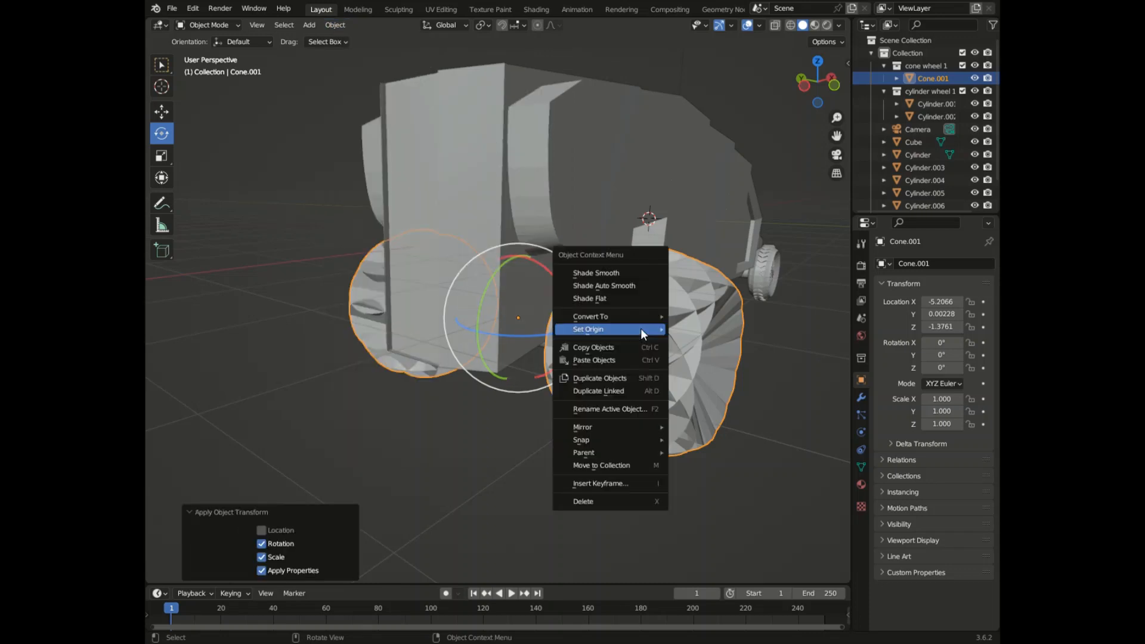
{"action": "mouse_move", "coordinate": [616, 328]}
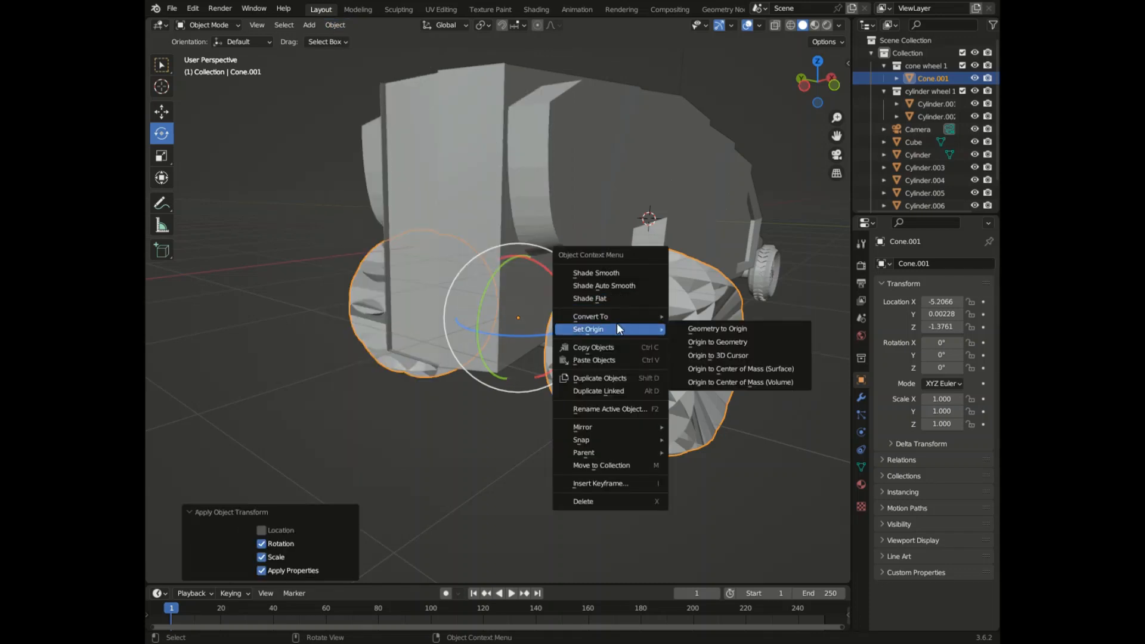
{"action": "left_click", "coordinate": [752, 383]}
{"action": "right_click", "coordinate": [576, 335]}
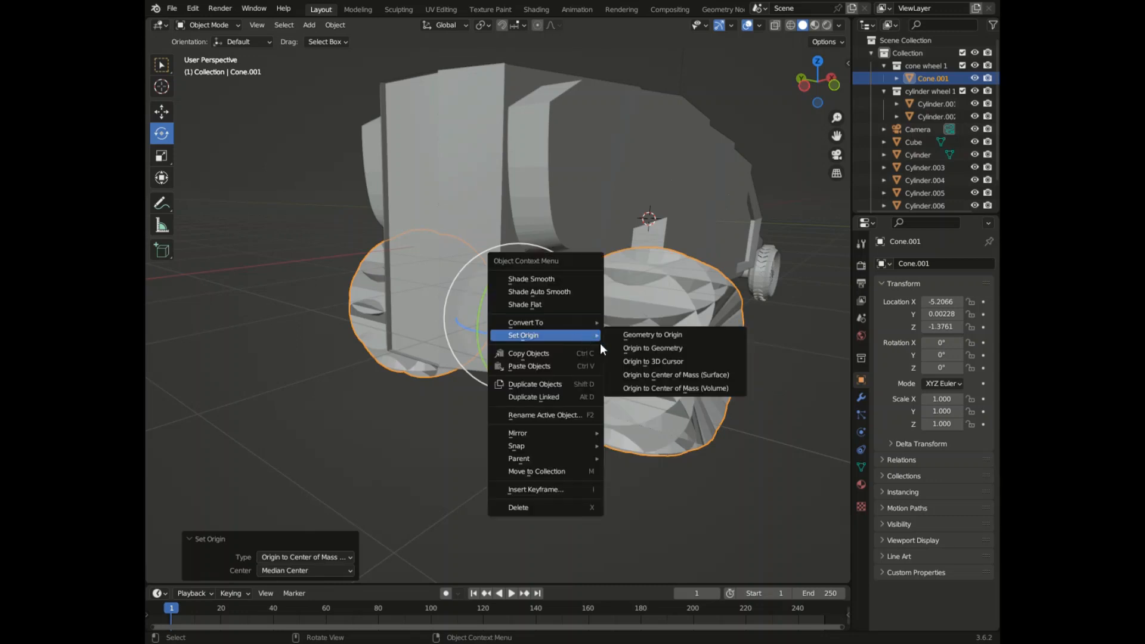
{"action": "left_click", "coordinate": [680, 375]}
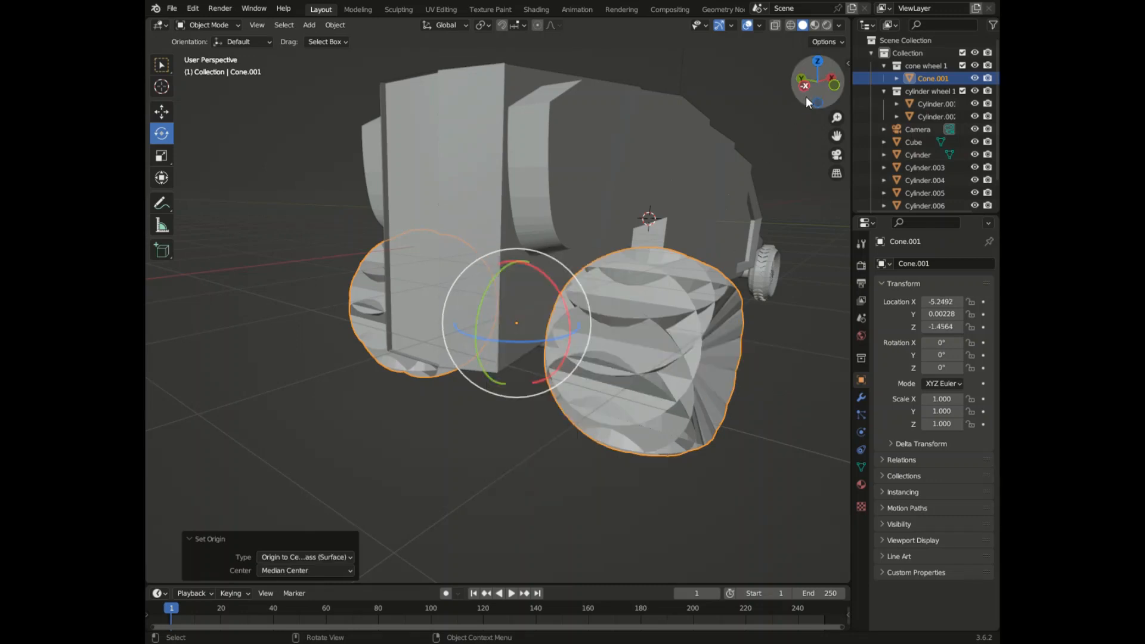
- Test-spin the rear wheels around the Y axis from their surface-based origin in front view, and undo the rotation
{"action": "left_click", "coordinate": [835, 84]}
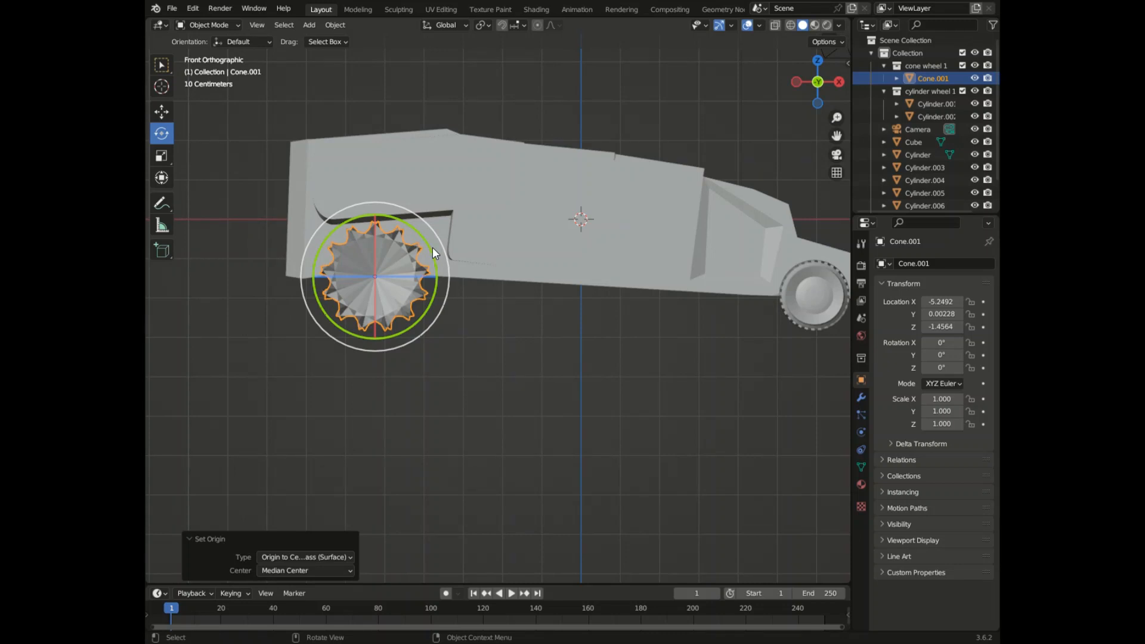
{"action": "left_click_drag", "start_coordinate": [432, 247], "coordinate": [197, 373]}
{"action": "key", "text": "ctrl+z"}
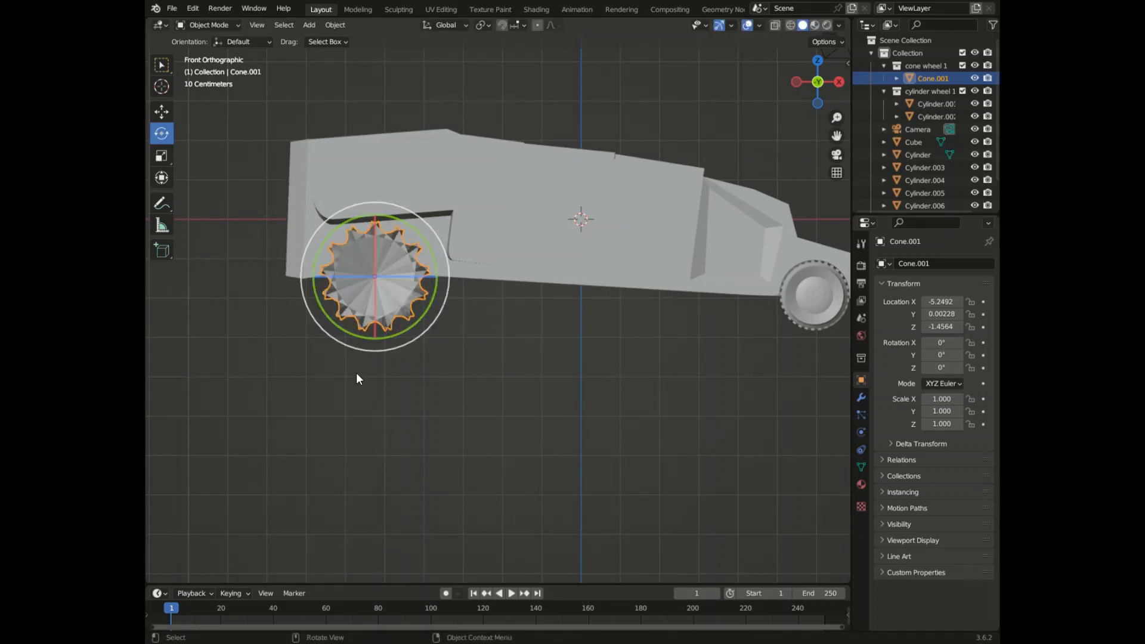
- Save the file, and test-spin the near front wheel around the Y axis in front view, undoing the rotation
{"action": "key", "text": "ctrl+s"}
{"action": "left_click", "coordinate": [799, 297]}
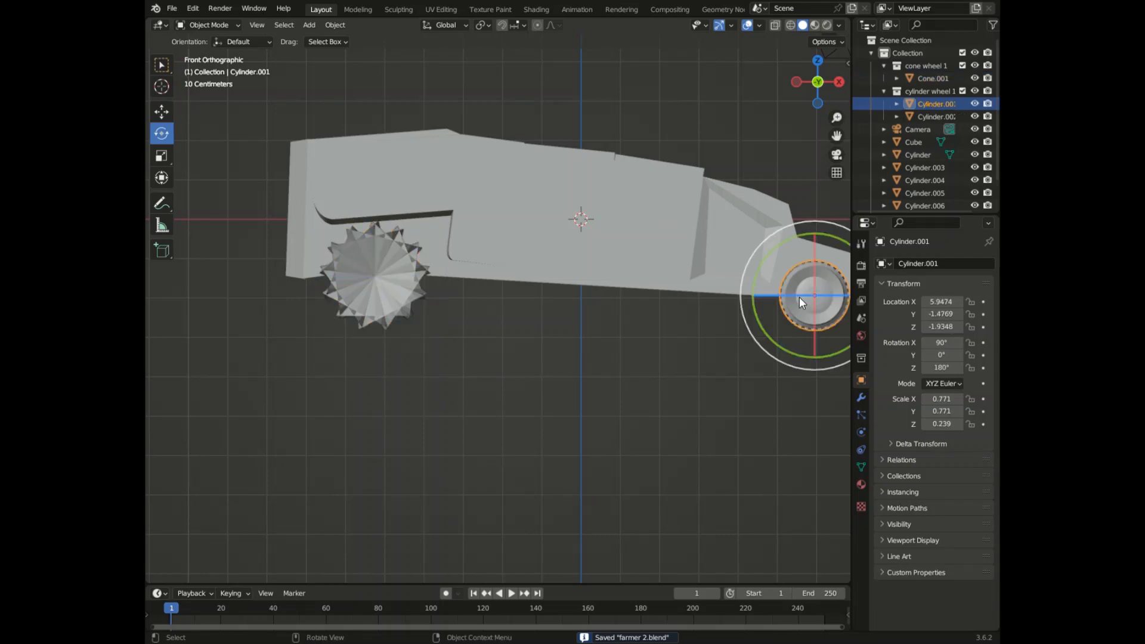
{"action": "scroll", "coordinate": [635, 313], "scroll_direction": "down", "scroll_amount": 4}
{"action": "scroll", "coordinate": [768, 317], "scroll_direction": "up", "scroll_amount": 10}
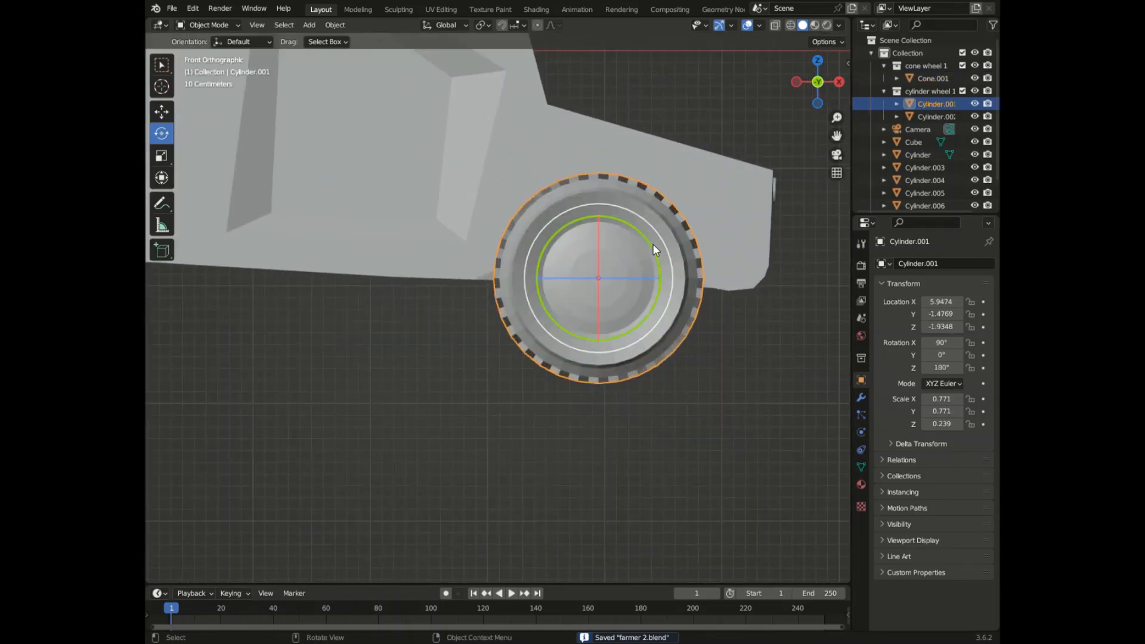
{"action": "left_click_drag", "start_coordinate": [653, 245], "coordinate": [656, 351]}
{"action": "key", "text": "ctrl+z"}
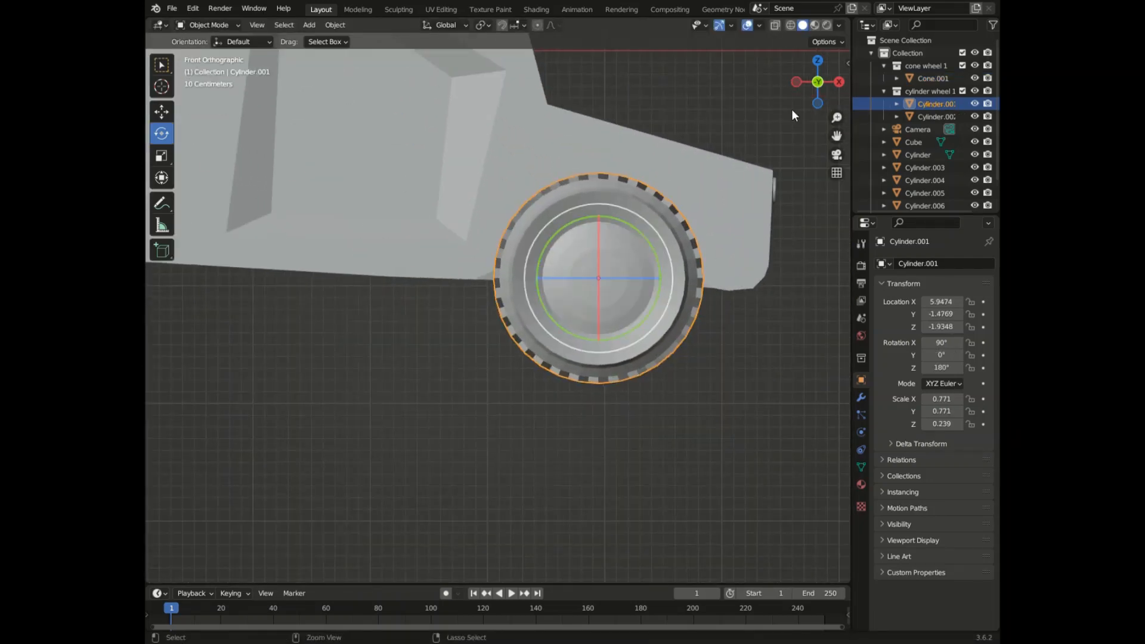
- Inspect the front wheels from the vehicle's opposite side and front, selecting the front wheel on that side
{"action": "left_click_drag", "start_coordinate": [811, 91], "coordinate": [595, 114]}
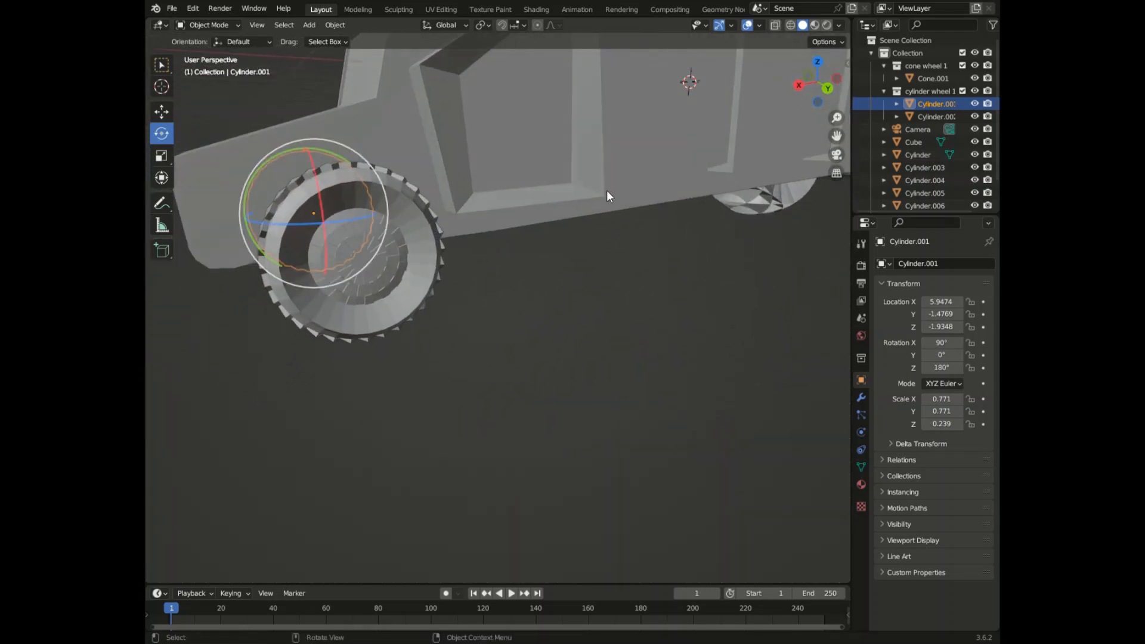
{"action": "scroll", "coordinate": [605, 263], "scroll_direction": "down", "scroll_amount": 6}
{"action": "scroll", "coordinate": [439, 254], "scroll_direction": "up", "scroll_amount": 7}
{"action": "scroll", "coordinate": [438, 282], "scroll_direction": "up", "scroll_amount": 2}
{"action": "scroll", "coordinate": [525, 268], "scroll_direction": "down", "scroll_amount": 3}
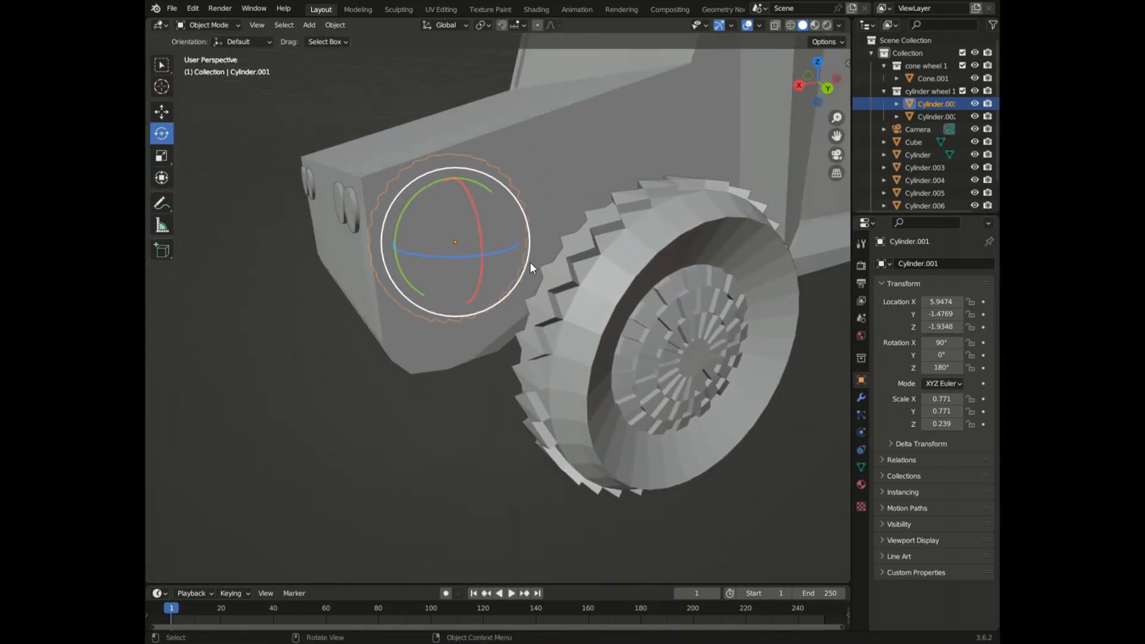
{"action": "left_click_drag", "start_coordinate": [811, 91], "coordinate": [872, 140]}
{"action": "scroll", "coordinate": [507, 325], "scroll_direction": "down", "scroll_amount": 2}
{"action": "left_click", "coordinate": [507, 327]}
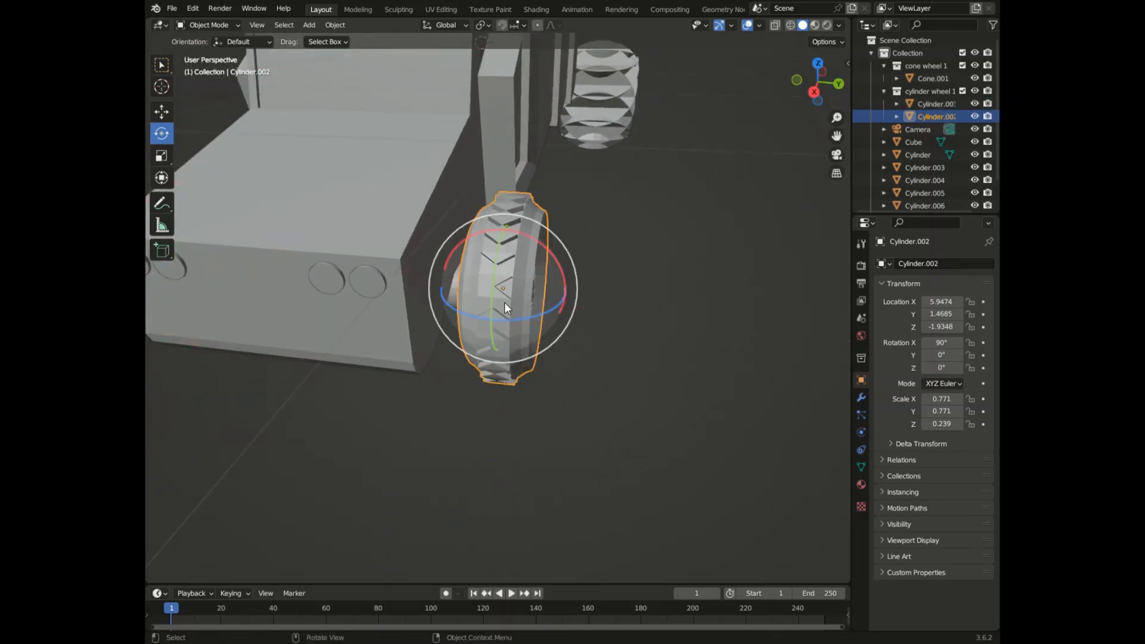
{"action": "middle_click_drag", "start_coordinate": [504, 302], "coordinate": [434, 237]}
{"action": "scroll", "coordinate": [434, 241], "scroll_direction": "up", "scroll_amount": 3}
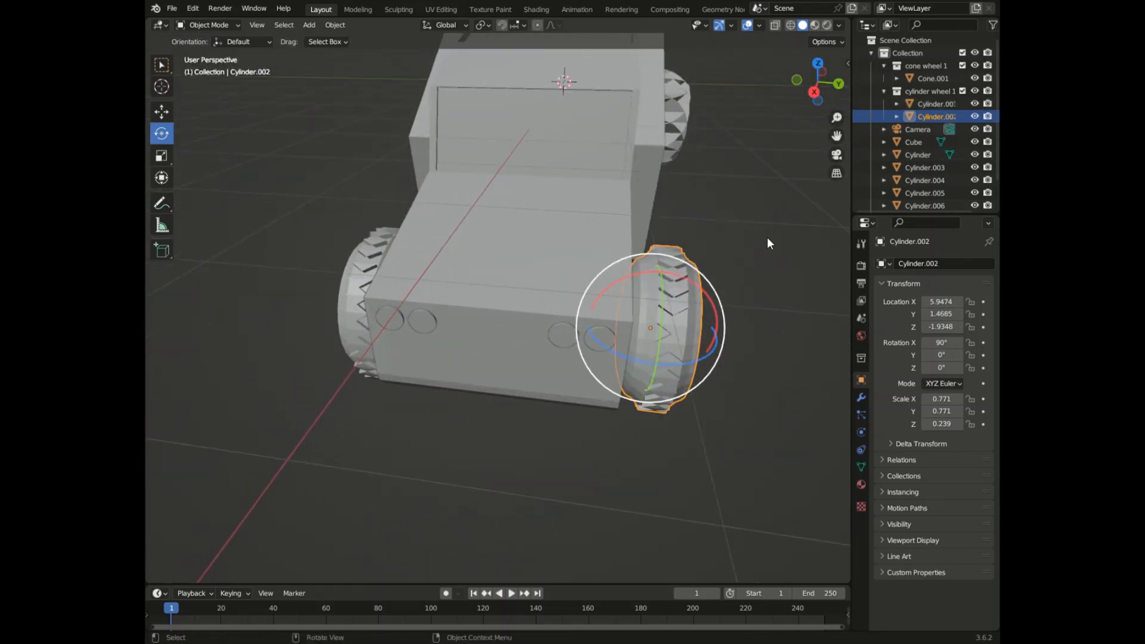
{"action": "left_click_drag", "start_coordinate": [838, 94], "coordinate": [812, 95]}
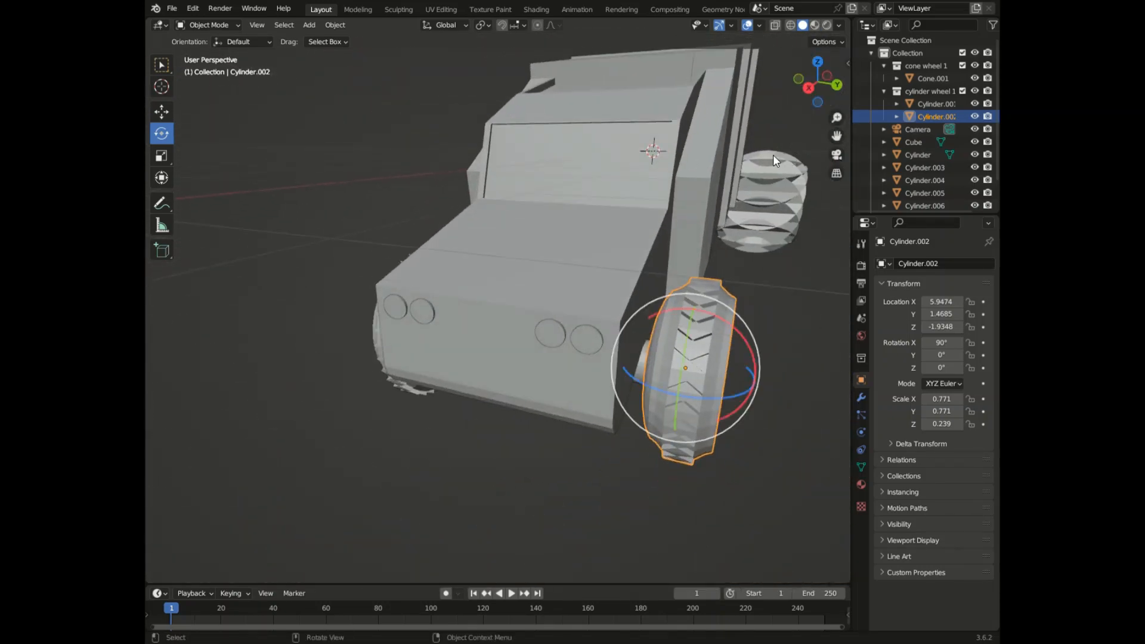
- Open the other vehicle model without saving the changes to farmer 2.blend
{"action": "left_click", "coordinate": [173, 7]}
{"action": "mouse_move", "coordinate": [193, 8]}
{"action": "left_click", "coordinate": [173, 9]}
{"action": "left_click", "coordinate": [187, 32]}
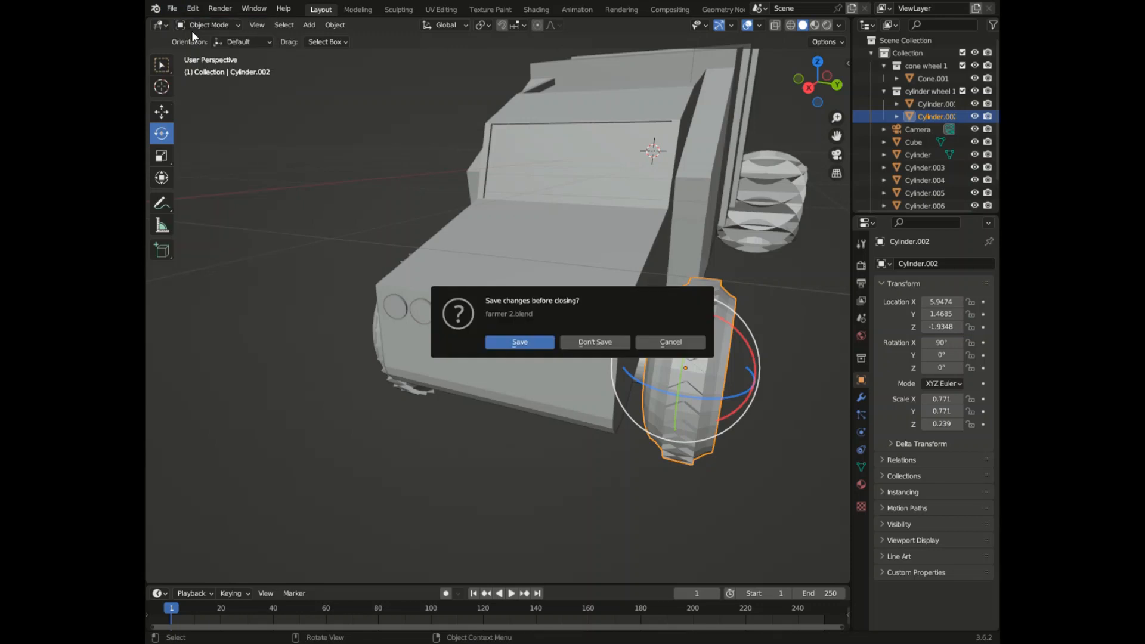
{"action": "left_click", "coordinate": [601, 342]}
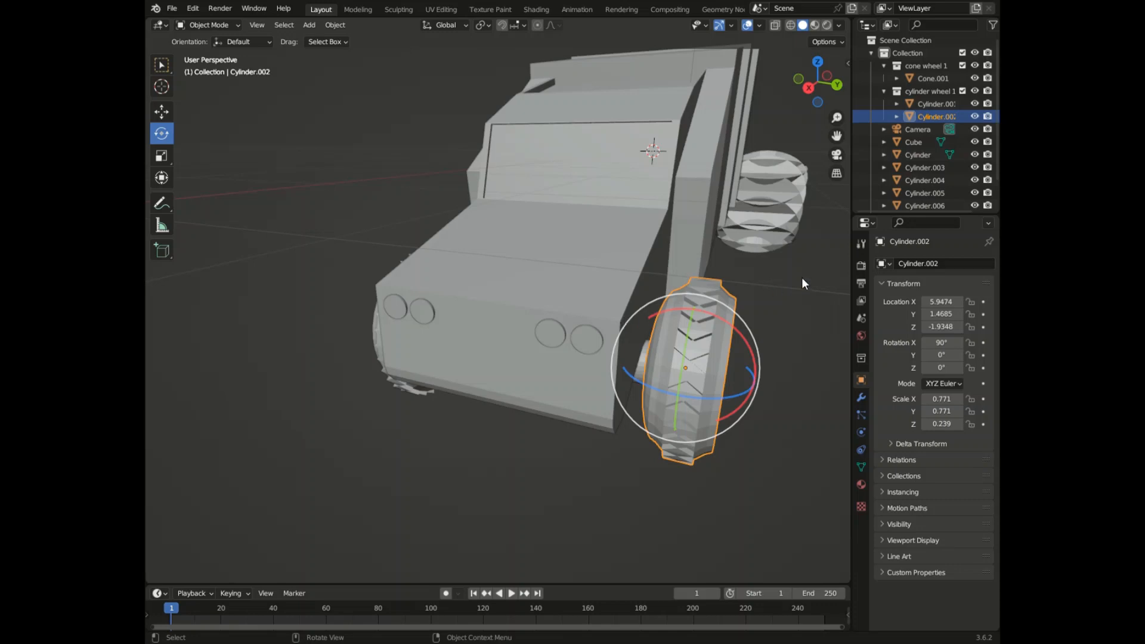
- Test-rotate the spiked front wheels around the Z axis in bottom view with the Rotate tool, and undo the rotation
{"action": "scroll", "coordinate": [382, 357], "scroll_direction": "up", "scroll_amount": 8}
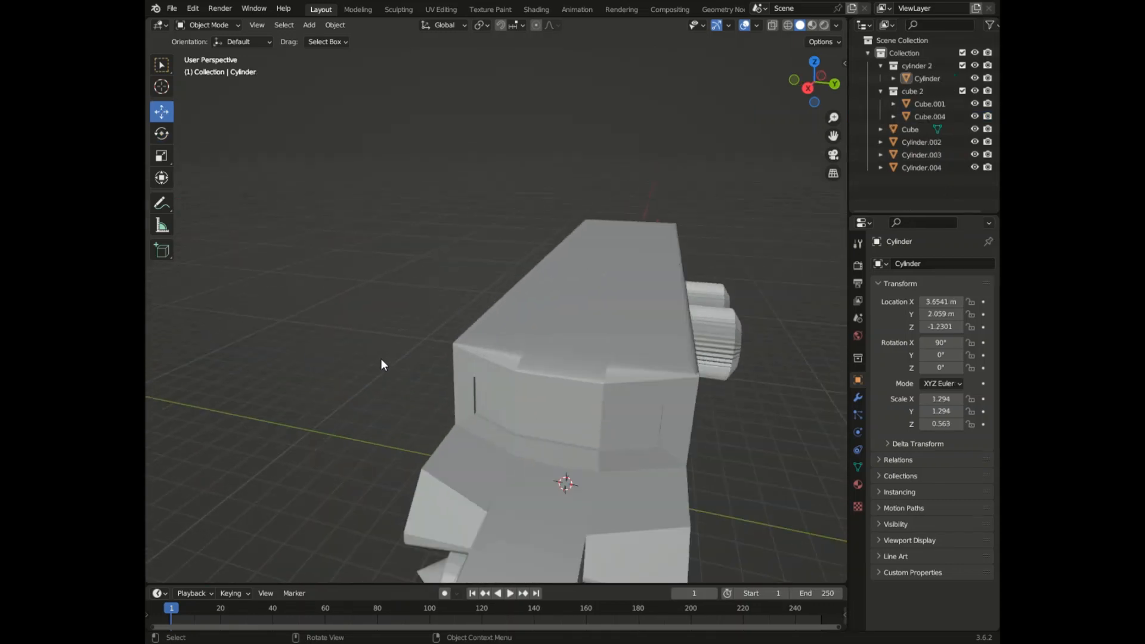
{"action": "scroll", "coordinate": [383, 359], "scroll_direction": "down", "scroll_amount": 5}
{"action": "scroll", "coordinate": [447, 477], "scroll_direction": "up", "scroll_amount": 6}
{"action": "left_click", "coordinate": [468, 347]}
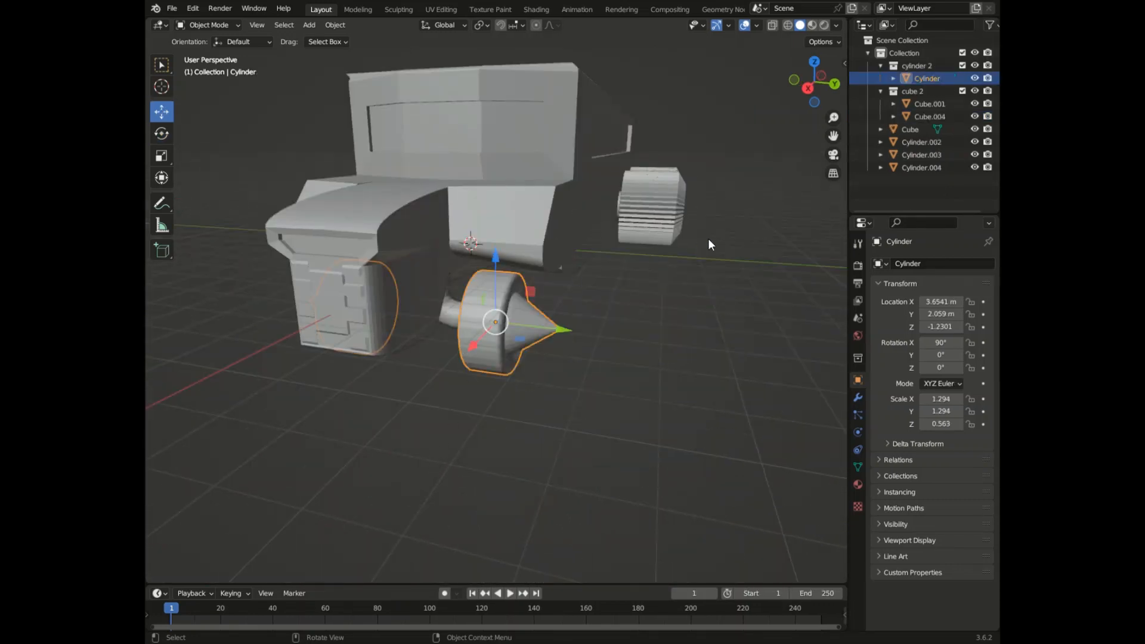
{"action": "left_click_drag", "start_coordinate": [814, 84], "coordinate": [809, 106]}
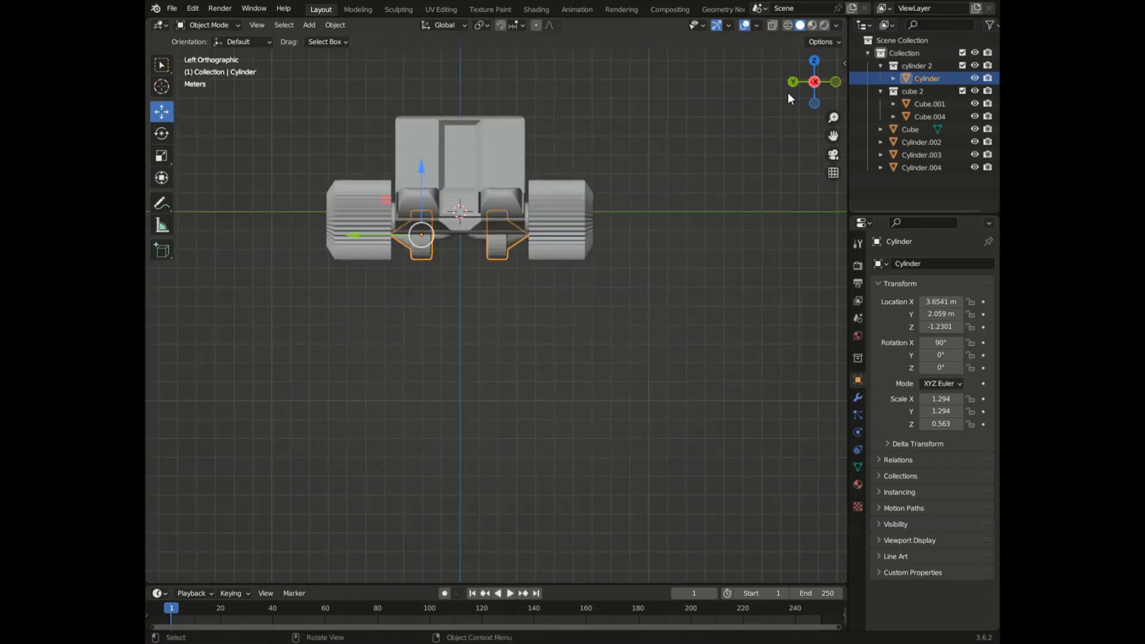
{"action": "left_click", "coordinate": [812, 100]}
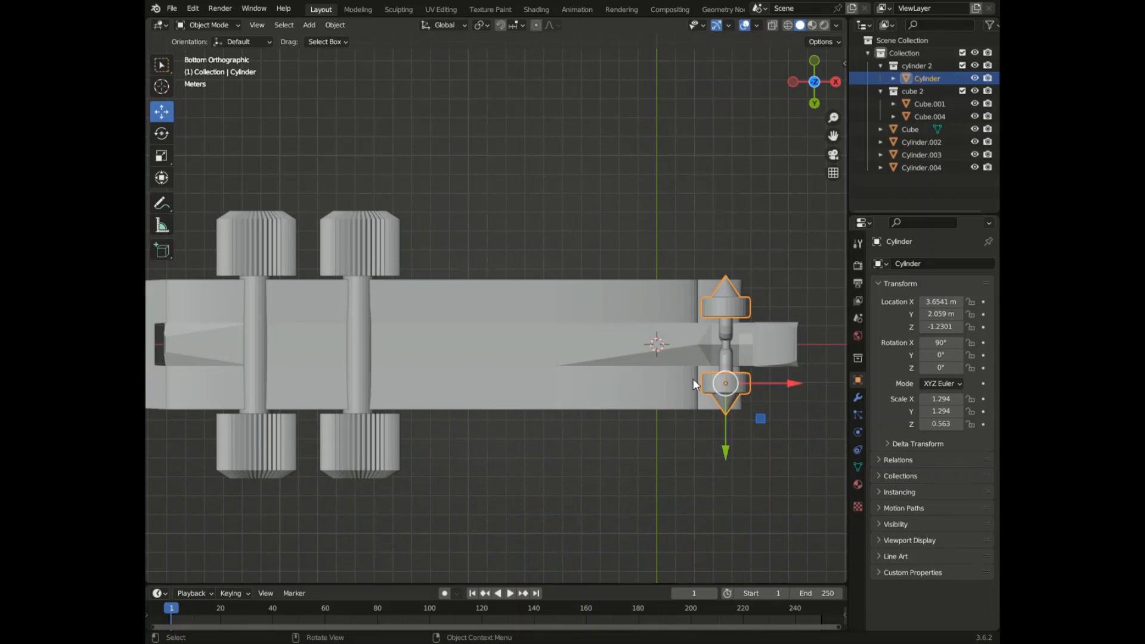
{"action": "left_click", "coordinate": [166, 137]}
{"action": "scroll", "coordinate": [785, 354], "scroll_direction": "up", "scroll_amount": 8}
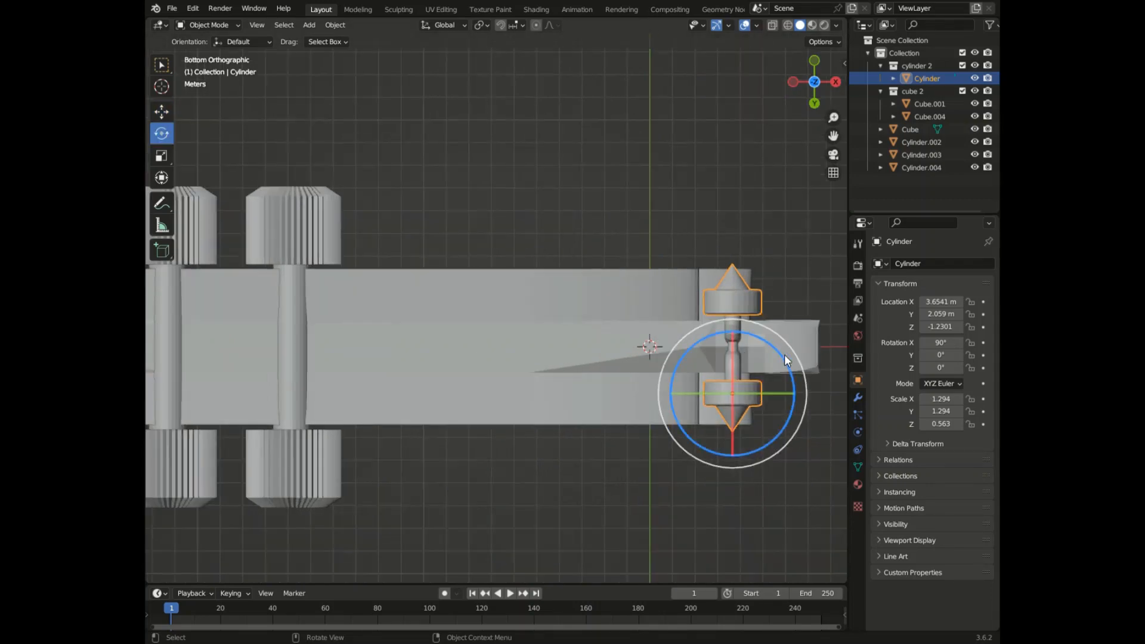
{"action": "mouse_move", "coordinate": [675, 406]}
{"action": "left_mouse_down"}
{"action": "mouse_move", "coordinate": [687, 421]}
{"action": "mouse_move", "coordinate": [656, 399]}
{"action": "mouse_move", "coordinate": [666, 402]}
{"action": "left_mouse_up"}
{"action": "key", "text": "ctrl+z"}
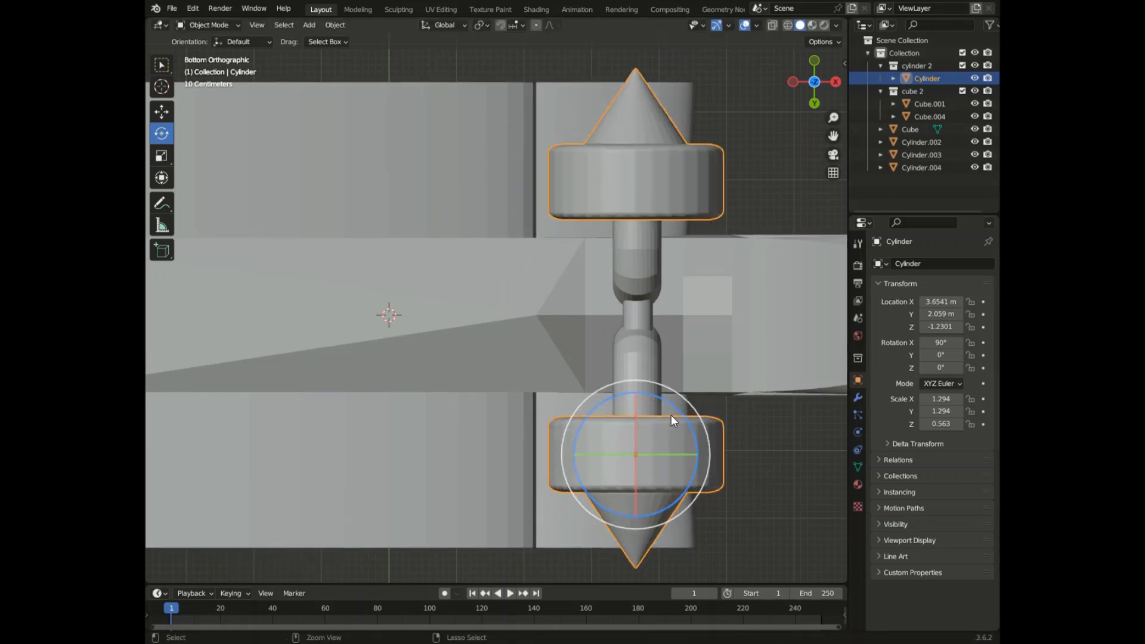
- Set the spiked front wheels' origin to the center of mass (surface)
{"action": "right_click", "coordinate": [639, 202]}
{"action": "mouse_move", "coordinate": [638, 202]}
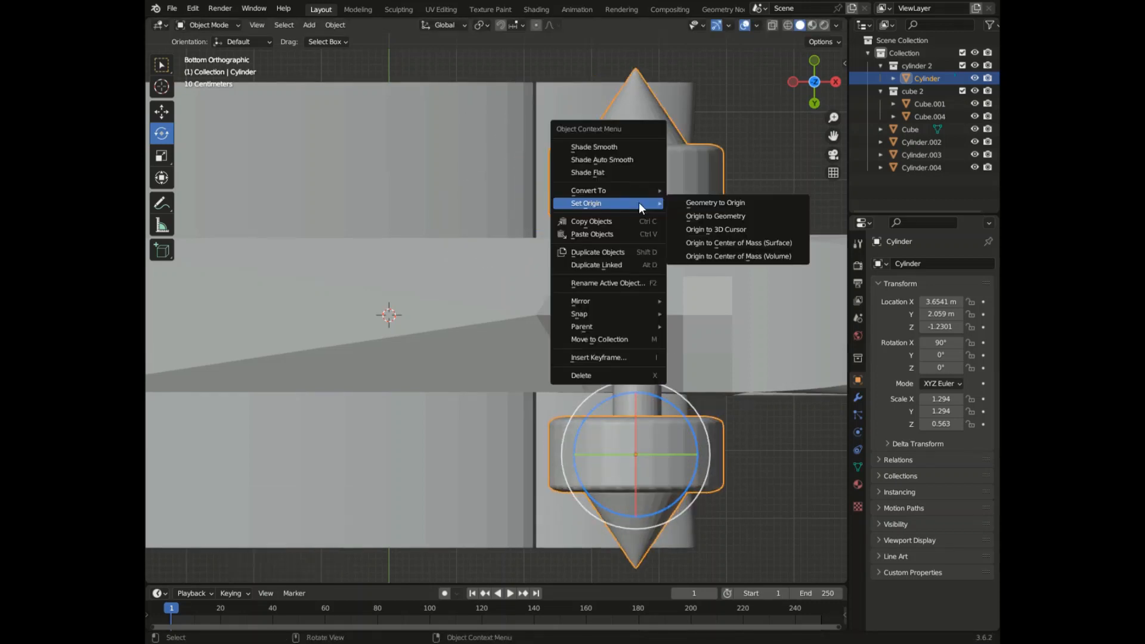
{"action": "left_click", "coordinate": [750, 242]}
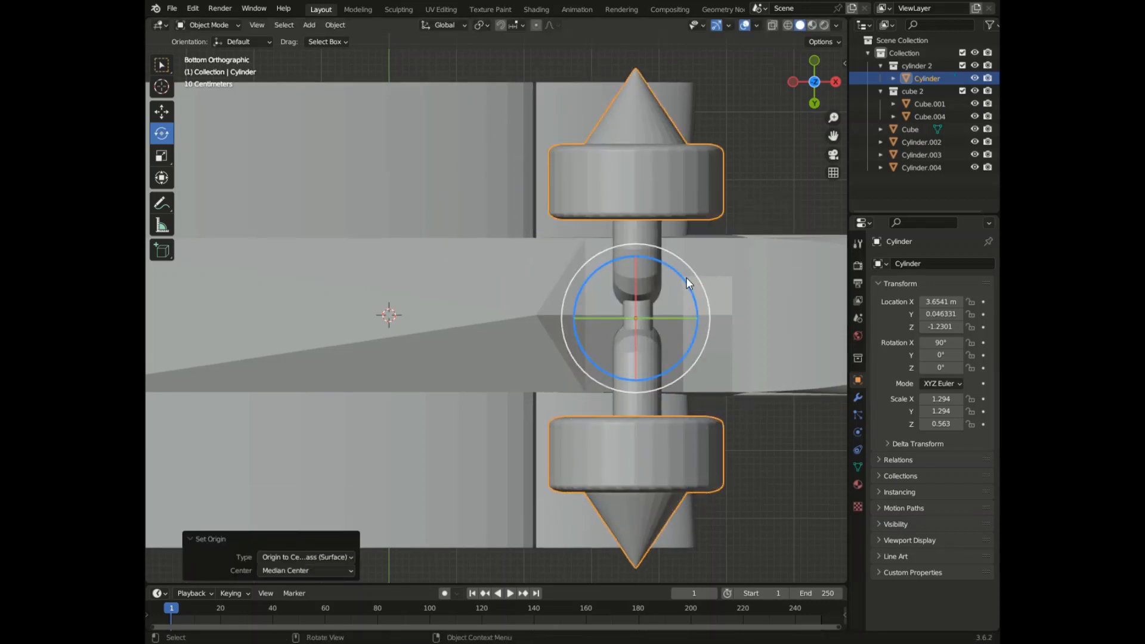
- Test-steer the spiked front wheels around the Z axis by about 18.1° and -7.04°, and undo both rotations
{"action": "left_click_drag", "start_coordinate": [687, 294], "coordinate": [741, 191]}
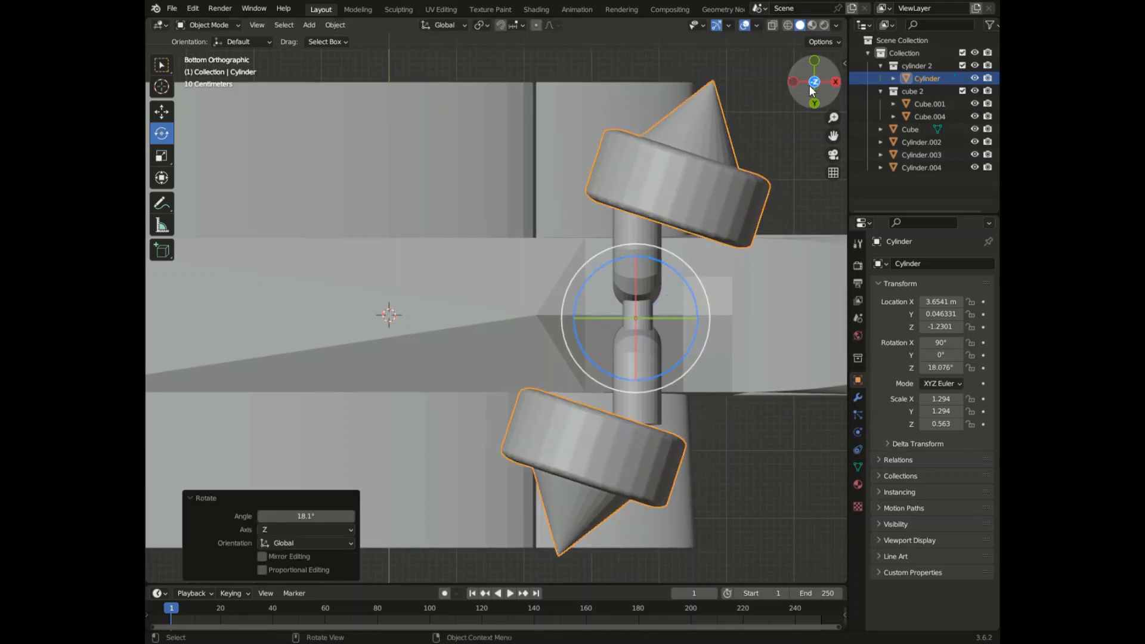
{"action": "left_click_drag", "start_coordinate": [813, 87], "coordinate": [793, 206]}
{"action": "scroll", "coordinate": [556, 231], "scroll_direction": "down", "scroll_amount": 2}
{"action": "scroll", "coordinate": [612, 61], "scroll_direction": "down", "scroll_amount": 3}
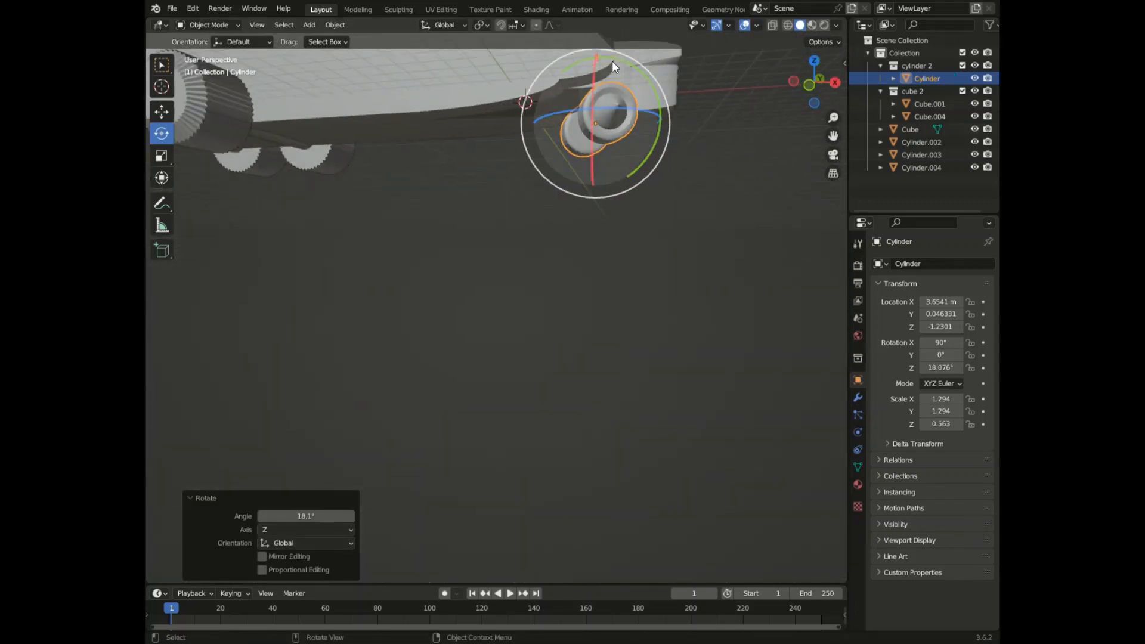
{"action": "scroll", "coordinate": [673, 34], "scroll_direction": "up", "scroll_amount": 6}
{"action": "middle_click_drag", "start_coordinate": [417, 322], "coordinate": [353, 320]}
{"action": "left_click_drag", "start_coordinate": [407, 314], "coordinate": [398, 318]}
{"action": "mouse_move", "coordinate": [814, 82]}
{"action": "left_mouse_down"}
{"action": "mouse_move", "coordinate": [990, 90]}
{"action": "mouse_move", "coordinate": [807, 93]}
{"action": "left_mouse_up"}
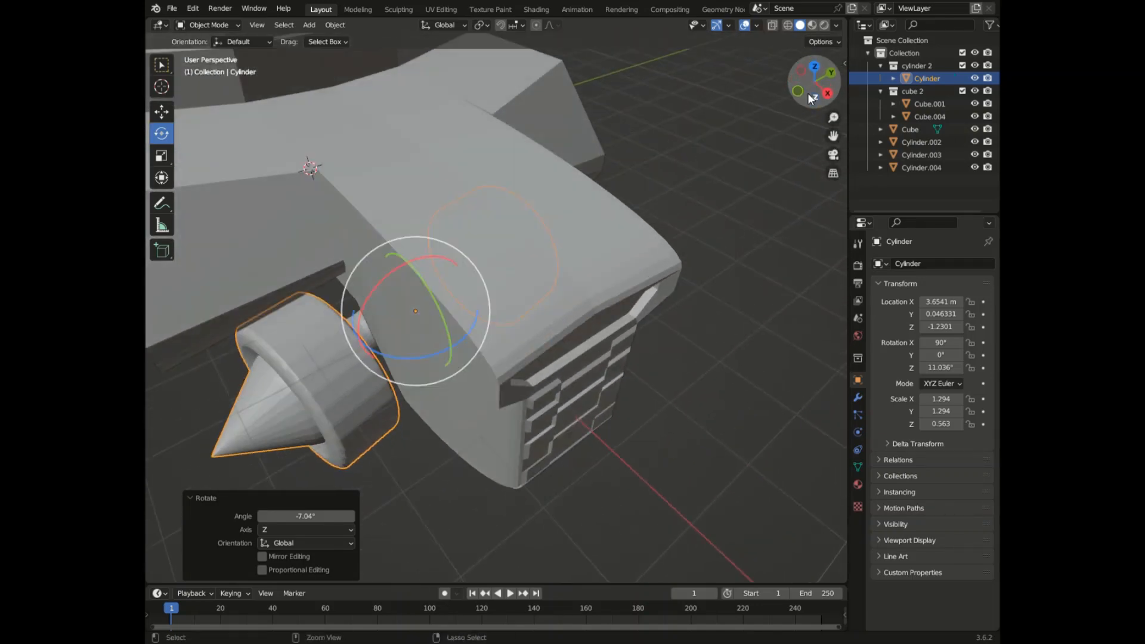
{"action": "key", "text": "ctrl+z"}
{"action": "key", "text": "ctrl+z"}
- Test-spin the spiked front wheels around the Y axis after viewing the axle from below, and undo the spin
{"action": "middle_click_drag", "start_coordinate": [766, 101], "coordinate": [628, 187]}
{"action": "left_click", "coordinate": [449, 311]}
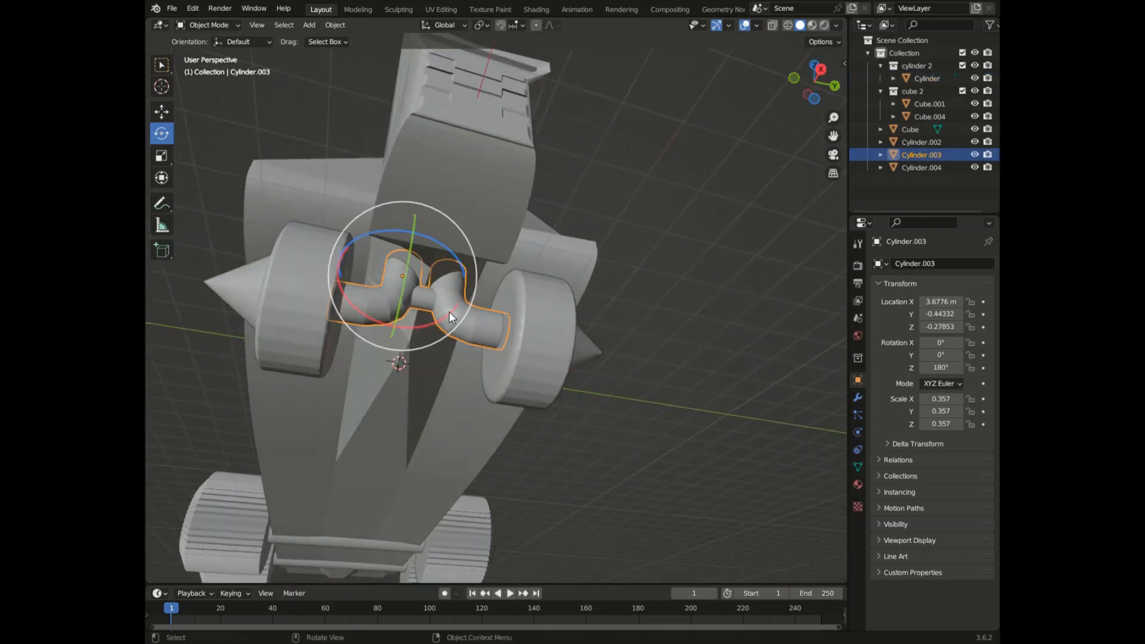
{"action": "left_click", "coordinate": [535, 348]}
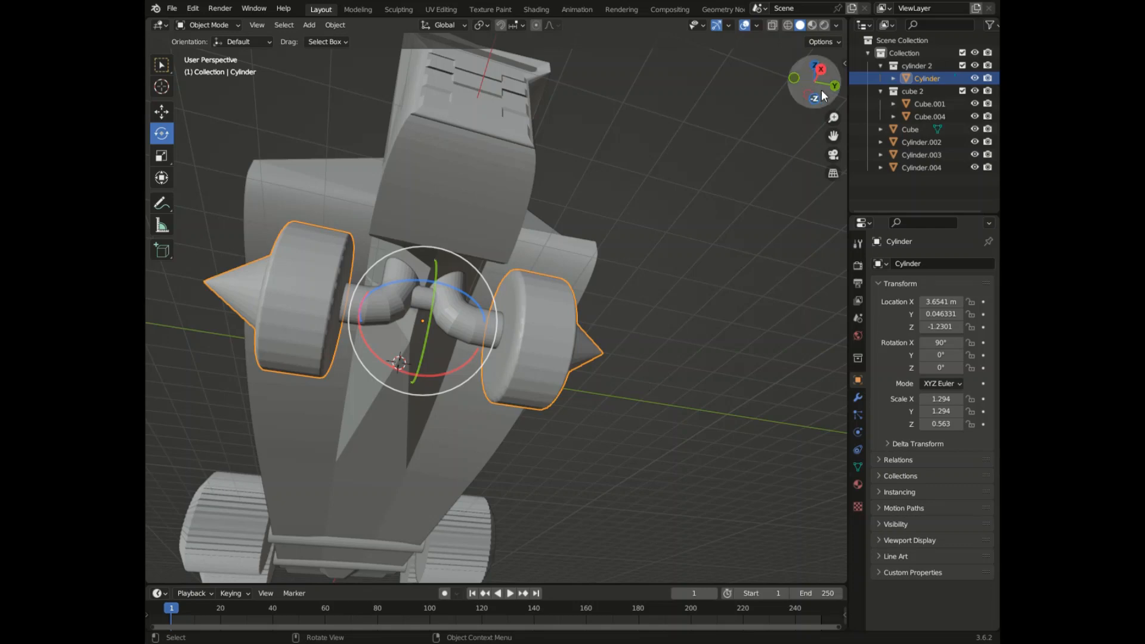
{"action": "mouse_move", "coordinate": [821, 89]}
{"action": "left_mouse_down"}
{"action": "mouse_move", "coordinate": [793, 78]}
{"action": "mouse_move", "coordinate": [853, 85]}
{"action": "mouse_move", "coordinate": [820, 83]}
{"action": "left_mouse_up"}
{"action": "left_click_drag", "start_coordinate": [459, 248], "coordinate": [525, 405]}
{"action": "key", "text": "ctrl+z"}
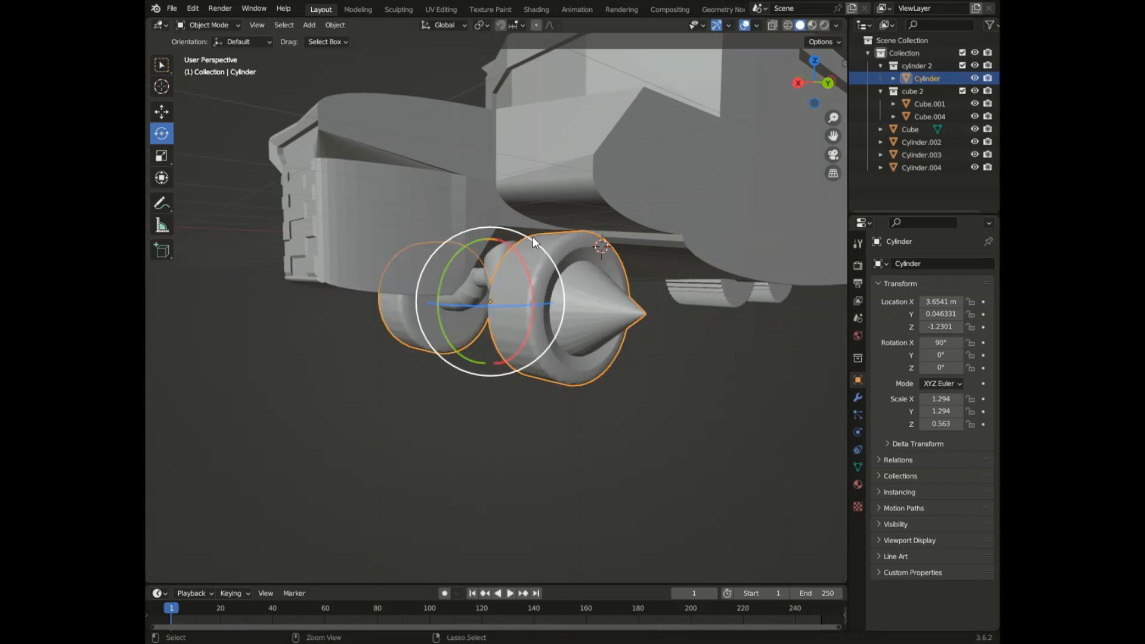
- Test-rotate the front axle linkage about 1846° around the Y axis, and undo the rotation
{"action": "left_click", "coordinate": [488, 266]}
{"action": "left_click_drag", "start_coordinate": [432, 219], "coordinate": [230, 295]}
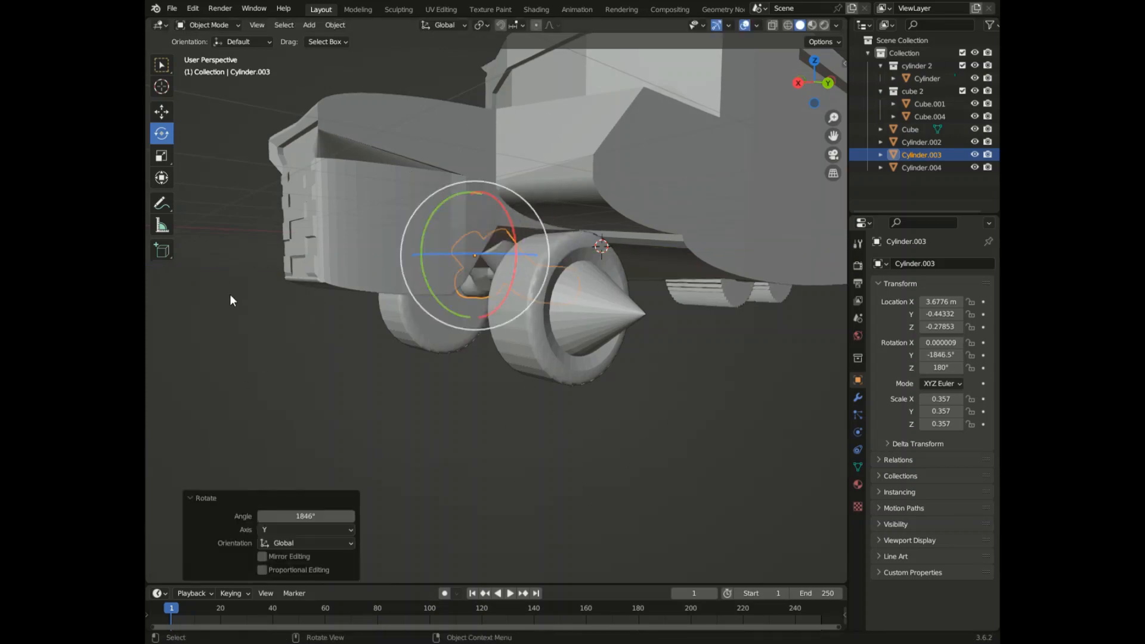
{"action": "key", "text": "ctrl+z"}
- Set the rearmost ridged wheel pair's origin to the center of mass (surface)
{"action": "left_click_drag", "start_coordinate": [792, 85], "coordinate": [494, 292]}
{"action": "middle_click_drag", "start_coordinate": [778, 300], "coordinate": [663, 306], "text": "shift"}
{"action": "scroll", "coordinate": [663, 306], "scroll_direction": "up", "scroll_amount": 4}
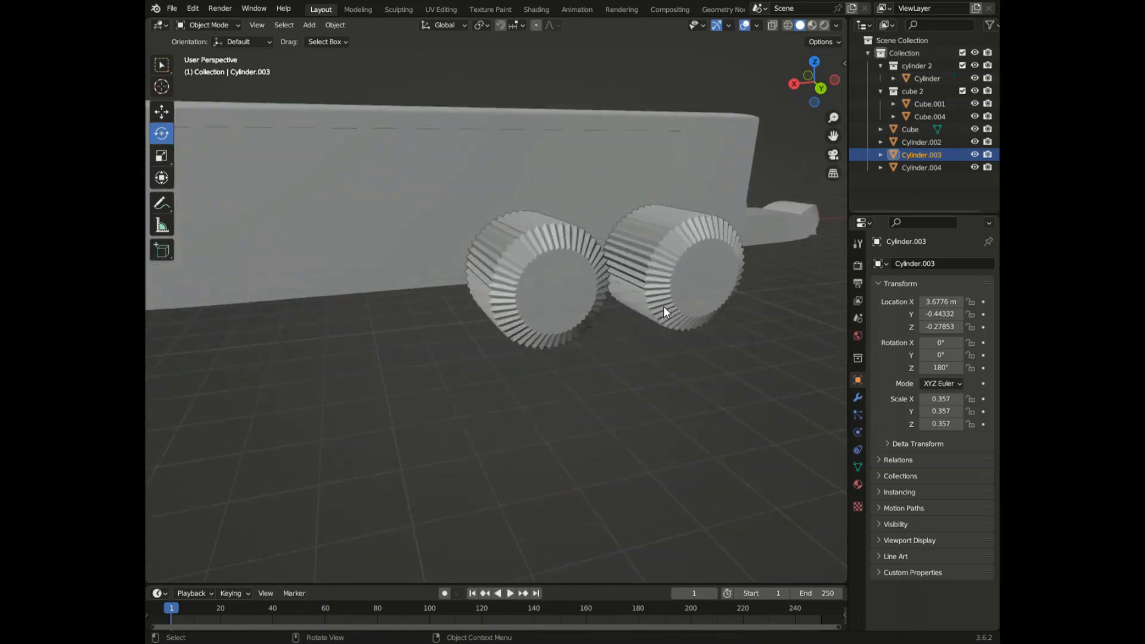
{"action": "left_click", "coordinate": [575, 295]}
{"action": "left_click", "coordinate": [671, 276]}
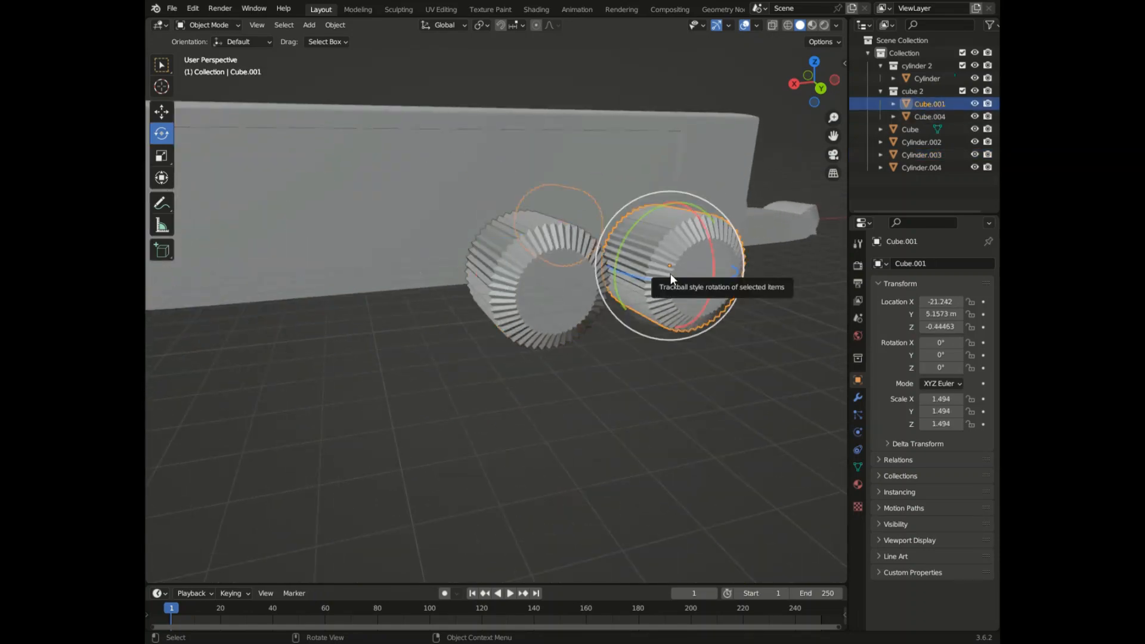
{"action": "right_click", "coordinate": [670, 273]}
{"action": "mouse_move", "coordinate": [663, 273]}
{"action": "left_click", "coordinate": [771, 313]}
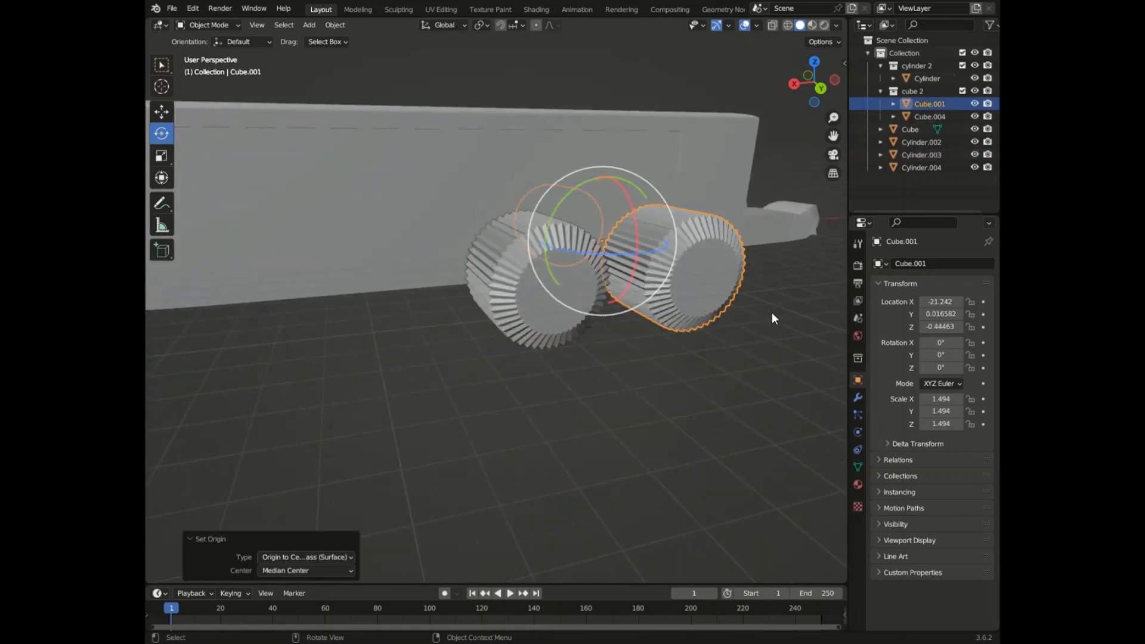
{"action": "right_click", "coordinate": [548, 298]}
{"action": "mouse_move", "coordinate": [548, 299]}
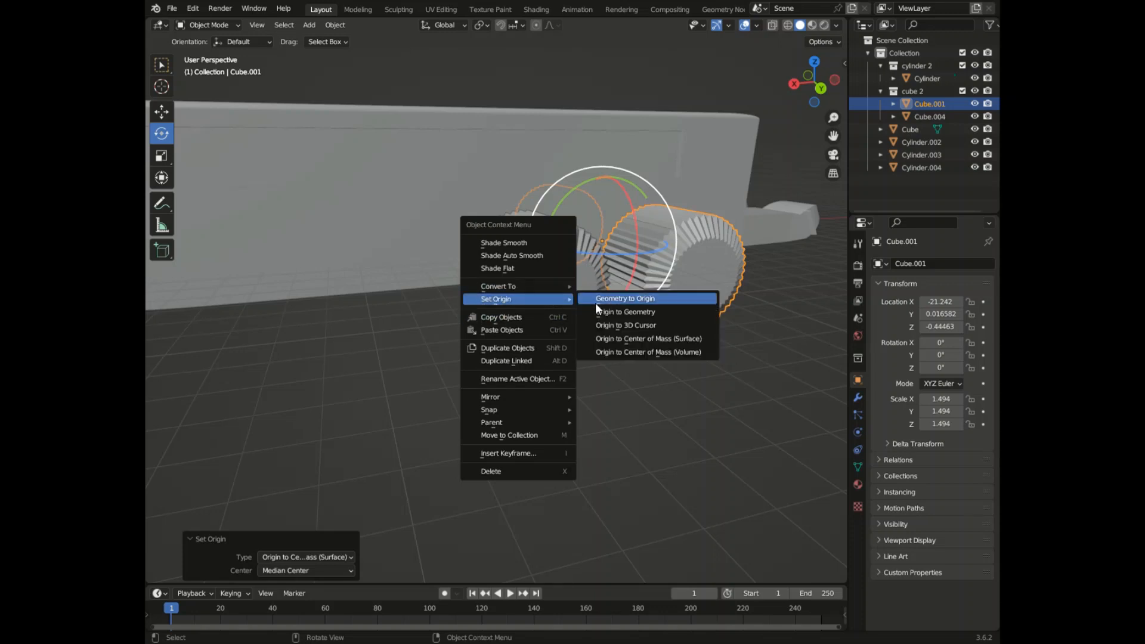
{"action": "left_click", "coordinate": [649, 334]}
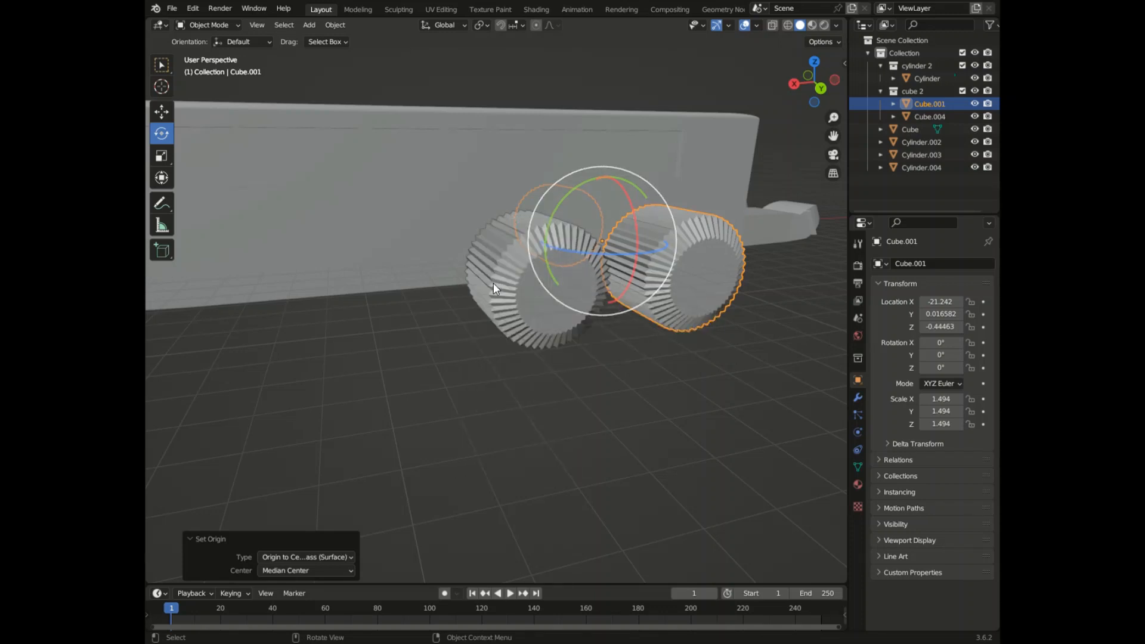
- Set the origin of the ridged wheel pair ahead of the rearmost one to the center of mass (surface)
{"action": "left_click", "coordinate": [513, 290]}
{"action": "right_click", "coordinate": [521, 292]}
{"action": "mouse_move", "coordinate": [522, 292]}
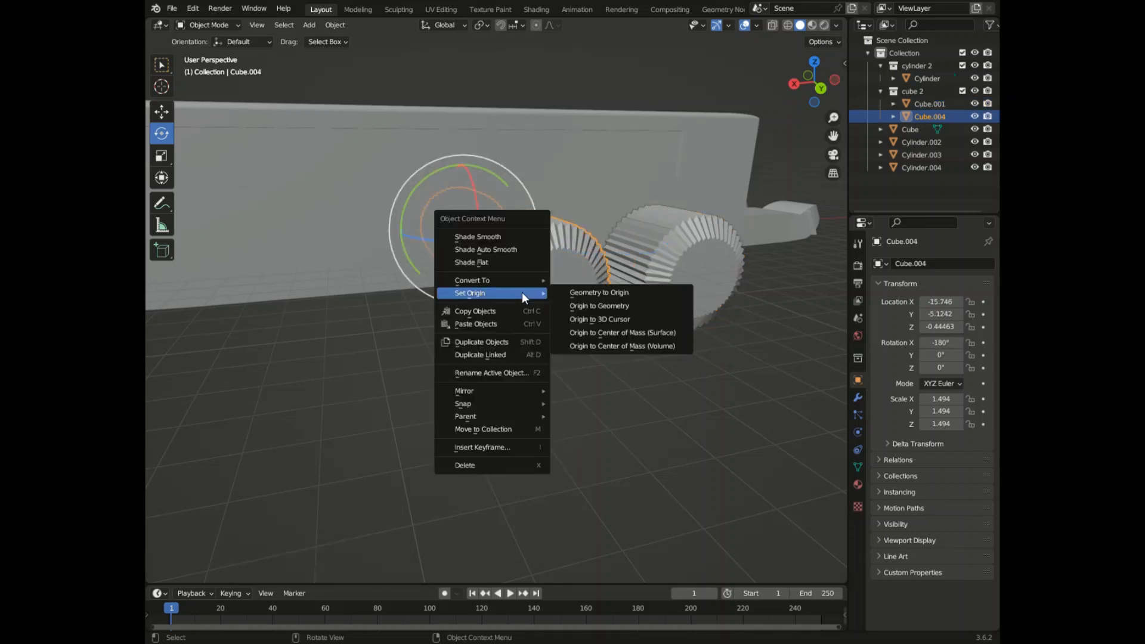
{"action": "left_click", "coordinate": [620, 333]}
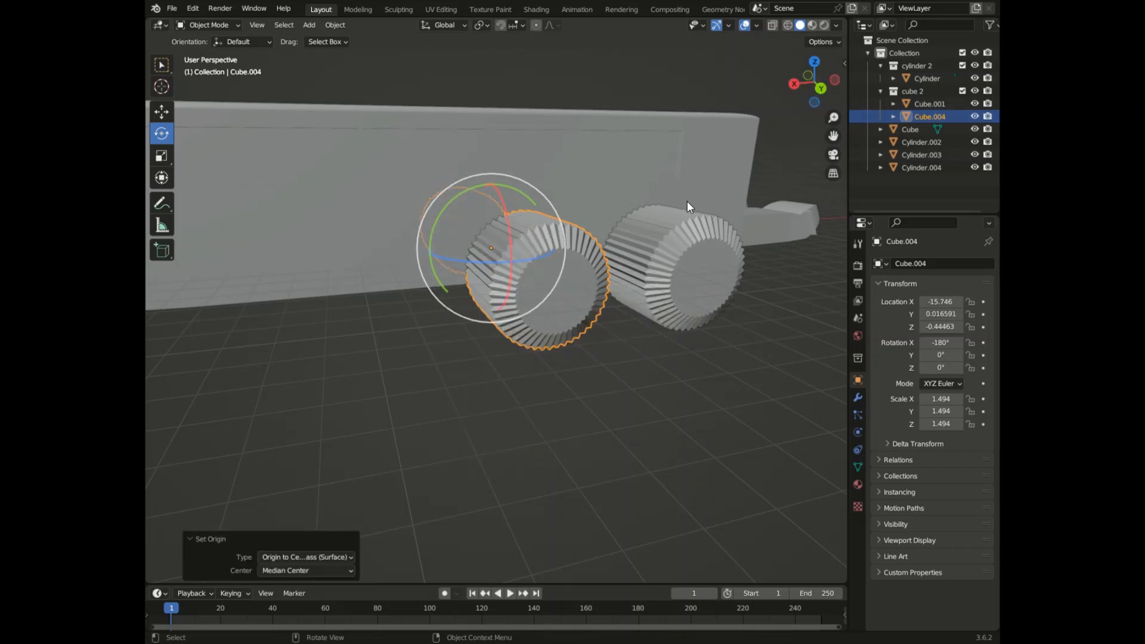
- Spin both ridged wheel pairs around the Y axis in back view, turning the rearmost pair by about -302°
{"action": "left_click", "coordinate": [835, 81]}
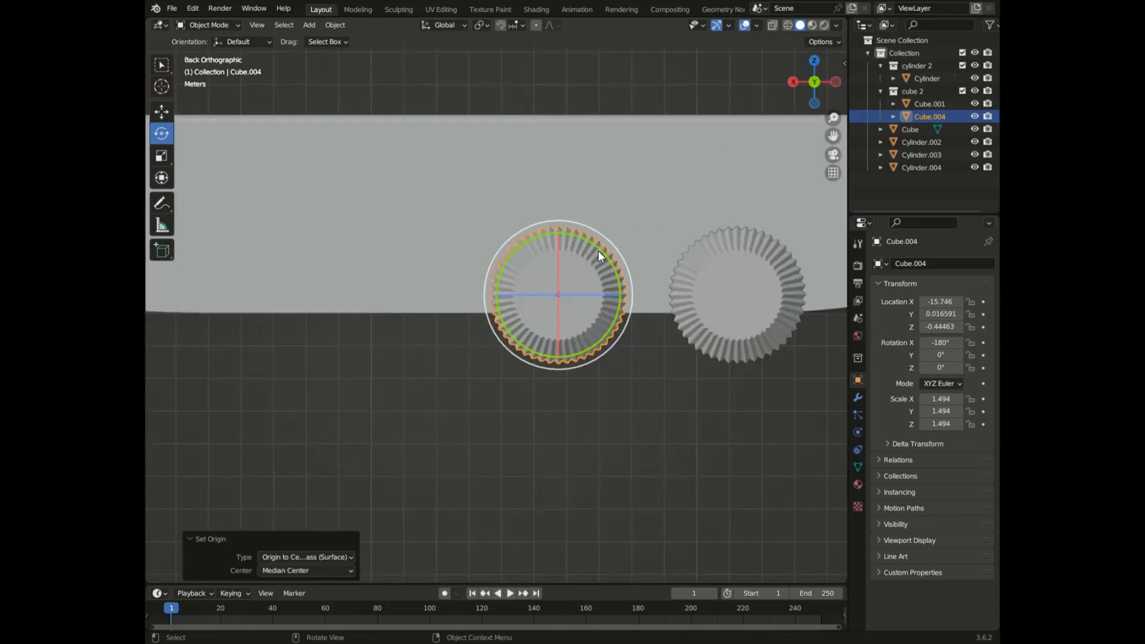
{"action": "key", "text": "r"}
{"action": "left_click", "coordinate": [689, 228]}
{"action": "left_click", "coordinate": [771, 291]}
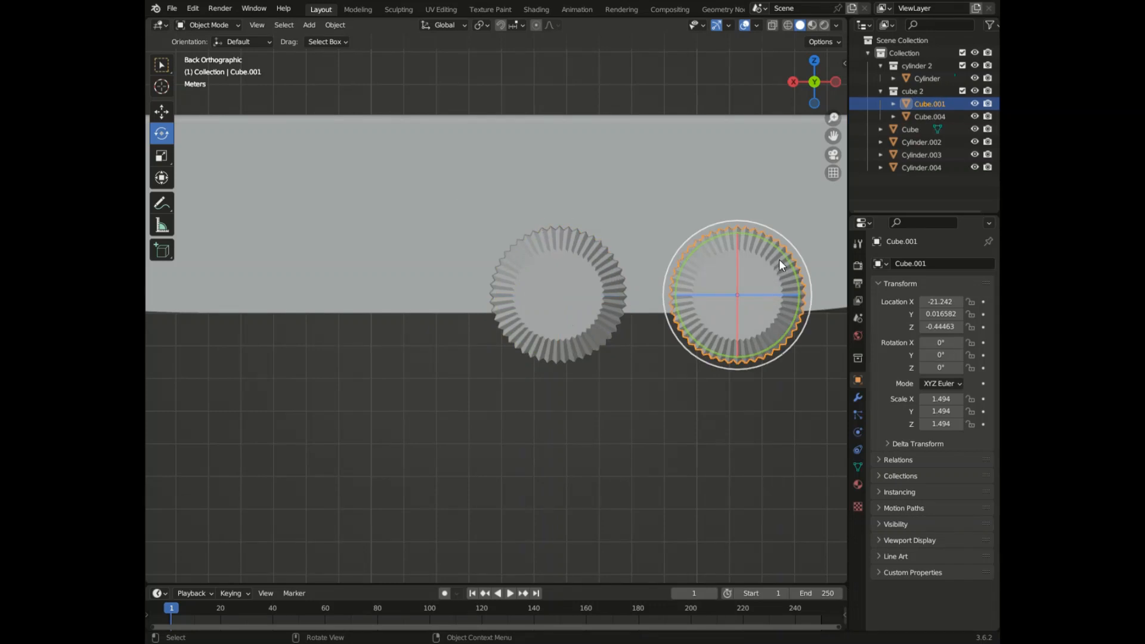
{"action": "key", "text": "r"}
{"action": "left_click", "coordinate": [707, 202]}
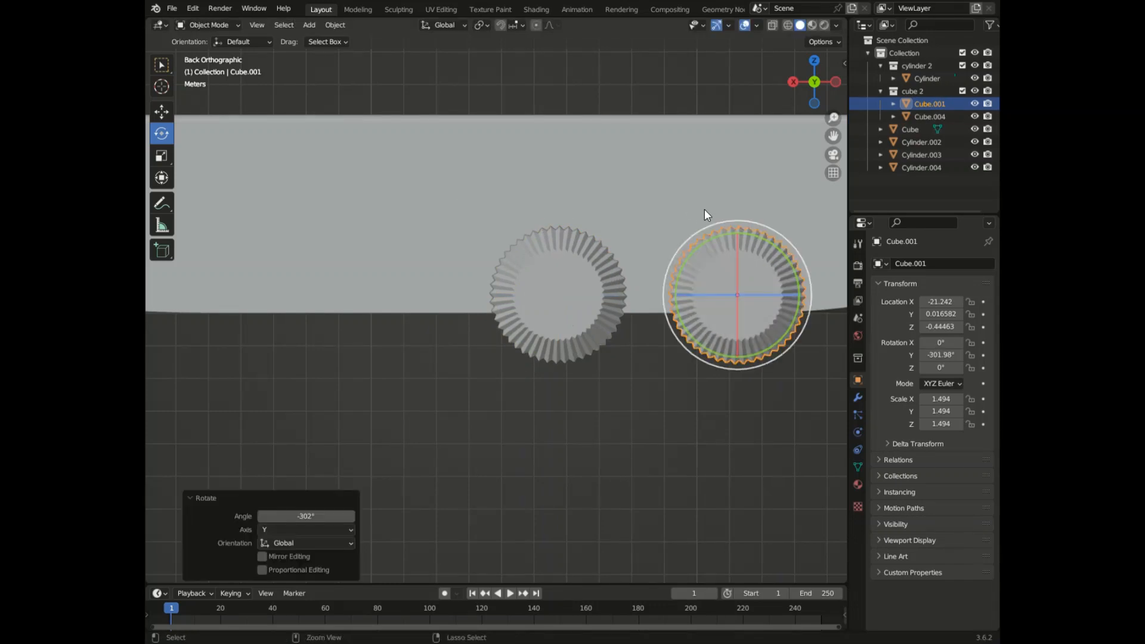
- Undo the rotations and origin changes made to both ridged wheel pairs
{"action": "key", "text": "ctrl+z"}
{"action": "key", "text": "ctrl+z"}
{"action": "key", "text": "ctrl+z"}
{"action": "scroll", "coordinate": [673, 319], "scroll_direction": "down", "scroll_amount": 7}
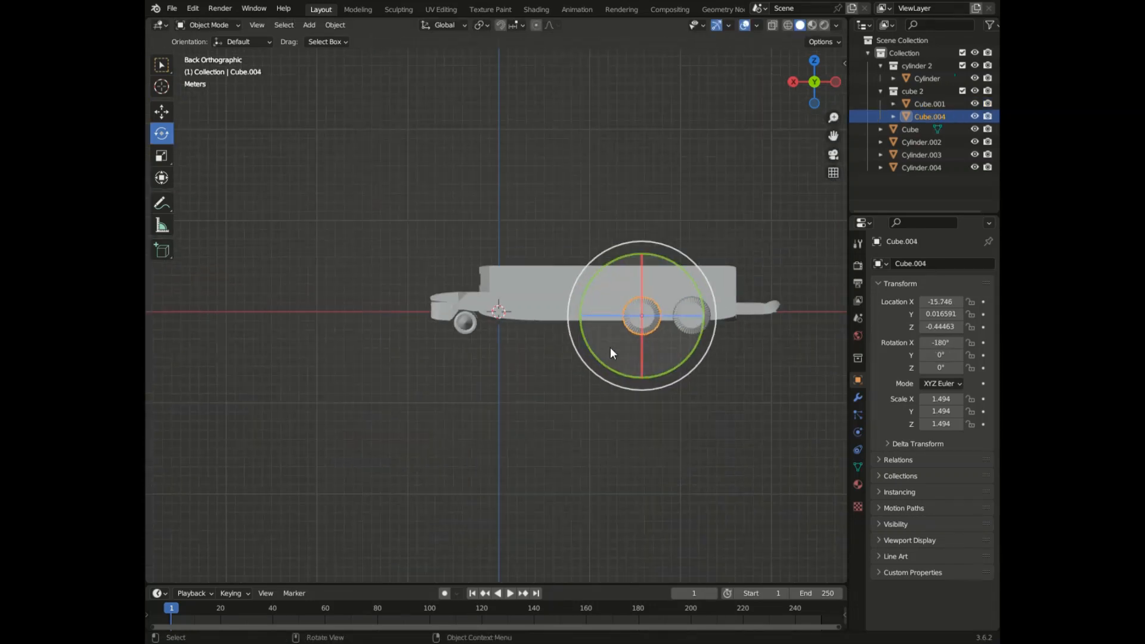
{"action": "key", "text": "ctrl+z"}
{"action": "key", "text": "ctrl+z"}
{"action": "left_click", "coordinate": [583, 350]}
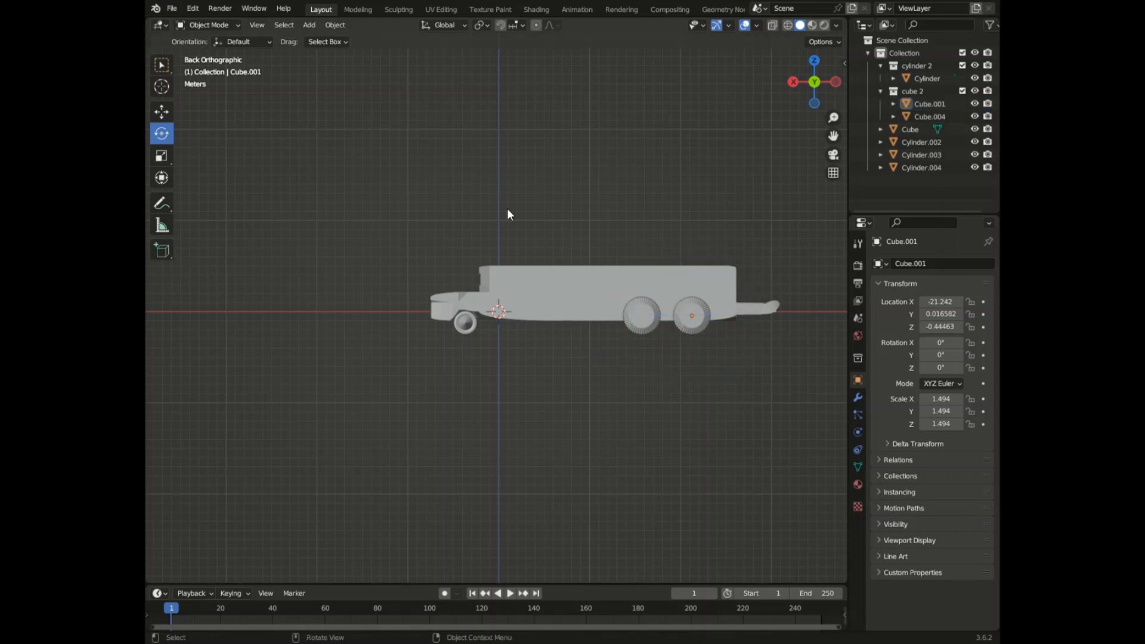
{"action": "key", "text": "ctrl+z"}
{"action": "key", "text": "ctrl+z"}
{"action": "key", "text": "ctrl+z"}
{"action": "key", "text": "ctrl+z"}
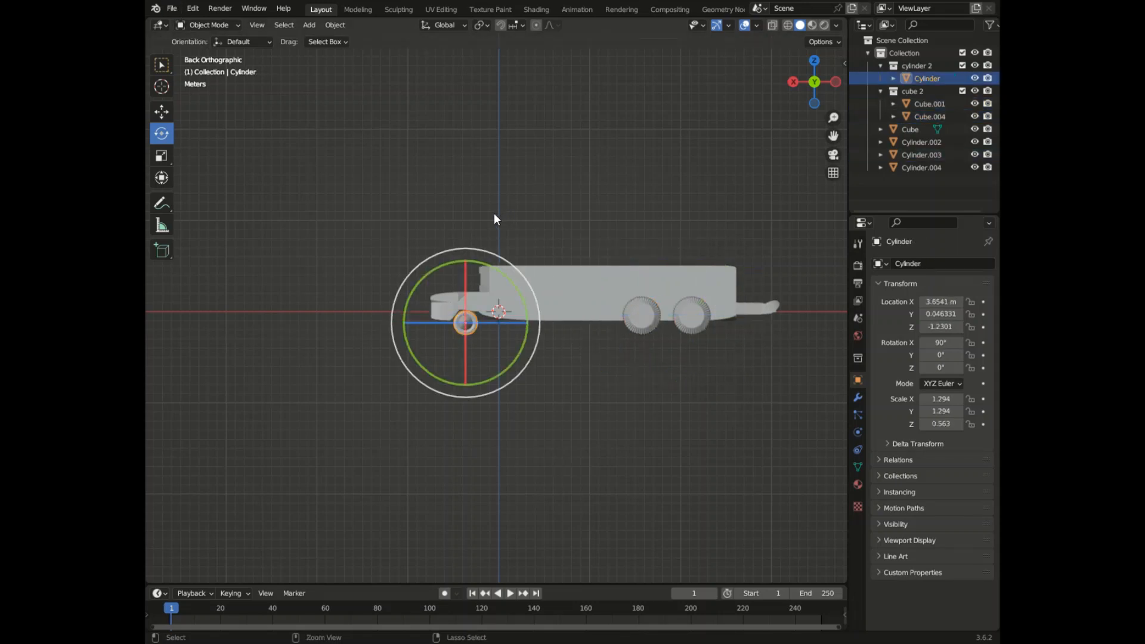
- Examine the front wheel pair and its axle up close from below the vehicle, and deselect it
{"action": "left_click_drag", "start_coordinate": [806, 84], "coordinate": [990, 96]}
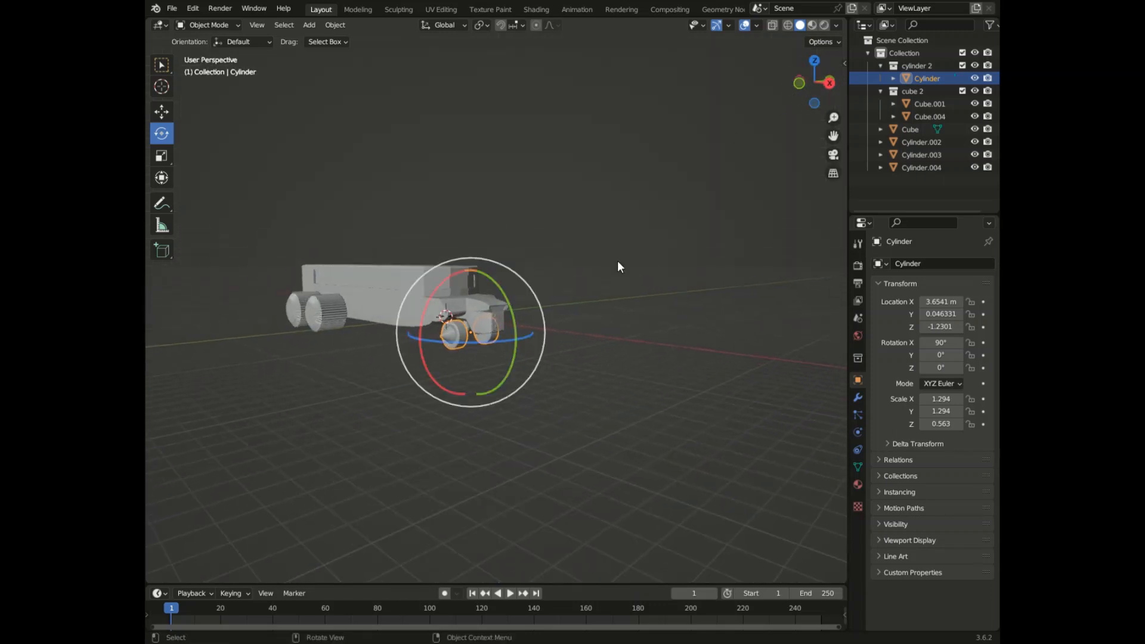
{"action": "left_click", "coordinate": [477, 332]}
{"action": "scroll", "coordinate": [473, 378], "scroll_direction": "up", "scroll_amount": 6}
{"action": "left_click", "coordinate": [393, 240]}
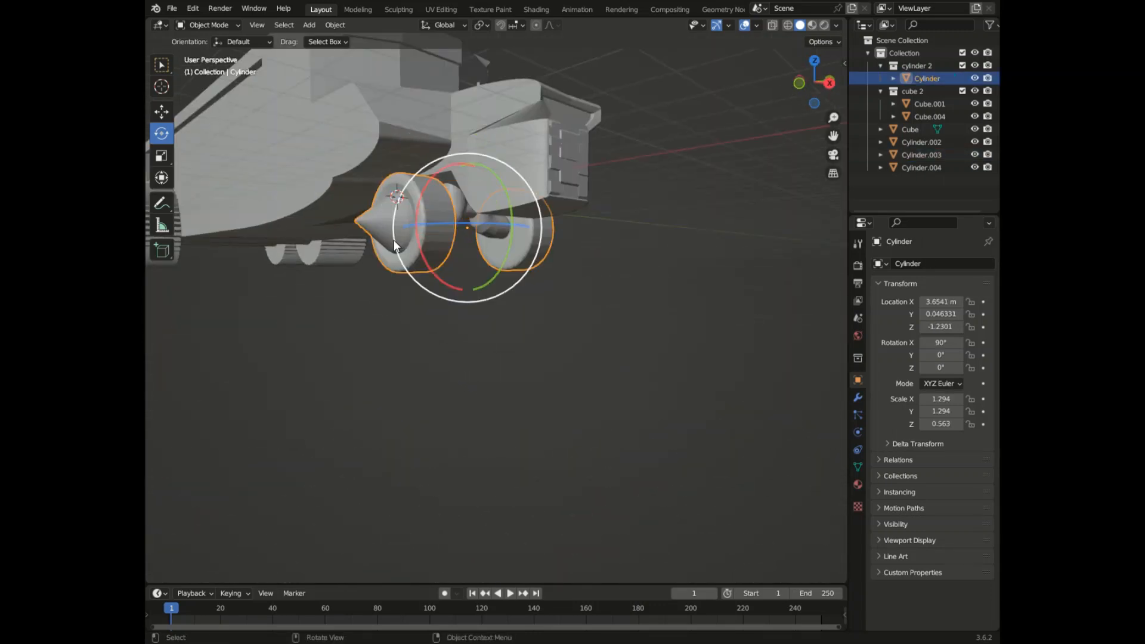
{"action": "left_click", "coordinate": [438, 364]}
{"action": "scroll", "coordinate": [282, 205], "scroll_direction": "down", "scroll_amount": 5}
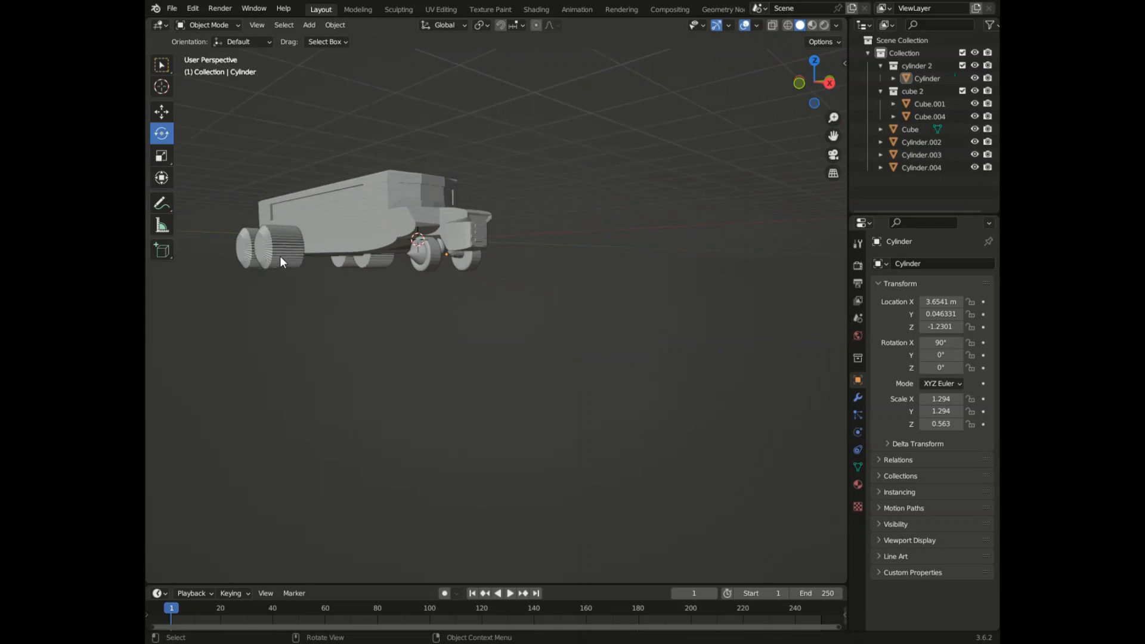
- Set the origin of the rearmost ridged wheel pair, Cube.001, to its center of mass (surface)
{"action": "left_click", "coordinate": [247, 259]}
{"action": "left_click", "coordinate": [240, 259]}
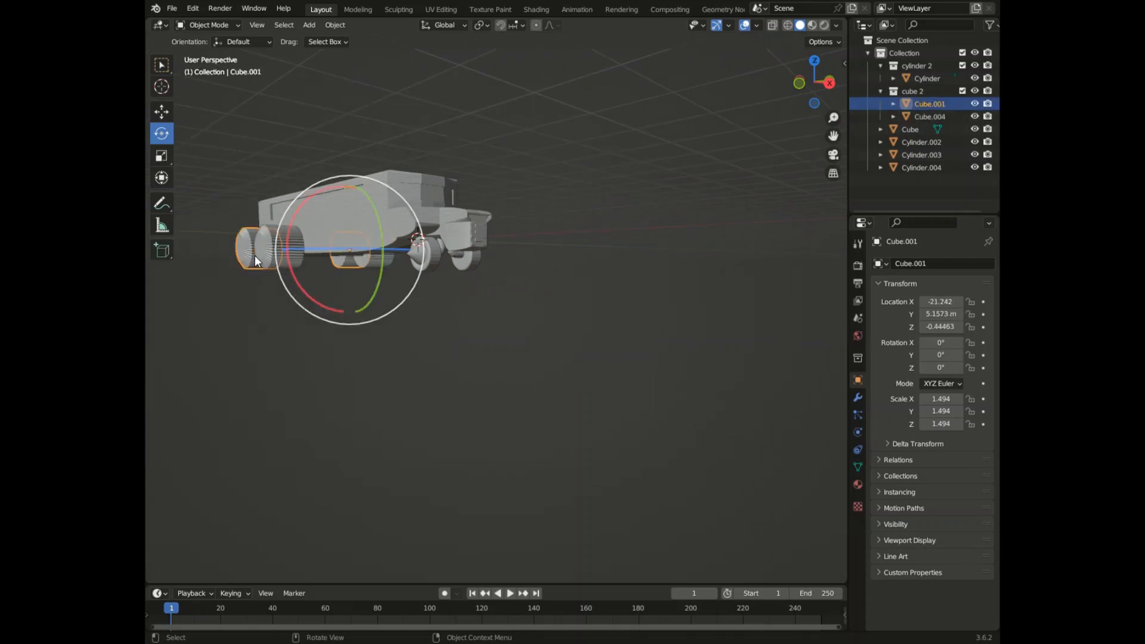
{"action": "right_click", "coordinate": [254, 256]}
{"action": "mouse_move", "coordinate": [253, 255]}
{"action": "left_click", "coordinate": [350, 295]}
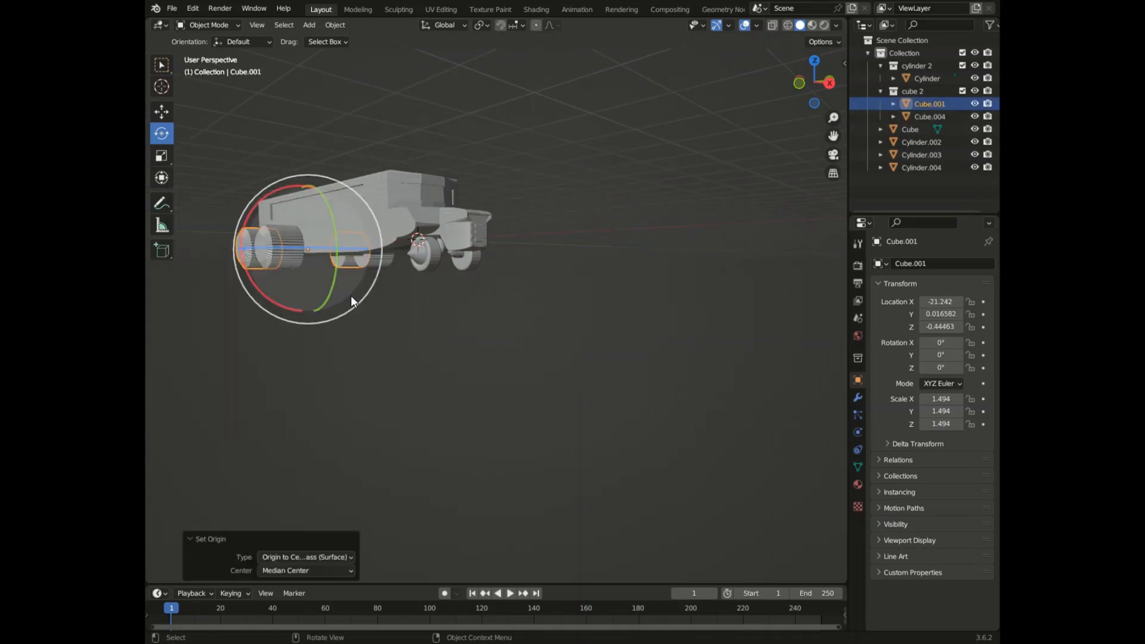
- Set the origin of the other ridged wheel pair, Cube.004, to its center of mass (surface)
{"action": "left_click", "coordinate": [281, 261]}
{"action": "right_click", "coordinate": [282, 261]}
{"action": "mouse_move", "coordinate": [287, 264]}
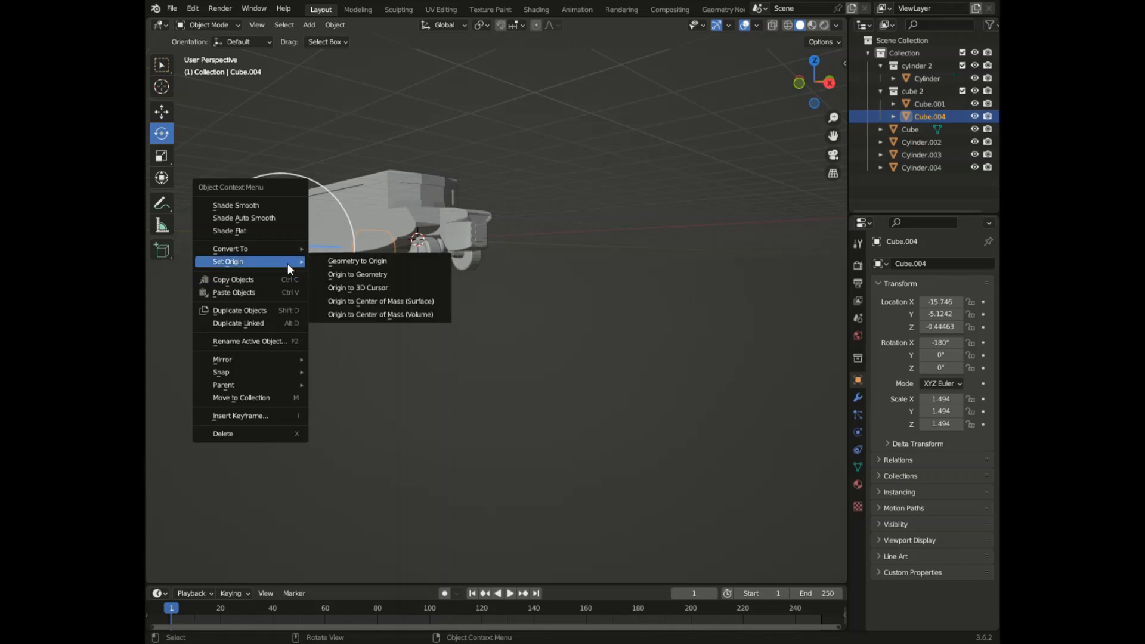
{"action": "left_click", "coordinate": [391, 299]}
- Select the front axle linkage, Cylinder.003, and save the file farmer 1.blend
{"action": "left_click", "coordinate": [417, 259]}
{"action": "left_click", "coordinate": [461, 262]}
{"action": "scroll", "coordinate": [395, 273], "scroll_direction": "up", "scroll_amount": 5}
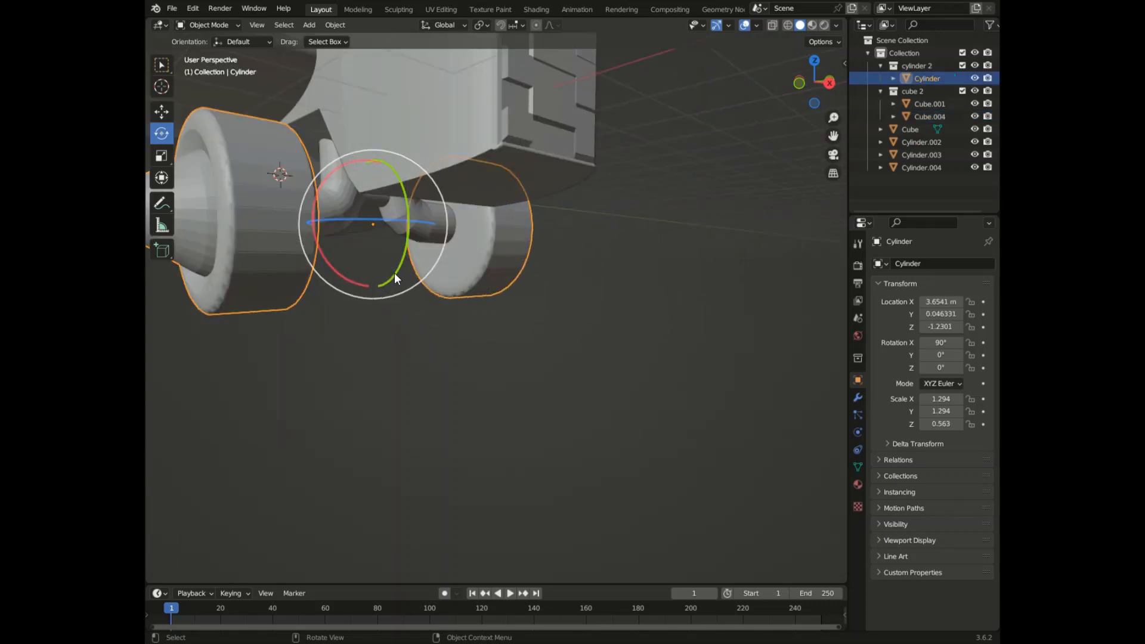
{"action": "left_click", "coordinate": [352, 234]}
{"action": "scroll", "coordinate": [352, 234], "scroll_direction": "down", "scroll_amount": 6}
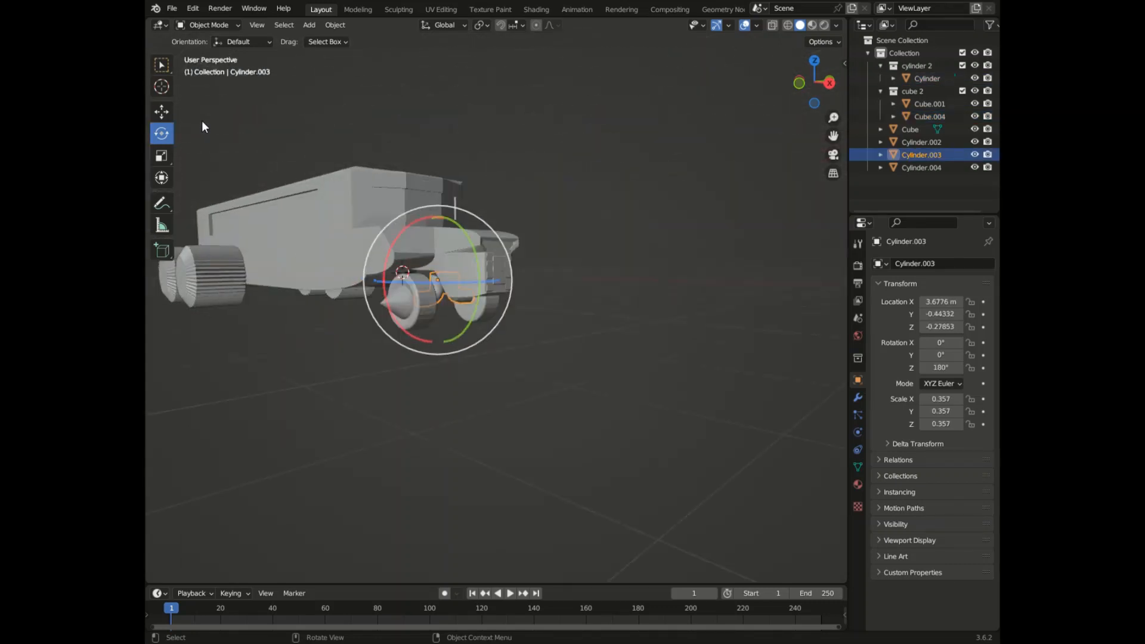
{"action": "scroll", "coordinate": [202, 121], "scroll_direction": "up", "scroll_amount": 1}
{"action": "left_click", "coordinate": [171, 9]}
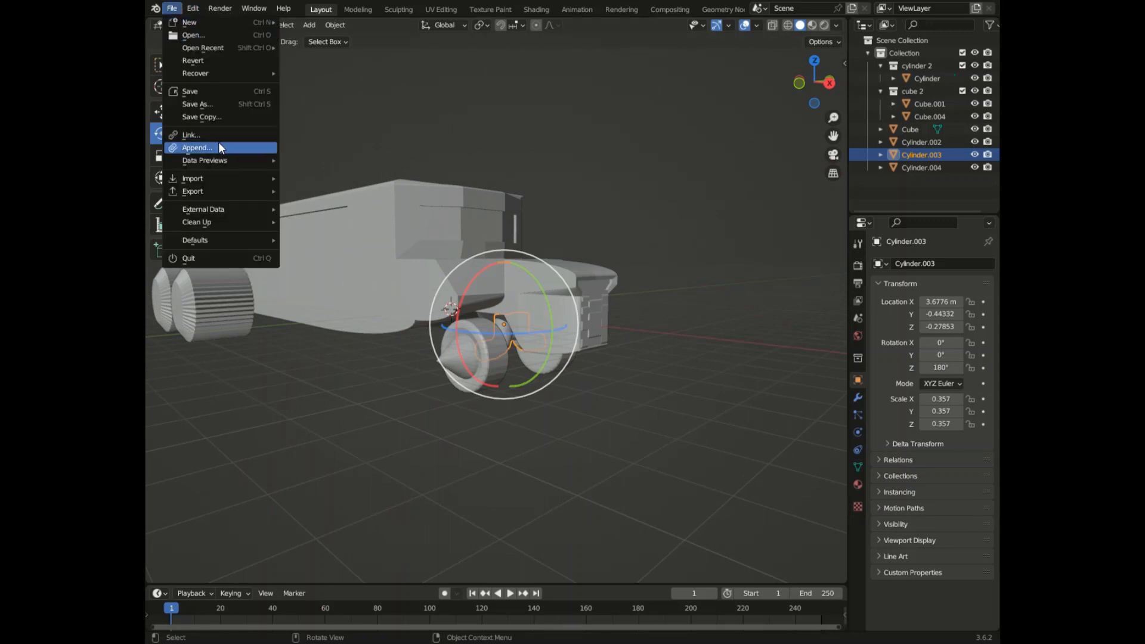
{"action": "key", "text": "ctrl+s"}
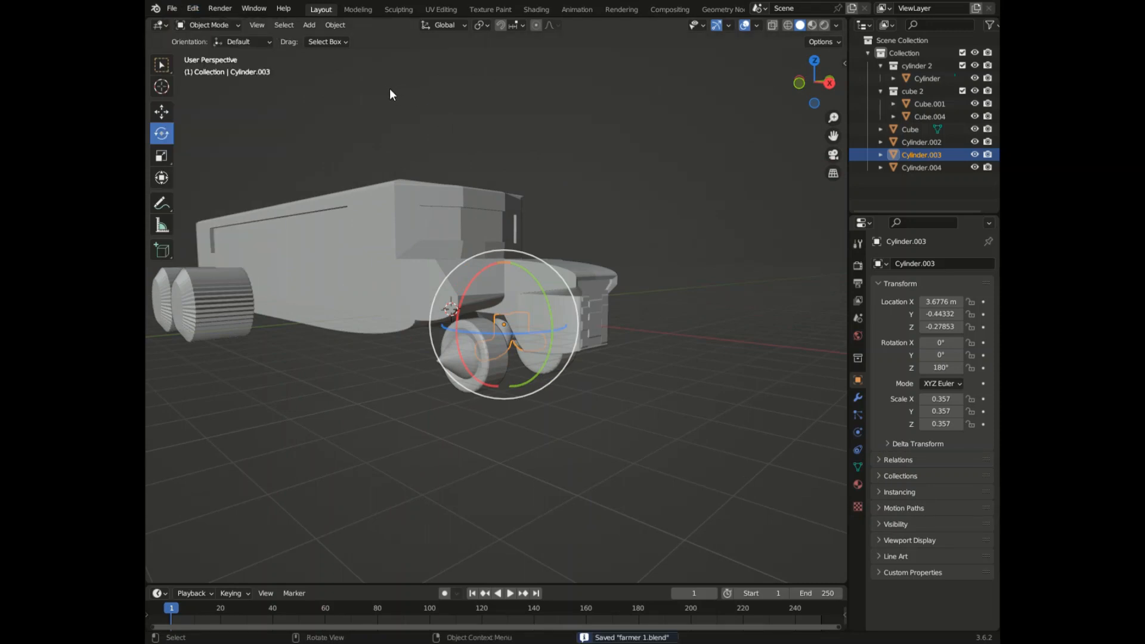
- Open the wheel collection file wheels v1.blend
{"action": "left_click", "coordinate": [172, 8]}
{"action": "left_click", "coordinate": [205, 35]}
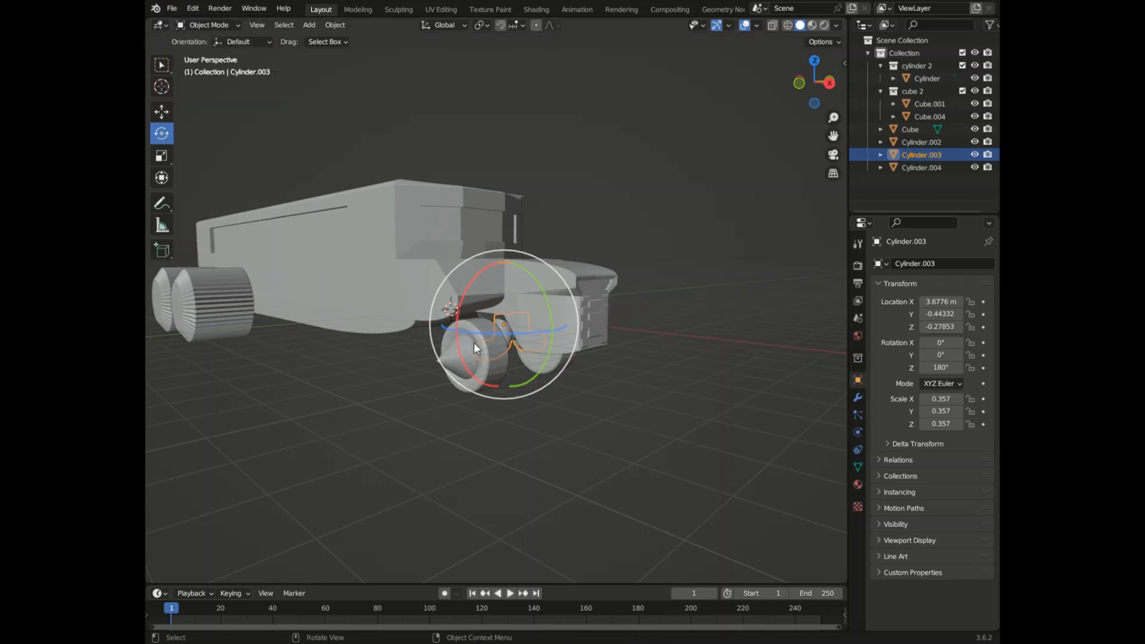
{"action": "scroll", "coordinate": [591, 363], "scroll_direction": "down", "scroll_amount": 6}
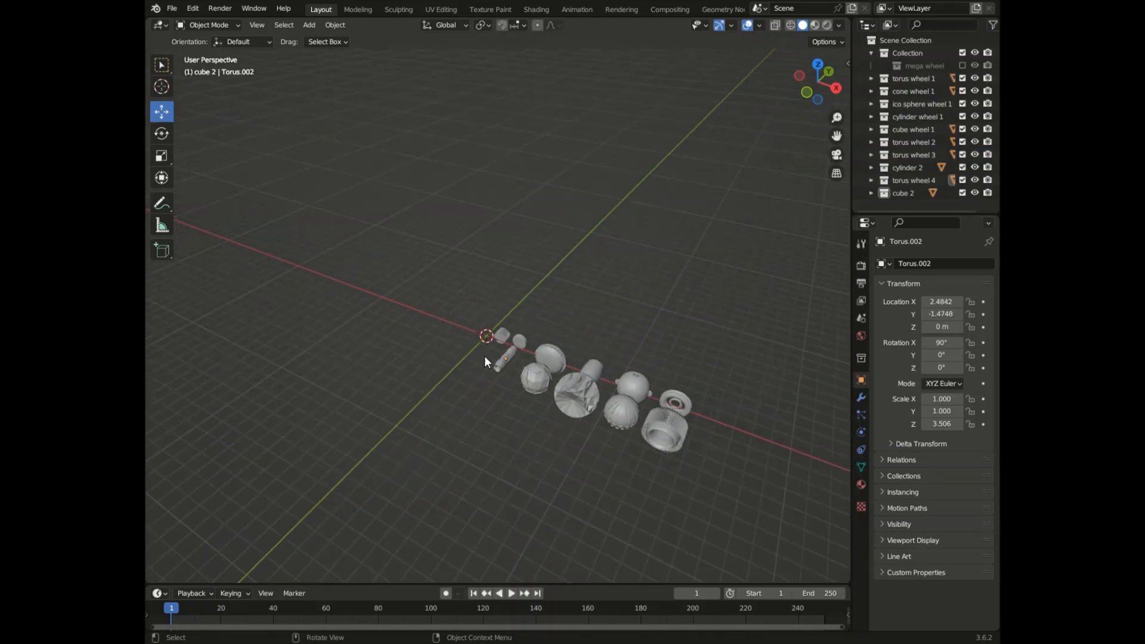
- Move the smooth spherical wheel with small spikes about 4.89 m along the Y axis, away from the row
{"action": "scroll", "coordinate": [685, 323], "scroll_direction": "up", "scroll_amount": 3}
{"action": "middle_click_drag", "start_coordinate": [792, 99], "coordinate": [637, 174]}
{"action": "scroll", "coordinate": [209, 302], "scroll_direction": "up", "scroll_amount": 3}
{"action": "scroll", "coordinate": [593, 380], "scroll_direction": "down", "scroll_amount": 2}
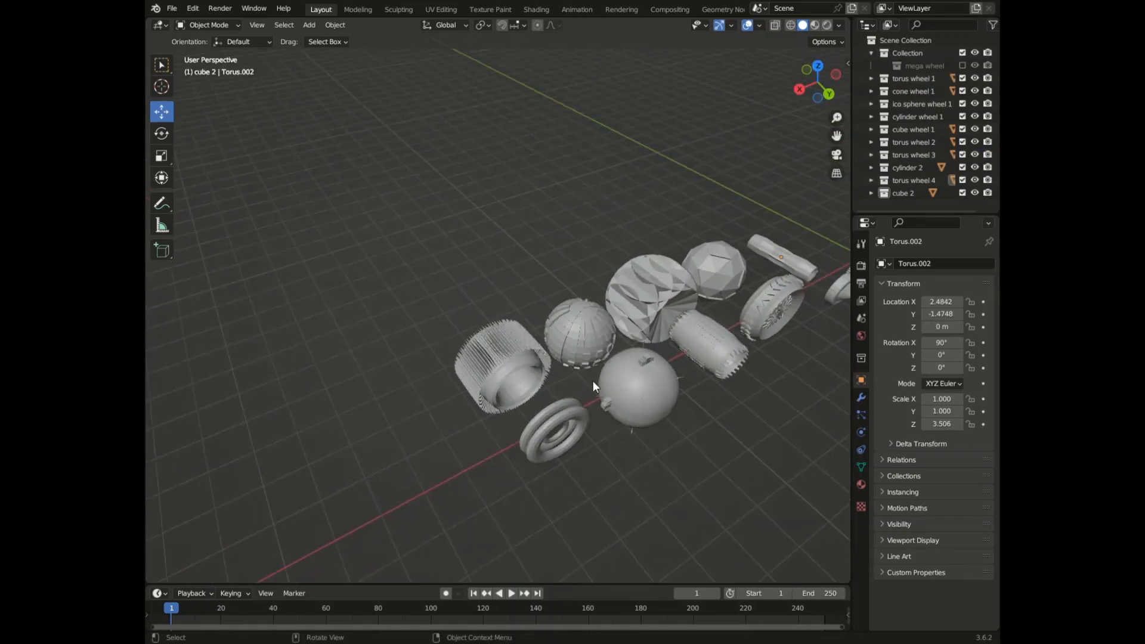
{"action": "scroll", "coordinate": [532, 390], "scroll_direction": "up", "scroll_amount": 5}
{"action": "left_click", "coordinate": [475, 385]}
{"action": "scroll", "coordinate": [609, 381], "scroll_direction": "down", "scroll_amount": 5}
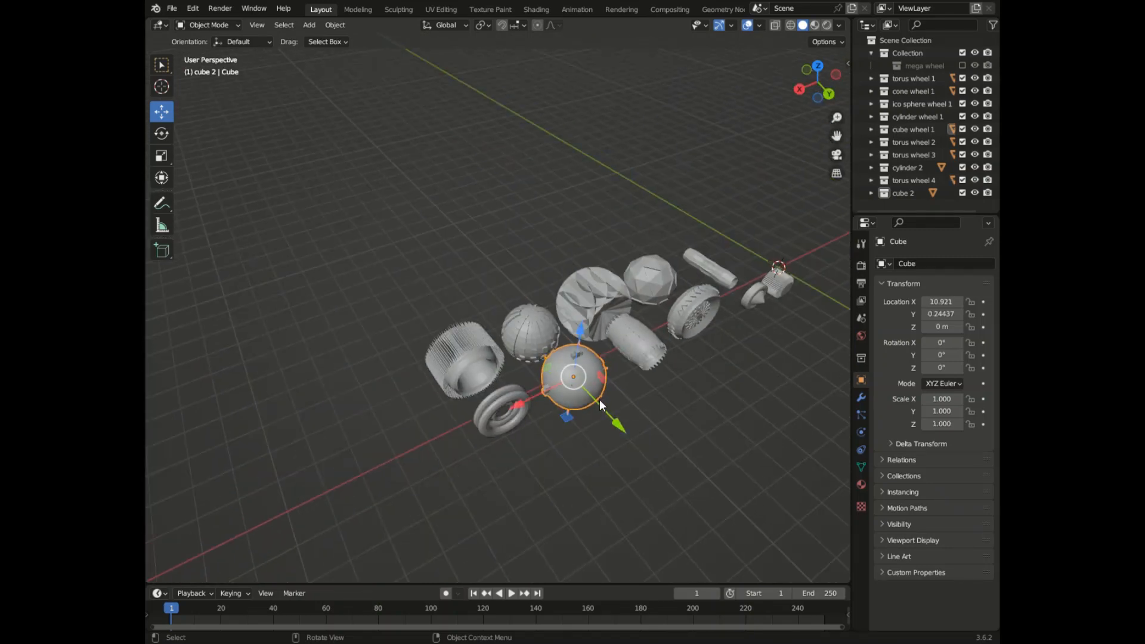
{"action": "left_click_drag", "start_coordinate": [599, 399], "coordinate": [718, 540]}
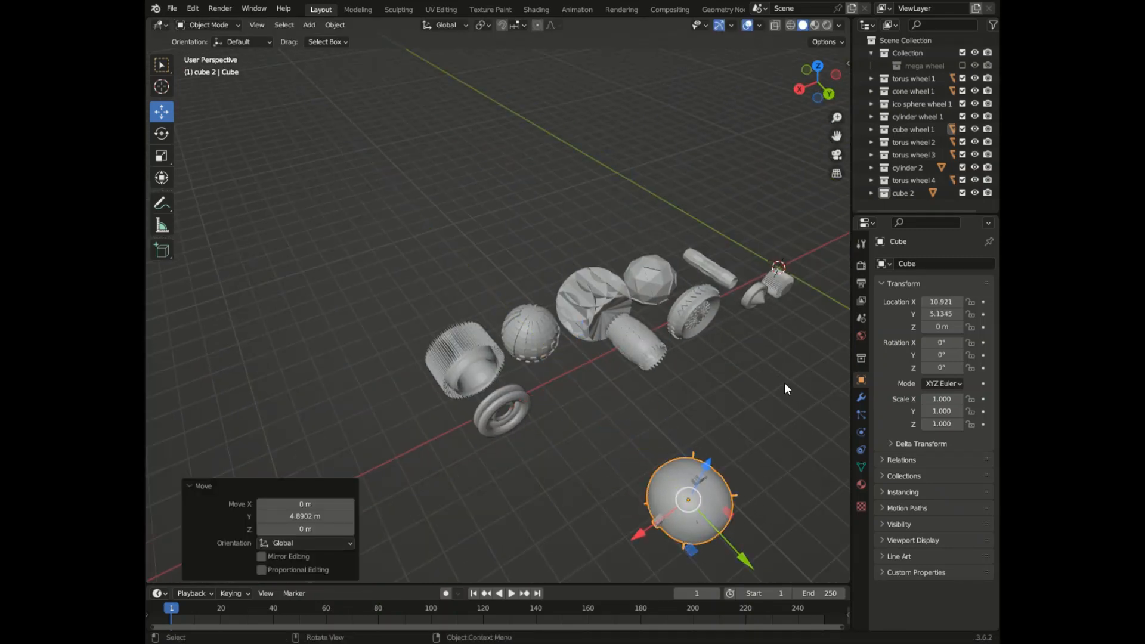
- View the separated spherical wheel from several angles, save wheels v1.blend, and deselect the wheel
{"action": "left_click_drag", "start_coordinate": [822, 85], "coordinate": [770, 234]}
{"action": "scroll", "coordinate": [629, 490], "scroll_direction": "up", "scroll_amount": 5}
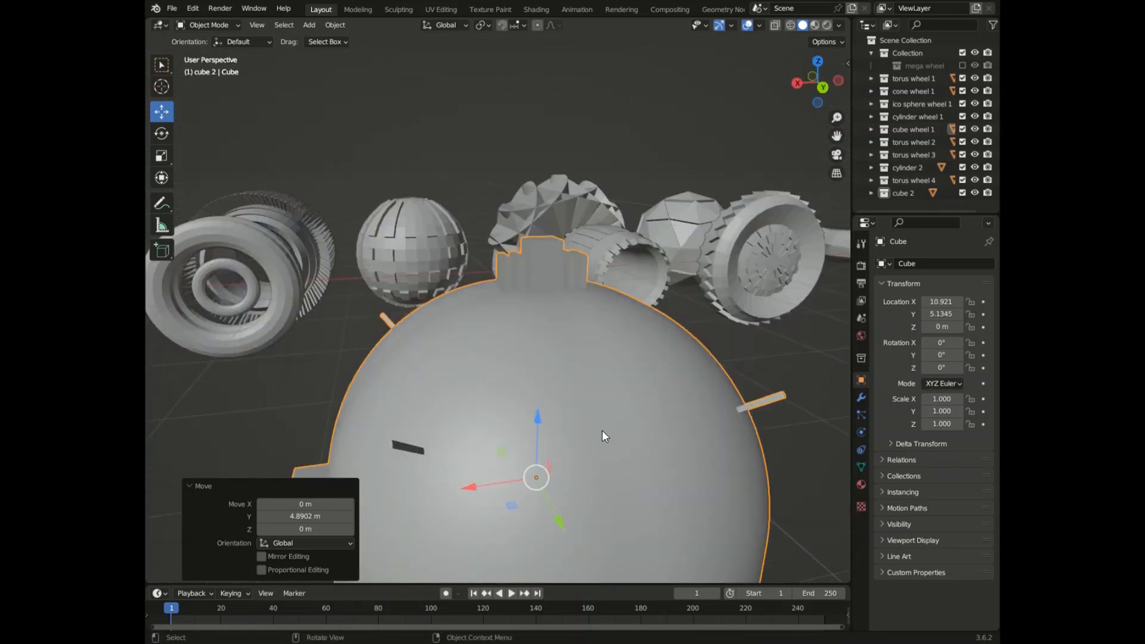
{"action": "scroll", "coordinate": [636, 442], "scroll_direction": "down", "scroll_amount": 4}
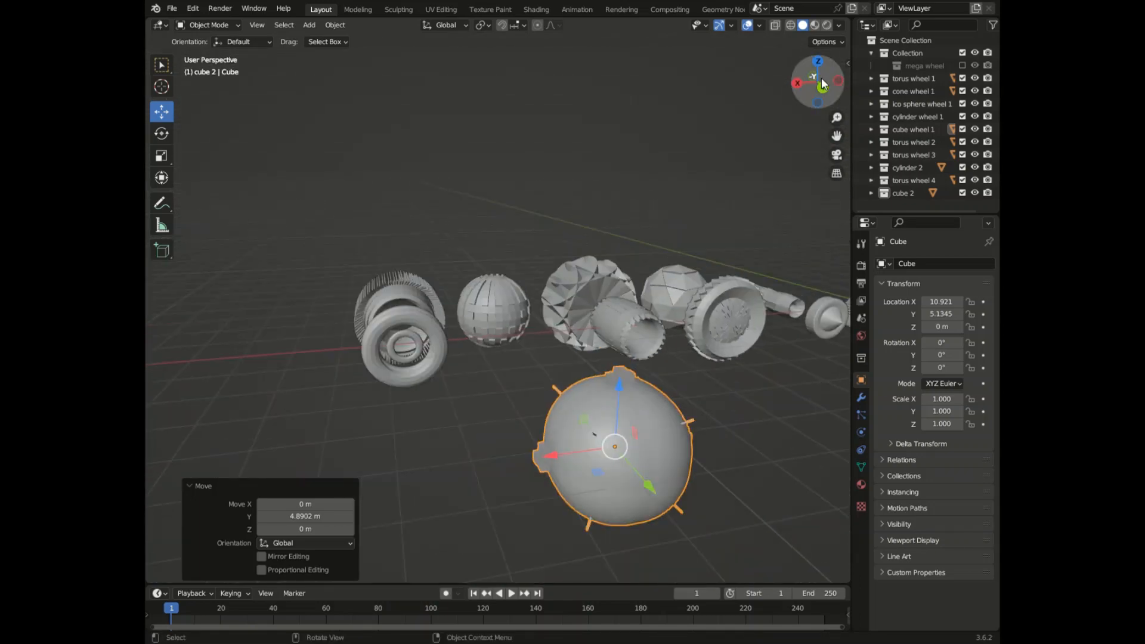
{"action": "left_click_drag", "start_coordinate": [821, 77], "coordinate": [806, 92]}
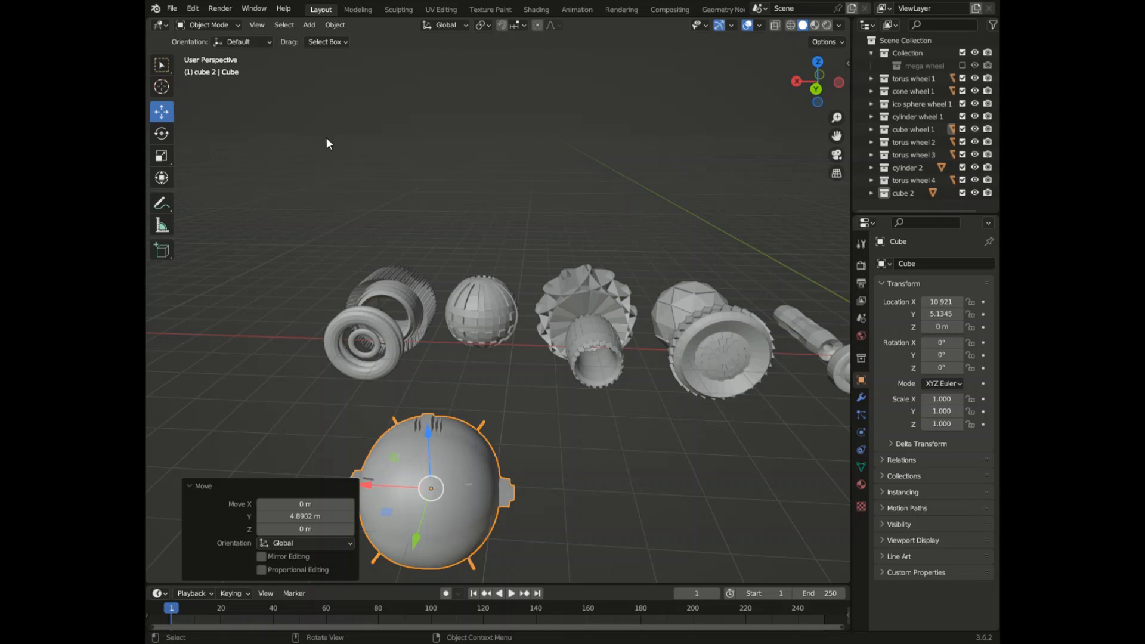
{"action": "key", "text": "ctrl+s"}
{"action": "left_click", "coordinate": [431, 113]}
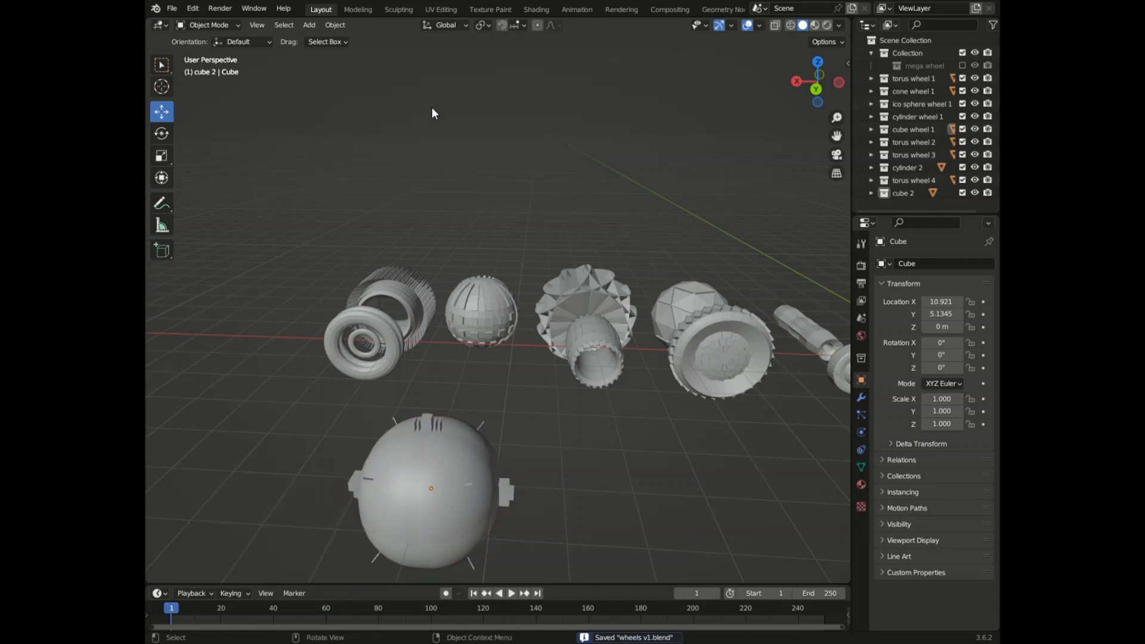
- Compare the grooved spherical wheel with the smooth spiked one by selecting each in turn
{"action": "left_click", "coordinate": [462, 312]}
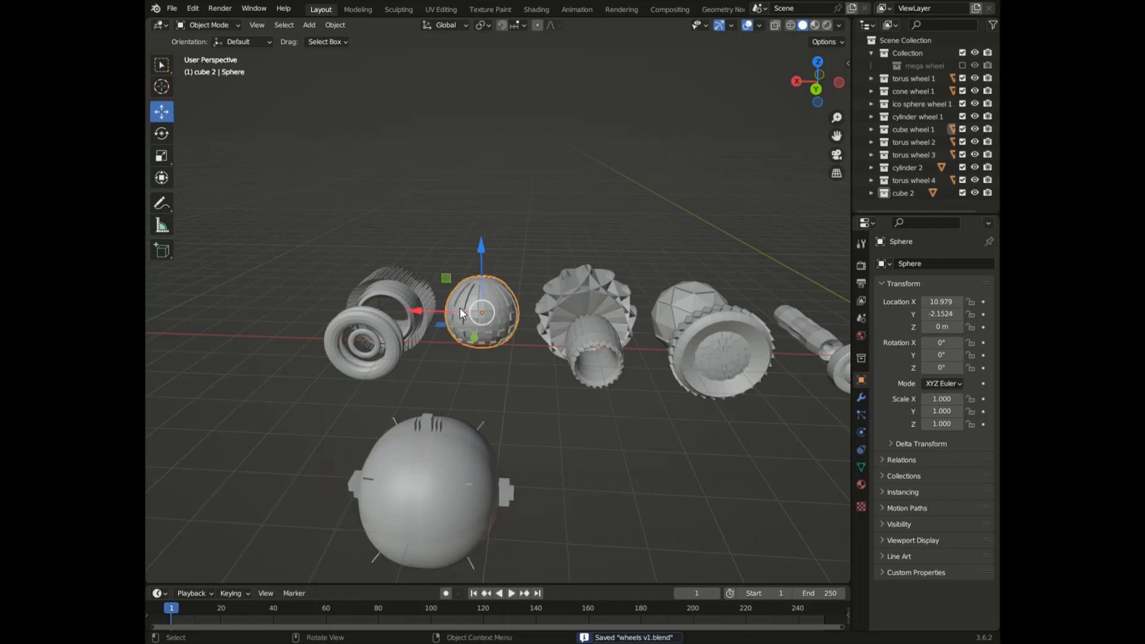
{"action": "left_click", "coordinate": [454, 494]}
{"action": "scroll", "coordinate": [691, 289], "scroll_direction": "down", "scroll_amount": 5}
{"action": "scroll", "coordinate": [681, 317], "scroll_direction": "up", "scroll_amount": 3}
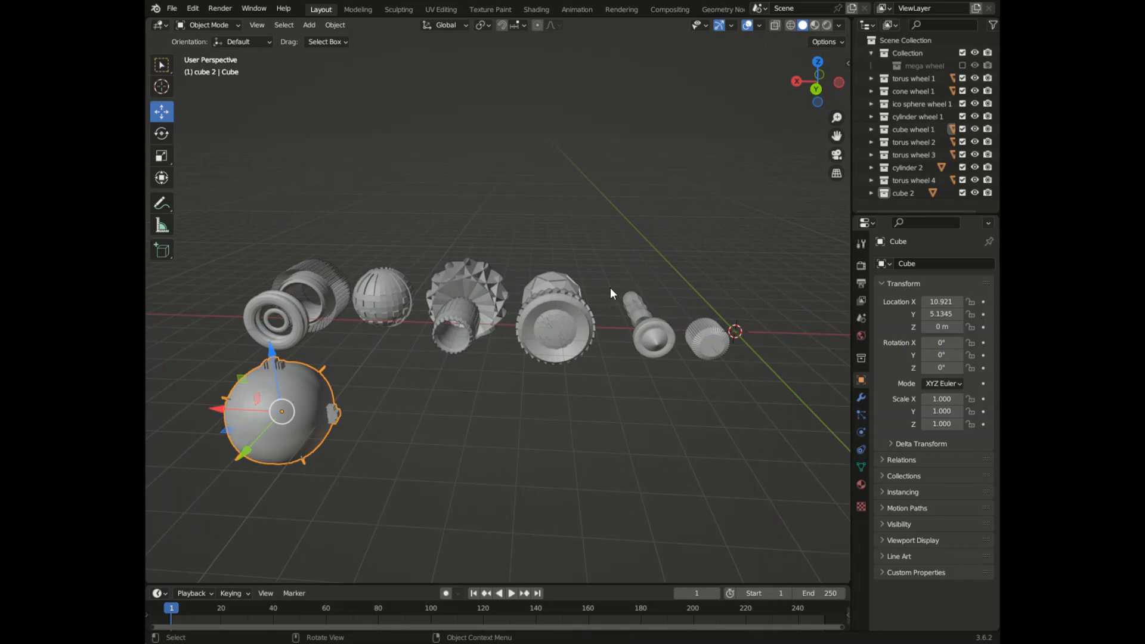
- Open the long trough-shaped vehicle model containing the mega wheel collection, without saving changes to wheels v1.blend
{"action": "left_click", "coordinate": [173, 9]}
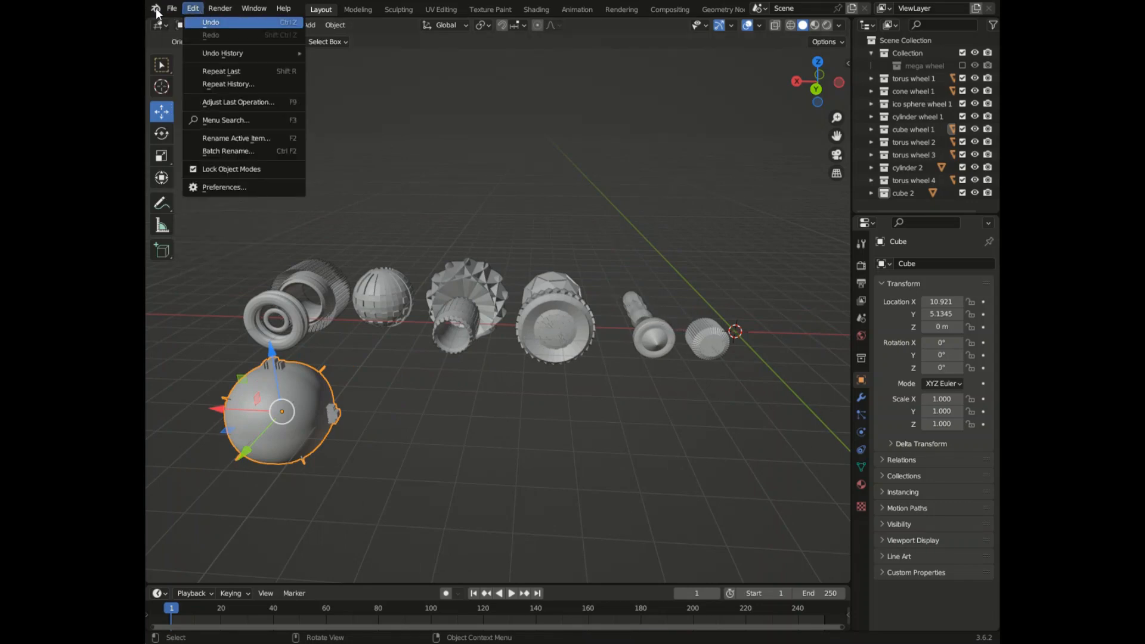
{"action": "left_click", "coordinate": [171, 9]}
{"action": "mouse_move", "coordinate": [182, 23]}
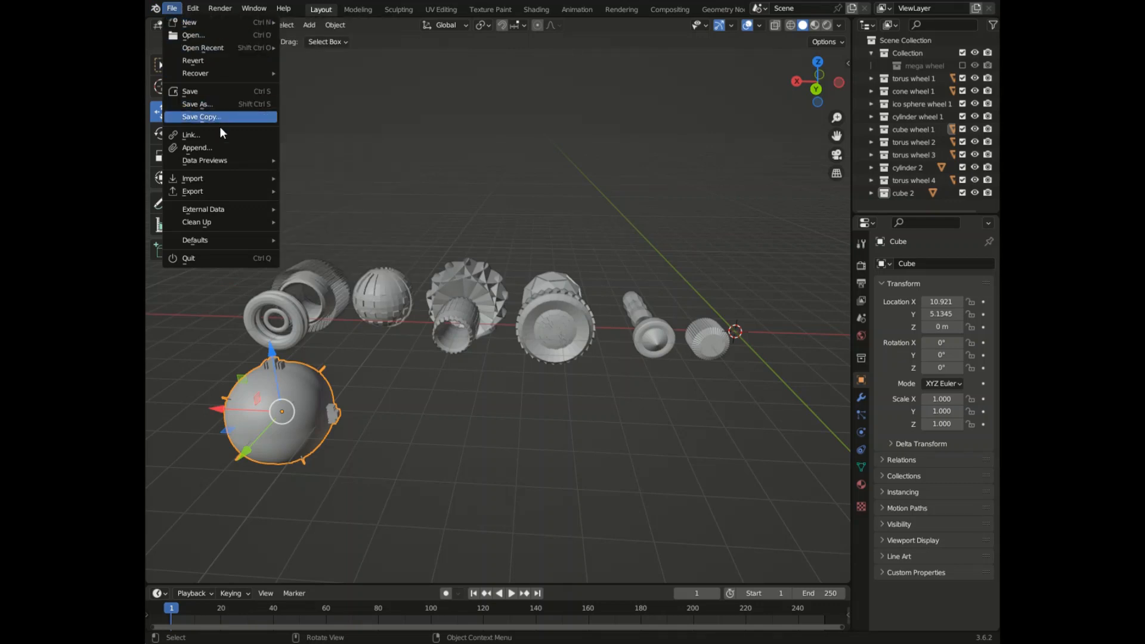
{"action": "left_click", "coordinate": [205, 34]}
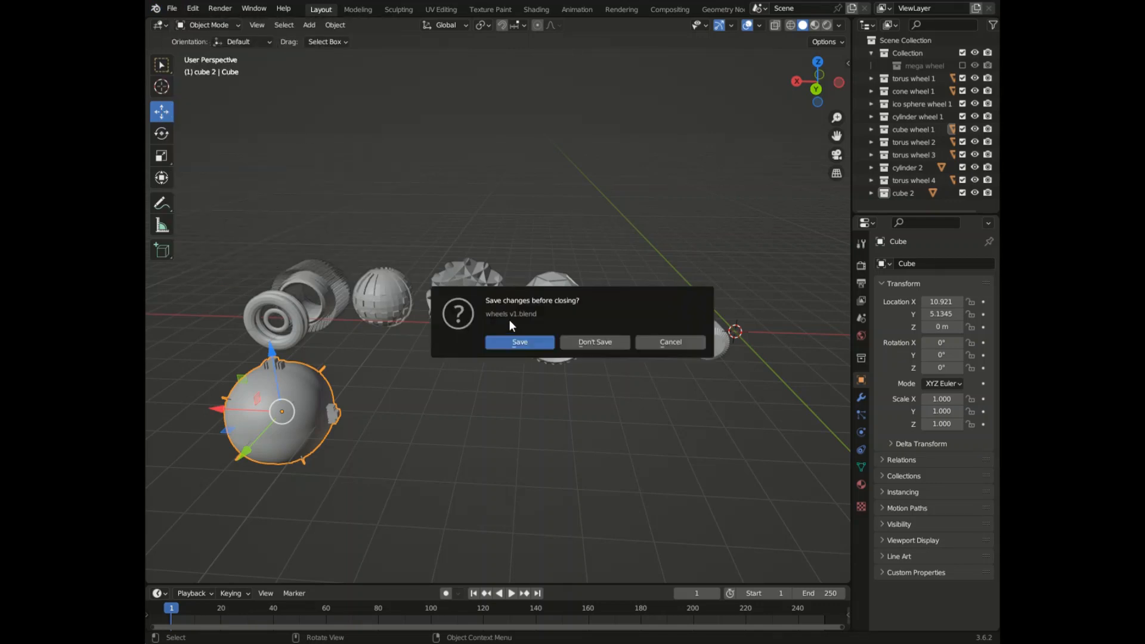
{"action": "left_click", "coordinate": [588, 339]}
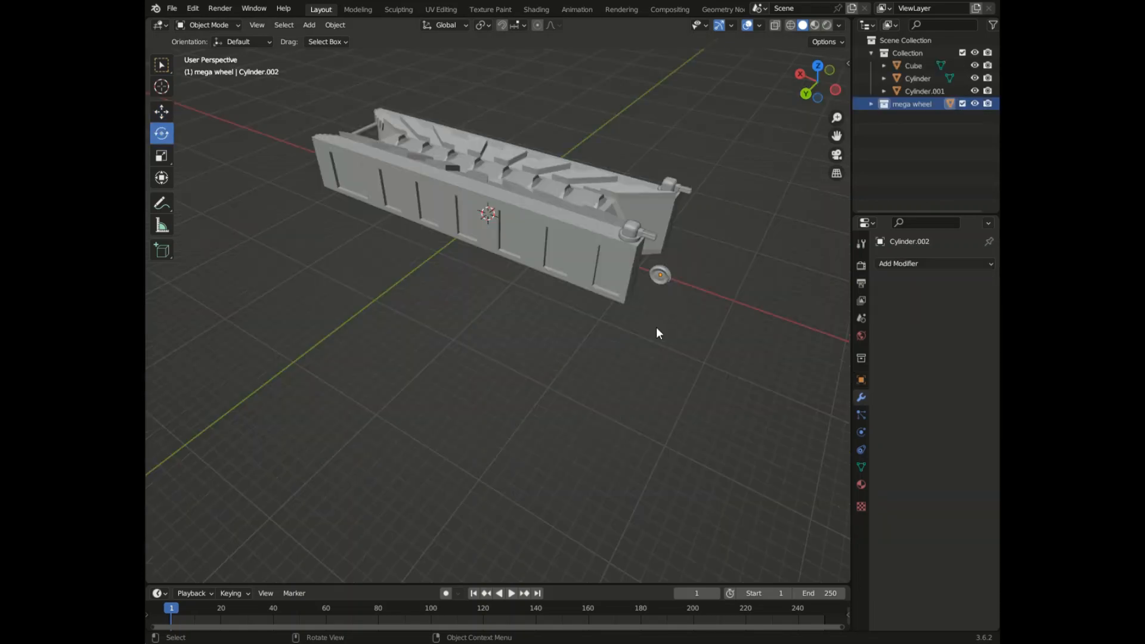
- View the trough-shaped vehicle from its front end and underside, and open the file concept maybe.blend
{"action": "left_click_drag", "start_coordinate": [817, 83], "coordinate": [618, 248]}
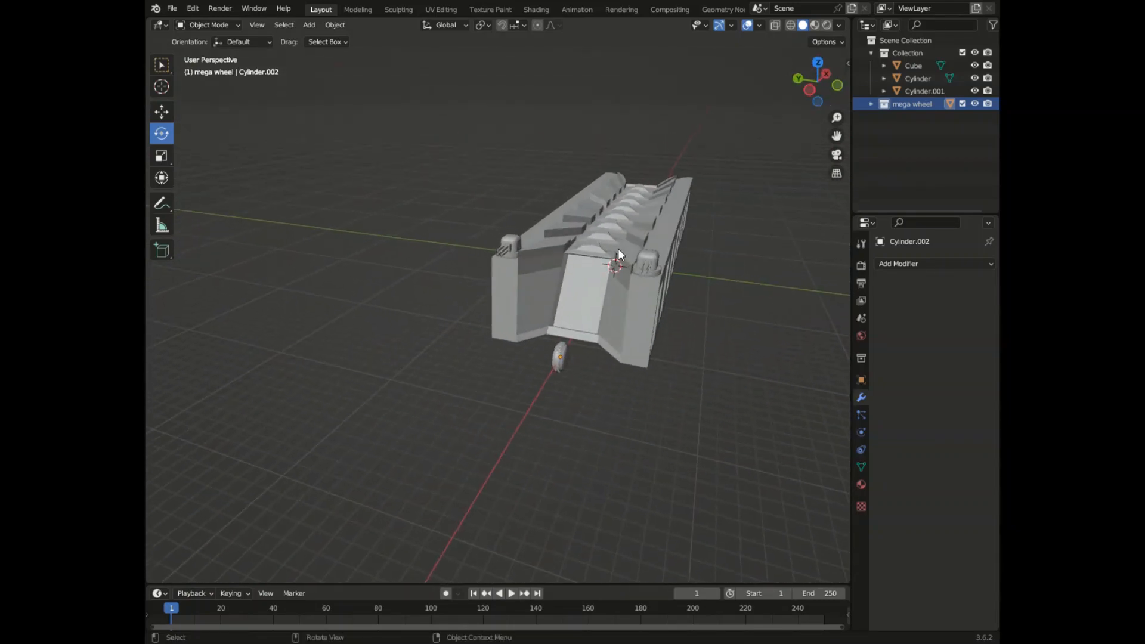
{"action": "mouse_move", "coordinate": [822, 103]}
{"action": "left_mouse_down"}
{"action": "mouse_move", "coordinate": [793, 103]}
{"action": "mouse_move", "coordinate": [975, 76]}
{"action": "mouse_move", "coordinate": [1094, 102]}
{"action": "mouse_move", "coordinate": [1133, 94]}
{"action": "mouse_move", "coordinate": [1076, 98]}
{"action": "mouse_move", "coordinate": [1052, 122]}
{"action": "mouse_move", "coordinate": [918, 117]}
{"action": "mouse_move", "coordinate": [816, 82]}
{"action": "mouse_move", "coordinate": [793, 94]}
{"action": "mouse_move", "coordinate": [751, 90]}
{"action": "mouse_move", "coordinate": [733, 41]}
{"action": "mouse_move", "coordinate": [662, 46]}
{"action": "mouse_move", "coordinate": [647, 84]}
{"action": "mouse_move", "coordinate": [656, 110]}
{"action": "mouse_move", "coordinate": [686, 113]}
{"action": "mouse_move", "coordinate": [712, 87]}
{"action": "mouse_move", "coordinate": [650, 70]}
{"action": "mouse_move", "coordinate": [769, 75]}
{"action": "mouse_move", "coordinate": [692, 80]}
{"action": "mouse_move", "coordinate": [653, 105]}
{"action": "mouse_move", "coordinate": [817, 82]}
{"action": "left_mouse_up"}
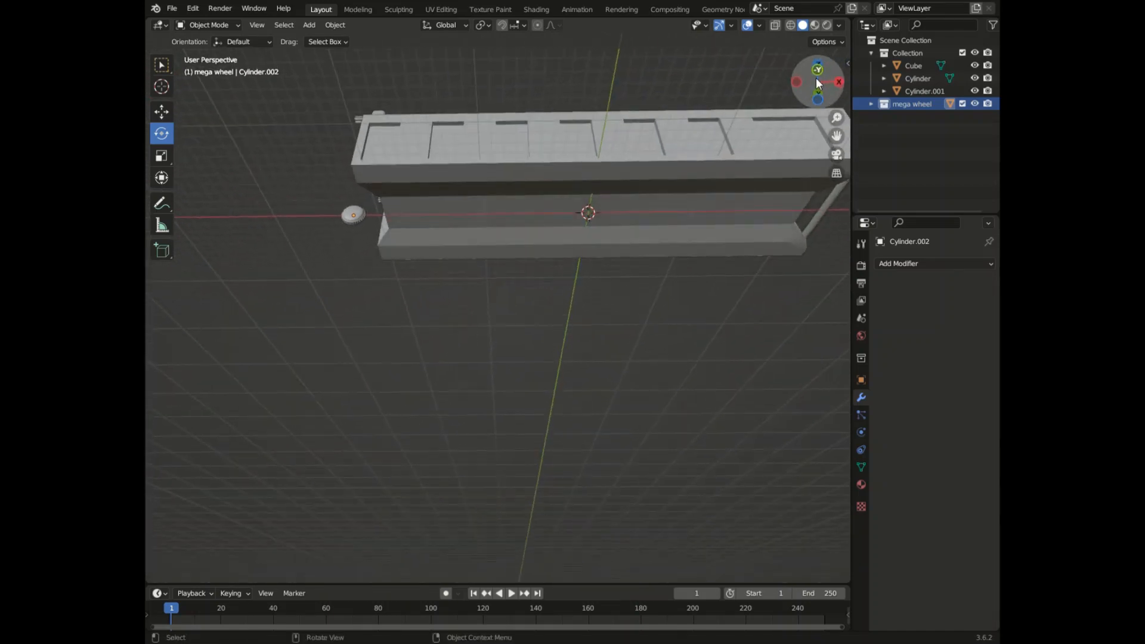
{"action": "left_click", "coordinate": [171, 9]}
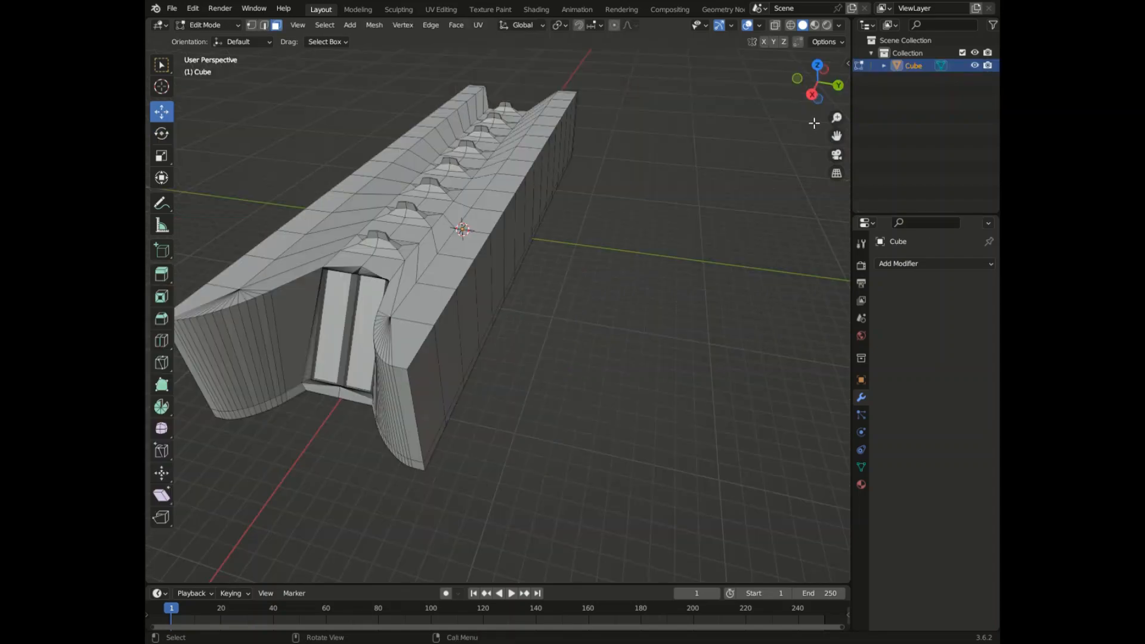
- Open the sloped, wedge-shaped vehicle model with the many cylinder parts, without saving changes to concept maybe.blend
{"action": "mouse_move", "coordinate": [817, 83]}
{"action": "left_mouse_down"}
{"action": "mouse_move", "coordinate": [832, 92]}
{"action": "mouse_move", "coordinate": [810, 89]}
{"action": "left_mouse_up"}
{"action": "key", "text": "Tab"}
{"action": "key", "text": "Tab"}
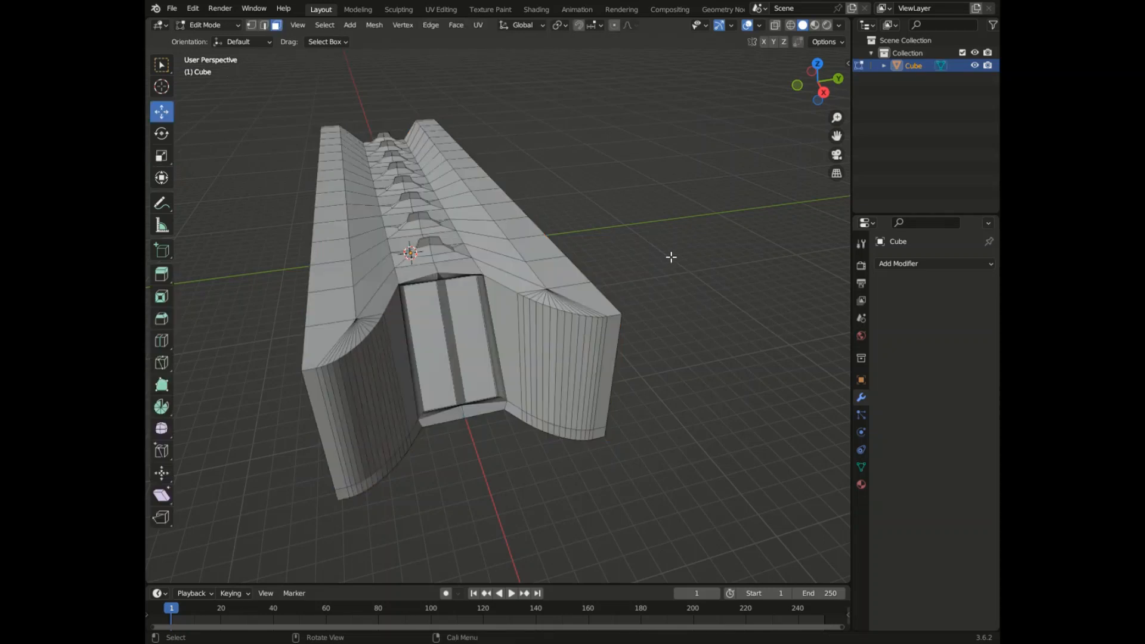
{"action": "left_click", "coordinate": [170, 8]}
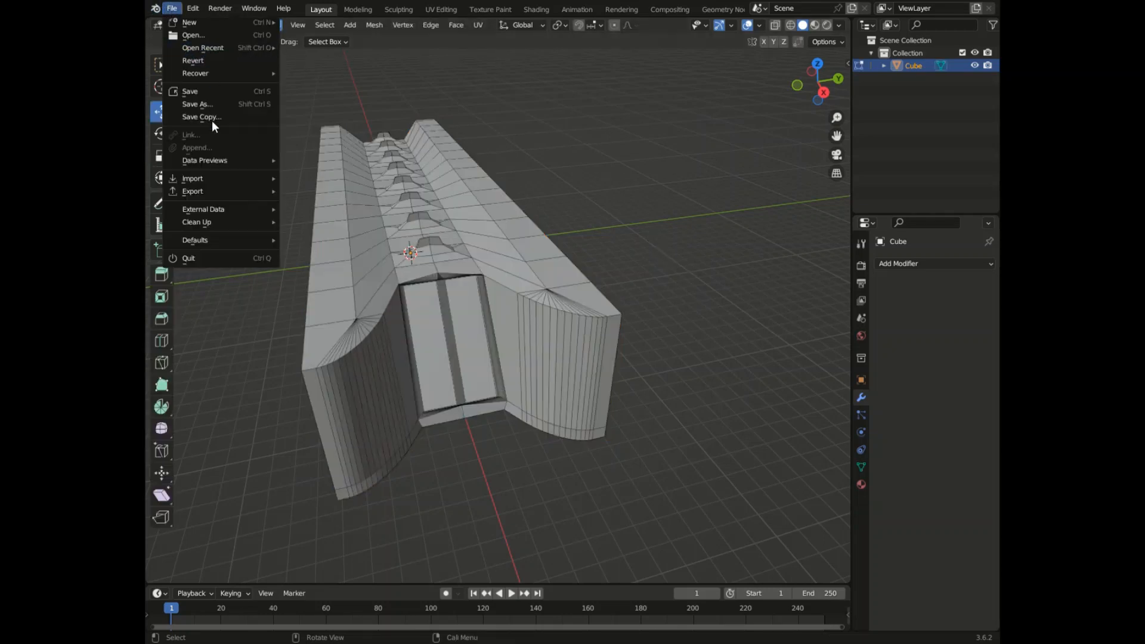
{"action": "left_click", "coordinate": [203, 37]}
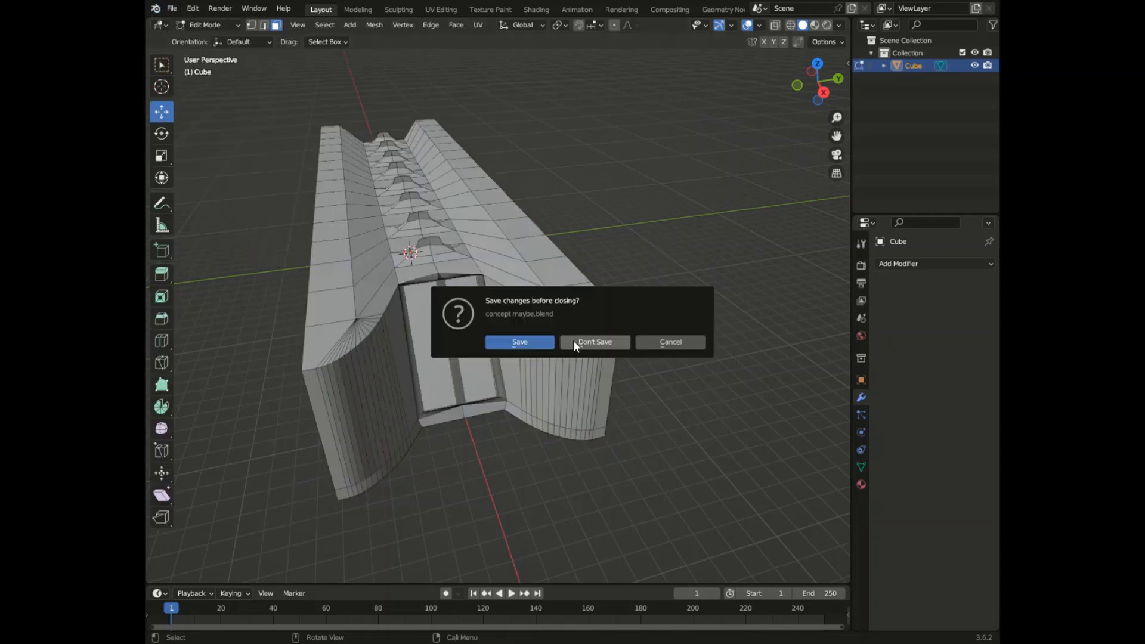
{"action": "left_click", "coordinate": [591, 343]}
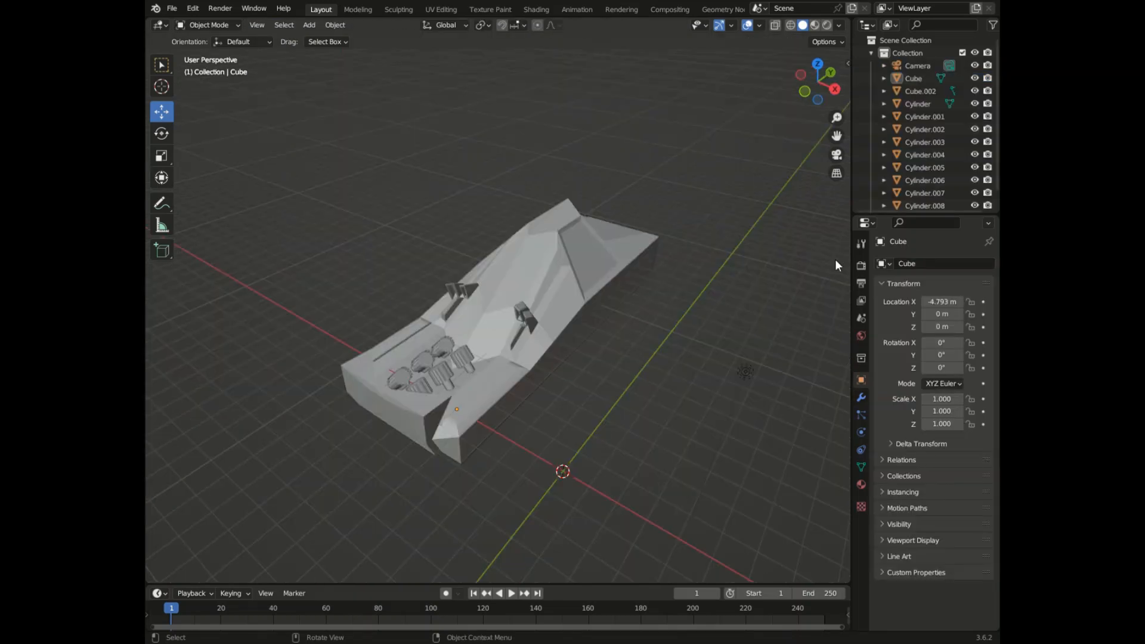
- Inspect the vehicle's rear end by selecting its thin horizontal strips and the lower cut-out panel in turn
{"action": "left_click_drag", "start_coordinate": [821, 84], "coordinate": [635, 69]}
{"action": "scroll", "coordinate": [460, 293], "scroll_direction": "up", "scroll_amount": 12}
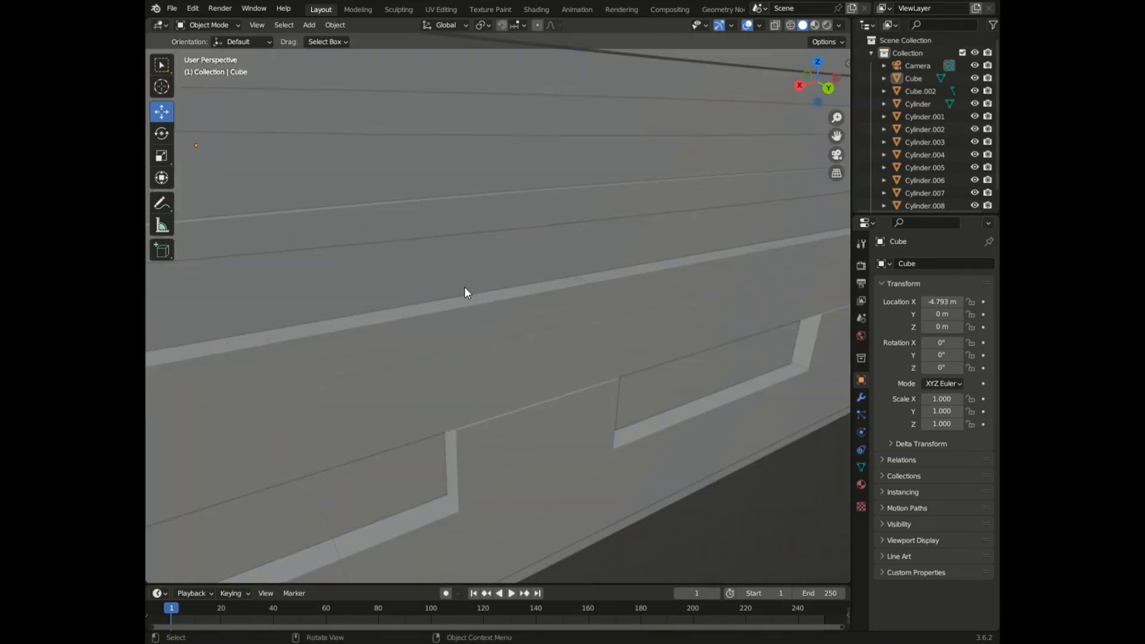
{"action": "scroll", "coordinate": [464, 287], "scroll_direction": "down", "scroll_amount": 6}
{"action": "left_click", "coordinate": [478, 242]}
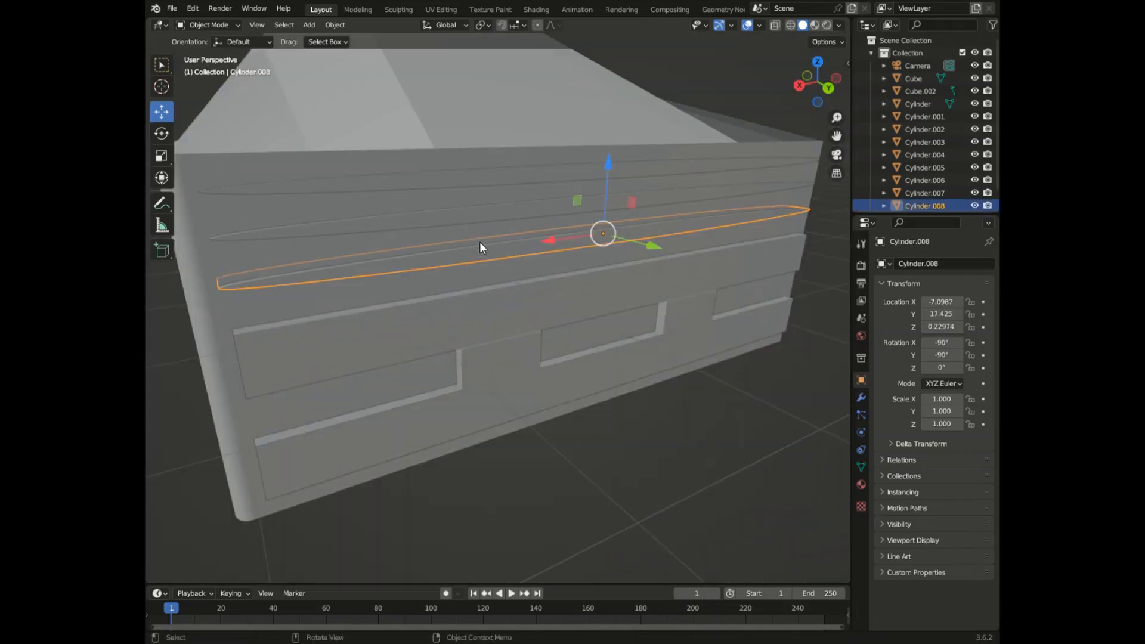
{"action": "left_click", "coordinate": [482, 173]}
{"action": "left_click", "coordinate": [509, 308]}
{"action": "scroll", "coordinate": [518, 250], "scroll_direction": "down", "scroll_amount": 6}
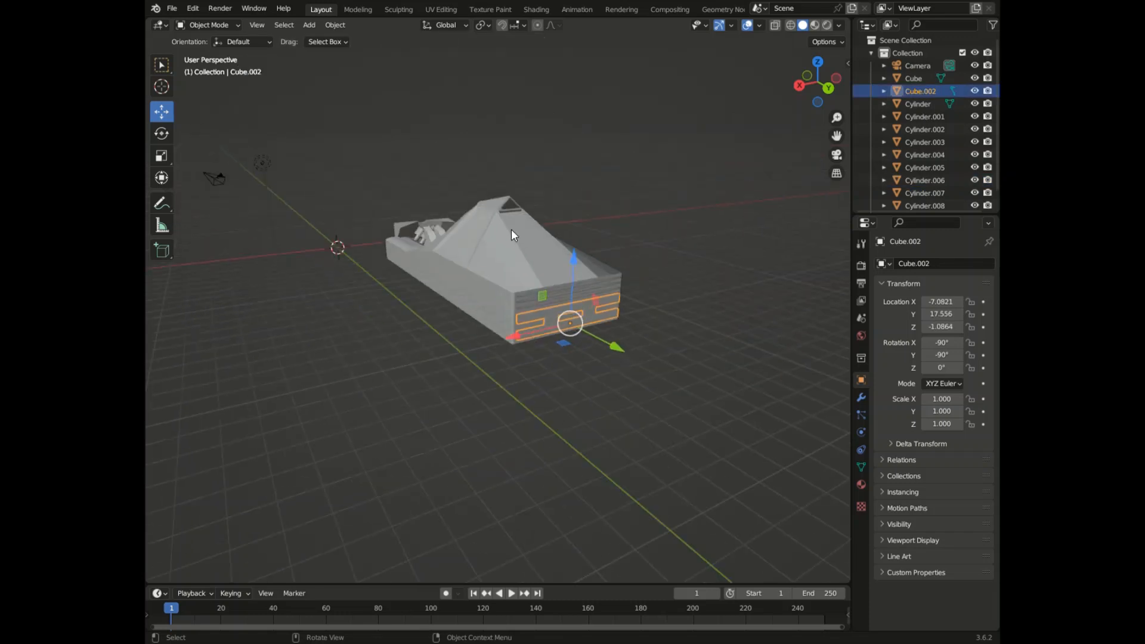
- Select the vehicle's main body and view its sloped rear and its front end with the ribbed cylinders
{"action": "scroll", "coordinate": [534, 234], "scroll_direction": "up", "scroll_amount": 9}
{"action": "left_click", "coordinate": [537, 235]}
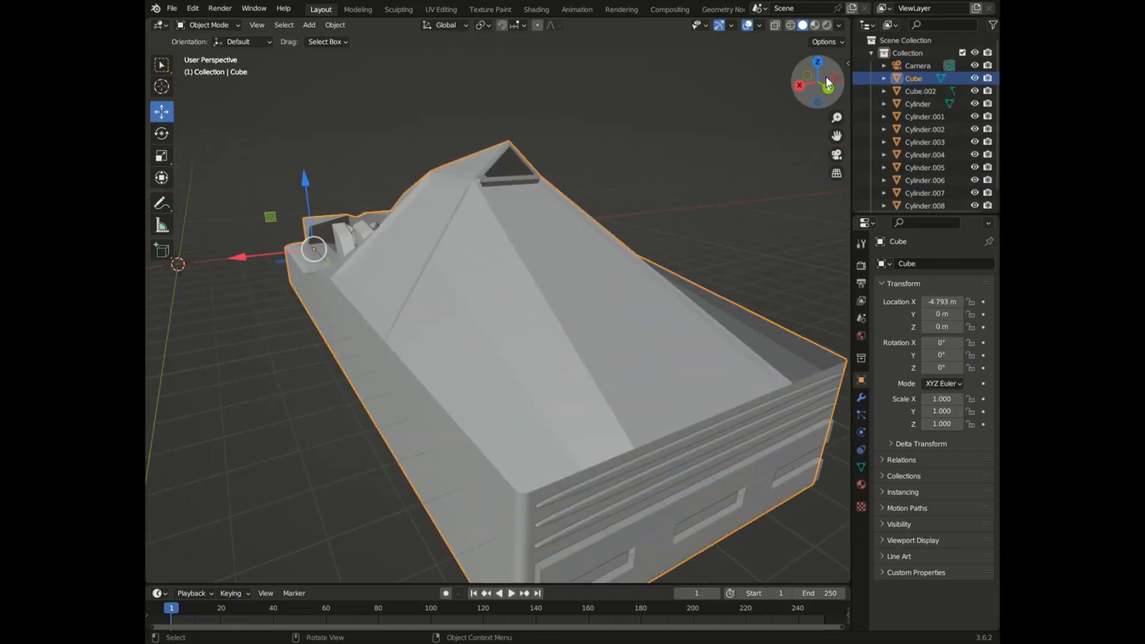
{"action": "left_click_drag", "start_coordinate": [826, 76], "coordinate": [721, 113]}
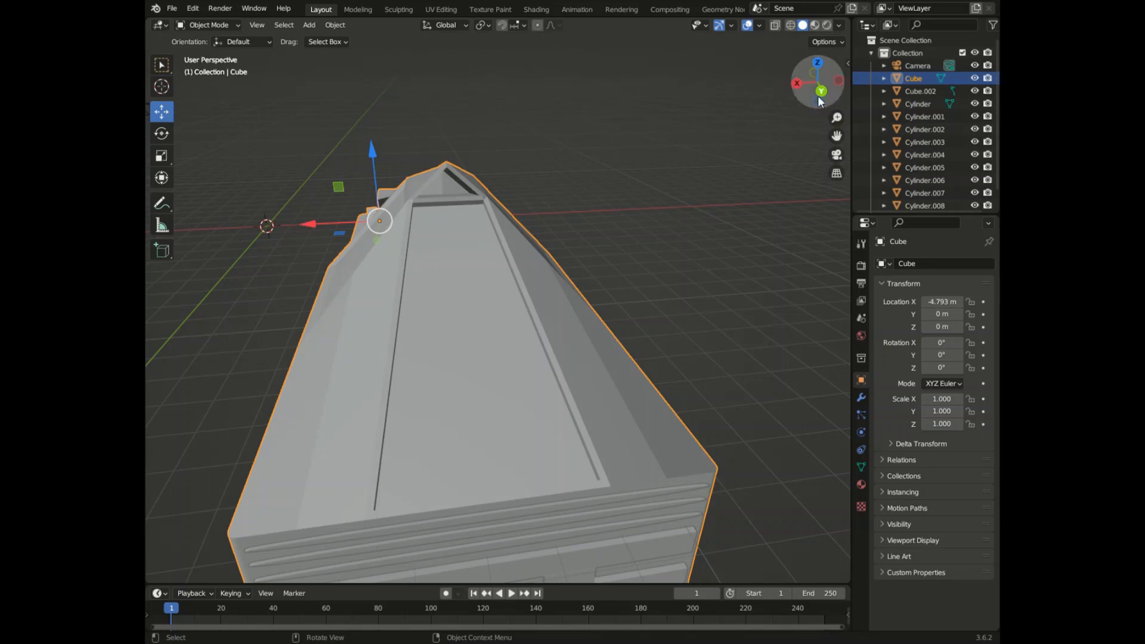
{"action": "left_click_drag", "start_coordinate": [817, 83], "coordinate": [678, 239]}
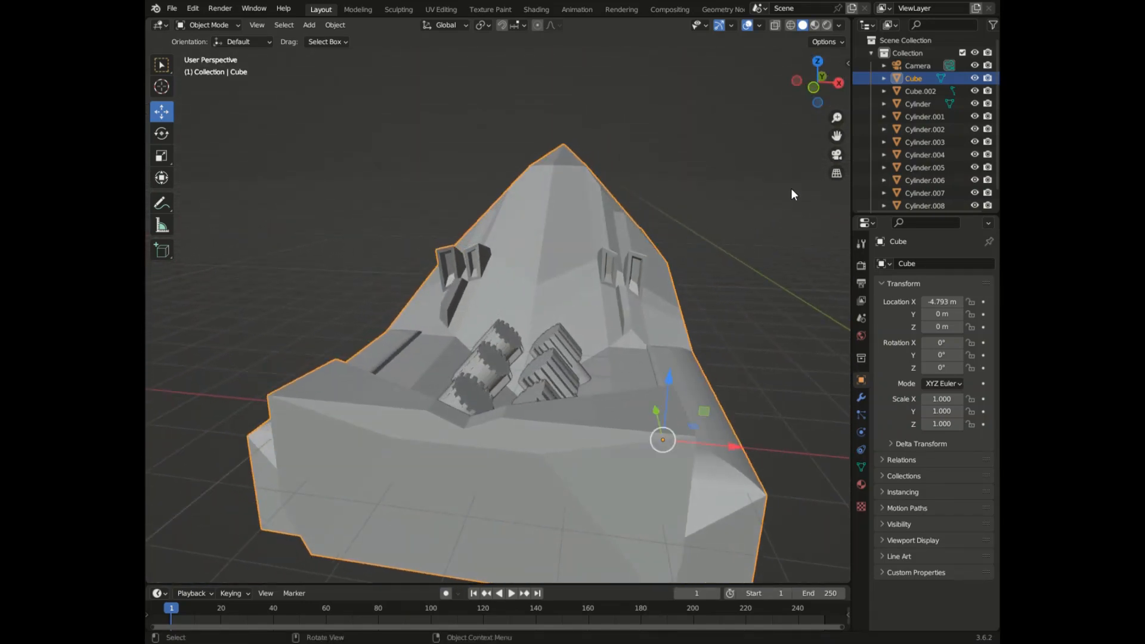
{"action": "left_click_drag", "start_coordinate": [817, 88], "coordinate": [782, 101]}
- Show the six ribbed cylinders in the front recess by selecting them one after another, starting at the front end
{"action": "scroll", "coordinate": [782, 101], "scroll_direction": "down", "scroll_amount": 3}
{"action": "scroll", "coordinate": [304, 338], "scroll_direction": "up", "scroll_amount": 5}
{"action": "left_click", "coordinate": [249, 333]}
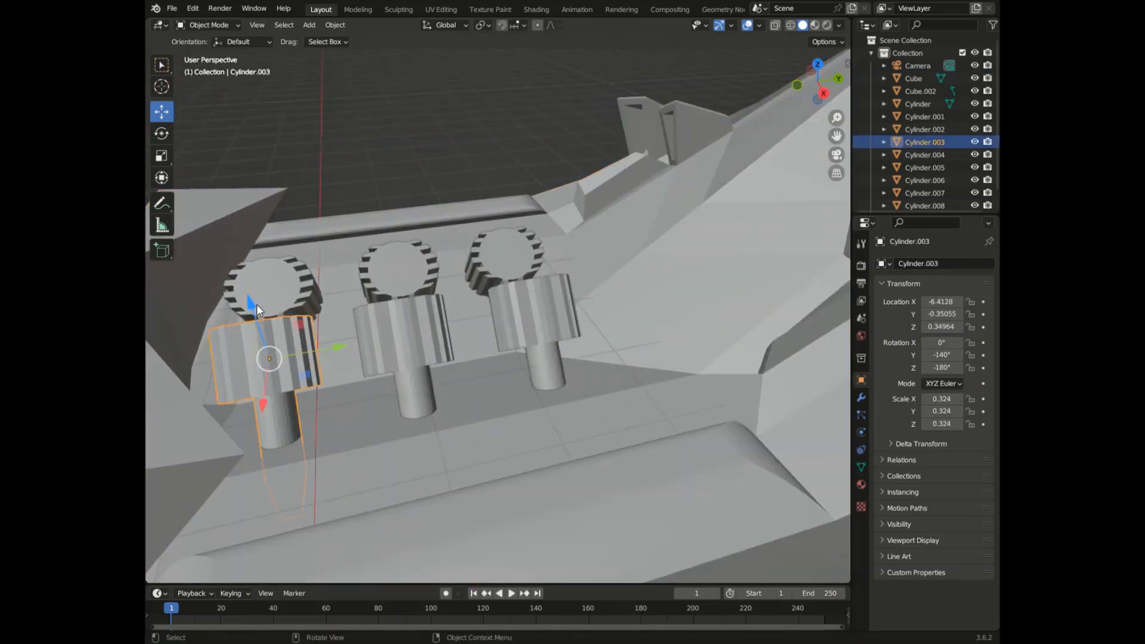
{"action": "left_click", "coordinate": [256, 304]}
{"action": "left_click", "coordinate": [409, 264]}
{"action": "left_click", "coordinate": [411, 327]}
{"action": "left_click", "coordinate": [511, 259]}
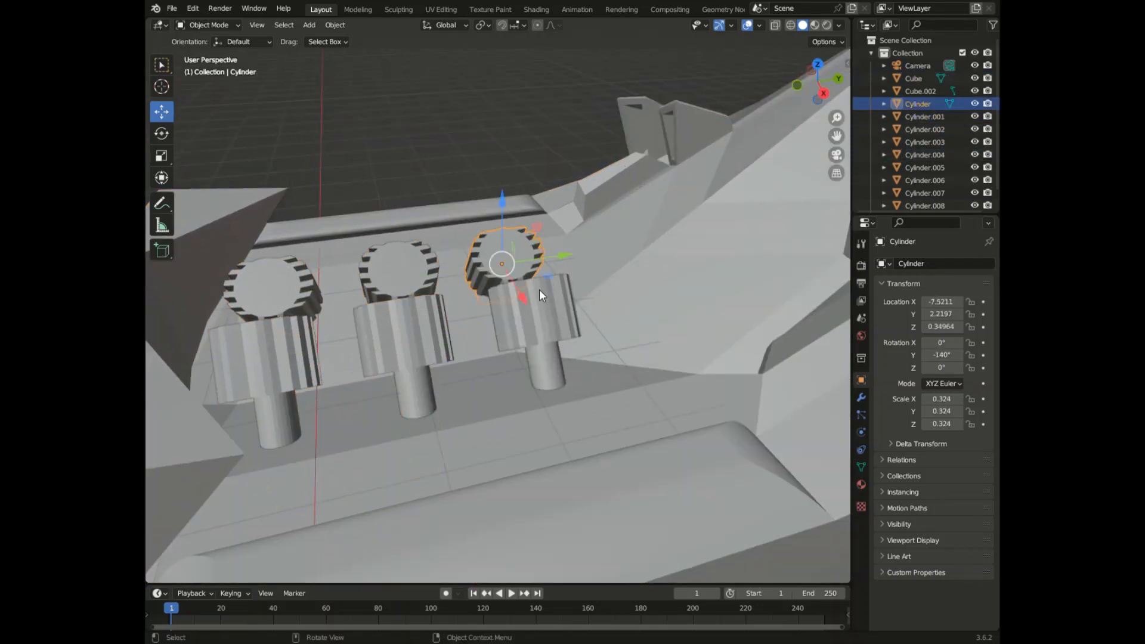
{"action": "left_click", "coordinate": [539, 298]}
- Select the ribbed cylinders again from the slope side back to Cylinder.003, comparing the two rows
{"action": "left_click_drag", "start_coordinate": [806, 85], "coordinate": [782, 91]}
{"action": "left_click", "coordinate": [519, 228]}
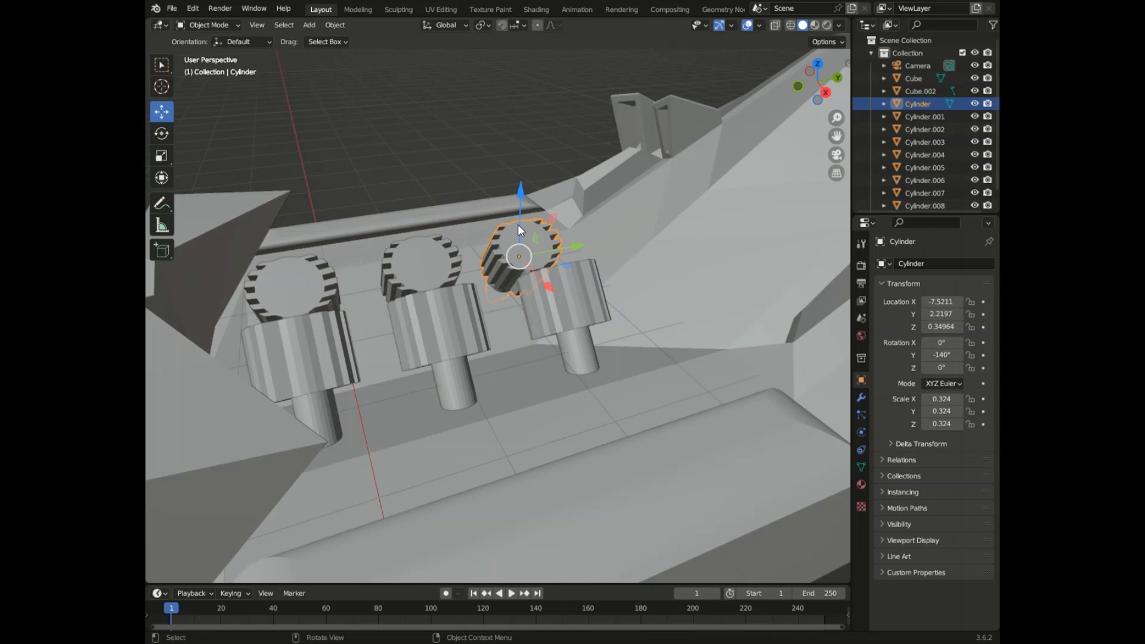
{"action": "left_click", "coordinate": [398, 263]}
{"action": "left_click", "coordinate": [413, 353]}
{"action": "left_click", "coordinate": [309, 301]}
{"action": "left_click", "coordinate": [306, 317]}
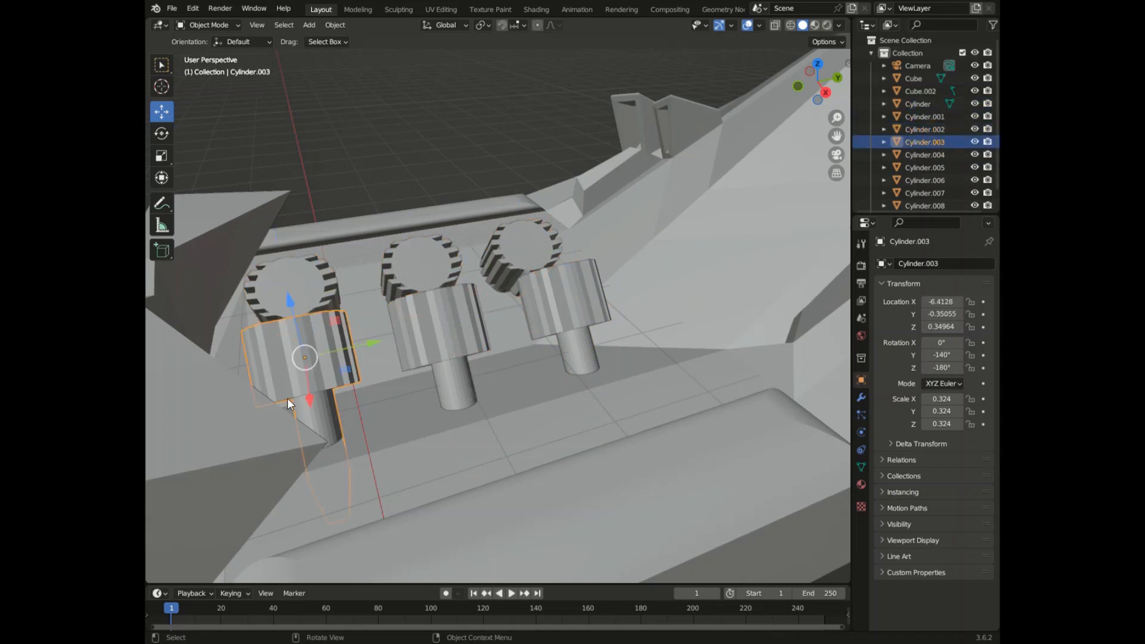
{"action": "mouse_move", "coordinate": [827, 97]}
{"action": "left_mouse_down"}
{"action": "mouse_move", "coordinate": [790, 103]}
{"action": "mouse_move", "coordinate": [805, 89]}
{"action": "mouse_move", "coordinate": [819, 95]}
{"action": "mouse_move", "coordinate": [811, 86]}
{"action": "mouse_move", "coordinate": [829, 94]}
{"action": "left_mouse_up"}
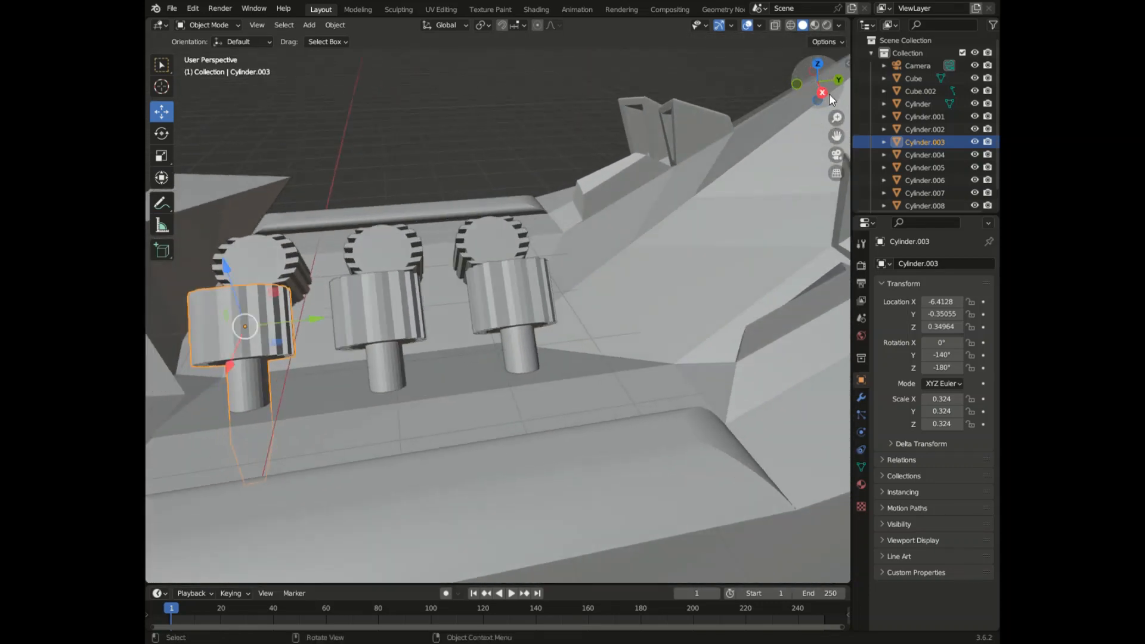
- Examine the front recess and its cylinders from several angles, and close in on the selected Cylinder.003
{"action": "scroll", "coordinate": [212, 234], "scroll_direction": "down", "scroll_amount": 4}
{"action": "scroll", "coordinate": [572, 221], "scroll_direction": "down", "scroll_amount": 2}
{"action": "scroll", "coordinate": [256, 222], "scroll_direction": "up", "scroll_amount": 3}
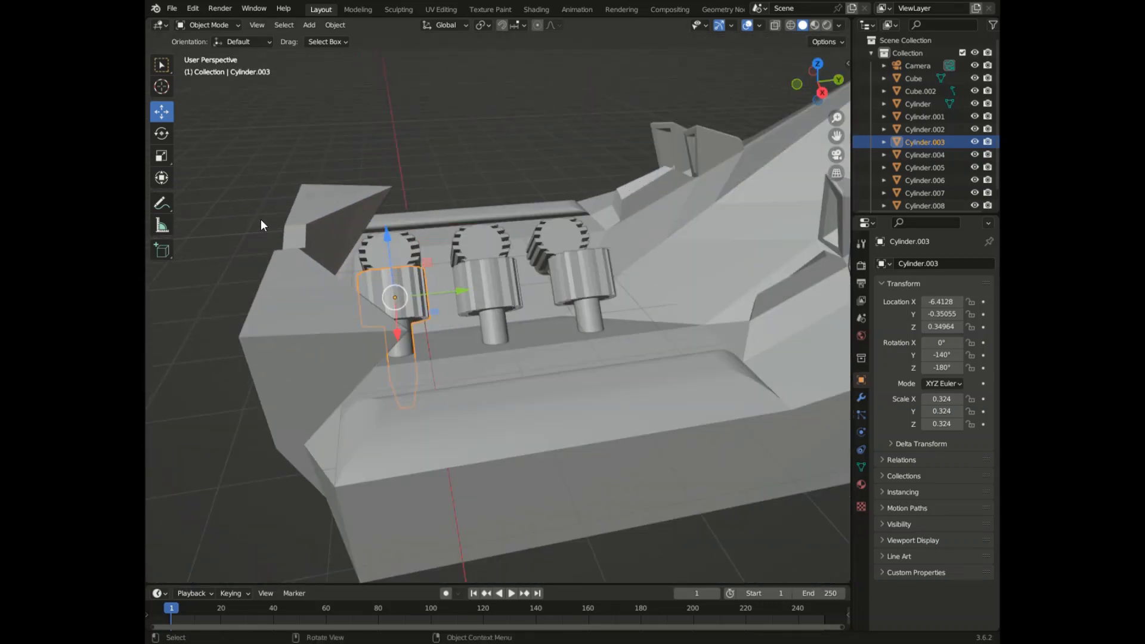
{"action": "left_click_drag", "start_coordinate": [826, 85], "coordinate": [803, 90]}
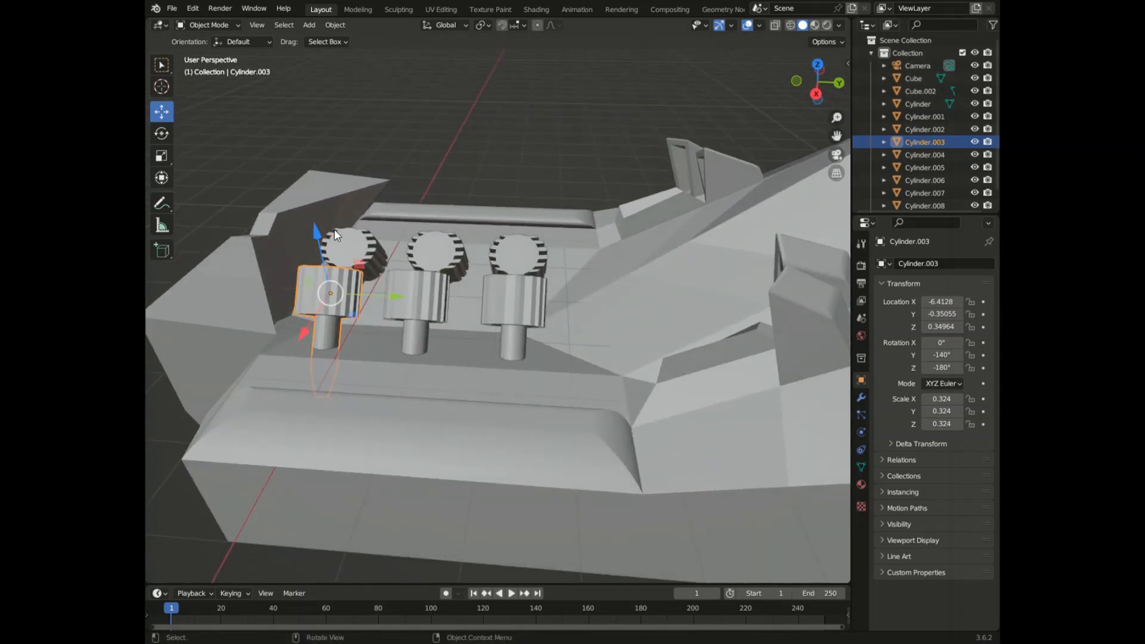
{"action": "scroll", "coordinate": [296, 242], "scroll_direction": "down", "scroll_amount": 4}
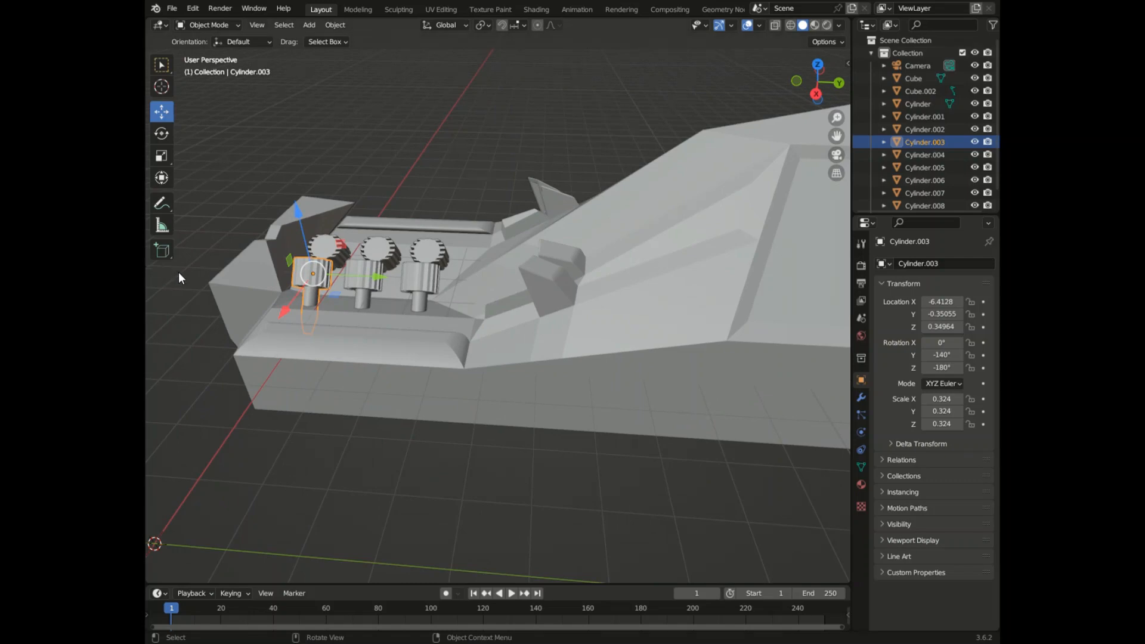
{"action": "scroll", "coordinate": [238, 250], "scroll_direction": "up", "scroll_amount": 5}
{"action": "left_click_drag", "start_coordinate": [817, 83], "coordinate": [816, 113]}
{"action": "left_click_drag", "start_coordinate": [825, 215], "coordinate": [539, 224]}
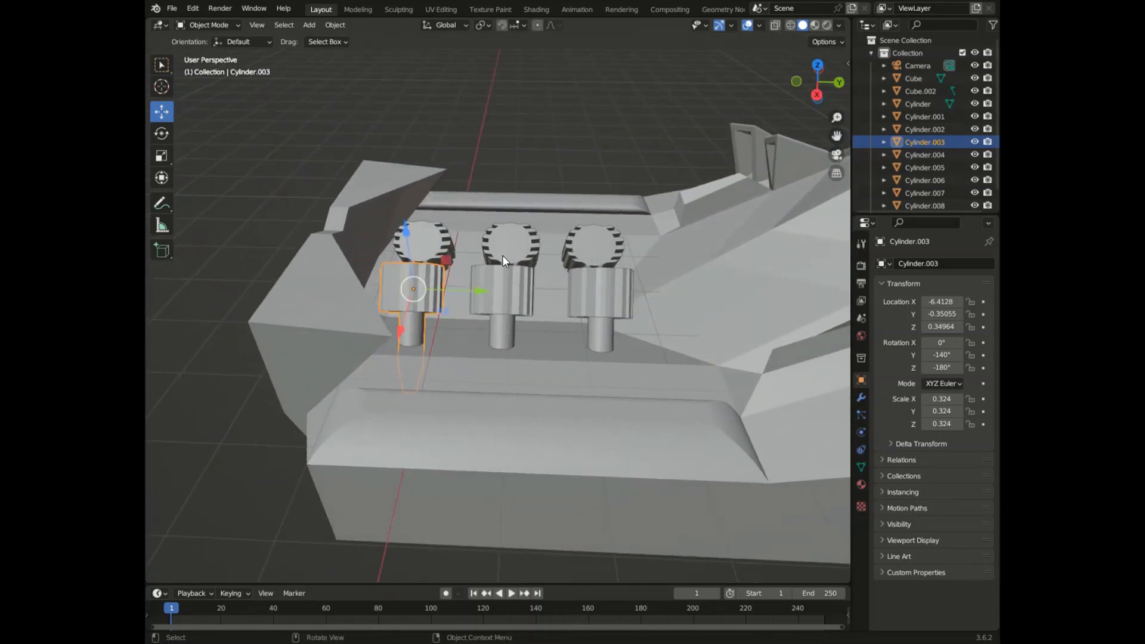
{"action": "left_click", "coordinate": [838, 82]}
{"action": "left_click_drag", "start_coordinate": [822, 83], "coordinate": [914, 155]}
{"action": "key", "text": "KP_Decimal"}
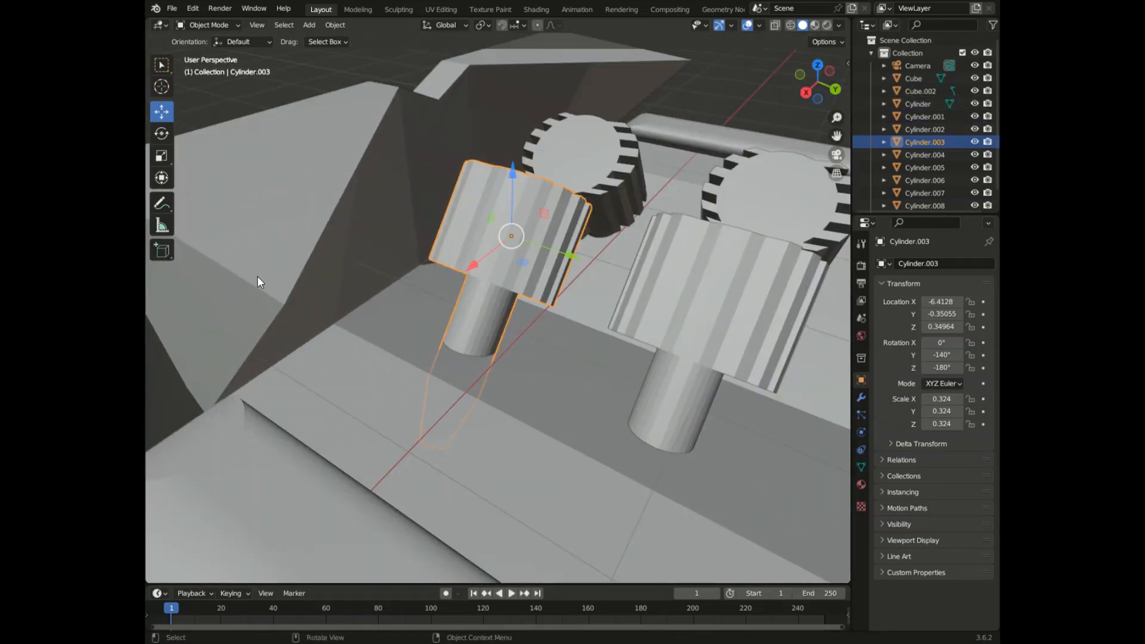
- Try moving Cylinder.003 along the Z axis, and undo the move
{"action": "mouse_move", "coordinate": [514, 233]}
{"action": "left_mouse_down"}
{"action": "mouse_move", "coordinate": [481, 293]}
{"action": "mouse_move", "coordinate": [530, 168]}
{"action": "mouse_move", "coordinate": [503, 291]}
{"action": "mouse_move", "coordinate": [532, 224]}
{"action": "left_mouse_up"}
{"action": "left_click", "coordinate": [532, 230]}
{"action": "left_click_drag", "start_coordinate": [514, 171], "coordinate": [545, 230]}
{"action": "right_click", "coordinate": [545, 230]}
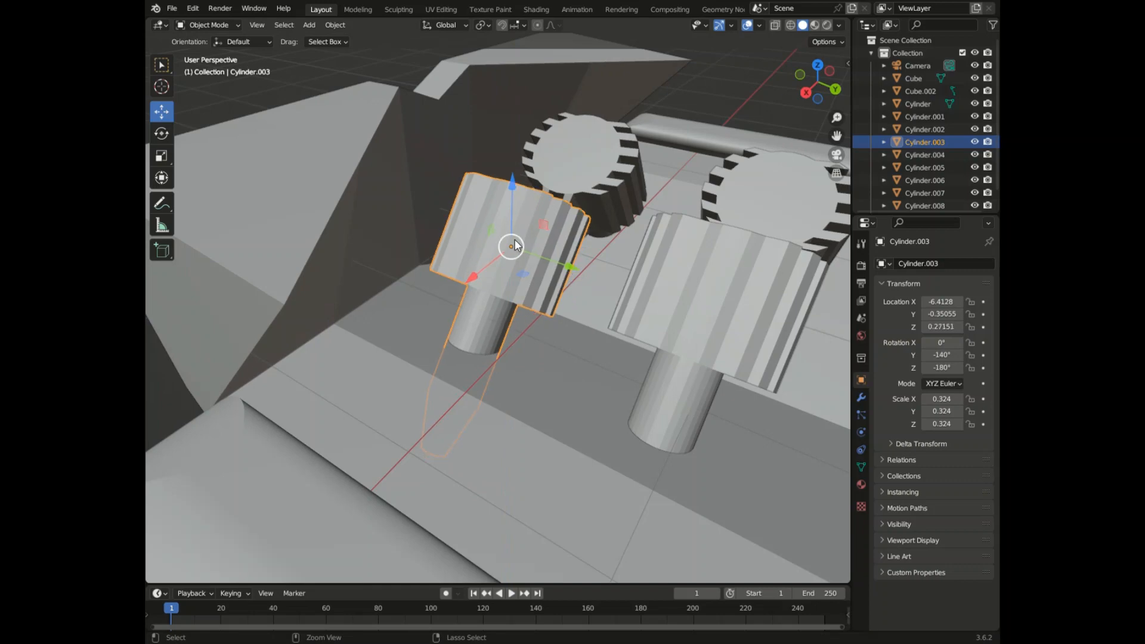
{"action": "key", "text": "ctrl+z"}
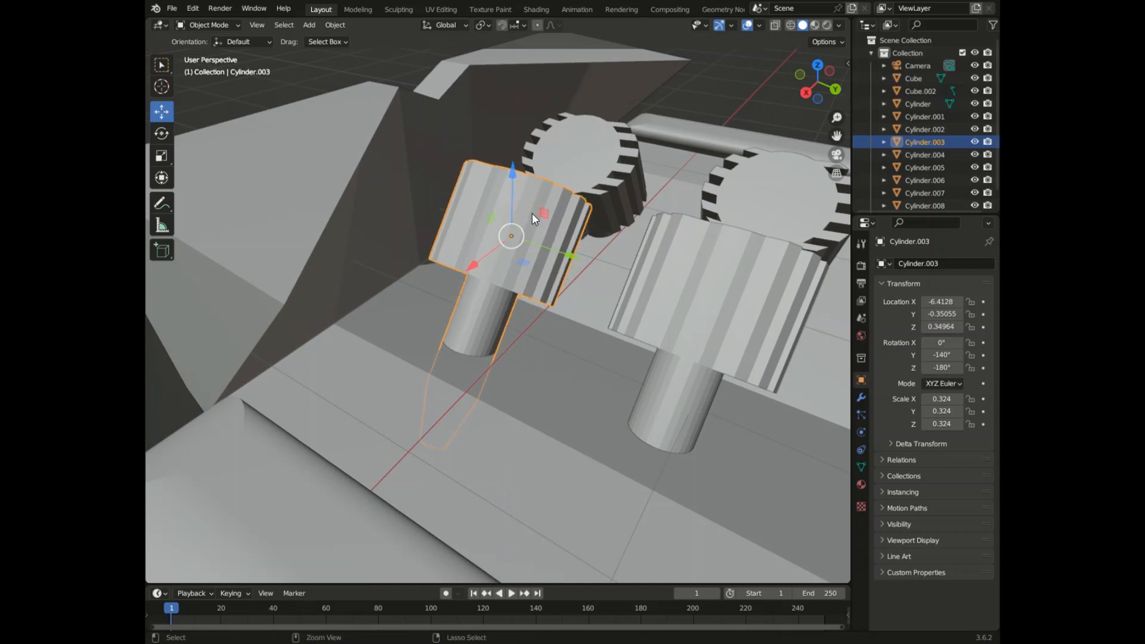
- Open the long truck-and-trailer model without saving changes to citizen car #1.blend
{"action": "left_click_drag", "start_coordinate": [817, 81], "coordinate": [810, 93]}
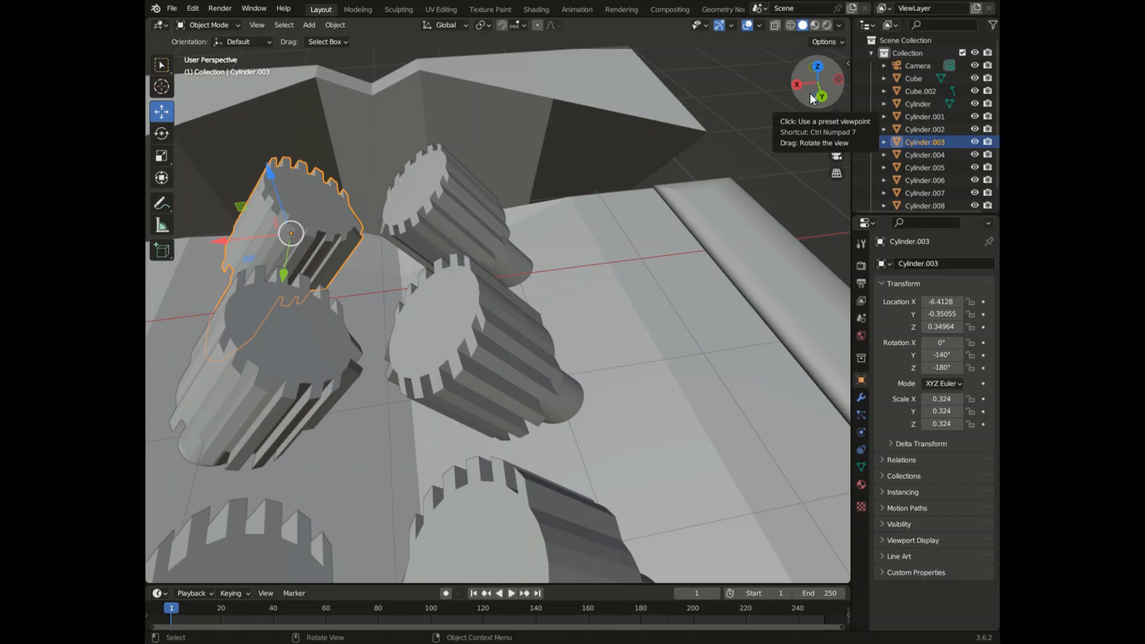
{"action": "mouse_move", "coordinate": [823, 97]}
{"action": "left_mouse_down"}
{"action": "mouse_move", "coordinate": [814, 82]}
{"action": "mouse_move", "coordinate": [835, 87]}
{"action": "mouse_move", "coordinate": [806, 87]}
{"action": "mouse_move", "coordinate": [822, 89]}
{"action": "left_mouse_up"}
{"action": "scroll", "coordinate": [565, 194], "scroll_direction": "down", "scroll_amount": 8}
{"action": "scroll", "coordinate": [582, 192], "scroll_direction": "down", "scroll_amount": 5}
{"action": "scroll", "coordinate": [605, 192], "scroll_direction": "up", "scroll_amount": 2}
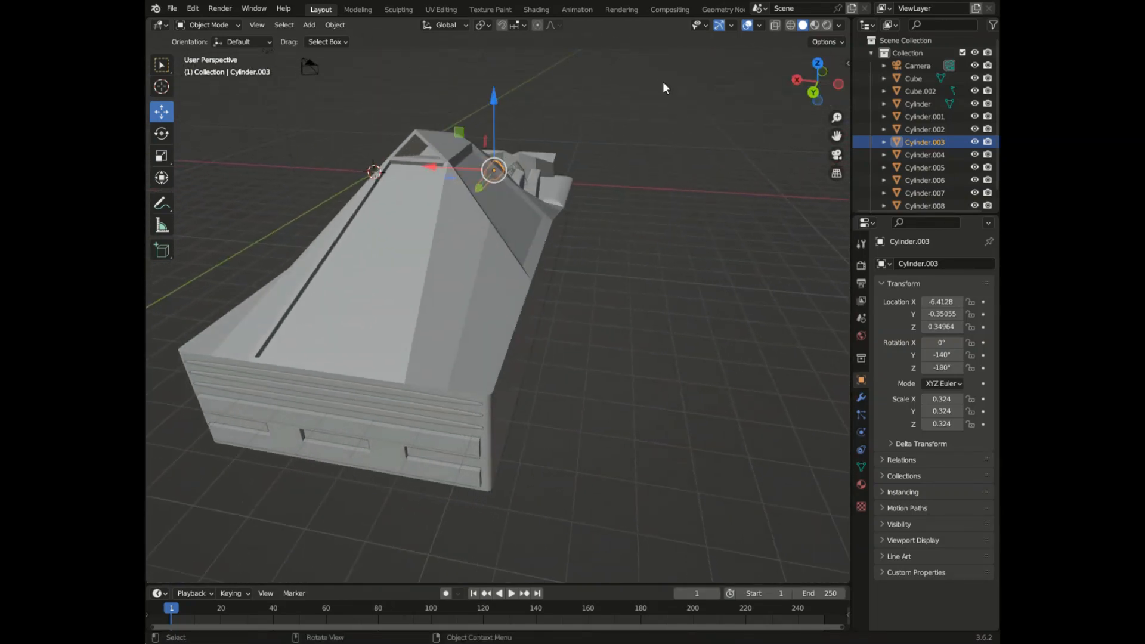
{"action": "left_click", "coordinate": [172, 8]}
{"action": "left_click", "coordinate": [205, 33]}
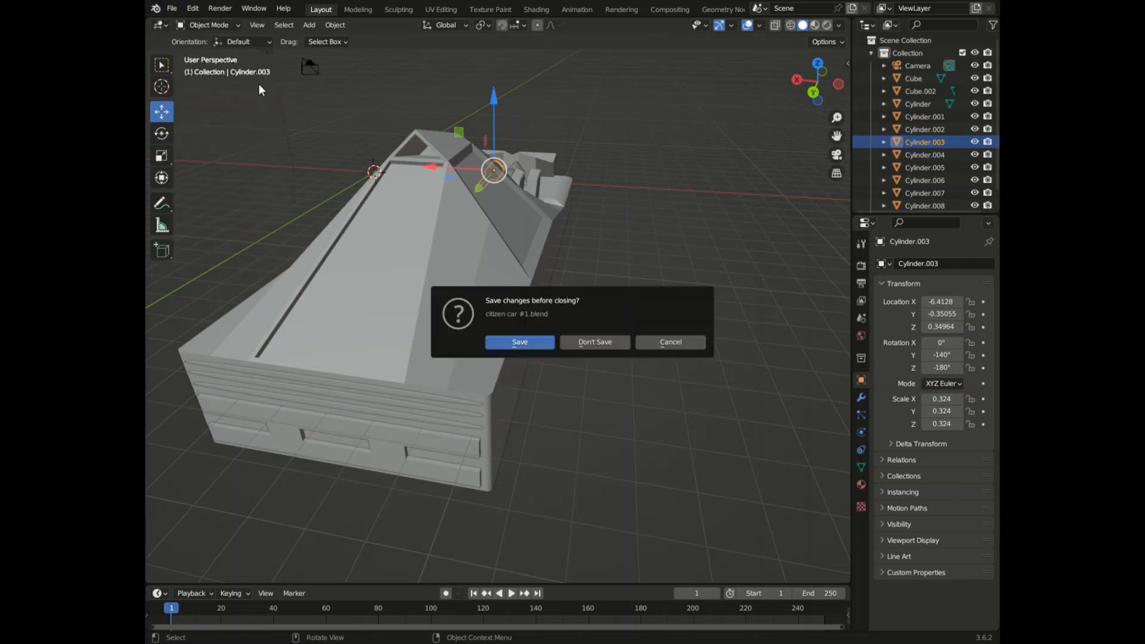
{"action": "left_click", "coordinate": [587, 342]}
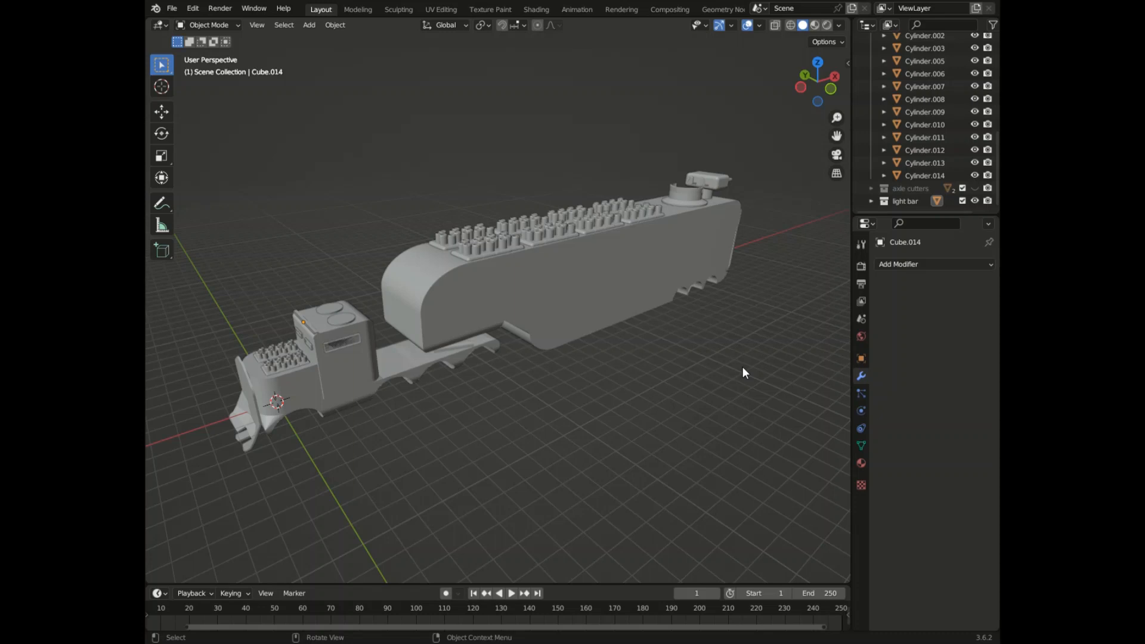
- View the truck and trailer at full length and examine the cab's front and tube plates up close
{"action": "middle_click_drag", "start_coordinate": [613, 334], "coordinate": [342, 438], "text": "shift"}
{"action": "scroll", "coordinate": [341, 438], "scroll_direction": "down", "scroll_amount": 15}
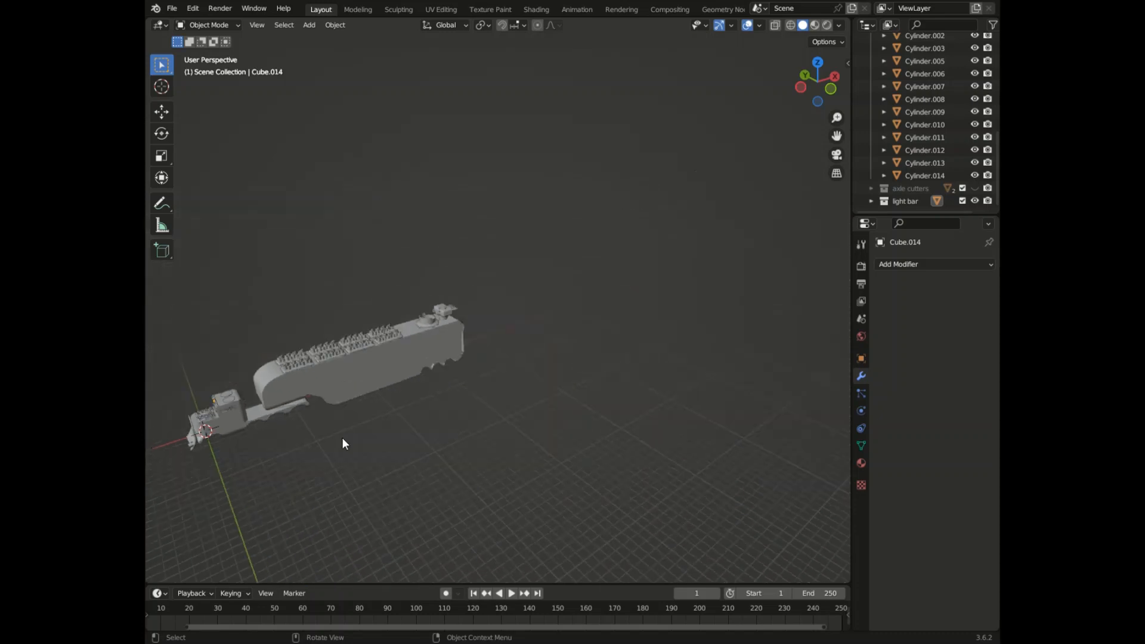
{"action": "scroll", "coordinate": [573, 419], "scroll_direction": "up", "scroll_amount": 15}
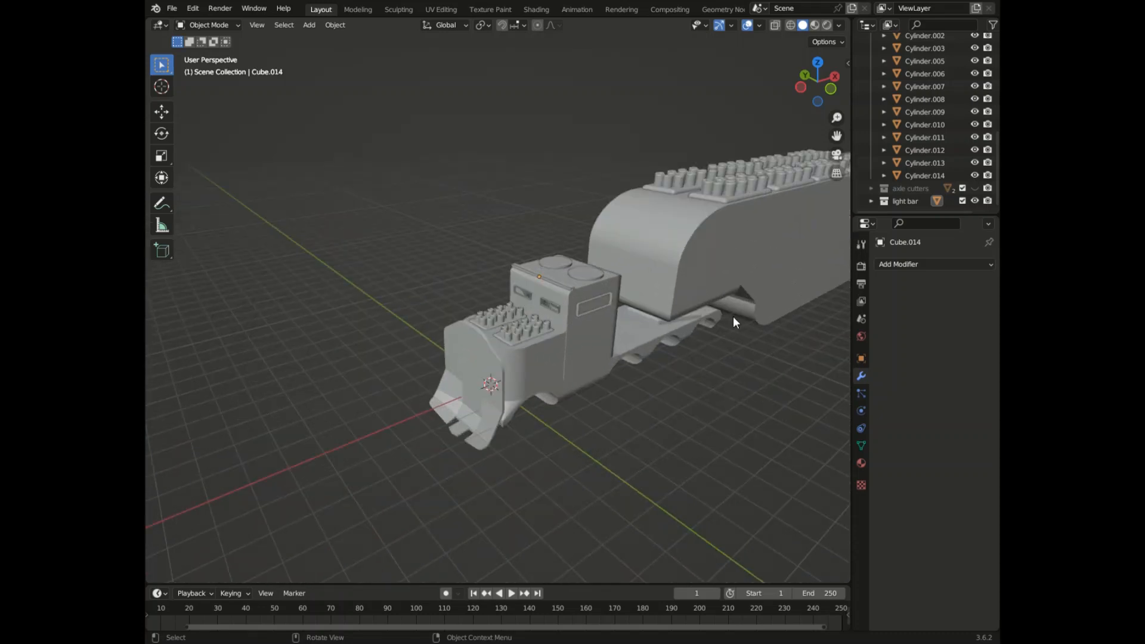
{"action": "left_click_drag", "start_coordinate": [817, 88], "coordinate": [775, 93]}
{"action": "scroll", "coordinate": [630, 264], "scroll_direction": "up", "scroll_amount": 6}
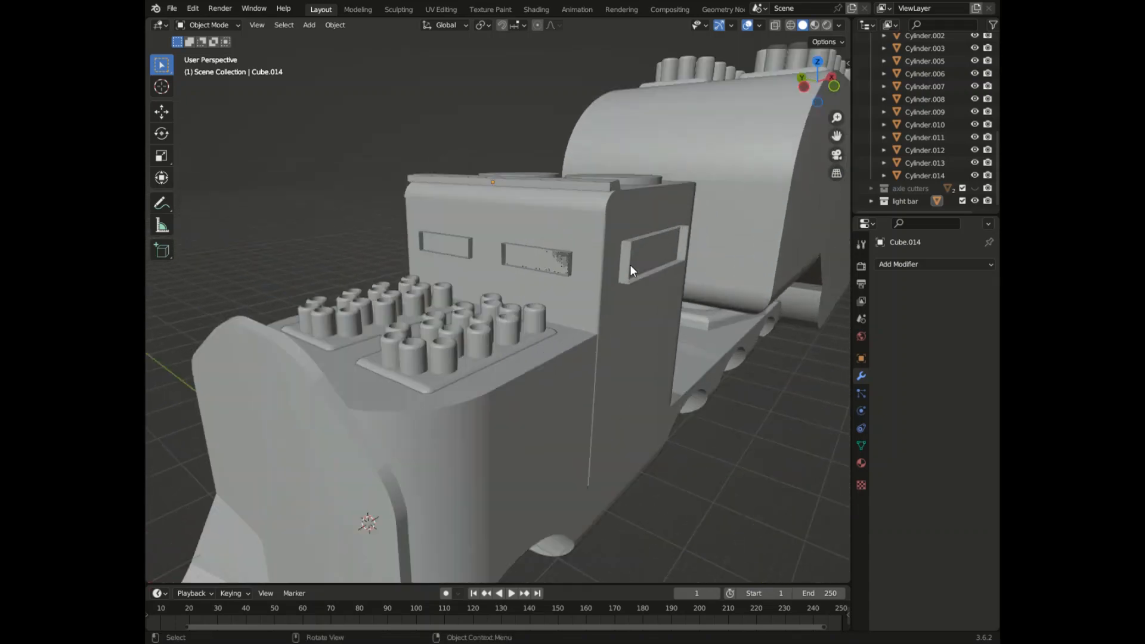
- Select both window insets on the cab's front and move them slightly along the X axis into the cab
{"action": "left_click", "coordinate": [391, 252]}
{"action": "left_click", "coordinate": [321, 246]}
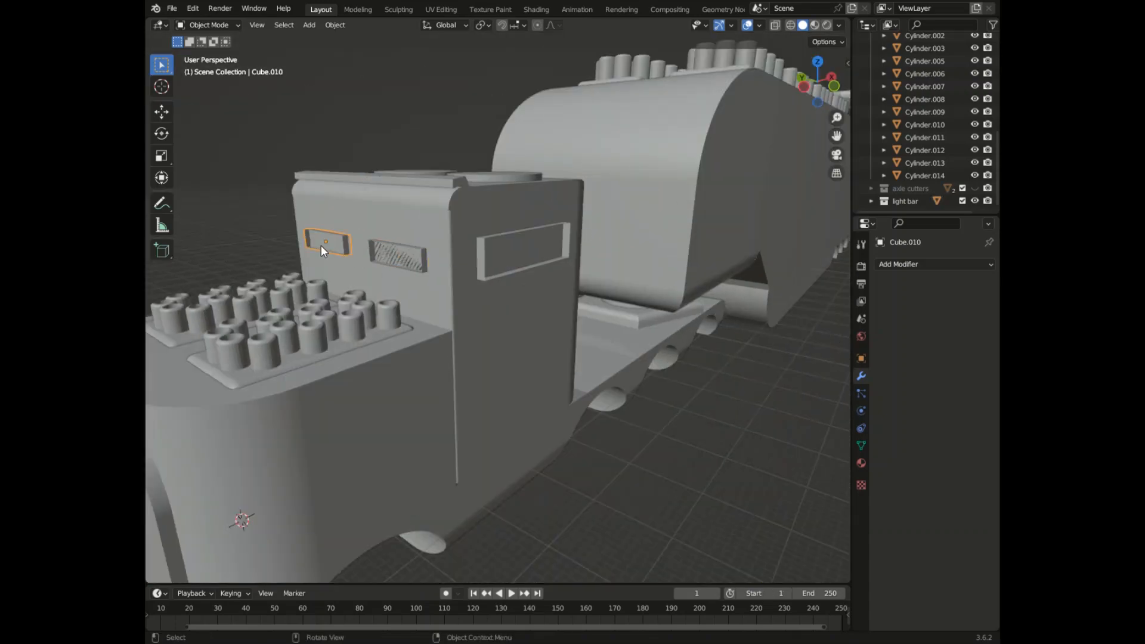
{"action": "left_click", "coordinate": [382, 253], "text": "shift"}
{"action": "left_click", "coordinate": [168, 113]}
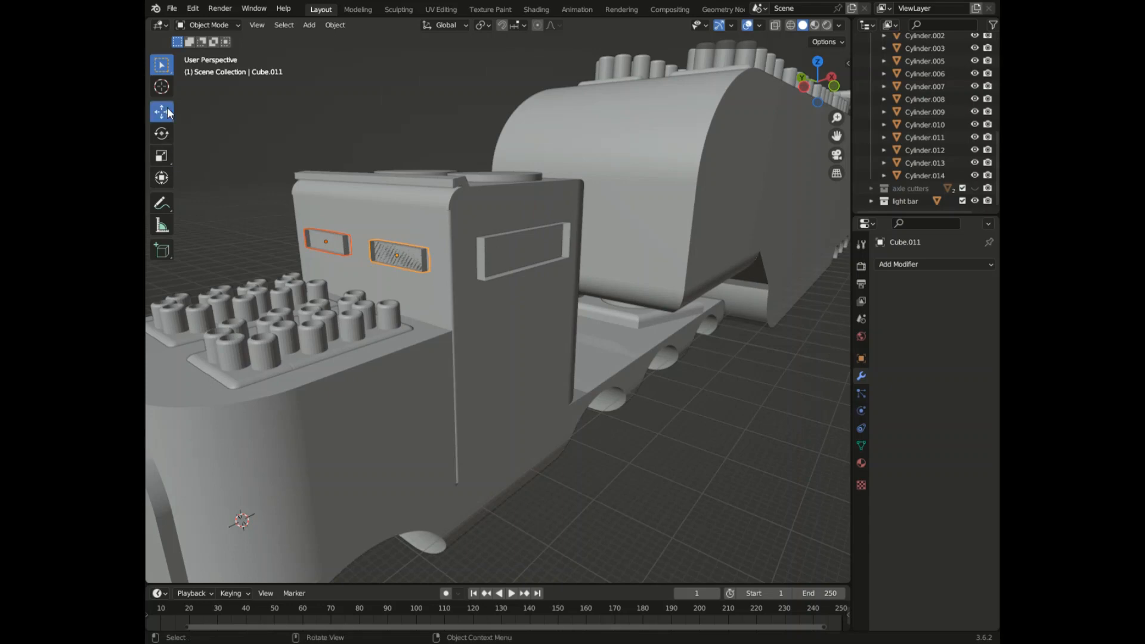
{"action": "scroll", "coordinate": [321, 283], "scroll_direction": "up", "scroll_amount": 8}
{"action": "scroll", "coordinate": [521, 299], "scroll_direction": "down", "scroll_amount": 5}
{"action": "scroll", "coordinate": [671, 292], "scroll_direction": "up", "scroll_amount": 6}
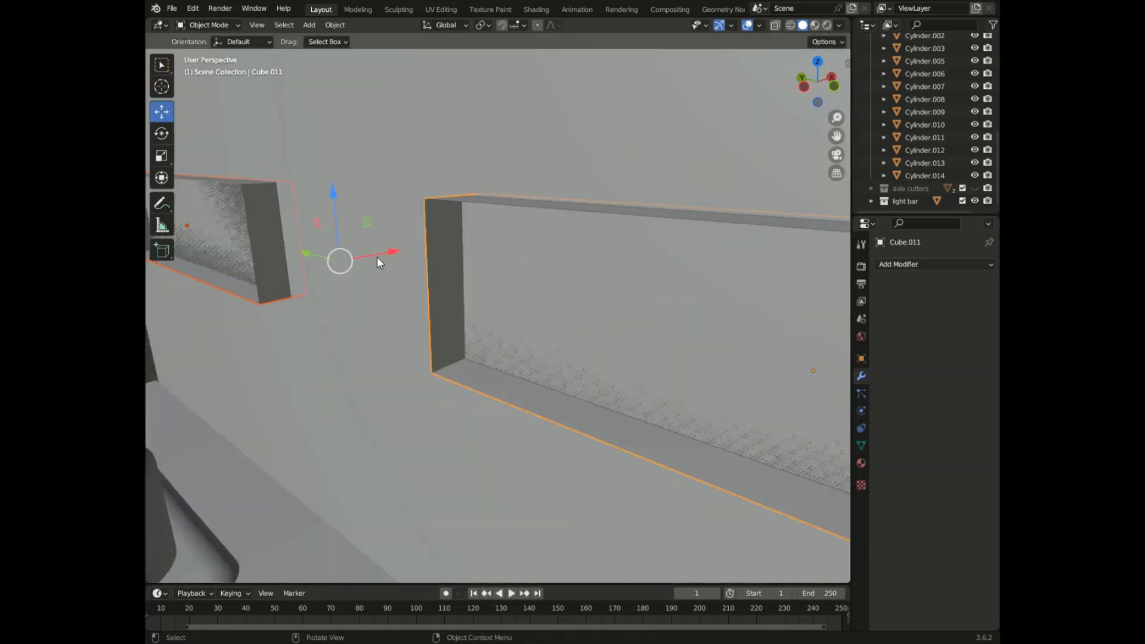
{"action": "left_click_drag", "start_coordinate": [377, 256], "coordinate": [393, 253]}
{"action": "scroll", "coordinate": [364, 256], "scroll_direction": "down", "scroll_amount": 10}
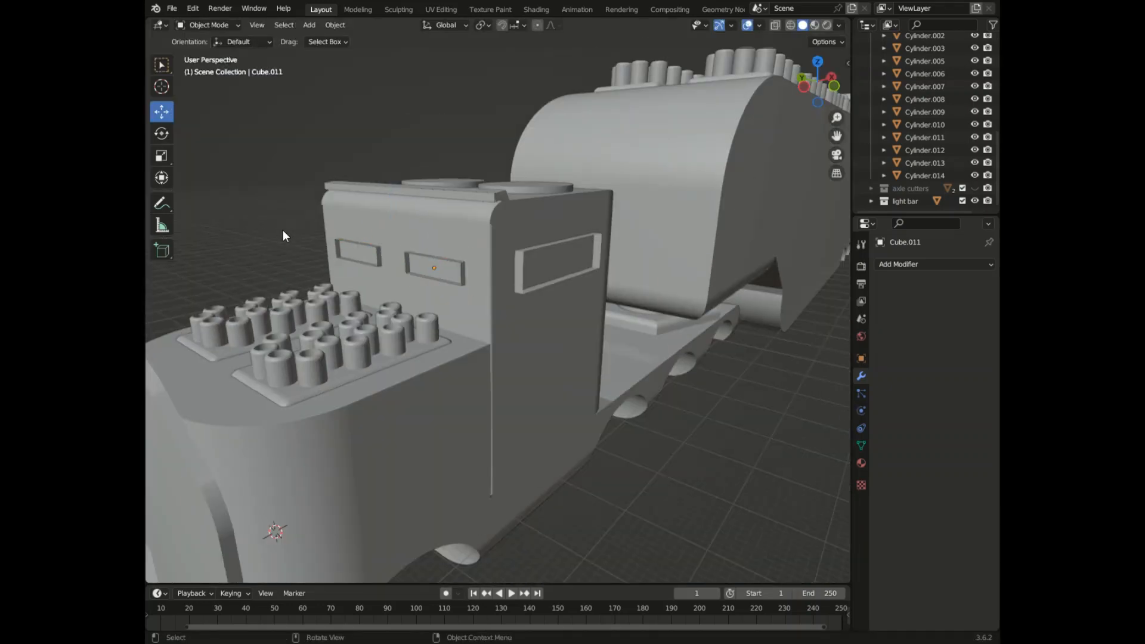
{"action": "scroll", "coordinate": [679, 395], "scroll_direction": "down", "scroll_amount": 4}
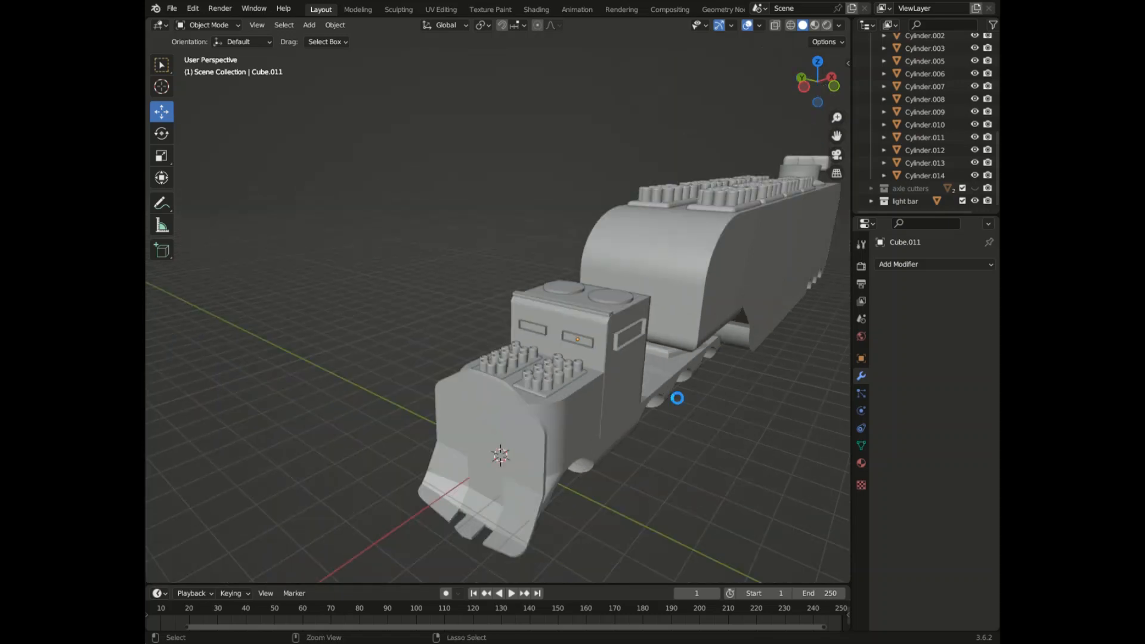
- Show the tube plates on the trailer's roof by selecting each pair in turn
{"action": "left_click_drag", "start_coordinate": [813, 89], "coordinate": [800, 137]}
{"action": "scroll", "coordinate": [476, 238], "scroll_direction": "down", "scroll_amount": 4}
{"action": "scroll", "coordinate": [475, 238], "scroll_direction": "down", "scroll_amount": 1}
{"action": "scroll", "coordinate": [630, 251], "scroll_direction": "down", "scroll_amount": 1}
{"action": "scroll", "coordinate": [760, 238], "scroll_direction": "up", "scroll_amount": 2}
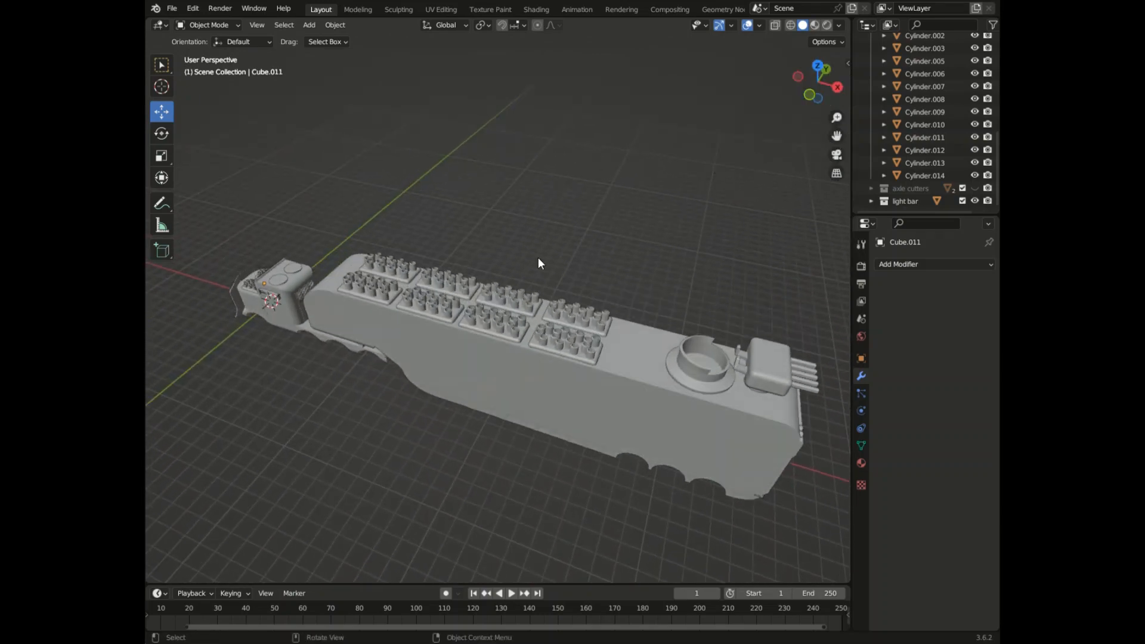
{"action": "scroll", "coordinate": [383, 289], "scroll_direction": "up", "scroll_amount": 5}
{"action": "left_click", "coordinate": [405, 241]}
{"action": "left_click", "coordinate": [554, 260]}
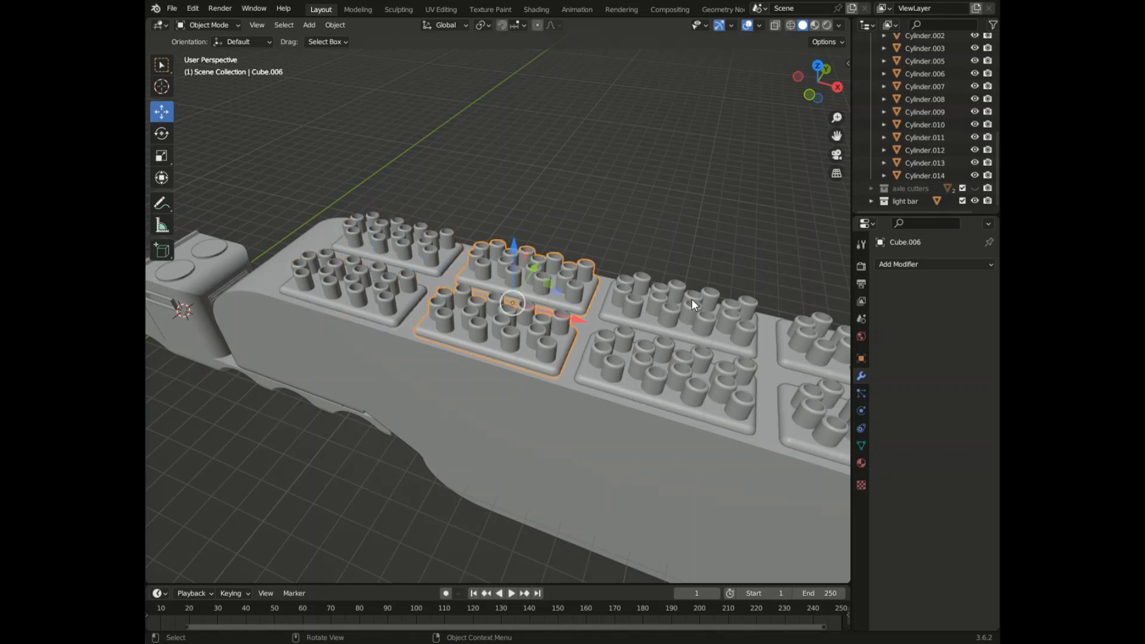
{"action": "left_click", "coordinate": [692, 299]}
{"action": "scroll", "coordinate": [706, 303], "scroll_direction": "down", "scroll_amount": 3}
{"action": "scroll", "coordinate": [788, 327], "scroll_direction": "up", "scroll_amount": 3}
{"action": "left_click", "coordinate": [781, 335]}
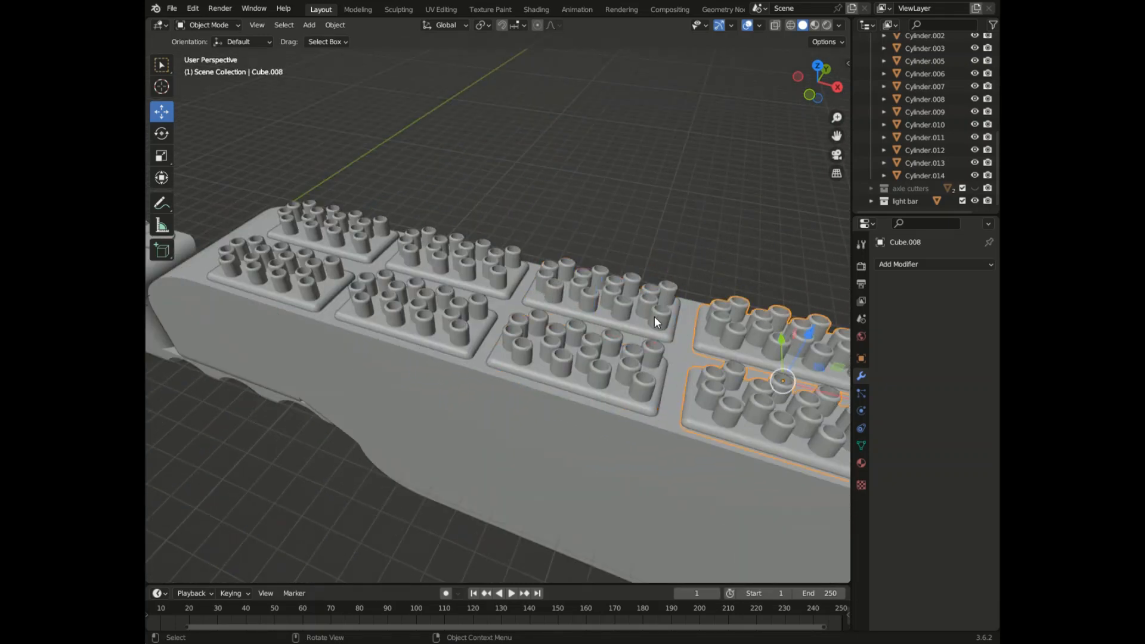
{"action": "left_click", "coordinate": [626, 309]}
{"action": "left_click", "coordinate": [348, 225]}
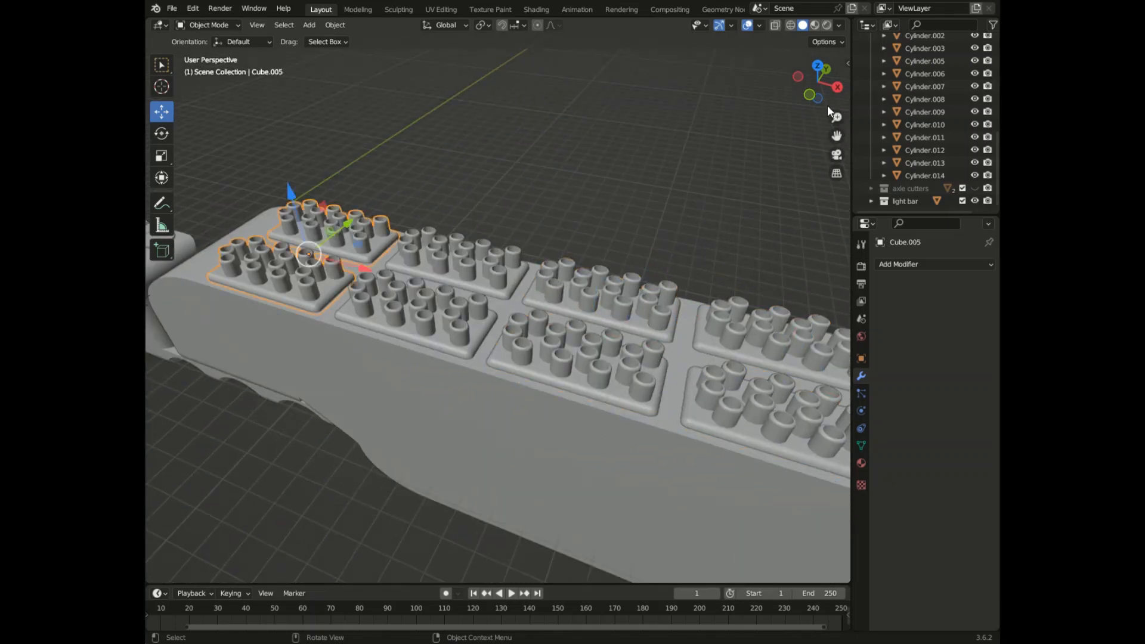
- View the trailer's rear and the whole truck, and select the cab body to examine its front tube plates up close
{"action": "left_click_drag", "start_coordinate": [825, 95], "coordinate": [772, 63]}
{"action": "scroll", "coordinate": [502, 238], "scroll_direction": "down", "scroll_amount": 5}
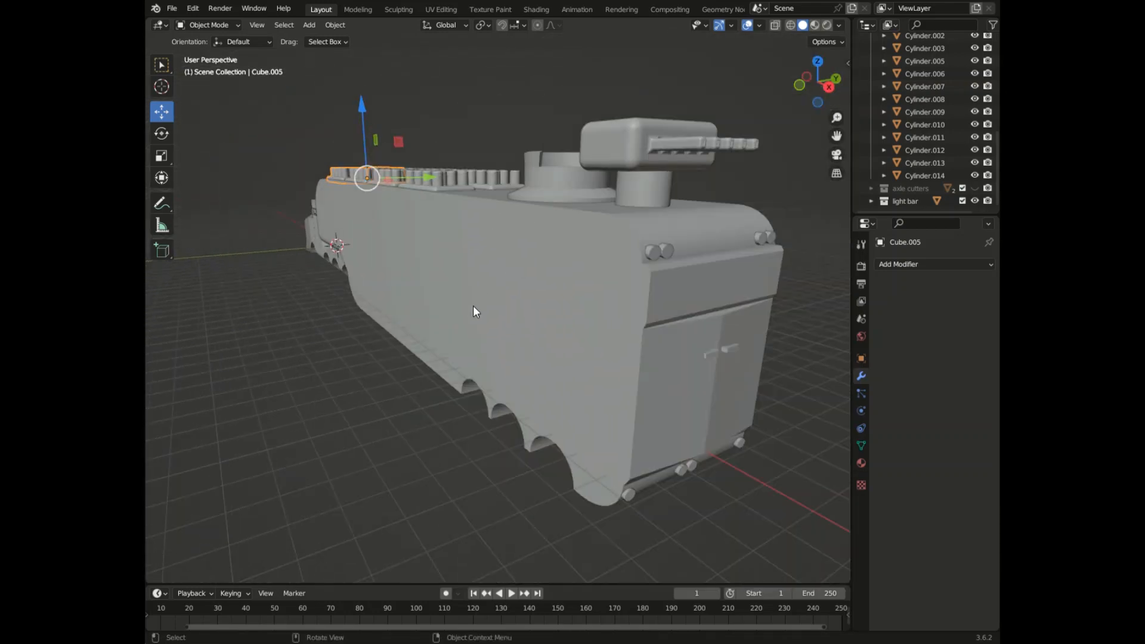
{"action": "left_click_drag", "start_coordinate": [825, 91], "coordinate": [961, 93]}
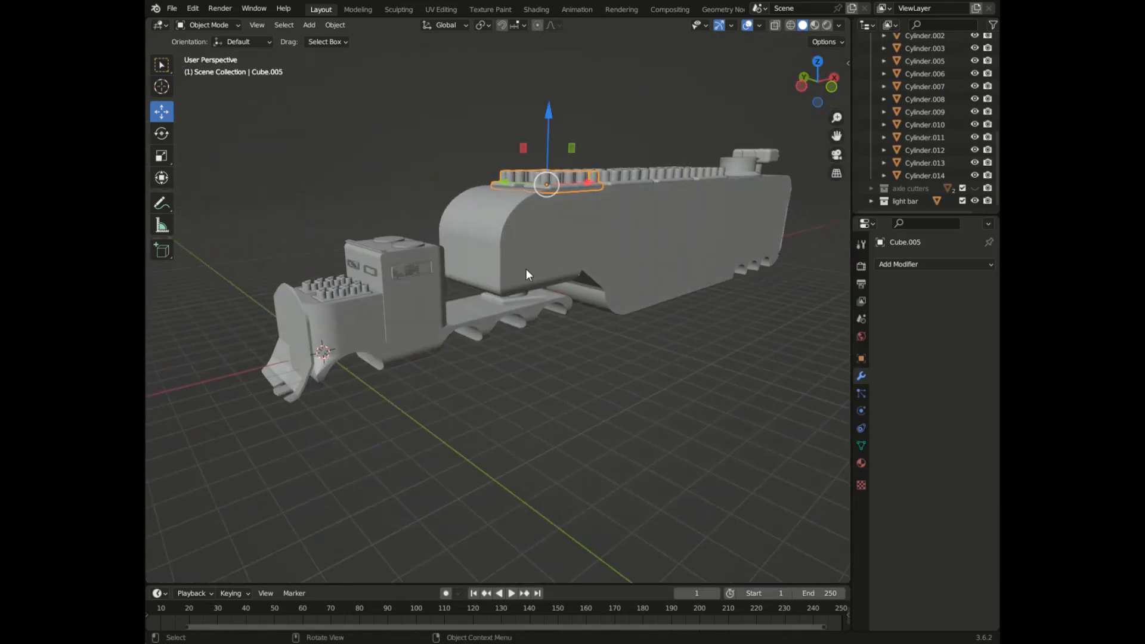
{"action": "left_click", "coordinate": [390, 314]}
{"action": "scroll", "coordinate": [305, 262], "scroll_direction": "up", "scroll_amount": 6}
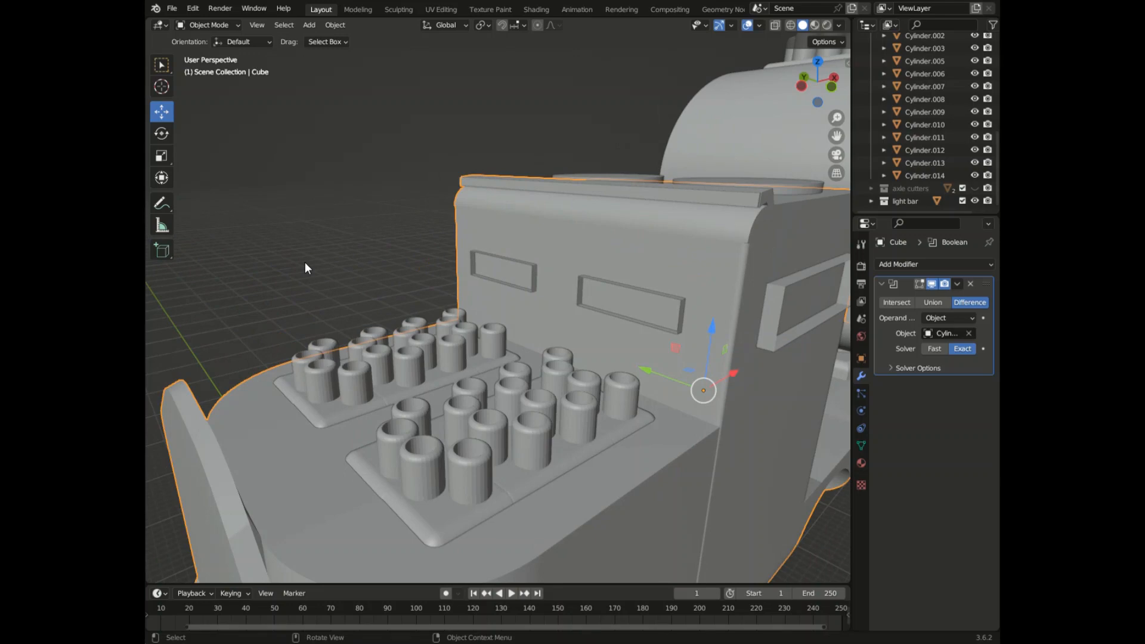
{"action": "scroll", "coordinate": [306, 262], "scroll_direction": "down", "scroll_amount": 6}
- Select the tube plates on the cab's hood, try a slight vertical move, undo it and clear the selection
{"action": "left_click", "coordinate": [326, 305]}
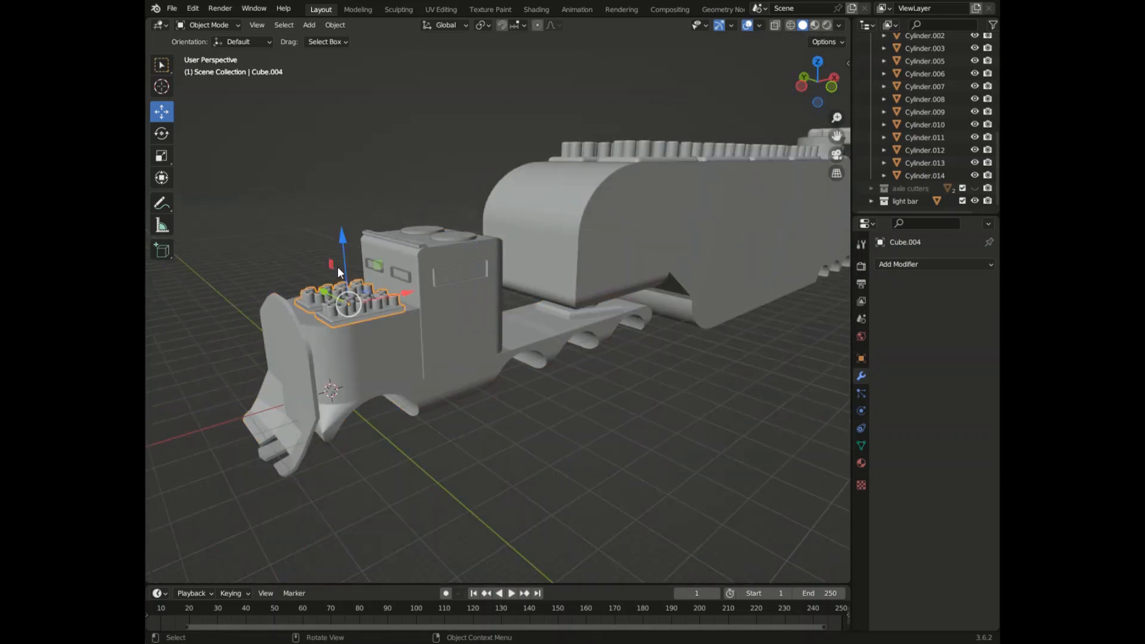
{"action": "mouse_move", "coordinate": [343, 248]}
{"action": "left_mouse_down"}
{"action": "mouse_move", "coordinate": [345, 262]}
{"action": "mouse_move", "coordinate": [345, 251]}
{"action": "left_mouse_up"}
{"action": "key", "text": "ctrl+z"}
{"action": "left_click", "coordinate": [615, 425]}
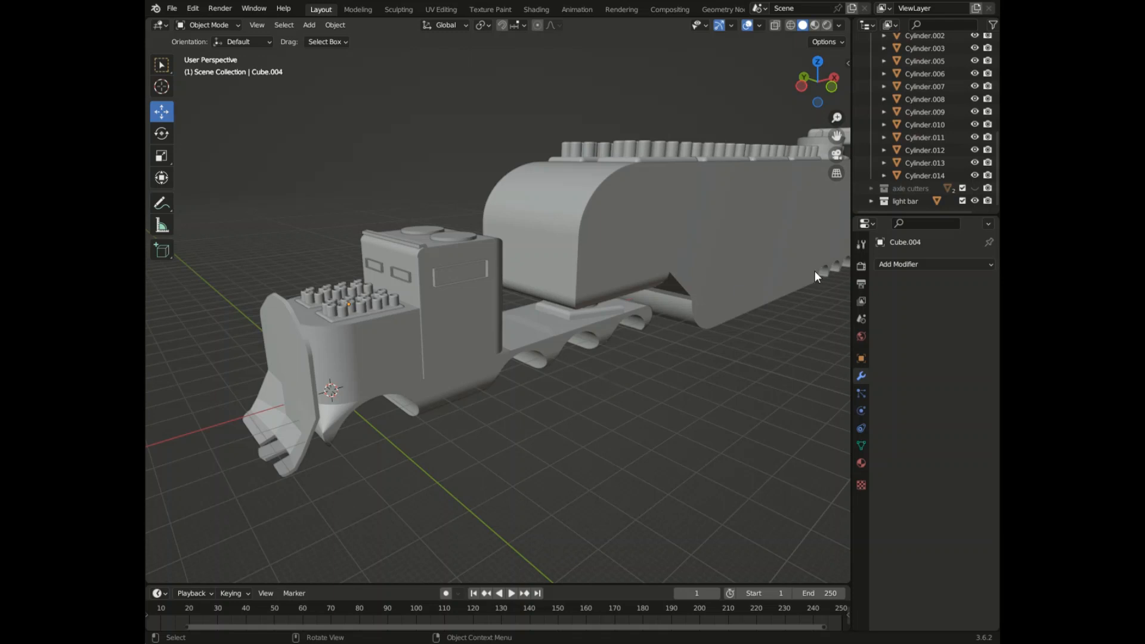
- Examine the multi-barrel gun, the open ring mount and the rear doors at the back end of the trailer
{"action": "left_click_drag", "start_coordinate": [826, 89], "coordinate": [719, 146]}
{"action": "scroll", "coordinate": [488, 240], "scroll_direction": "down", "scroll_amount": 4}
{"action": "scroll", "coordinate": [412, 310], "scroll_direction": "up", "scroll_amount": 5}
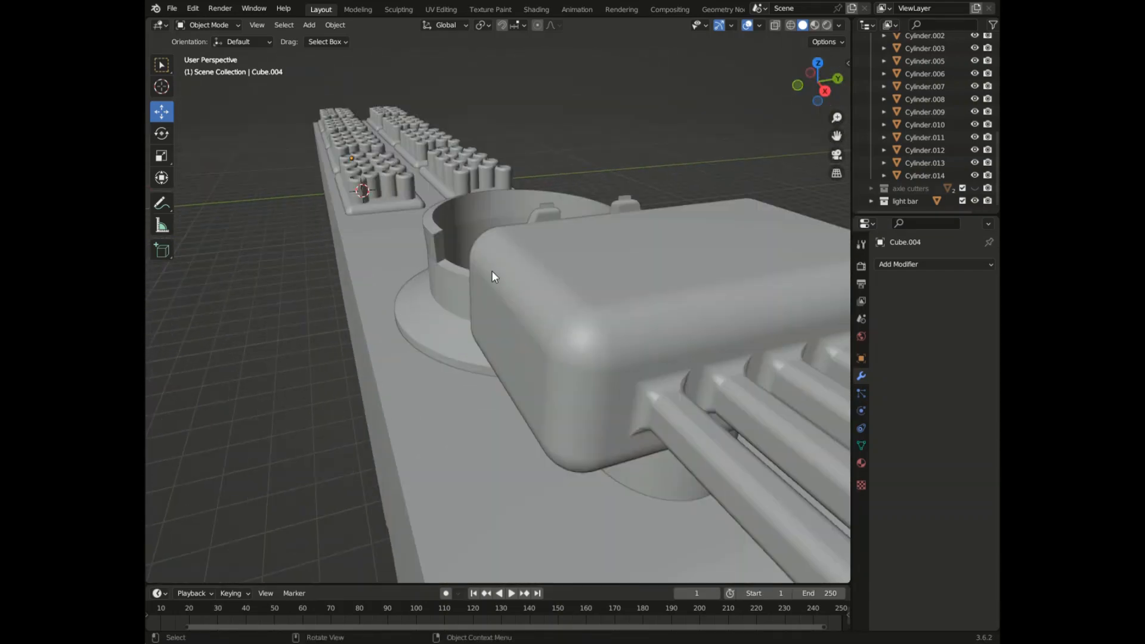
{"action": "left_click_drag", "start_coordinate": [818, 83], "coordinate": [802, 89]}
{"action": "scroll", "coordinate": [455, 305], "scroll_direction": "down", "scroll_amount": 6}
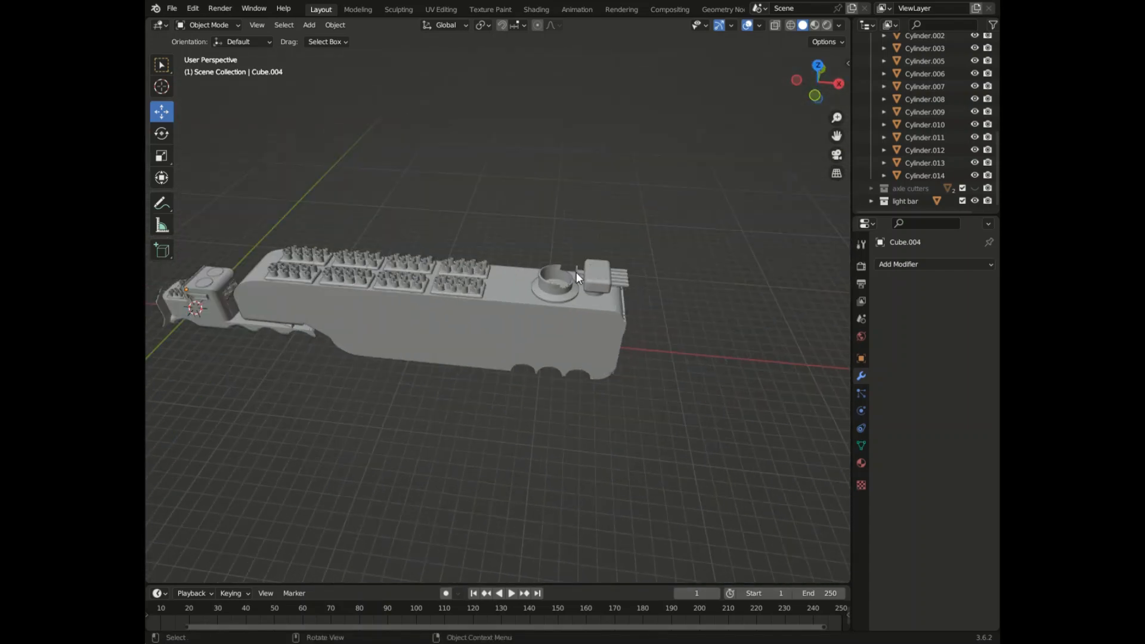
{"action": "scroll", "coordinate": [578, 271], "scroll_direction": "up", "scroll_amount": 10}
{"action": "scroll", "coordinate": [655, 209], "scroll_direction": "down", "scroll_amount": 3}
{"action": "left_click_drag", "start_coordinate": [809, 91], "coordinate": [769, 104]}
{"action": "scroll", "coordinate": [497, 297], "scroll_direction": "down", "scroll_amount": 5}
{"action": "scroll", "coordinate": [716, 256], "scroll_direction": "up", "scroll_amount": 8}
{"action": "scroll", "coordinate": [648, 267], "scroll_direction": "down", "scroll_amount": 5}
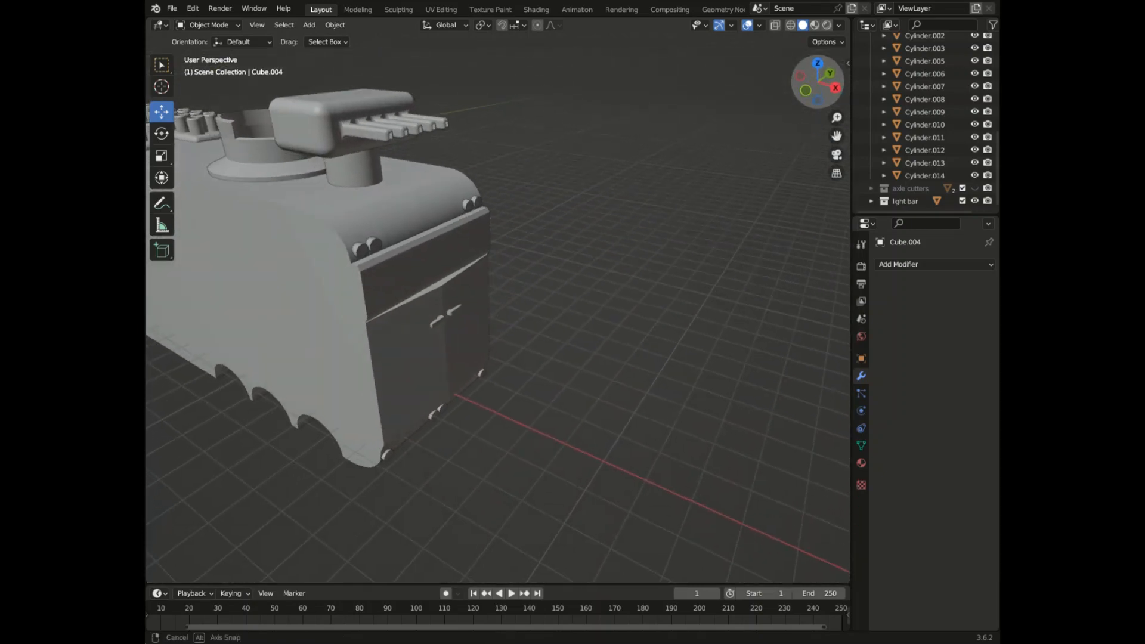
- Show the trailer's rear details by selecting its body and the small cylinders along the lower rear edge
{"action": "left_click", "coordinate": [463, 302]}
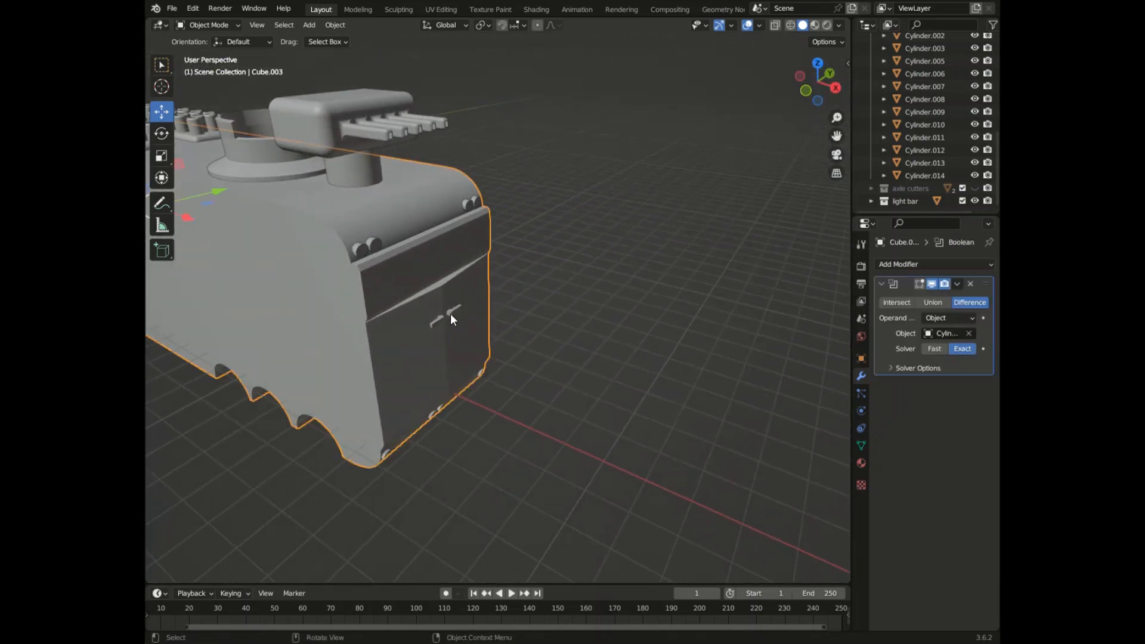
{"action": "scroll", "coordinate": [567, 365], "scroll_direction": "down", "scroll_amount": 6}
{"action": "scroll", "coordinate": [627, 322], "scroll_direction": "up", "scroll_amount": 10}
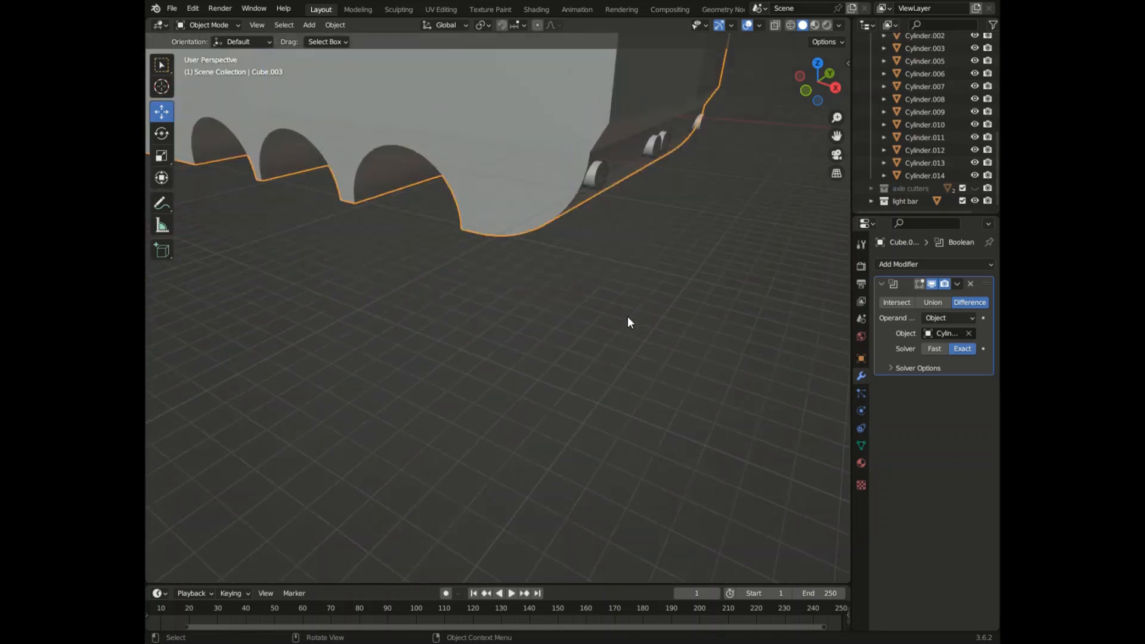
{"action": "left_click", "coordinate": [601, 177]}
{"action": "left_click", "coordinate": [650, 146]}
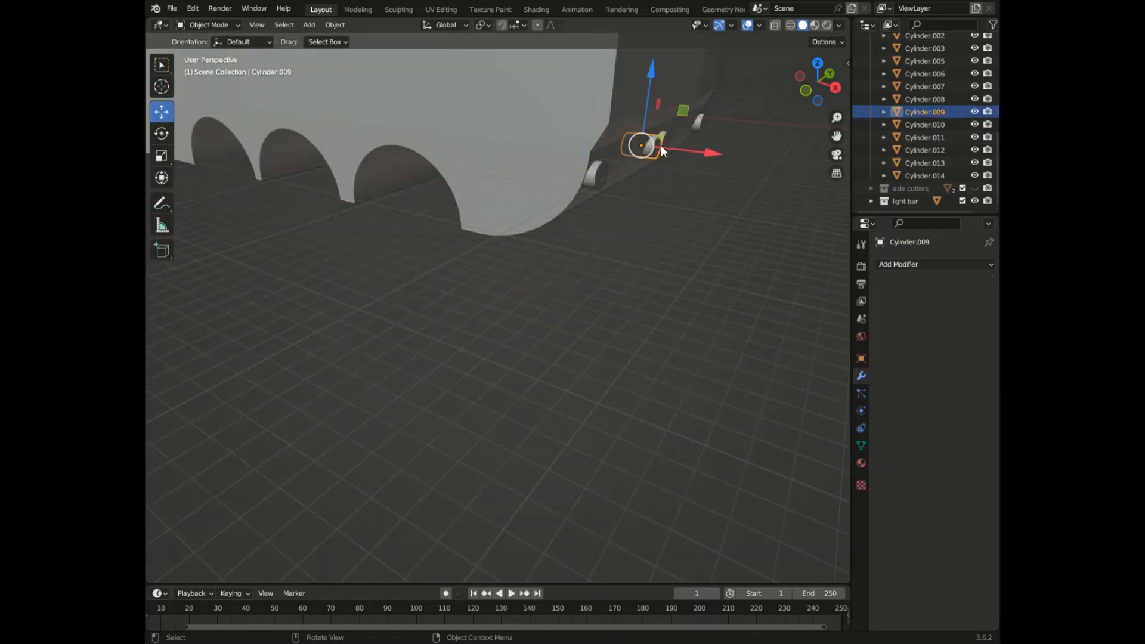
- View the trailer from its other side and examine the cab's front with the plow blade
{"action": "left_click_drag", "start_coordinate": [803, 77], "coordinate": [820, 90]}
{"action": "scroll", "coordinate": [581, 224], "scroll_direction": "down", "scroll_amount": 8}
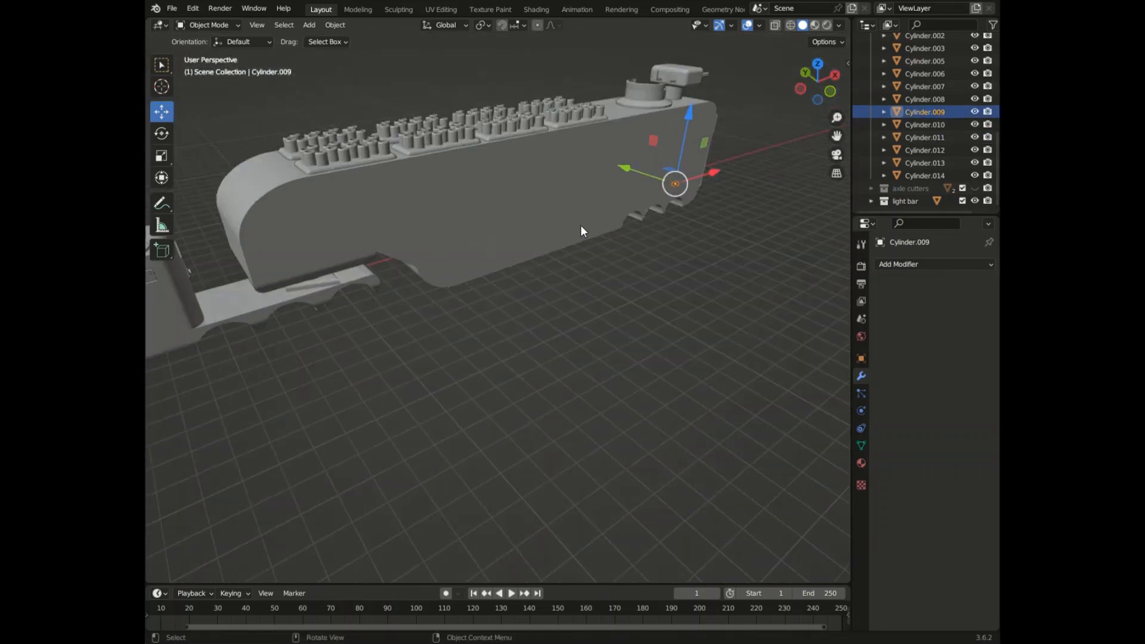
{"action": "scroll", "coordinate": [295, 259], "scroll_direction": "up", "scroll_amount": 6}
{"action": "scroll", "coordinate": [523, 261], "scroll_direction": "down", "scroll_amount": 4}
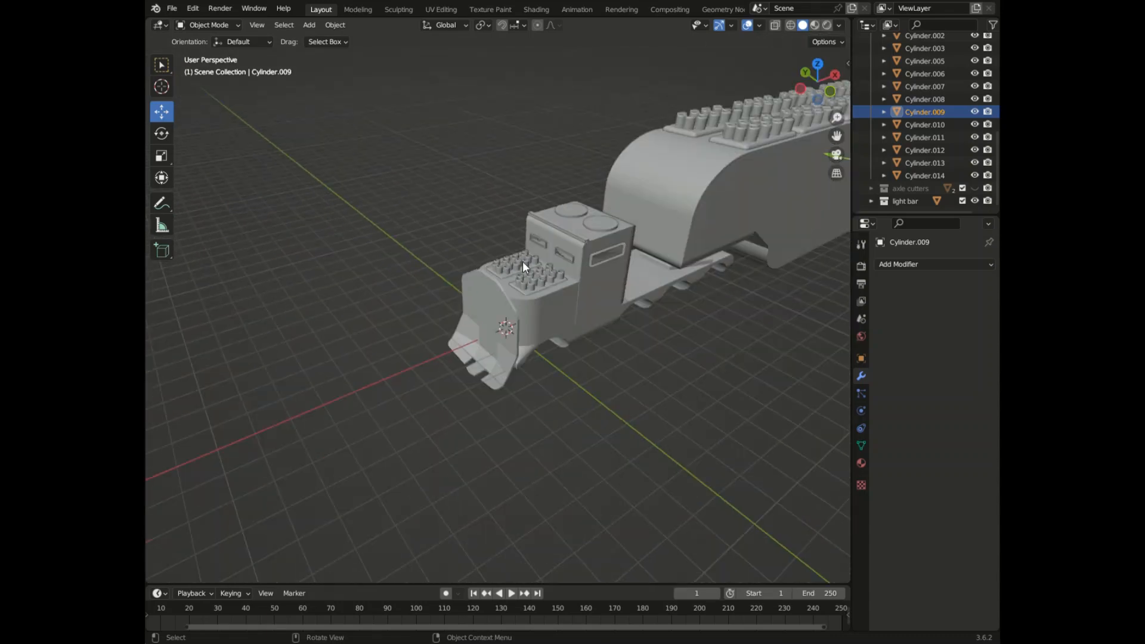
{"action": "scroll", "coordinate": [564, 257], "scroll_direction": "up", "scroll_amount": 5}
{"action": "mouse_move", "coordinate": [821, 85]}
{"action": "left_mouse_down"}
{"action": "mouse_move", "coordinate": [842, 69]}
{"action": "mouse_move", "coordinate": [829, 77]}
{"action": "left_mouse_up"}
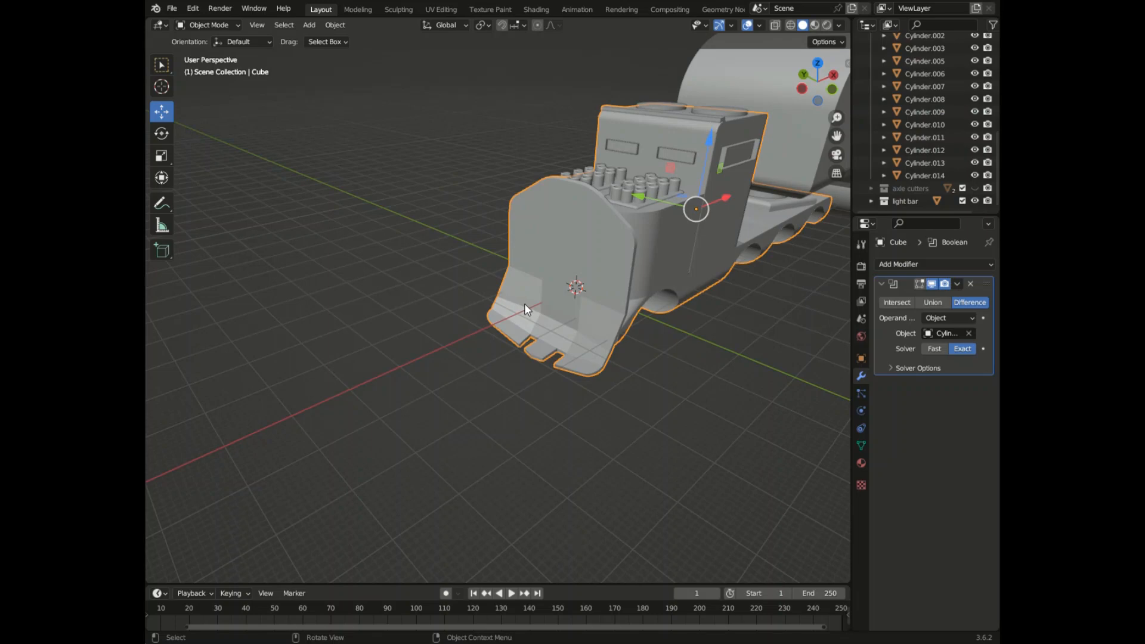
- Enter Edit Mode on the cab body and select the large side face of the plow blade
{"action": "key", "text": "Tab"}
{"action": "scroll", "coordinate": [620, 272], "scroll_direction": "up", "scroll_amount": 8}
{"action": "scroll", "coordinate": [620, 272], "scroll_direction": "down", "scroll_amount": 4}
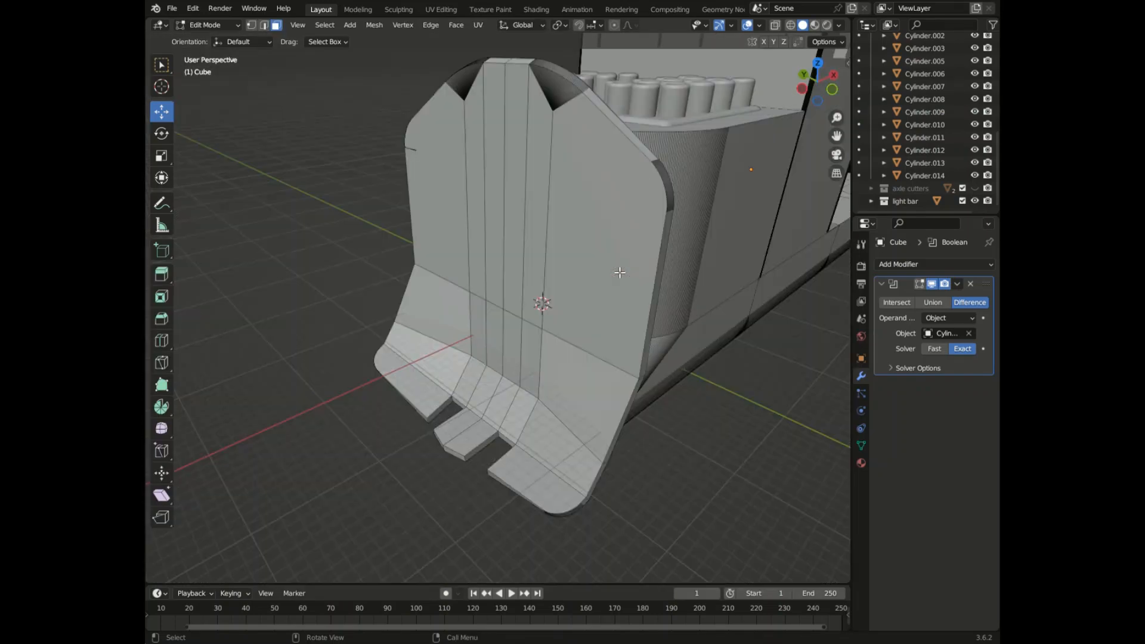
{"action": "left_click", "coordinate": [634, 287]}
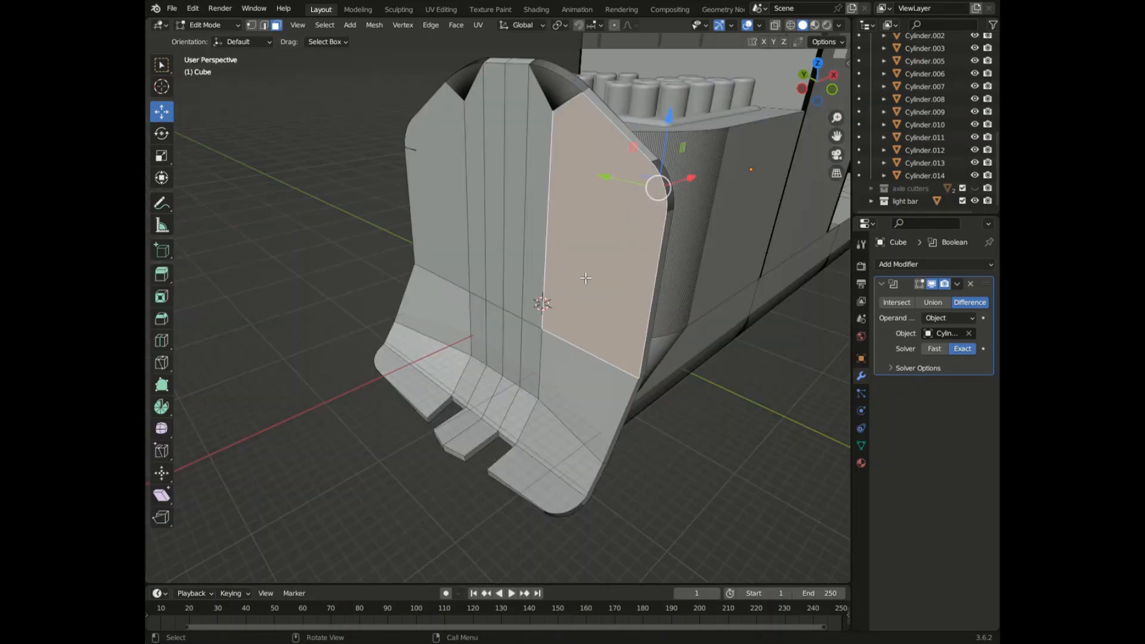
- Try moving the plow blade's outer side and sloping upper edges about -0.26 m along X, and undo the move
{"action": "left_click", "coordinate": [263, 25]}
{"action": "left_click", "coordinate": [414, 206]}
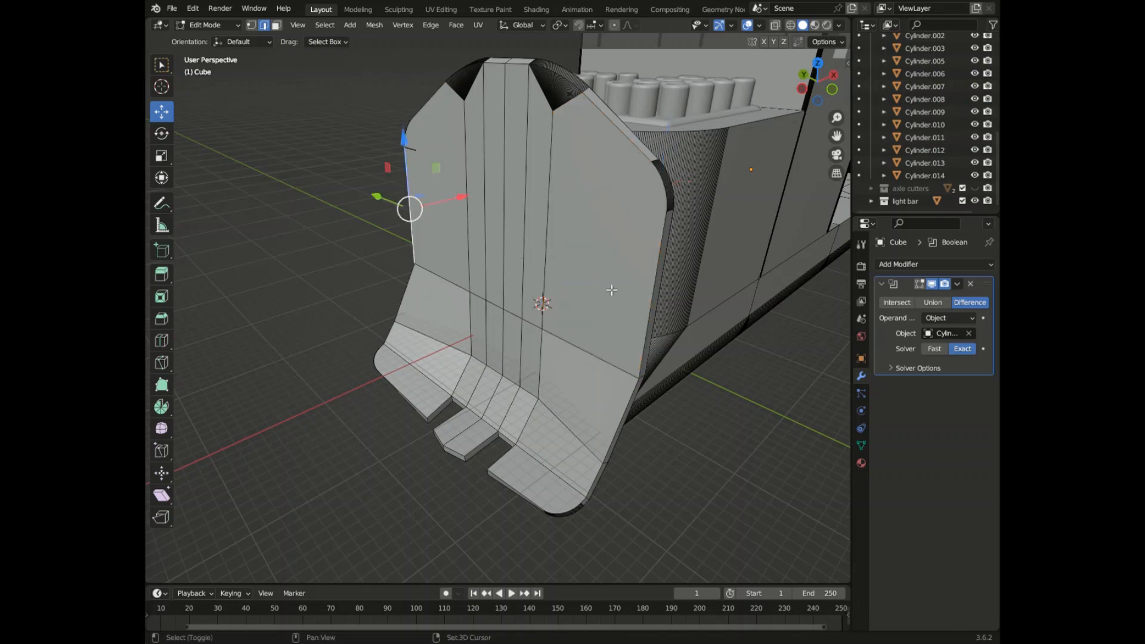
{"action": "left_click", "coordinate": [646, 314], "text": "shift"}
{"action": "left_click", "coordinate": [629, 152], "text": "shift"}
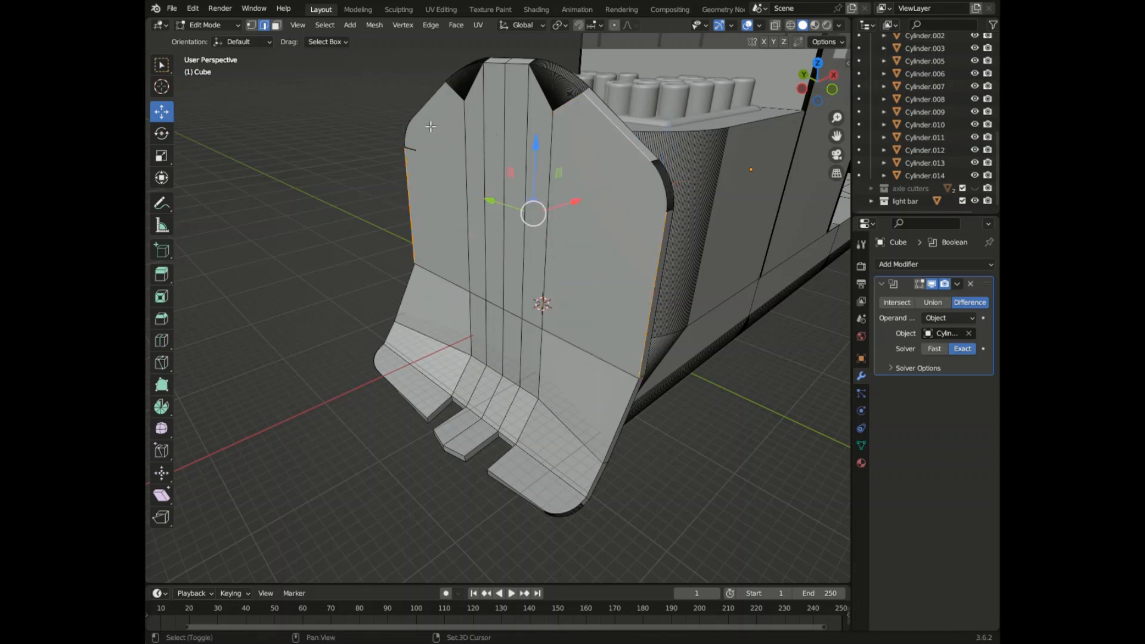
{"action": "left_click", "coordinate": [431, 126], "text": "shift"}
{"action": "key", "text": "g"}
{"action": "key", "text": "x"}
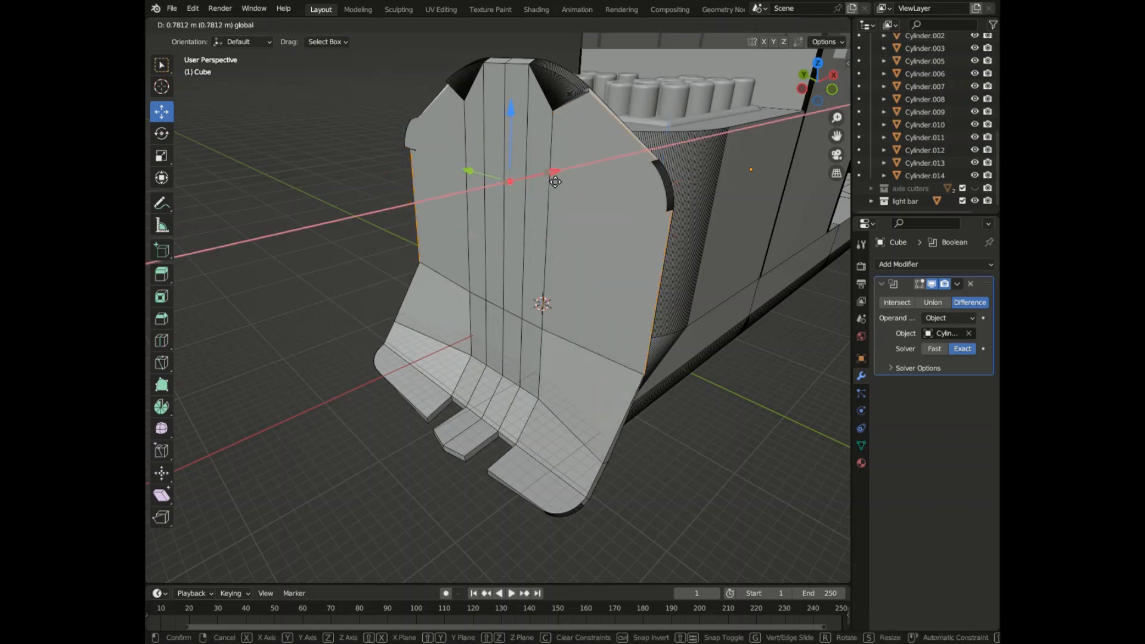
{"action": "left_click", "coordinate": [577, 177]}
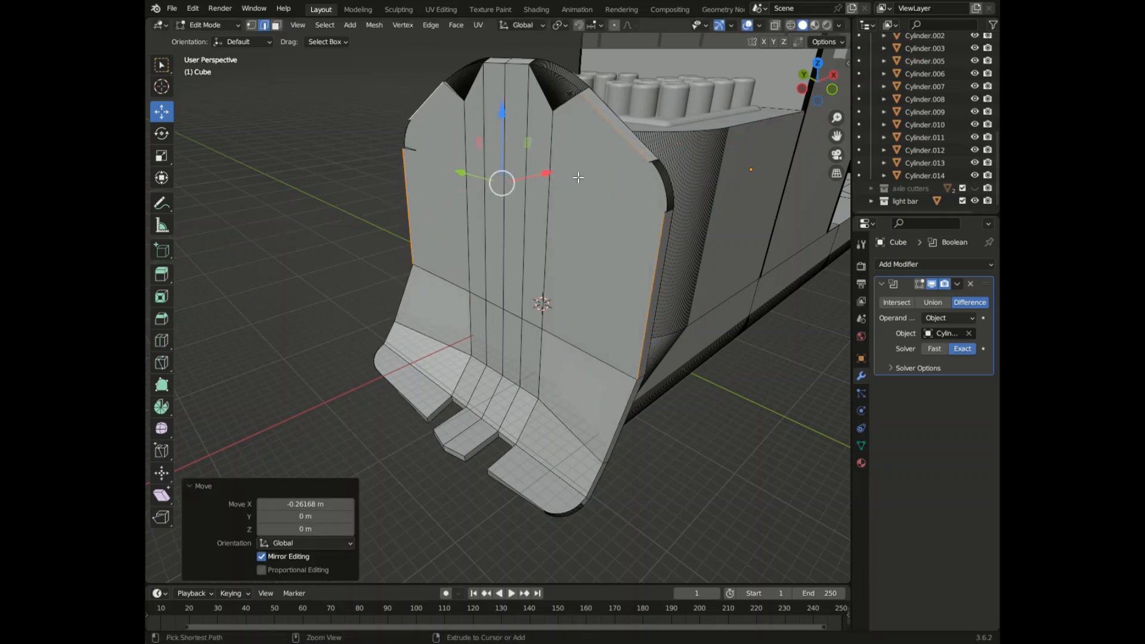
{"action": "key", "text": "ctrl+z"}
- Turn on proportional editing and try a slight vertical move of the plow blade's inner vertical edge, undoing the move
{"action": "left_click", "coordinate": [615, 26]}
{"action": "left_click", "coordinate": [549, 174]}
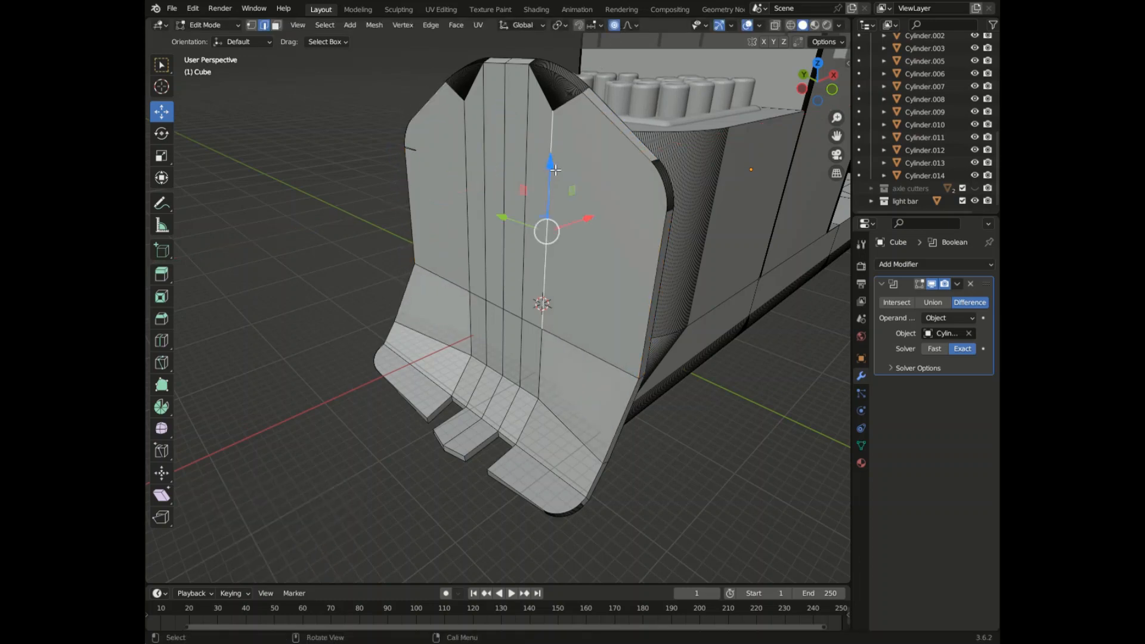
{"action": "left_click_drag", "start_coordinate": [555, 170], "coordinate": [553, 165]}
{"action": "key", "text": "ctrl+z"}
- Try moving the plow blade's four outer edges about 0.55 m along X with smooth proportional editing
{"action": "left_click", "coordinate": [417, 180]}
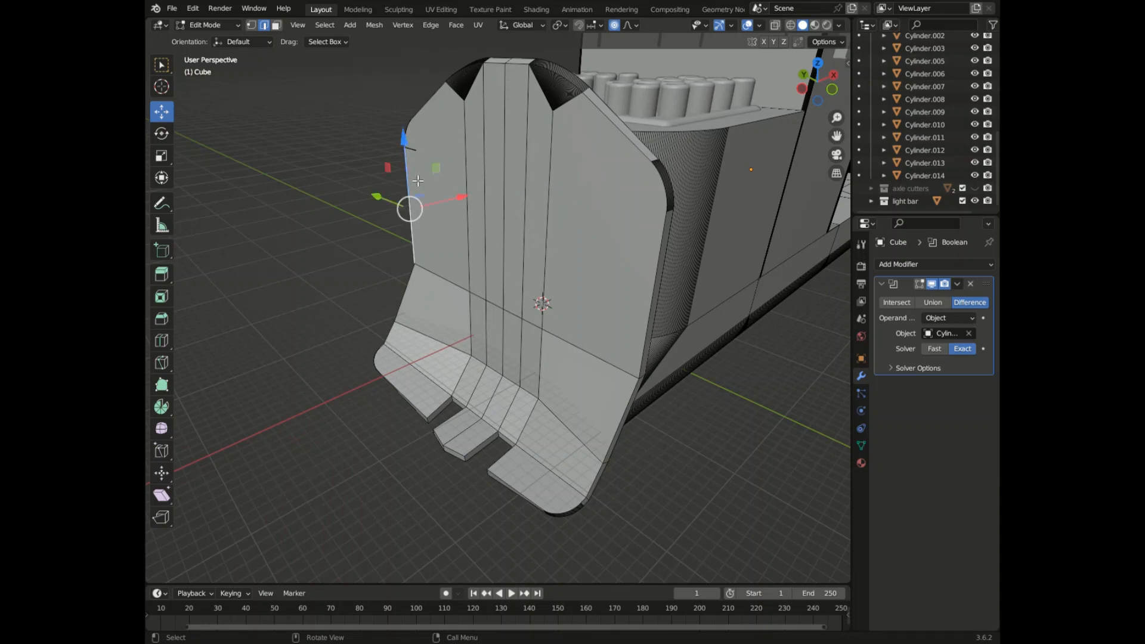
{"action": "left_click", "coordinate": [443, 107], "text": "shift"}
{"action": "left_click", "coordinate": [602, 142], "text": "shift"}
{"action": "left_click", "coordinate": [654, 286], "text": "shift"}
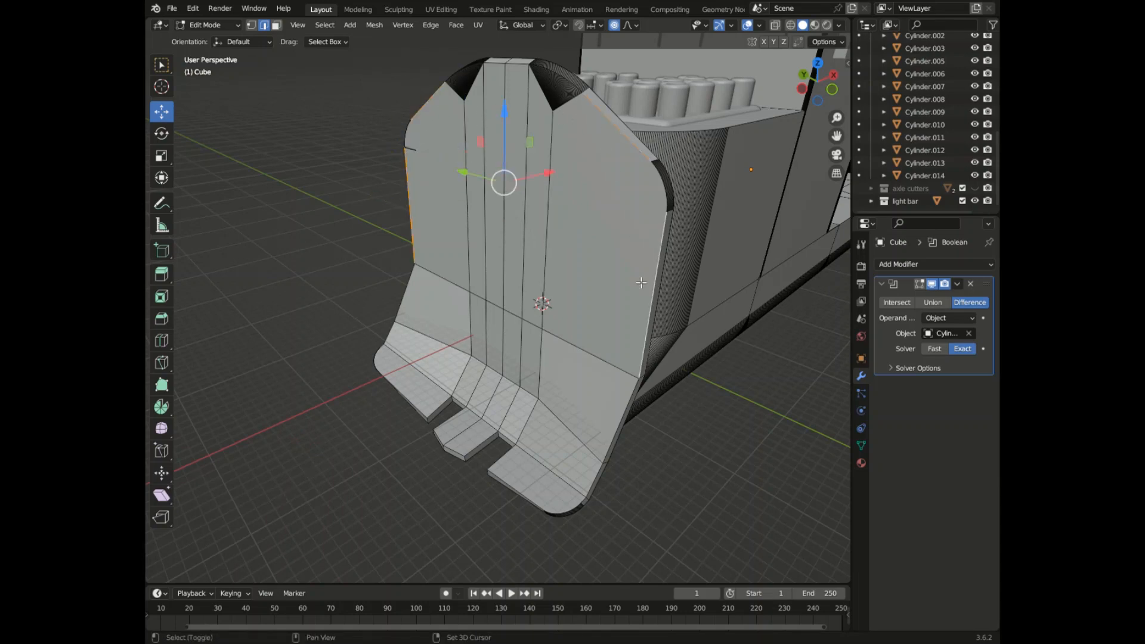
{"action": "key", "text": "g"}
{"action": "key", "text": "x"}
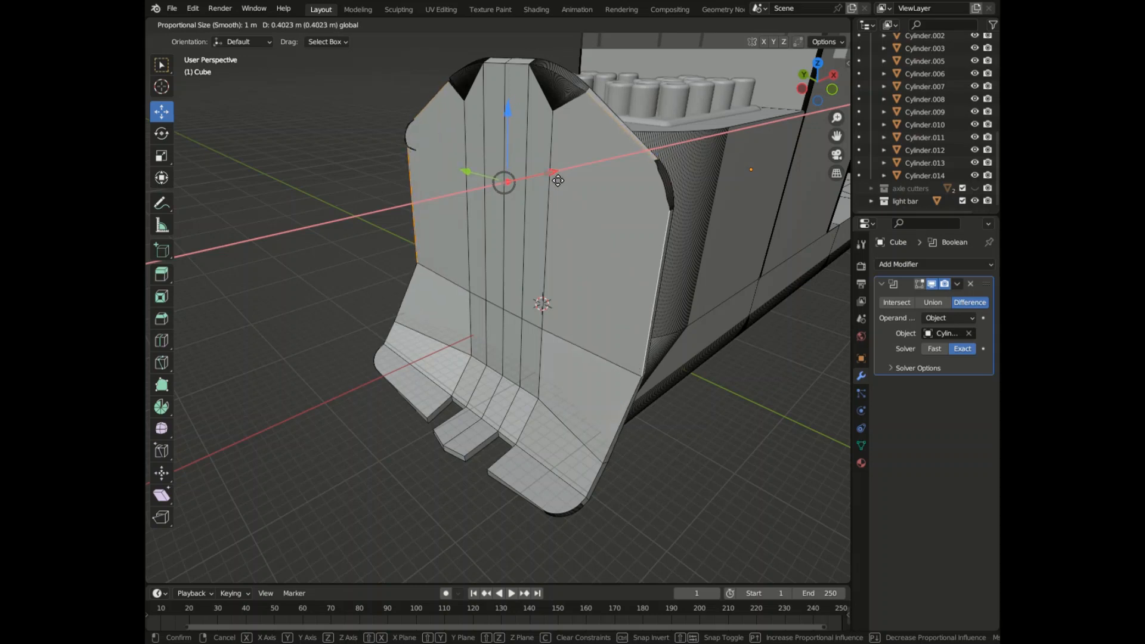
{"action": "left_click", "coordinate": [551, 180]}
- View the plow blade from the front and undo the proportional move of its outer edges
{"action": "left_click_drag", "start_coordinate": [830, 92], "coordinate": [887, 90]}
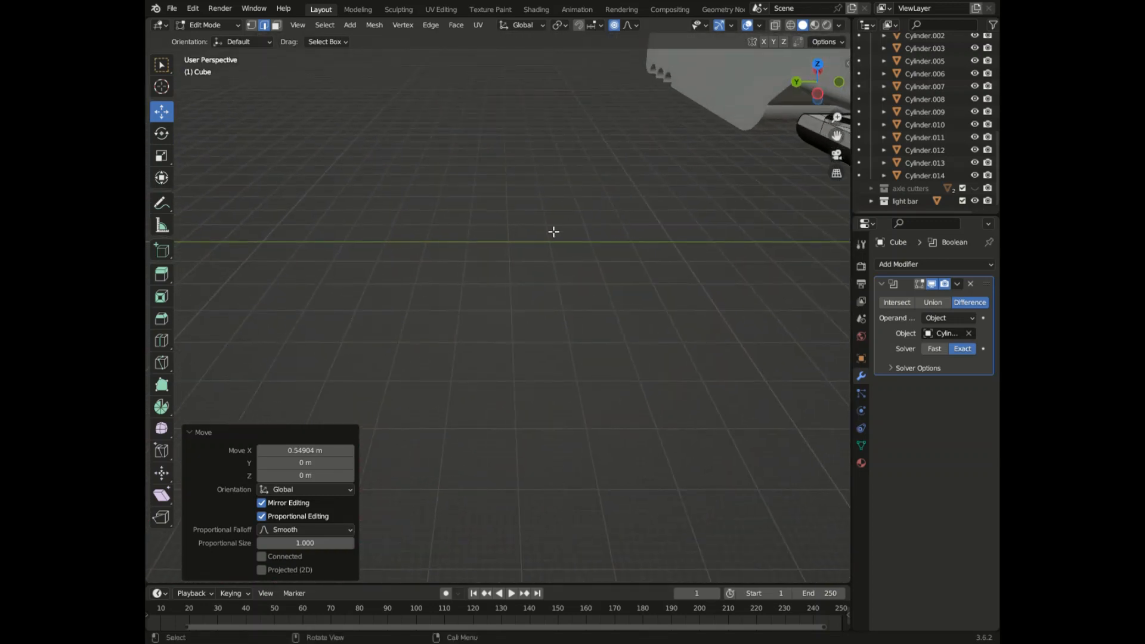
{"action": "scroll", "coordinate": [660, 225], "scroll_direction": "down", "scroll_amount": 4}
{"action": "scroll", "coordinate": [557, 236], "scroll_direction": "down", "scroll_amount": 6}
{"action": "scroll", "coordinate": [626, 216], "scroll_direction": "up", "scroll_amount": 6}
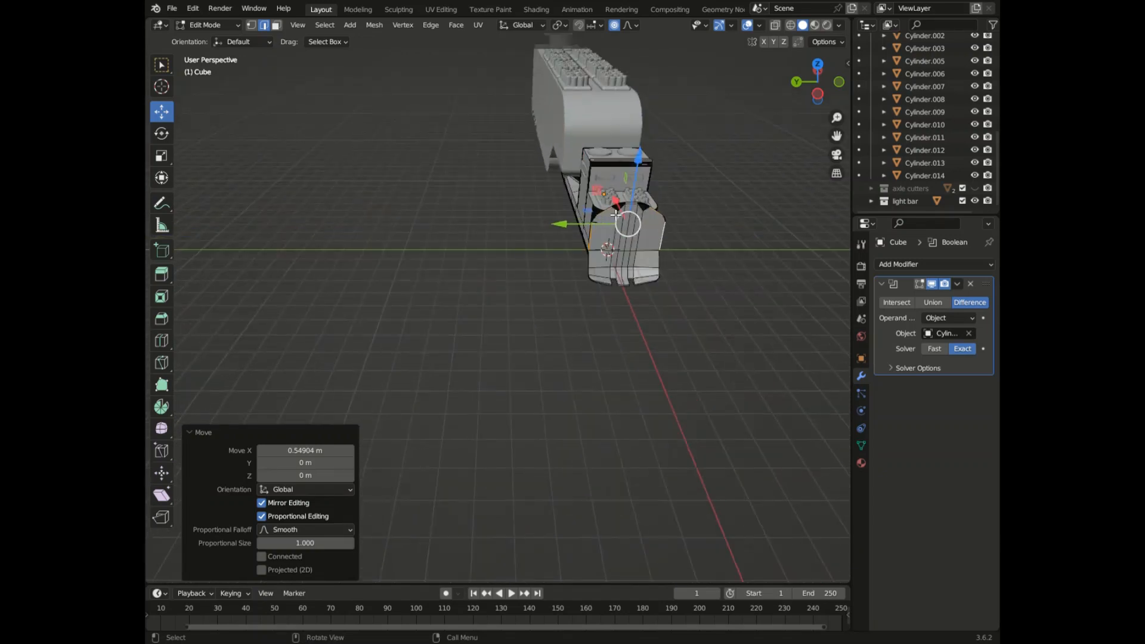
{"action": "scroll", "coordinate": [615, 213], "scroll_direction": "up", "scroll_amount": 5}
{"action": "scroll", "coordinate": [696, 179], "scroll_direction": "down", "scroll_amount": 2}
{"action": "left_click_drag", "start_coordinate": [811, 90], "coordinate": [826, 90]}
{"action": "key", "text": "ctrl+z"}
- Undo the remaining edge selections on the plow blade back to face selection mode, and view the truck from farther away
{"action": "scroll", "coordinate": [429, 216], "scroll_direction": "down", "scroll_amount": 5}
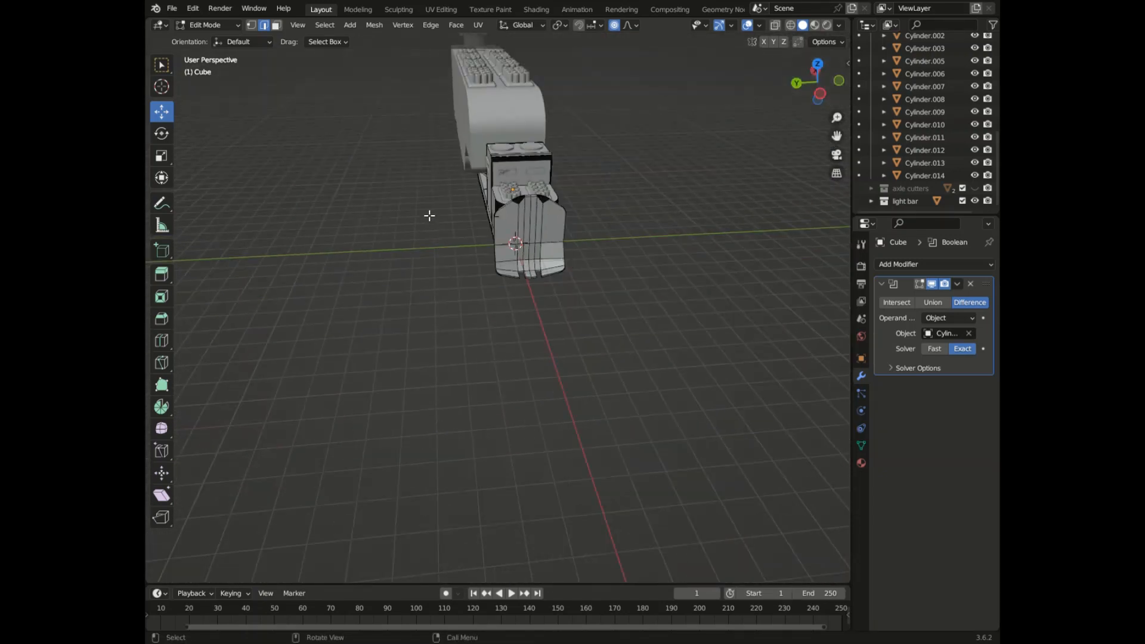
{"action": "scroll", "coordinate": [446, 211], "scroll_direction": "up", "scroll_amount": 9}
{"action": "scroll", "coordinate": [518, 232], "scroll_direction": "down", "scroll_amount": 6}
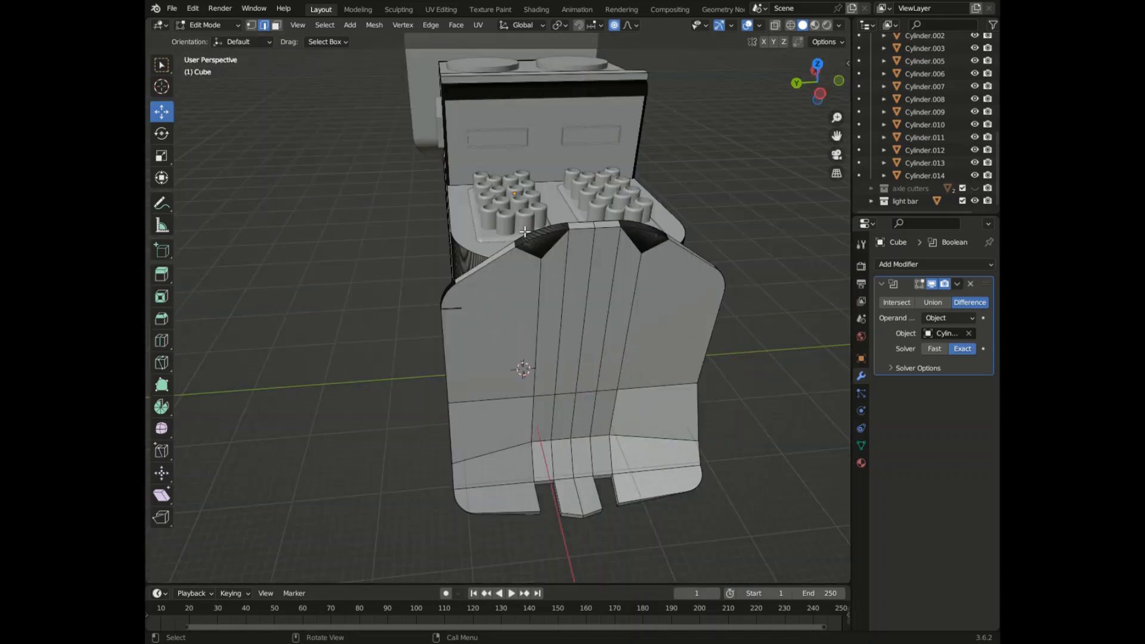
{"action": "key", "text": "ctrl+z"}
{"action": "key", "text": "ctrl+z"}
{"action": "key", "text": "ctrl+z"}
{"action": "key", "text": "ctrl+z"}
{"action": "key", "text": "ctrl+z"}
{"action": "key", "text": "ctrl+z"}
{"action": "key", "text": "ctrl+z"}
{"action": "key", "text": "ctrl+z"}
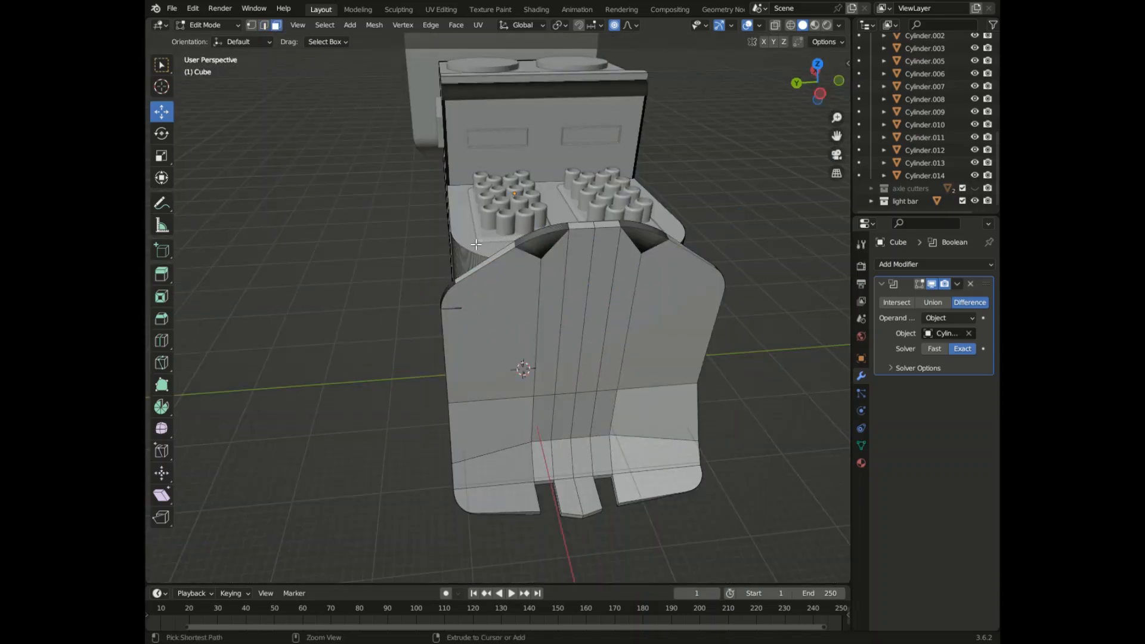
{"action": "key", "text": "ctrl+z"}
{"action": "left_click_drag", "start_coordinate": [827, 68], "coordinate": [784, 83]}
{"action": "scroll", "coordinate": [595, 213], "scroll_direction": "down", "scroll_amount": 6}
{"action": "scroll", "coordinate": [578, 135], "scroll_direction": "up", "scroll_amount": 2}
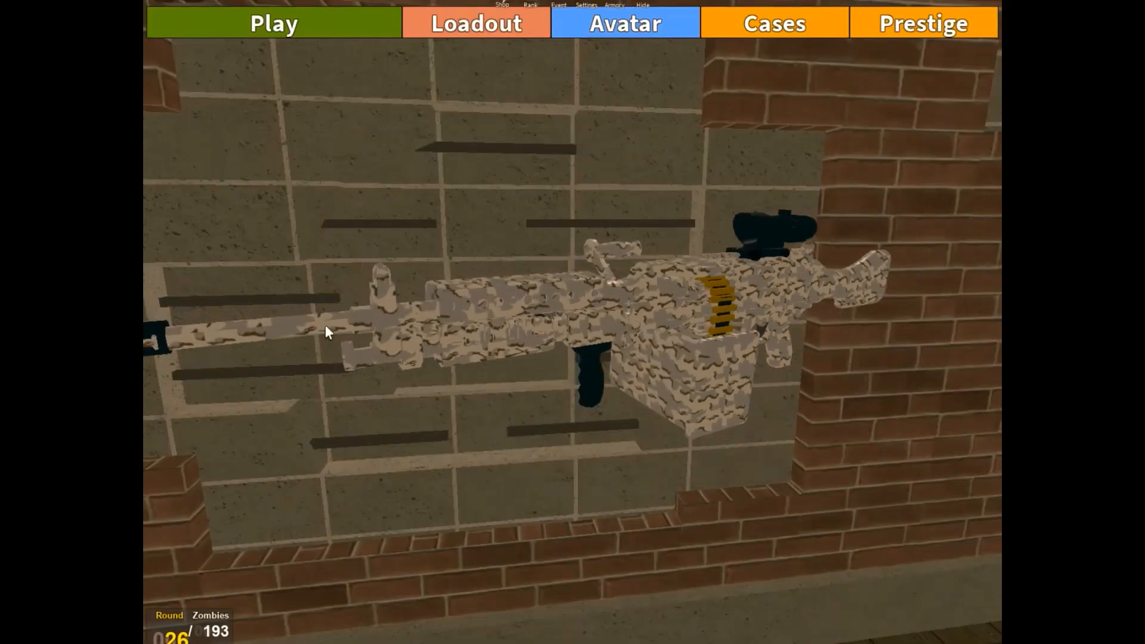
{"action": "left_click", "coordinate": [336, 23]}
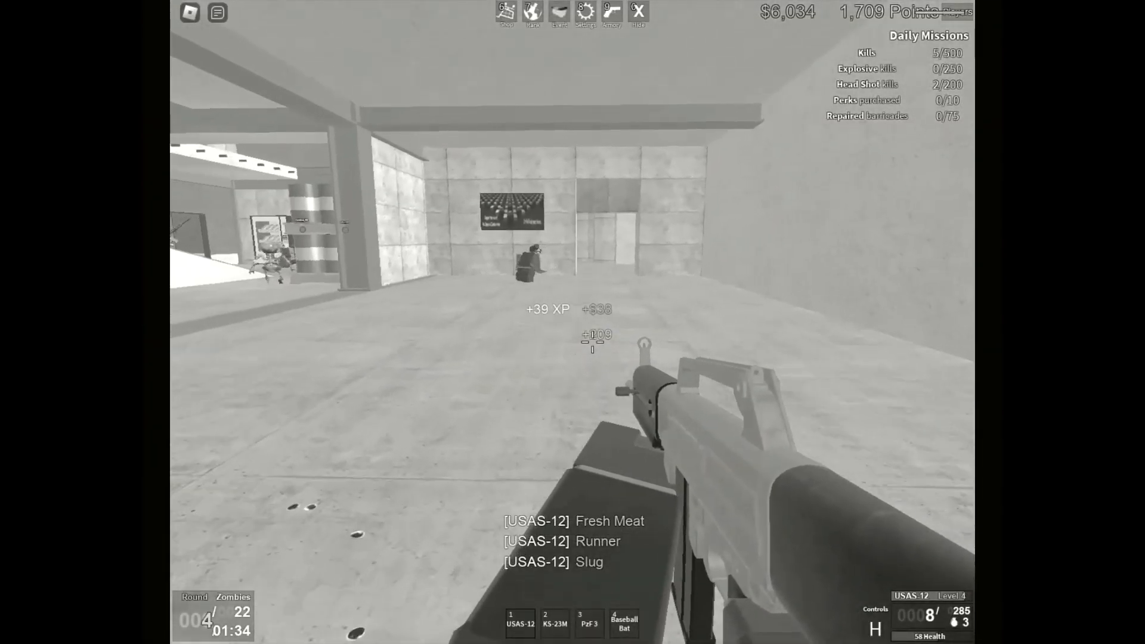
{"action": "key", "text": "2"}
{"action": "left_click", "coordinate": [592, 343]}
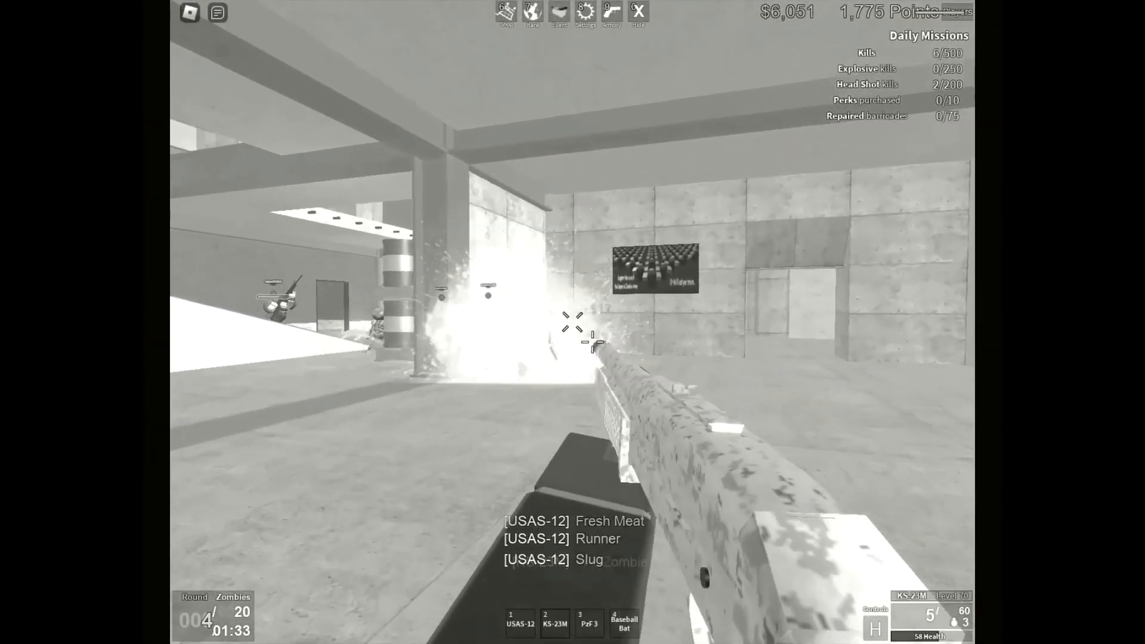